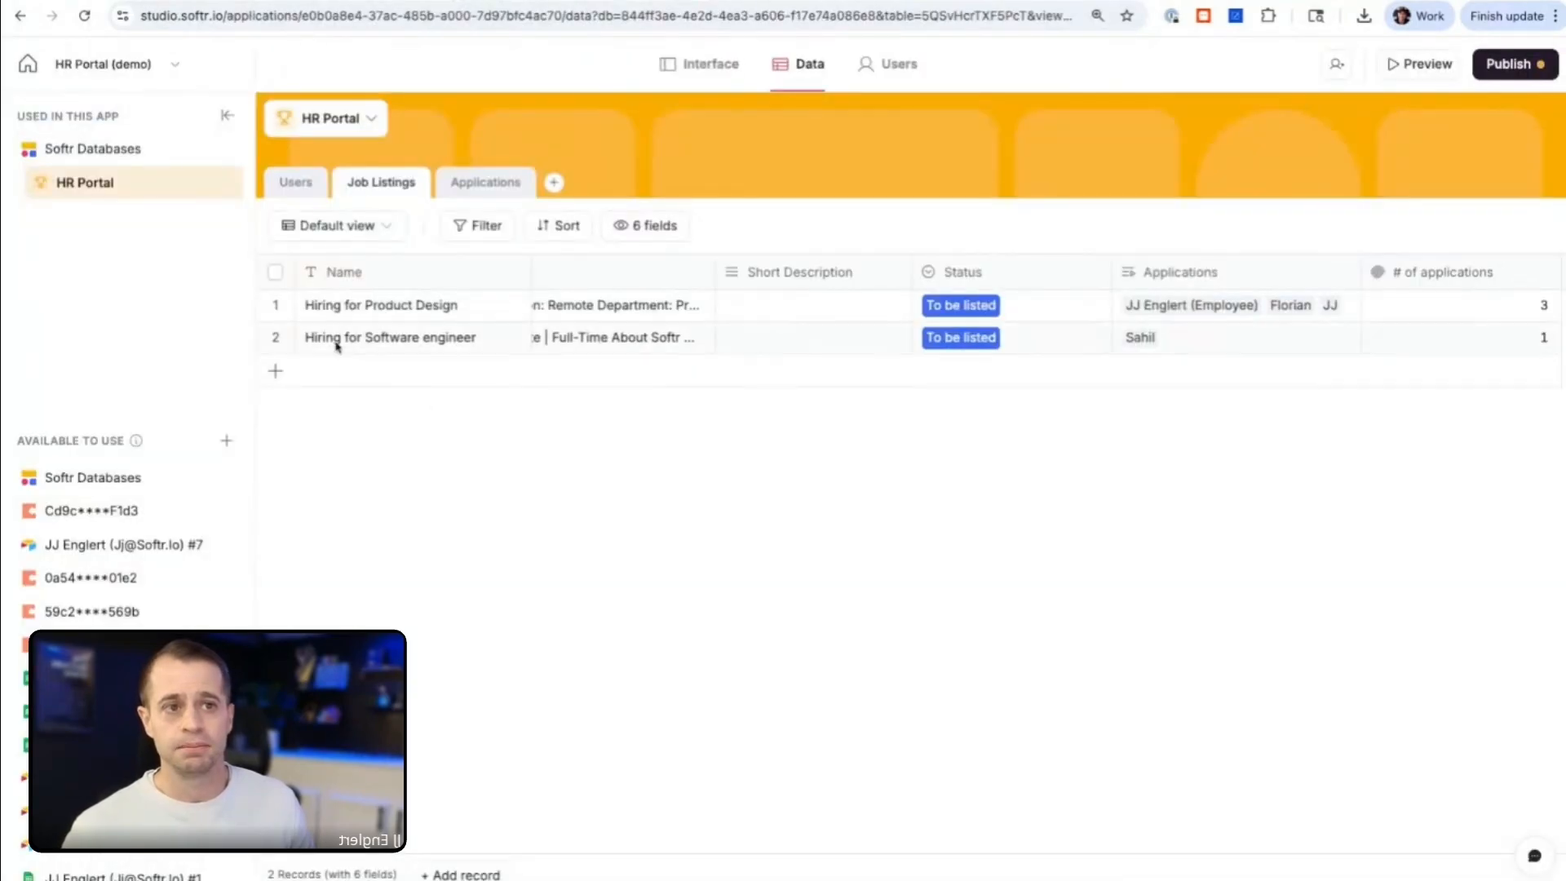
Step: Add a new record named Automation Consultant to the Job Listings table
left_click(303, 187)
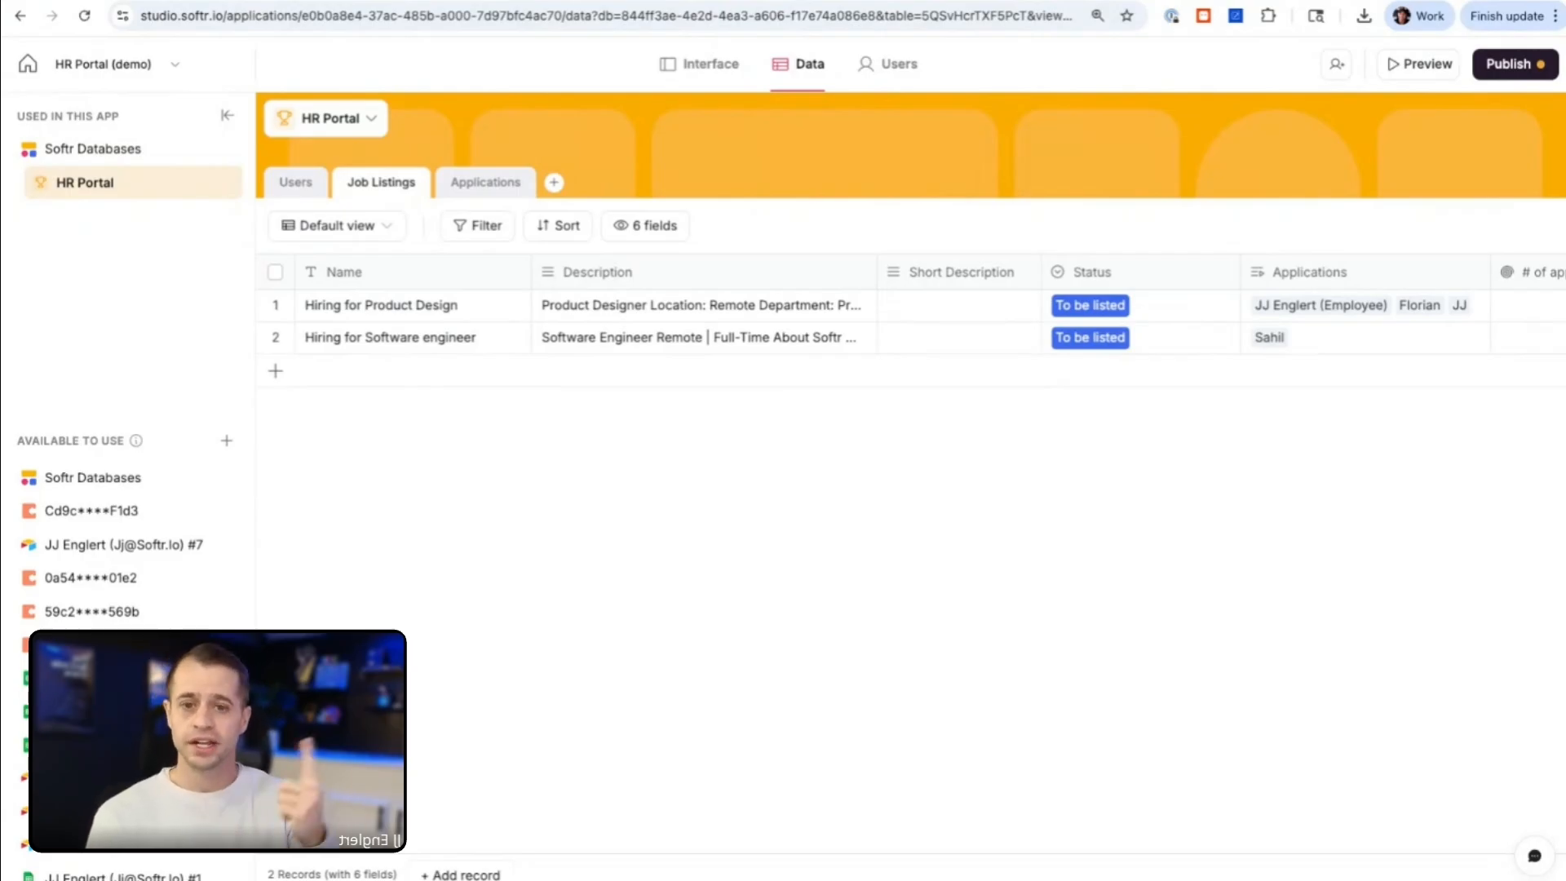
left_click(276, 371)
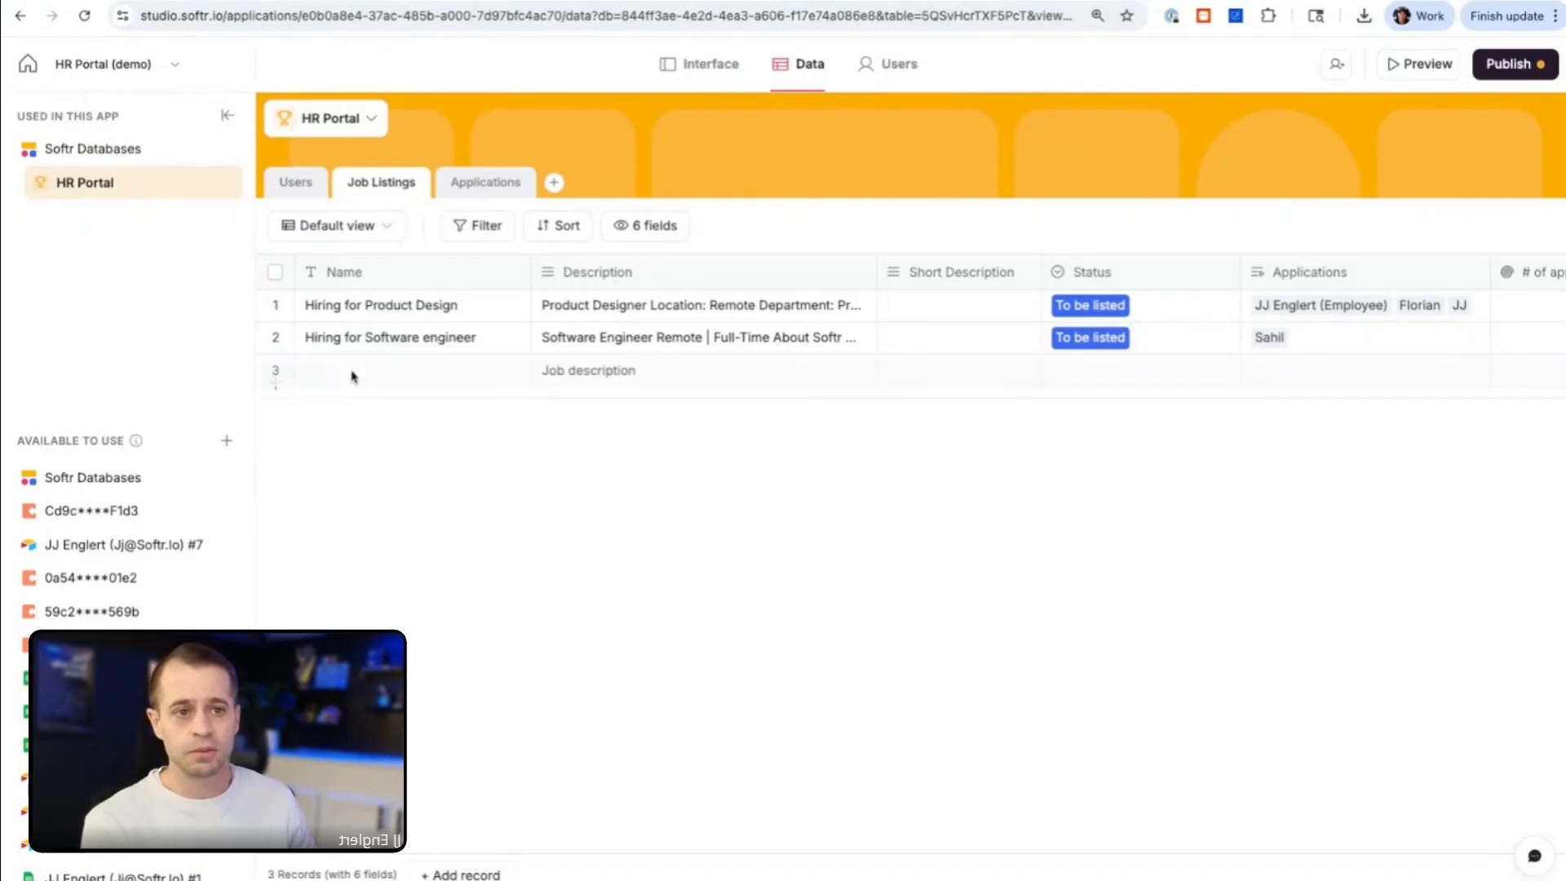
double_click(319, 384)
type("Su")
key("BackSpace")
key("BackSpace")
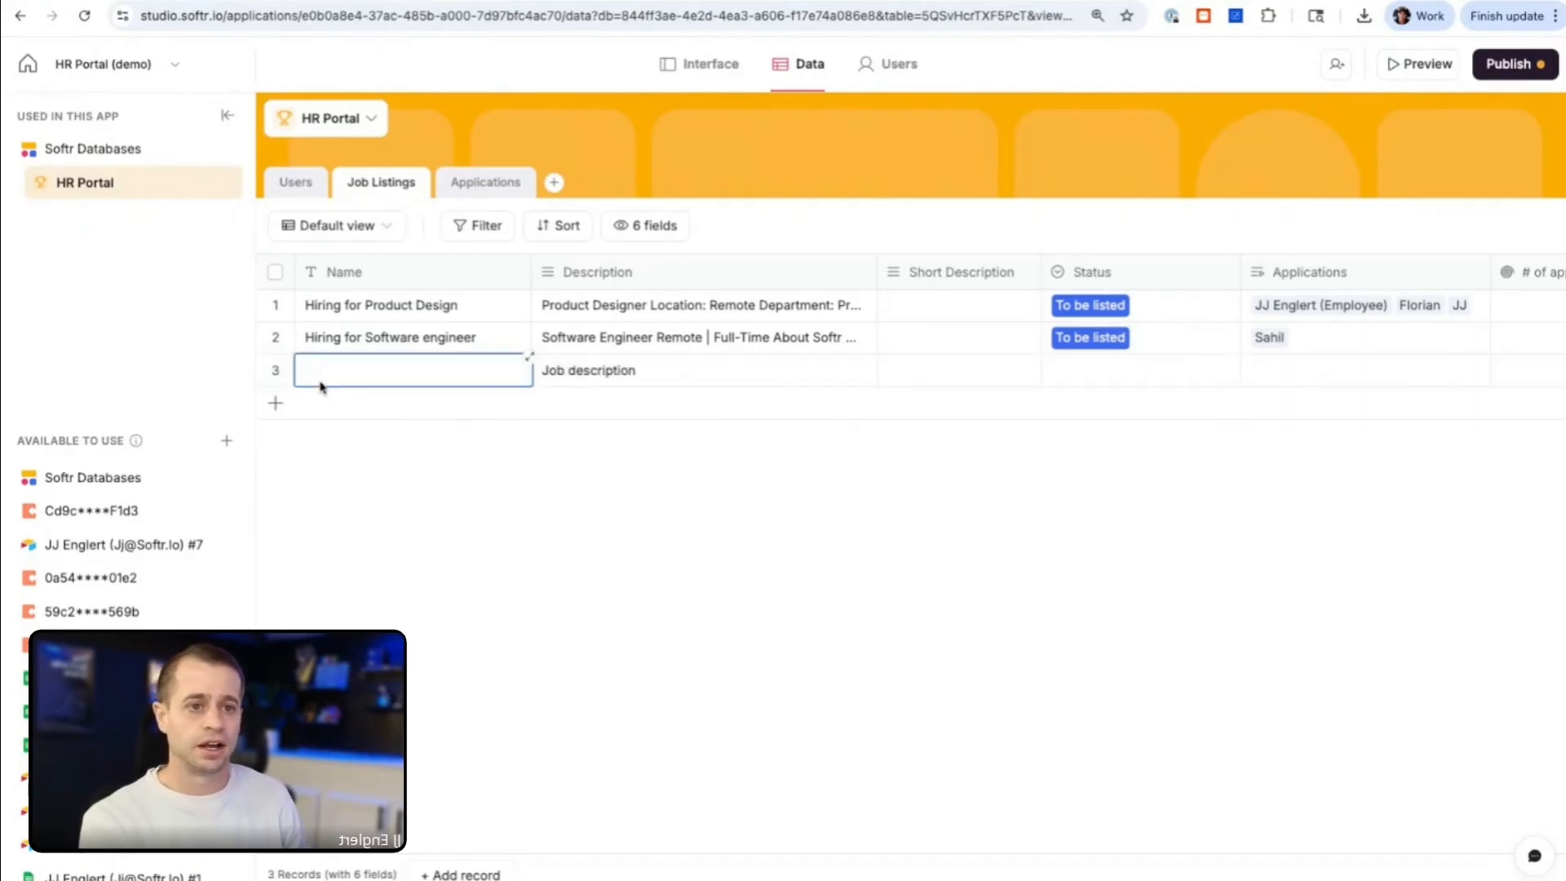
type("Automatio")
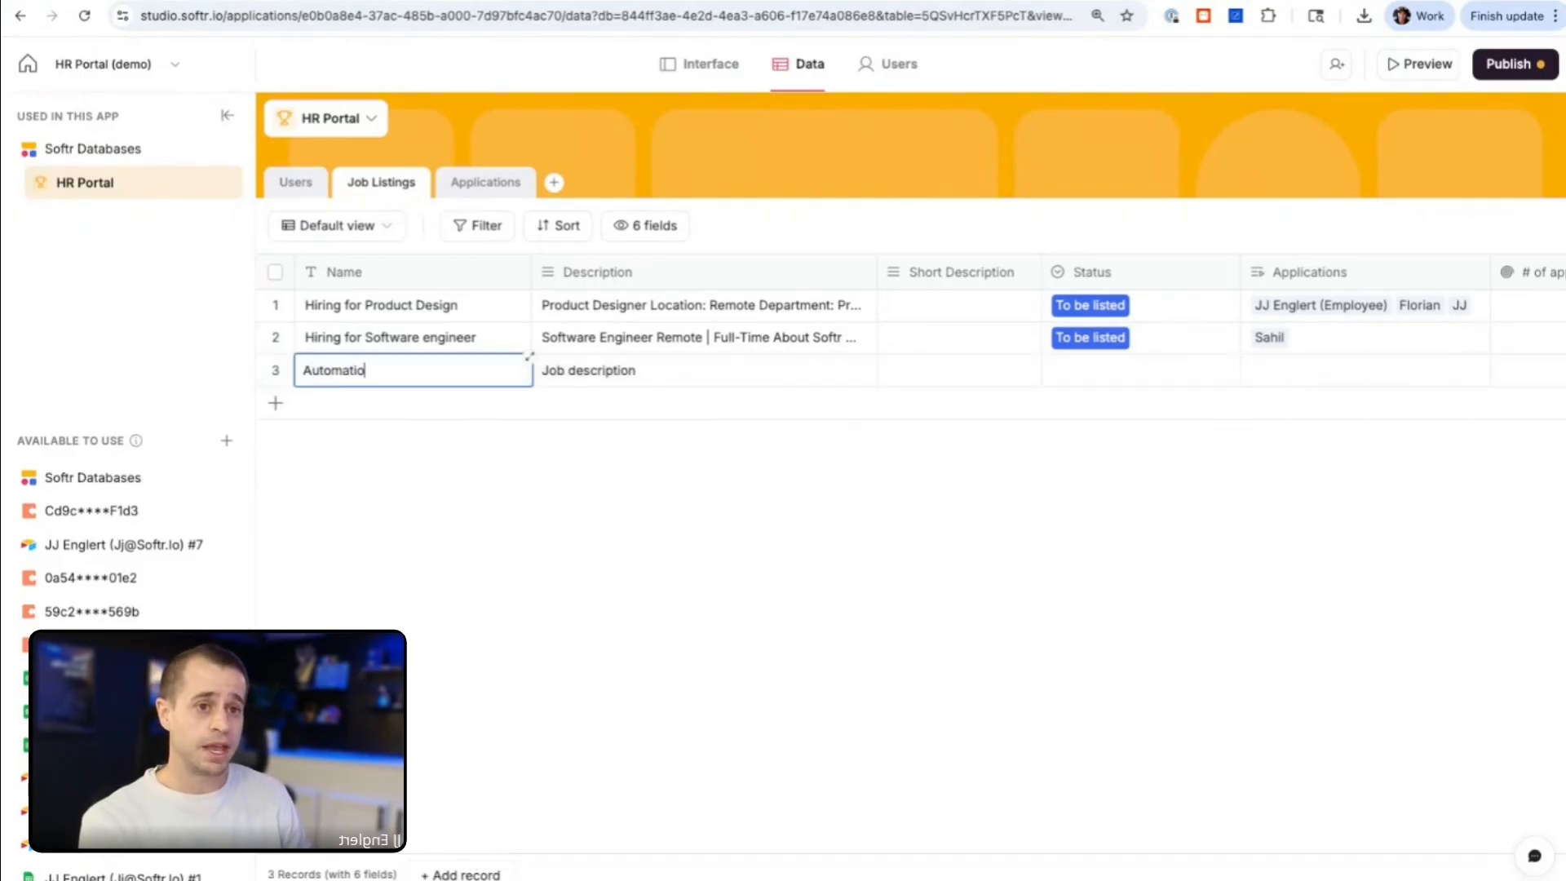
type("n Consultant")
key("Tab")
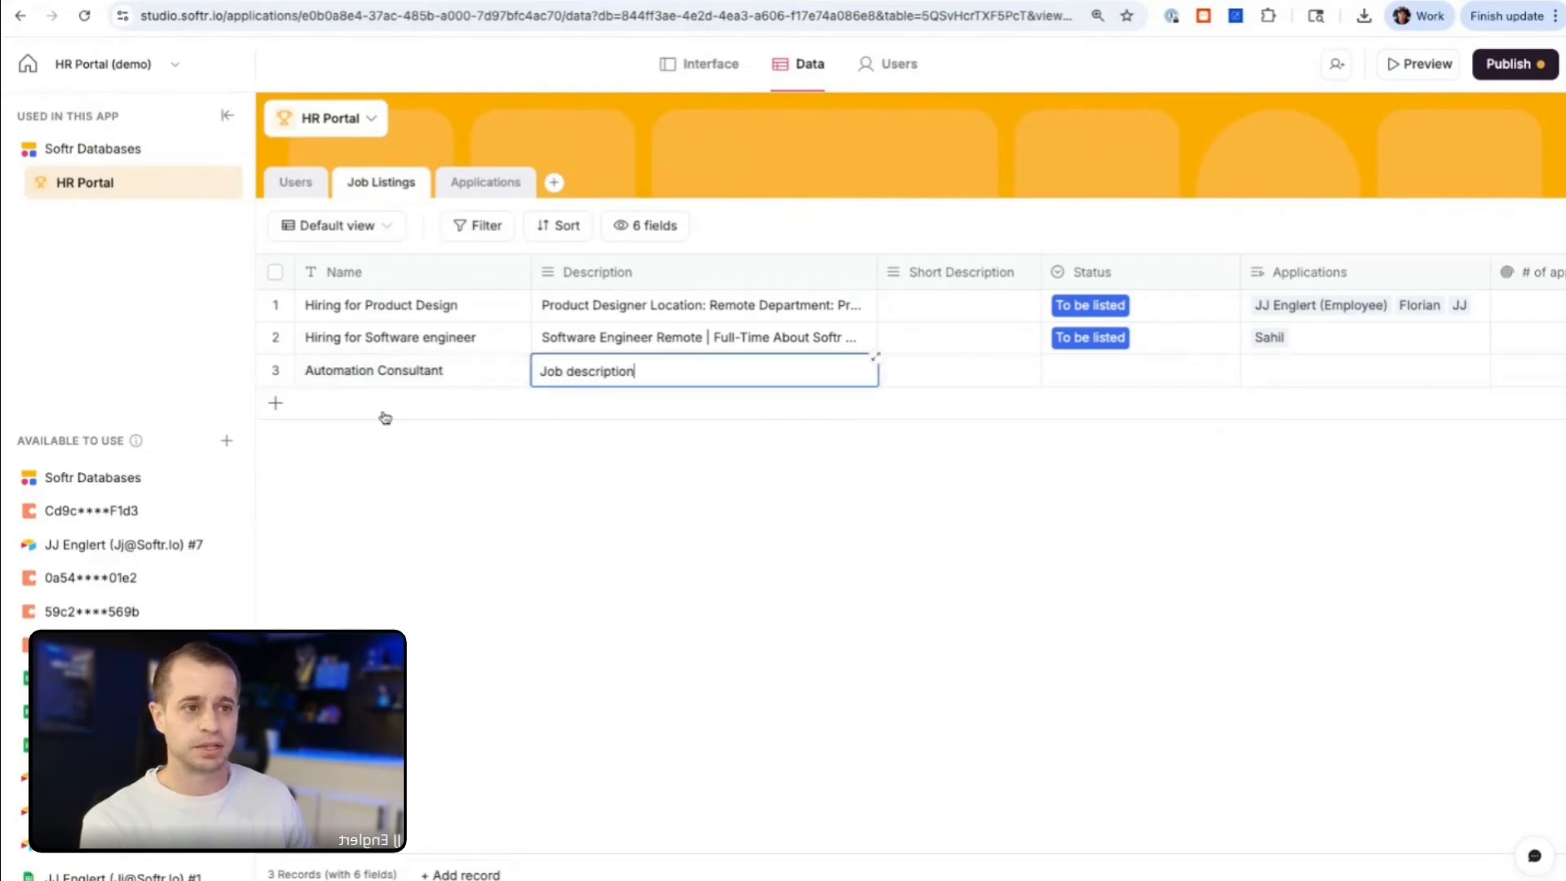
Step: Clear the default text from the Automation Consultant record's Description field
key("super+a")
key("BackSpace")
left_click(747, 484)
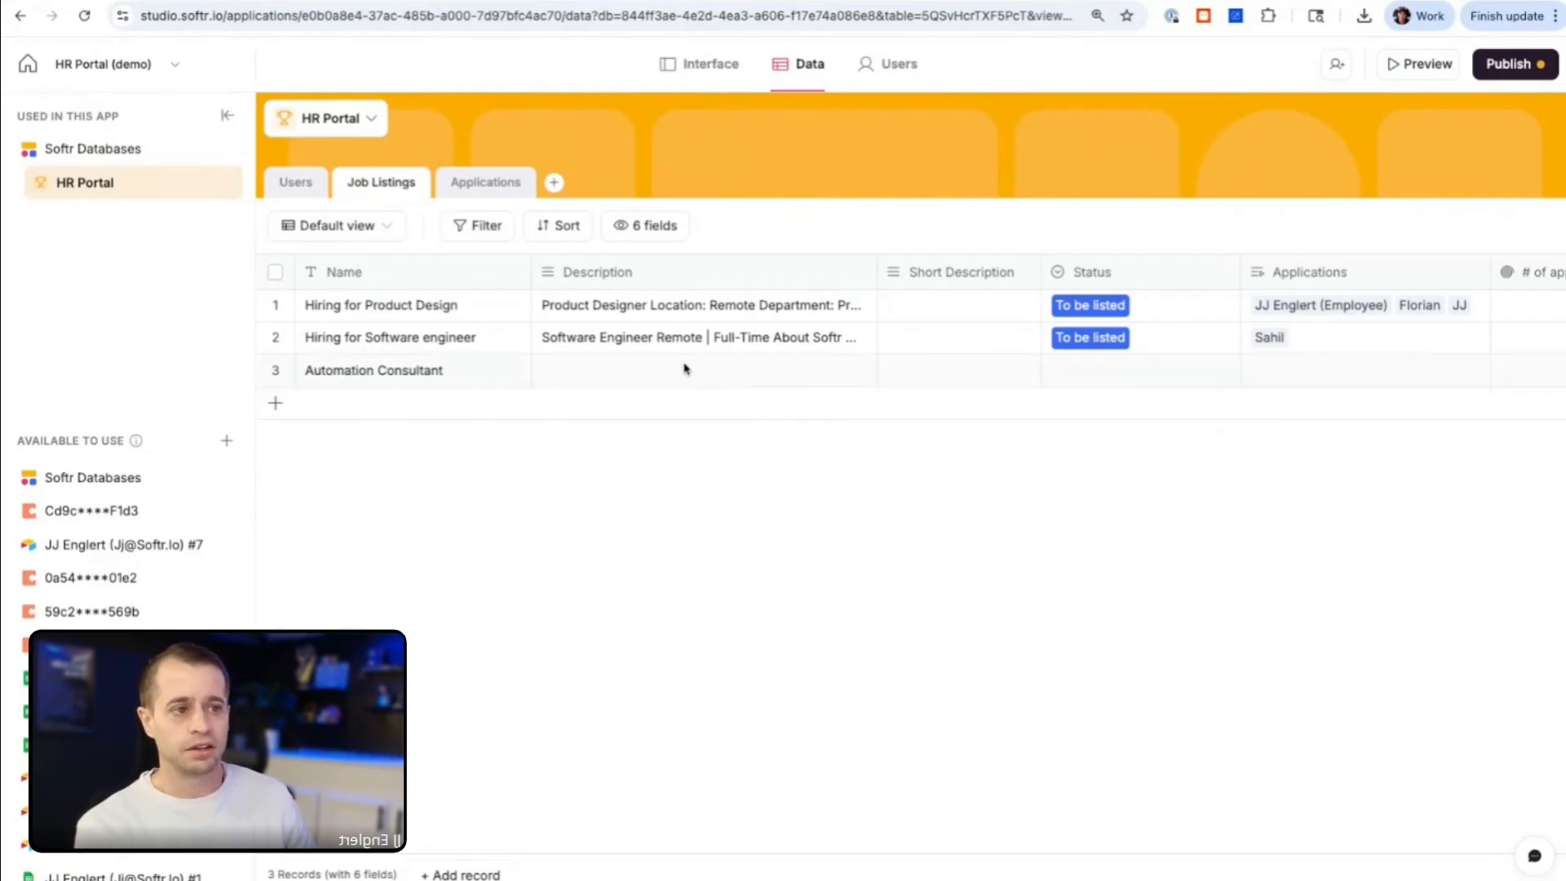
scroll(683, 368, "right", 5)
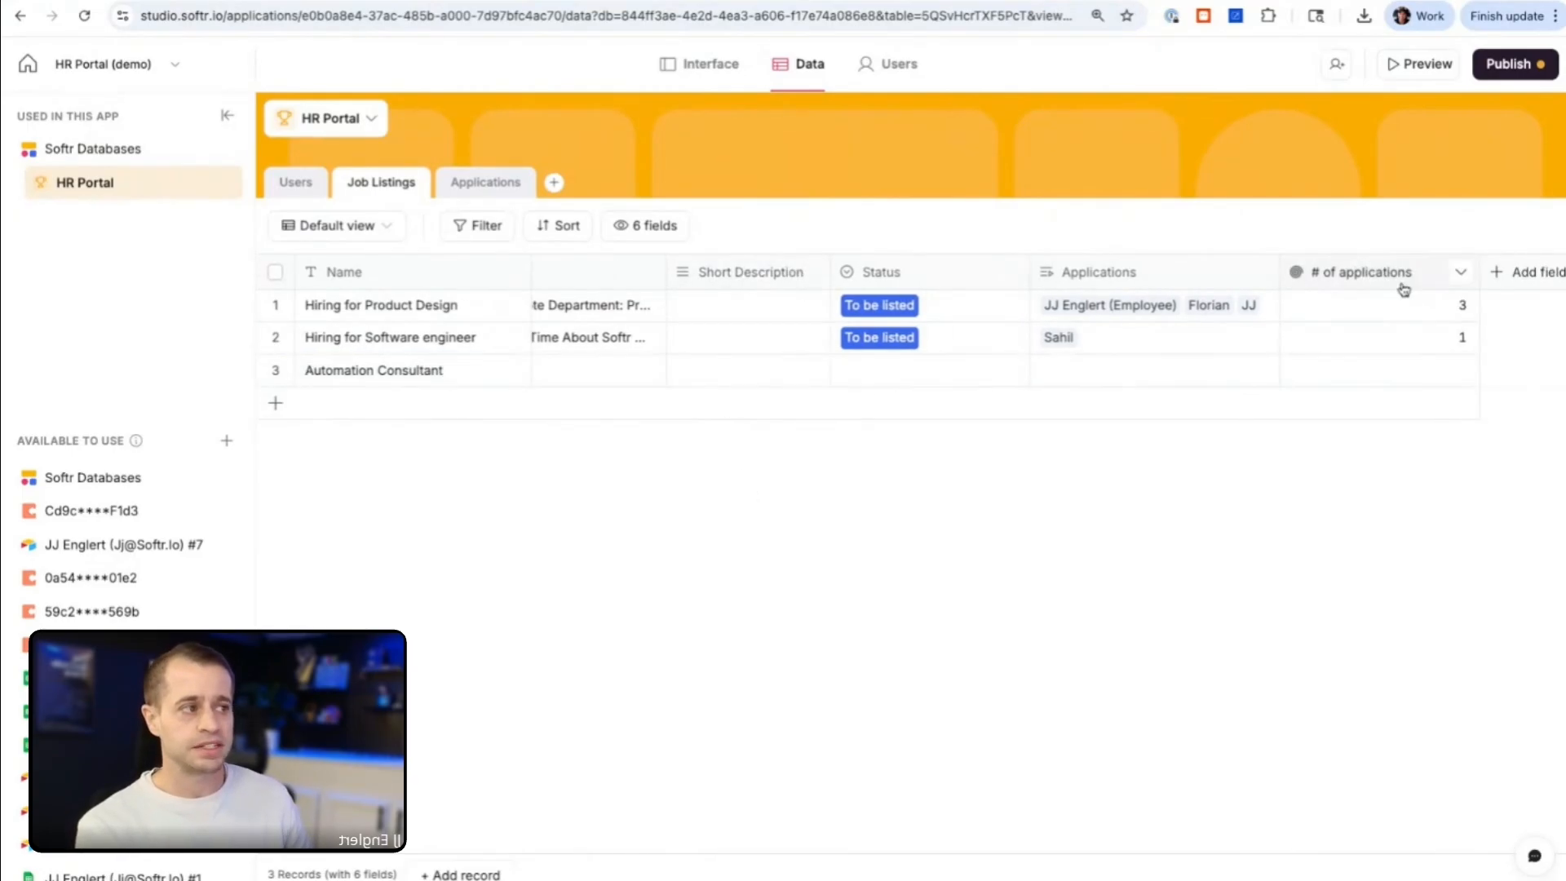
scroll(707, 384, "left", 5)
scroll(797, 381, "right", 5)
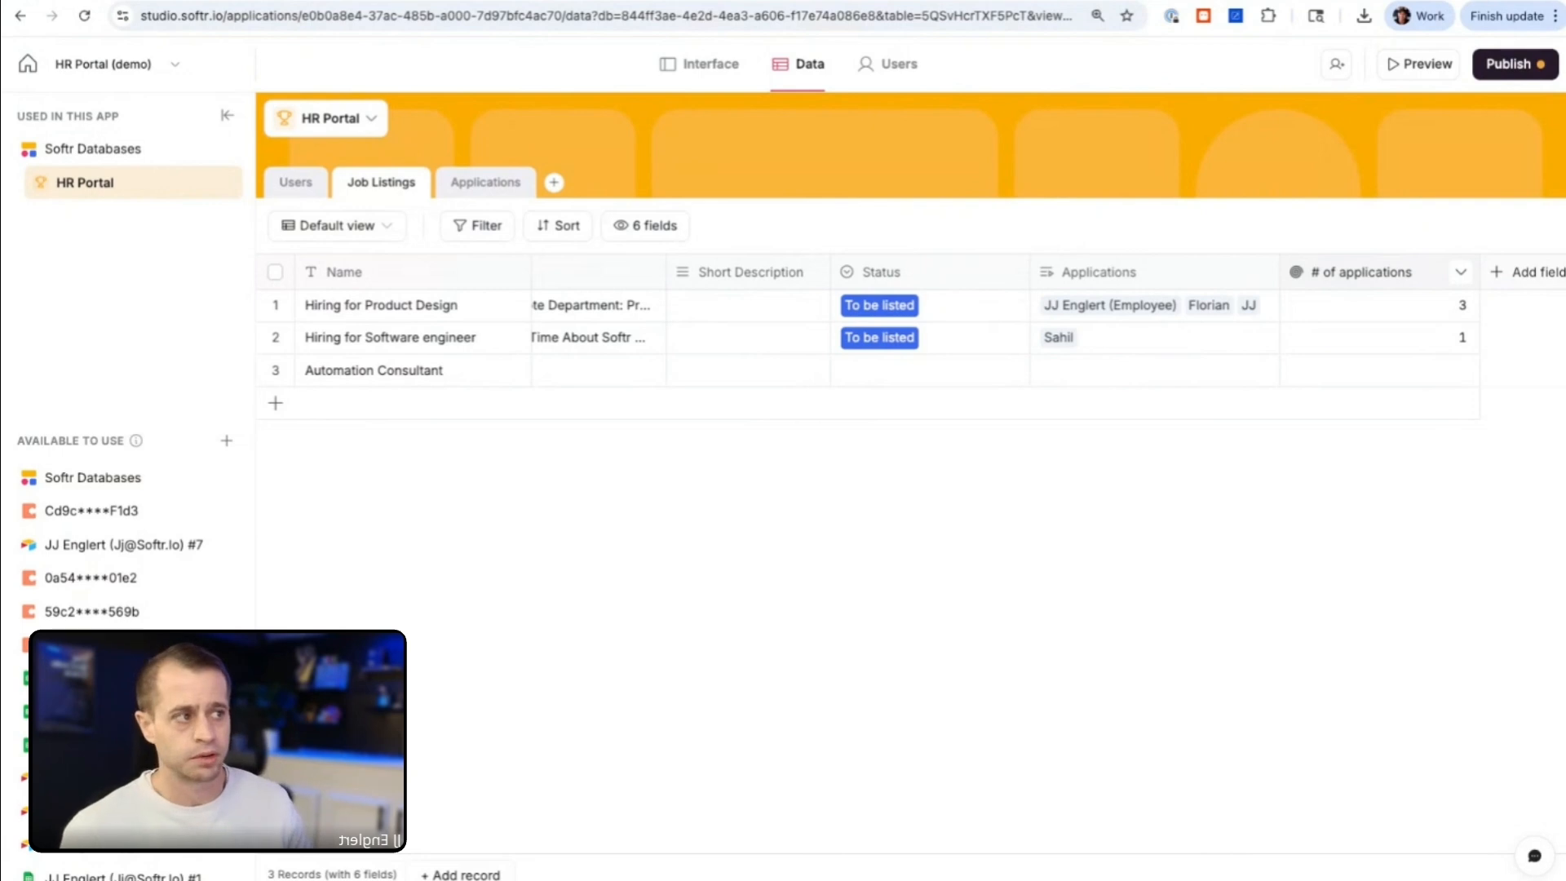
scroll(888, 356, "left", 3)
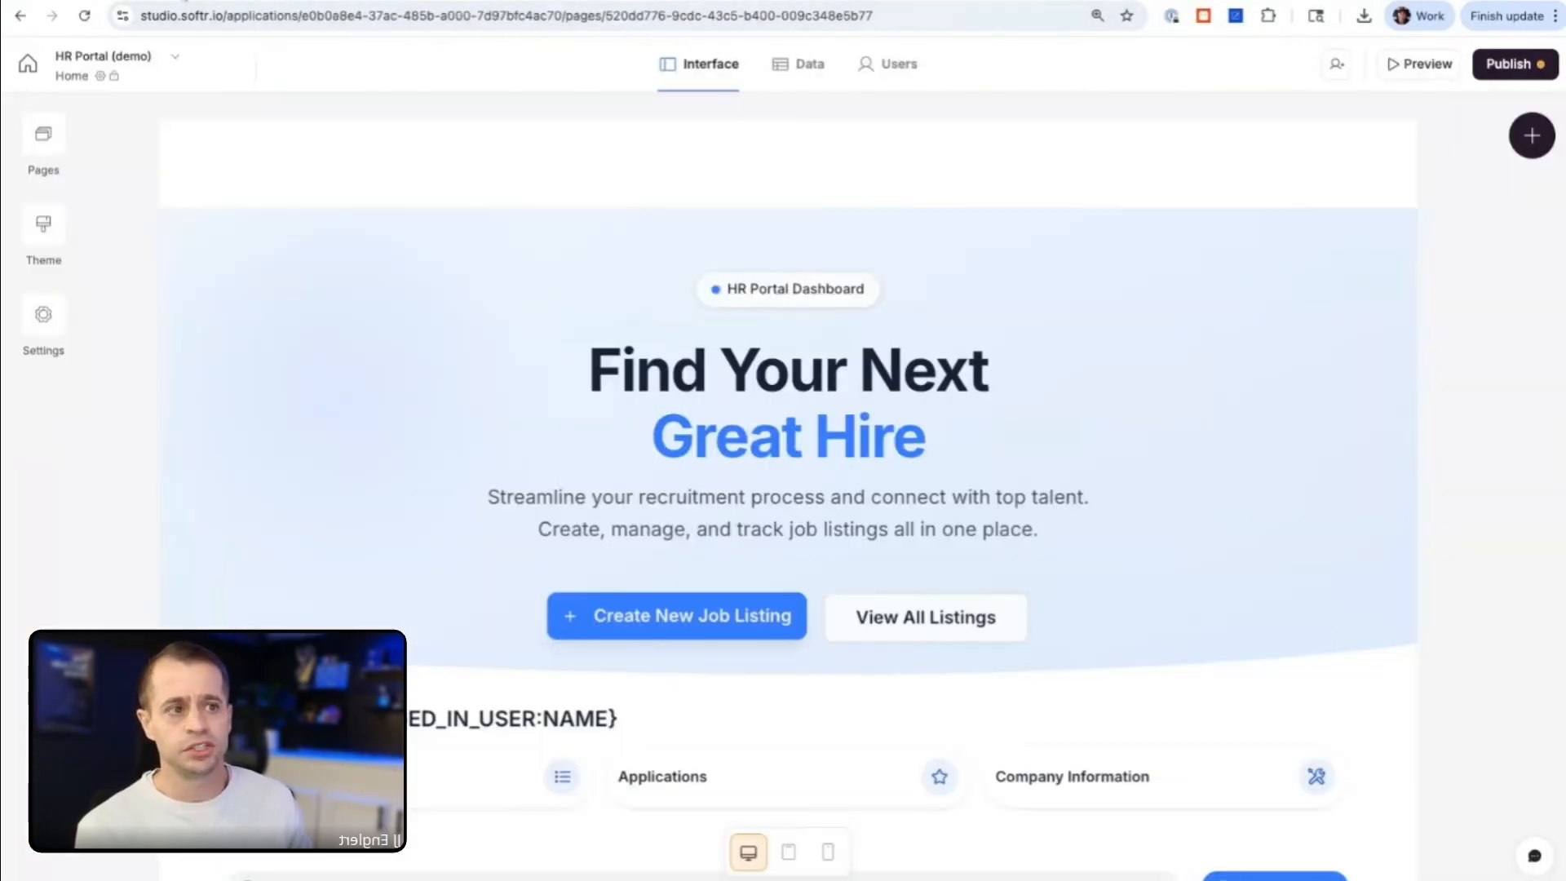
Step: Inspect the Home page's hero, quick links and job list blocks and their settings in the interface editor
scroll(601, 315, "down", 1)
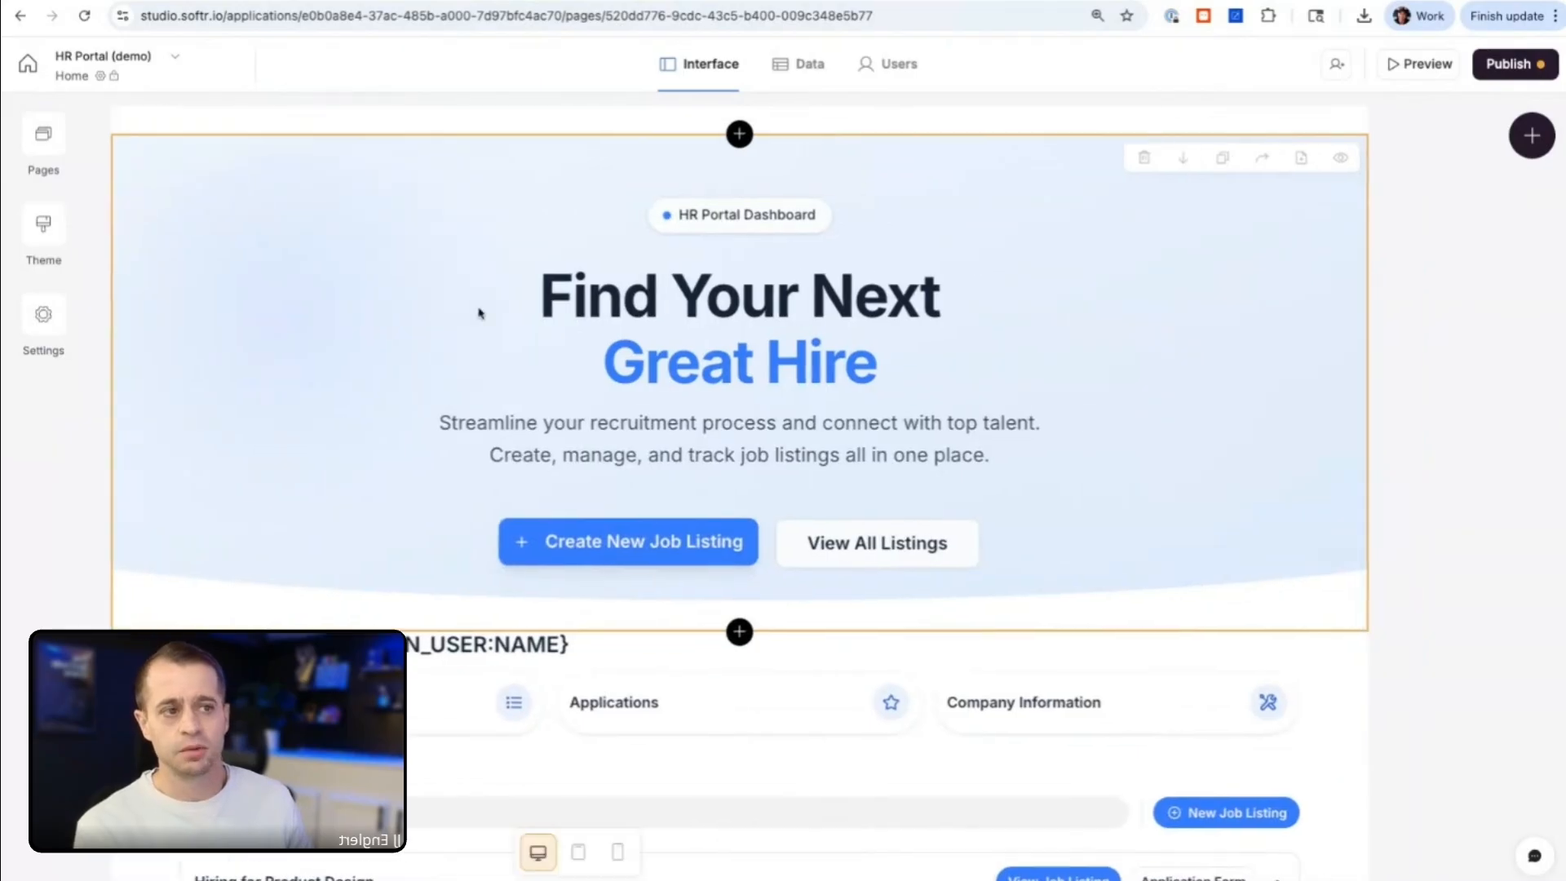
left_click(479, 313)
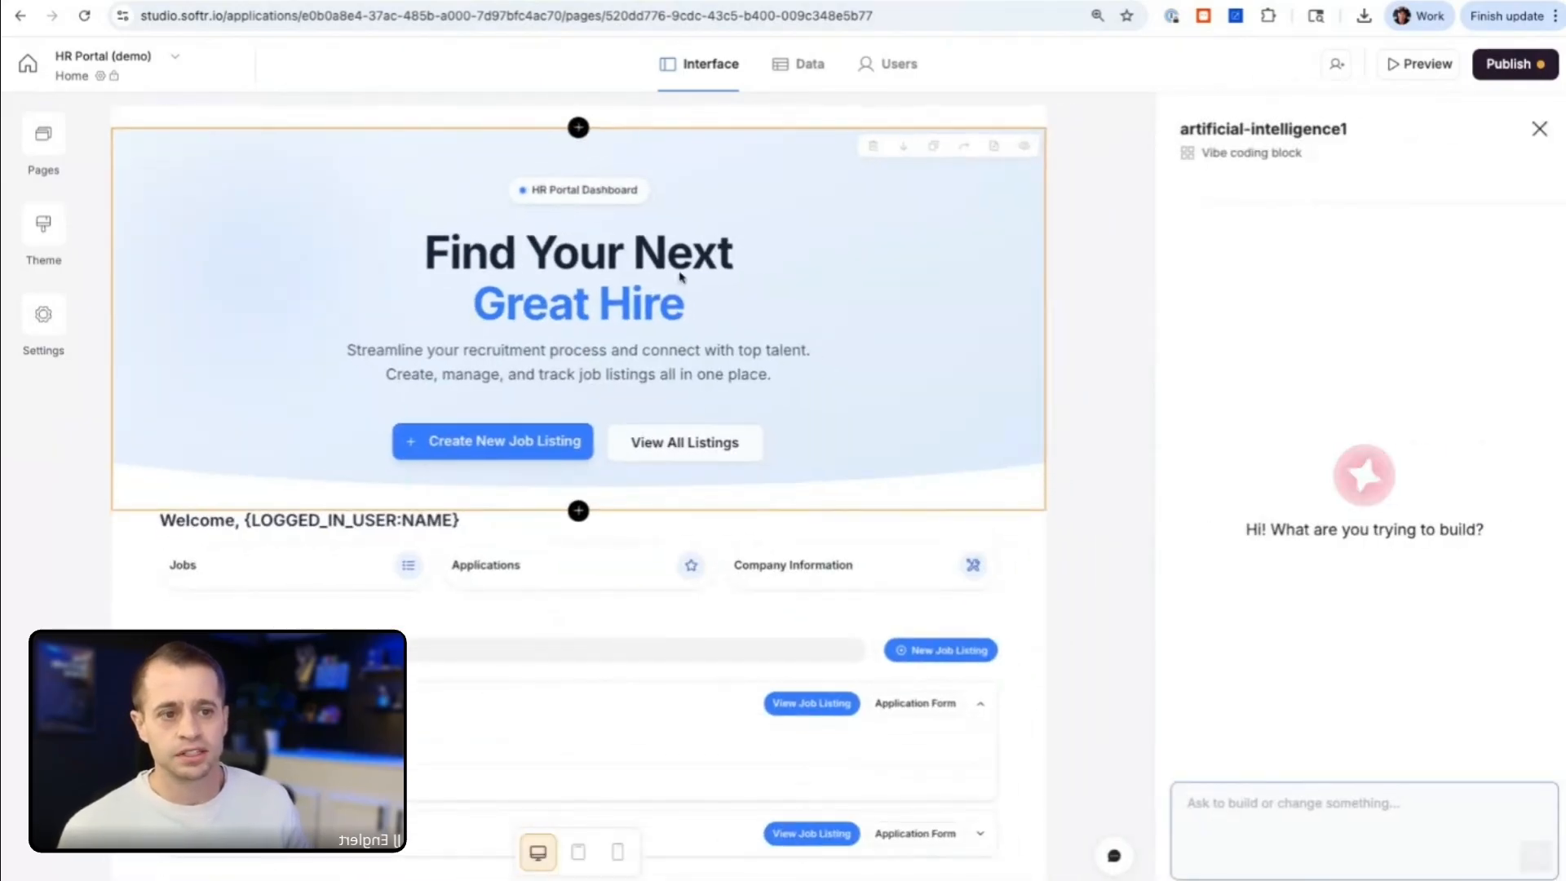
scroll(601, 334, "down", 2)
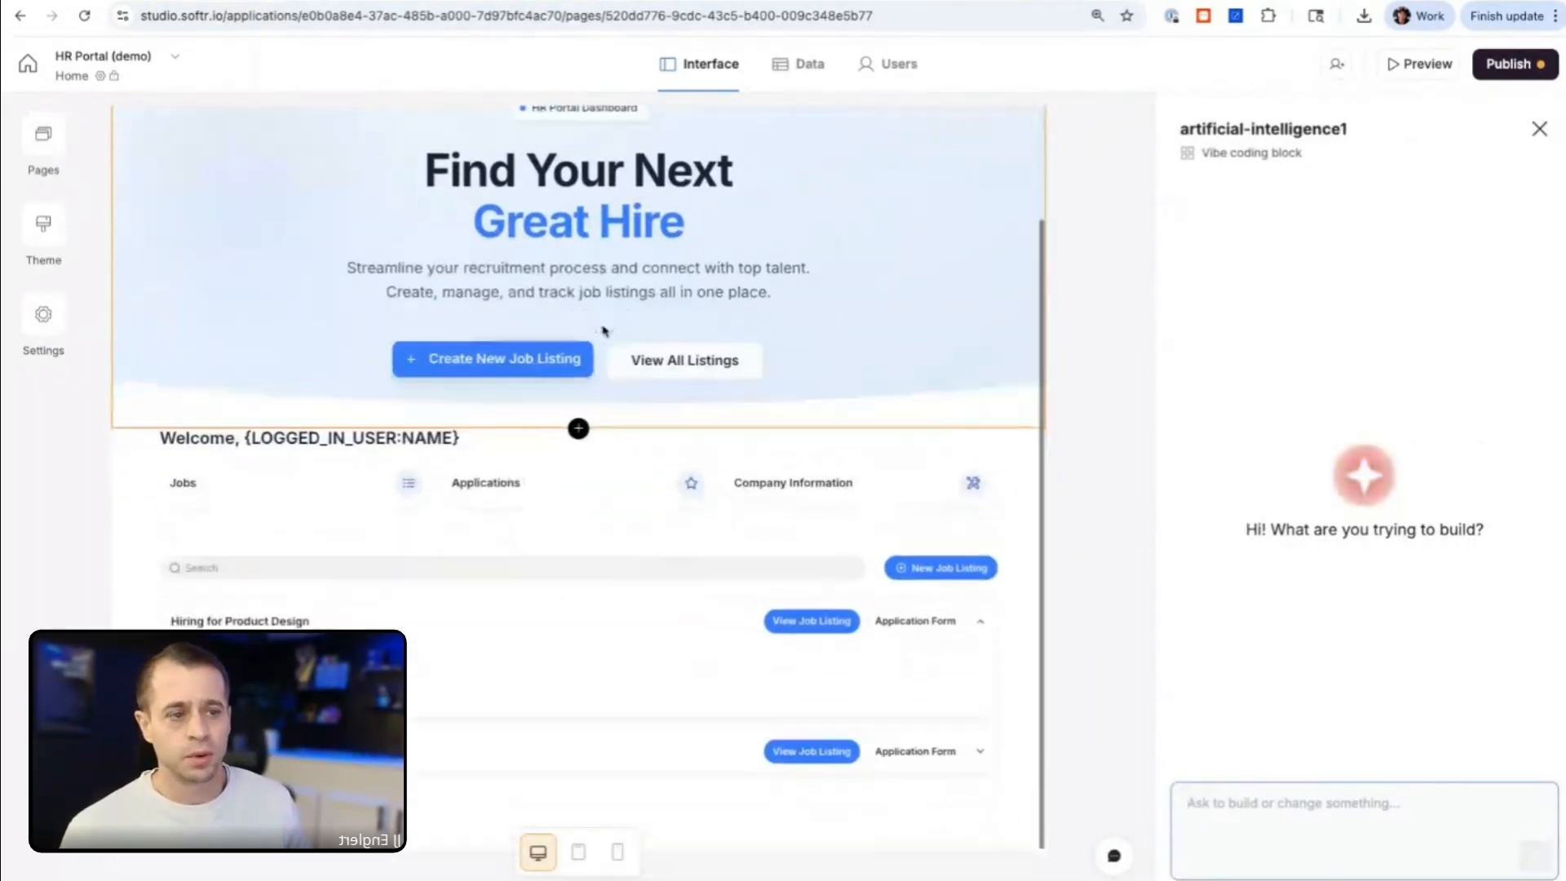
left_click(588, 432)
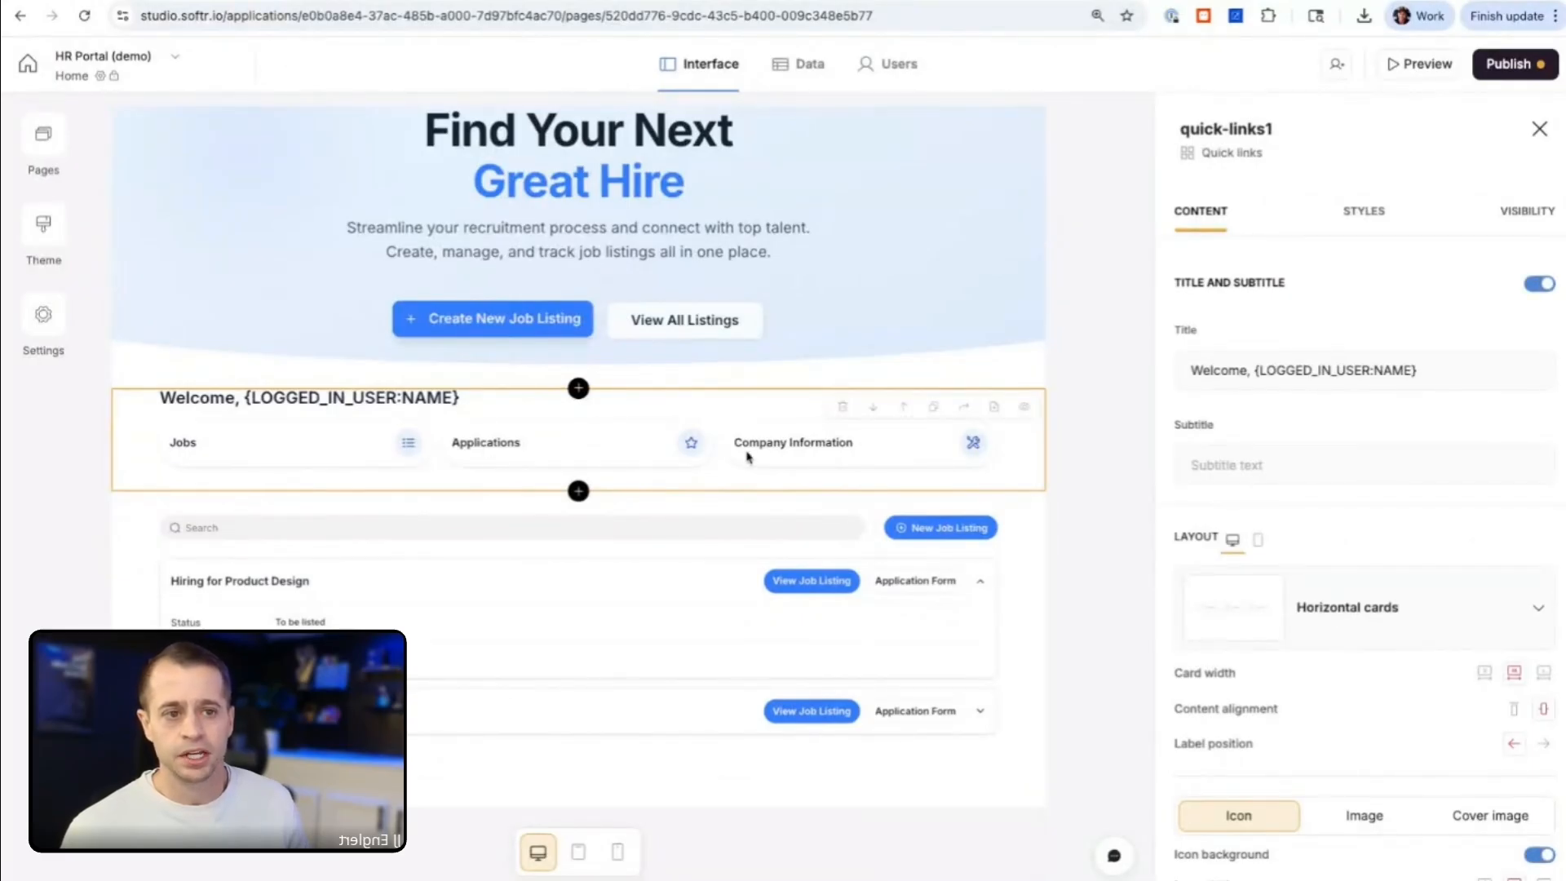
left_click(489, 566)
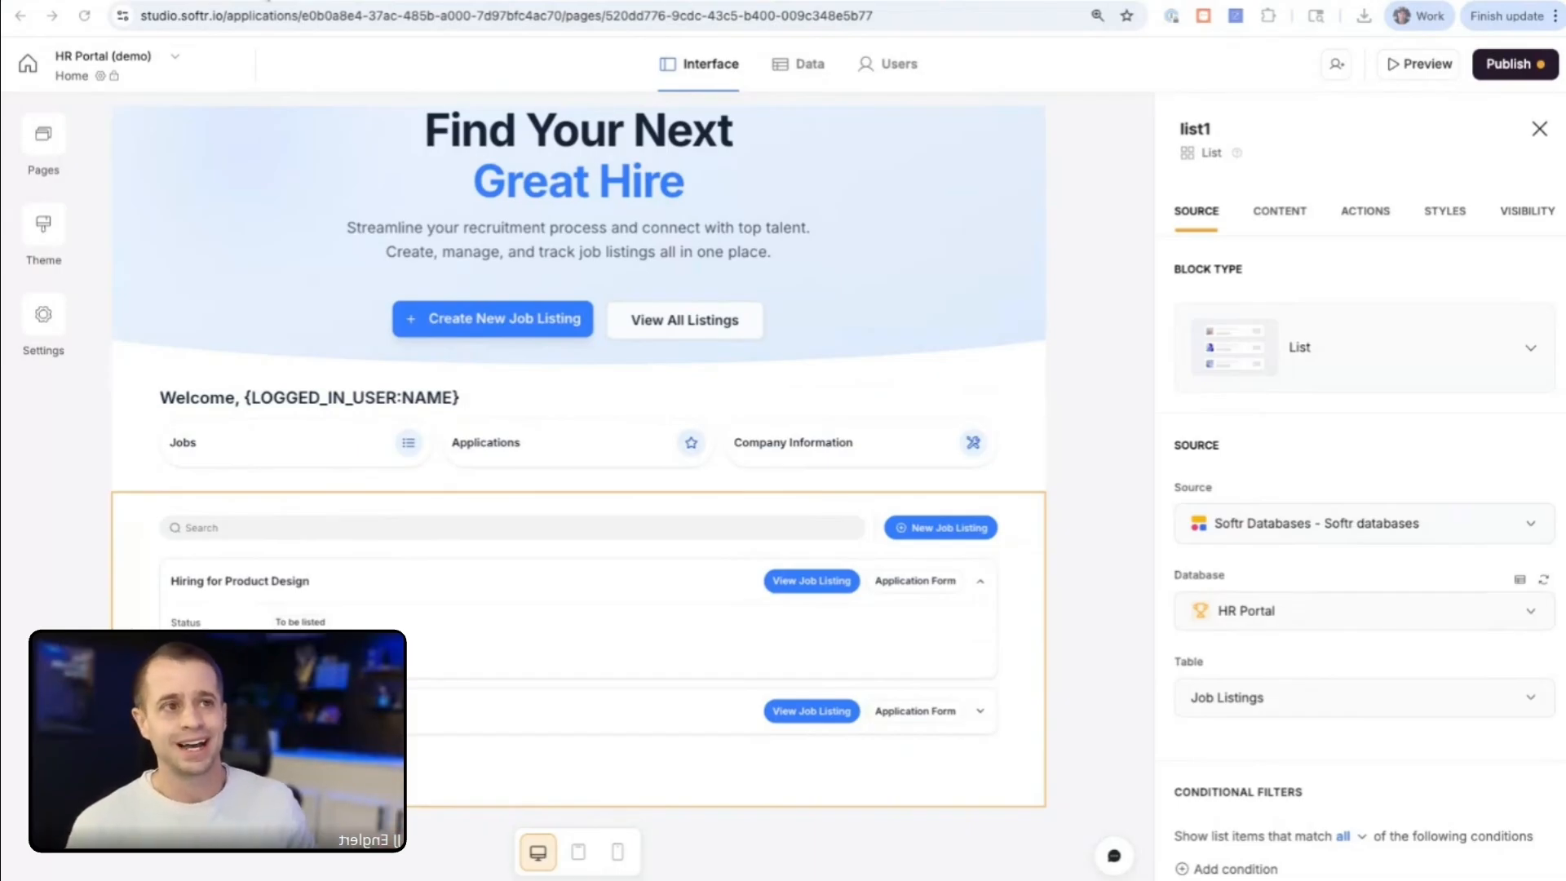
Step: Switch to the workflows dashboard and create a new workflow with the Softr Databases Record added trigger
left_click(585, 1)
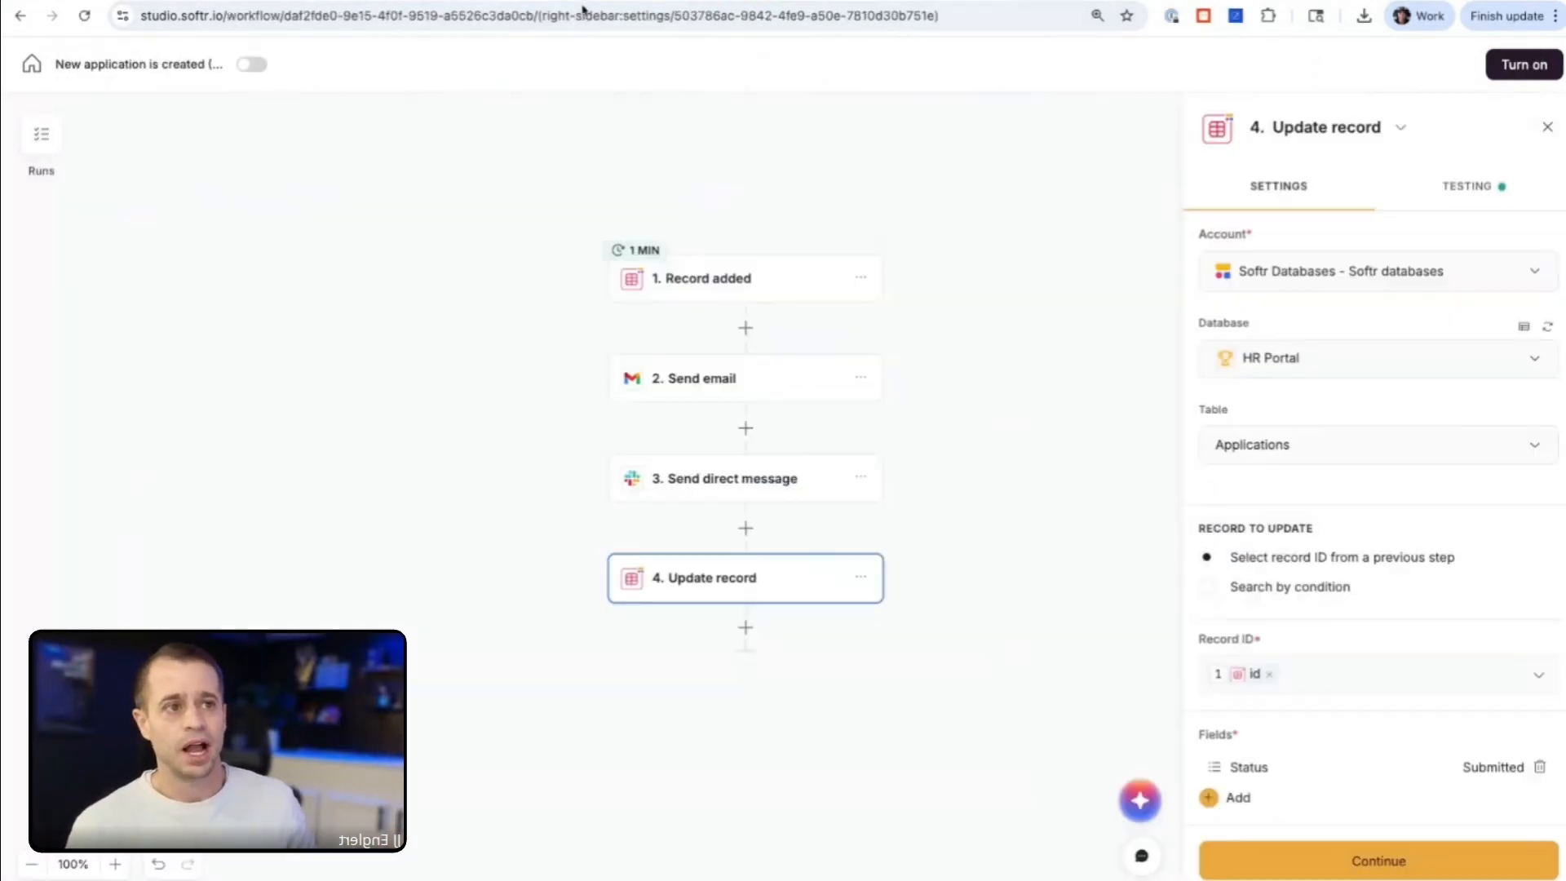
left_click(32, 66)
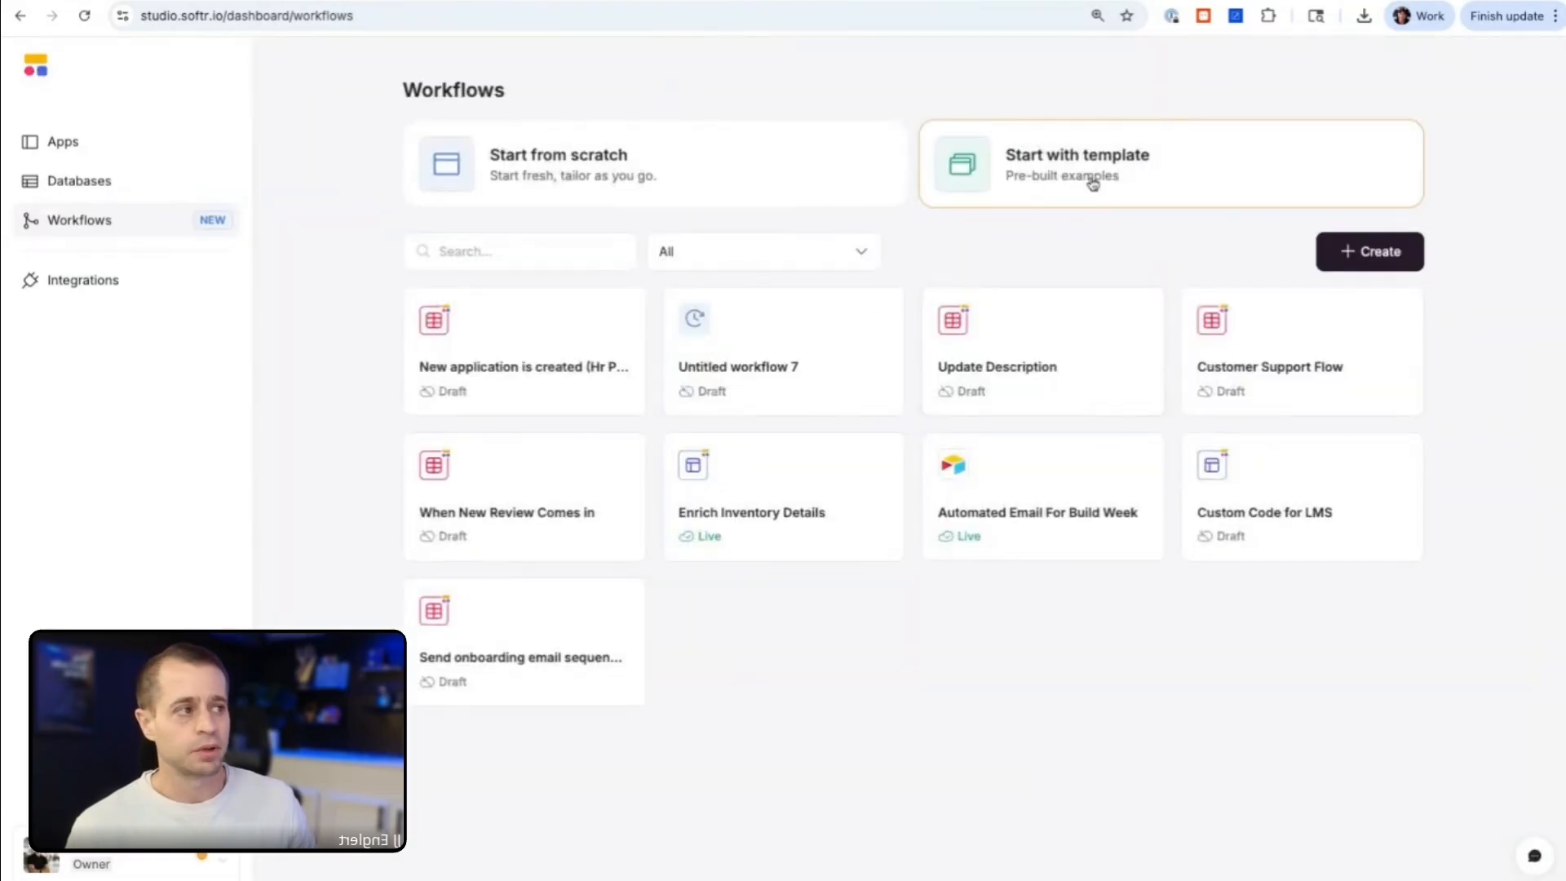
left_click(1354, 259)
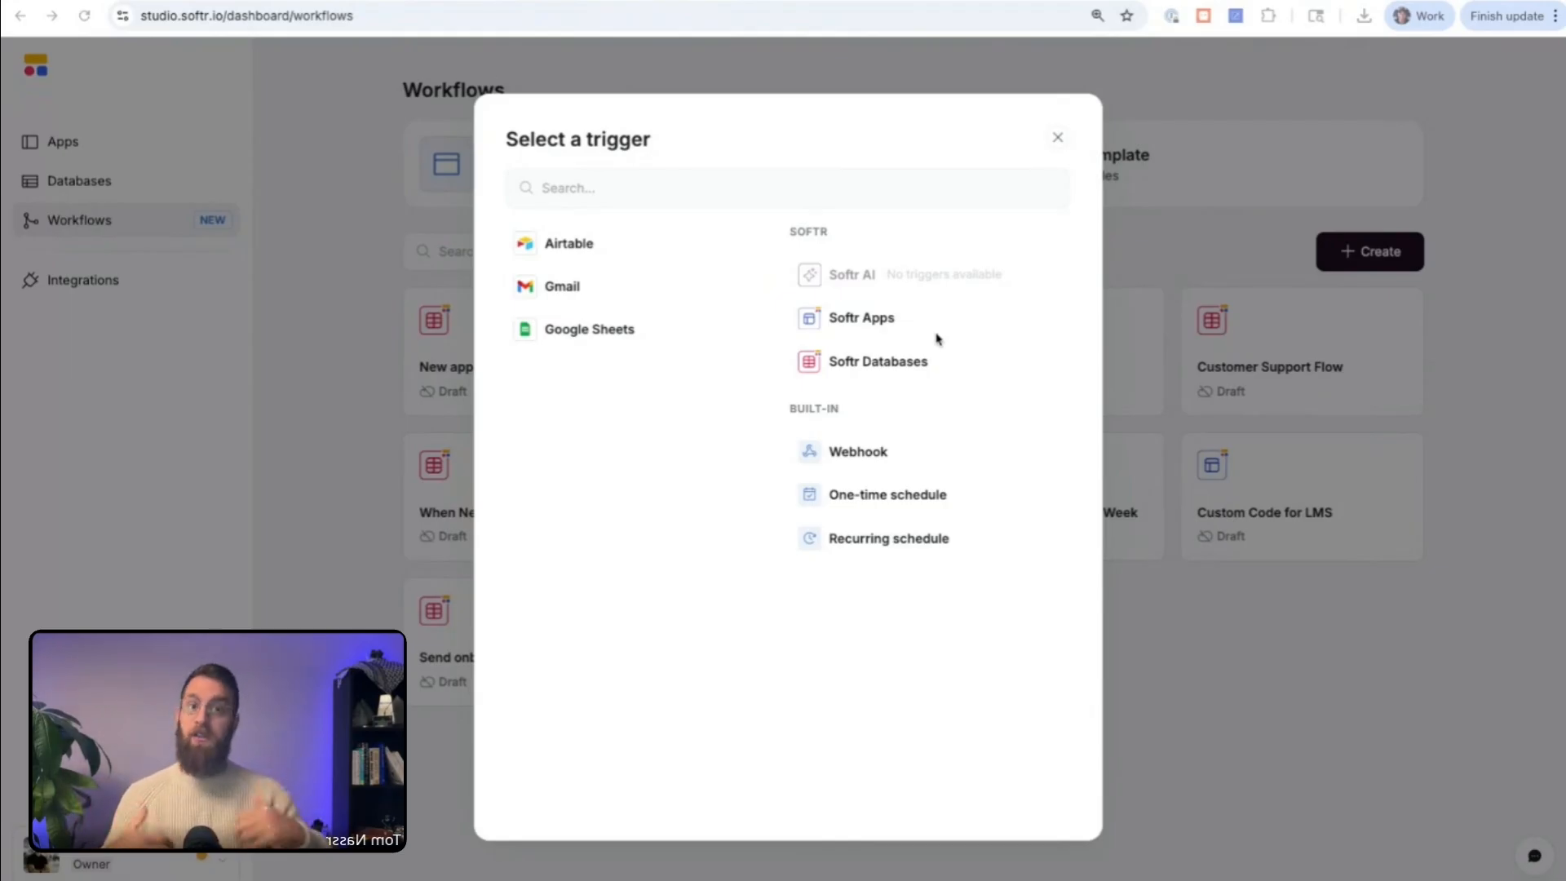
left_click(900, 364)
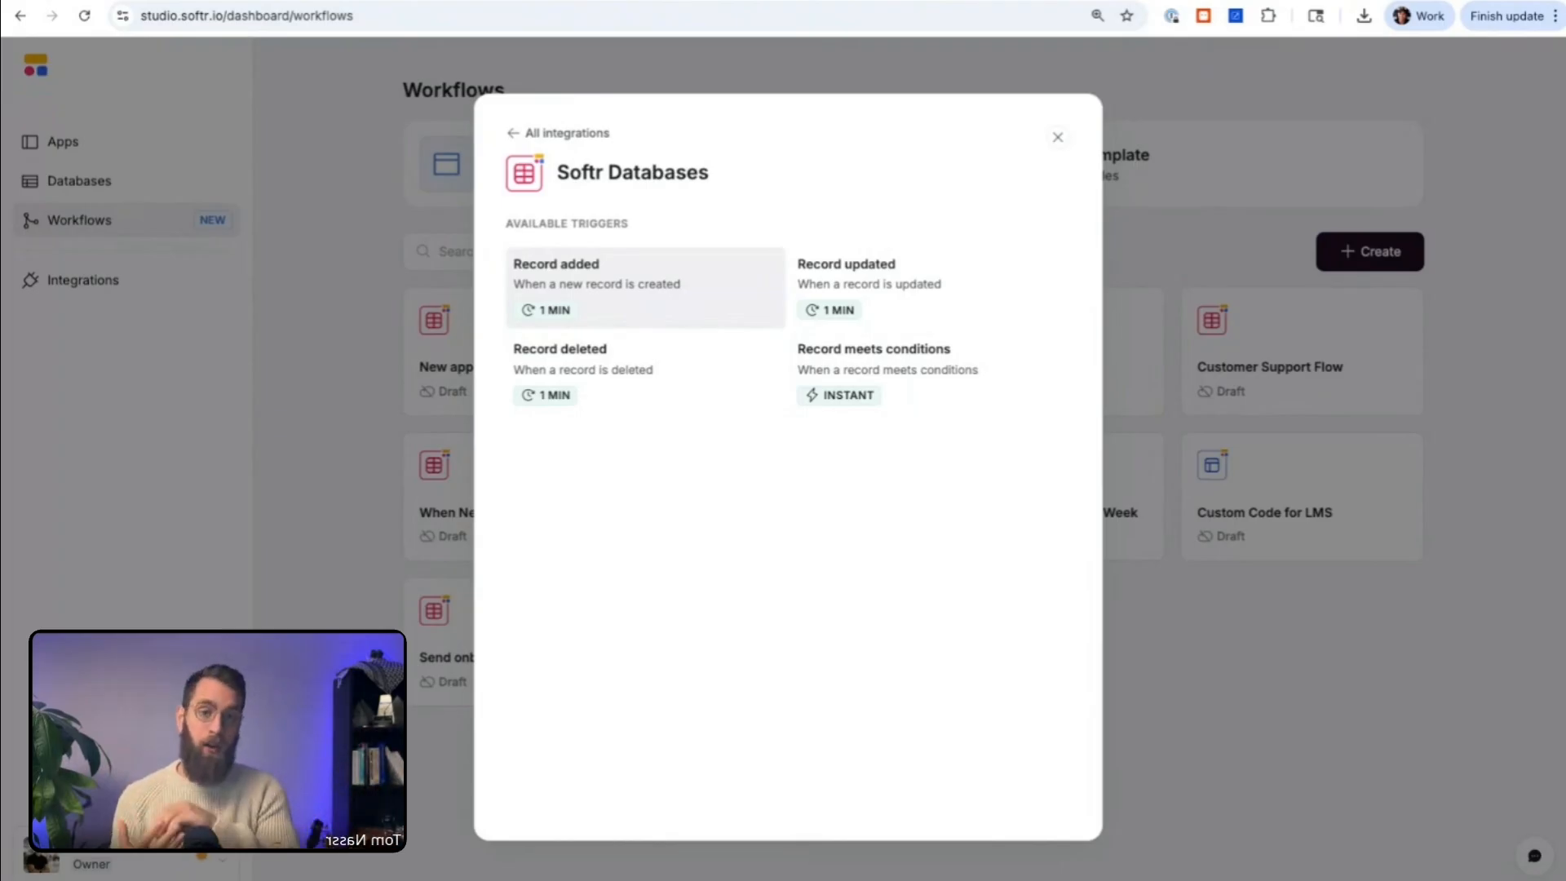
left_click(645, 284)
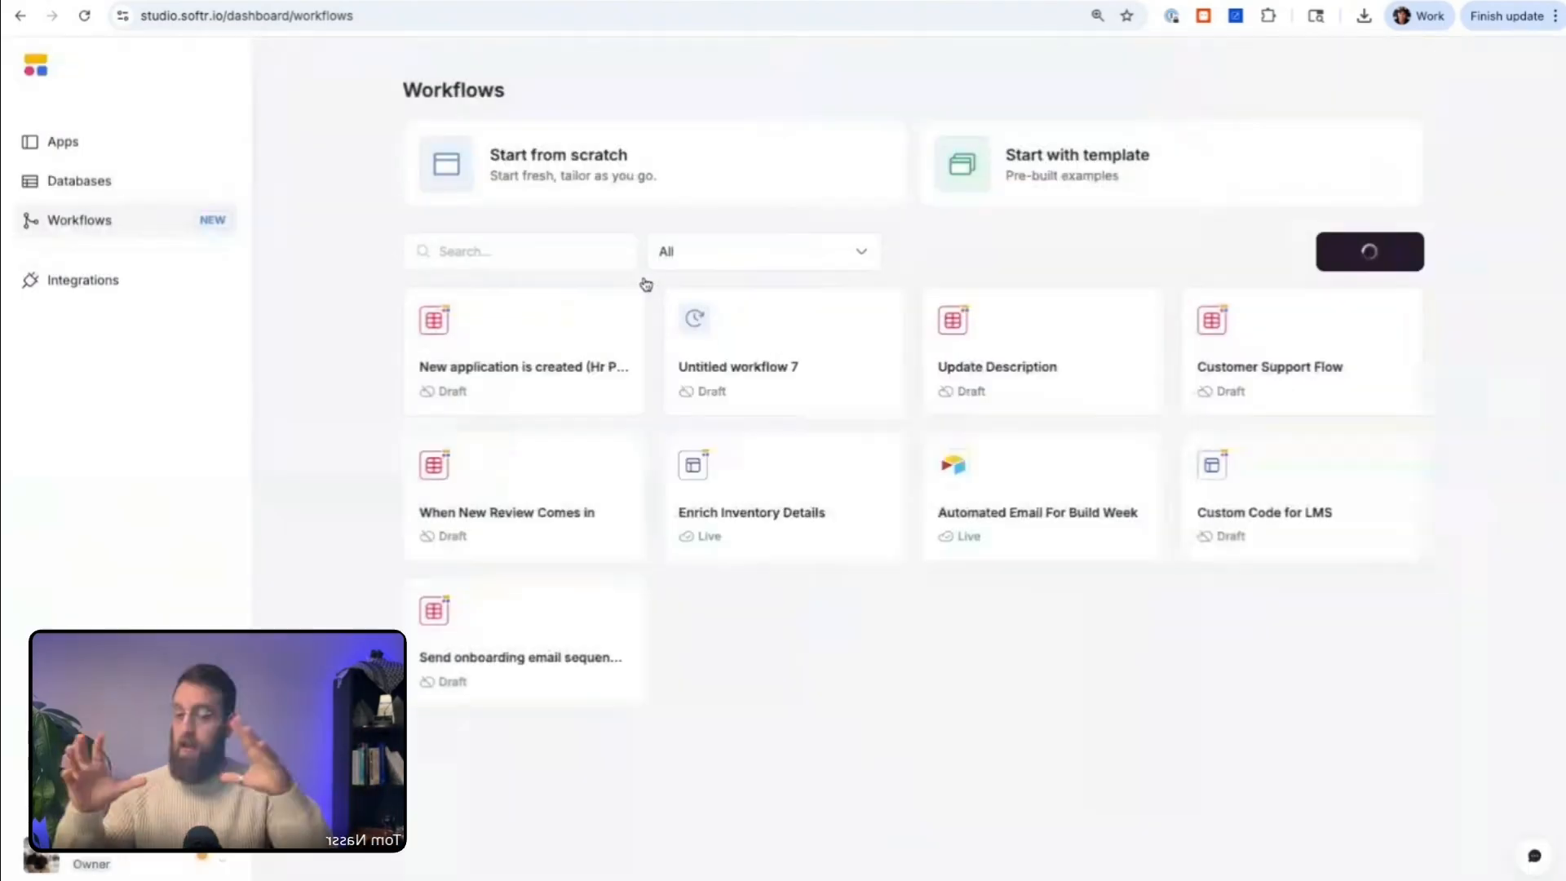
Step: Point the Record added trigger to the HR Portal database and its Applications table
scroll(709, 269, "down", 2)
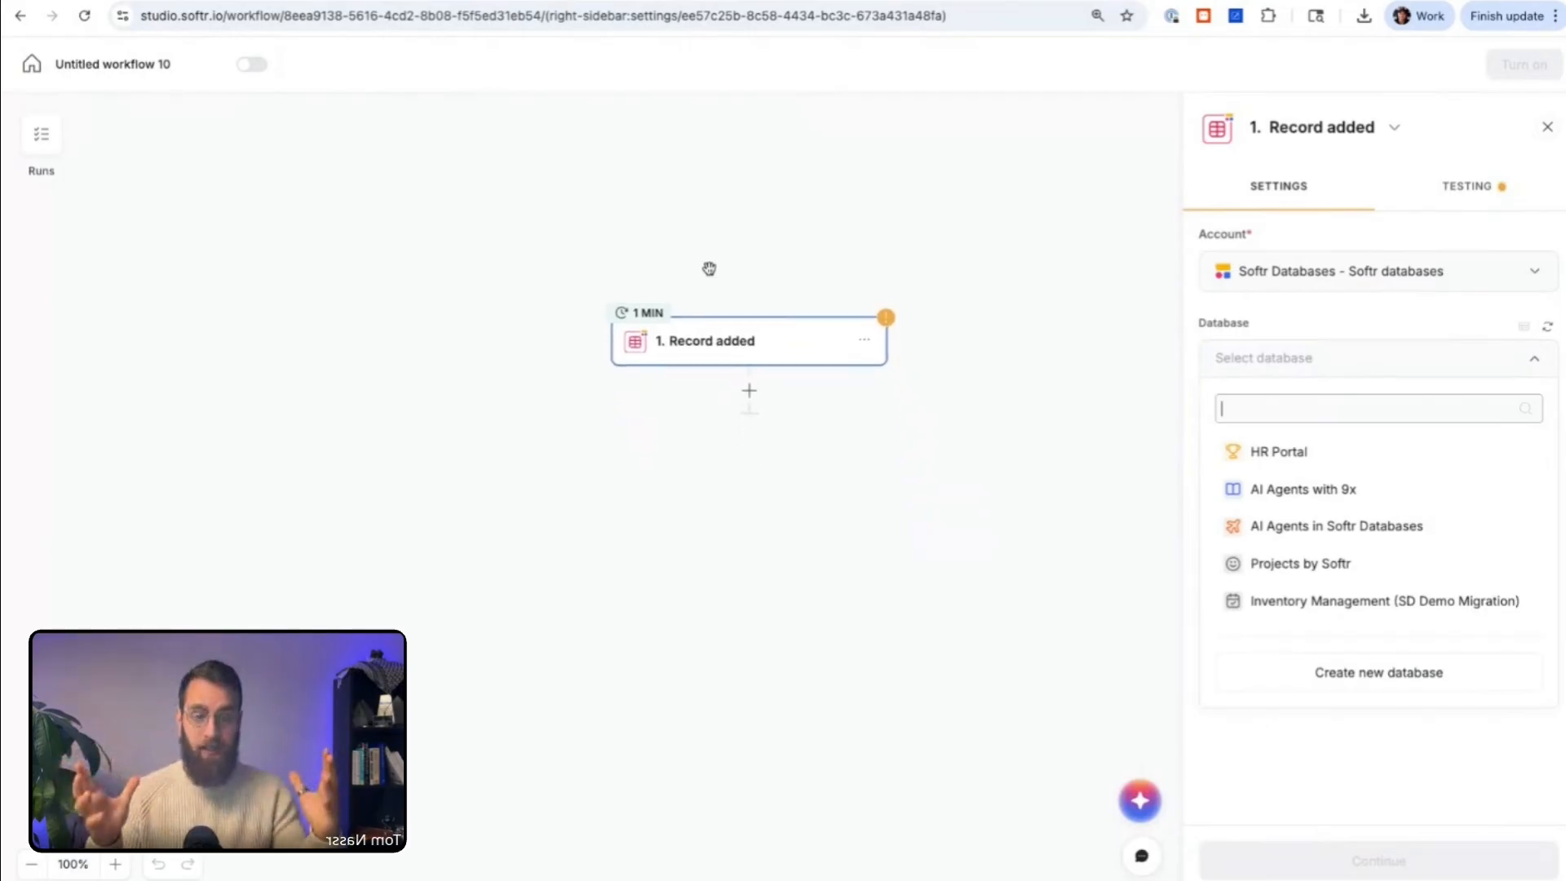
left_click(1280, 451)
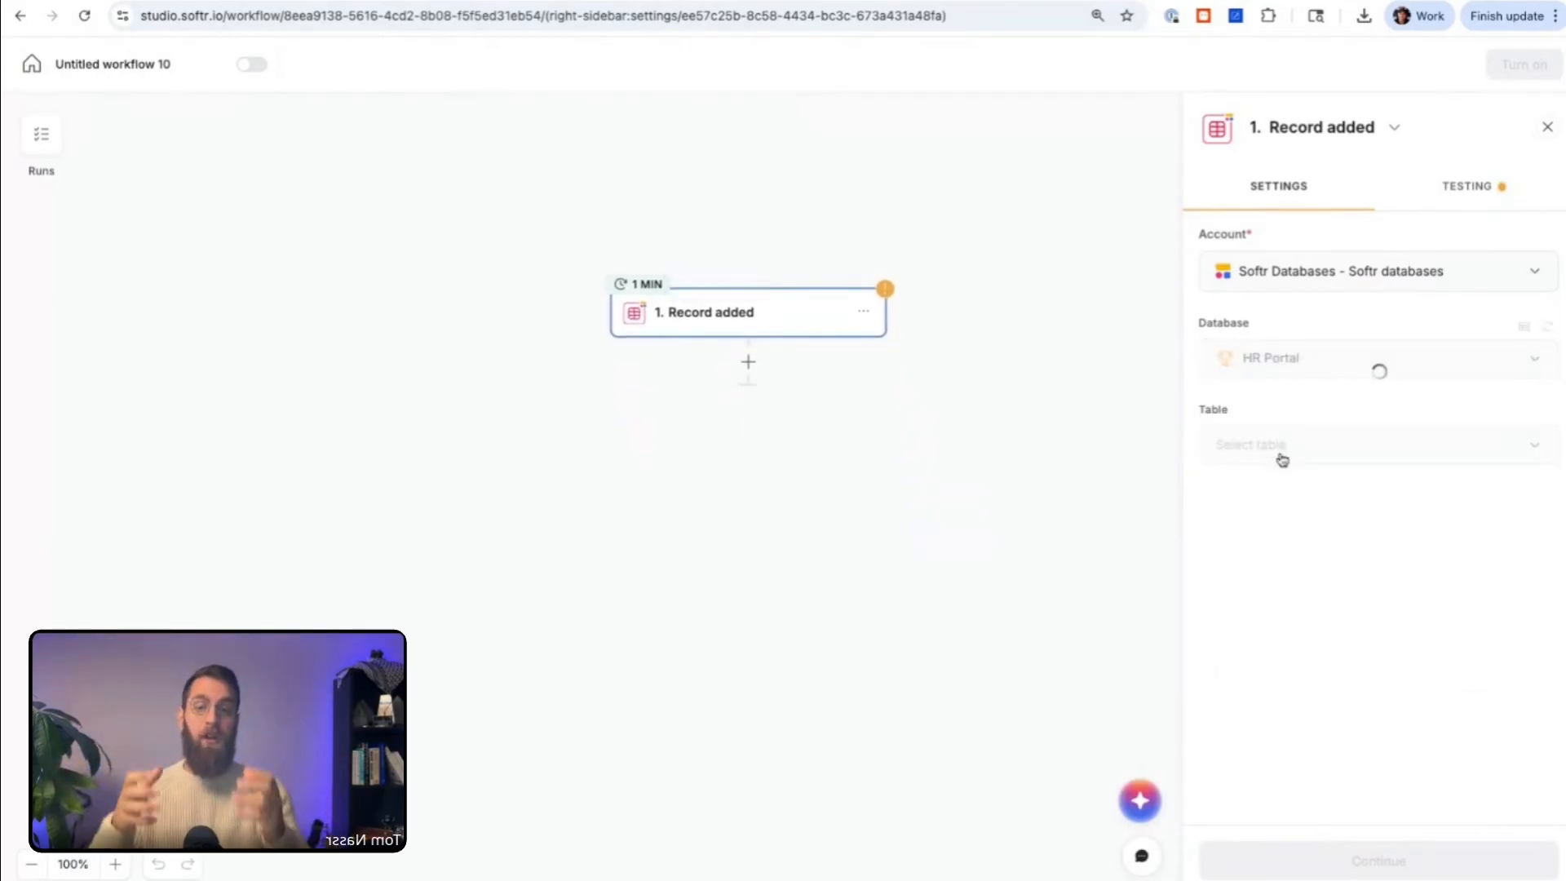
left_click(1282, 457)
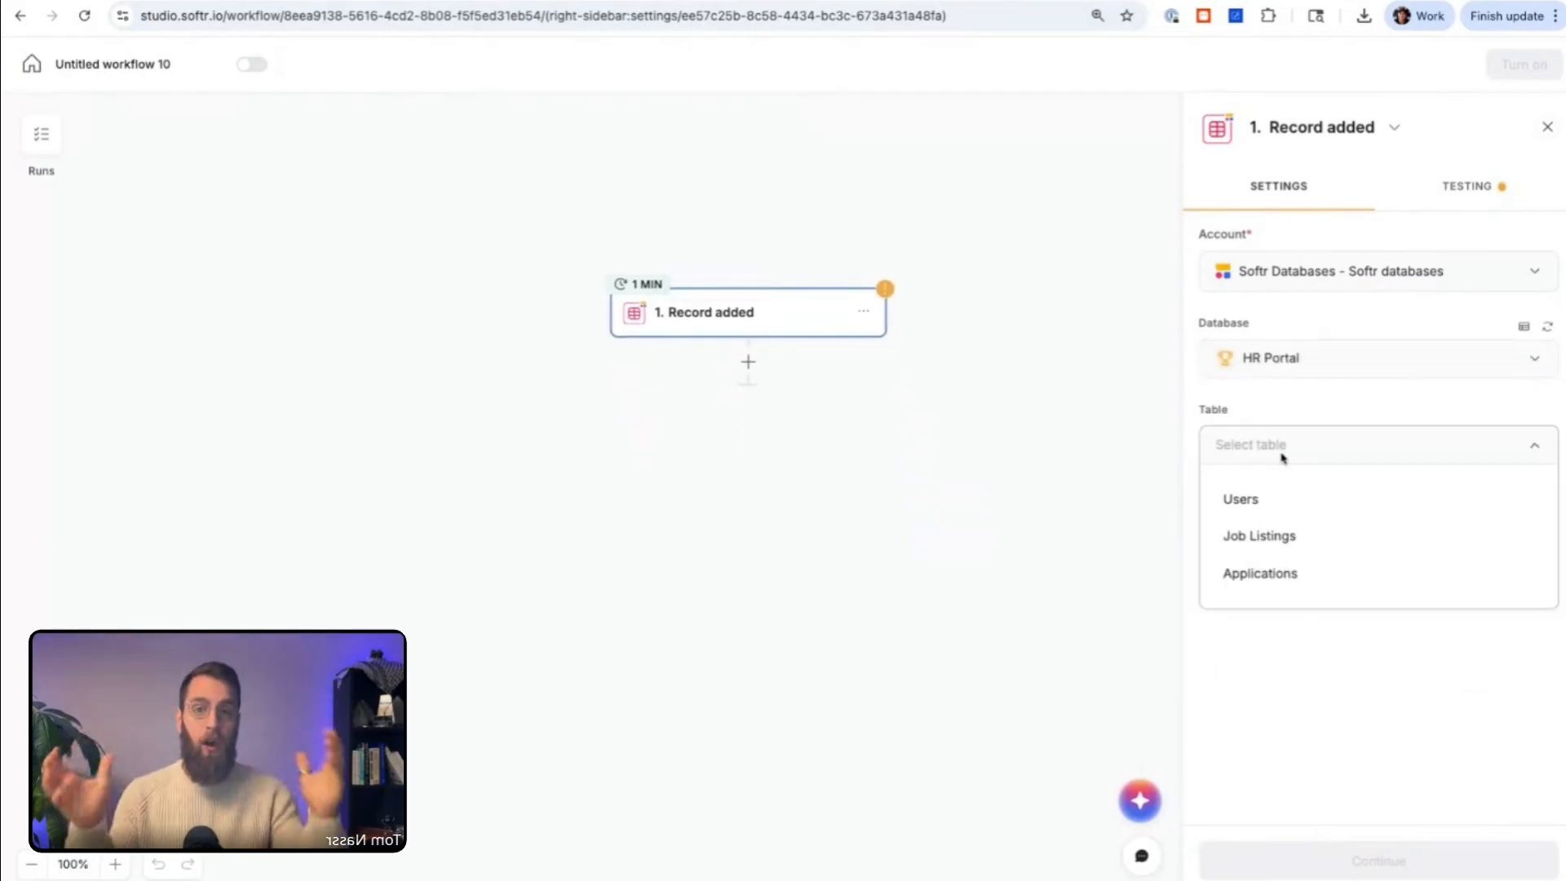
left_click(1275, 566)
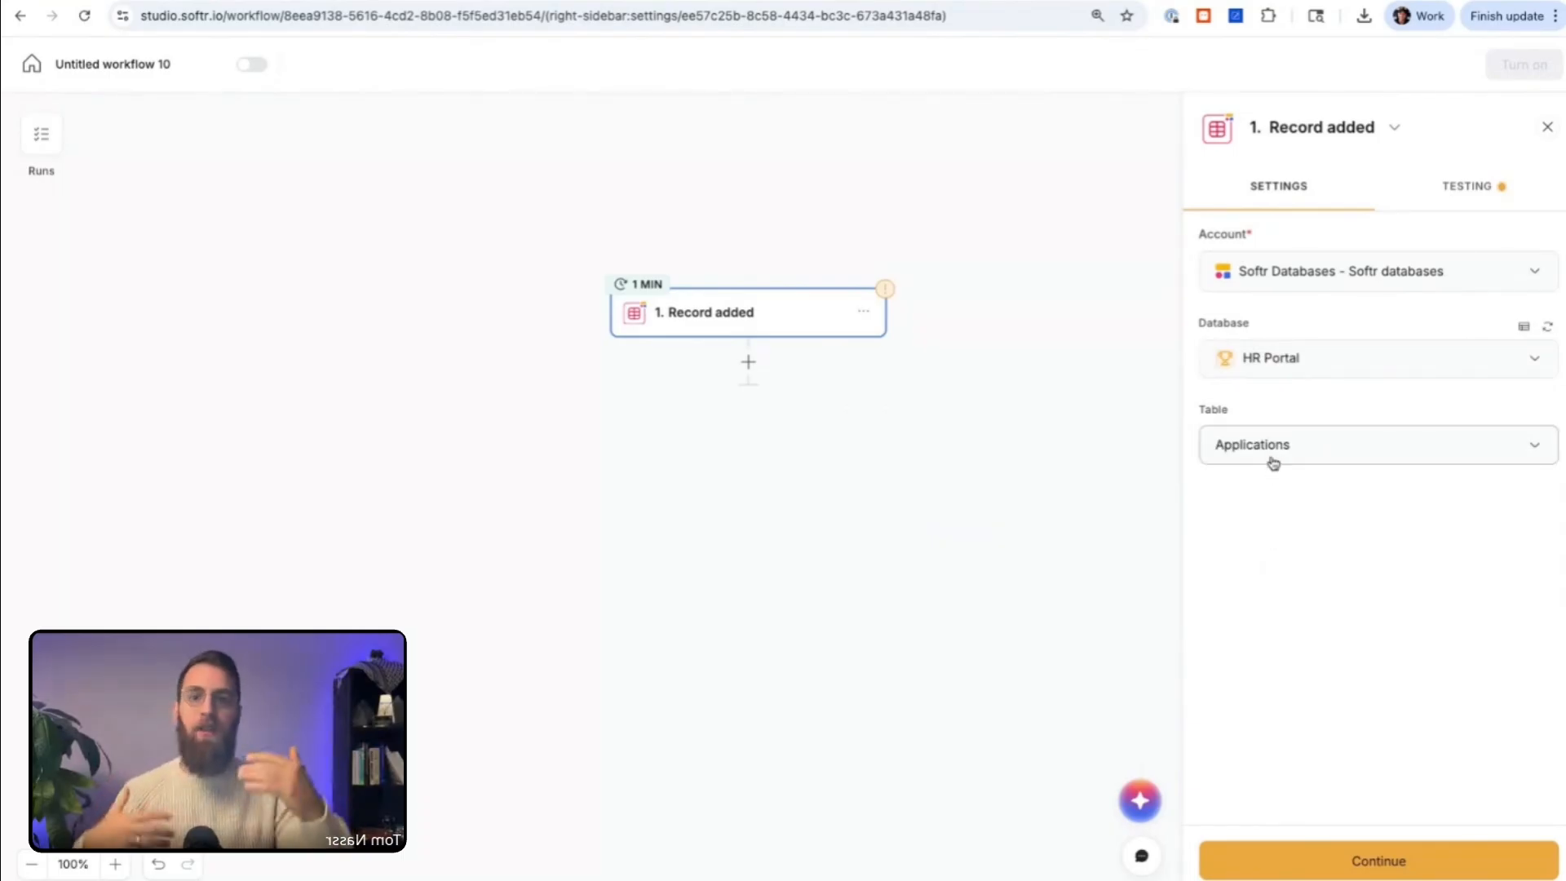
Step: Test the Record added trigger and review the application record fields in the test results
left_click(1483, 188)
left_click(1383, 272)
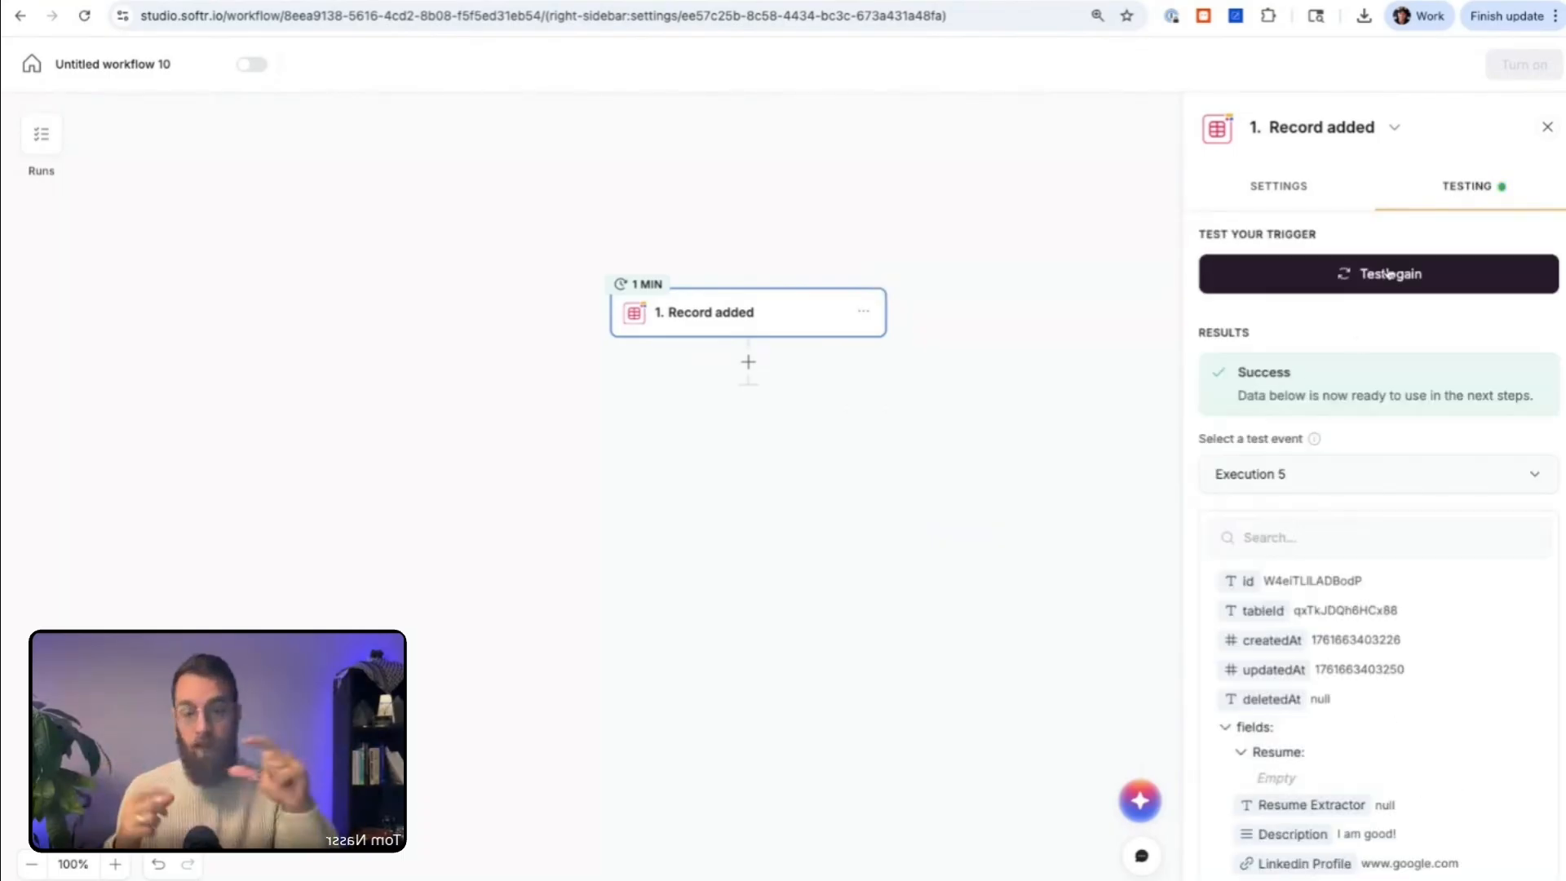
scroll(1351, 471, "down", 1)
scroll(1350, 471, "down", 1)
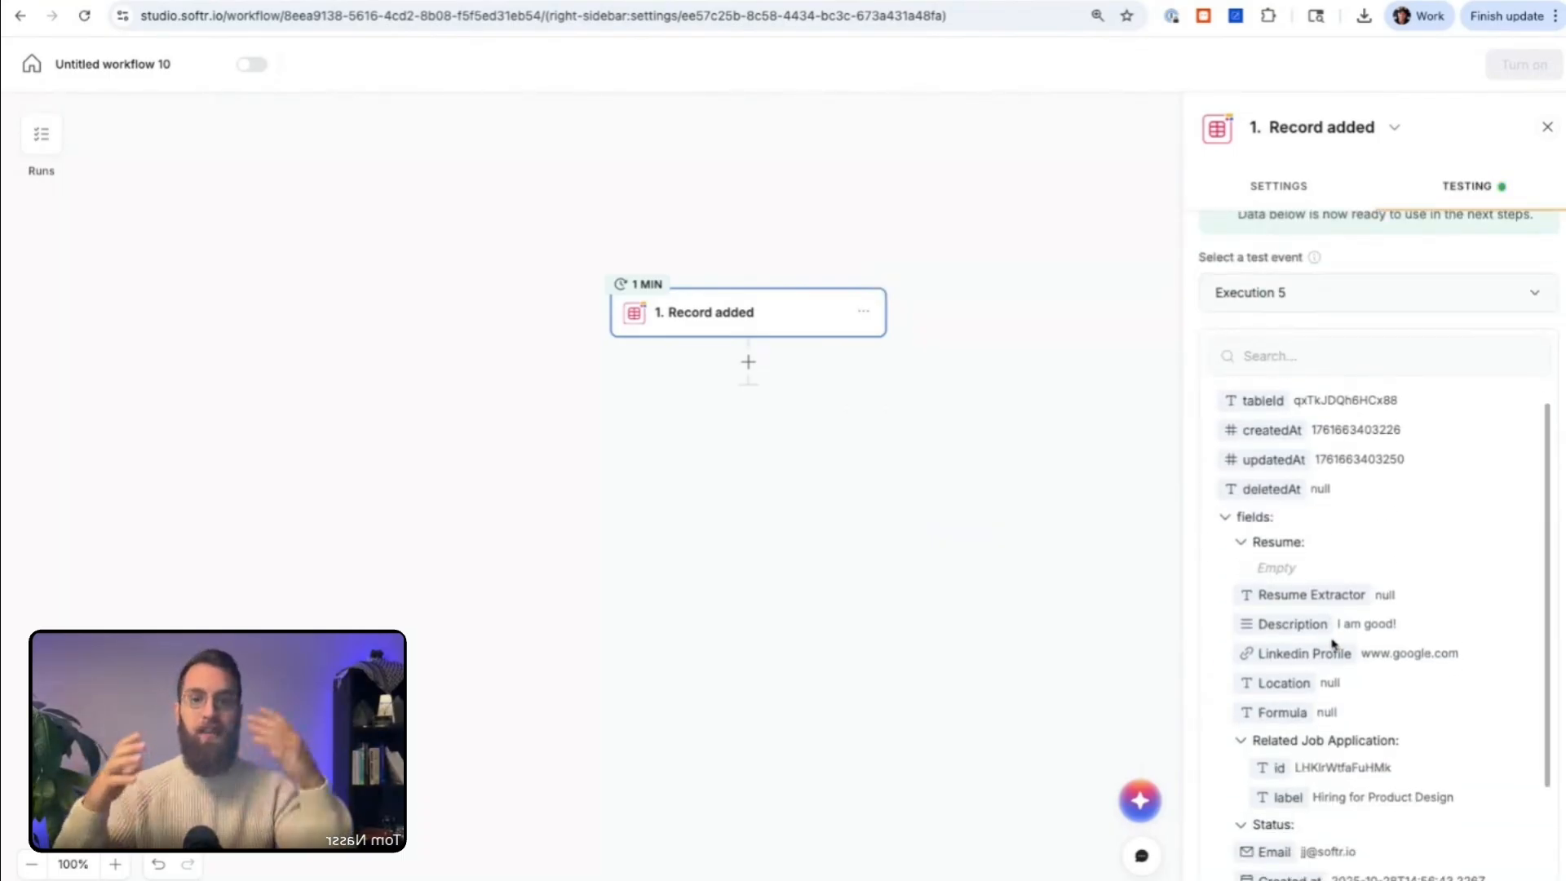
scroll(1329, 650, "down", 1)
scroll(1402, 620, "down", 1)
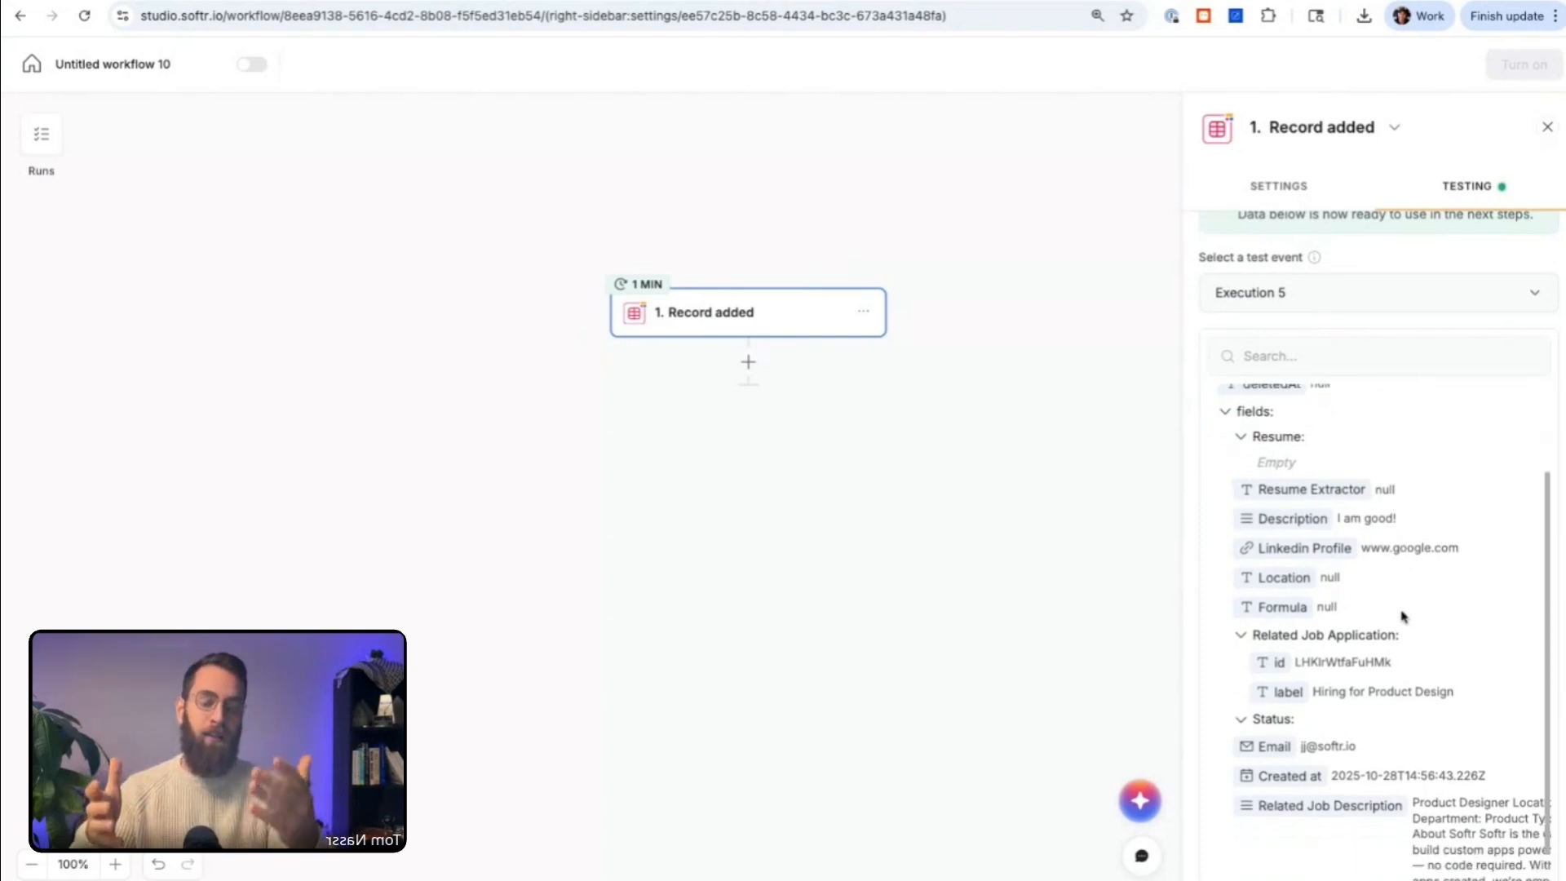
scroll(1342, 681, "down", 1)
scroll(1370, 600, "down", 1)
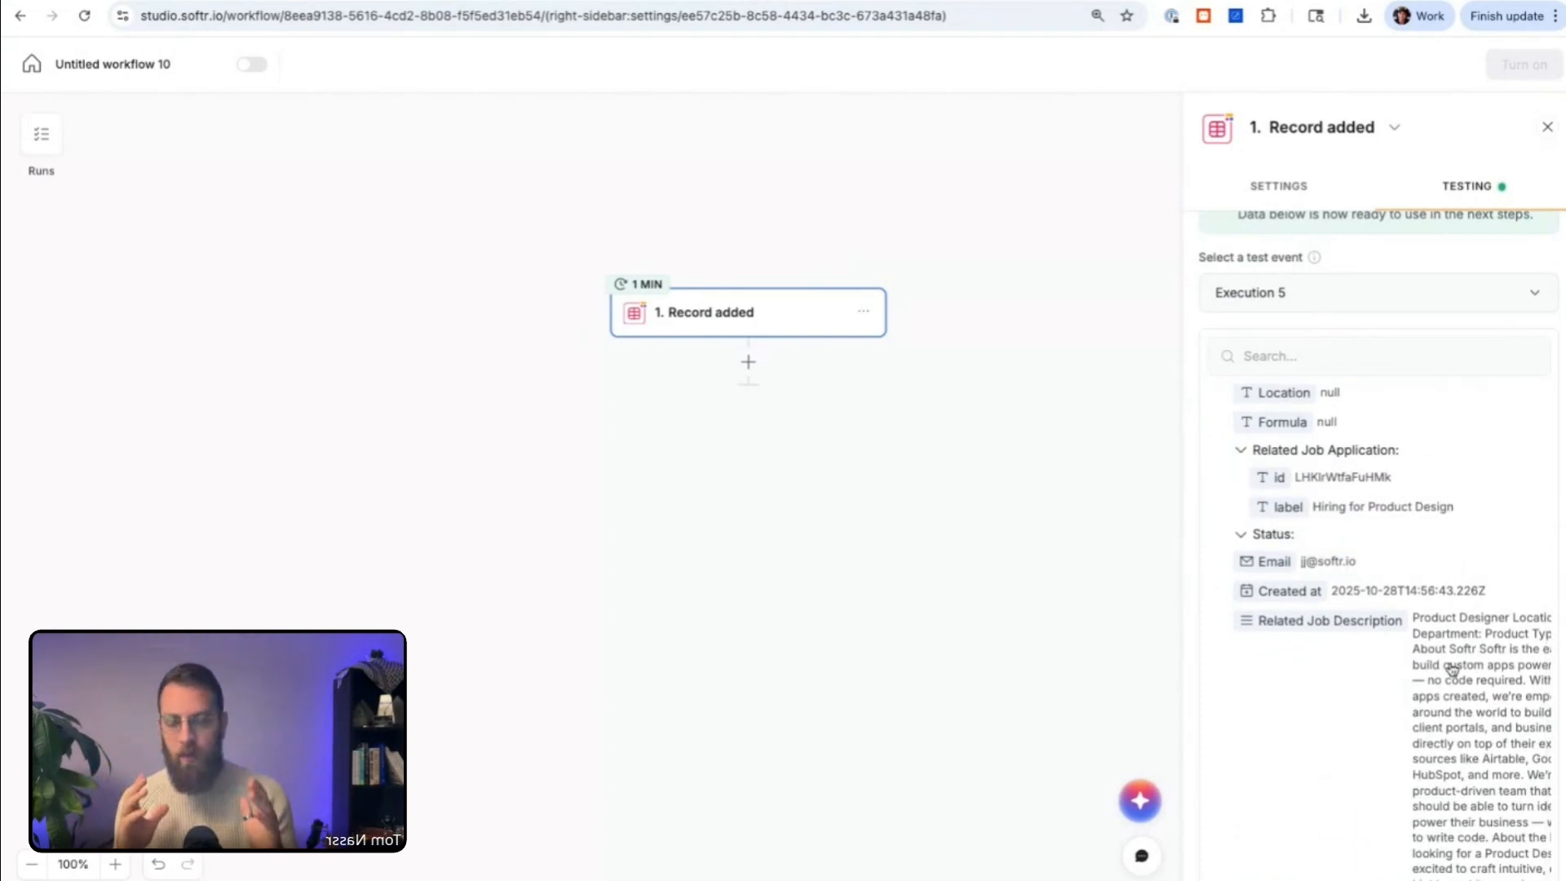
scroll(1456, 667, "down", 1)
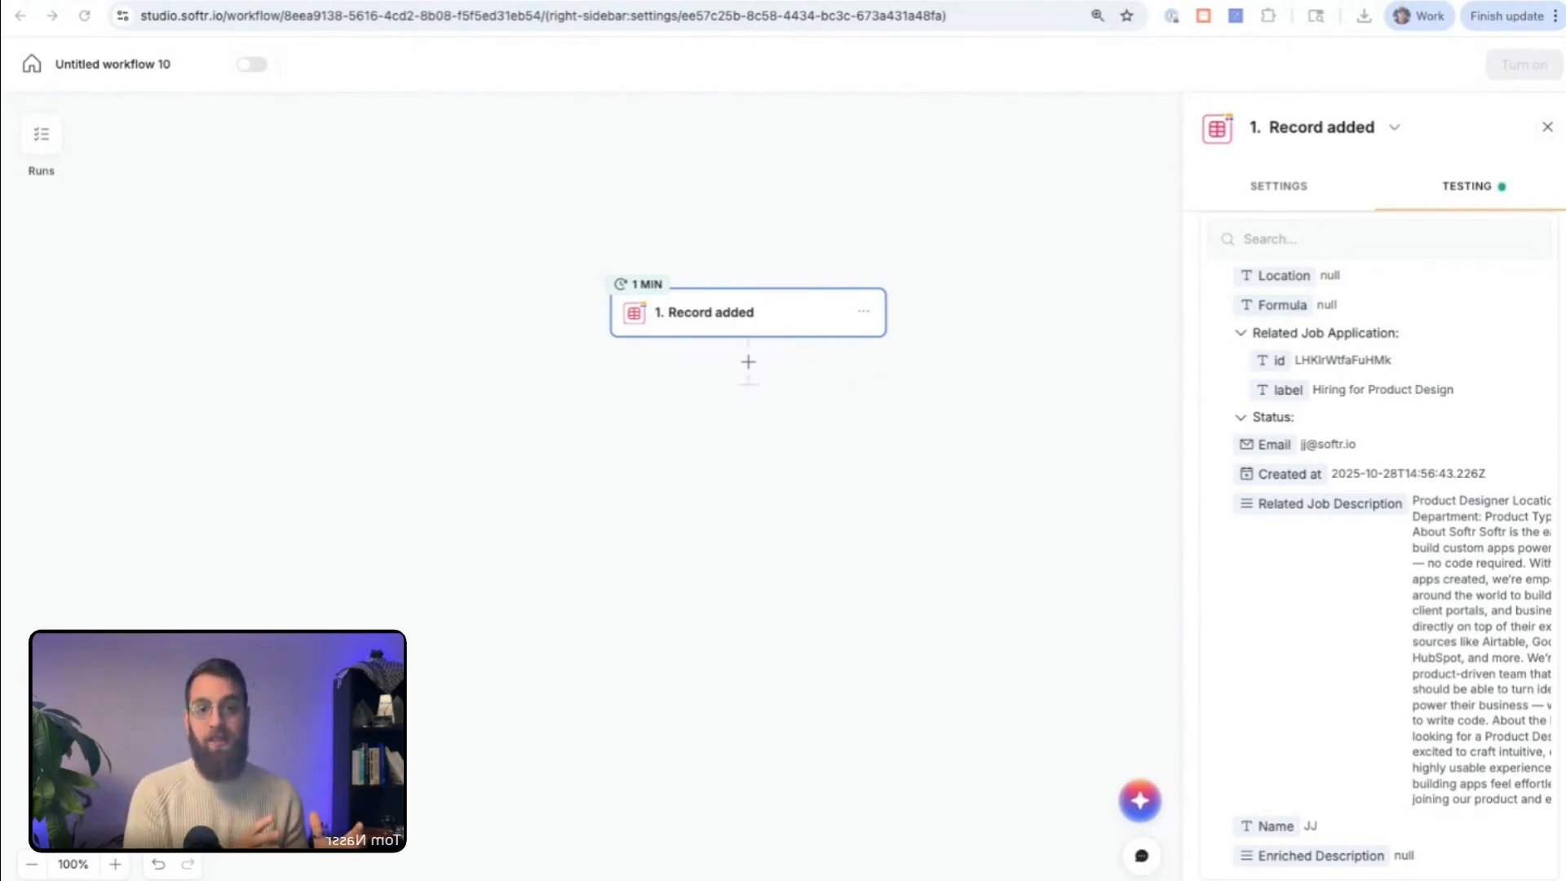
Step: Browse the available follow-up actions for Airtable, Anthropic and Google Sheets in the action picker
left_click(749, 364)
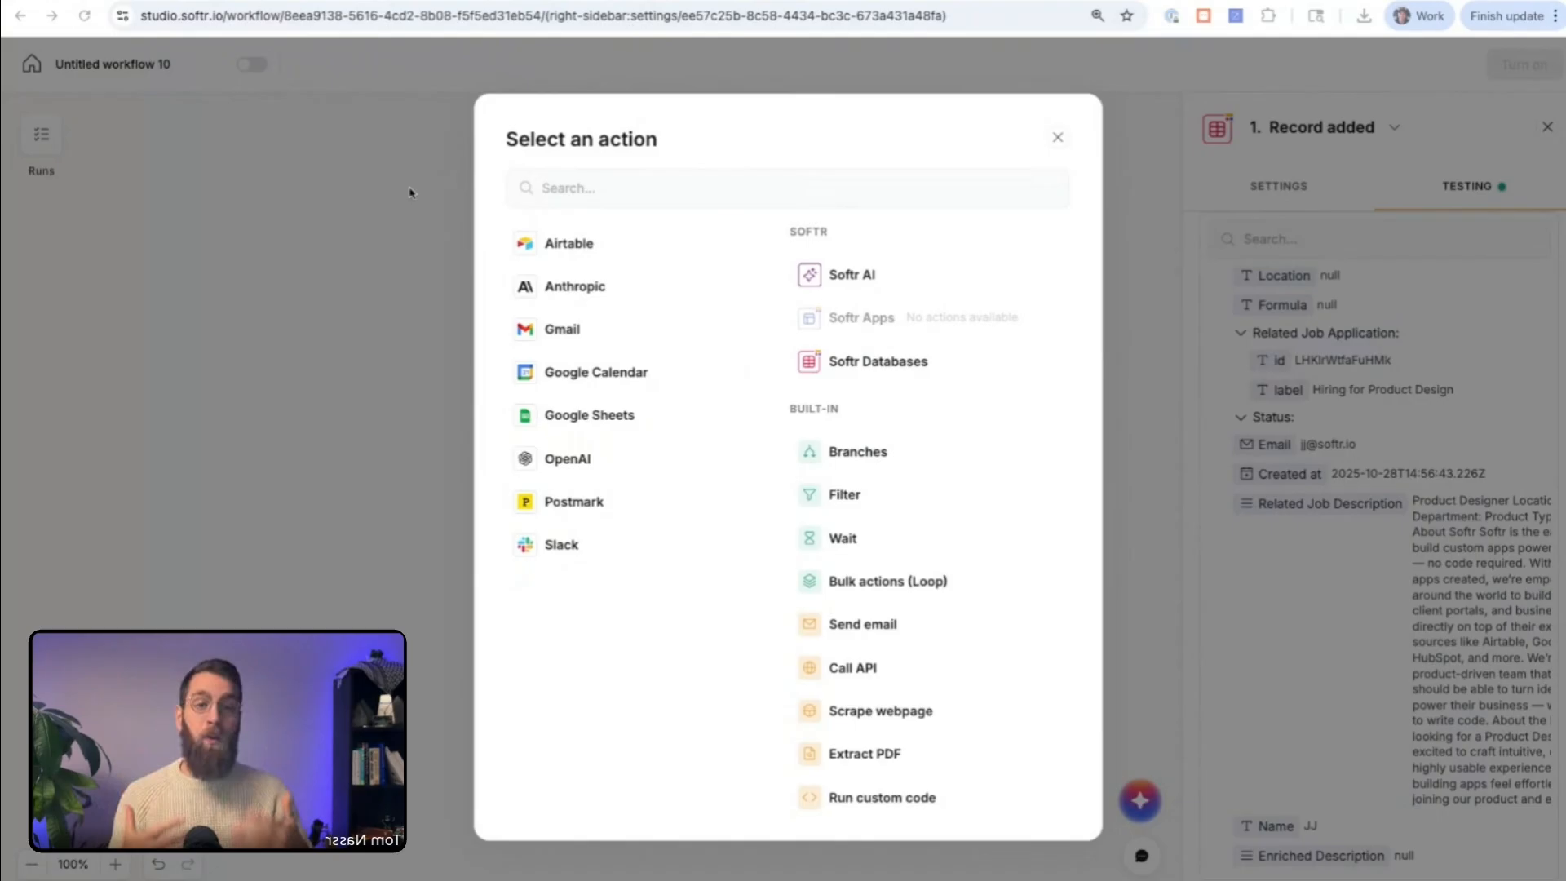
left_click(624, 251)
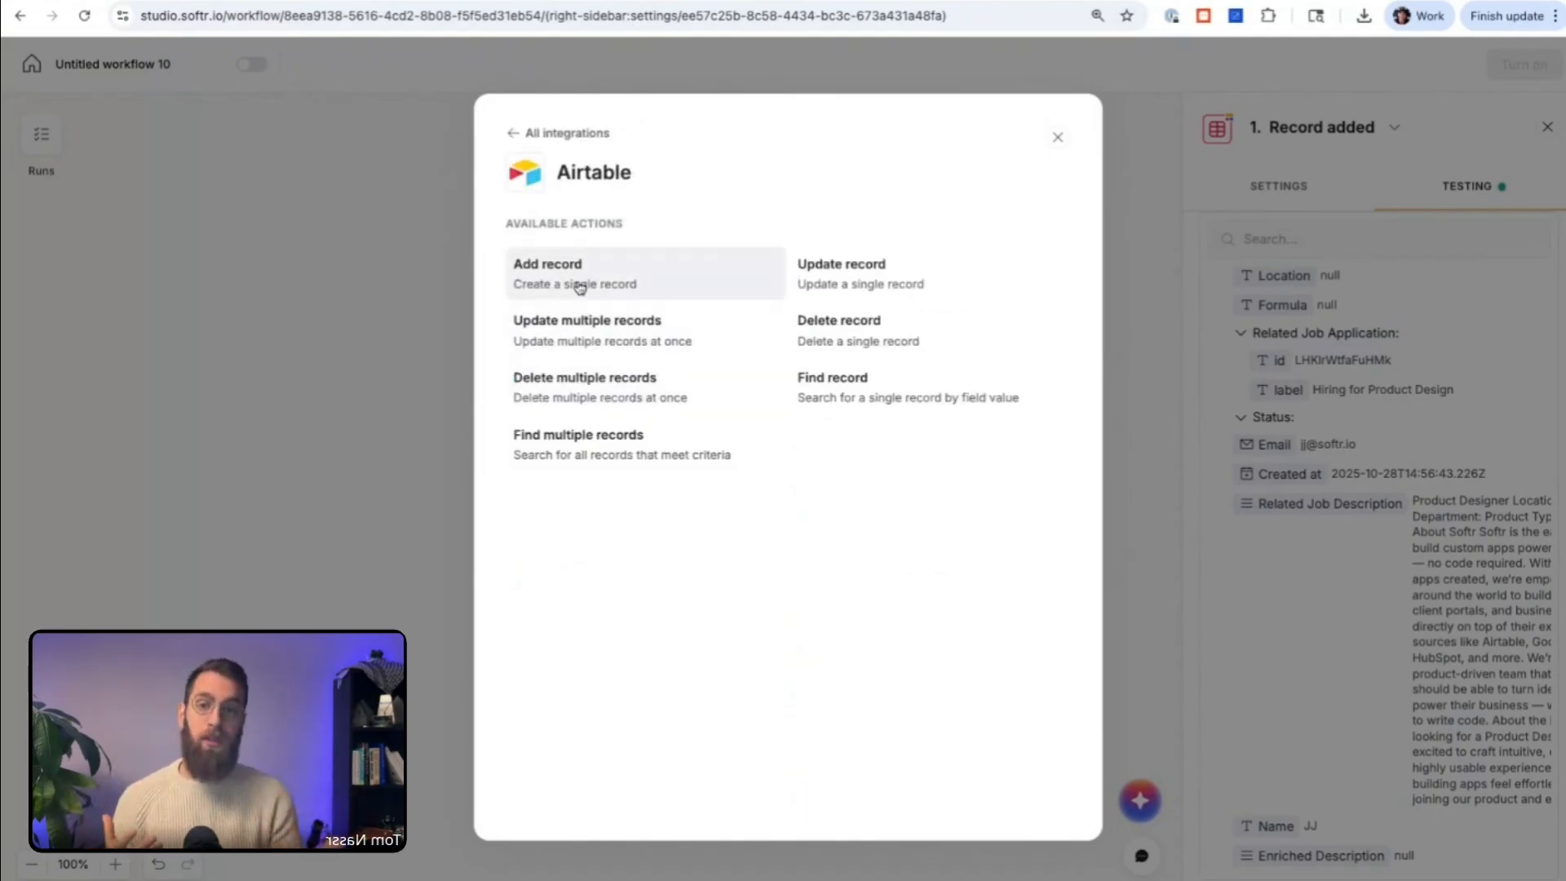
left_click(512, 134)
left_click(575, 289)
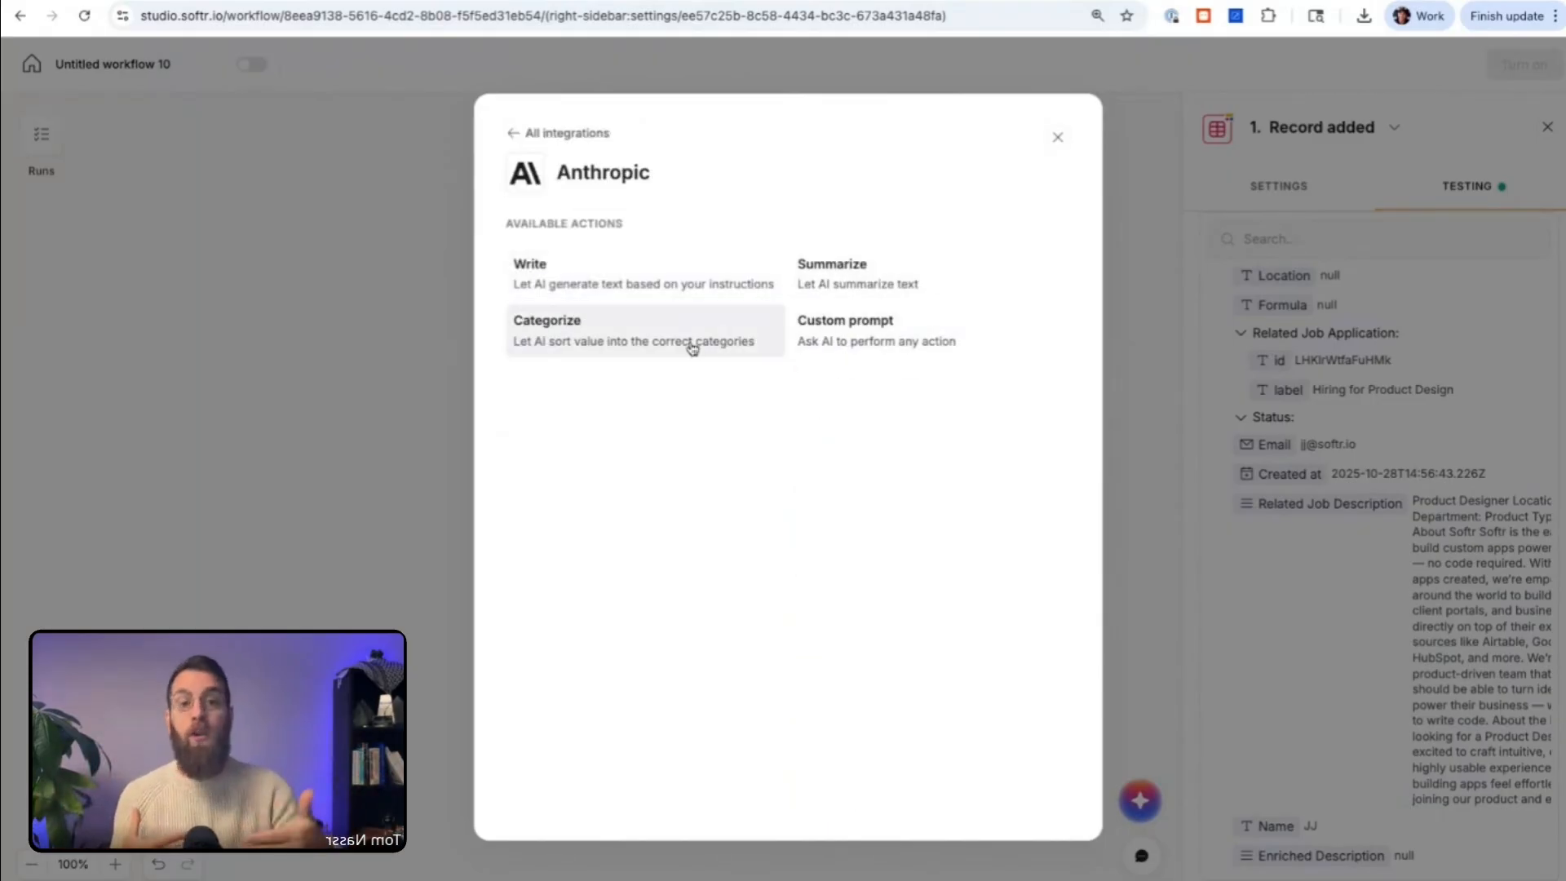
left_click(512, 137)
left_click(588, 416)
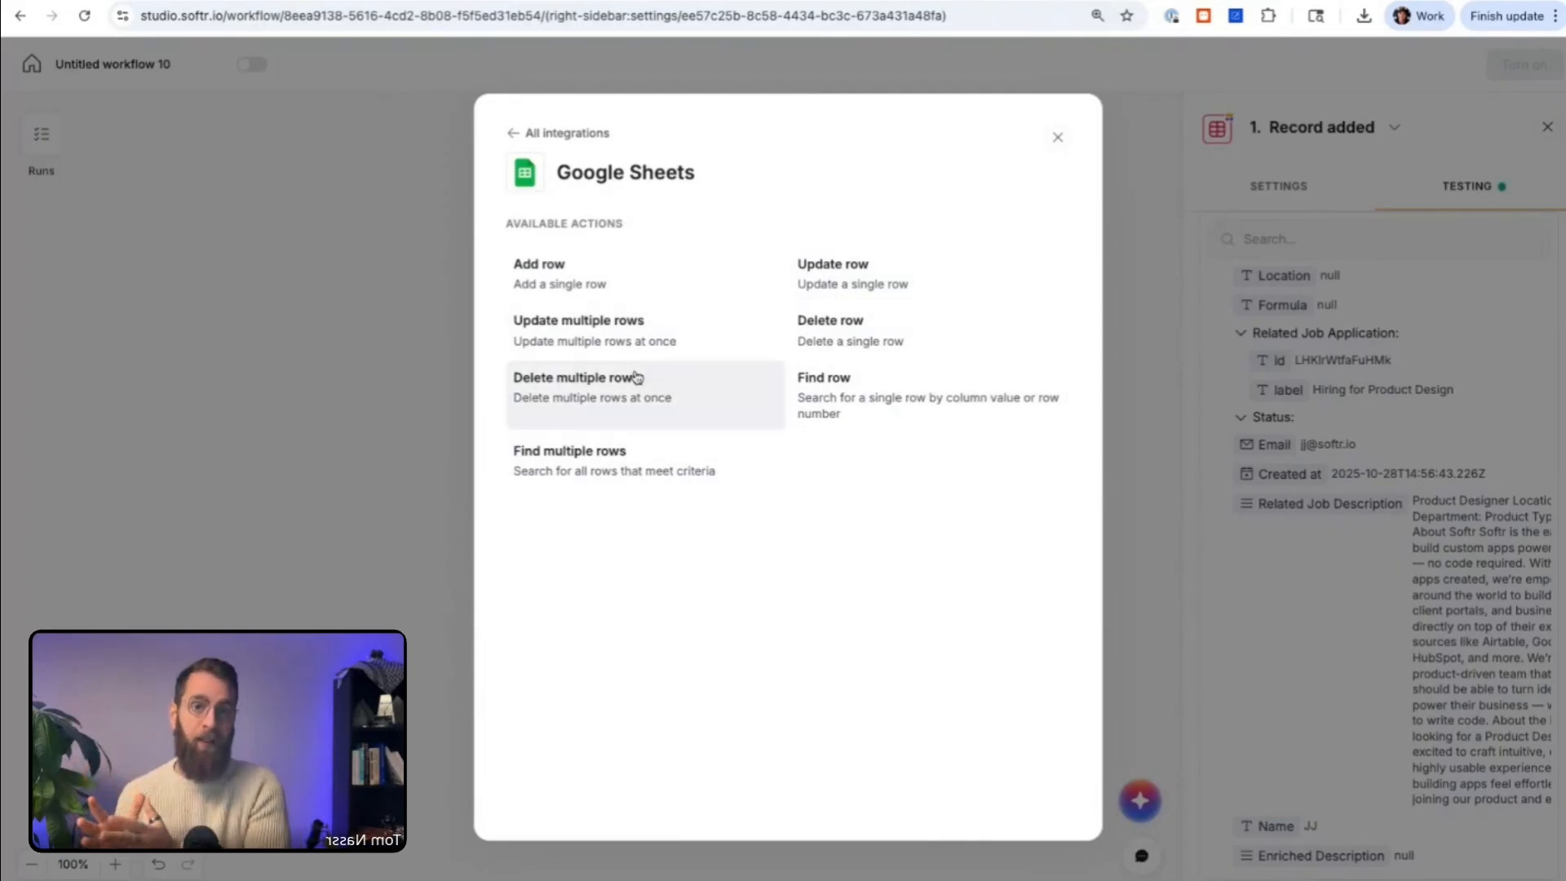
left_click(515, 137)
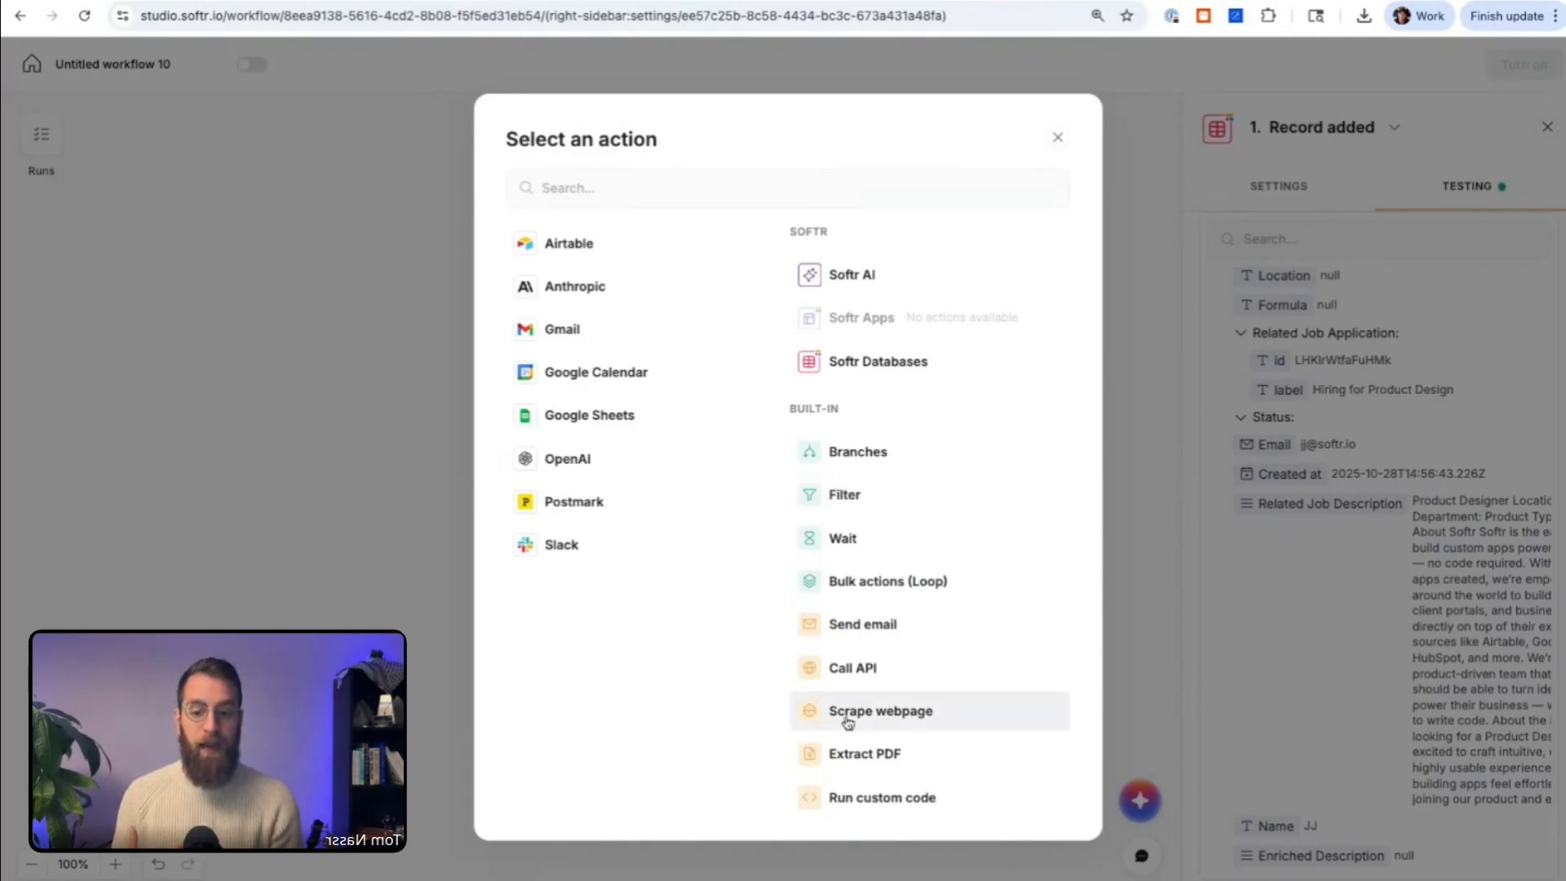
Step: Add a Call API action after the Record added trigger and look through its request methods
left_click(852, 668)
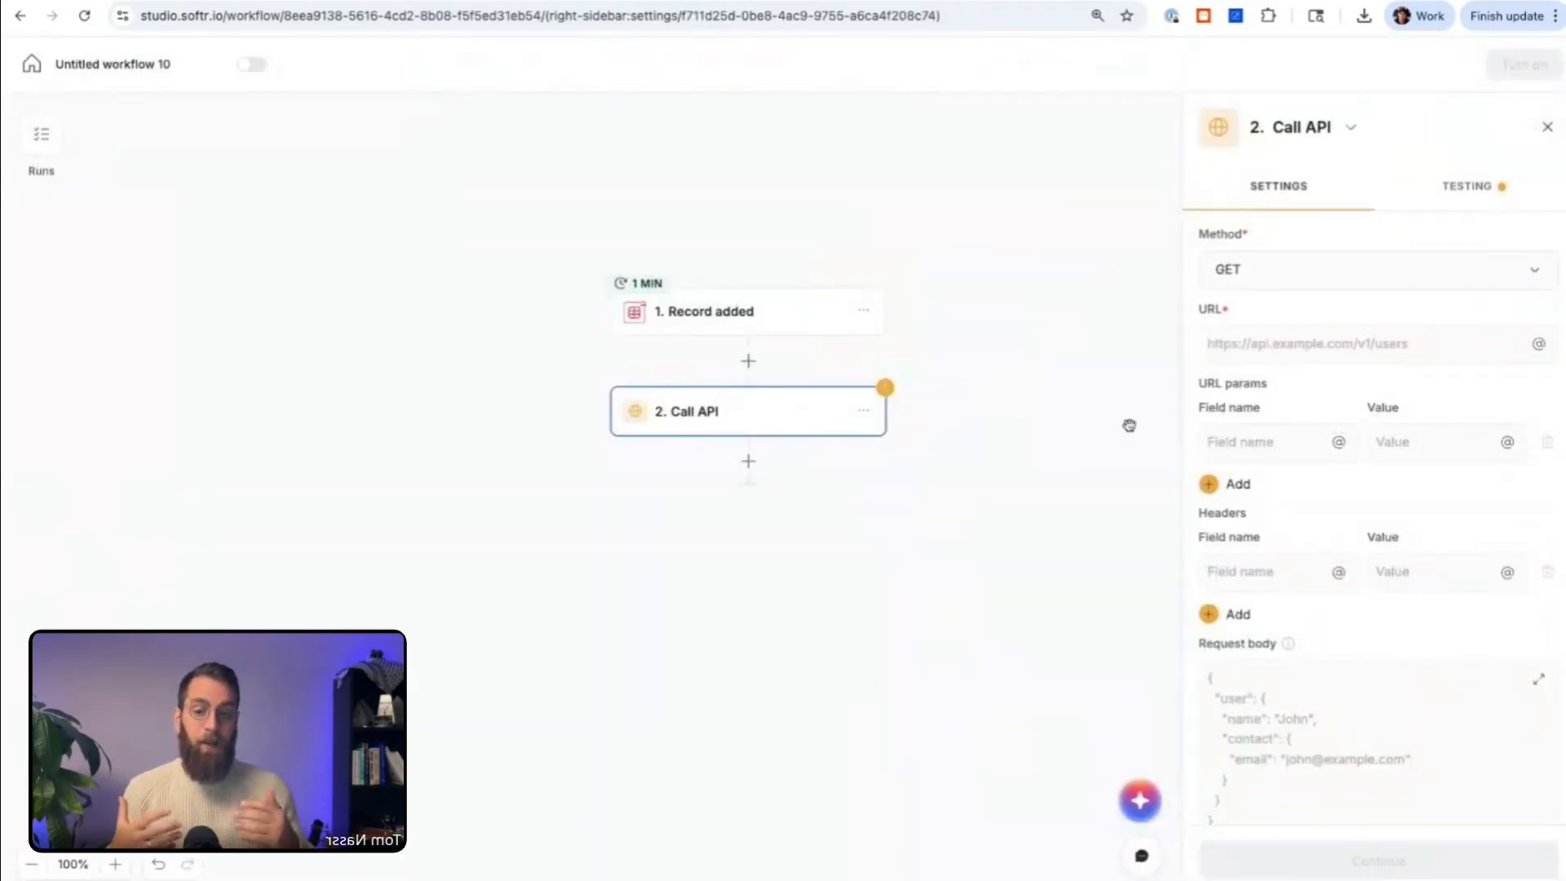
left_click(1287, 341)
left_click(1278, 289)
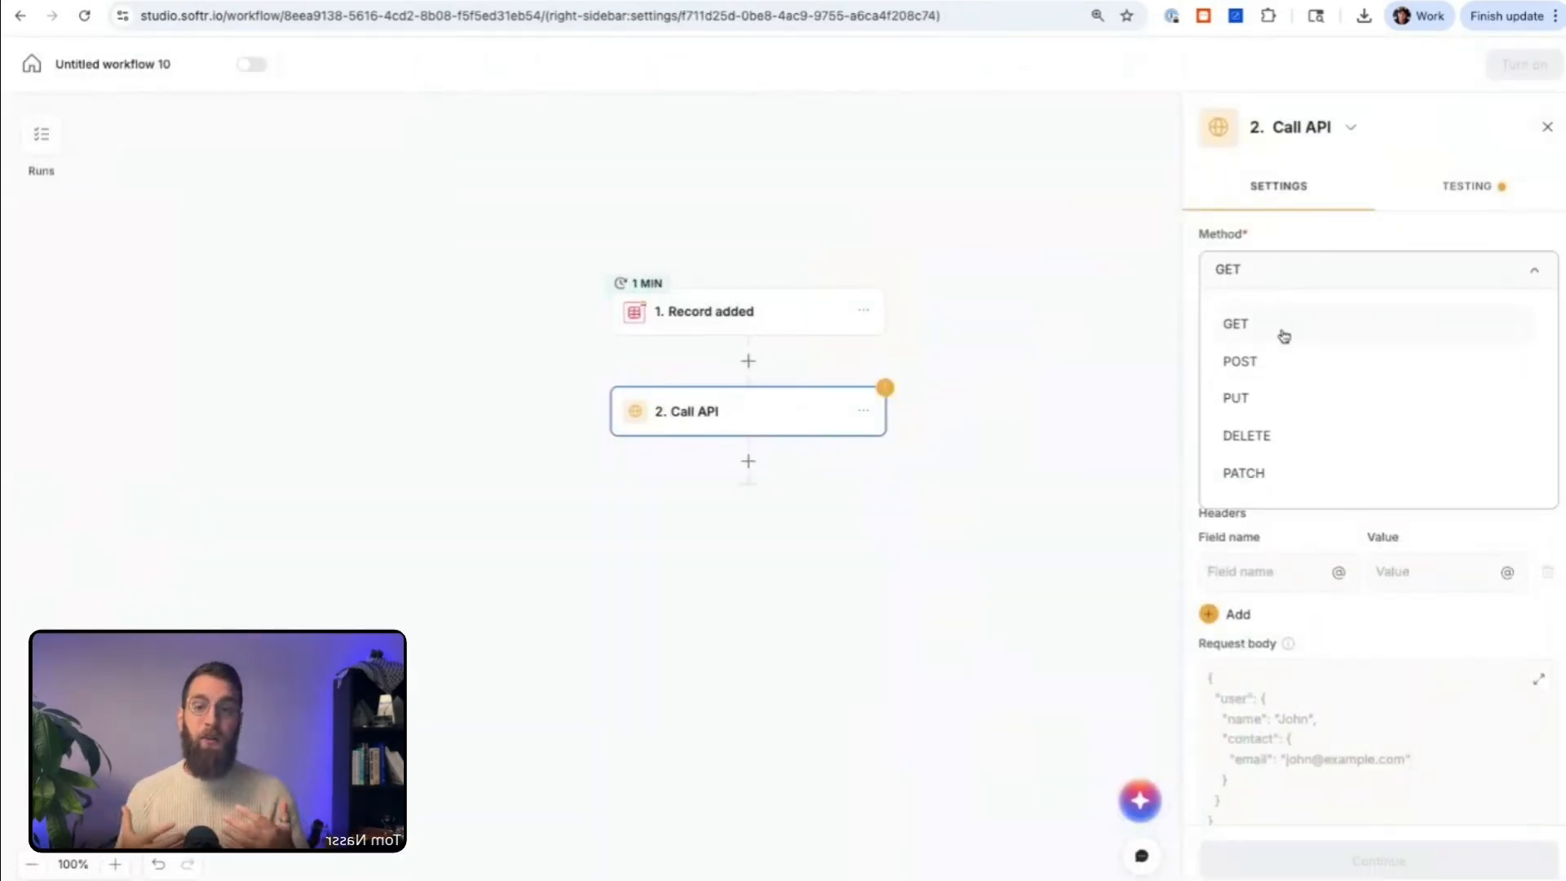
left_click(1300, 251)
Step: Try inserting a dynamic value as the URL parameter's field name, and look over the Call API header and request body settings
left_click(1279, 438)
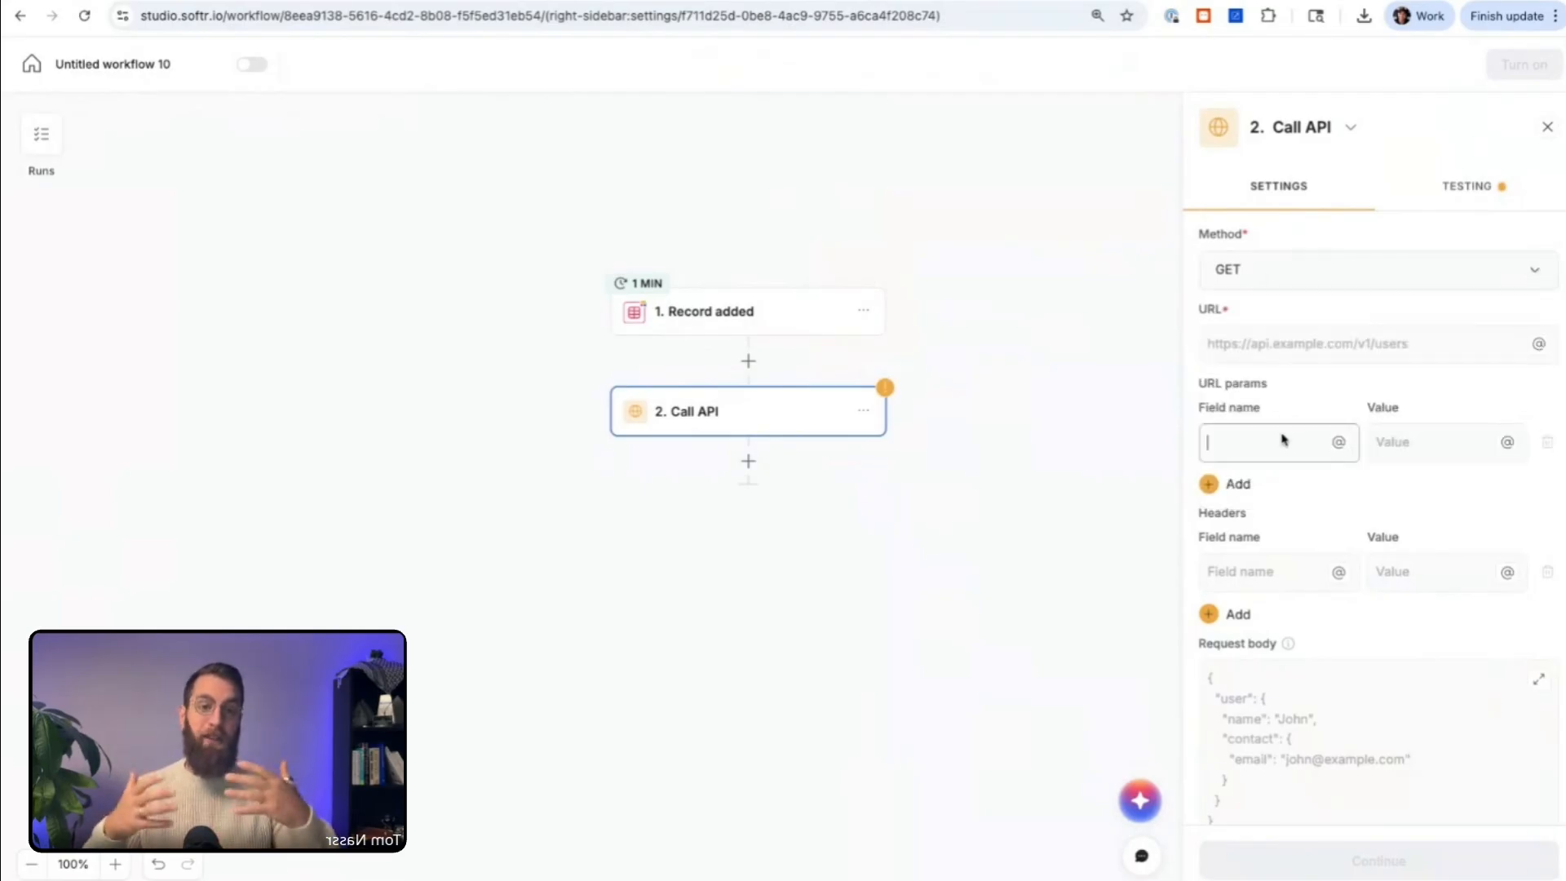
scroll(1284, 432, "down", 2)
type("@")
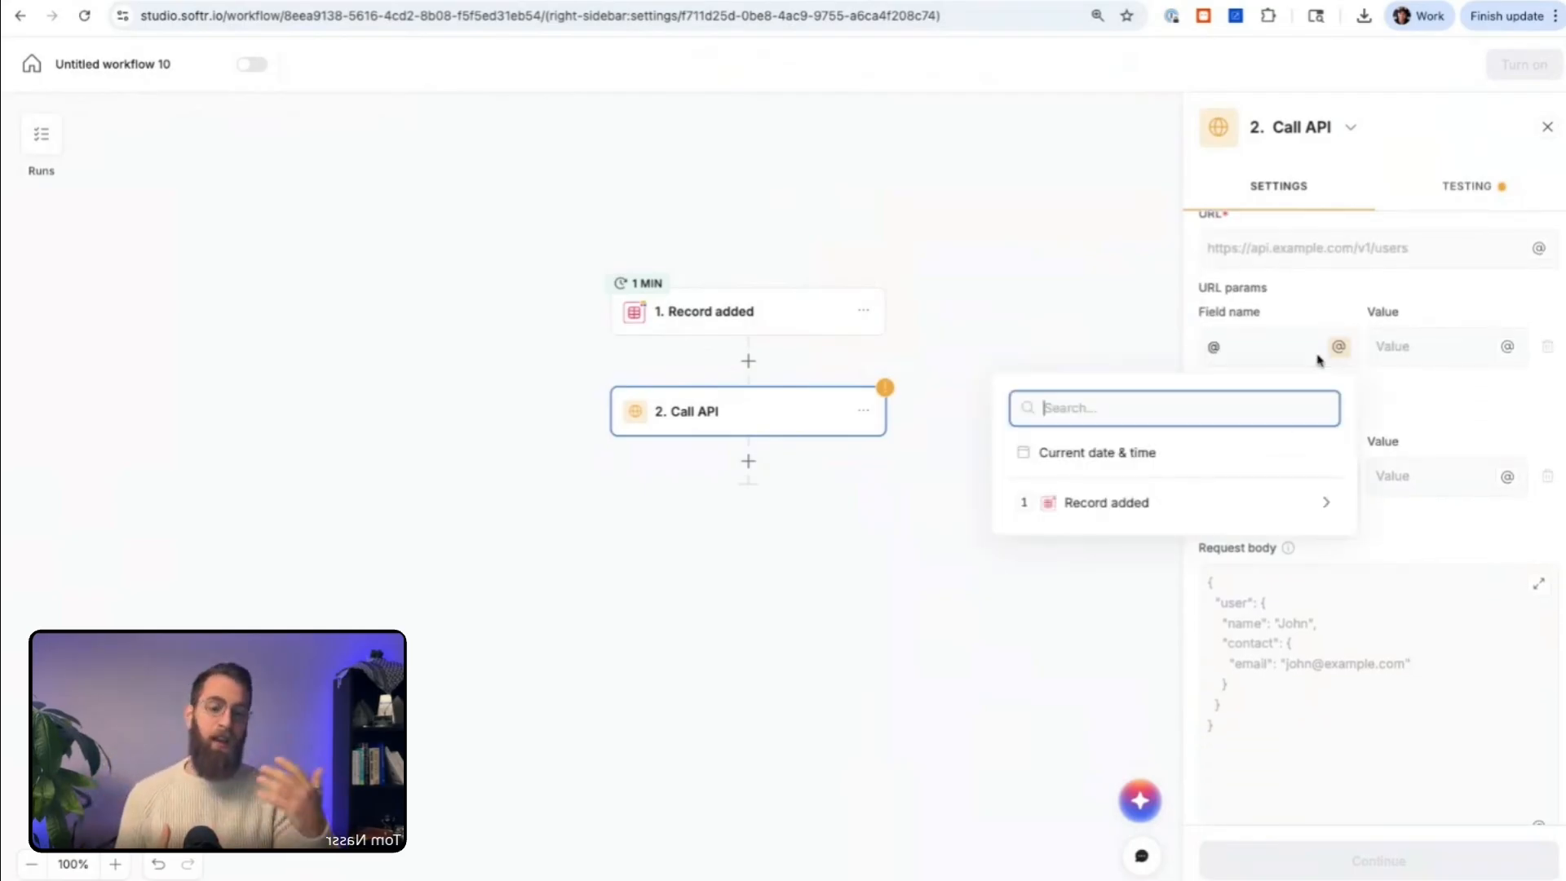
type("\\")
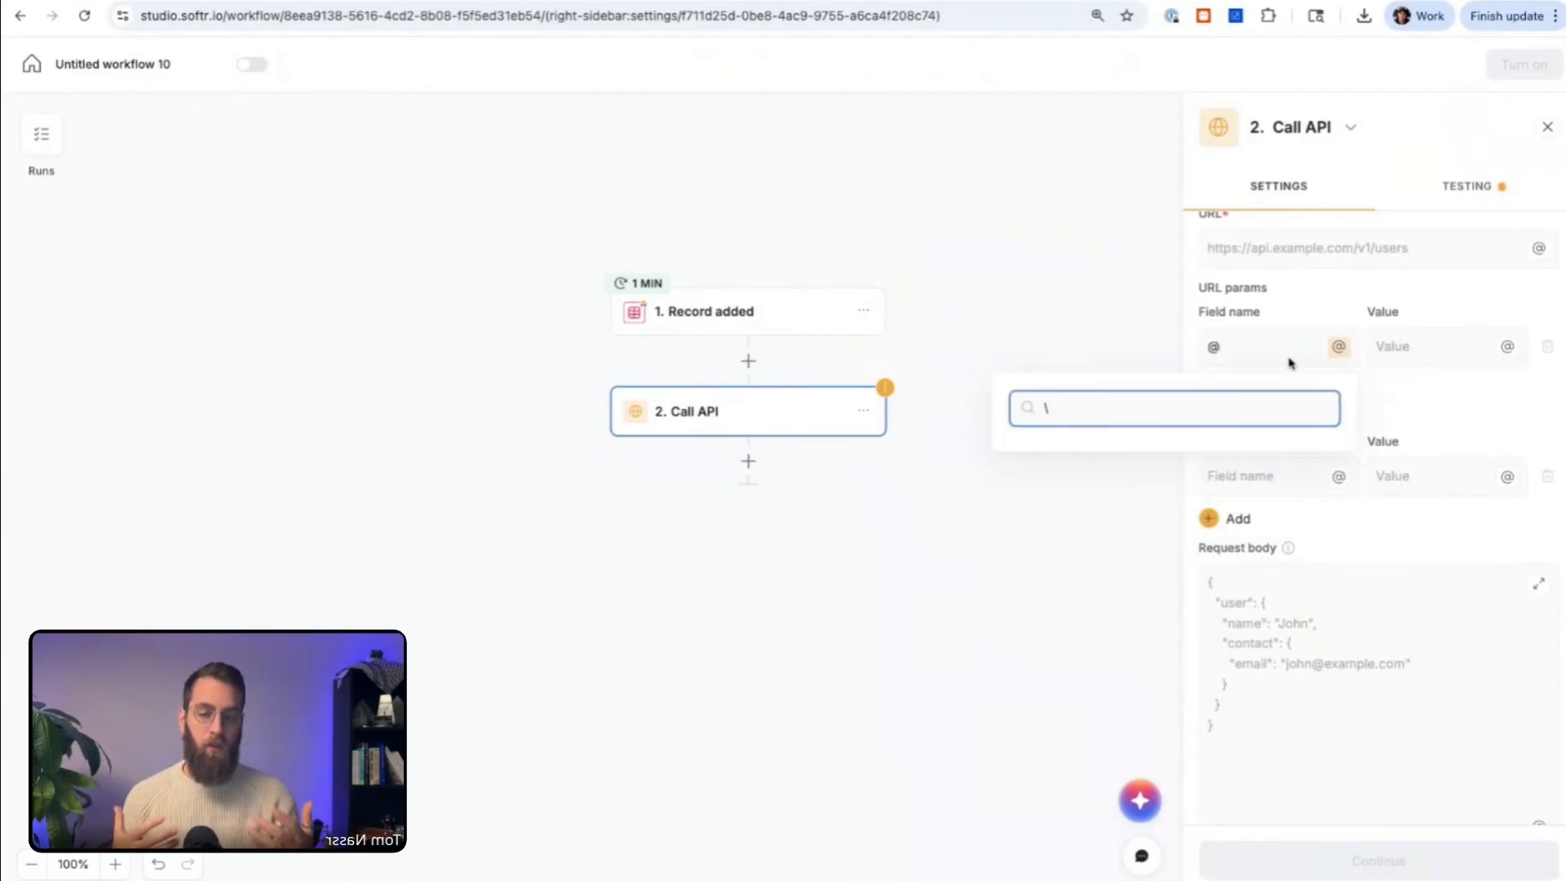
left_click(1288, 361)
scroll(1301, 389, "down", 1)
left_click(1308, 612)
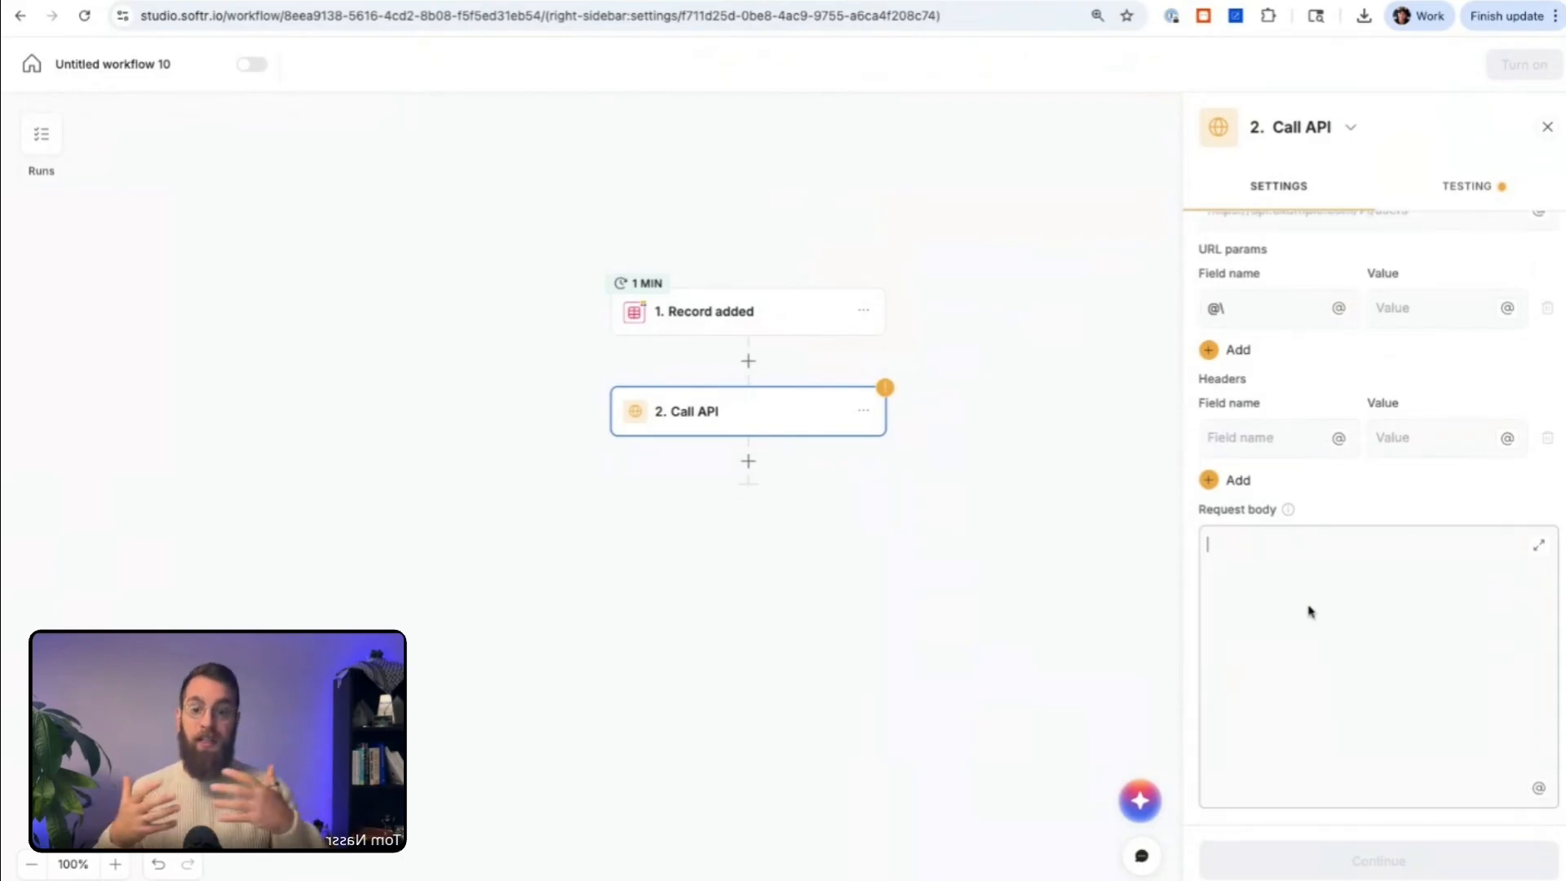
scroll(1356, 500, "up", 3)
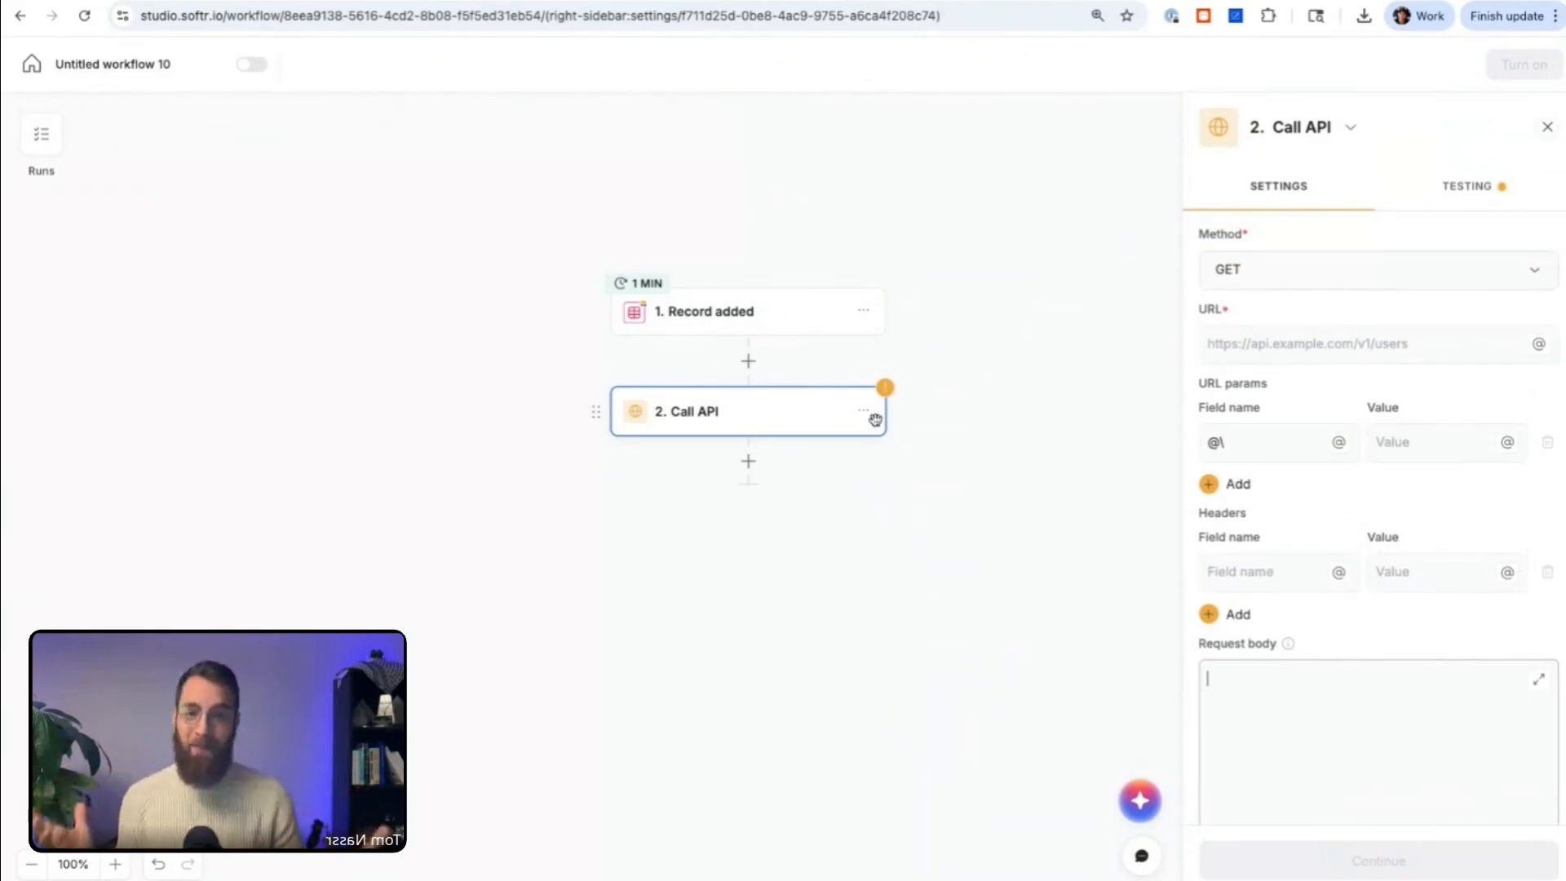
Step: Replace the Call API action with a Branches action and check the options available for it
left_click(867, 418)
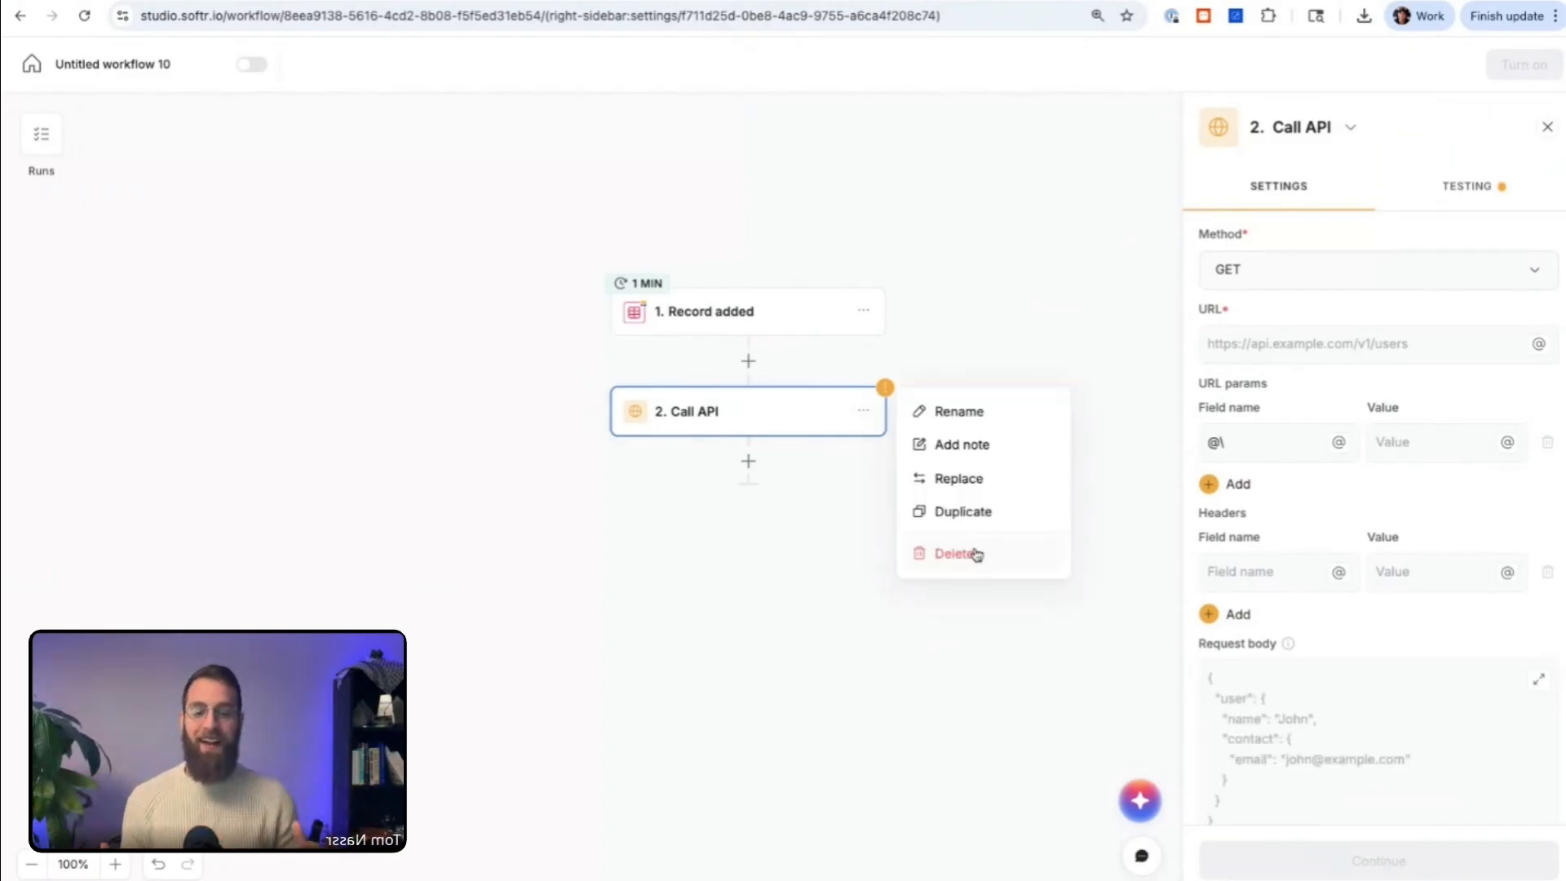
left_click(969, 481)
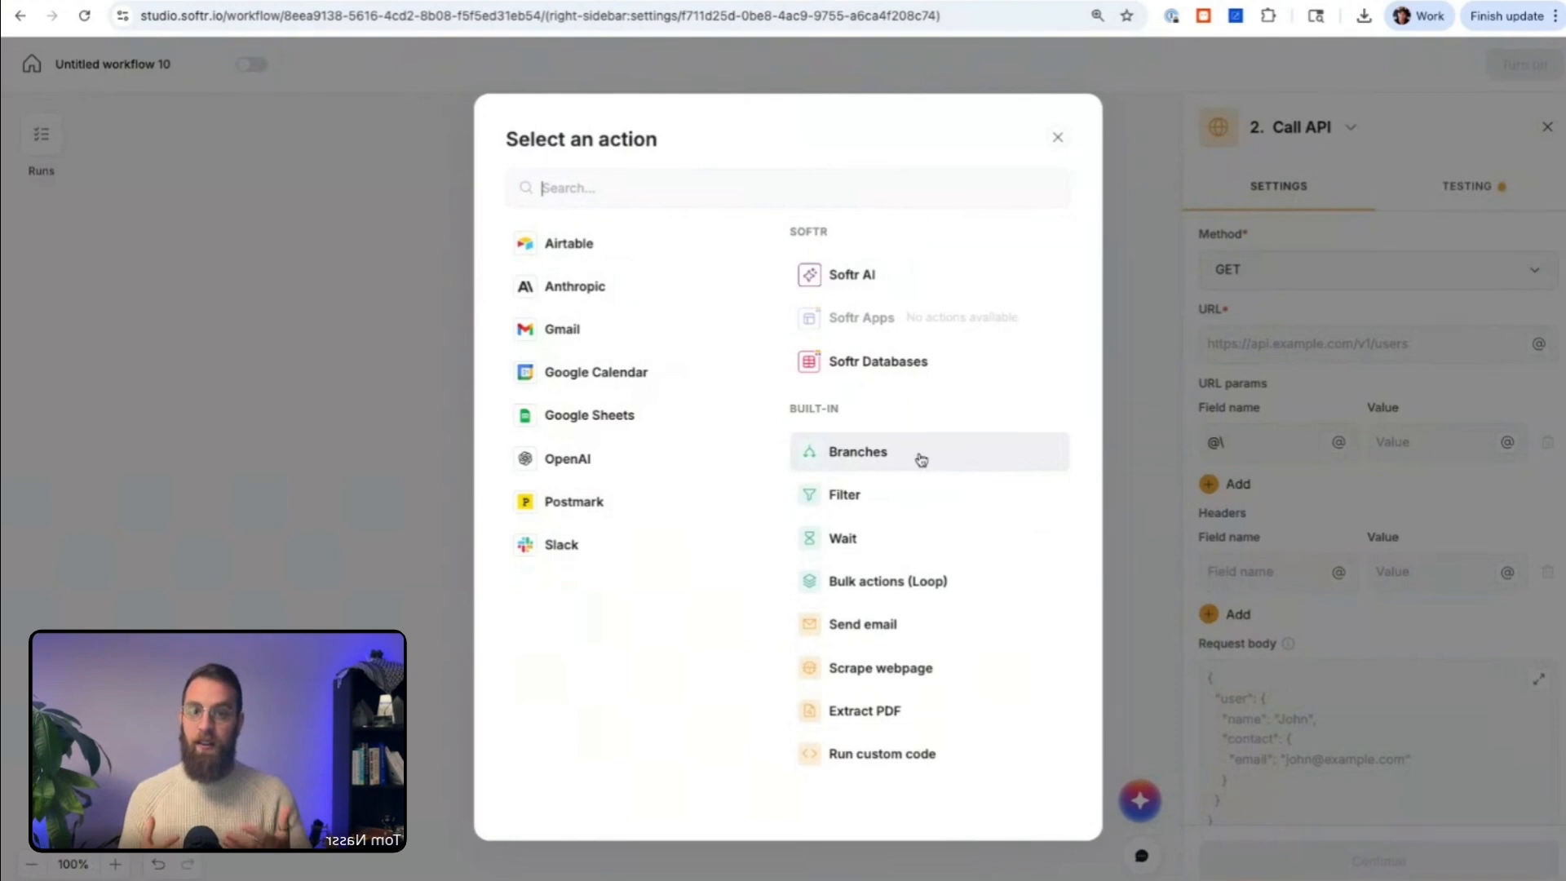
left_click(921, 460)
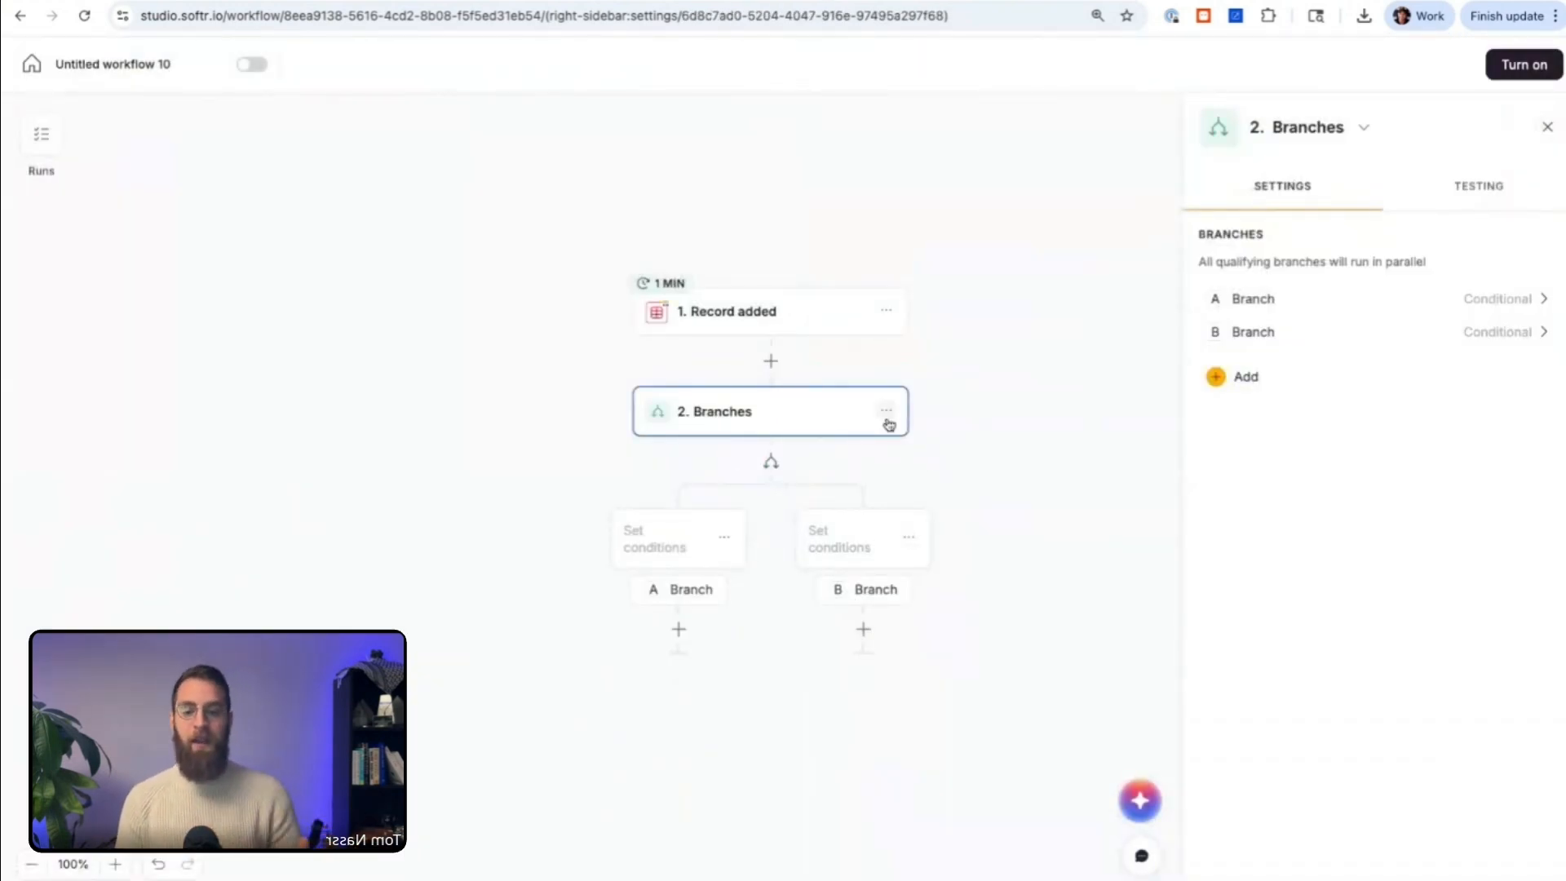
left_click(888, 416)
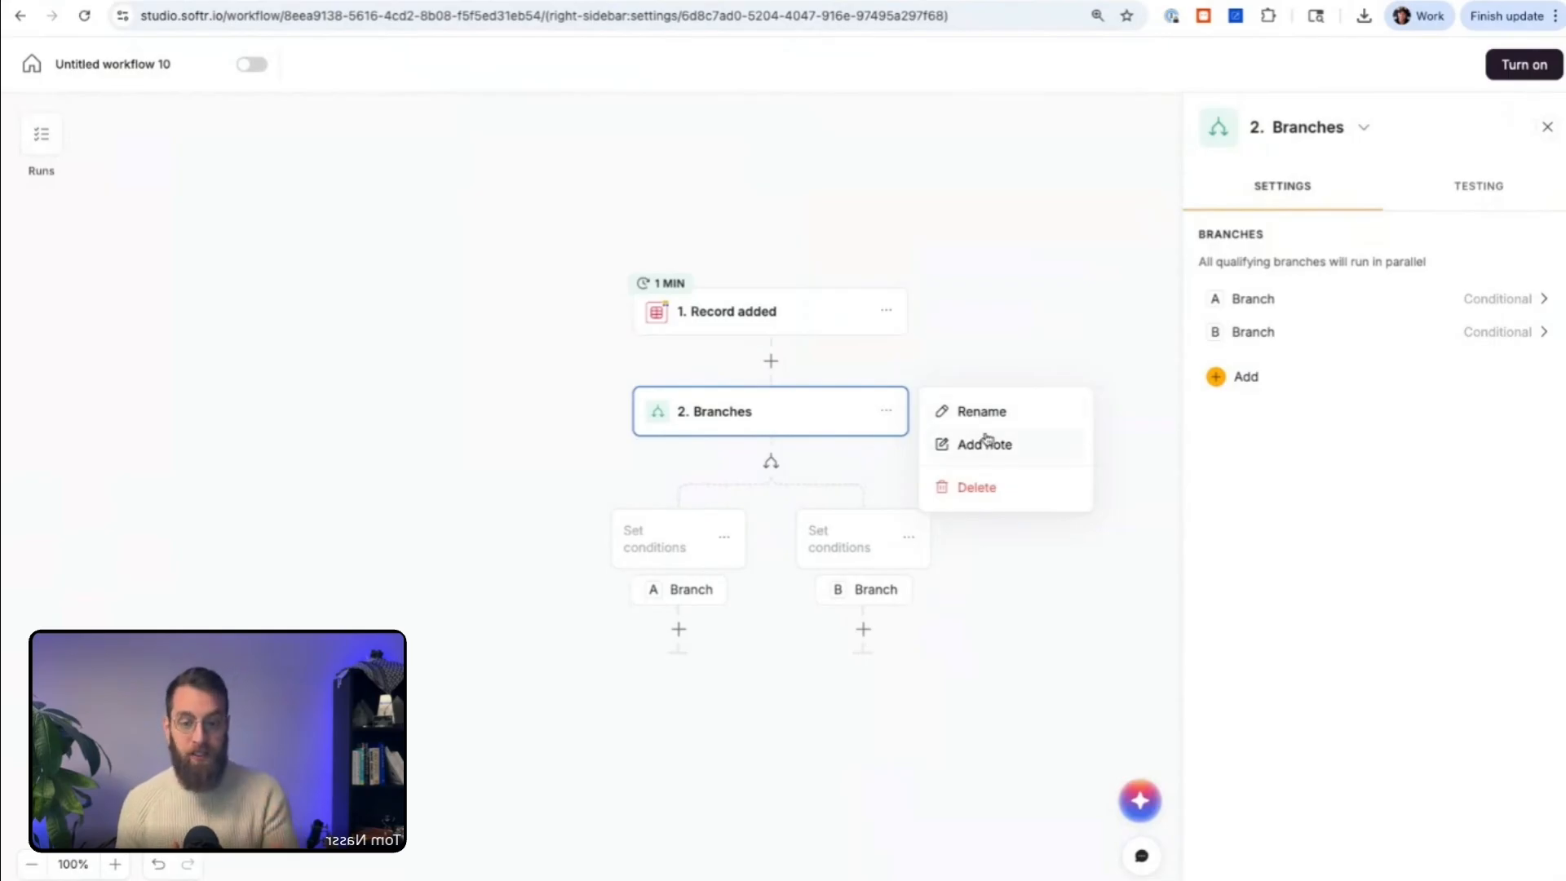
left_click(838, 365)
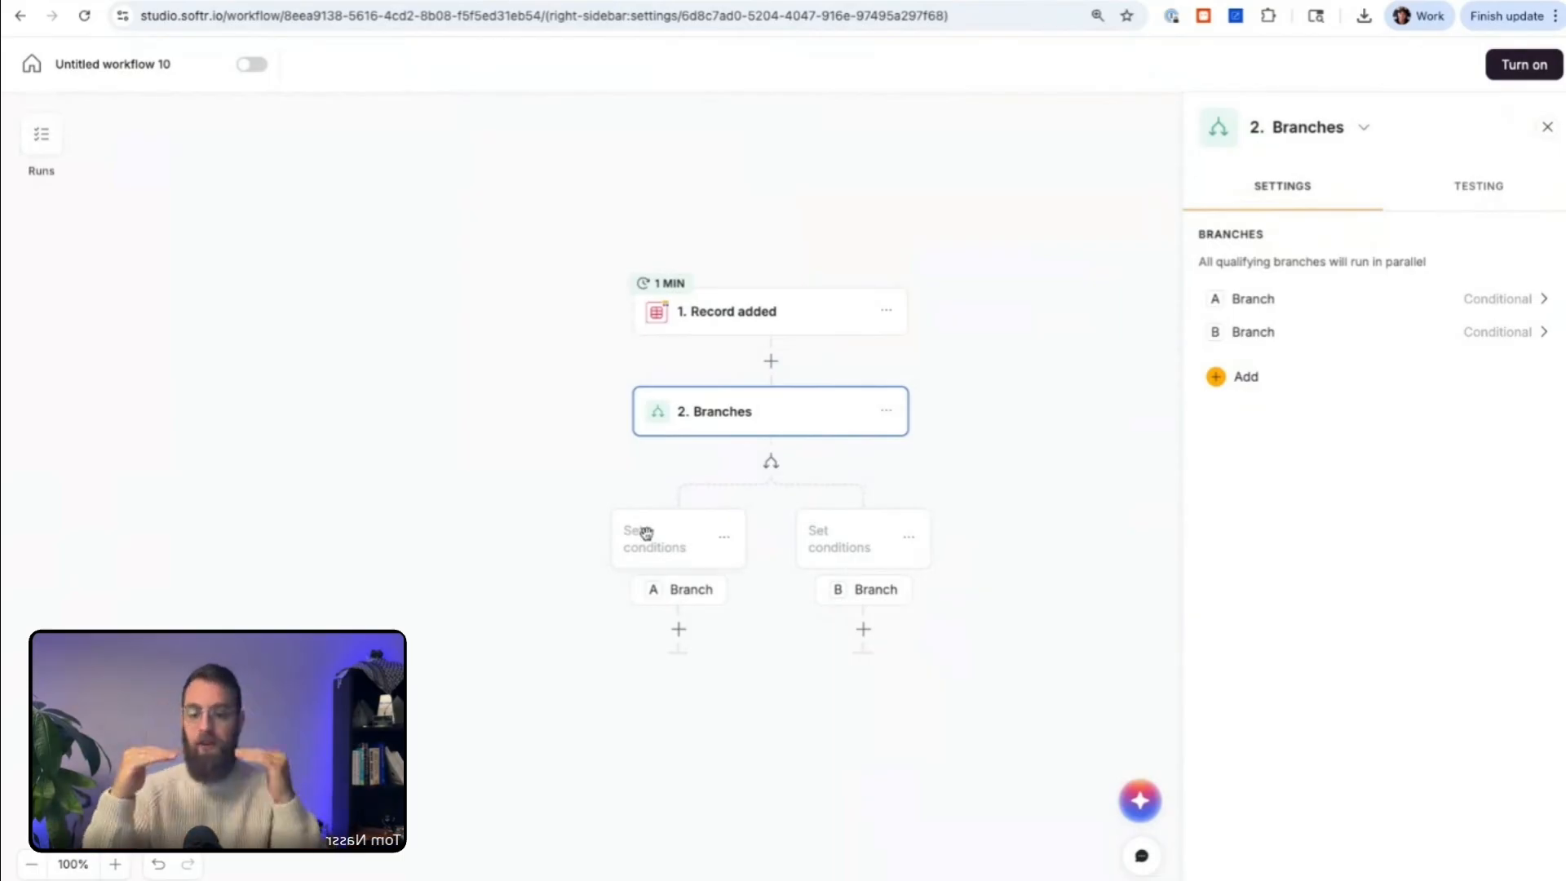
Step: Set branch A to continue only if the added record's Description field is empty
left_click(647, 534)
left_click(1227, 274)
left_click(1078, 383)
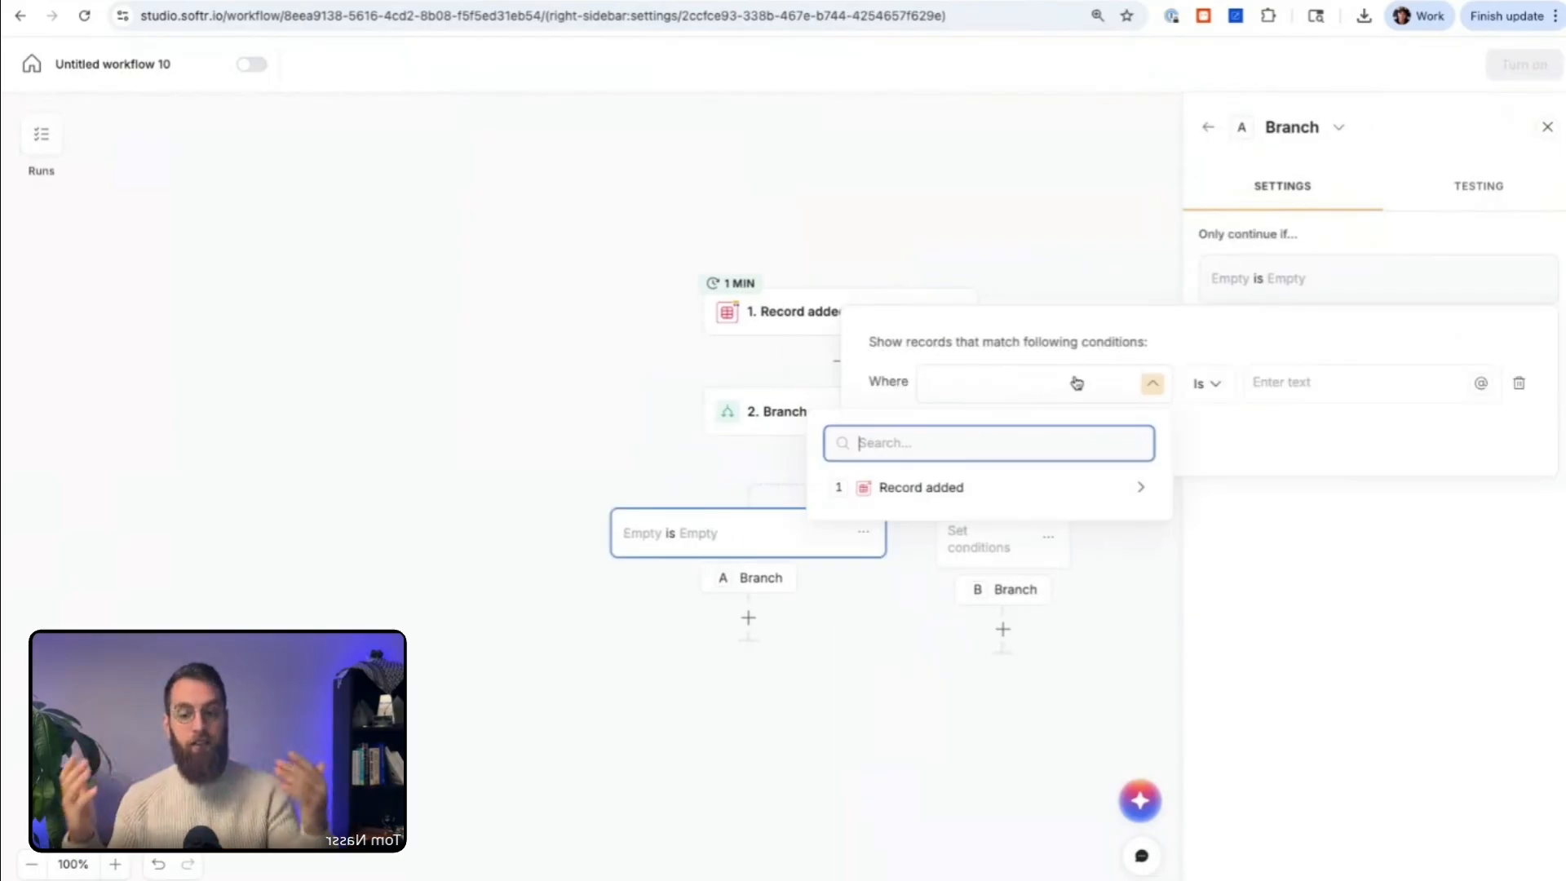
left_click(975, 488)
scroll(987, 632, "down", 1)
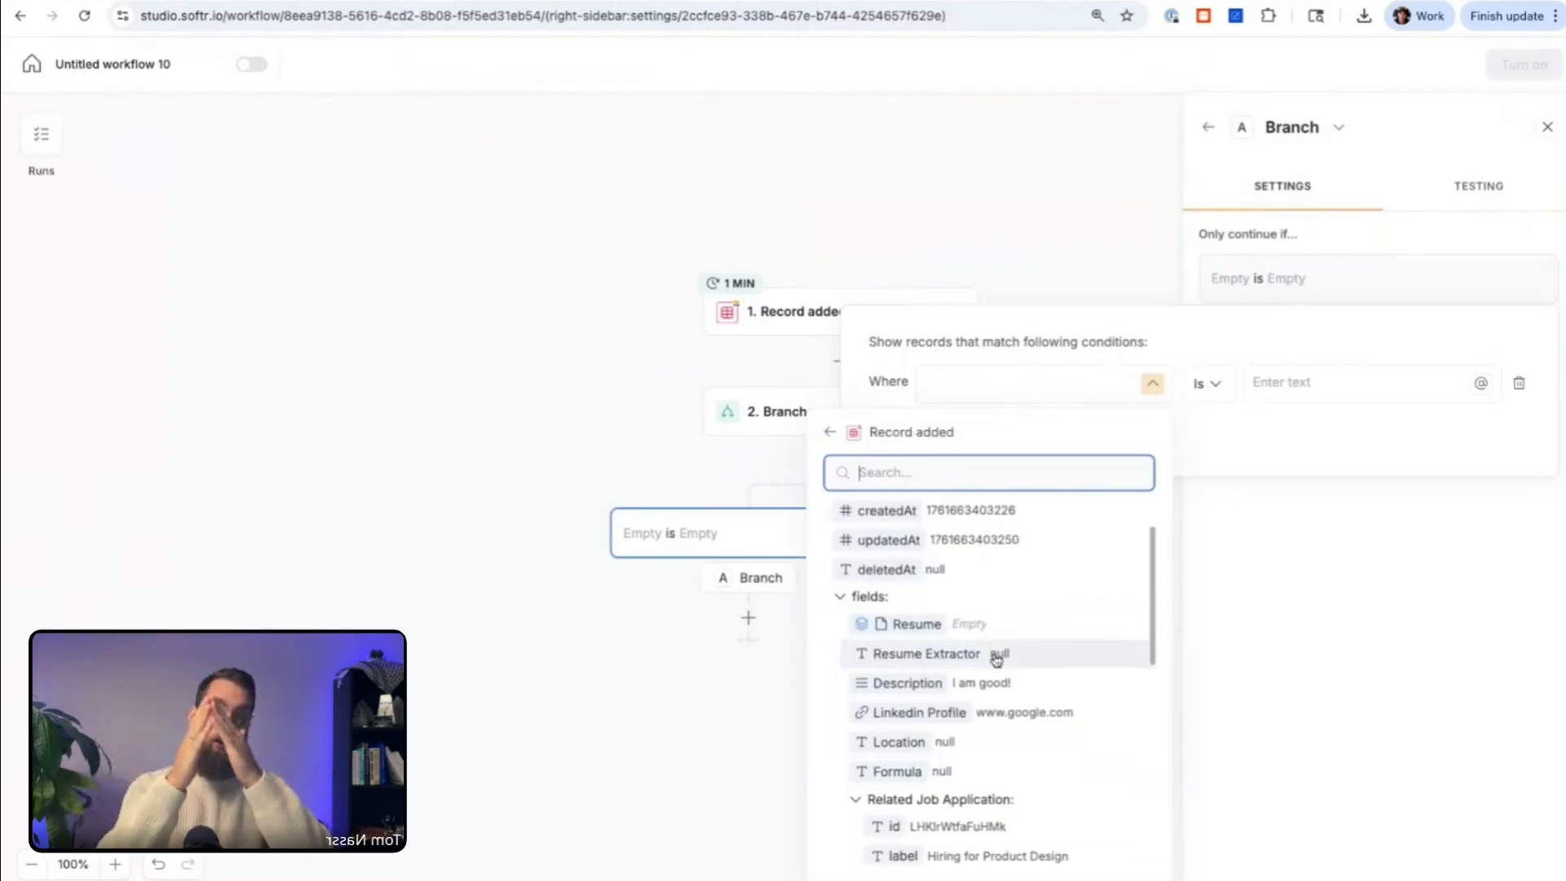
scroll(1035, 653, "down", 1)
left_click(1035, 651)
left_click(1226, 392)
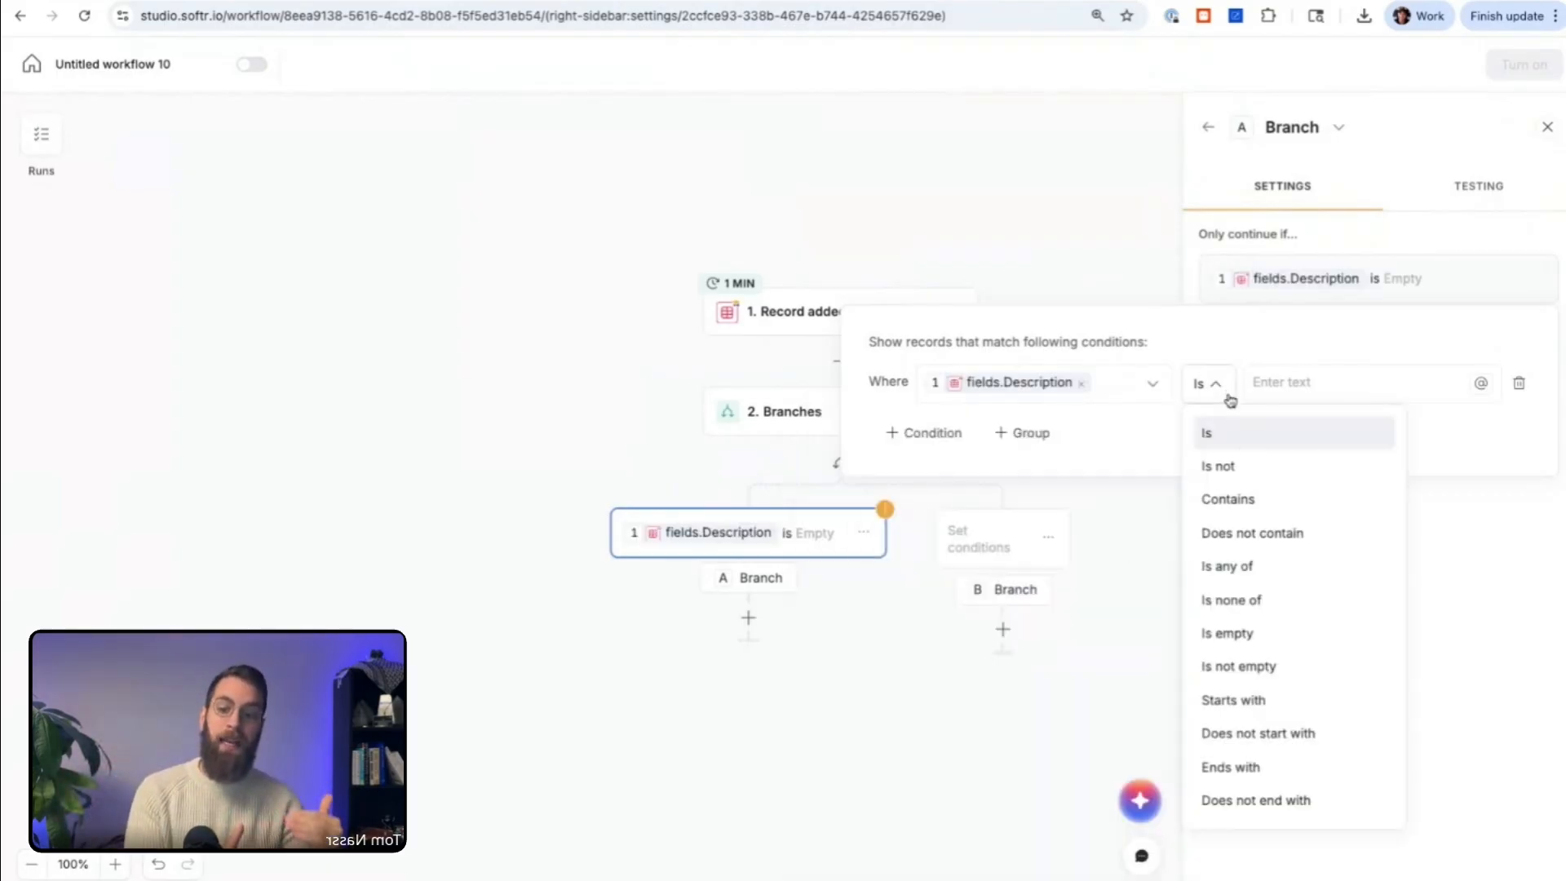
left_click(1258, 630)
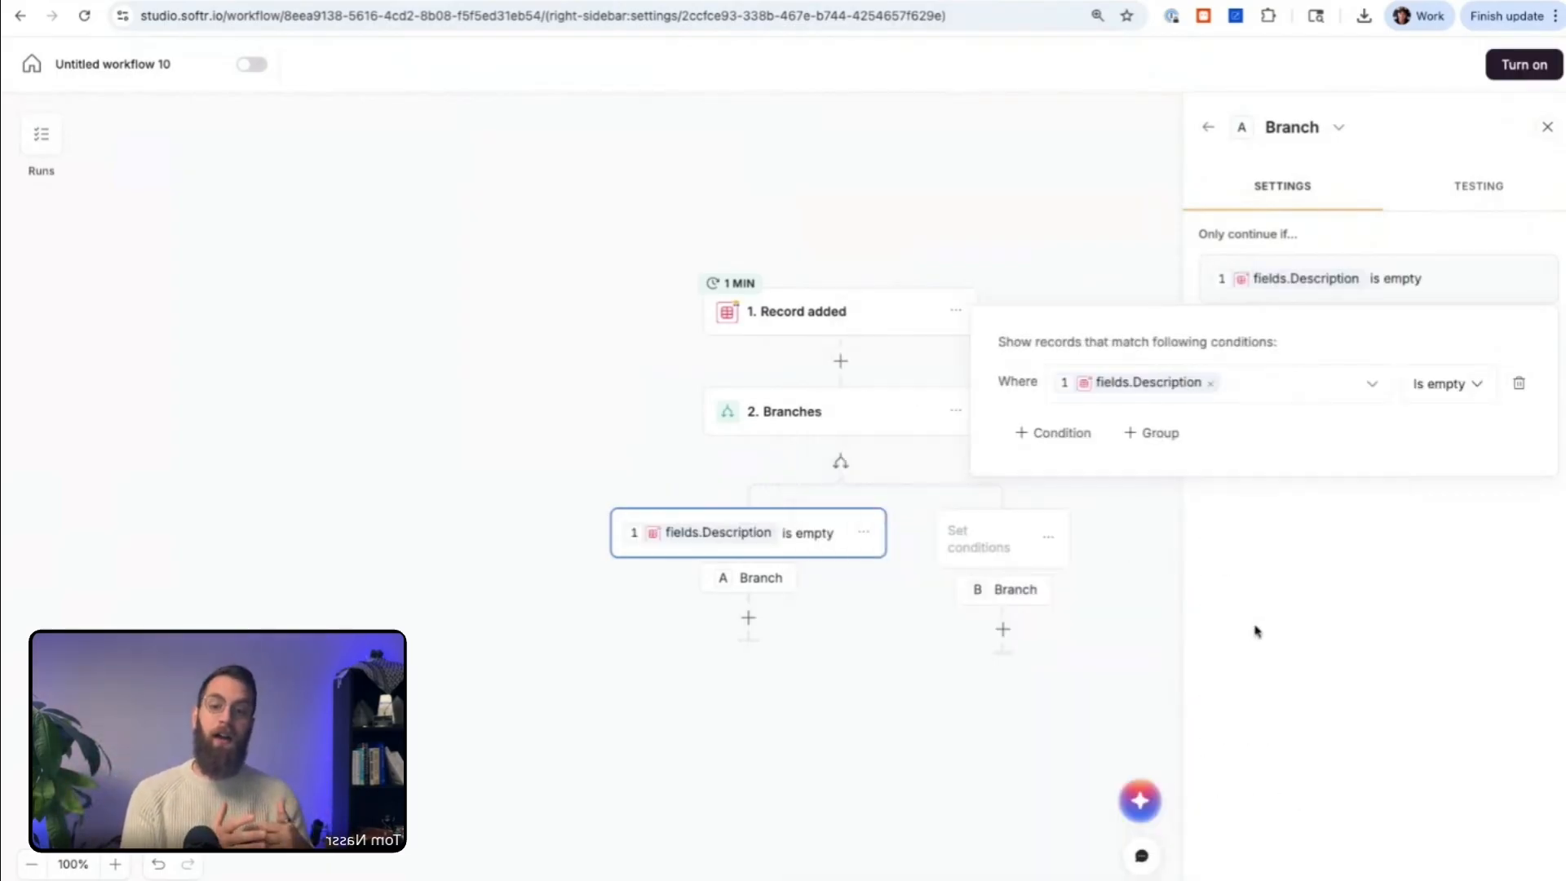
Step: Set branch B to continue only if the added record's Description field is not empty
left_click(984, 545)
left_click(979, 541)
left_click(1277, 287)
left_click(1075, 392)
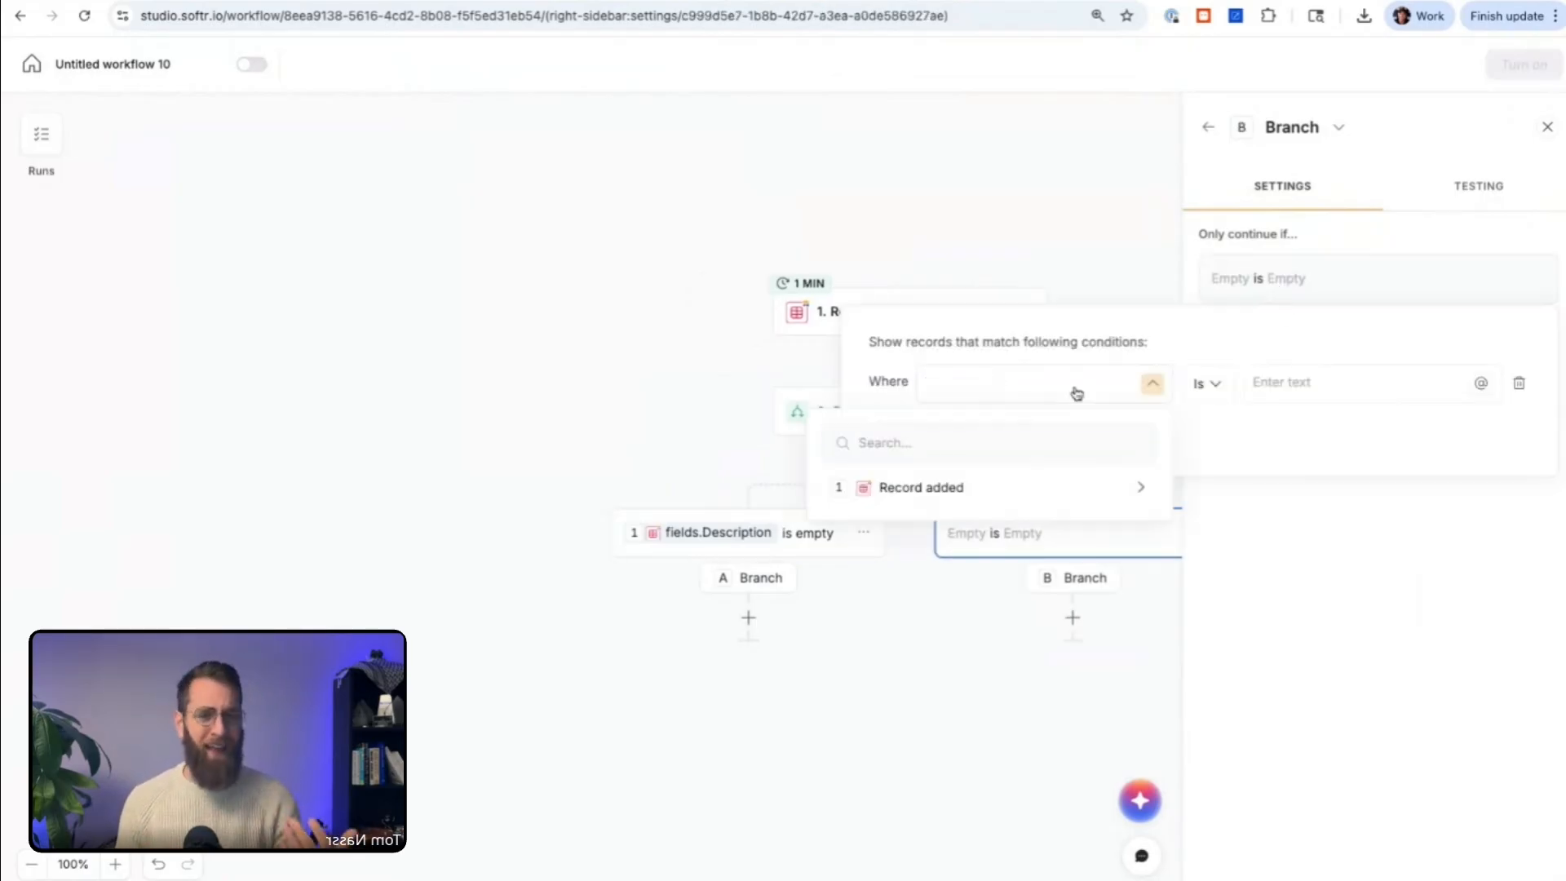
left_click(1044, 481)
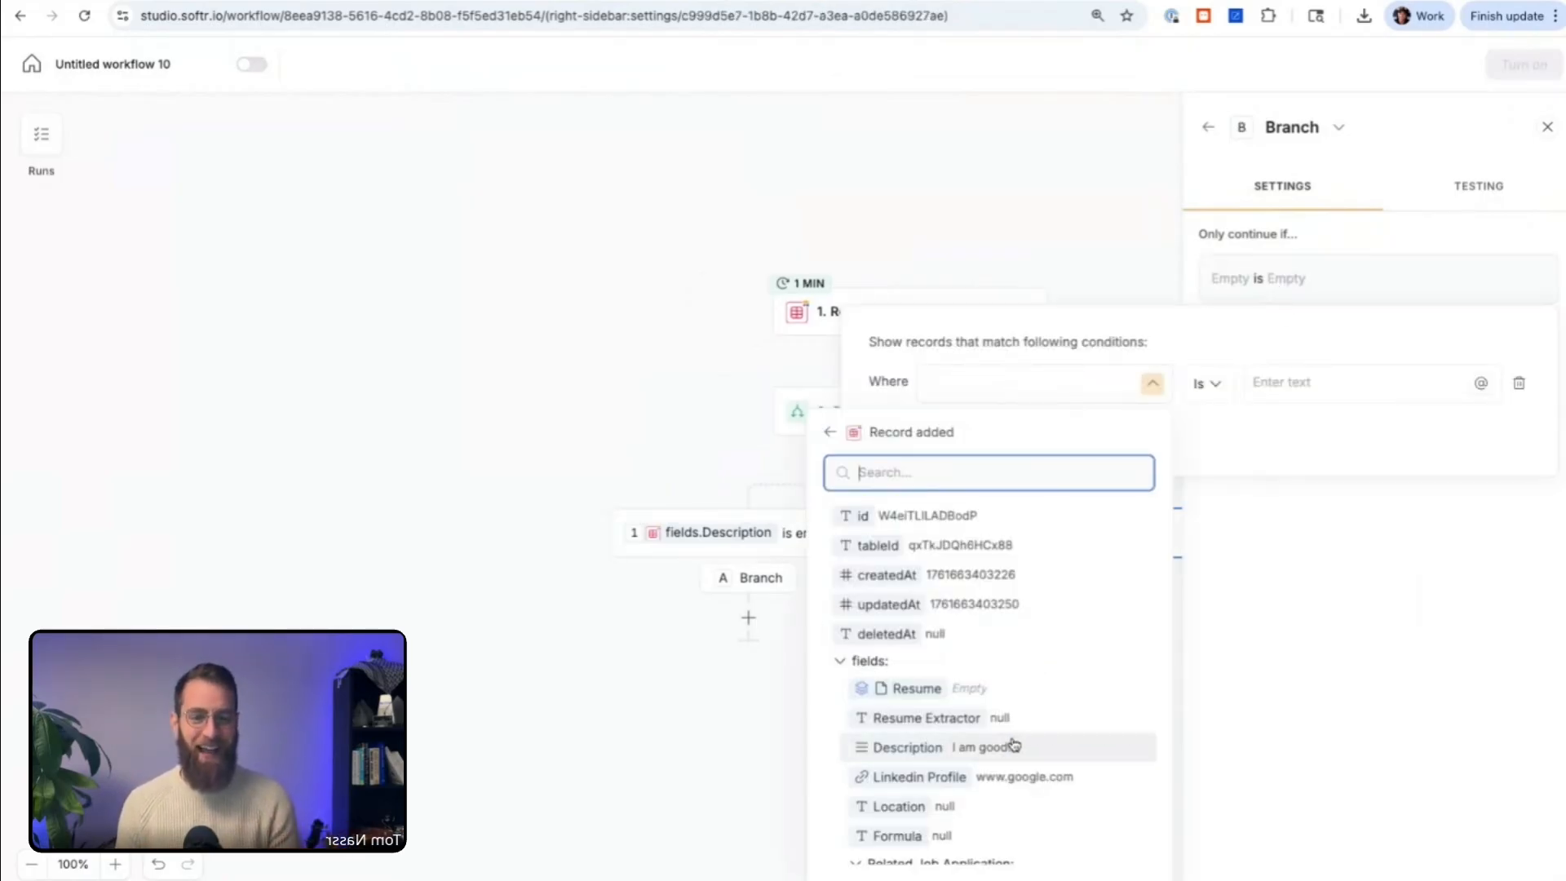
left_click(1013, 744)
left_click(1207, 383)
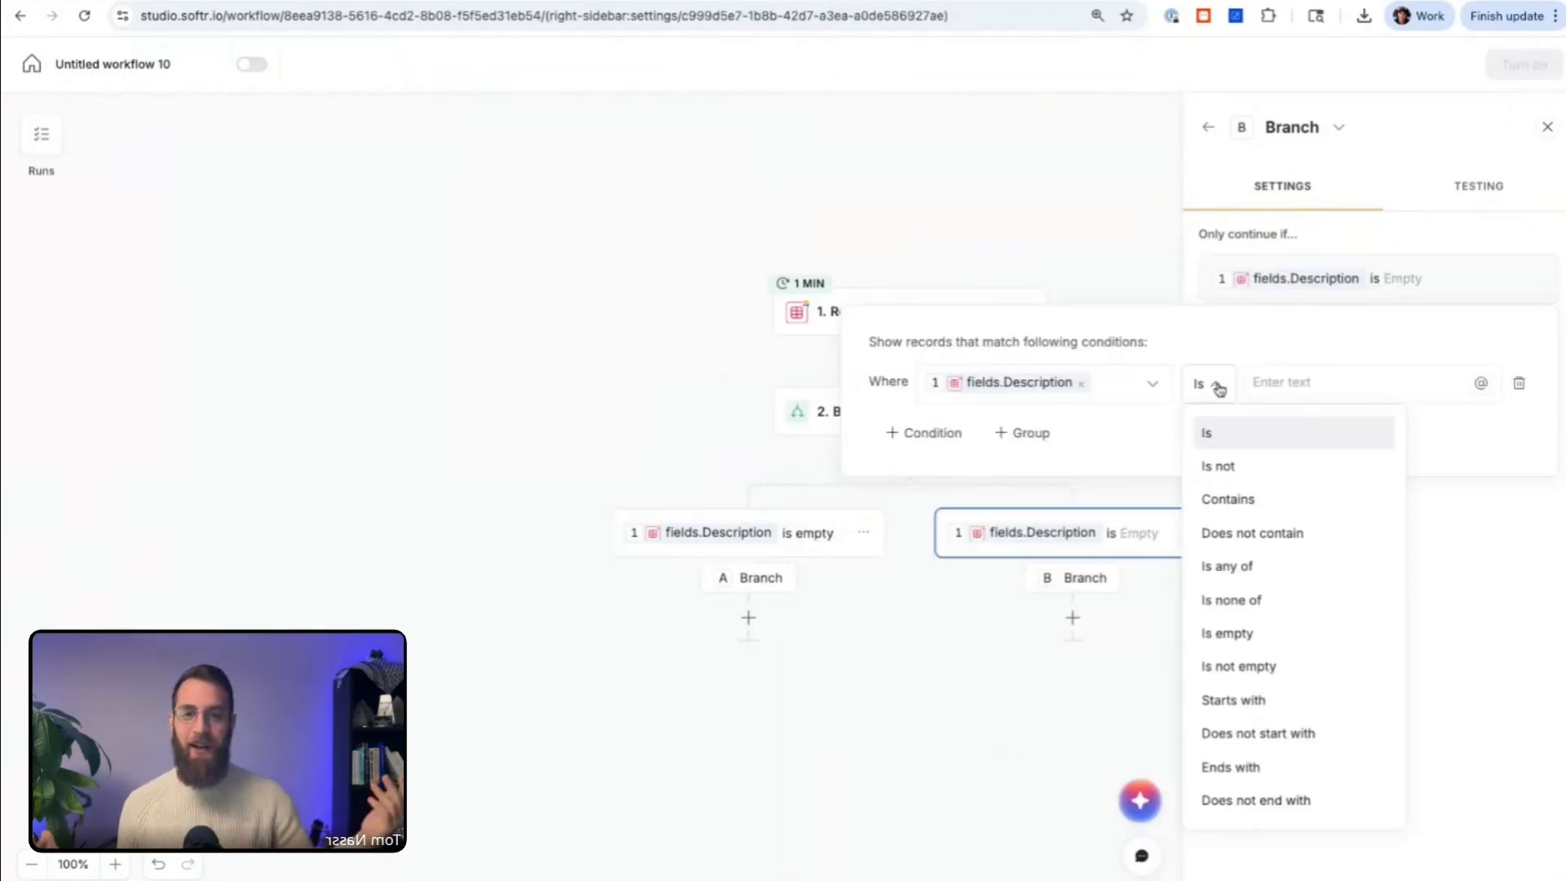
left_click(1269, 666)
left_click(960, 691)
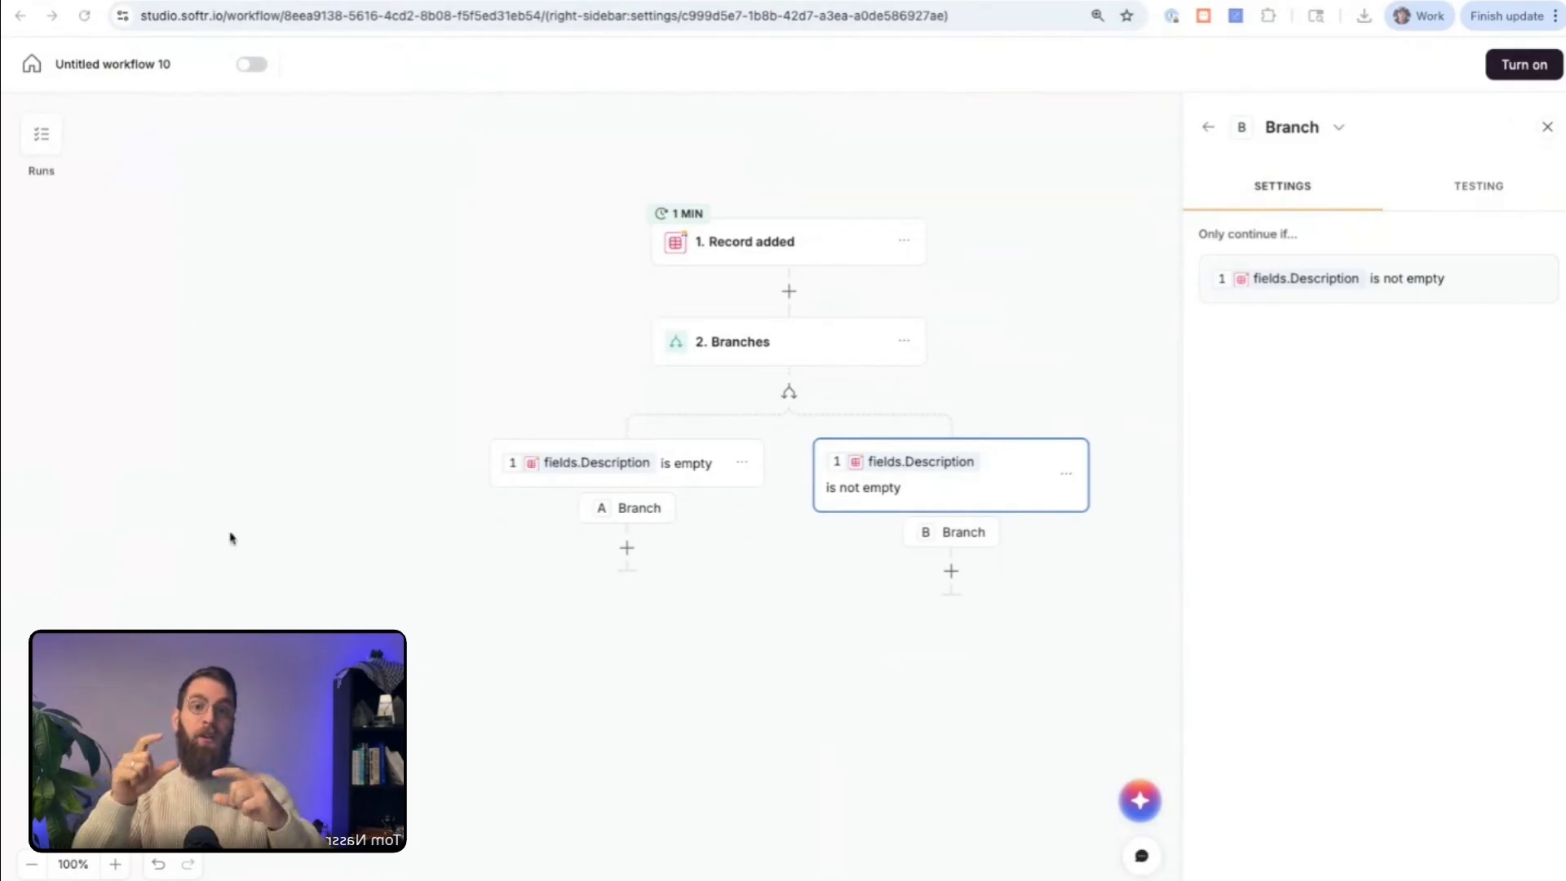
Step: Delete the Branches action together with both of its branches
scroll(684, 696, "right", 1)
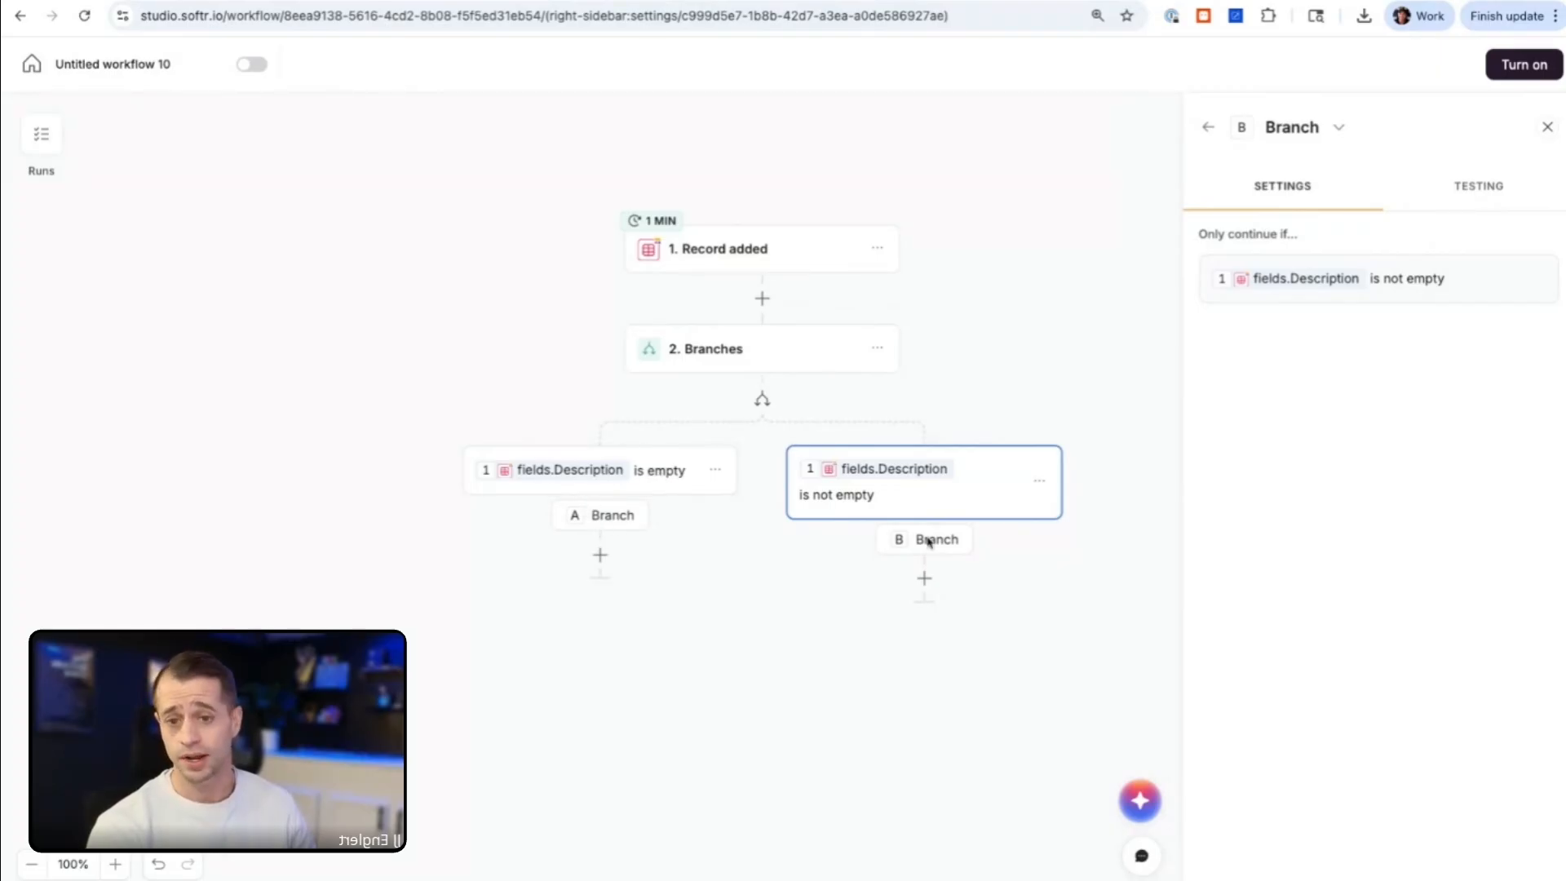
left_click(878, 349)
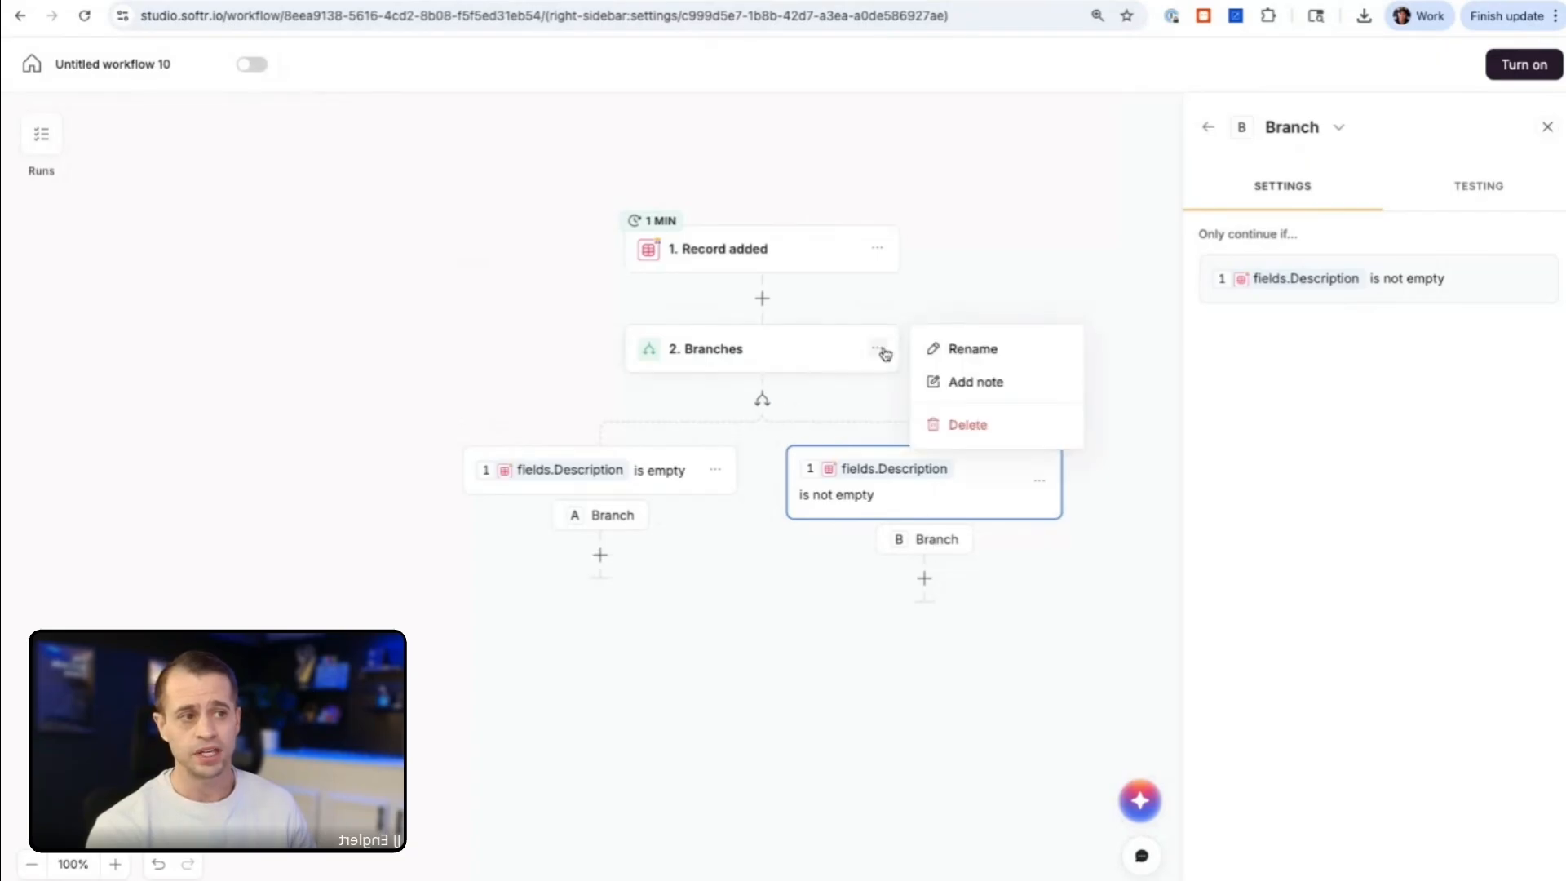
left_click(965, 424)
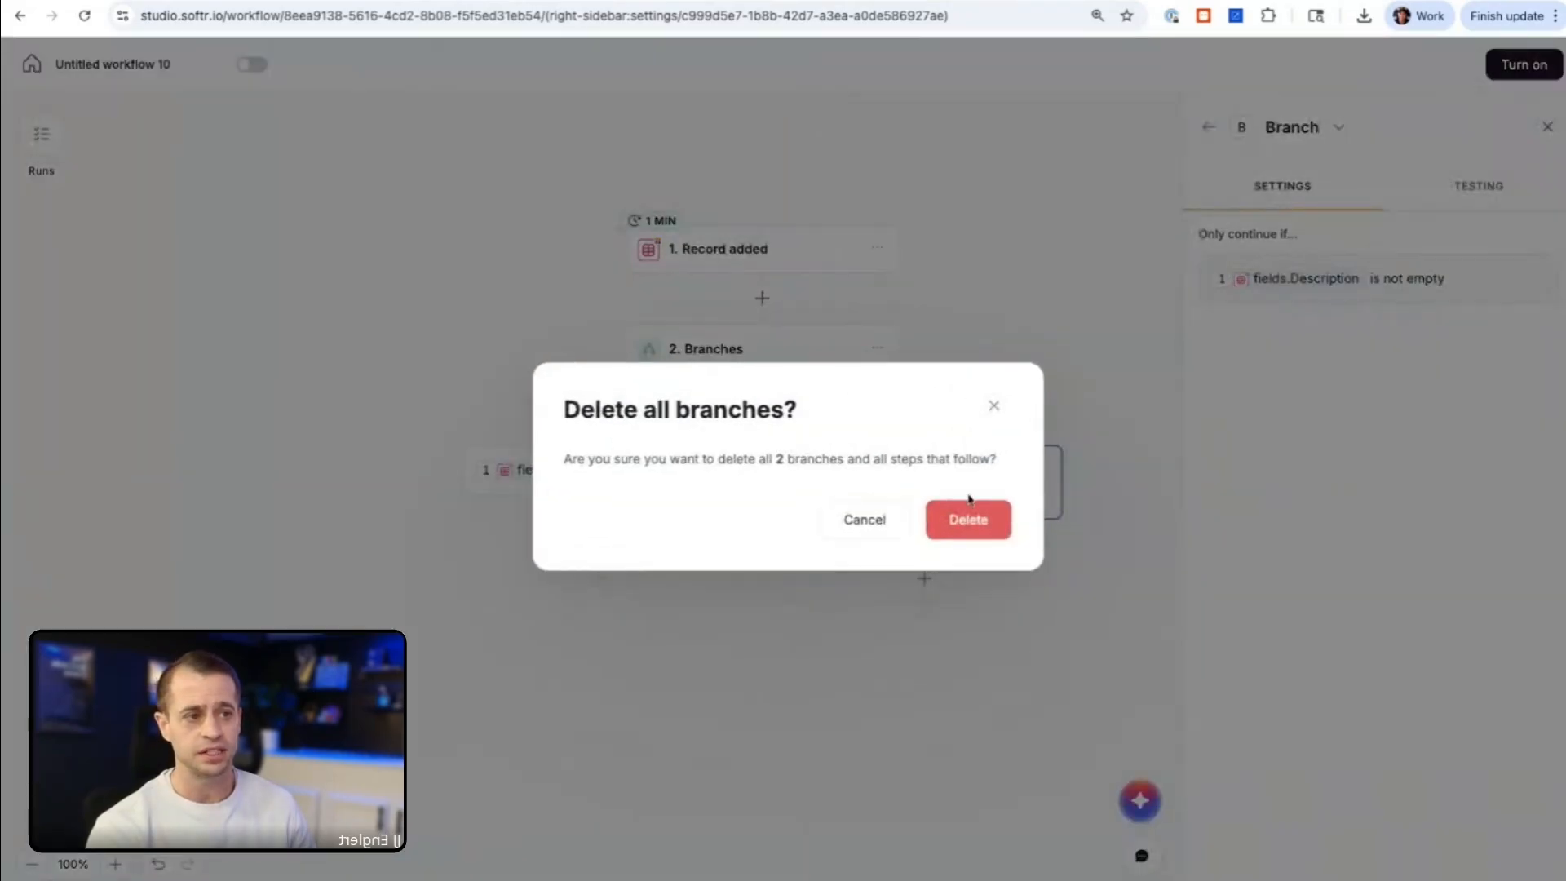
left_click(968, 520)
Step: Add a Filter action directly after the Record added trigger
left_click(596, 300)
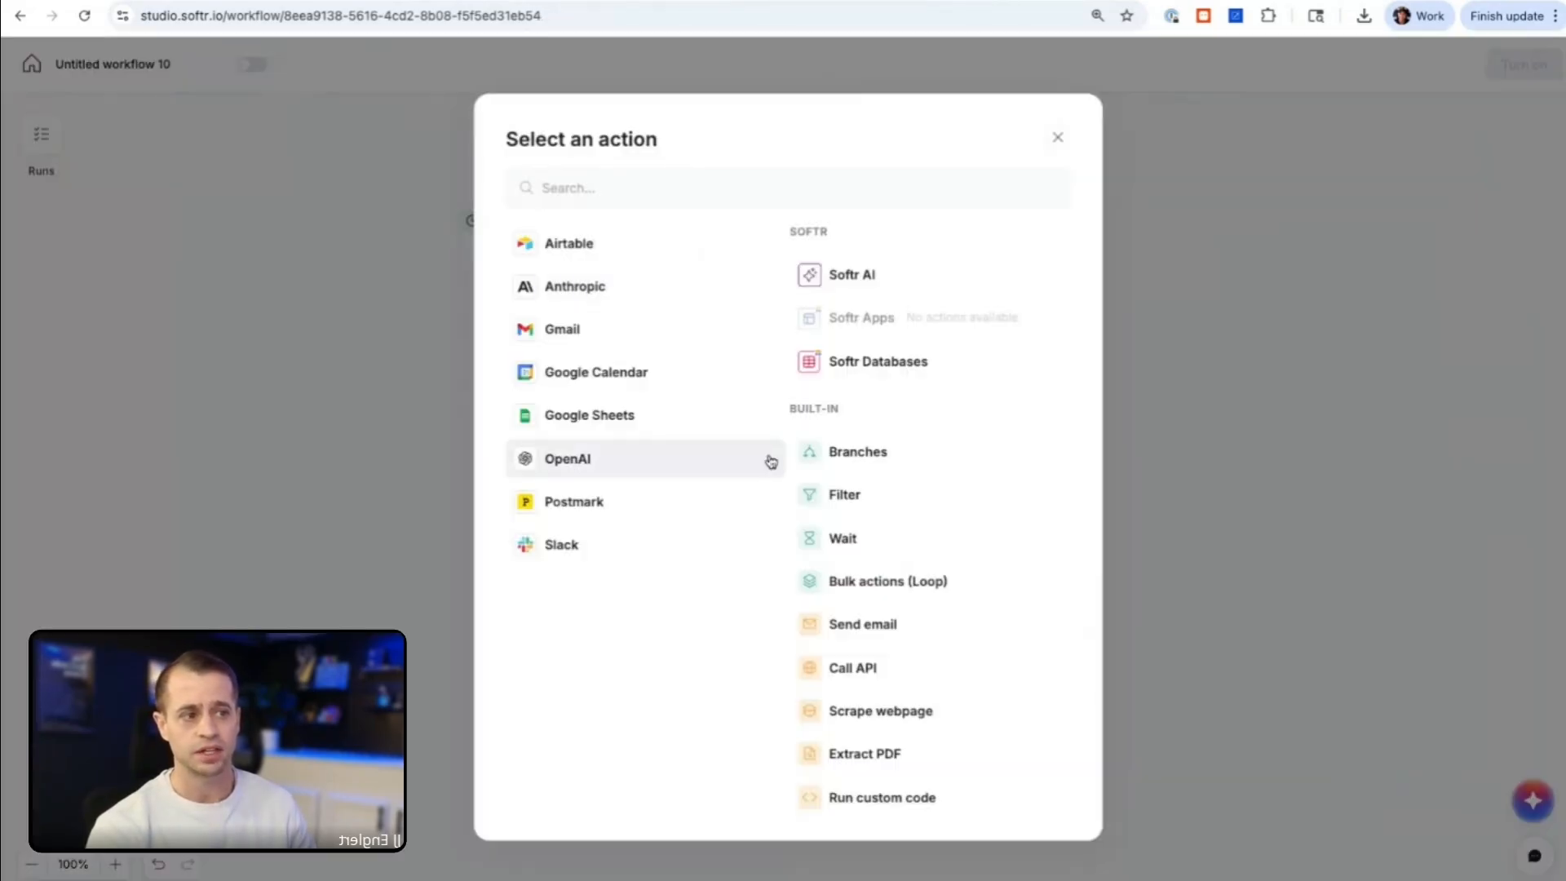
left_click(866, 496)
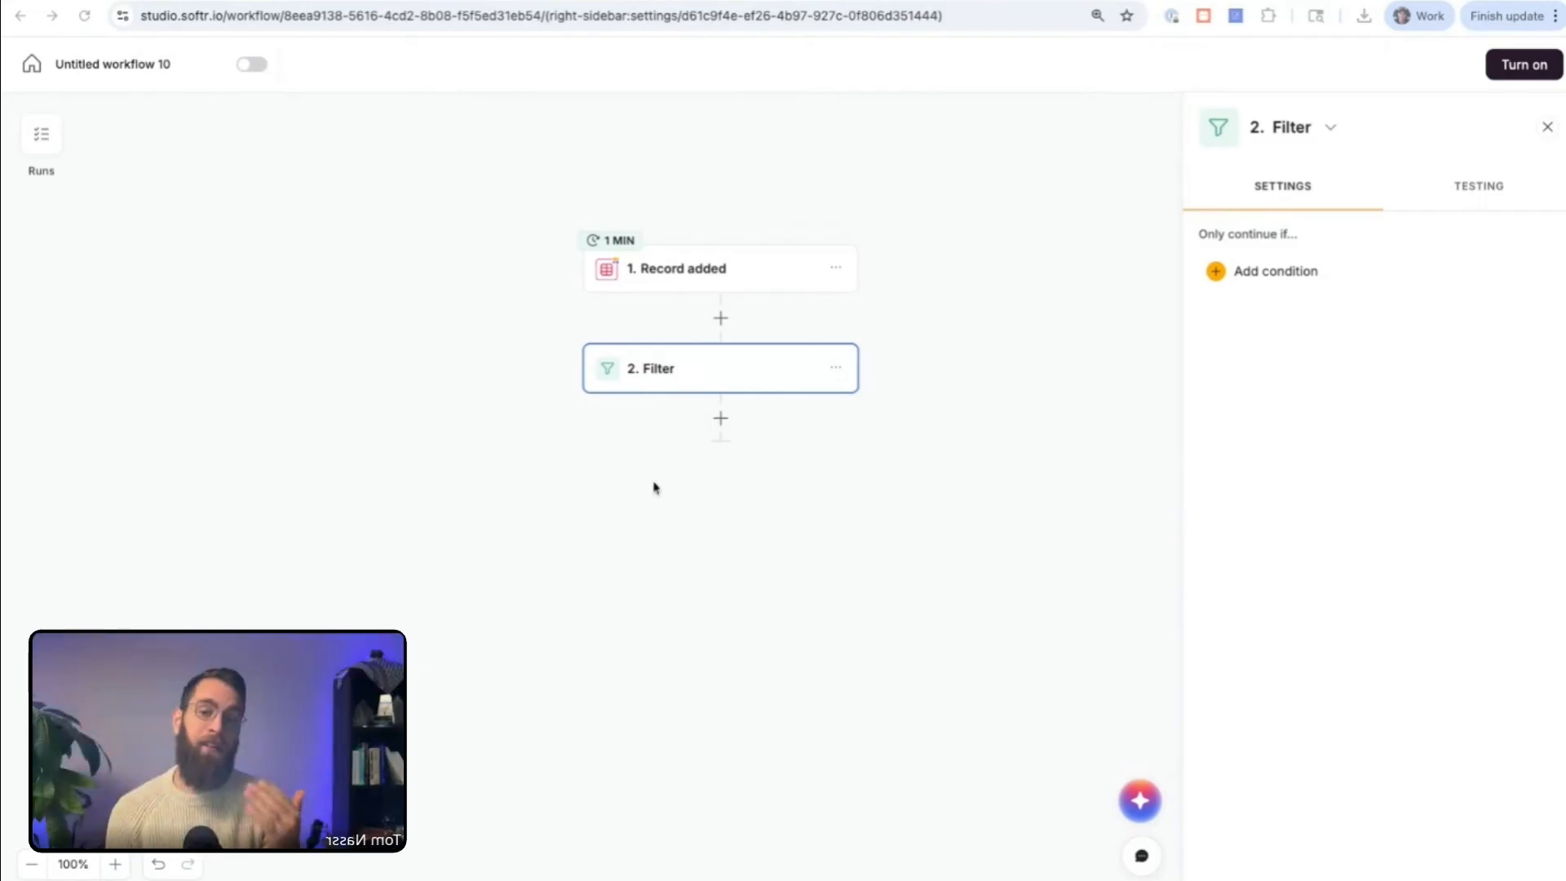
scroll(654, 486, "left", 1)
left_click(751, 386)
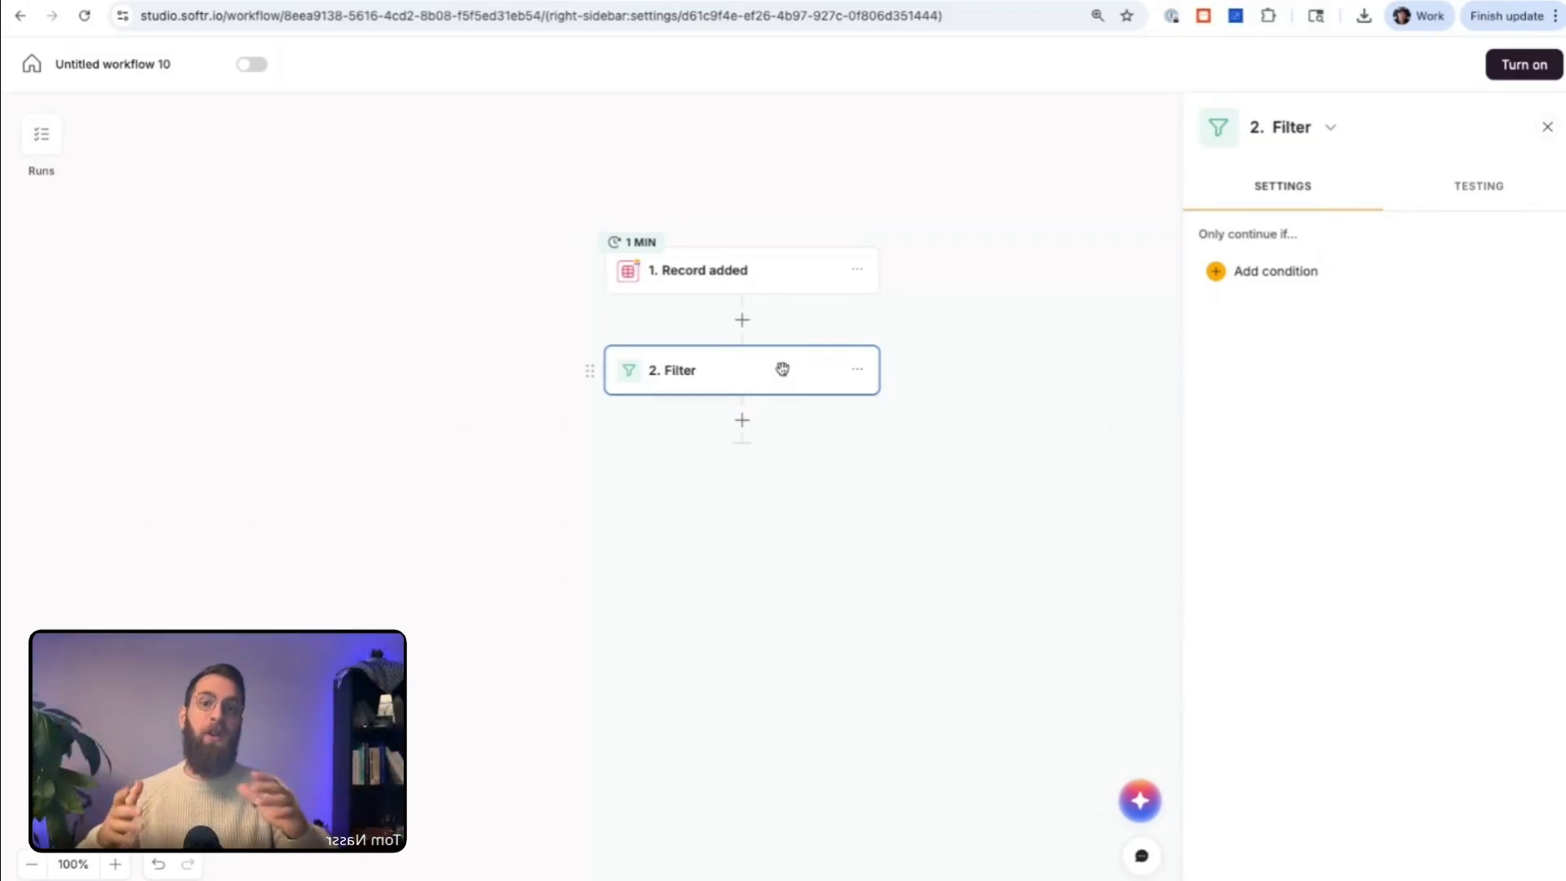
Step: Set the filter to continue only if the added record's Location field is New York
left_click(1262, 271)
left_click(1068, 385)
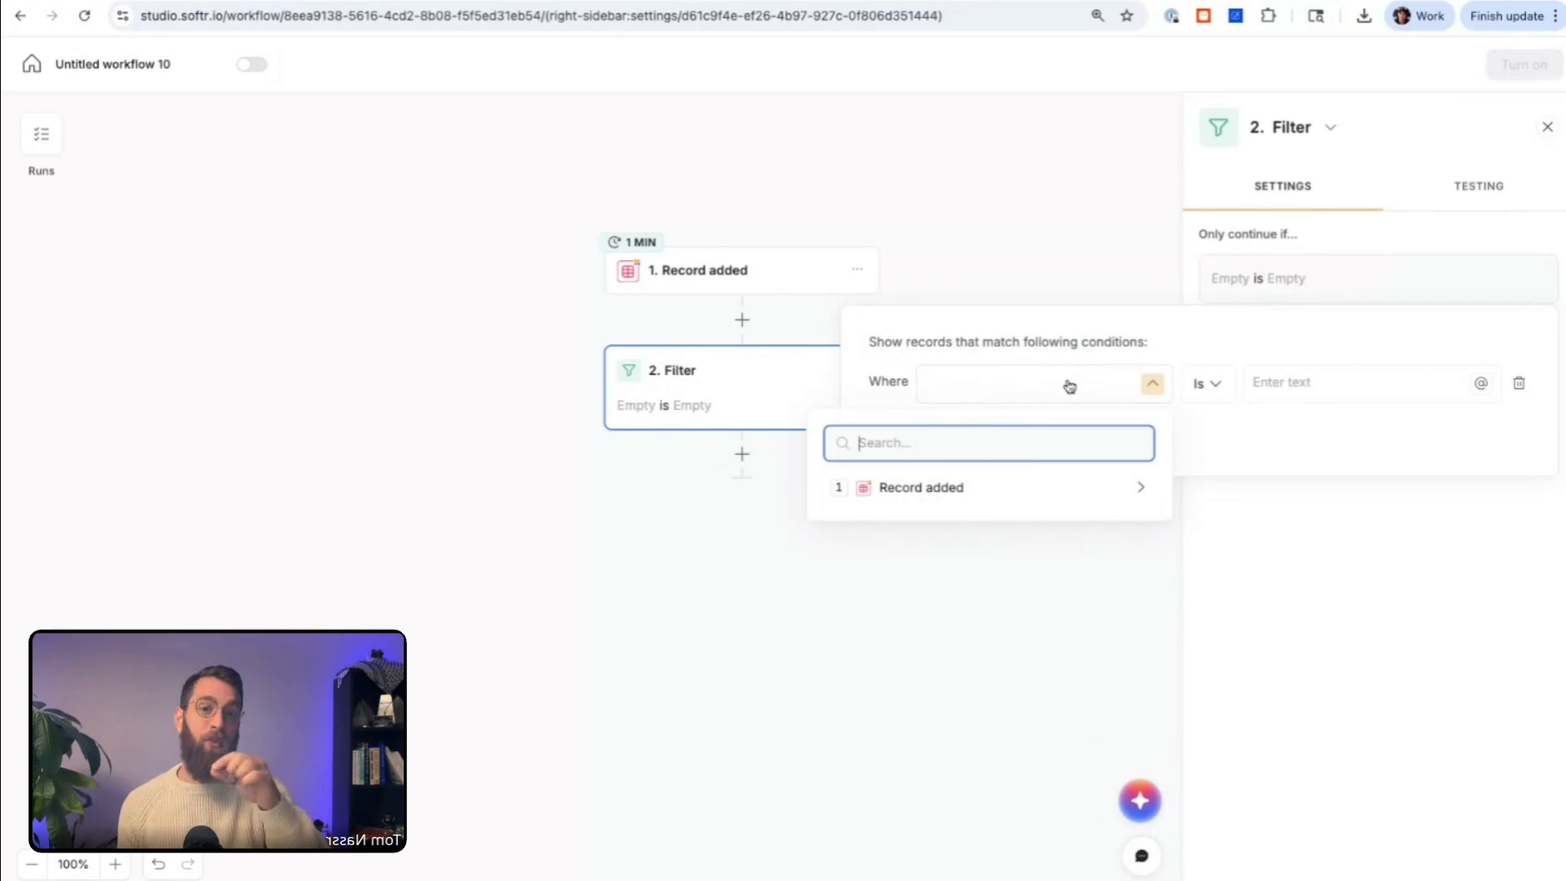
left_click(1027, 490)
scroll(1052, 615, "down", 3)
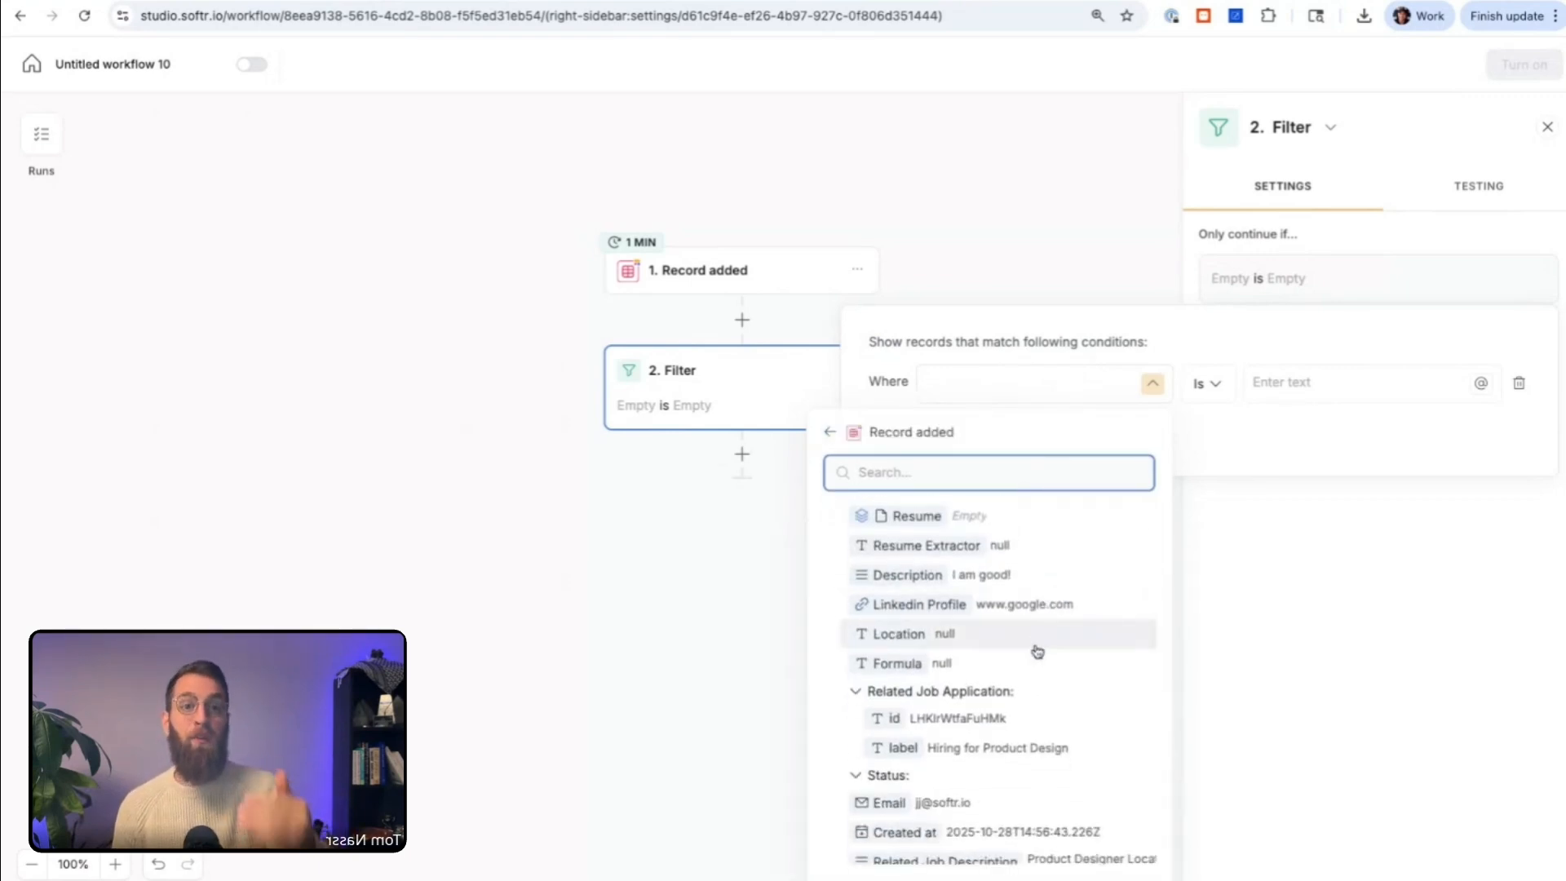
left_click(1045, 629)
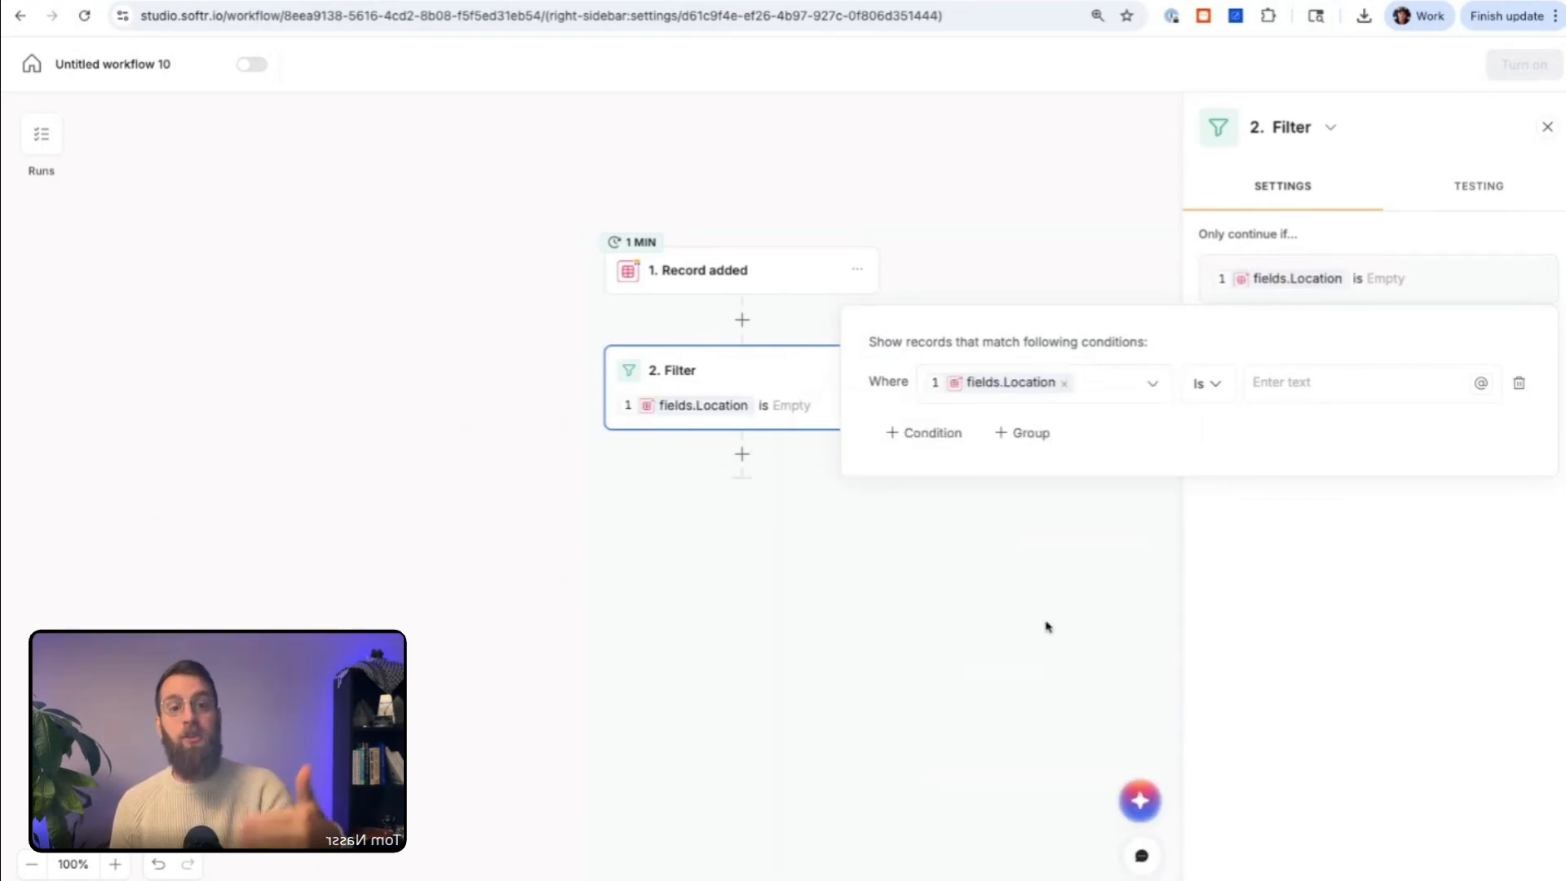
left_click(1291, 380)
type("MNew")
key("super+a")
type("NEw")
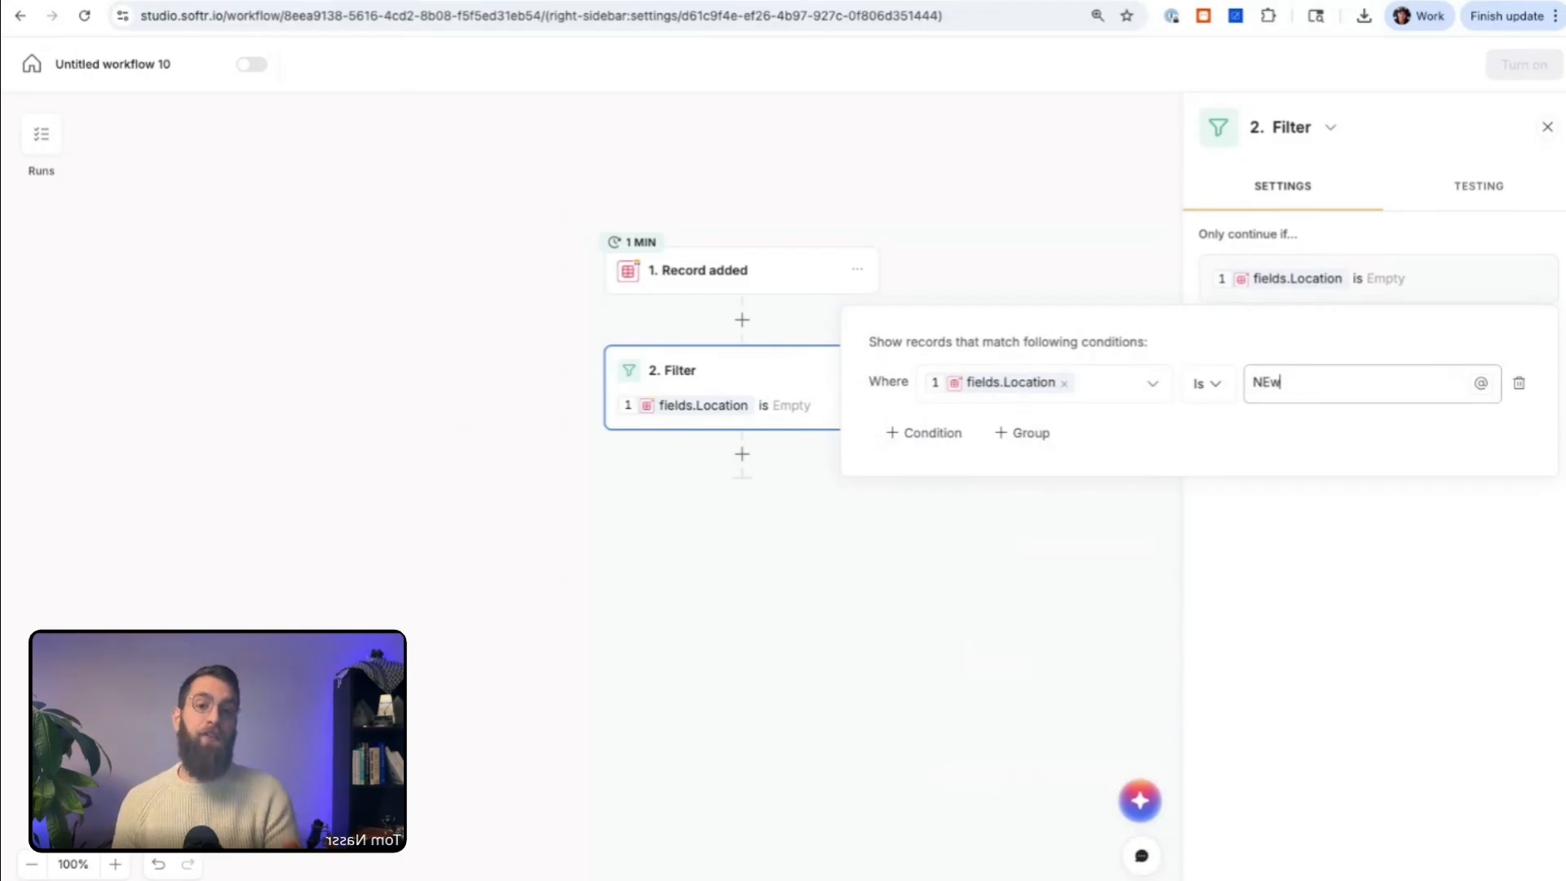
key("BackSpace")
key("BackSpace")
type("ew York")
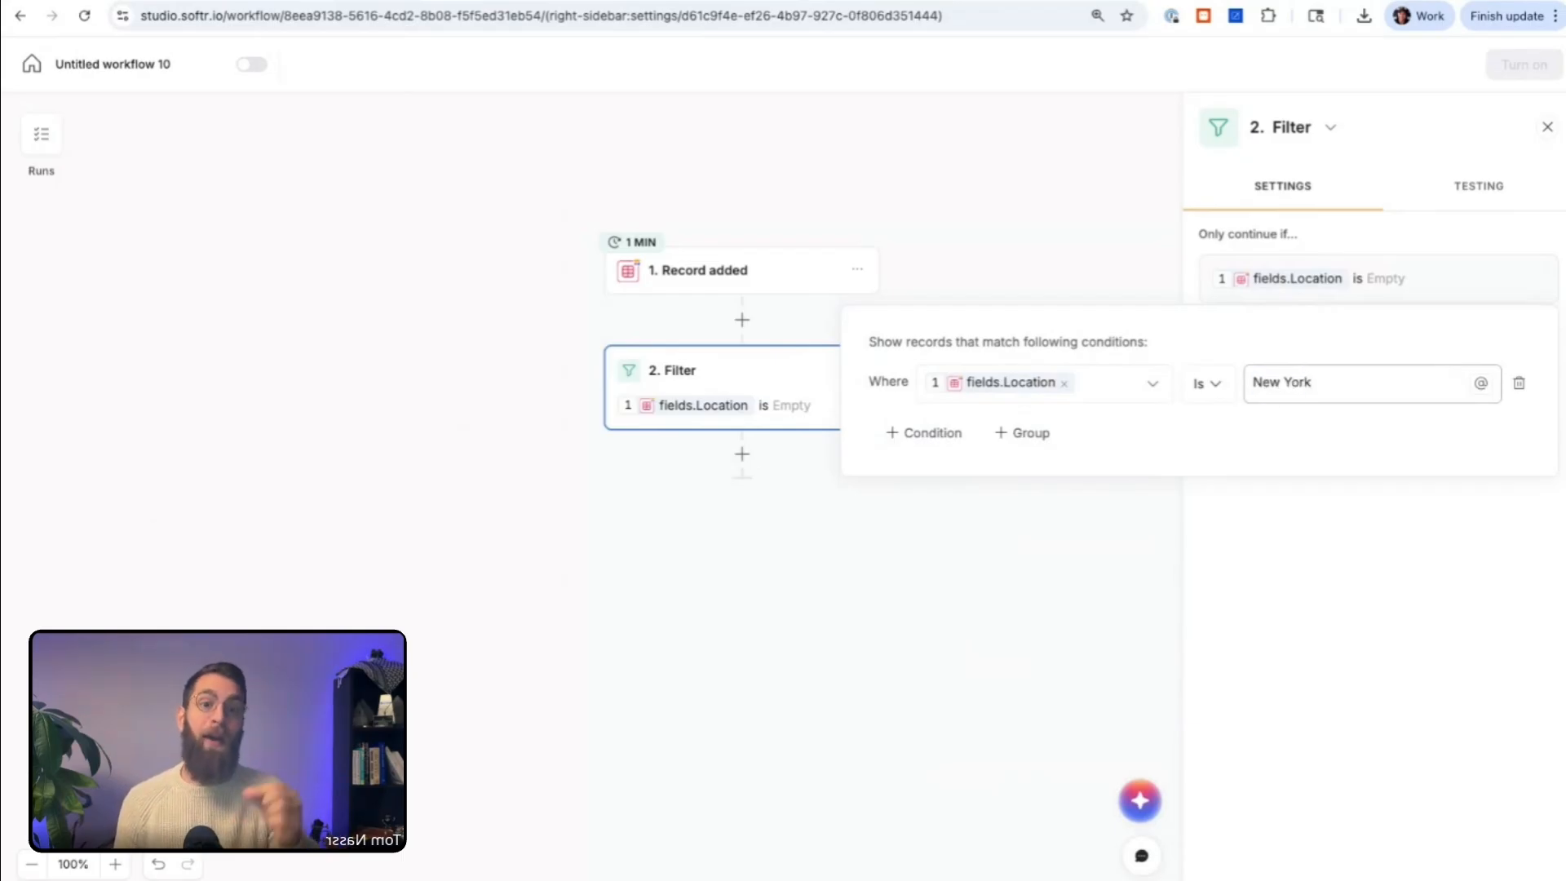
left_click(1238, 420)
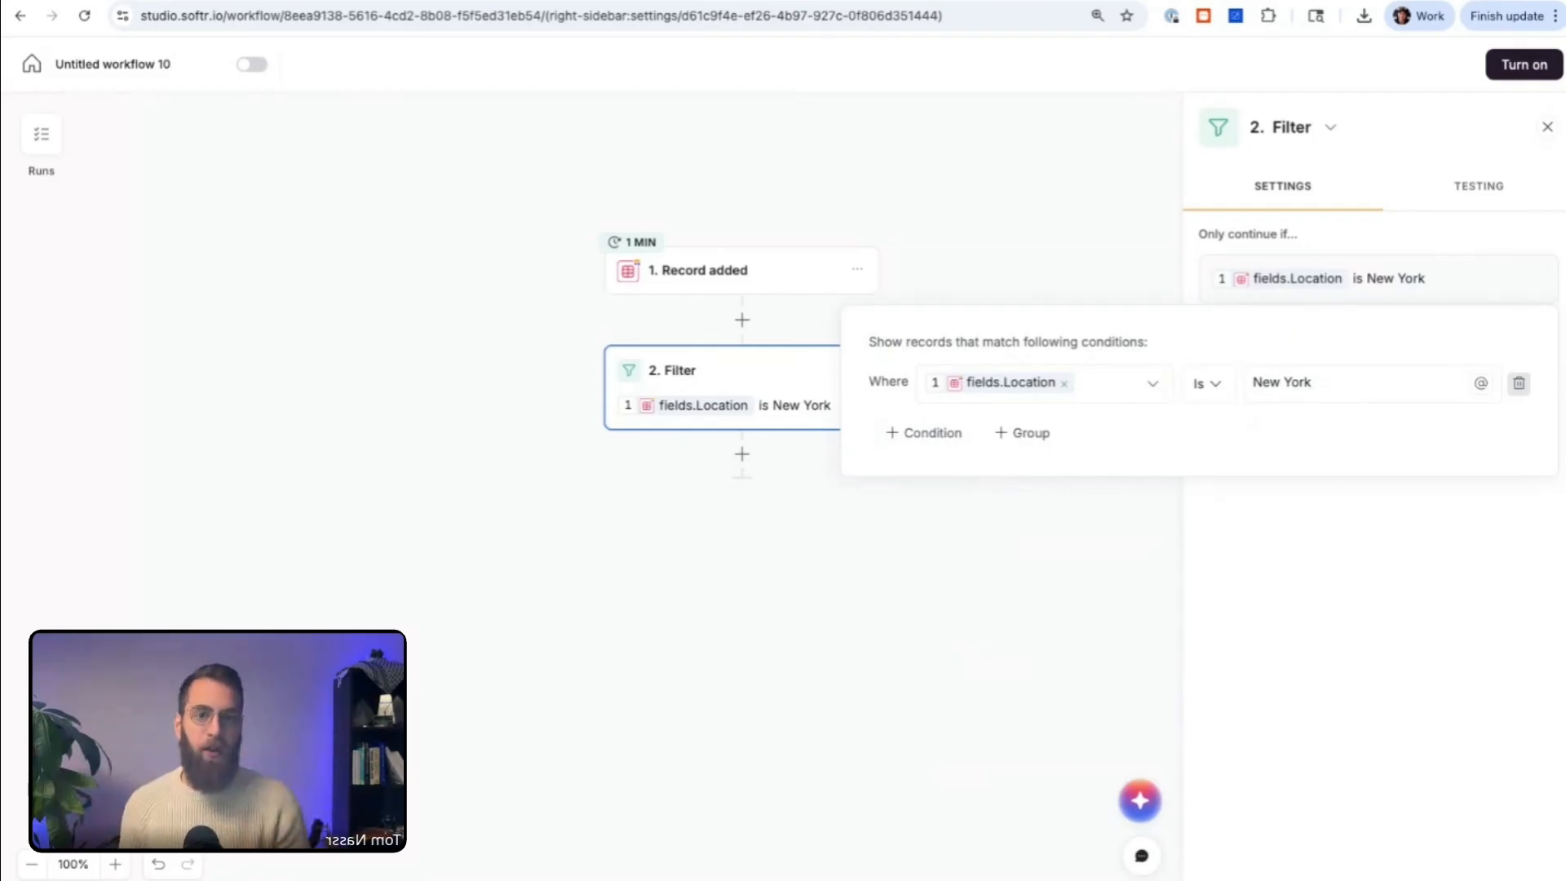
Step: Remove the filter's Location condition and delete the Filter action from the workflow
left_click(1519, 382)
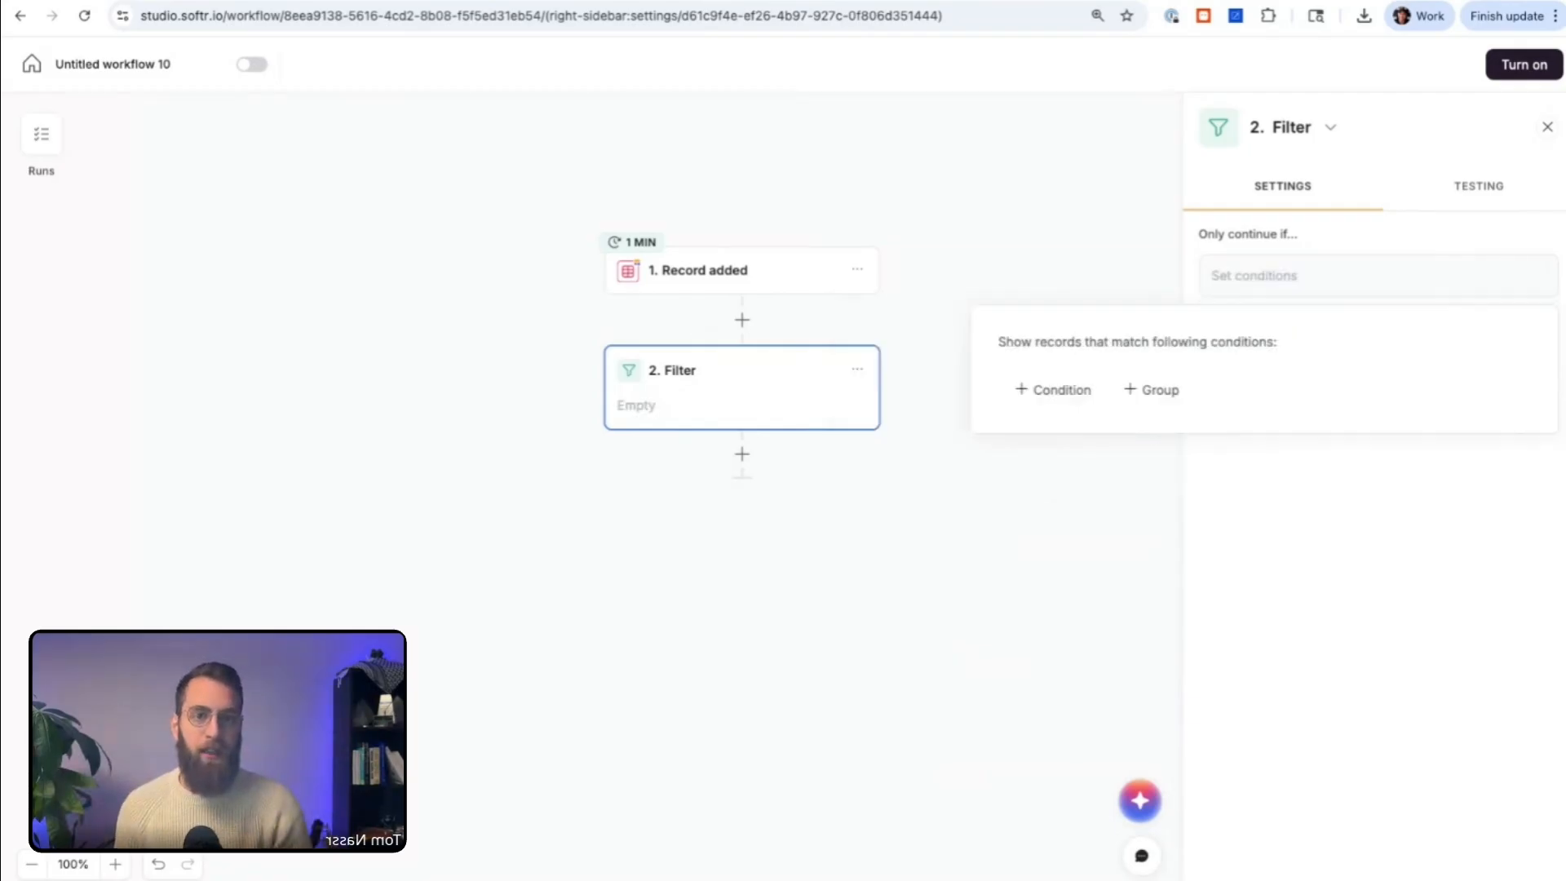
left_click(857, 373)
left_click(919, 484)
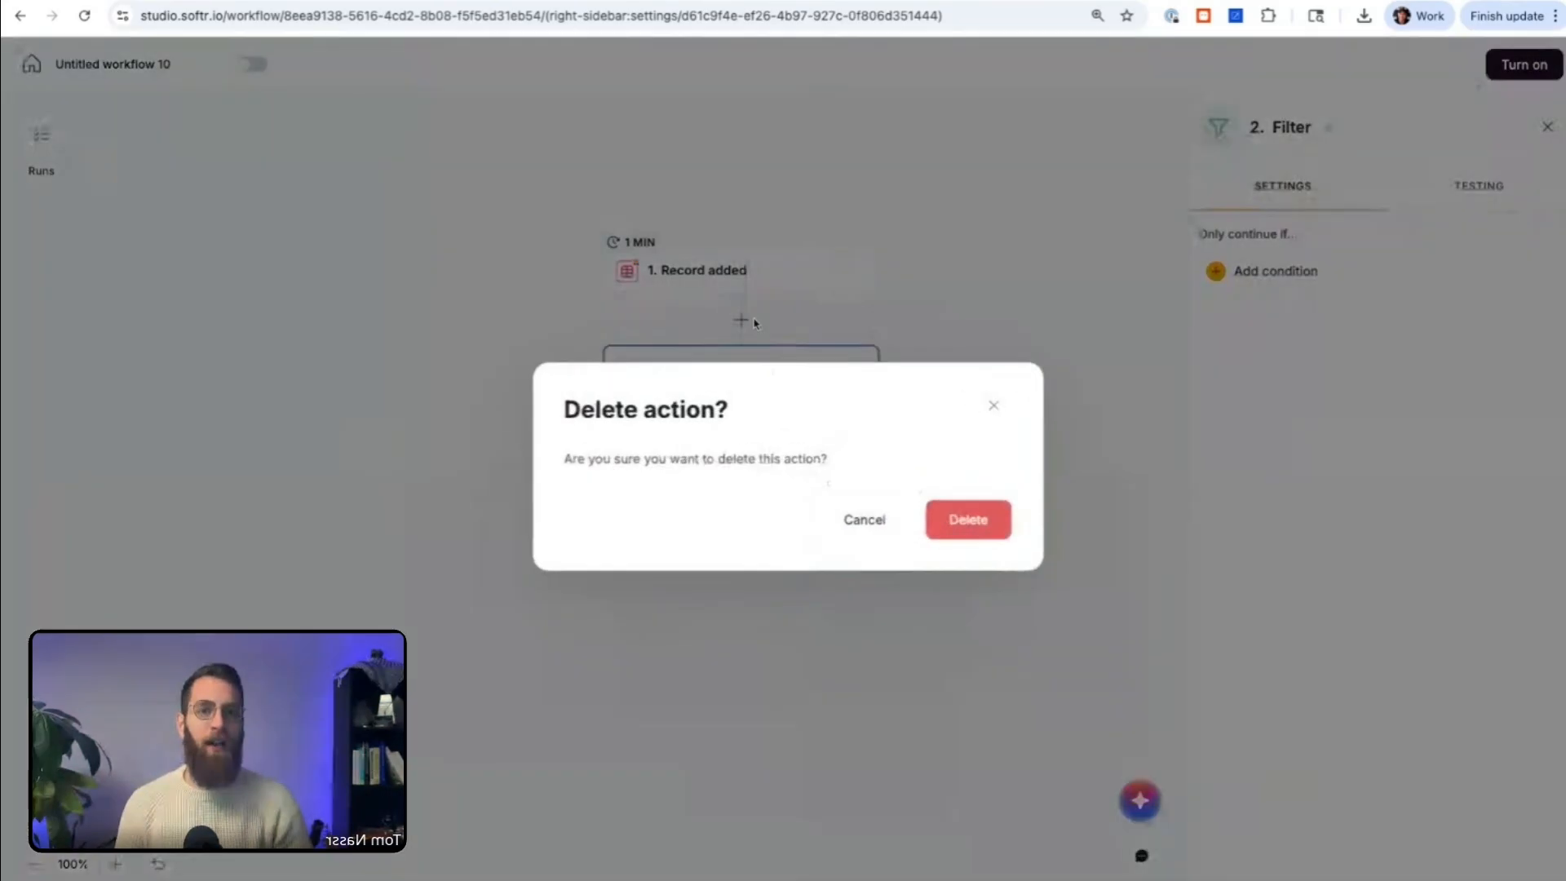
left_click(967, 522)
Step: Check the workflow's run history and view the Record added trigger's settings
left_click(44, 140)
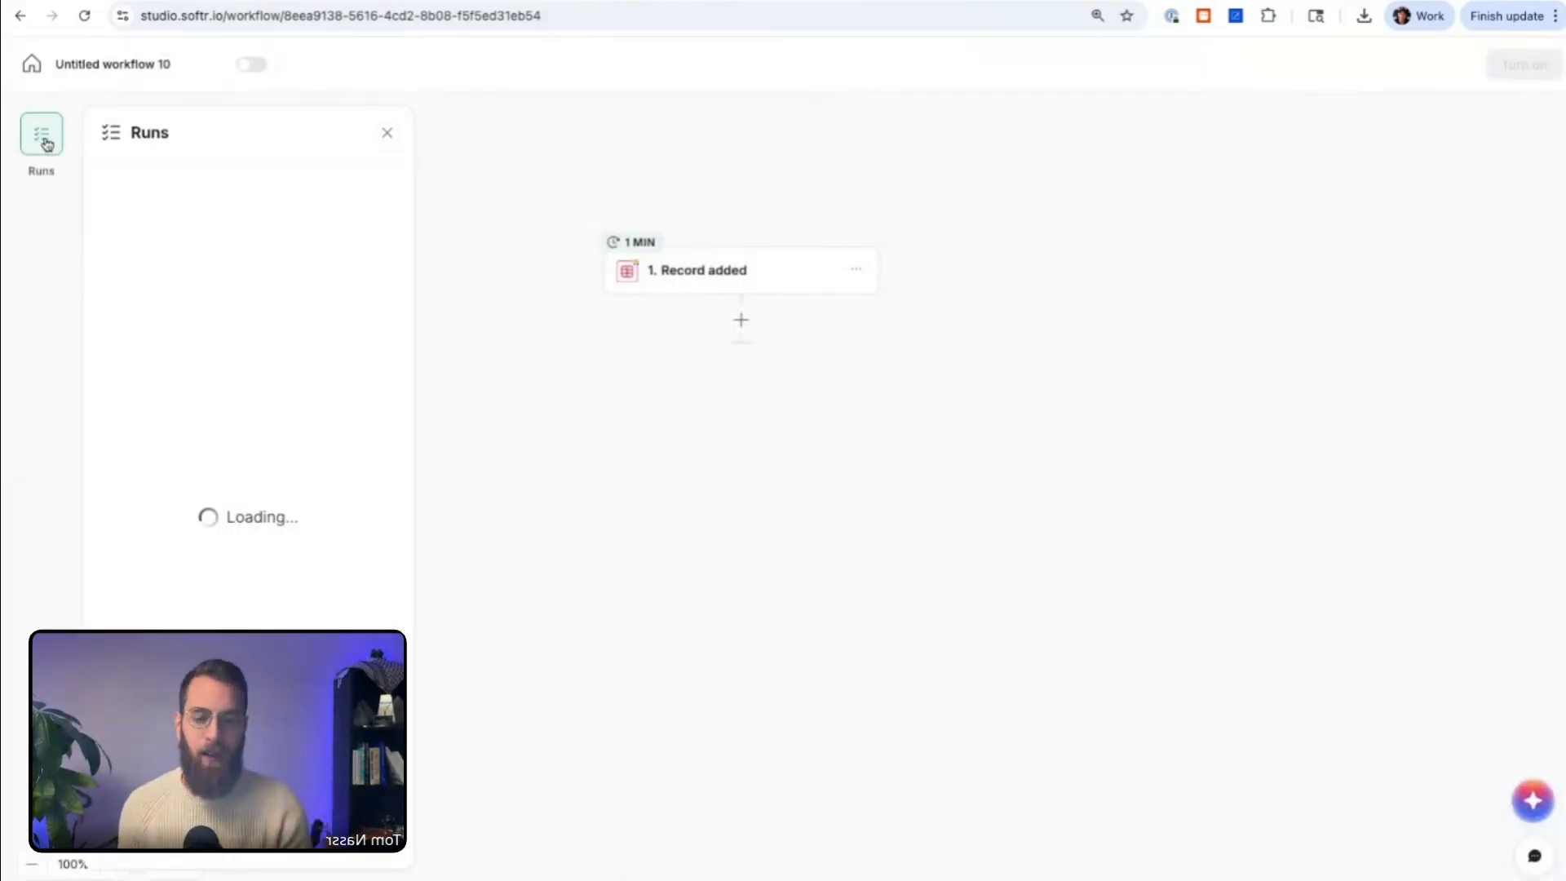
left_click(387, 133)
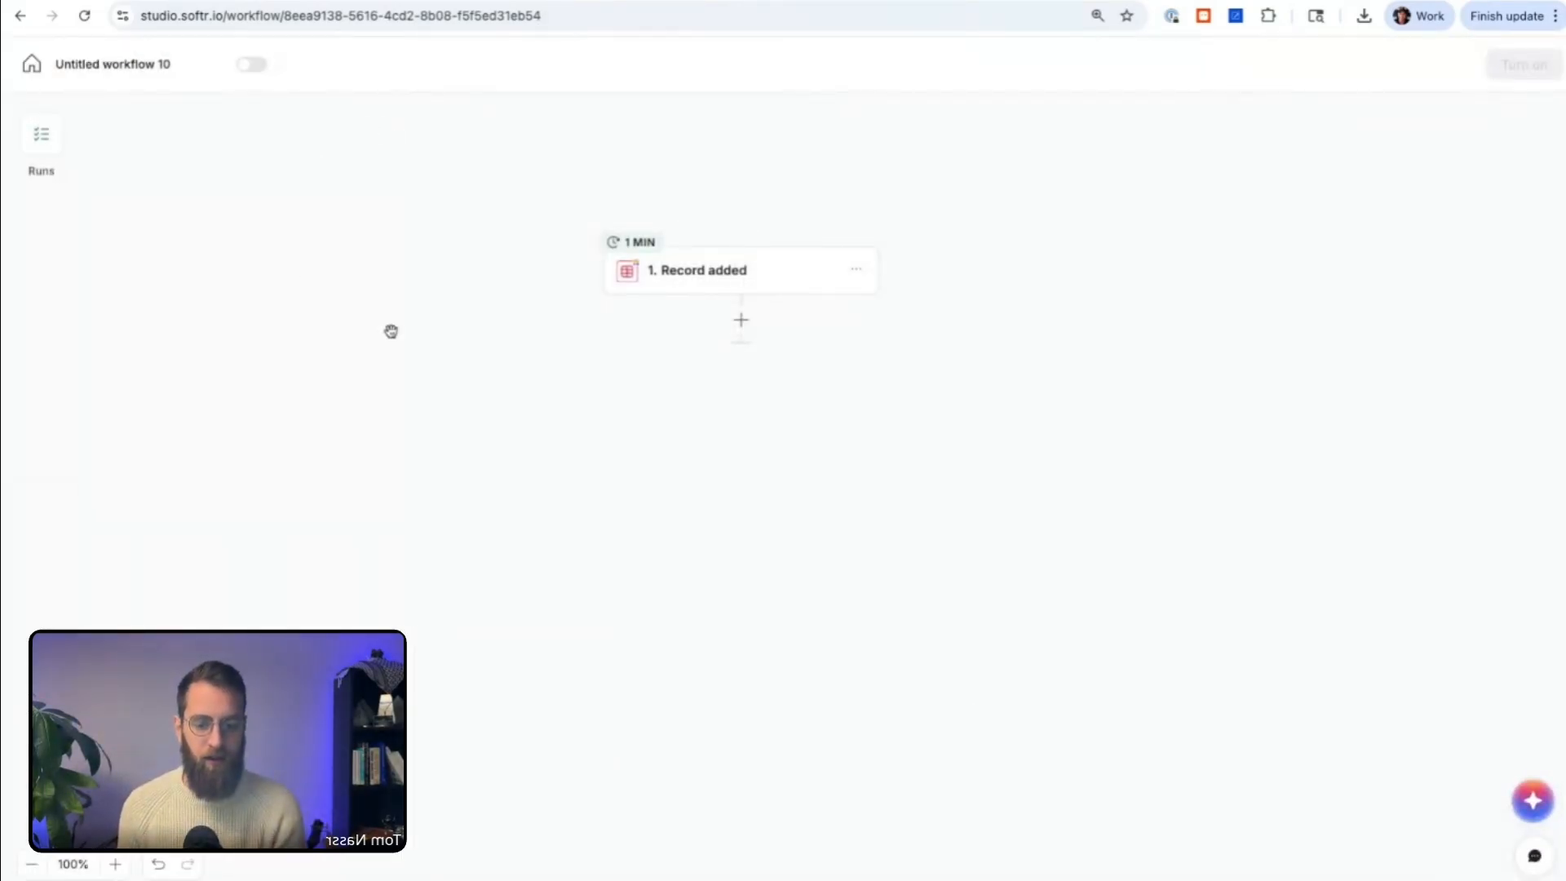
left_click(737, 269)
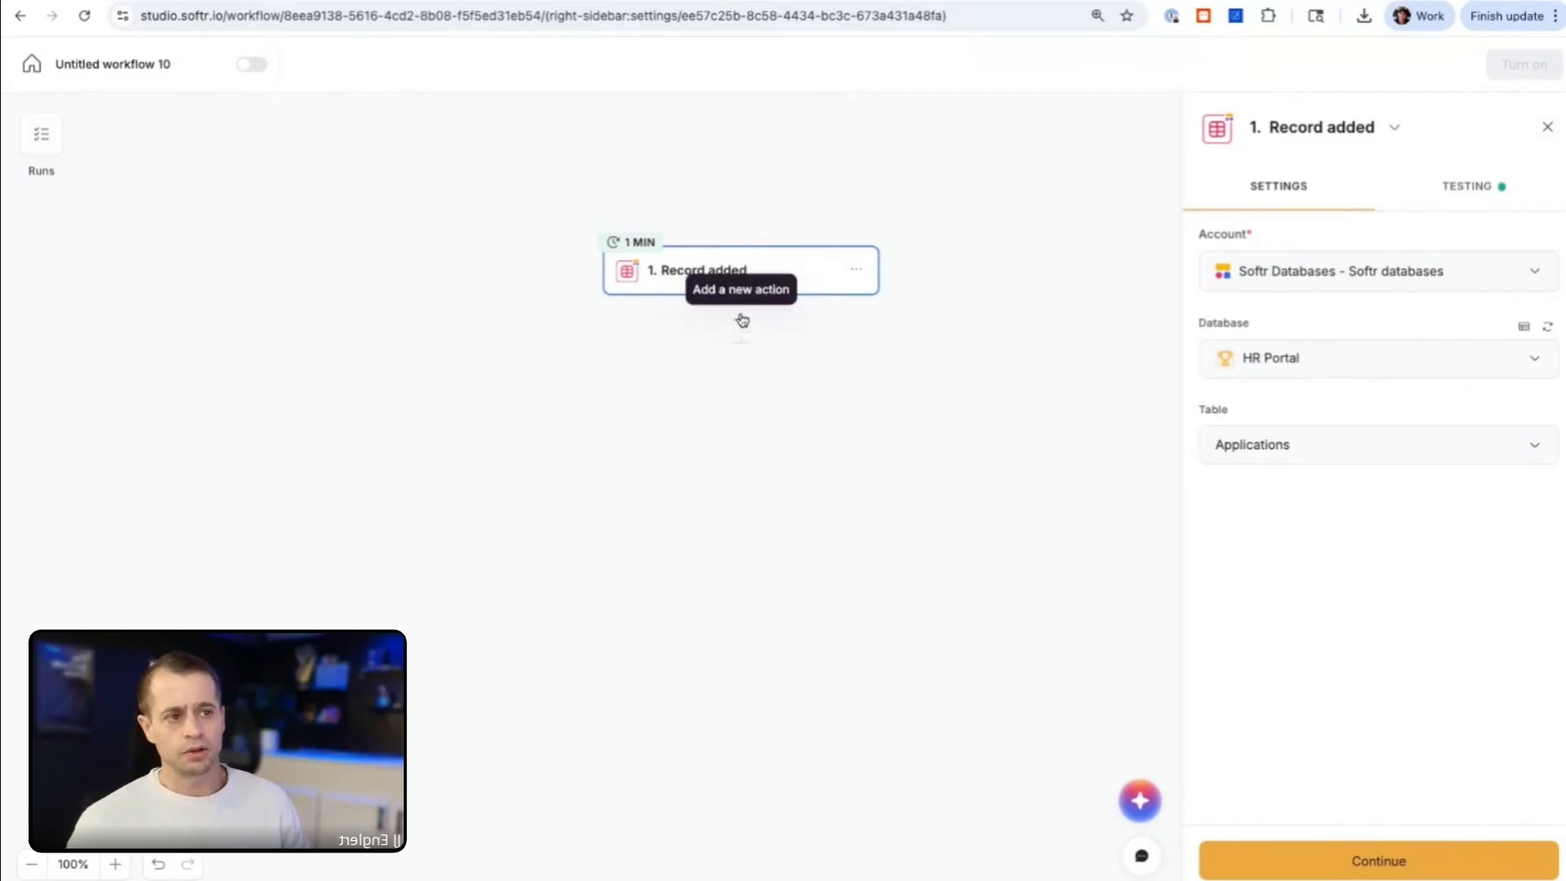
left_click(43, 135)
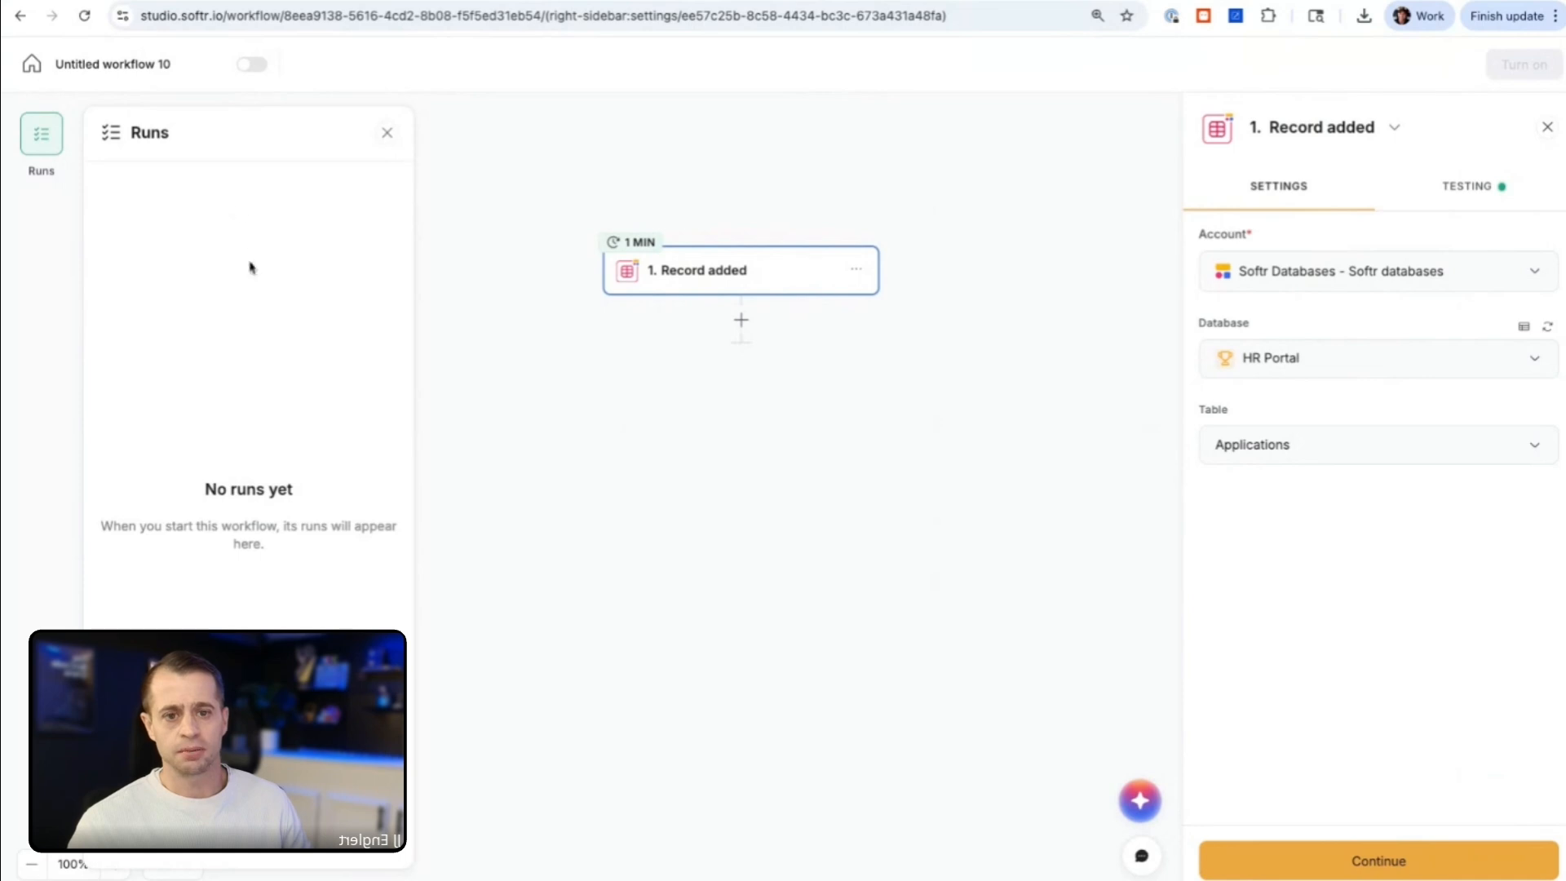
left_click(387, 133)
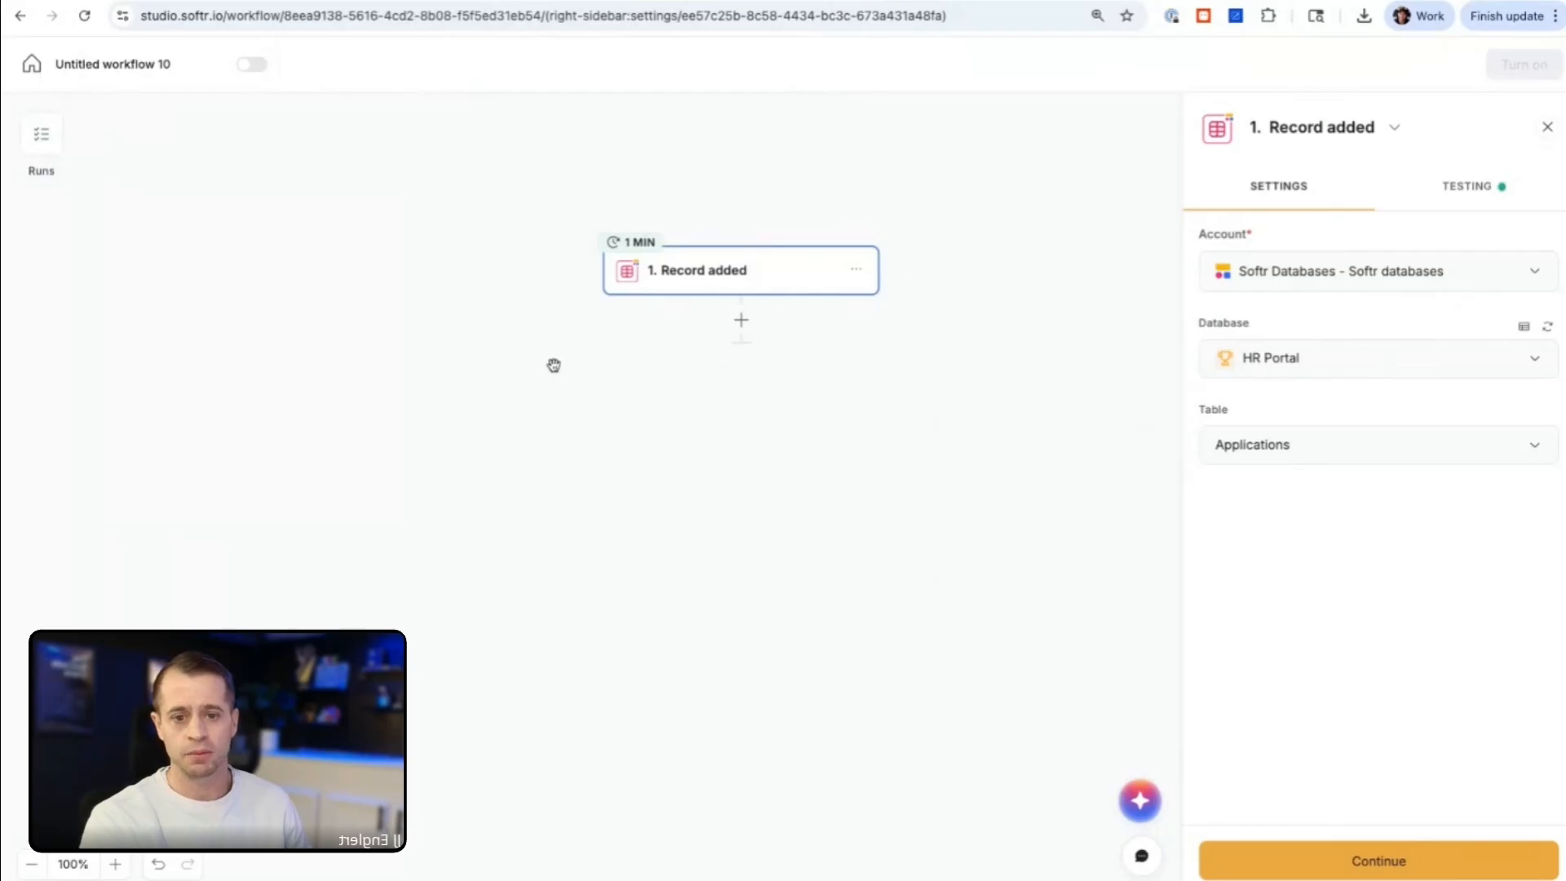
Step: Add a Gmail Send email action after the Record added trigger and select the connected Gmail account
left_click(741, 329)
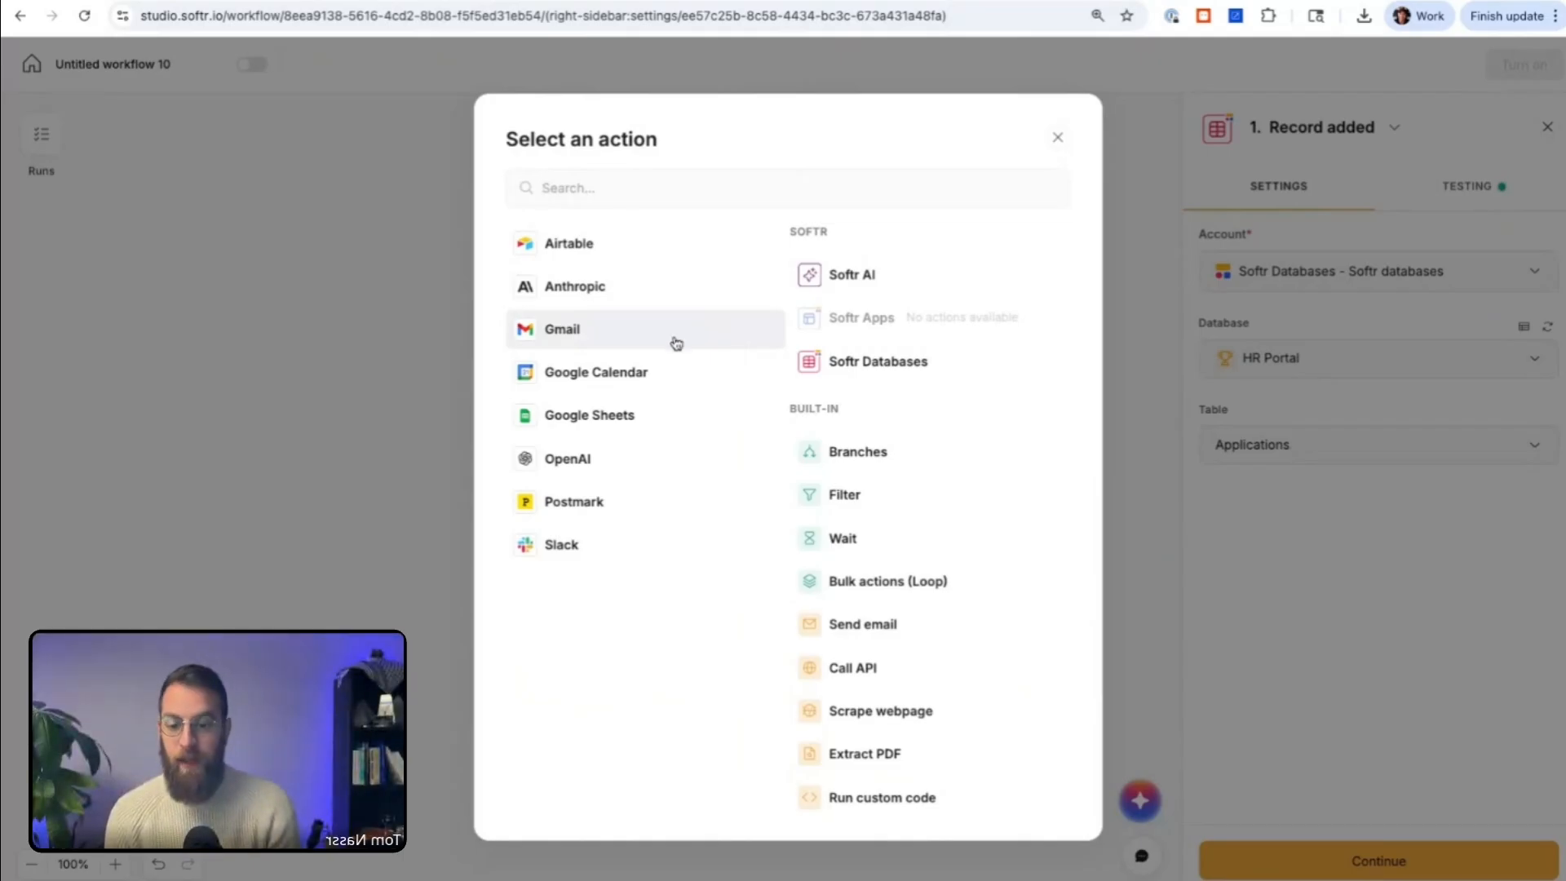
left_click(584, 346)
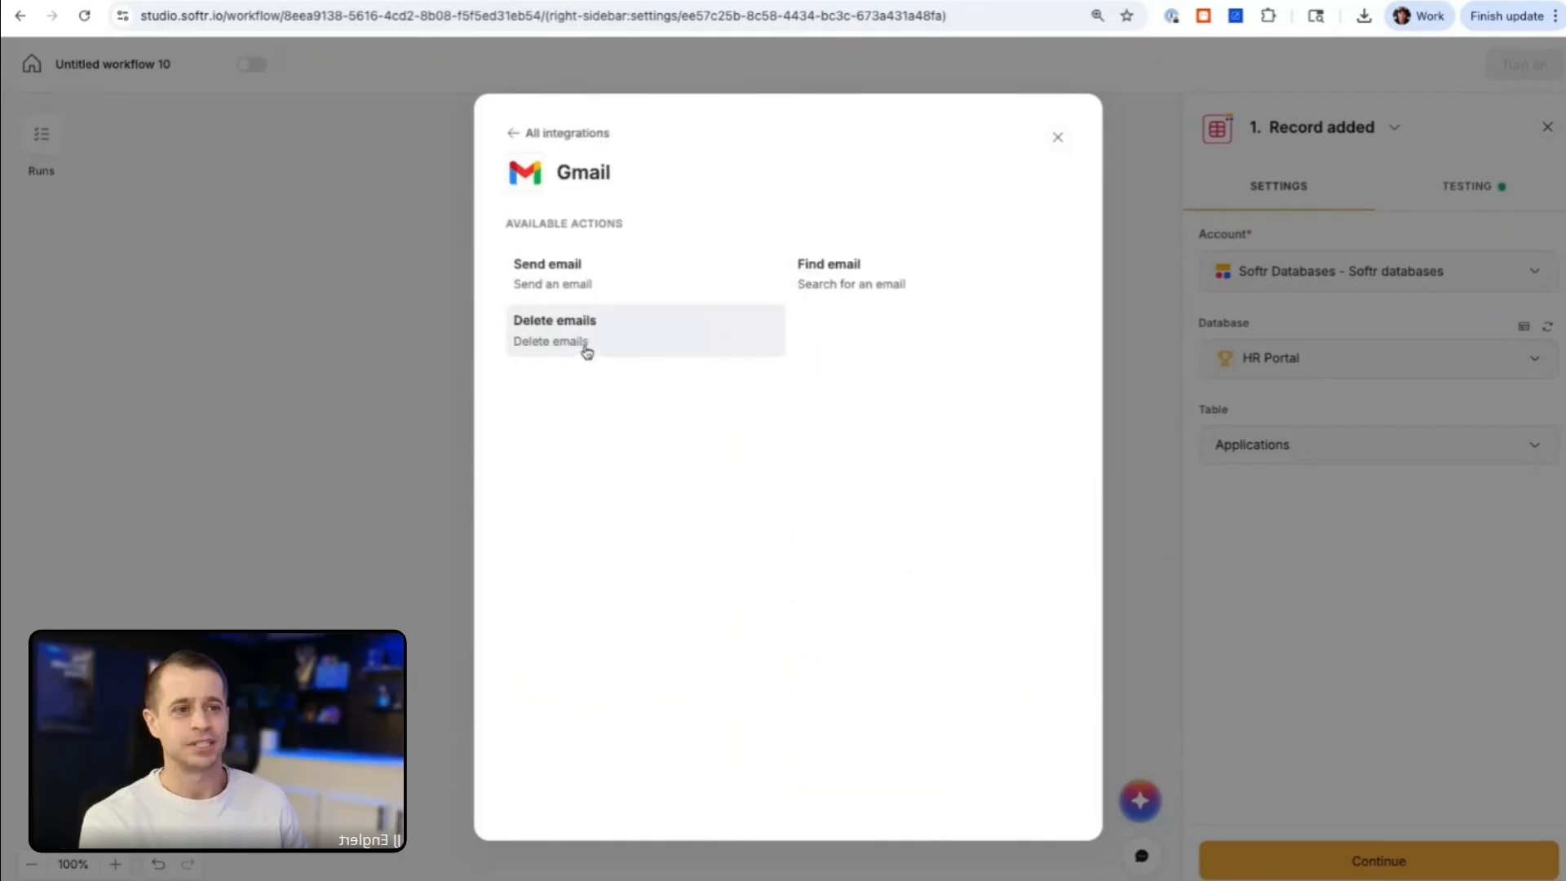
left_click(604, 274)
left_click(1300, 270)
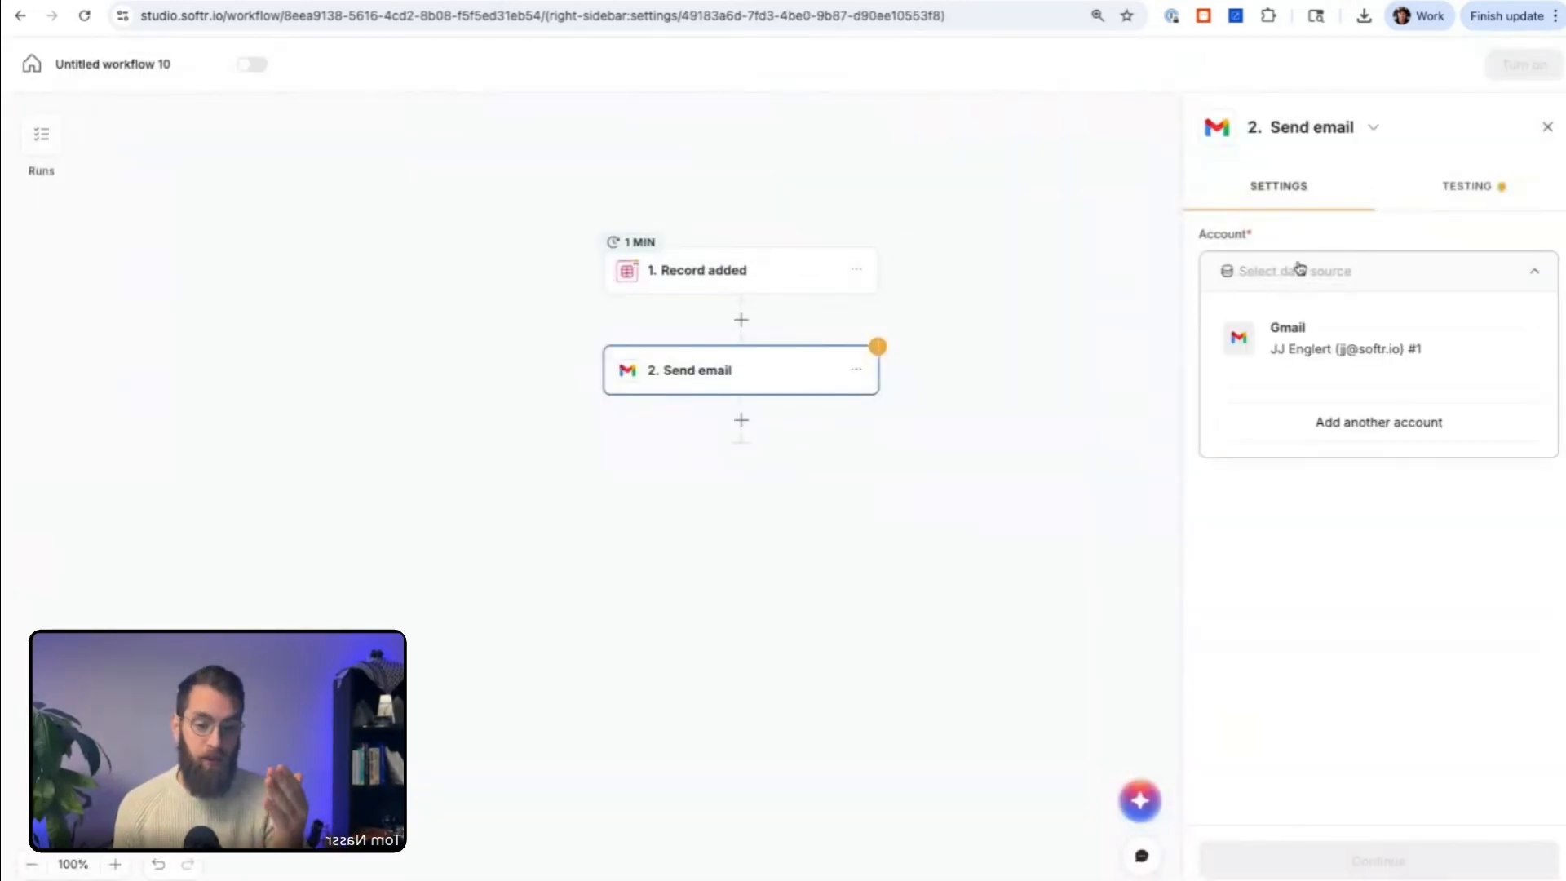
left_click(1315, 339)
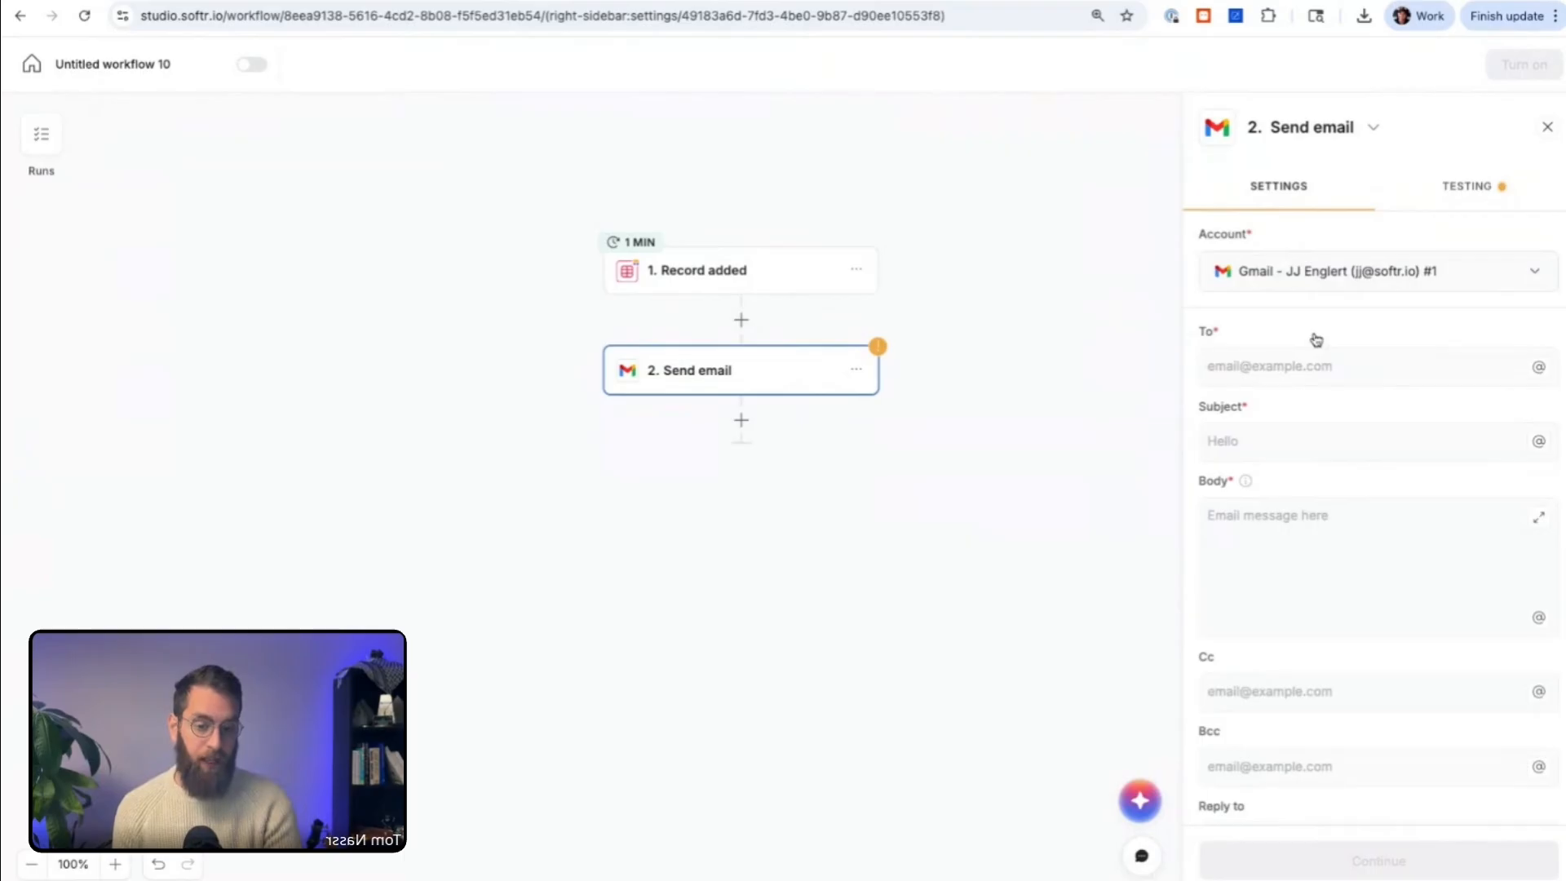
left_click(1270, 369)
scroll(1262, 329, "down", 1)
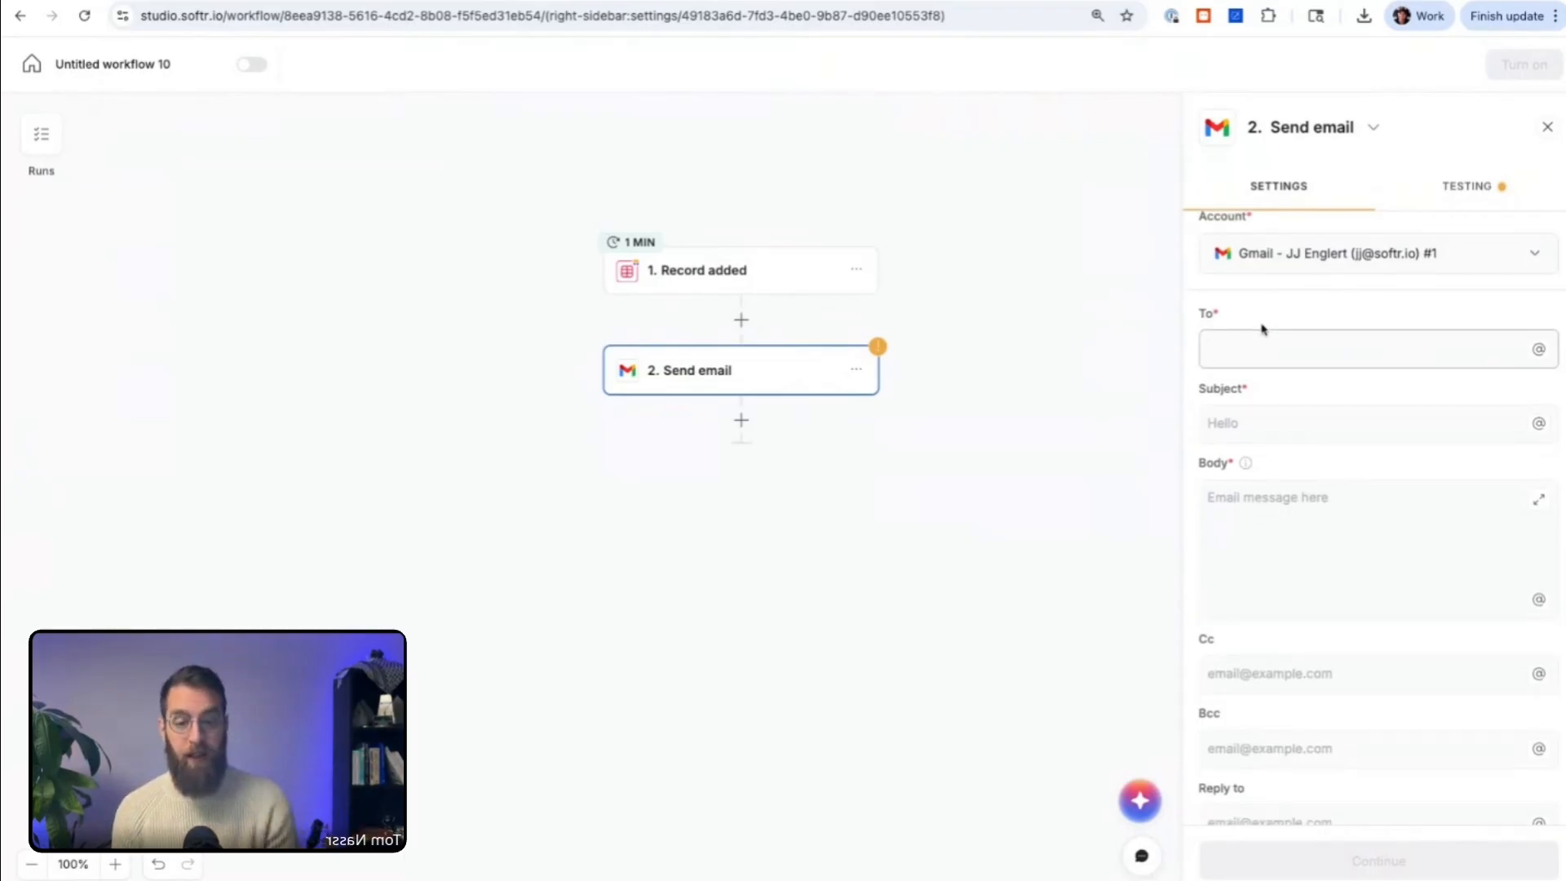
scroll(1261, 329, "up", 1)
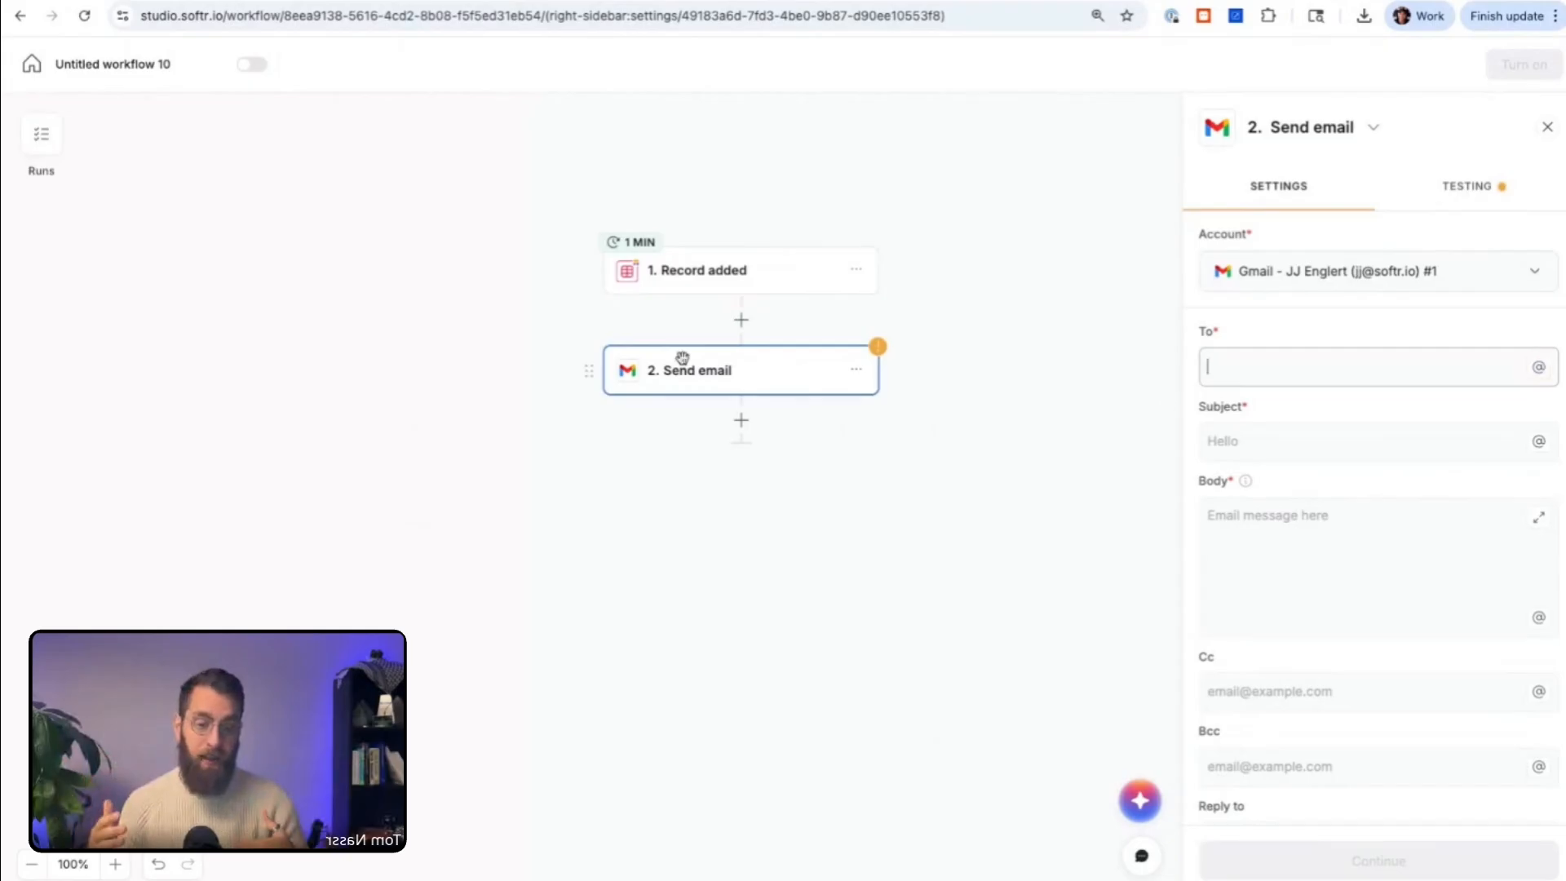
Step: Examine the Record added trigger's test results, down to the sample value of the Email field
left_click(730, 286)
left_click(1480, 189)
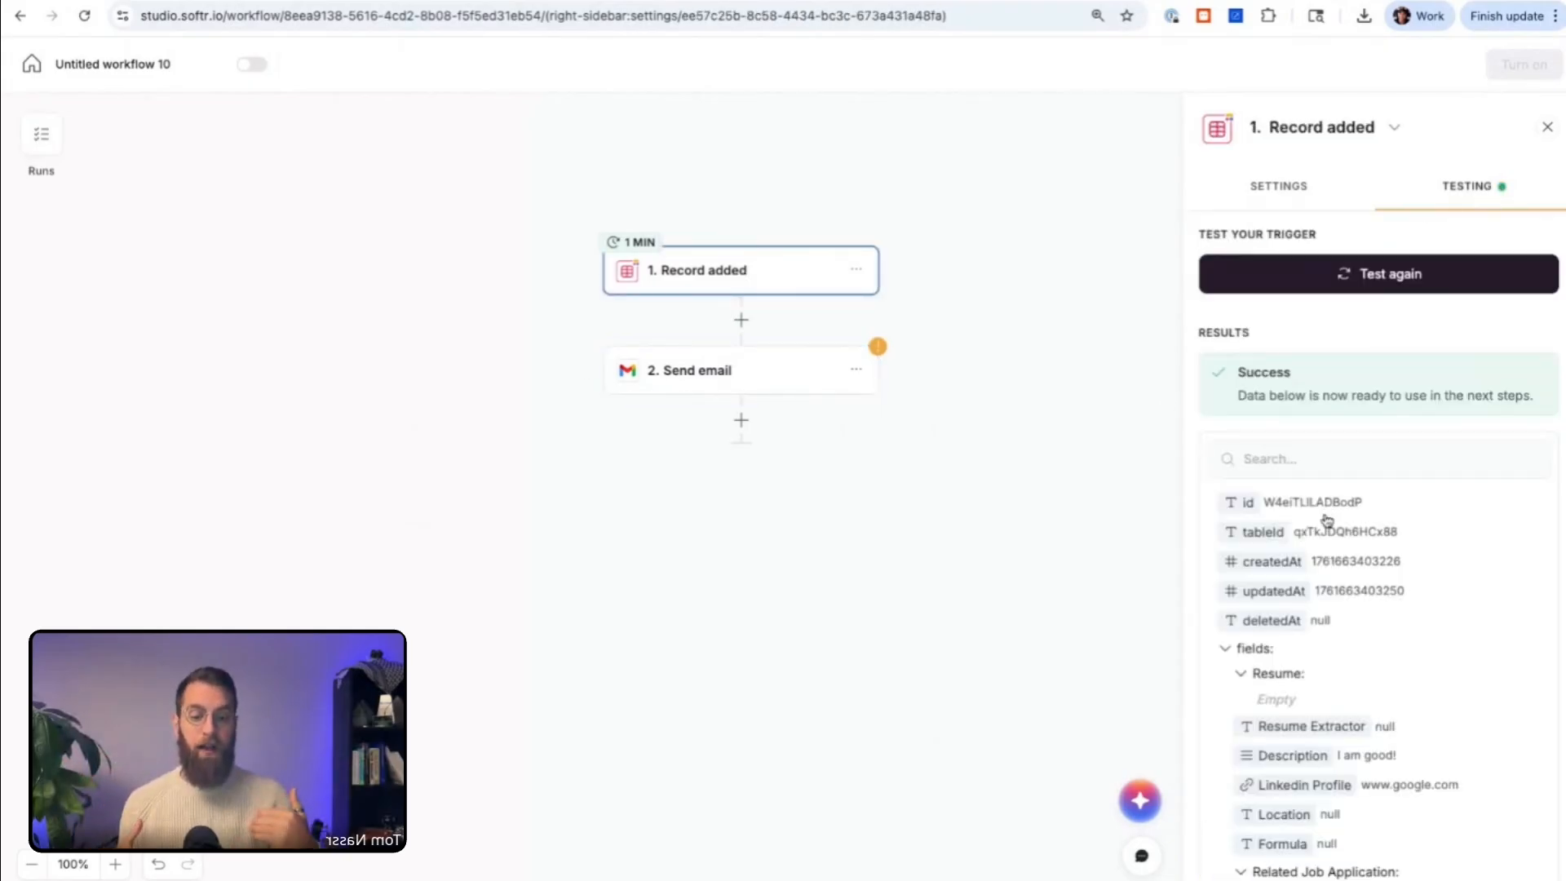
scroll(1325, 520, "down", 5)
scroll(1327, 520, "down", 2)
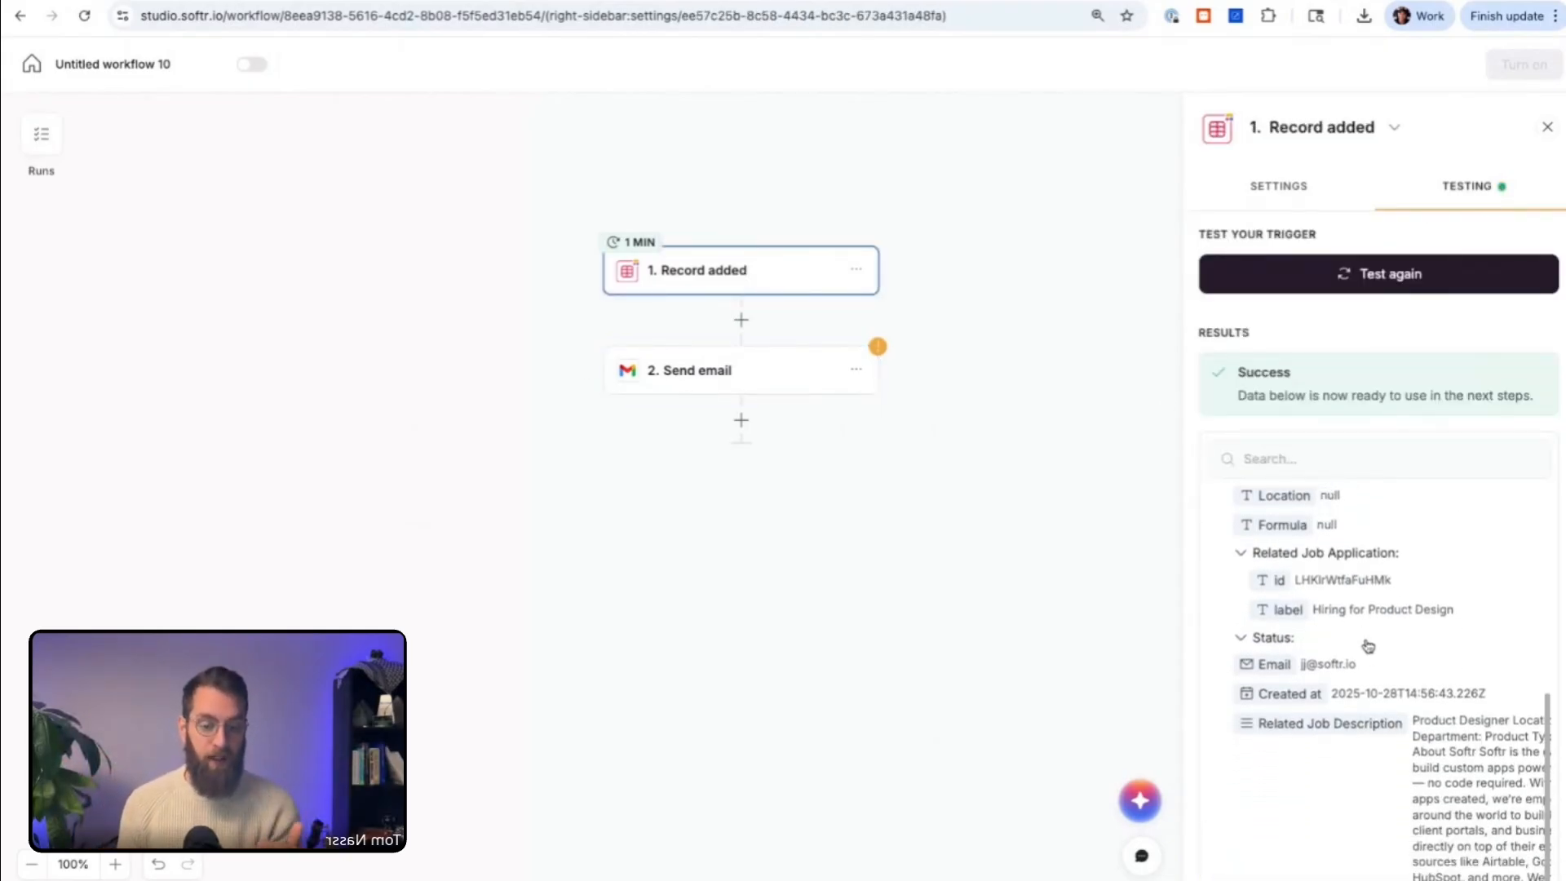
triple_click(1366, 675)
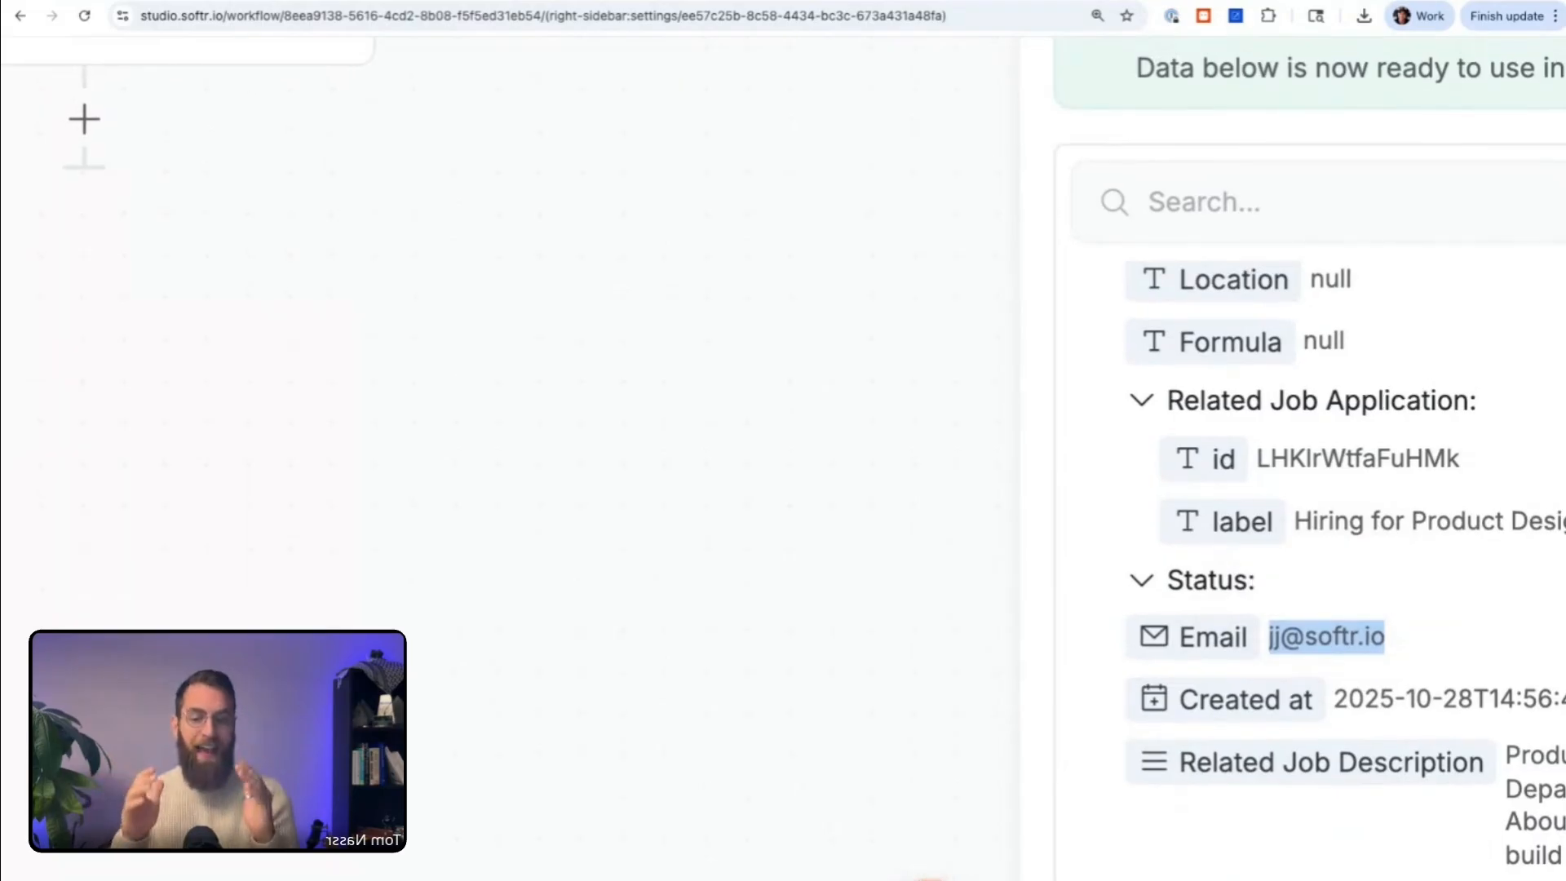
Step: Set the Send email recipient to the Email field of the Record added trigger
left_click(796, 386)
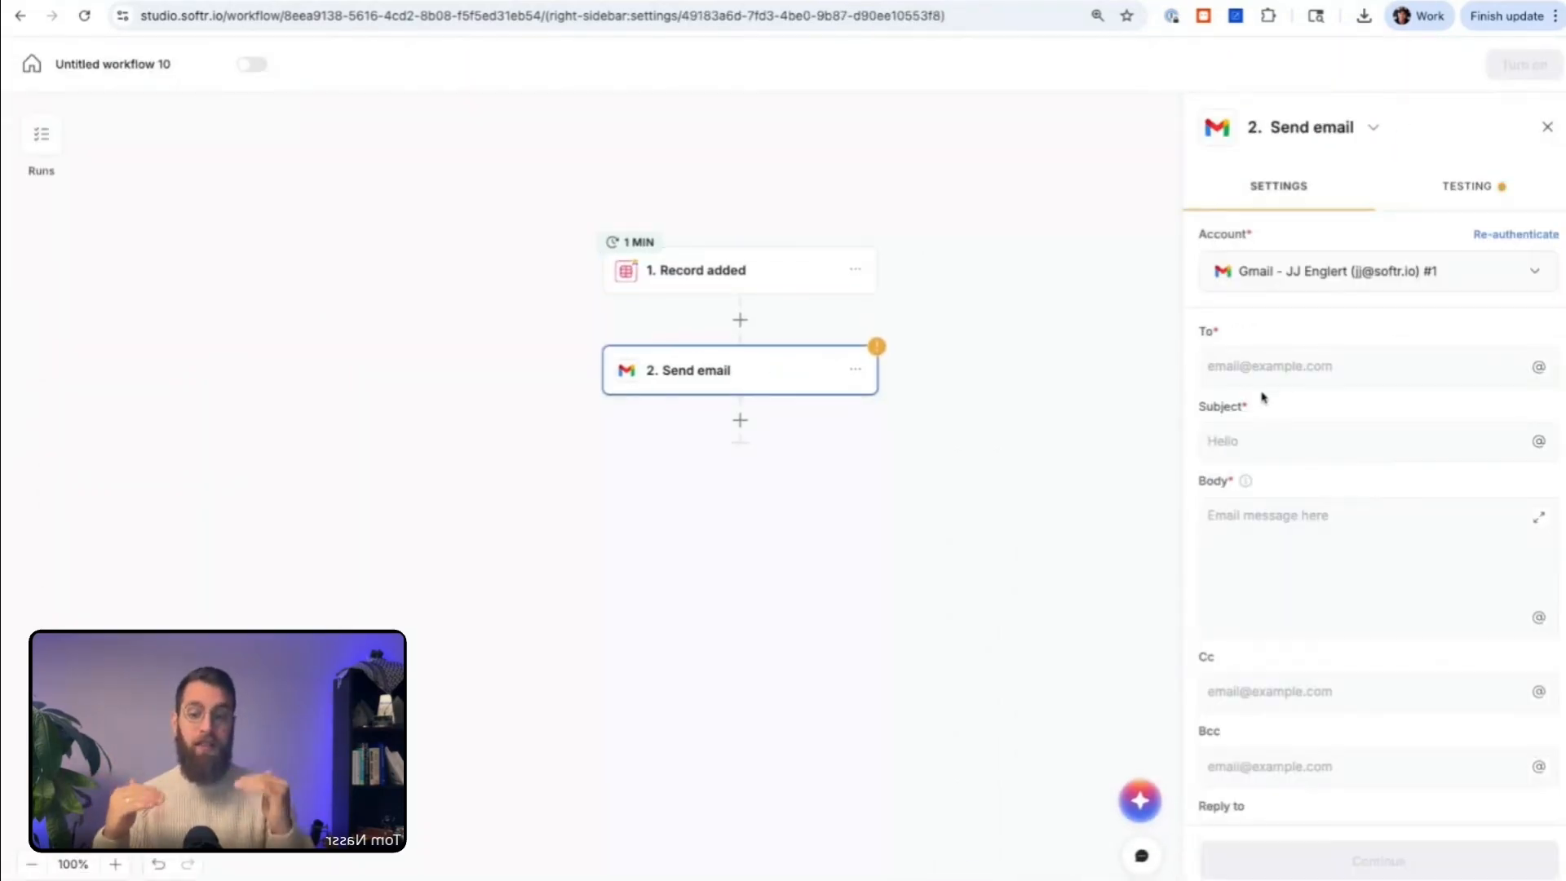
left_click(1297, 375)
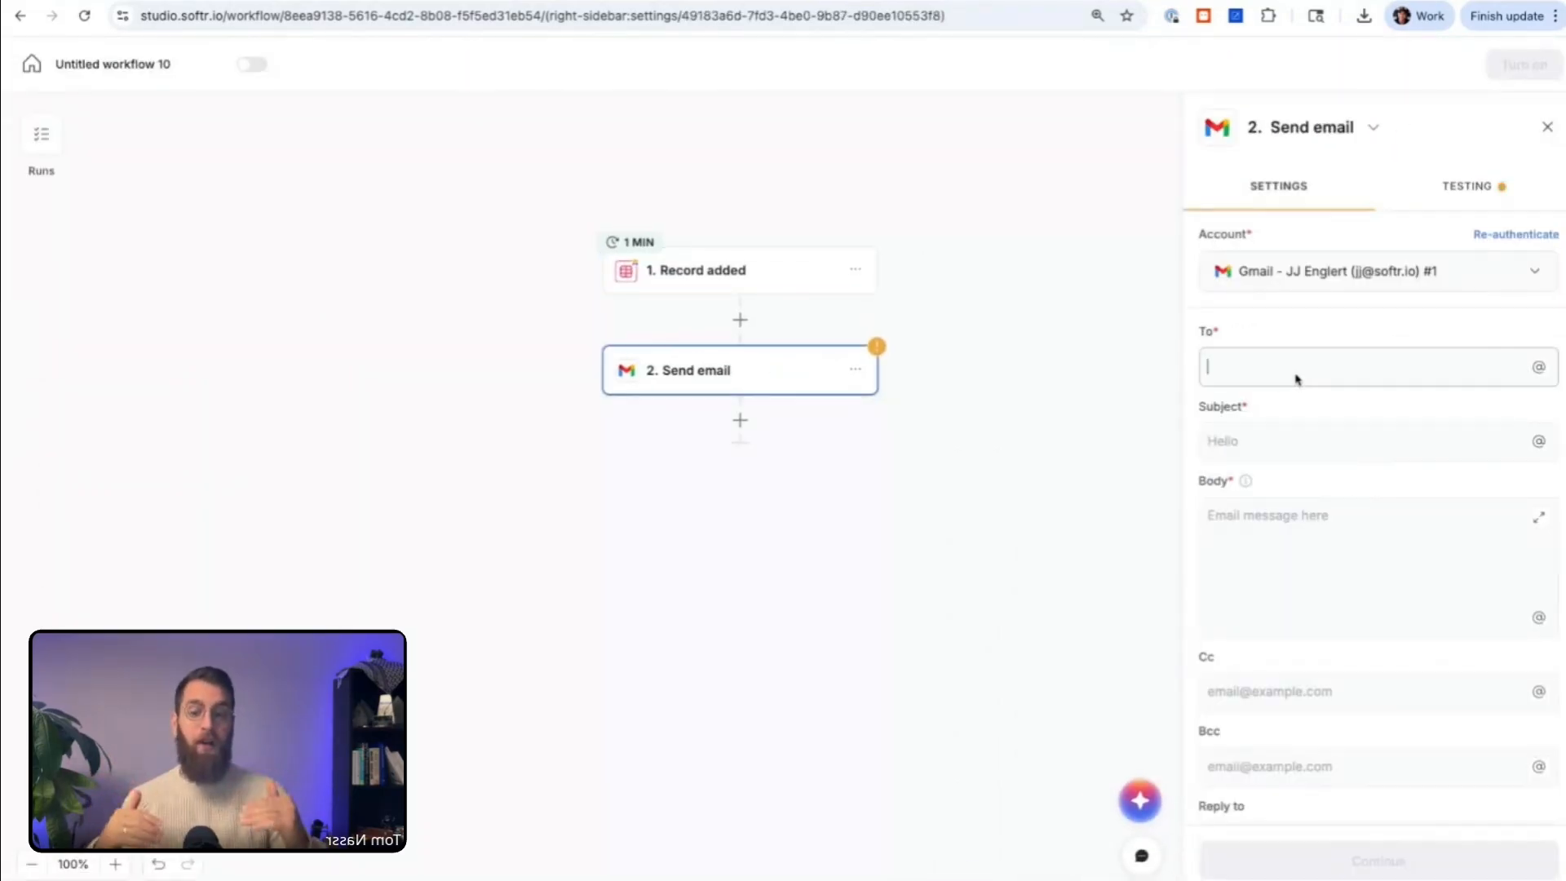
type("@")
left_click(1292, 521)
type("email")
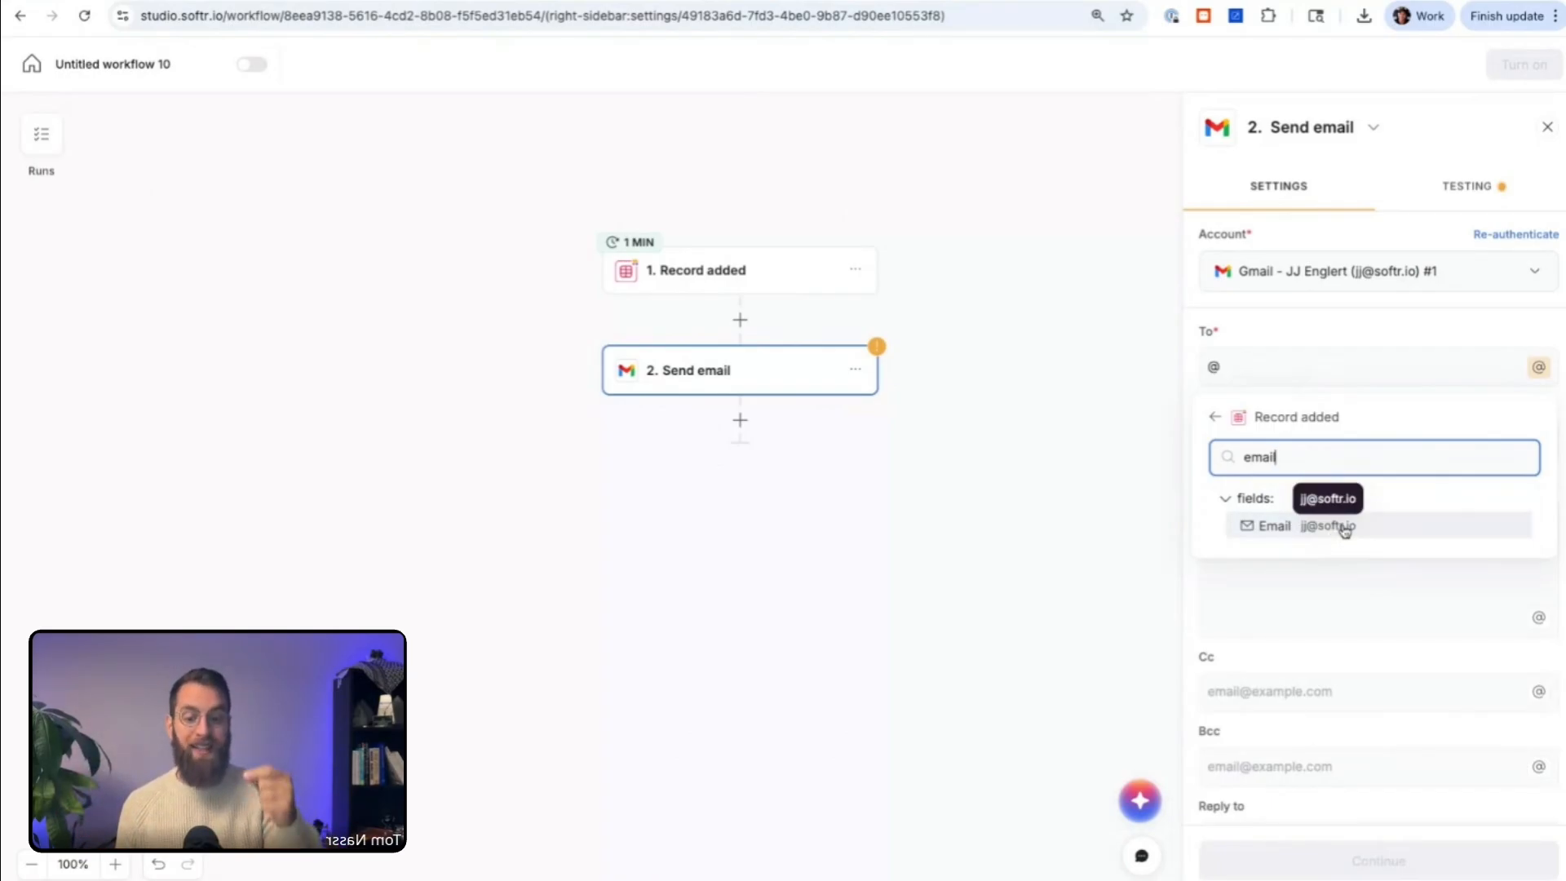
left_click(1328, 525)
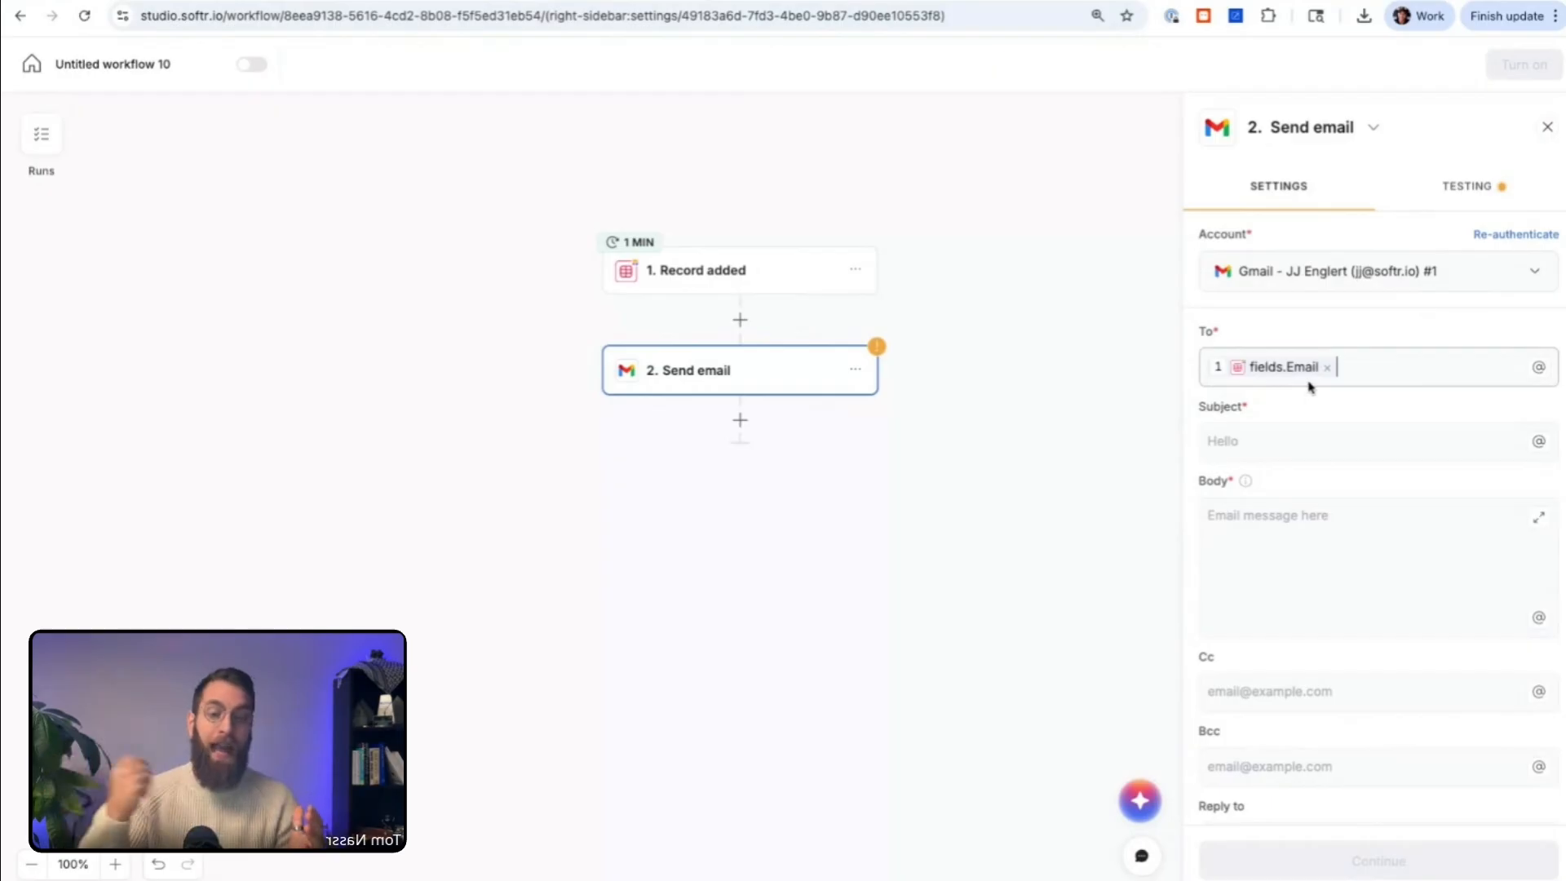
left_click(1, 643)
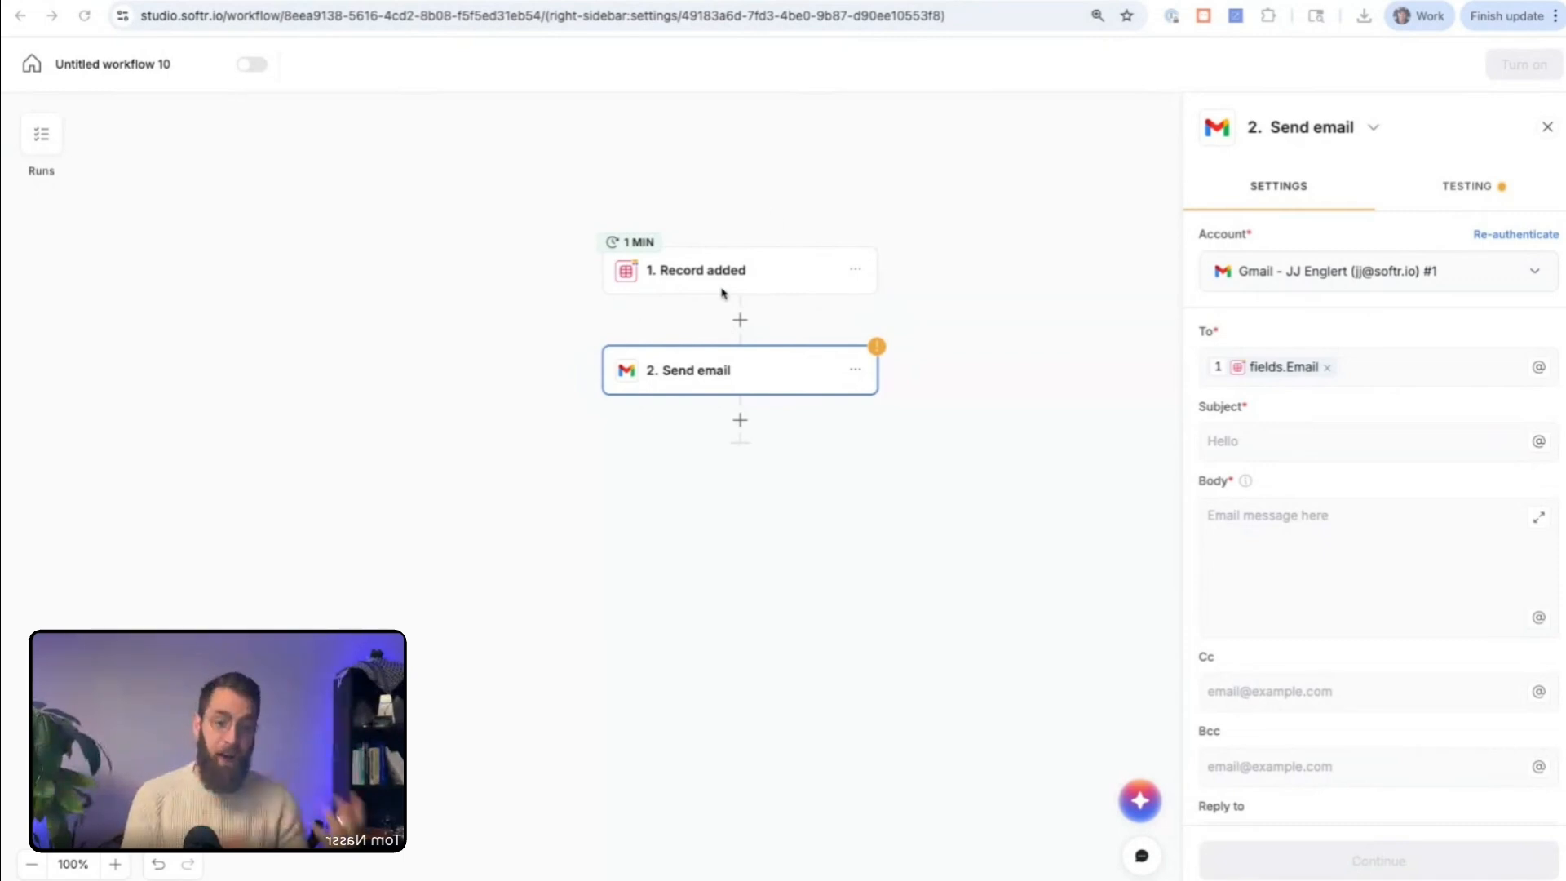
Step: Enter "Thanks for applying," as the subject of the Send email action
left_click(1262, 432)
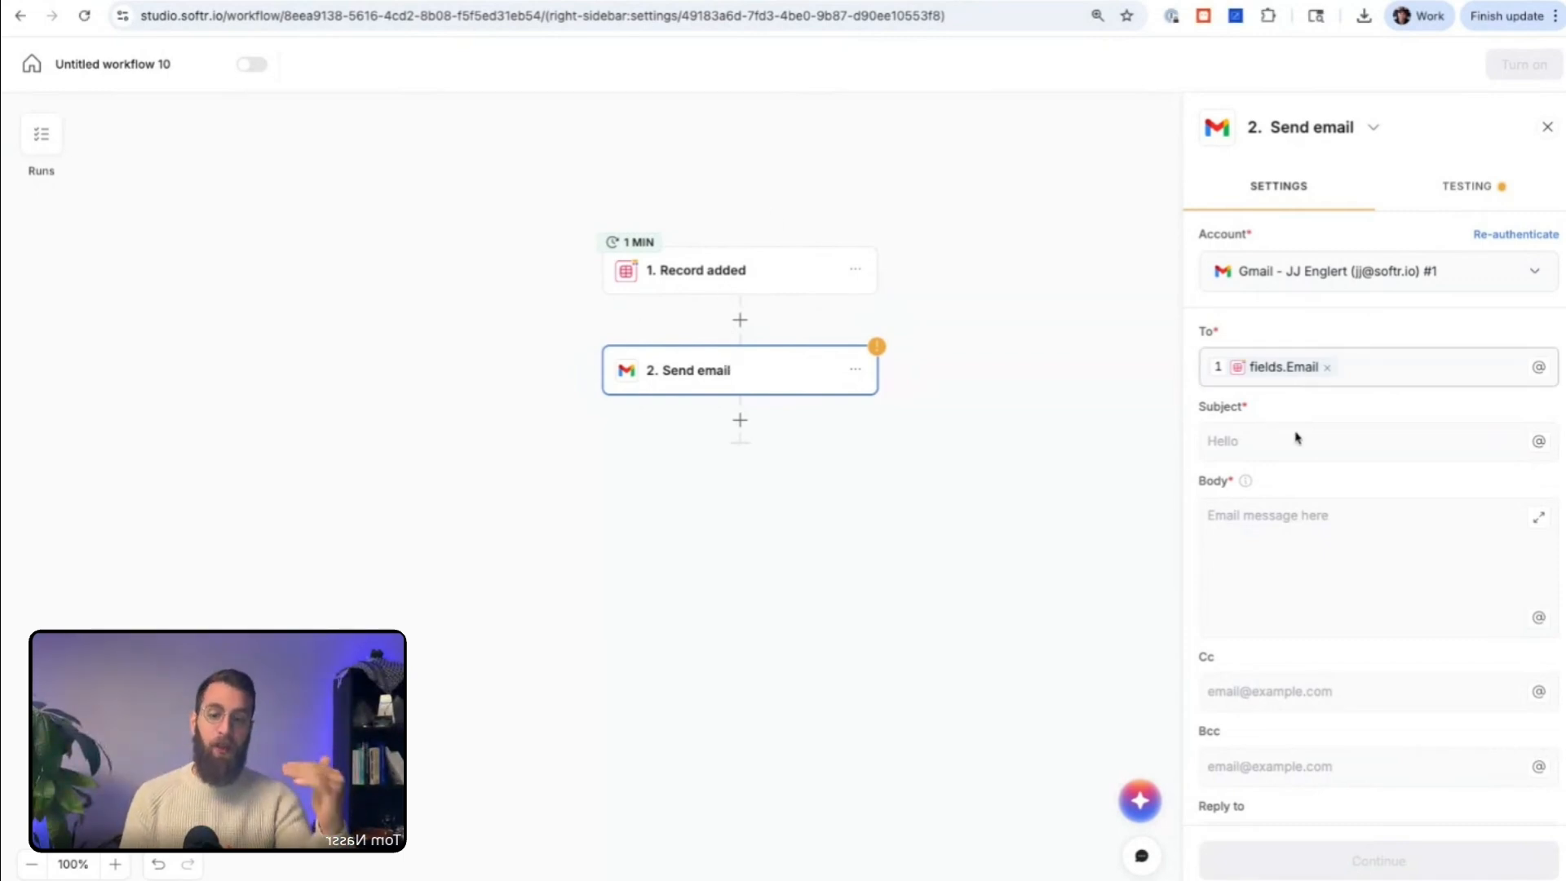
left_click(1277, 445)
type("T")
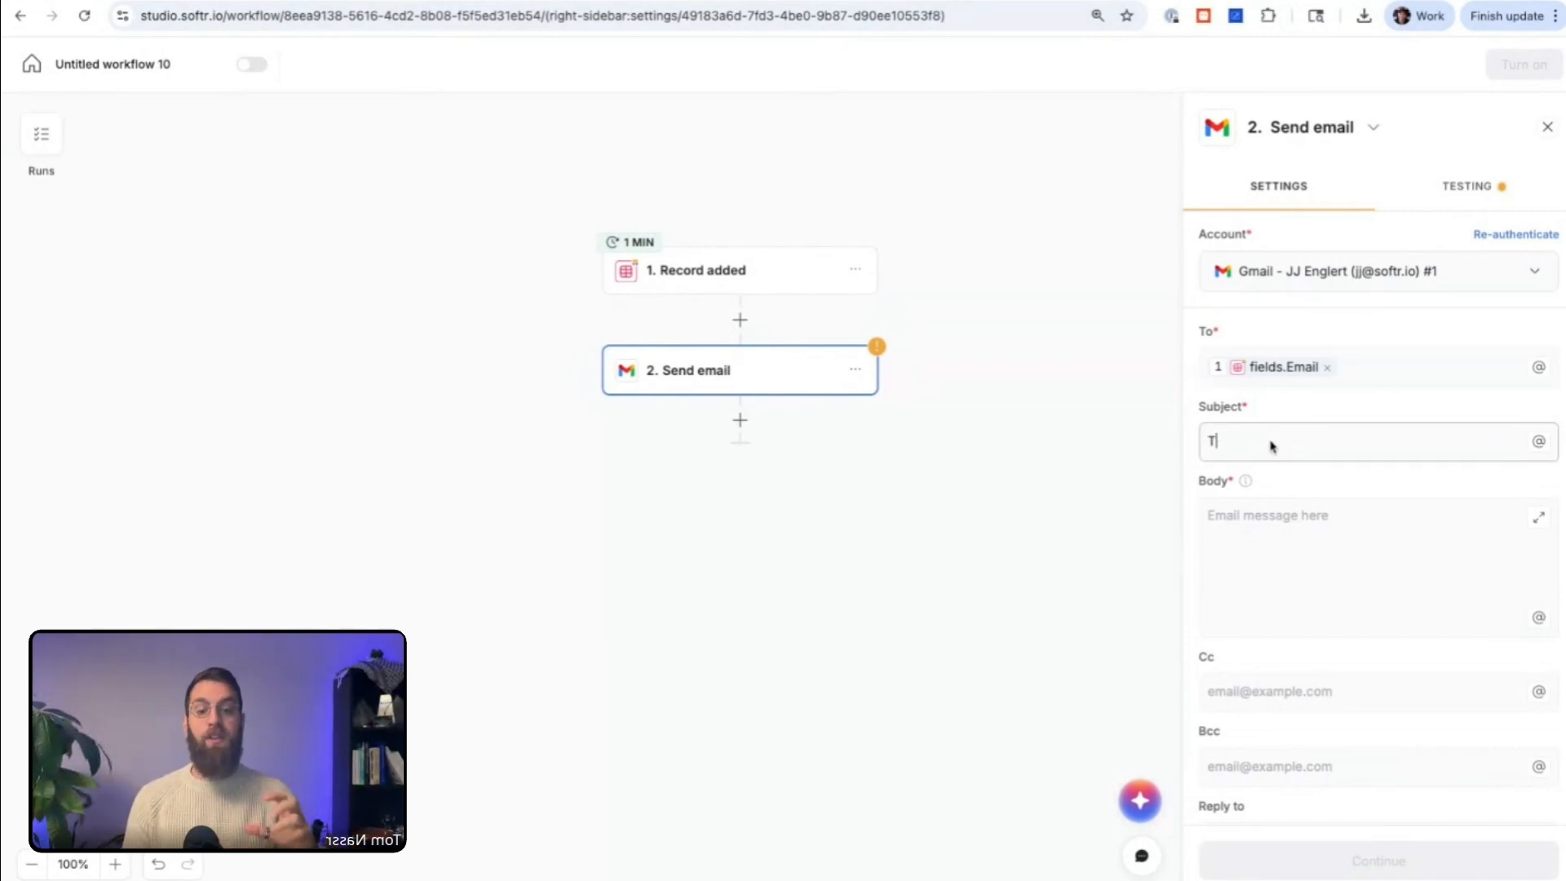
type("hanks for")
key("ctrl+a")
type("Thanks for ")
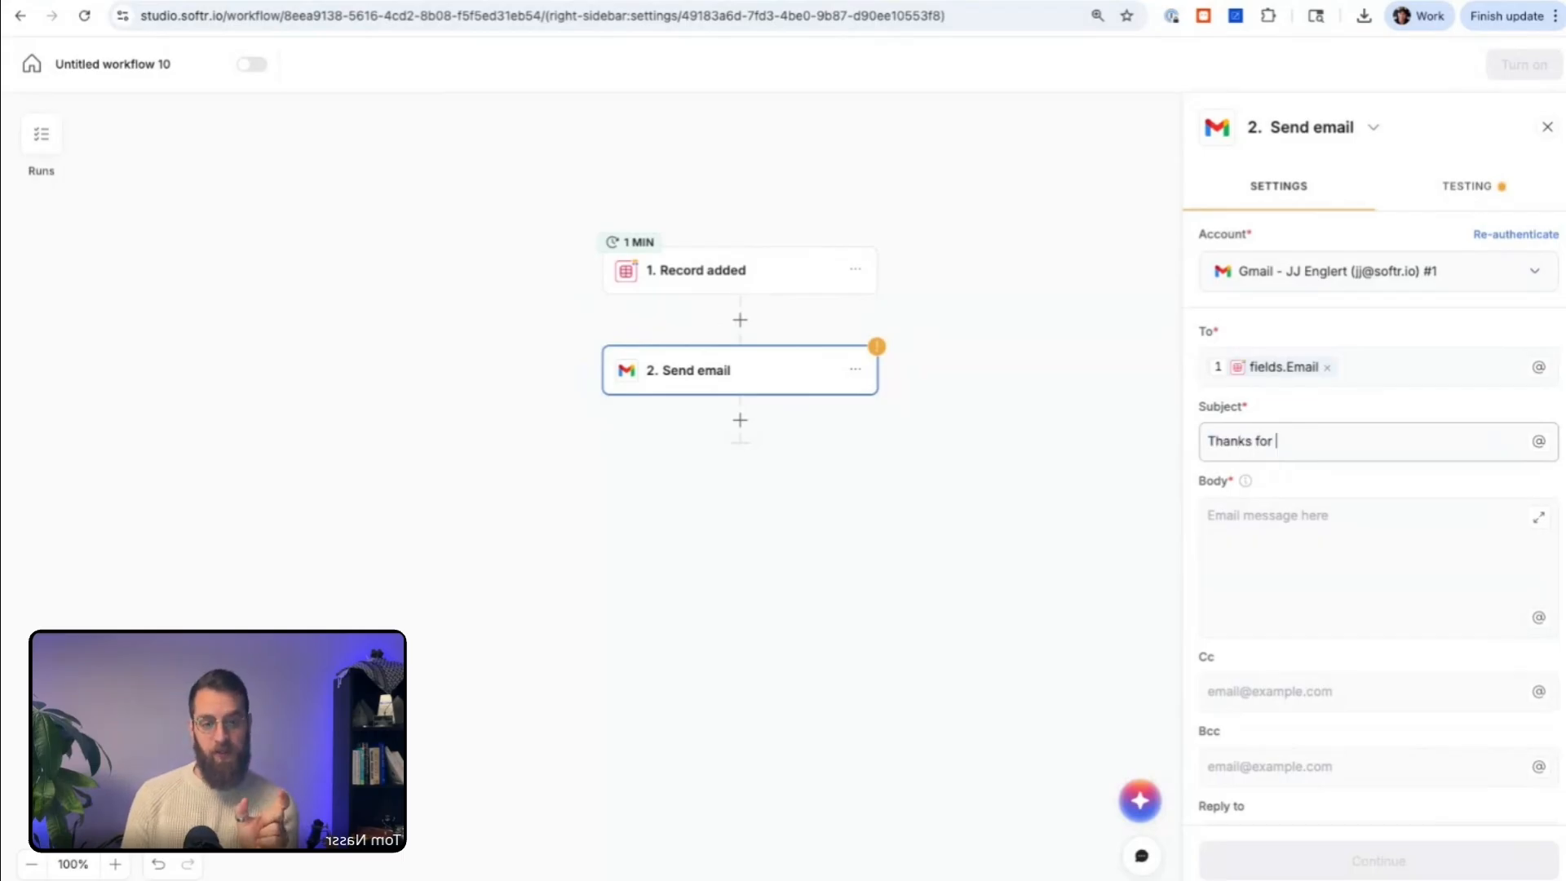
type("applying,")
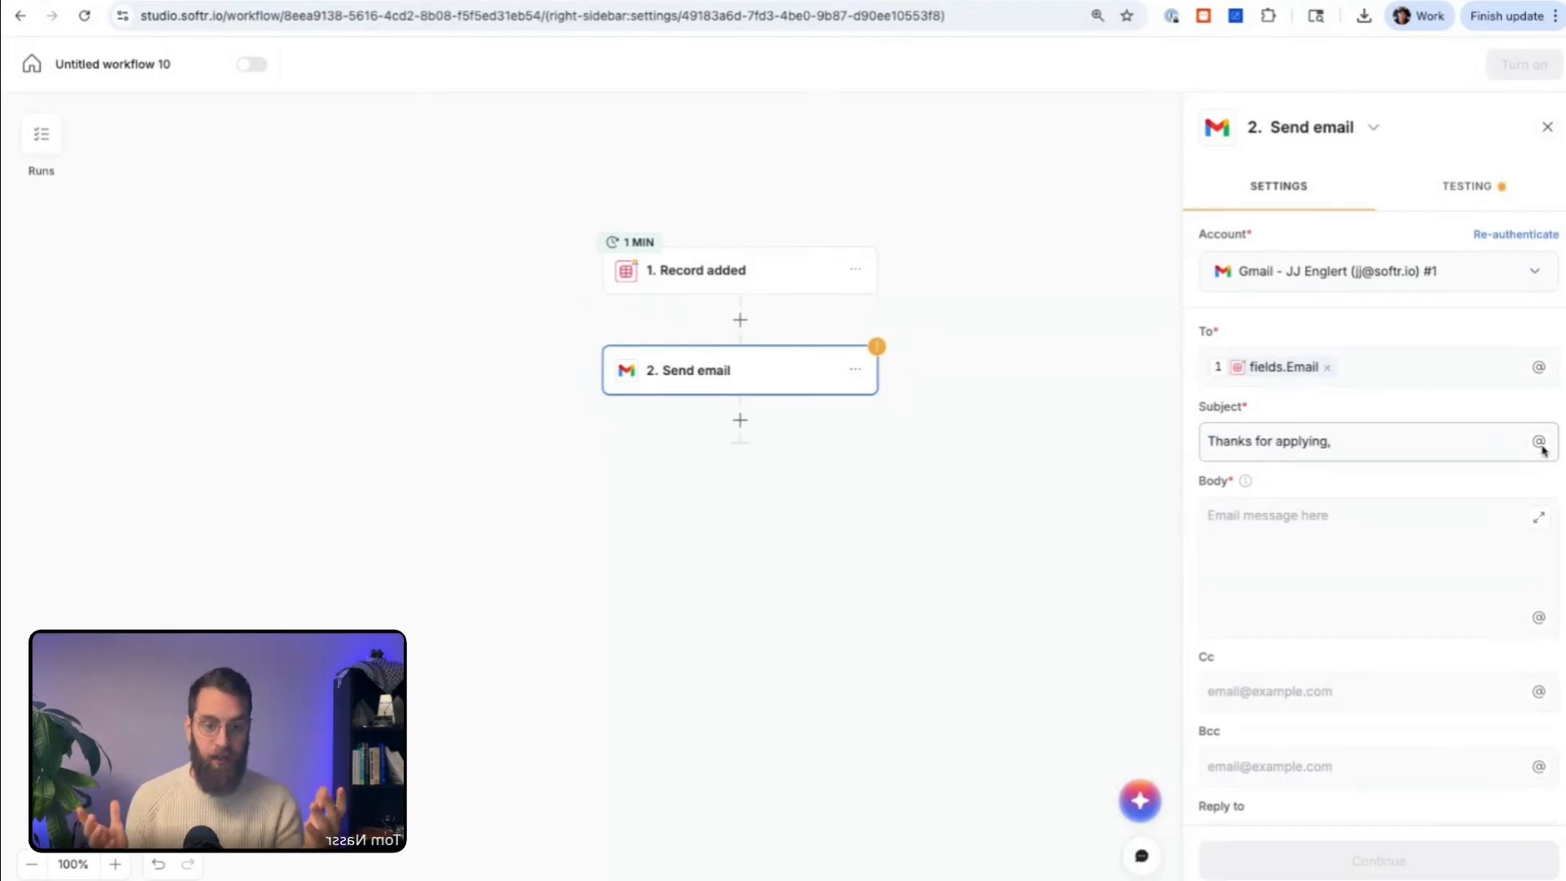
Step: Complete the subject after "Thanks for applying, " with the Record added trigger's Name field and an exclamation mark
key("BackSpace")
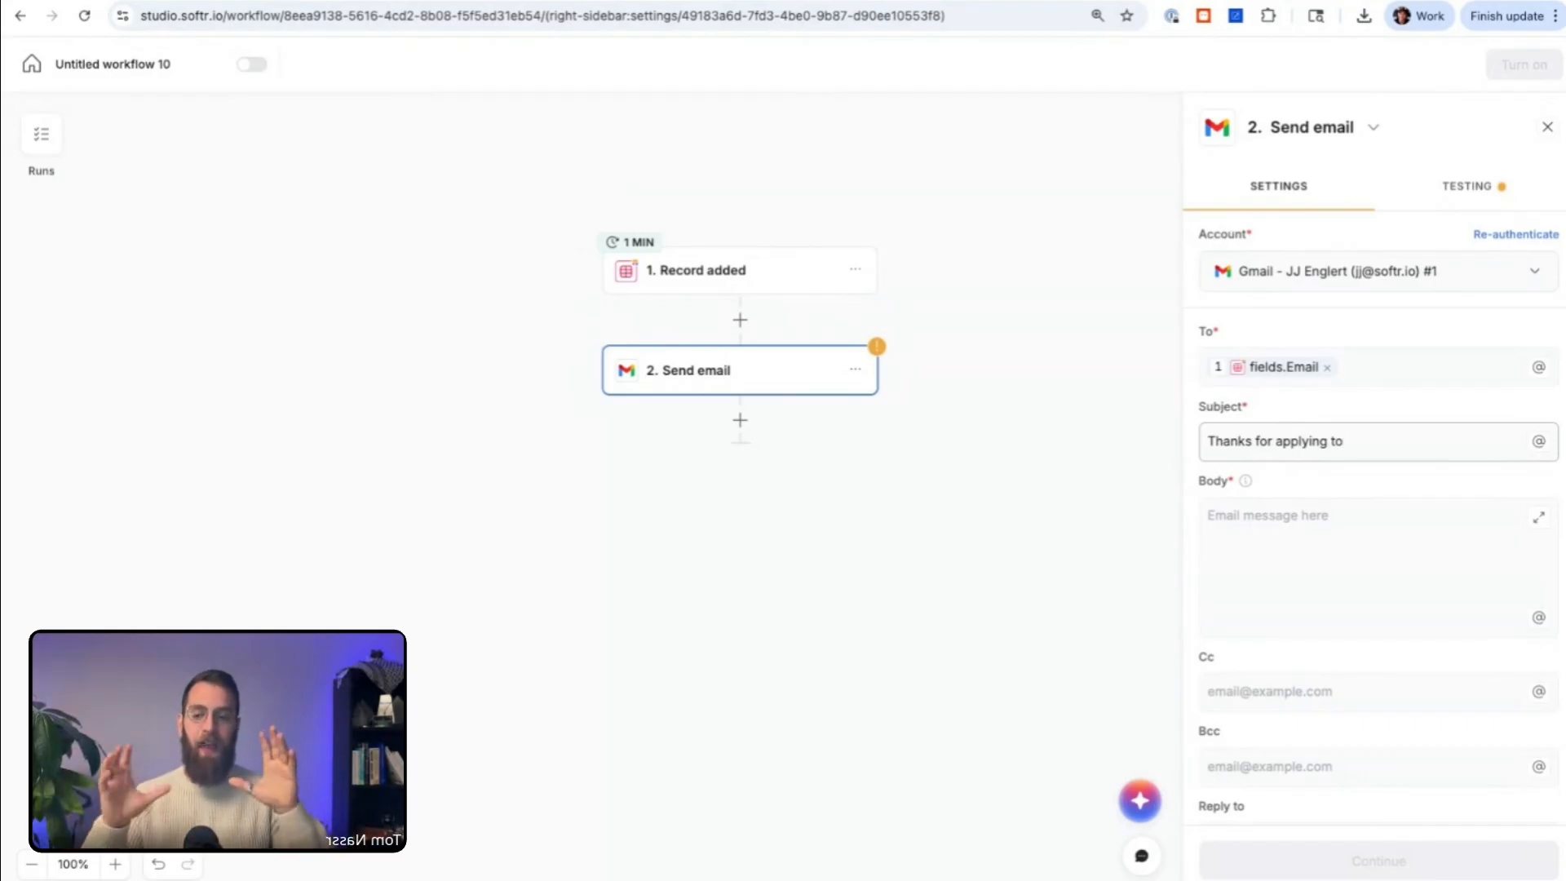
type(", ")
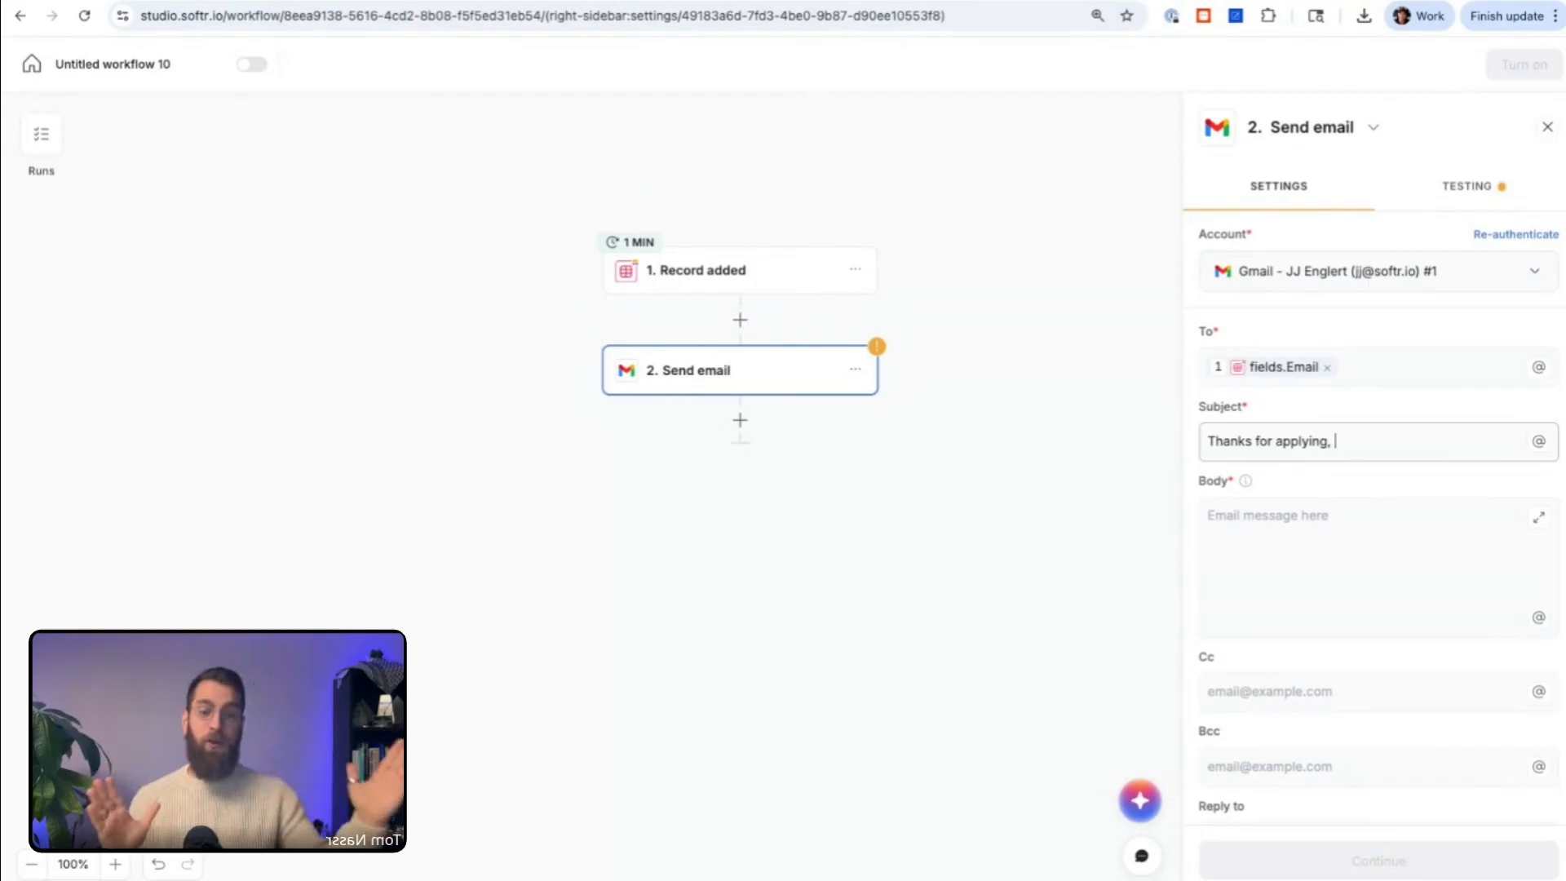
type("@name")
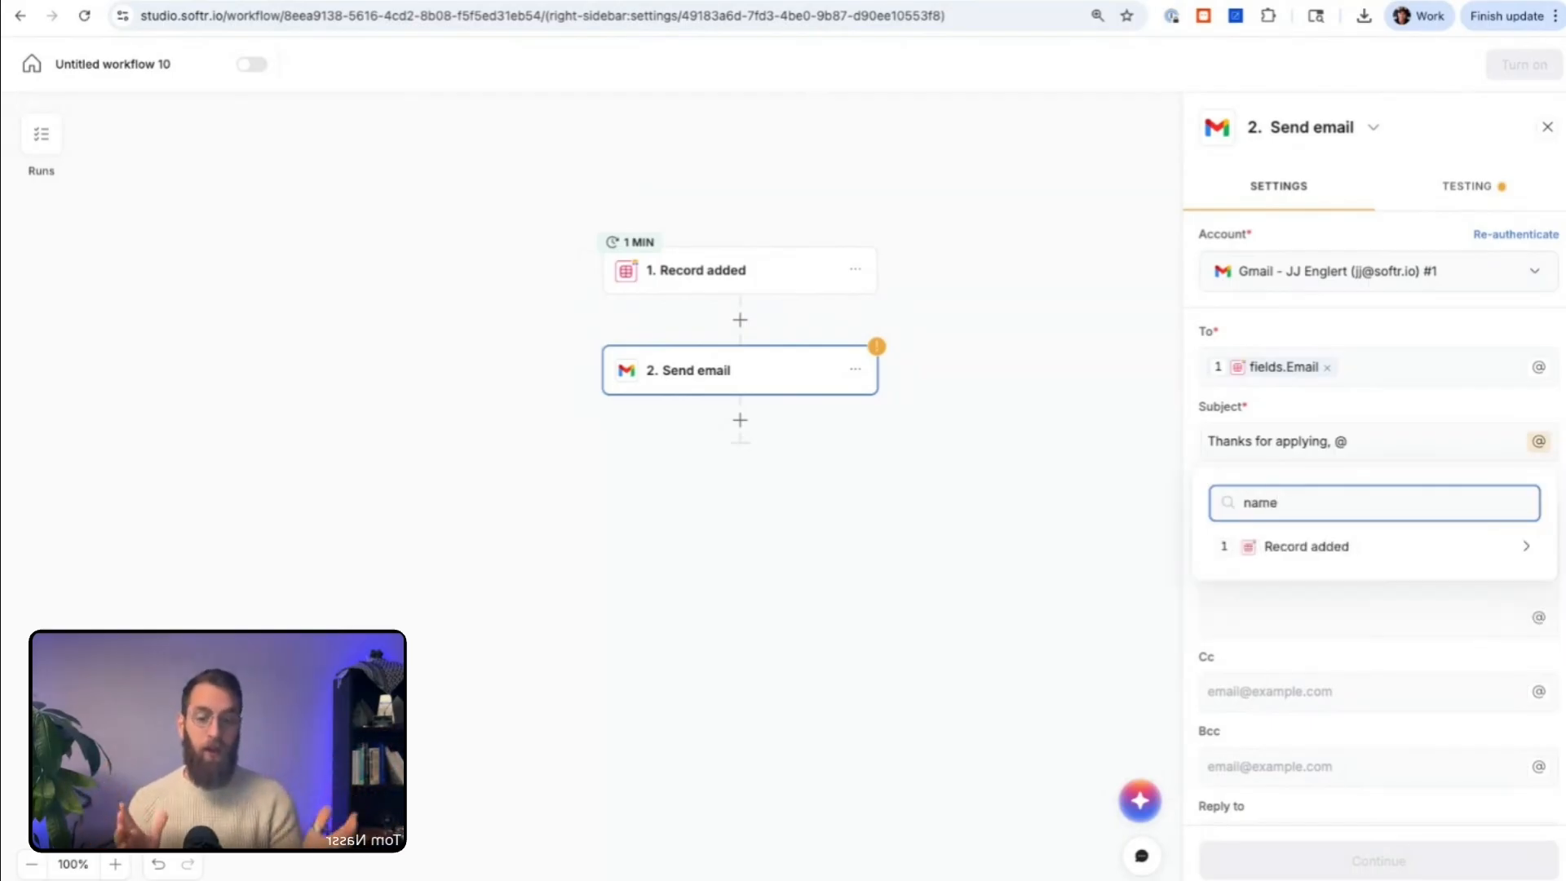
left_click(1355, 544)
left_click(1320, 603)
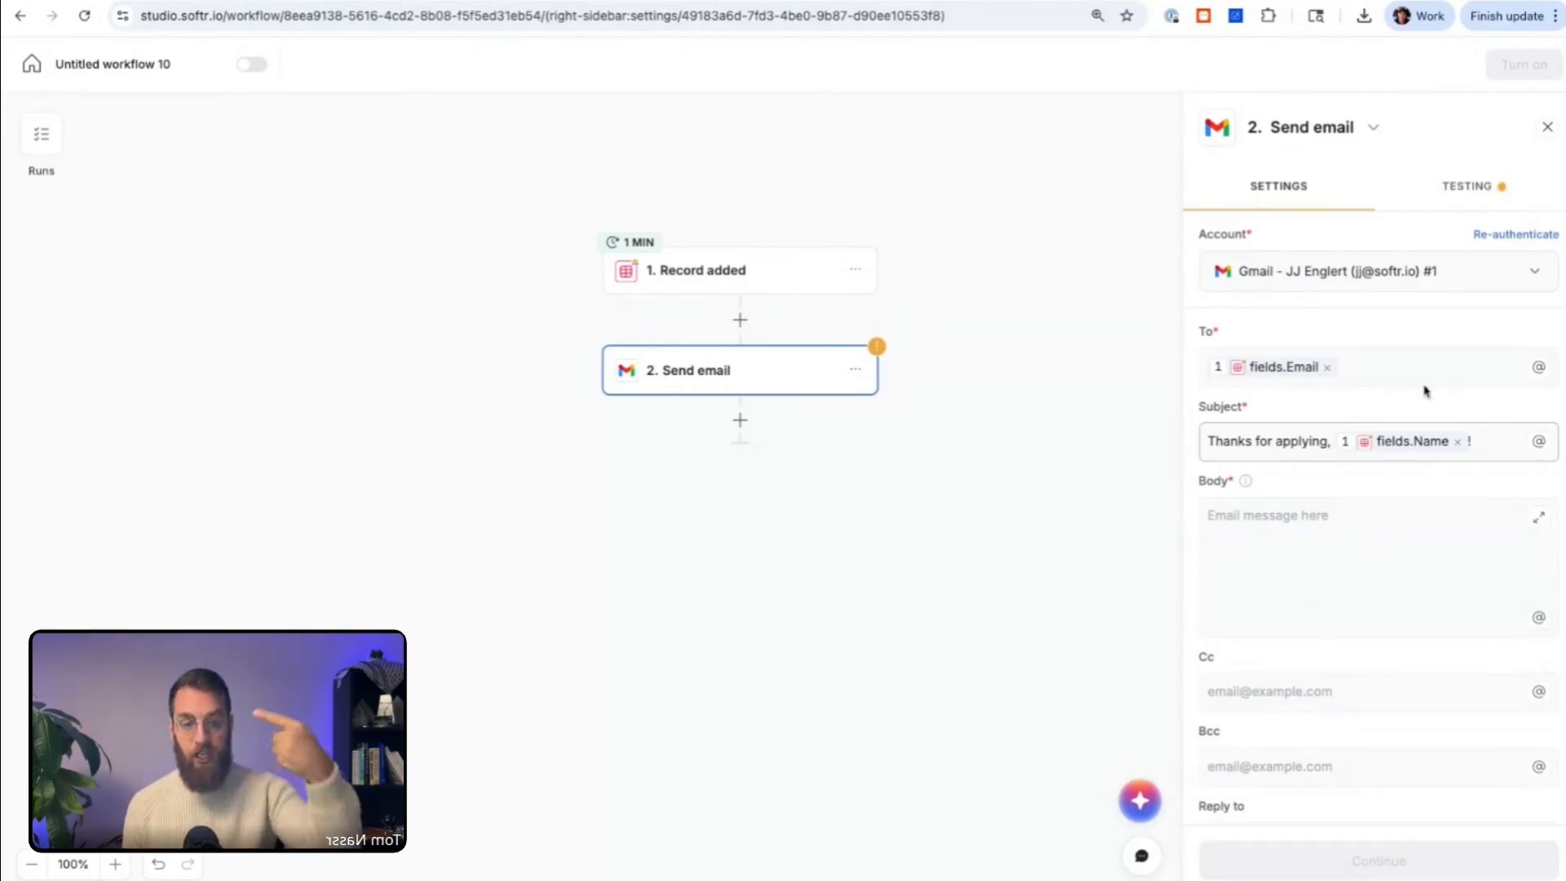
Step: Examine the Email variable in the recipient and the fixed text and Name variable in the subject
mouse_move(1266, 378)
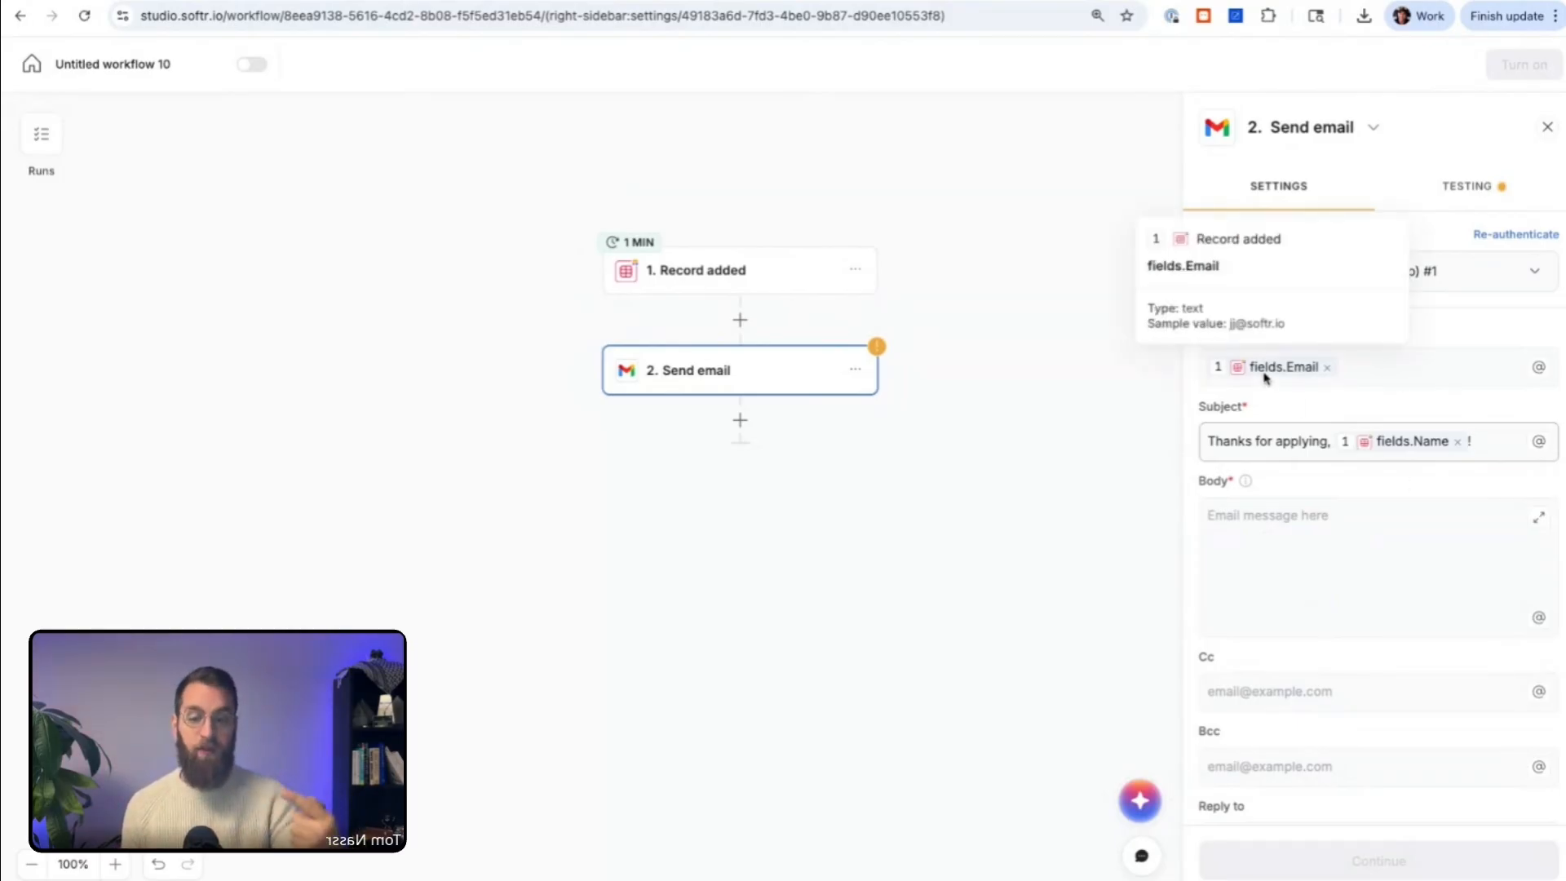
scroll(1485, 486, "up", 5)
scroll(1392, 470, "right", 2)
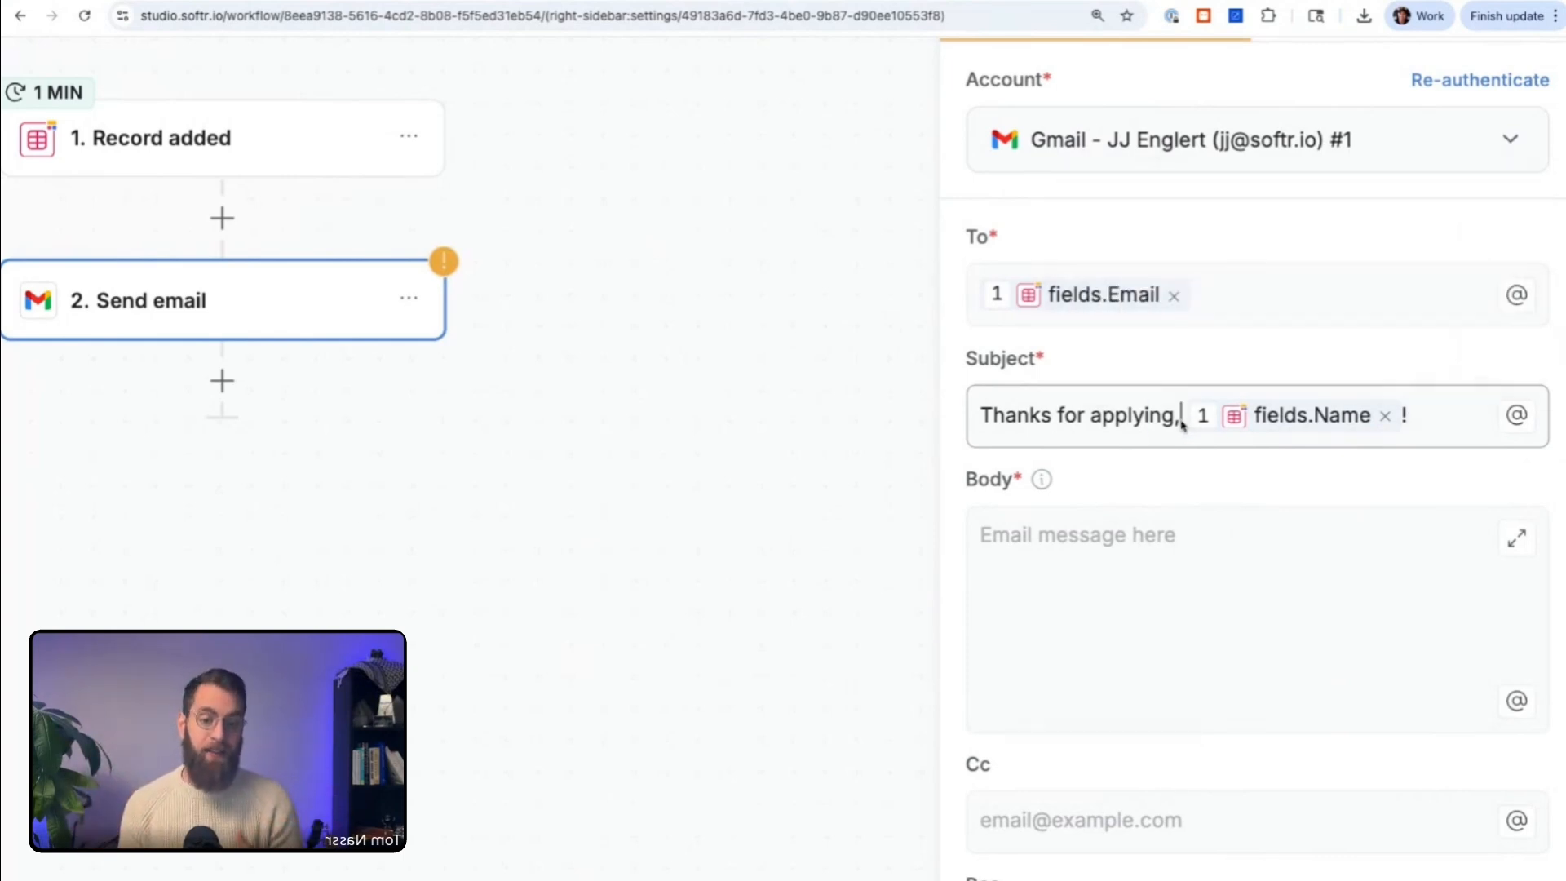
left_click_drag(1182, 422, 993, 420)
key("shift+Left")
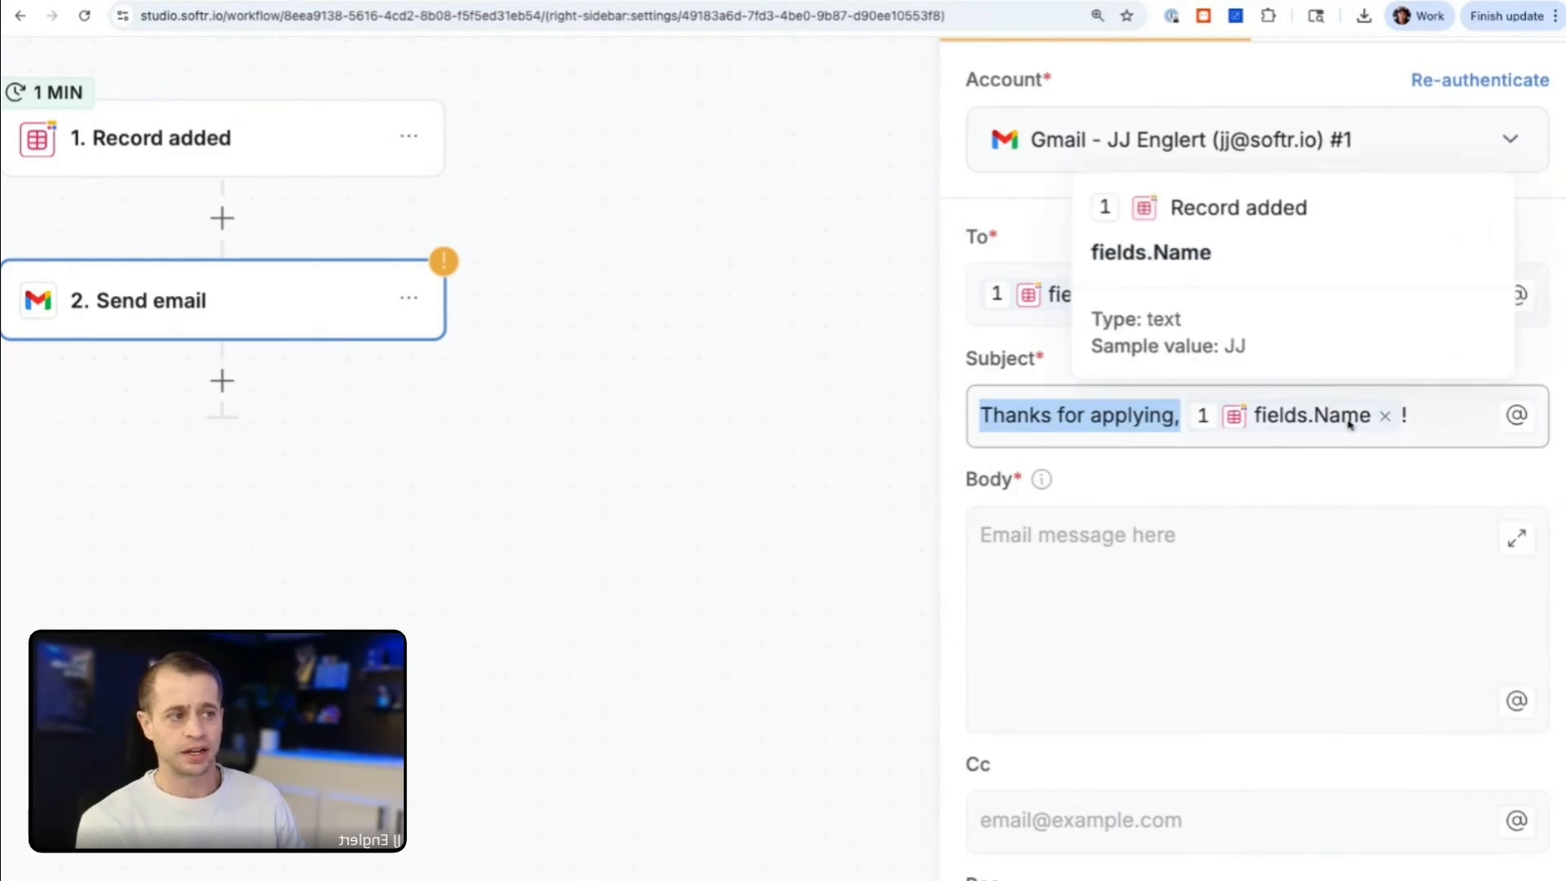
left_click(1108, 445)
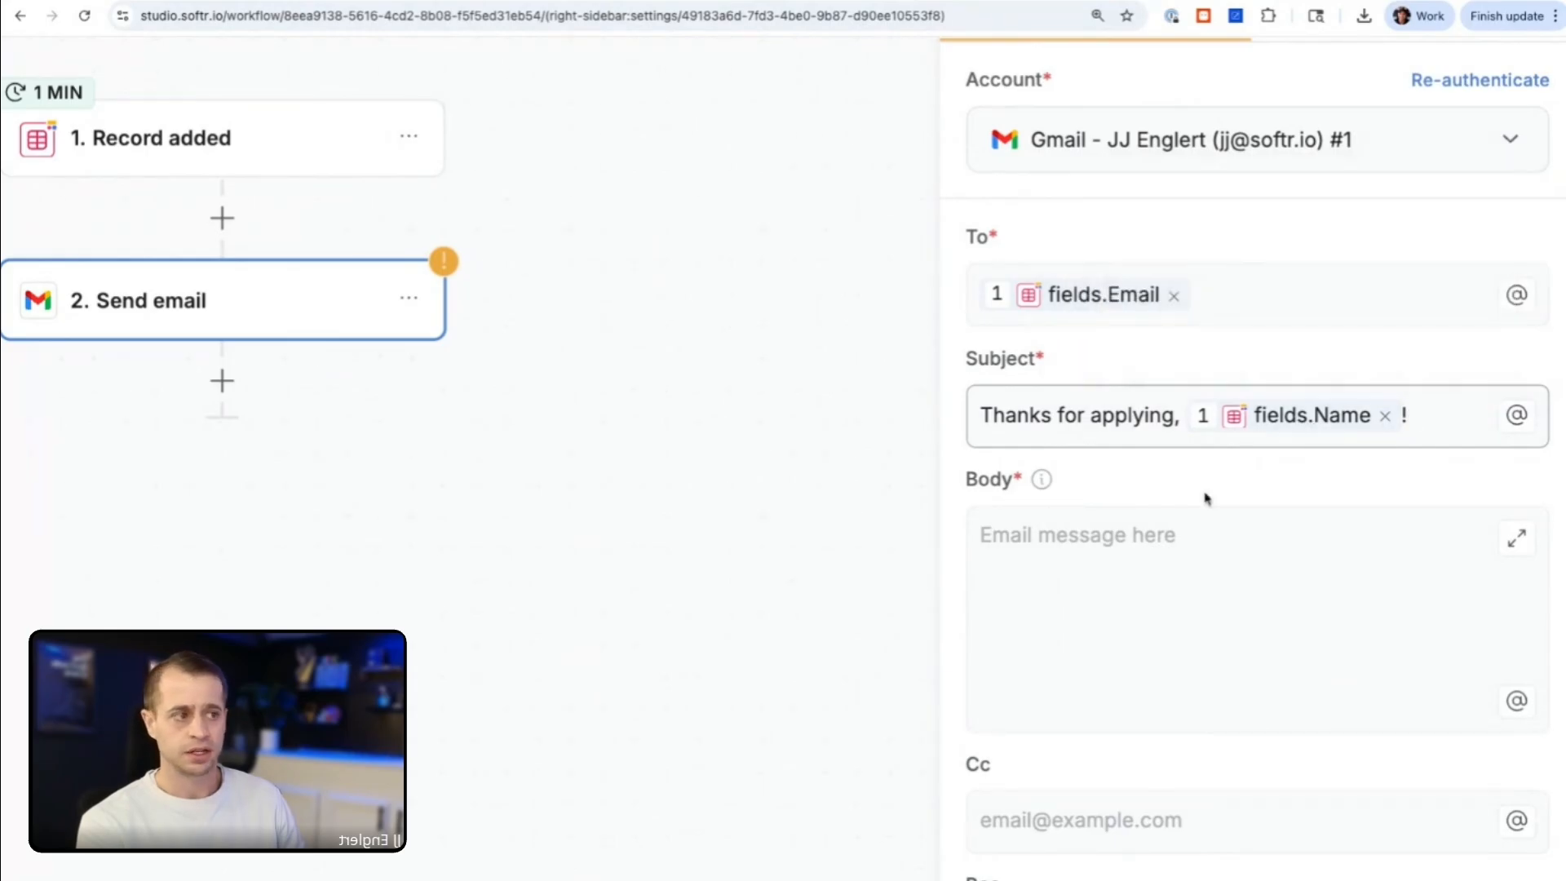
left_click(1179, 558)
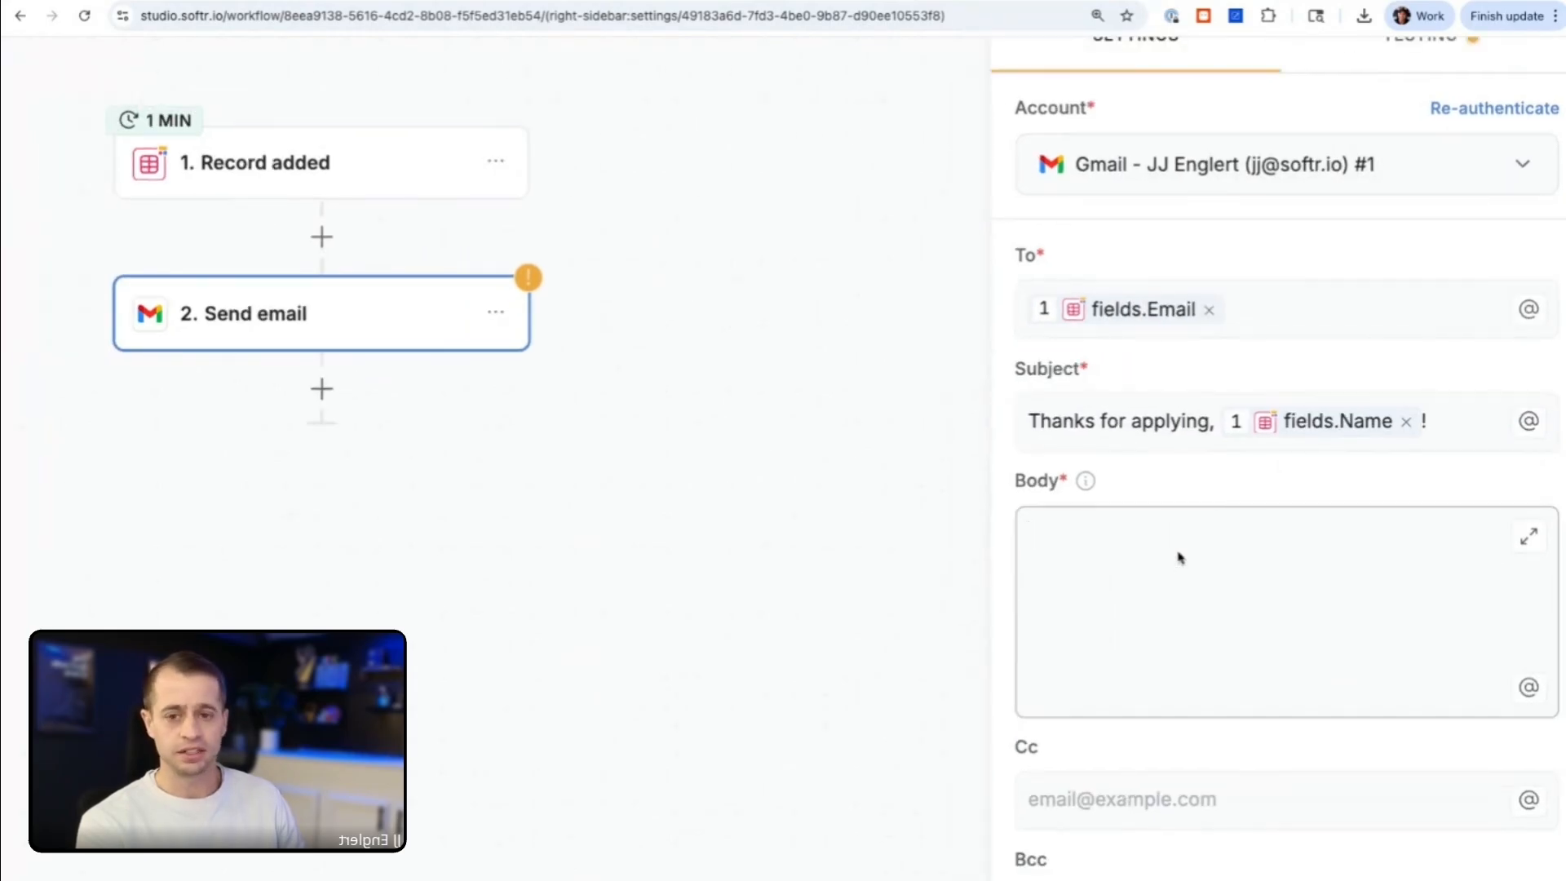
scroll(1179, 558, "down", 1)
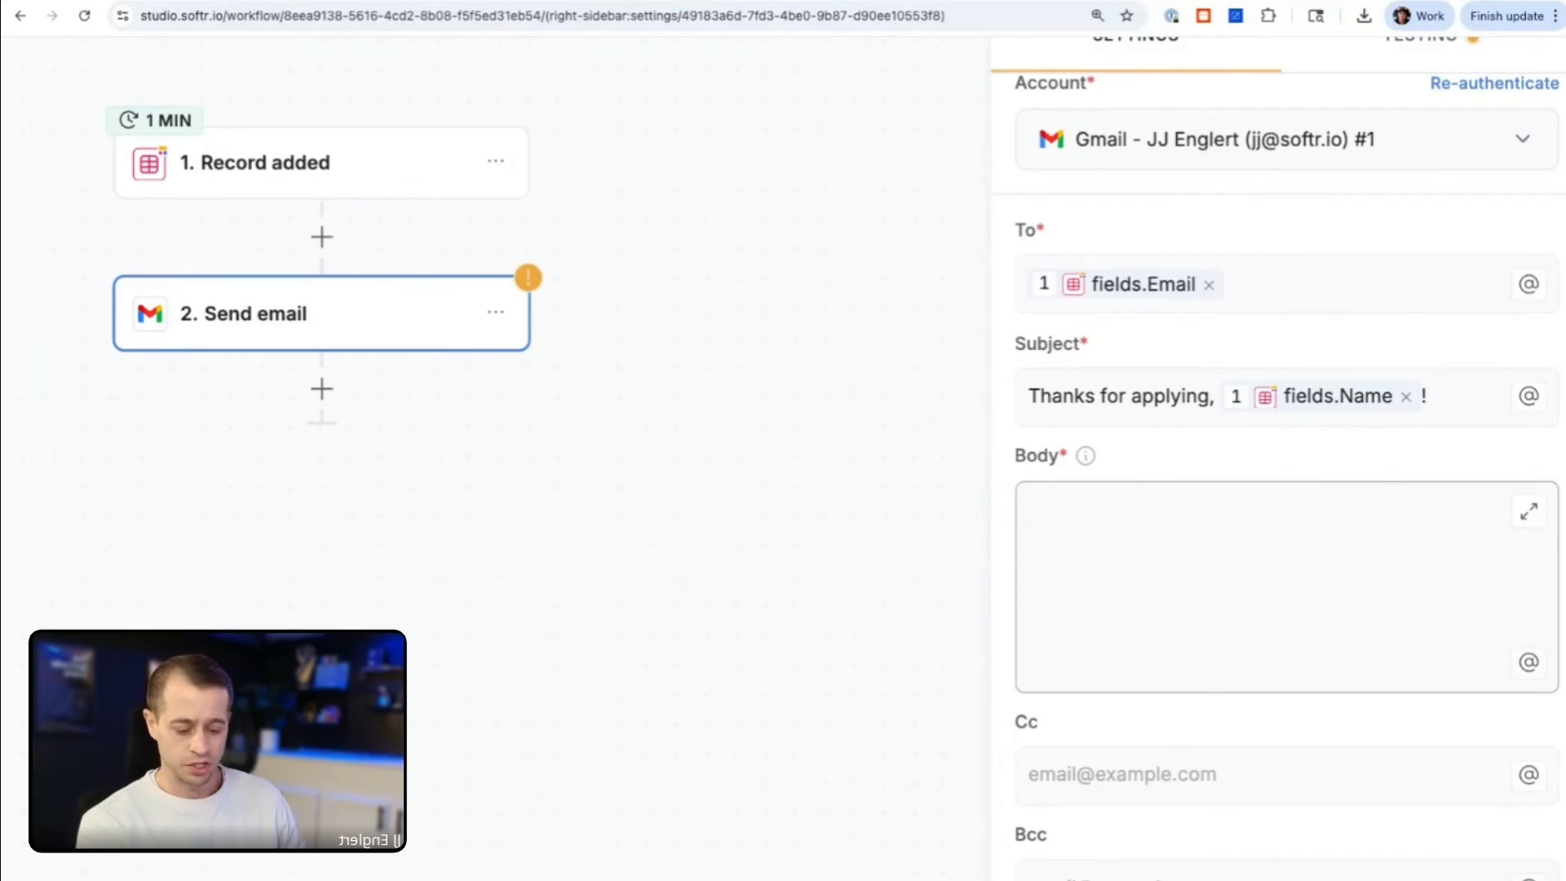
type("@")
left_click(1070, 513)
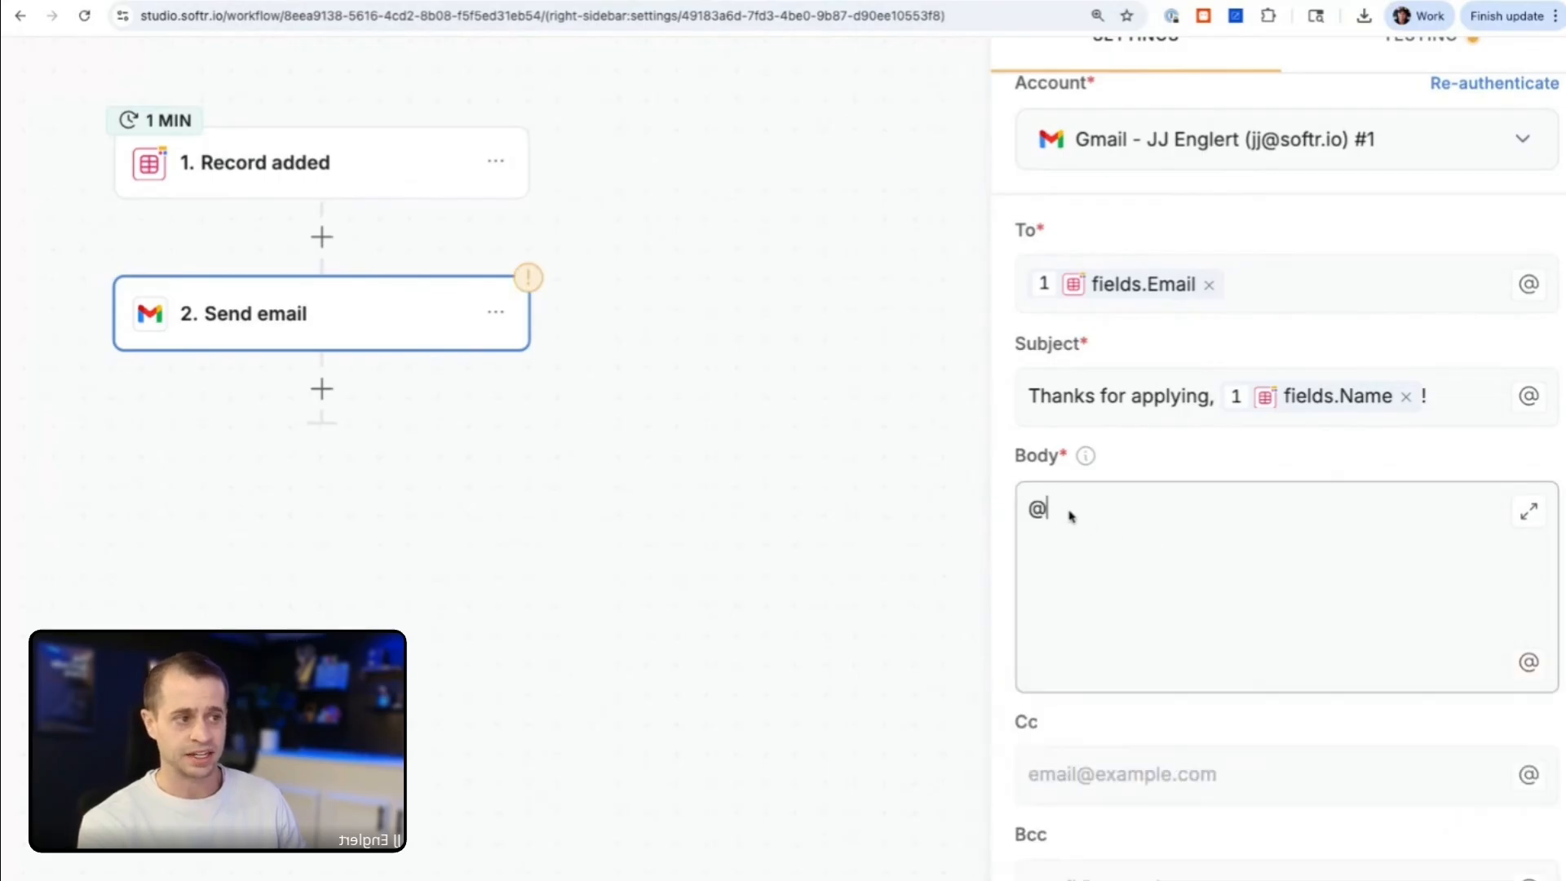
type("@")
key("BackSpace")
key("BackSpace")
type("@")
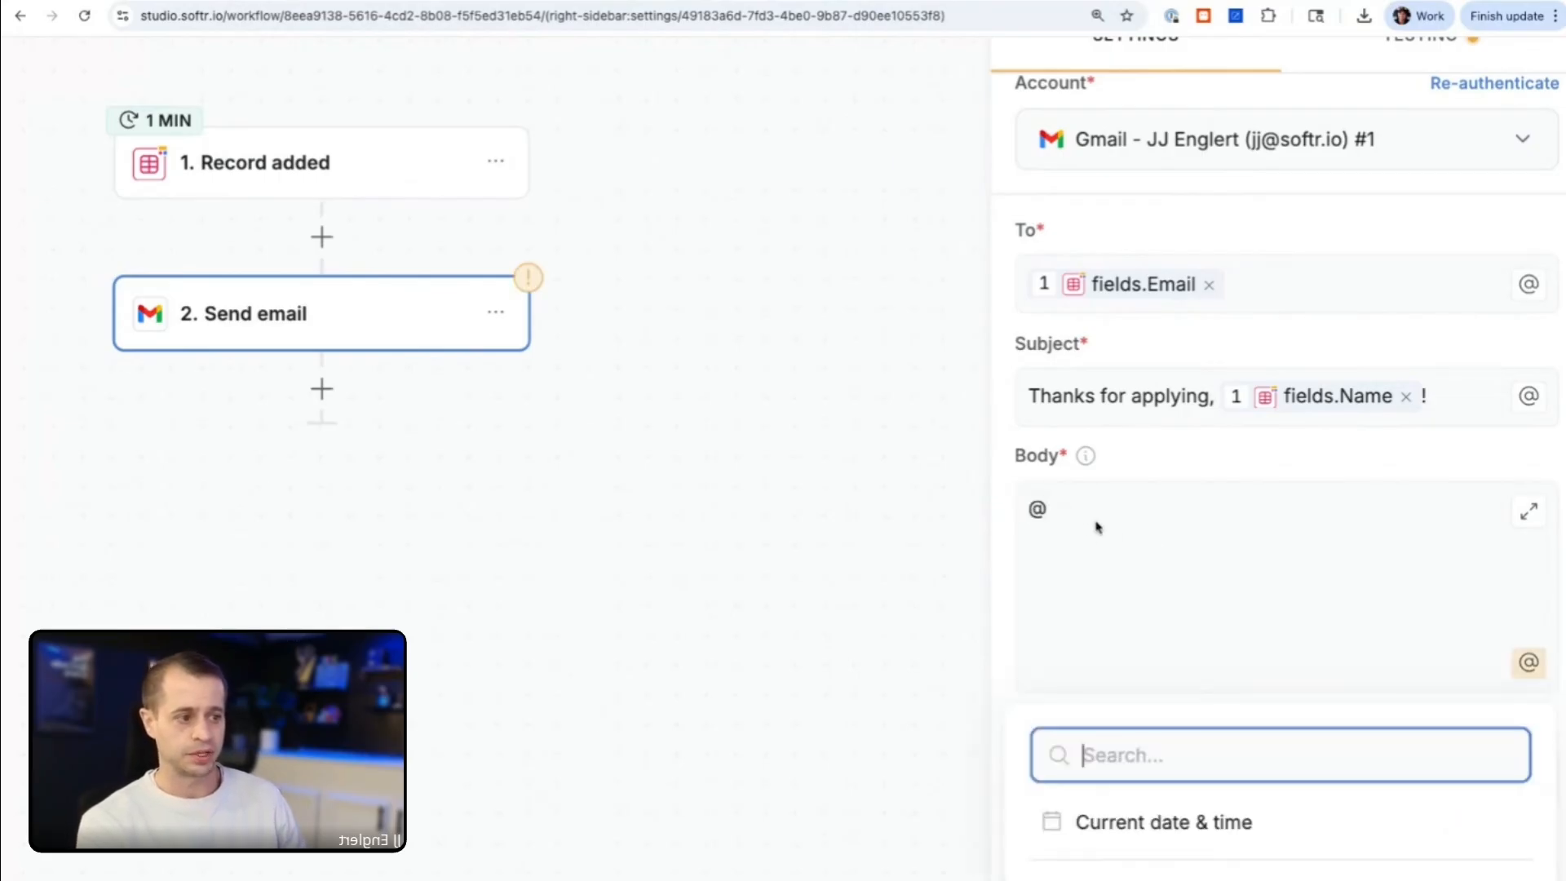
scroll(1126, 746, "down", 3)
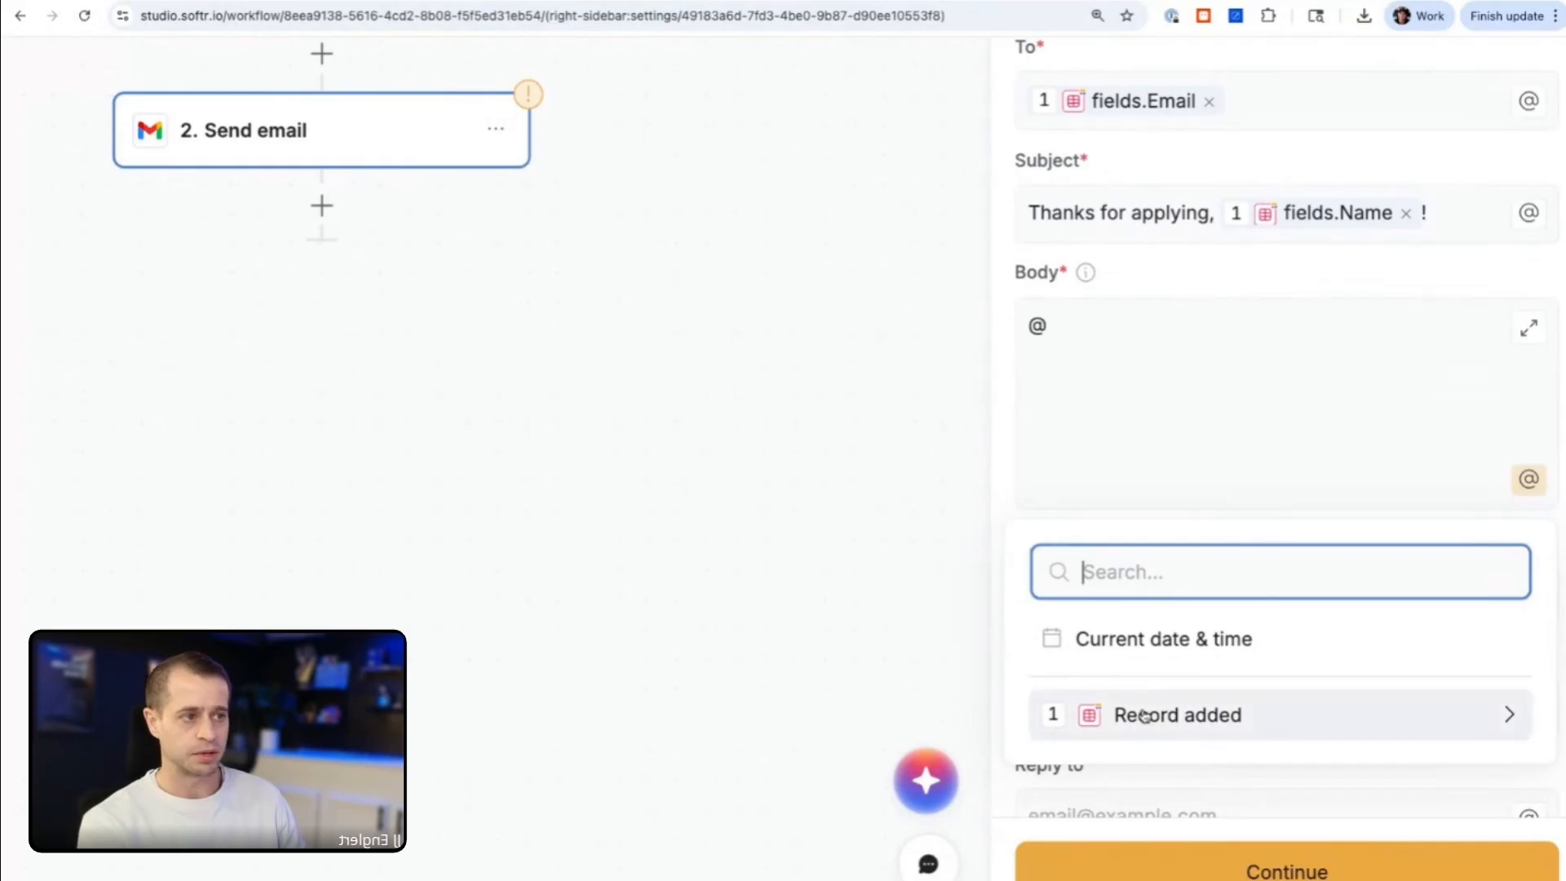
scroll(1132, 373, "down", 1)
left_click(1119, 341)
key("BackSpace")
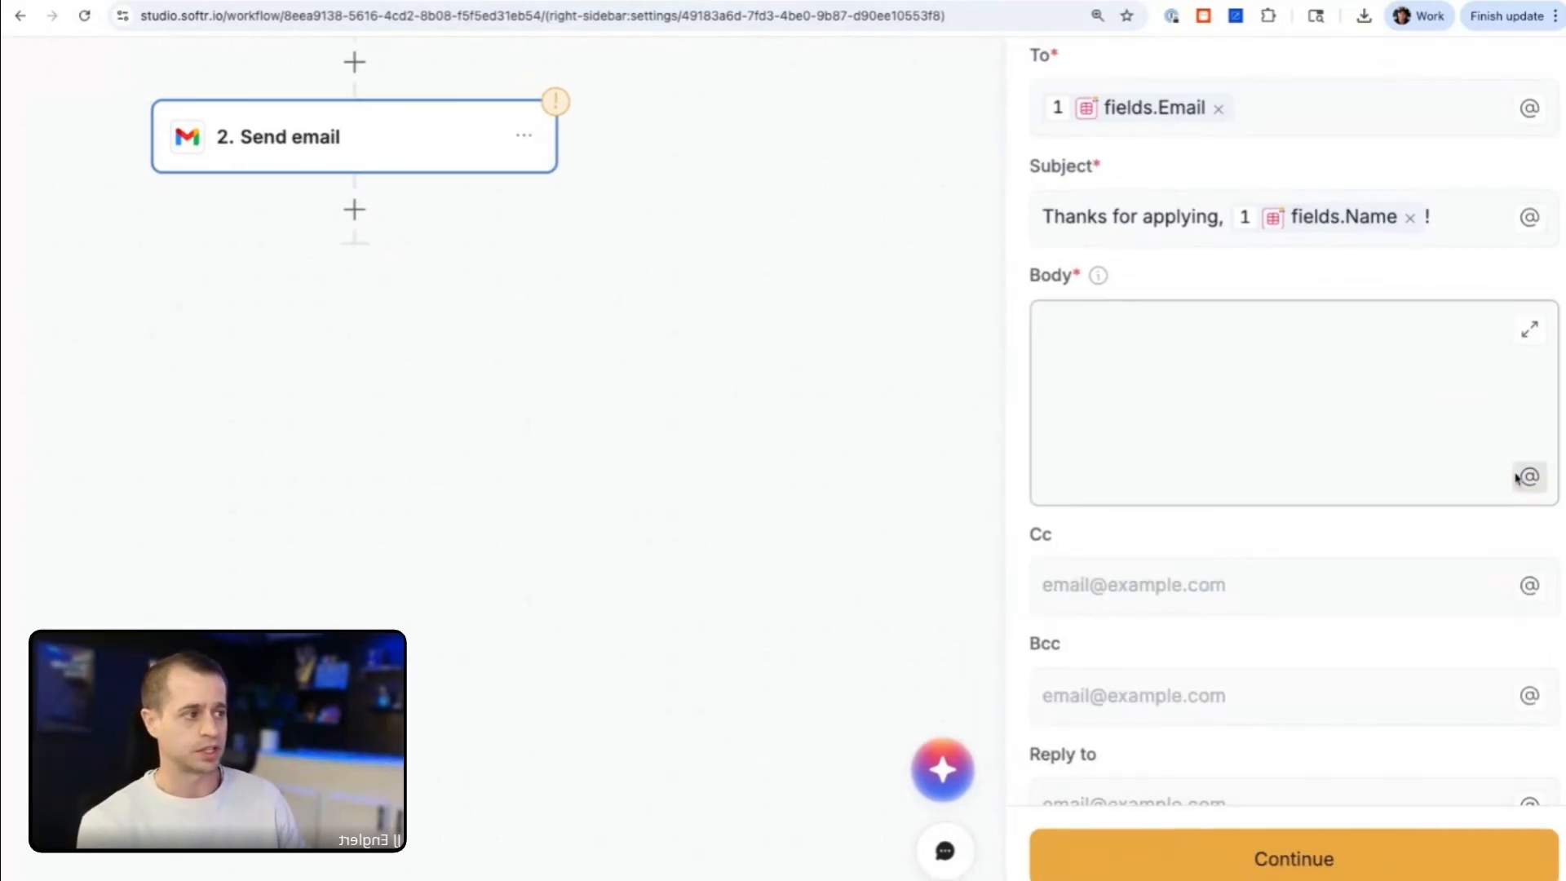
Step: Enter "Thank you for applying@" in the email body, followed by the Record added trigger's Related Job Application label
scroll(1531, 479, "down", 3)
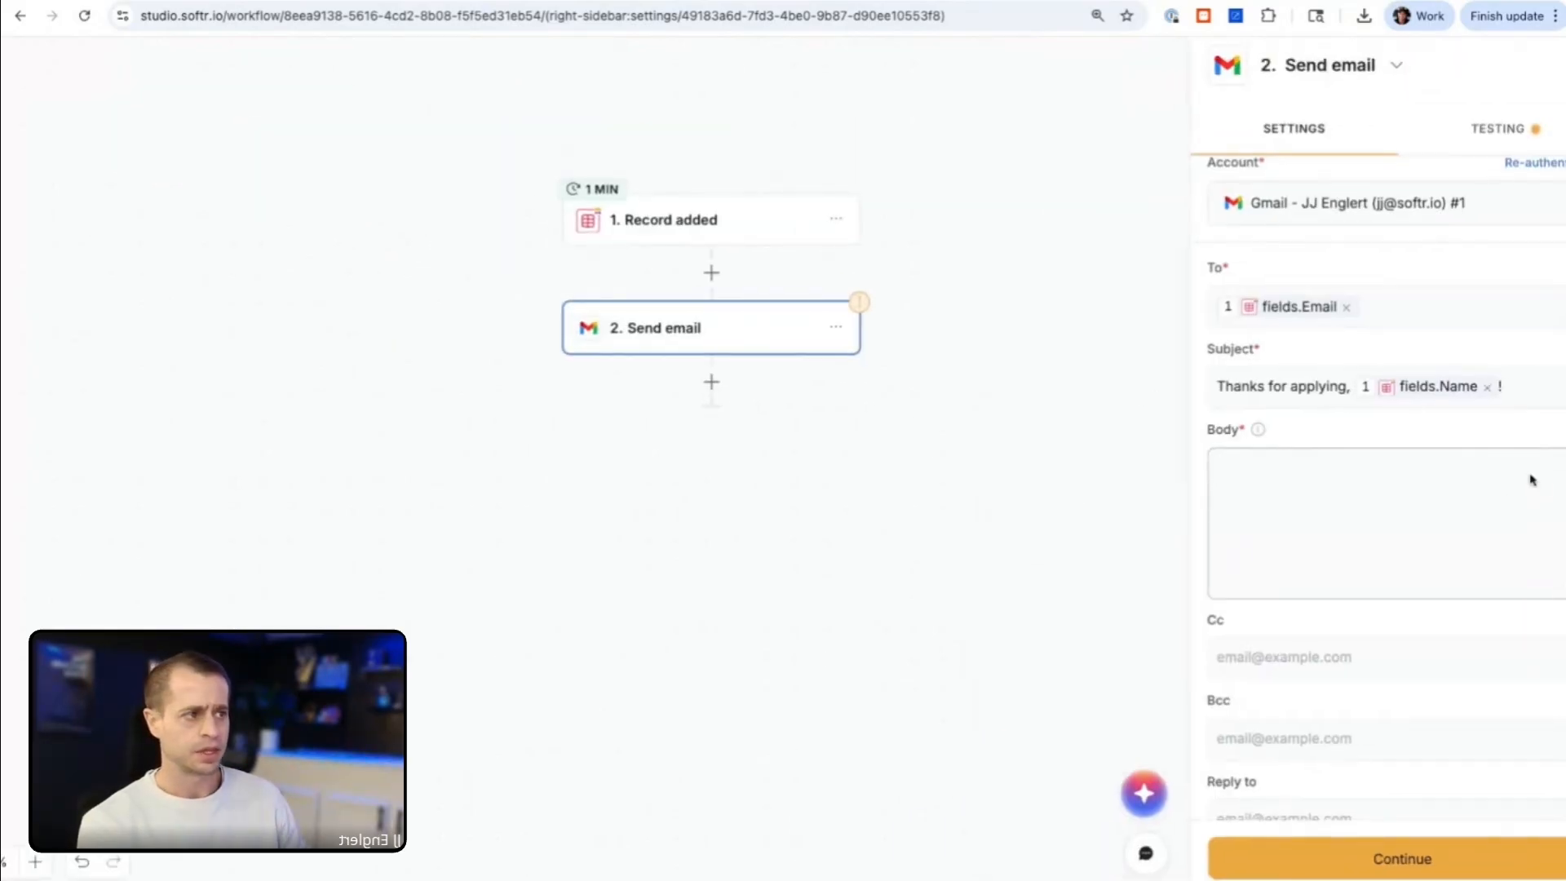
mouse_move(1311, 315)
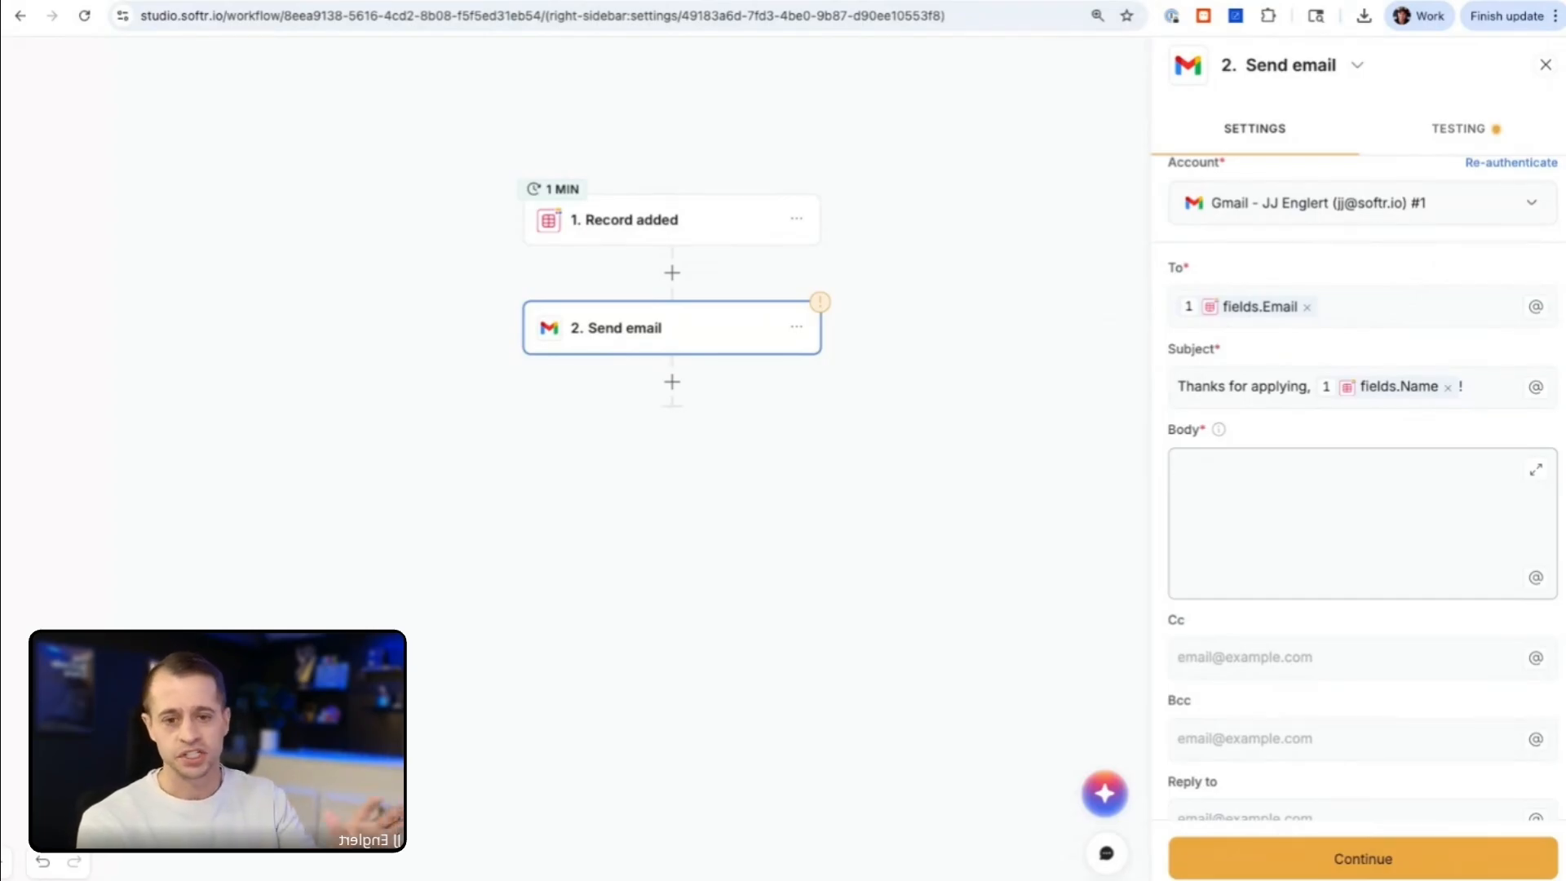
type("Thank ")
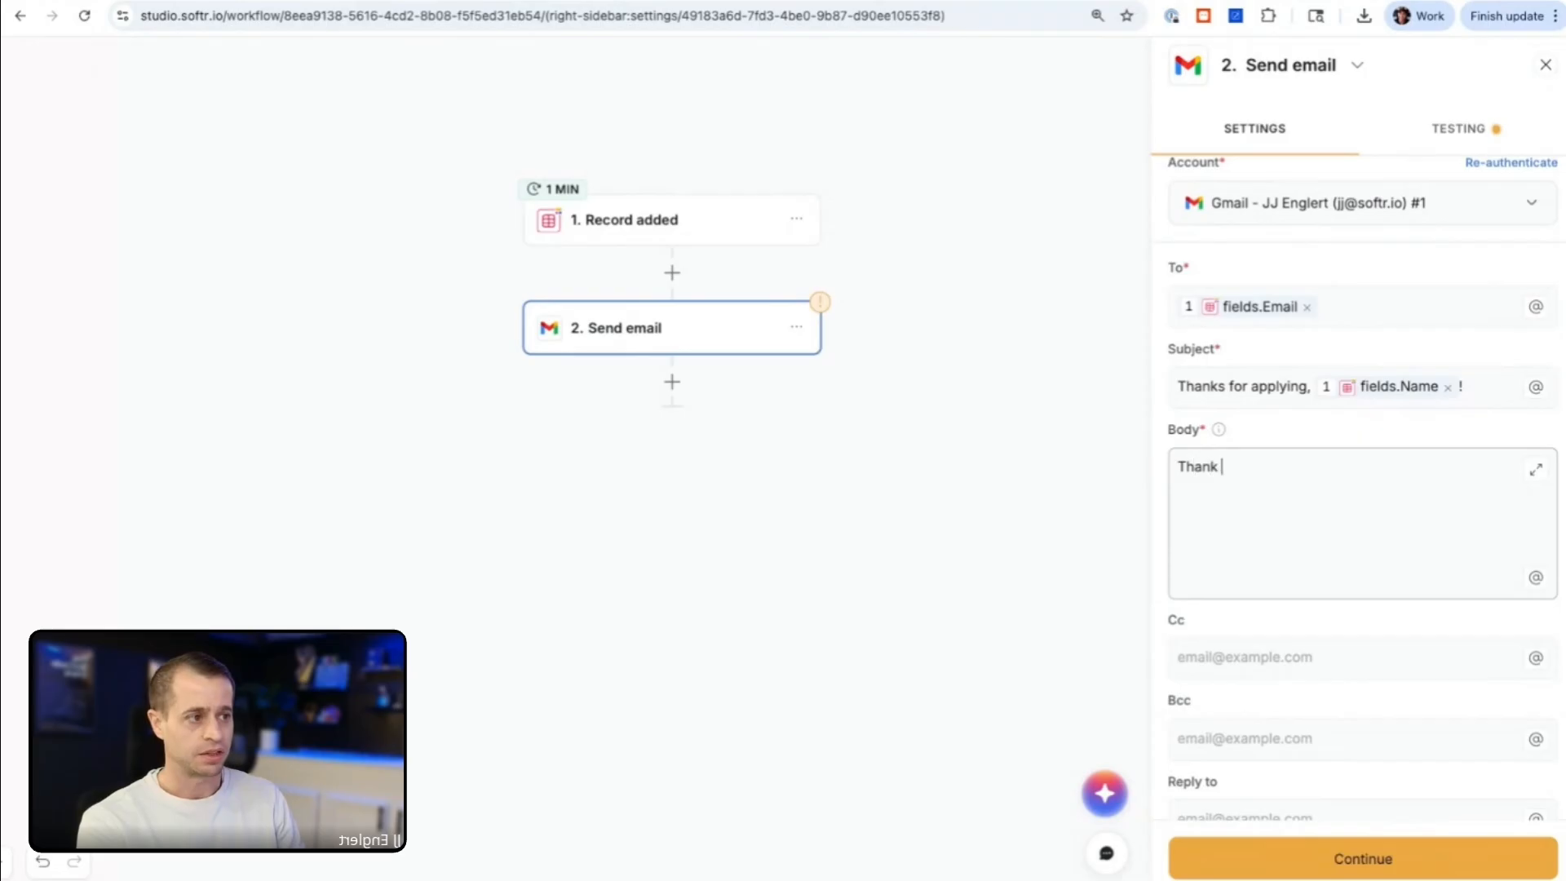
type("you for applying@!")
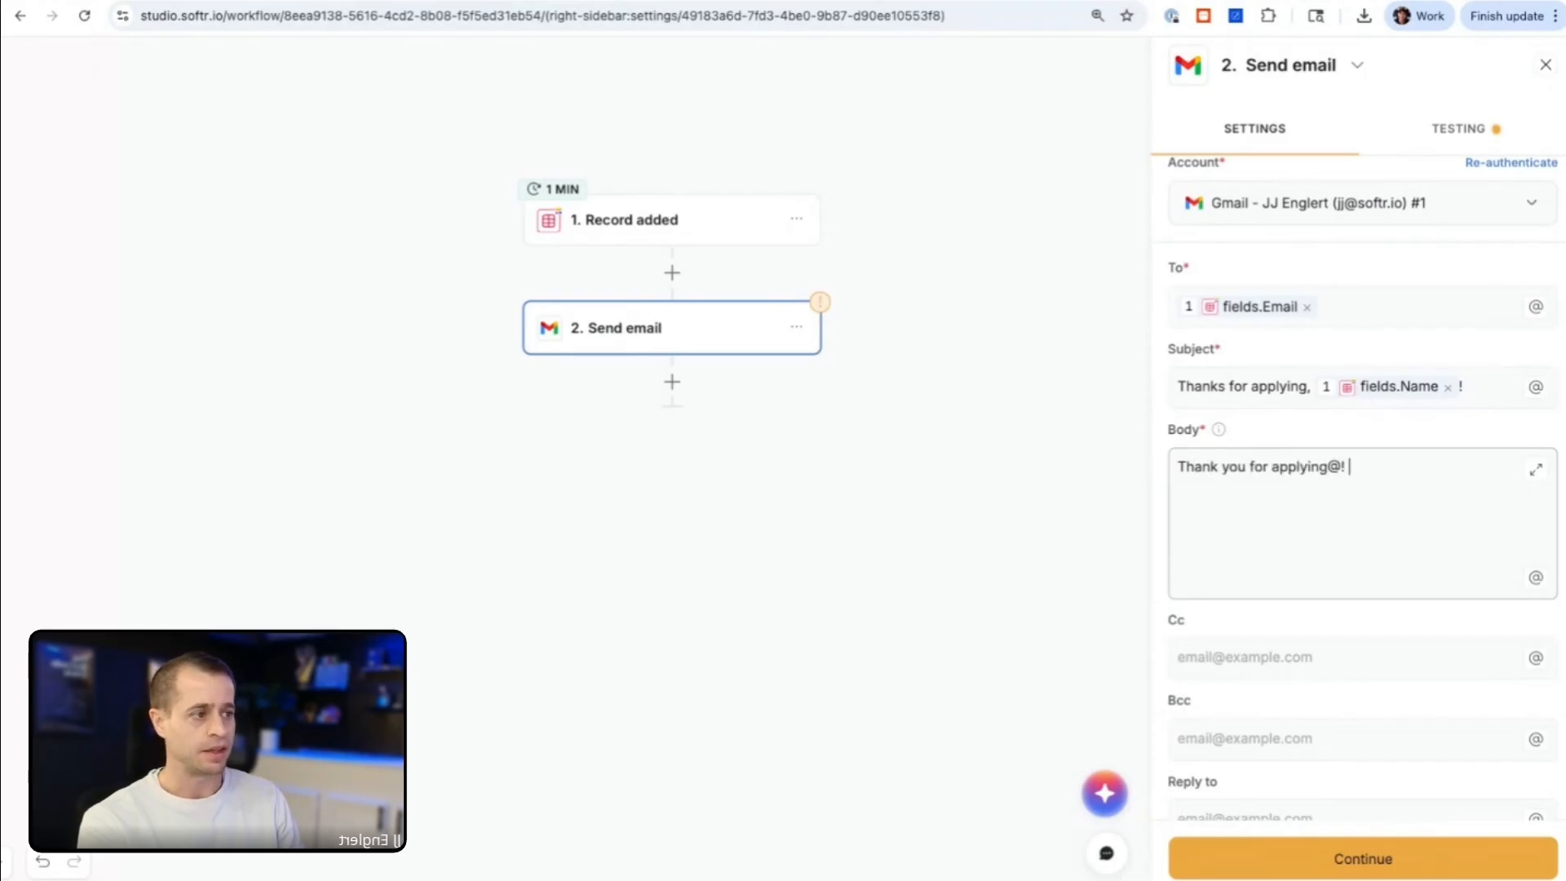
key("BackSpace")
type("@")
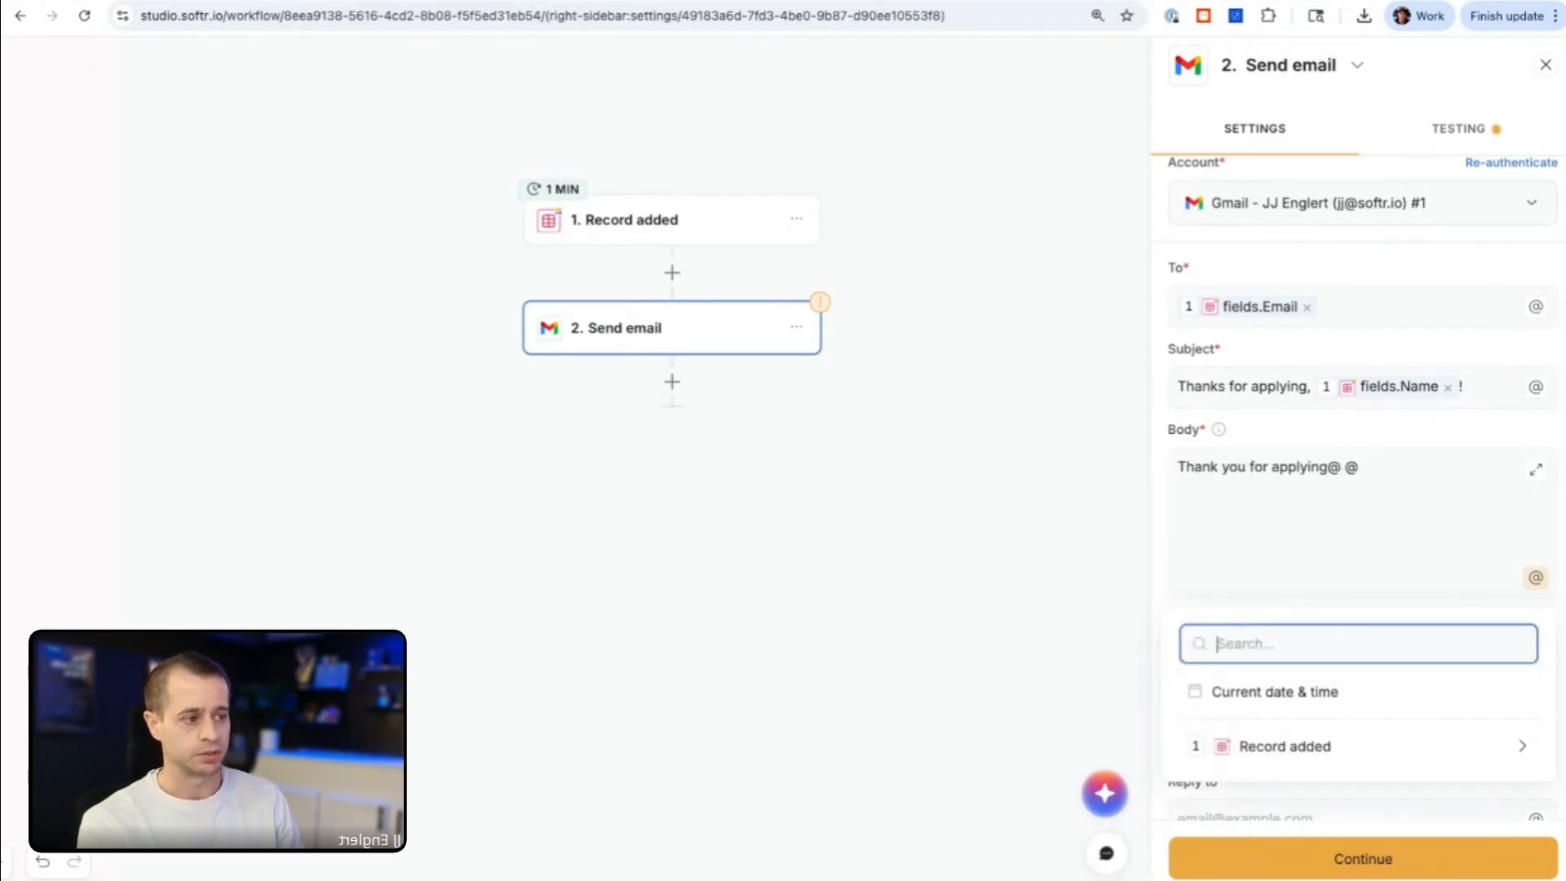
left_click(1276, 746)
type("job")
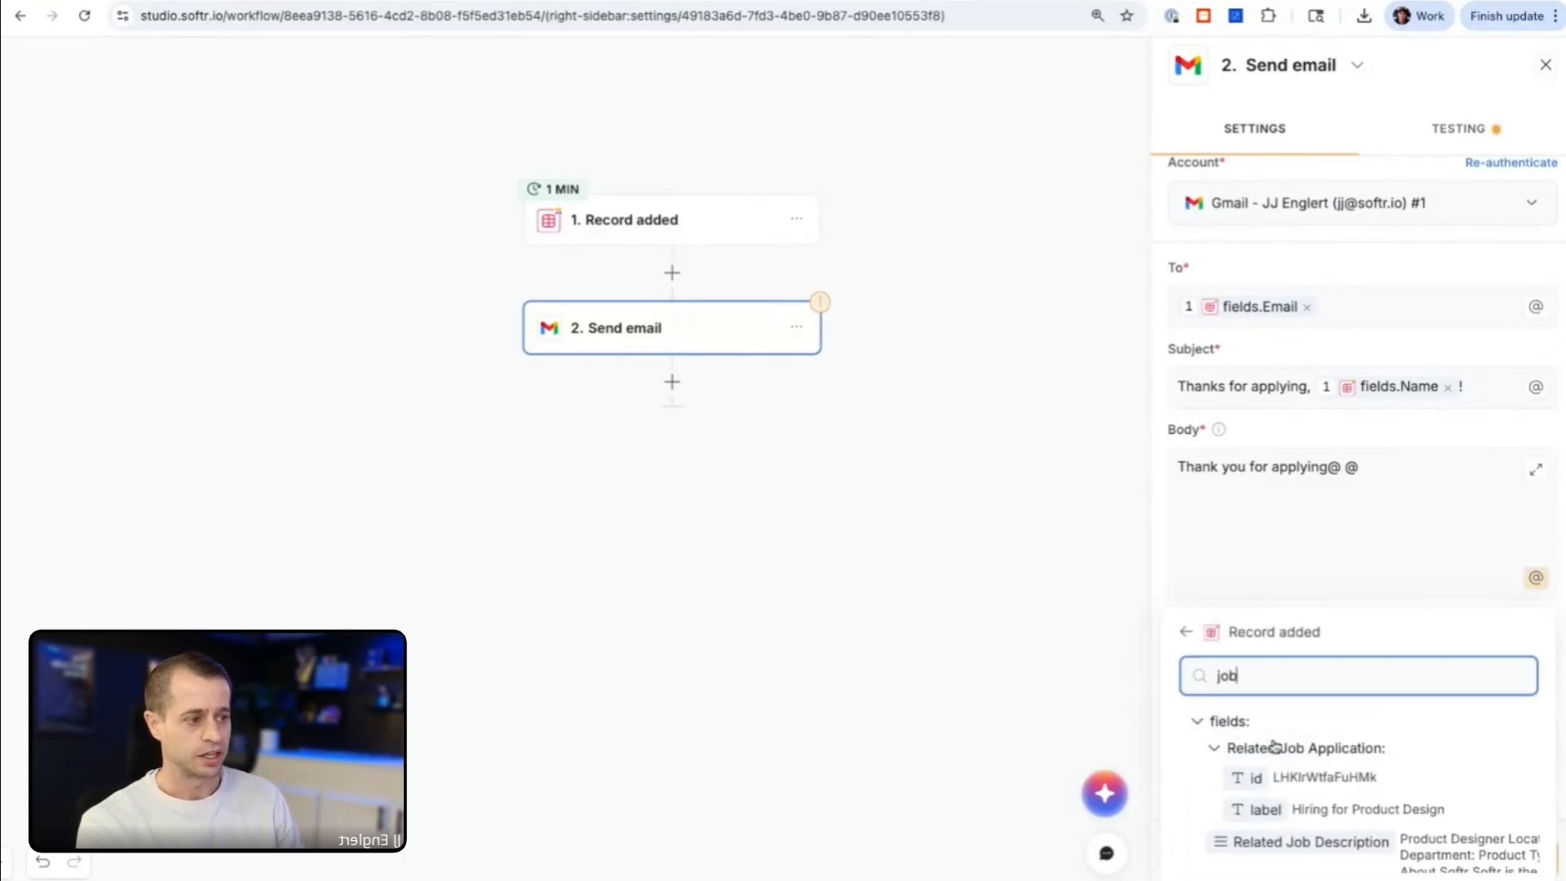
left_click(1322, 810)
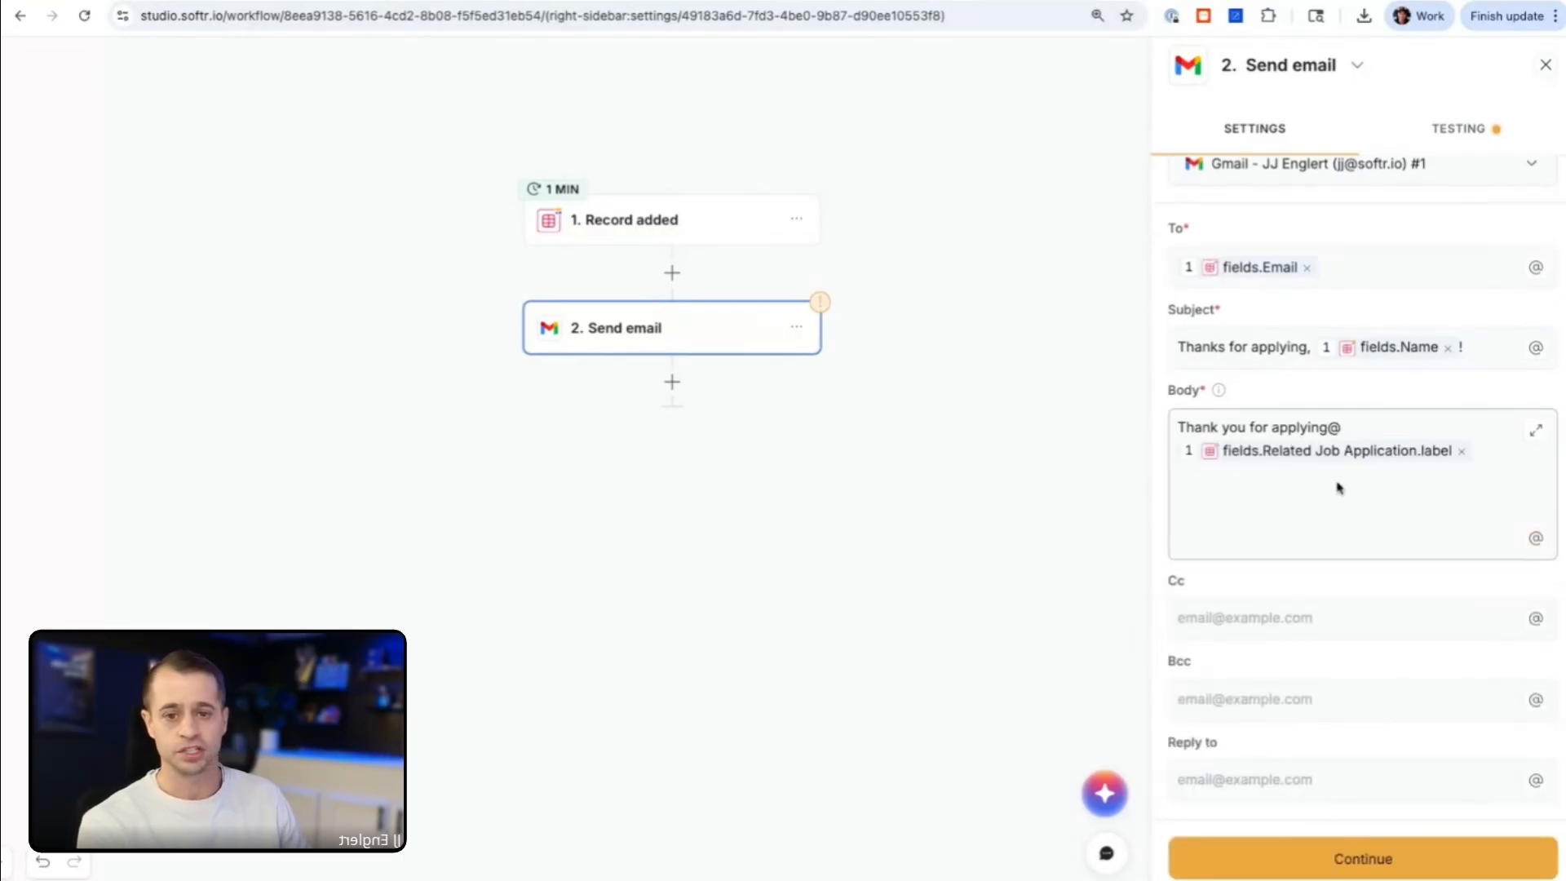
Step: Examine the optional Cc, Bcc and Reply to fields and the attention marker on the Send email step
left_click(1256, 608)
left_click(1243, 700)
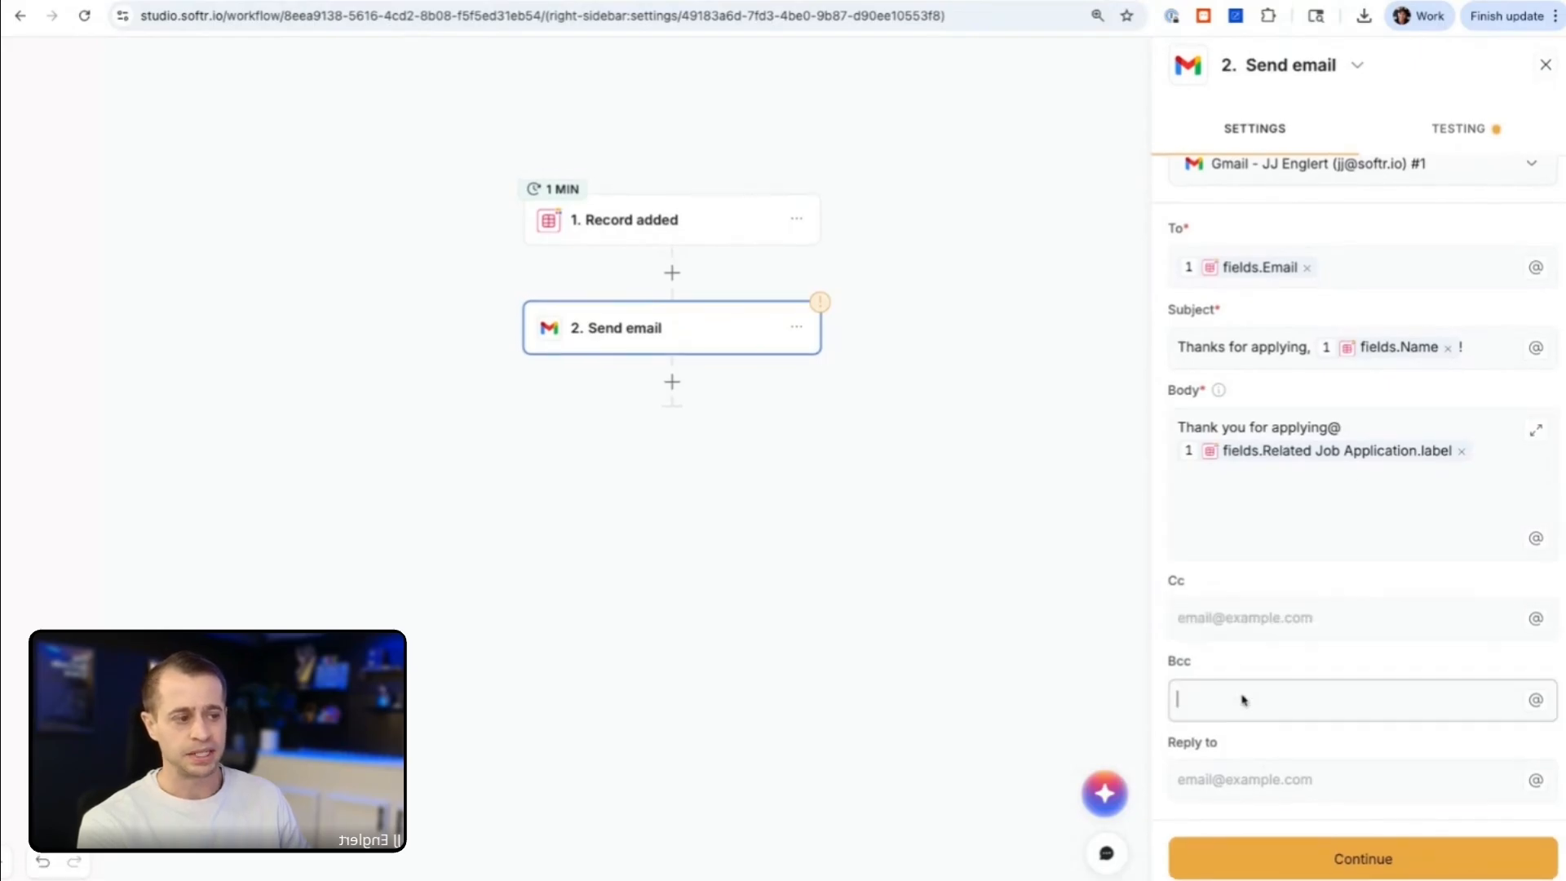
left_click(1233, 785)
scroll(1259, 689, "up", 2)
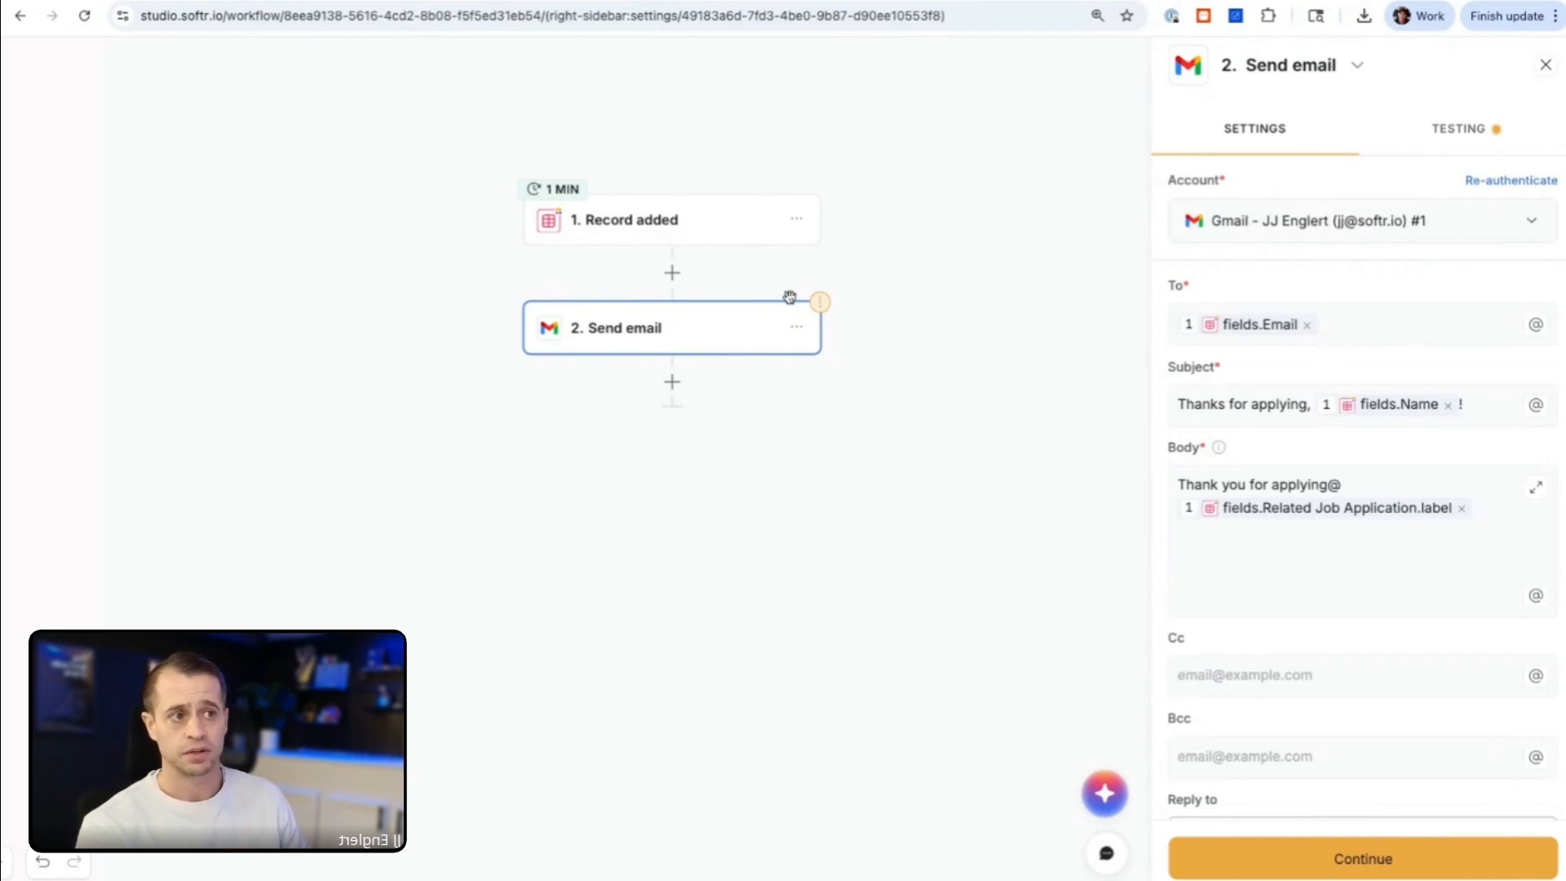
mouse_move(821, 307)
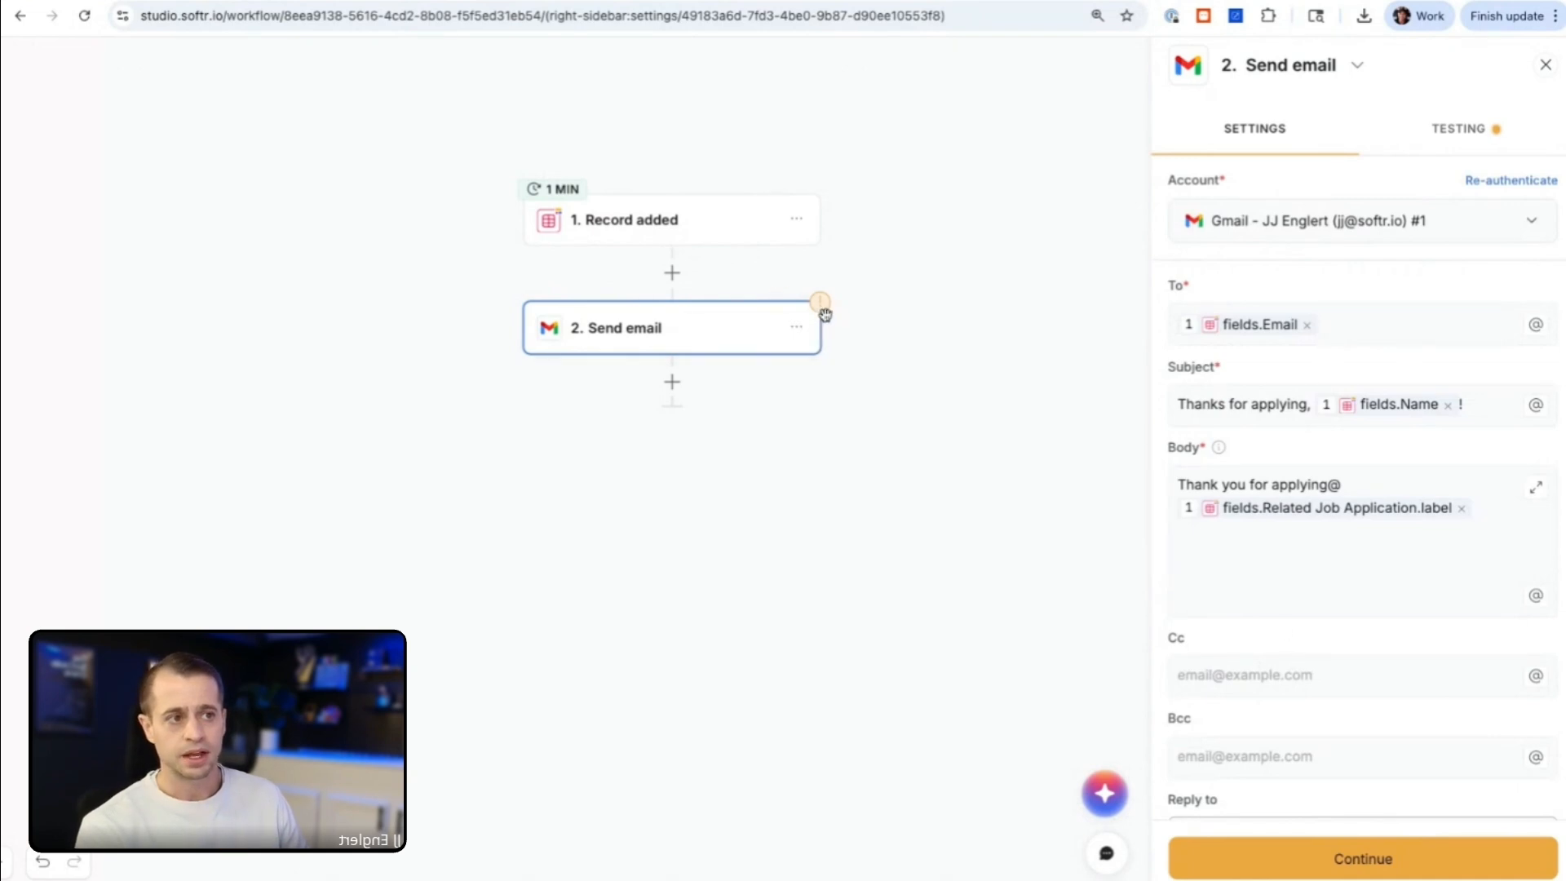
scroll(848, 311, "up", 3)
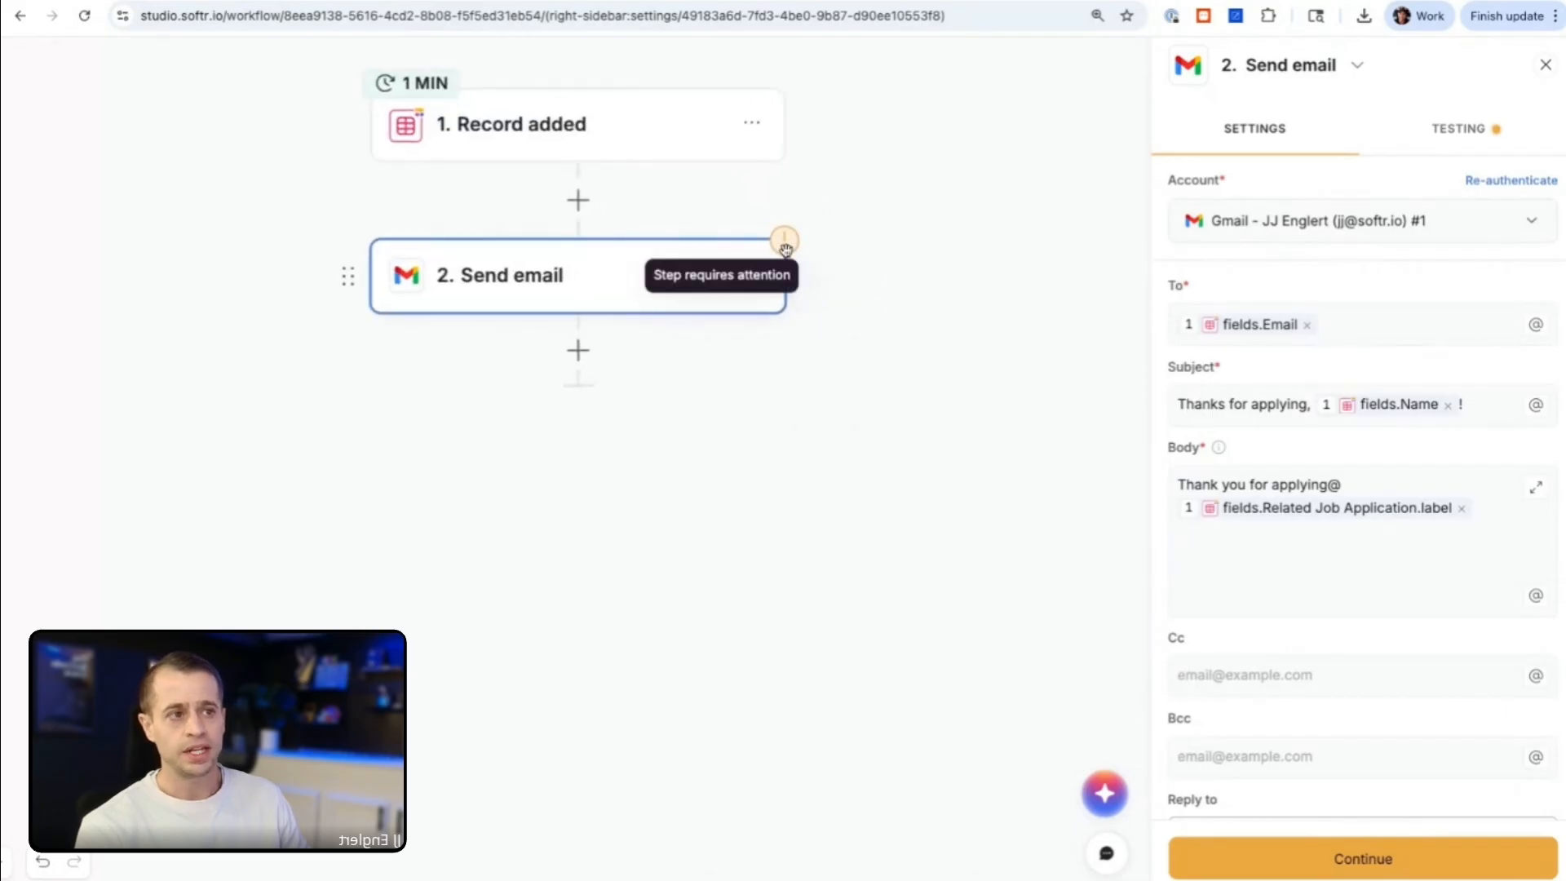
scroll(786, 249, "up", 2)
scroll(786, 249, "down", 4)
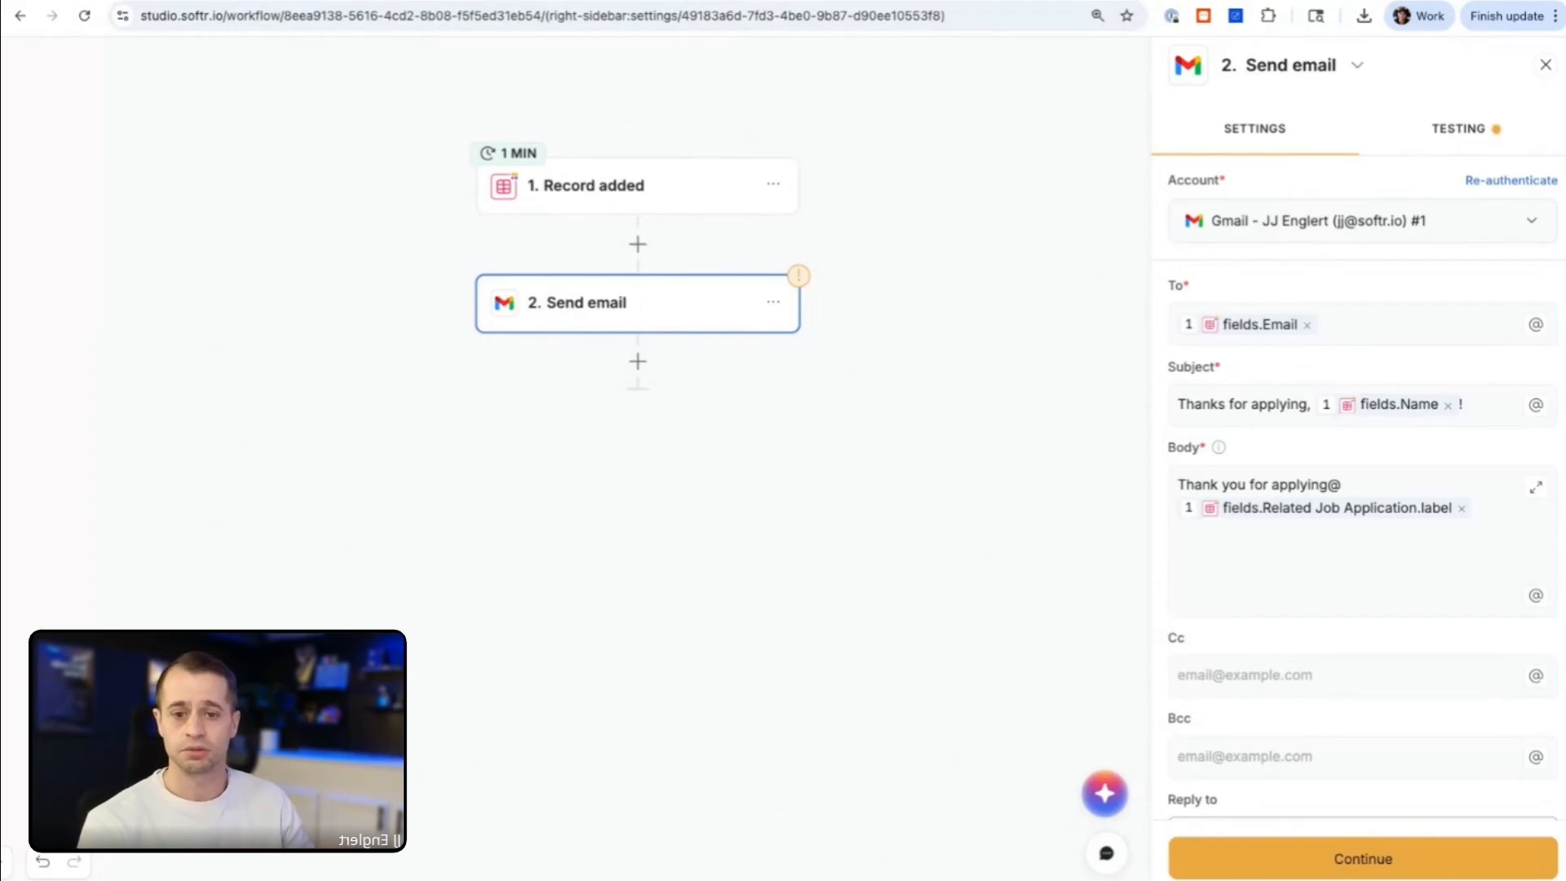
Step: Run a mock test of the Send email action and examine its result
left_click(1460, 128)
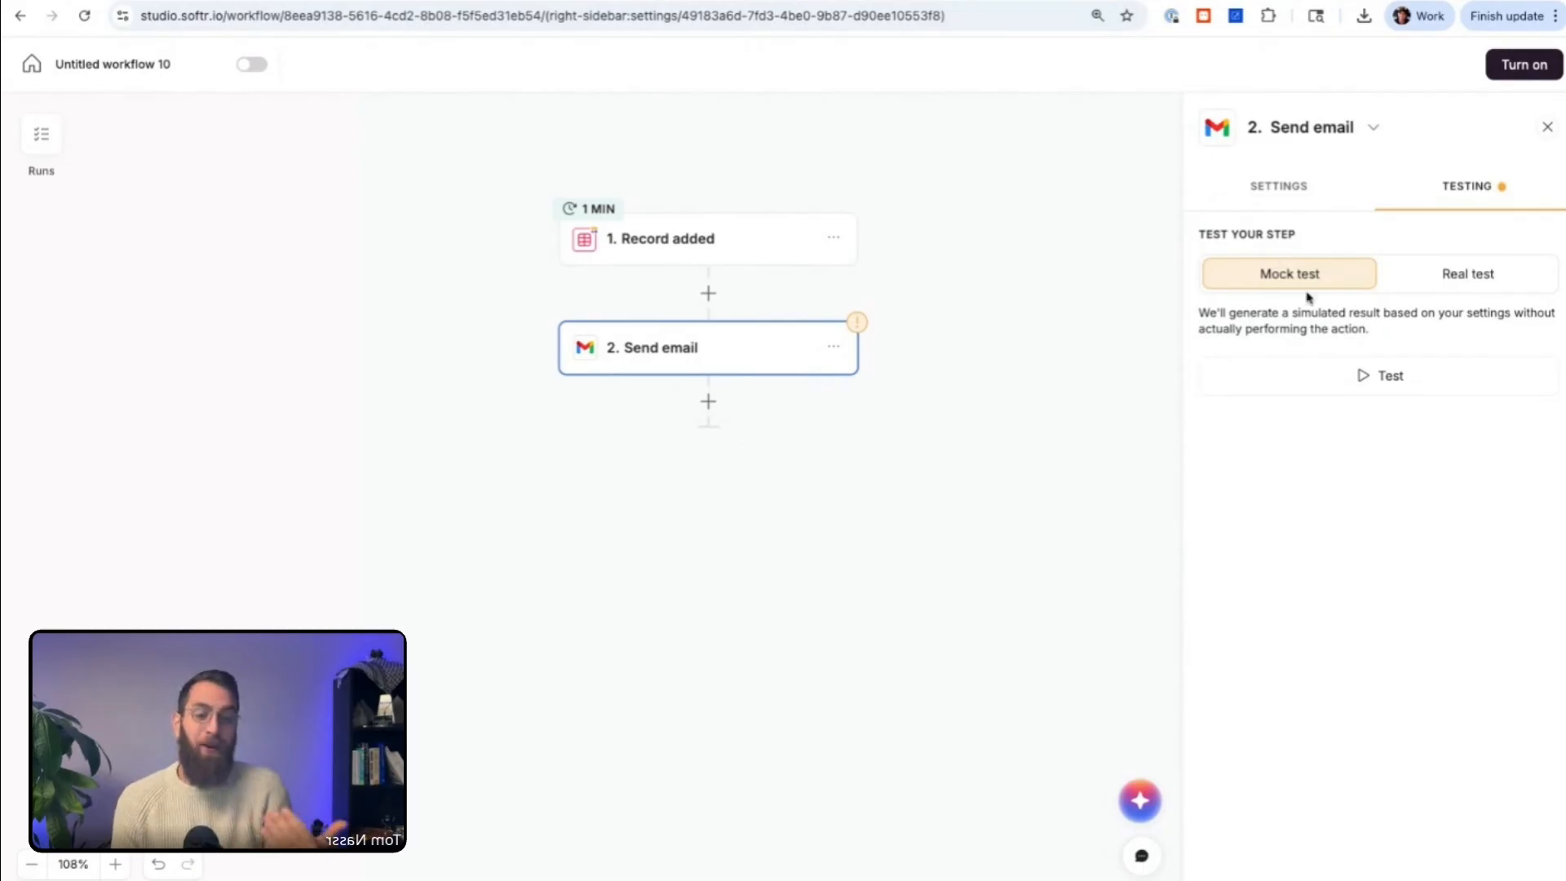
left_click(1384, 377)
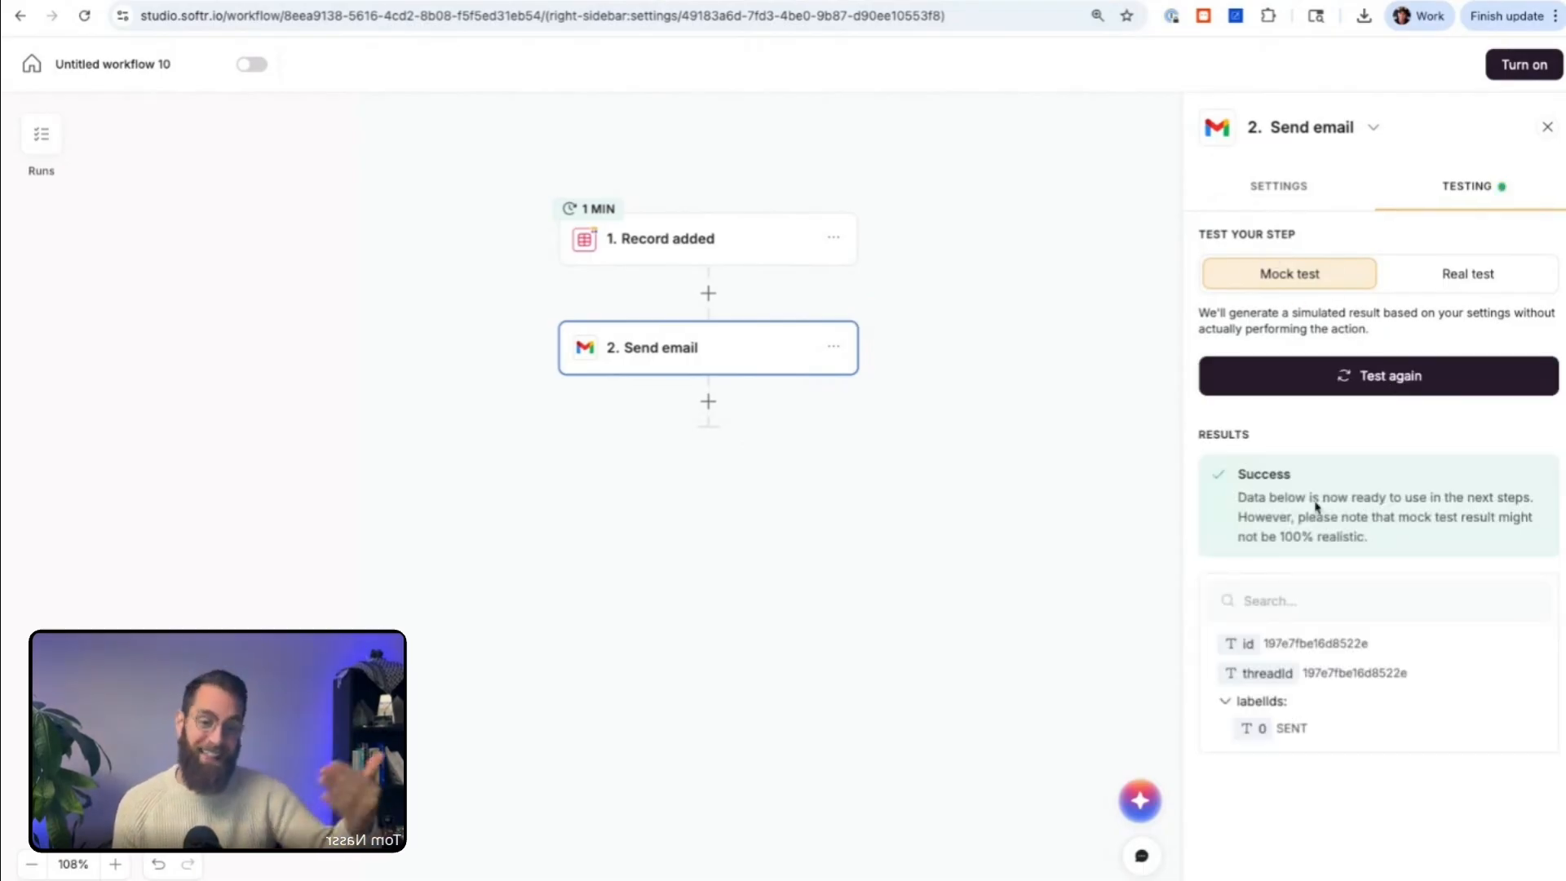
left_click_drag(1236, 499, 1370, 538)
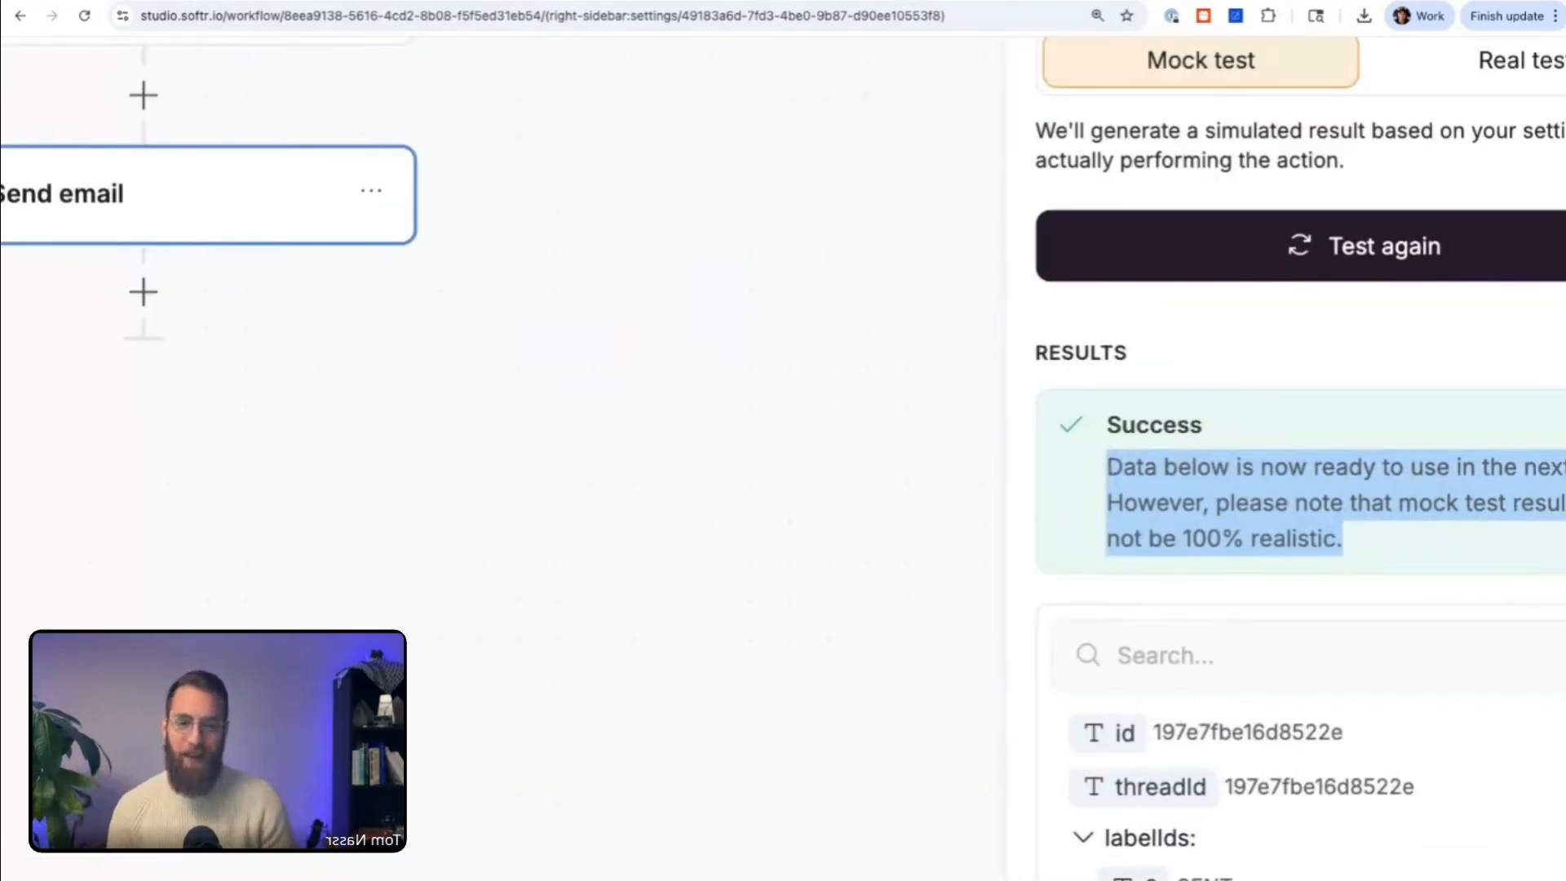
scroll(1215, 489, "up", 1)
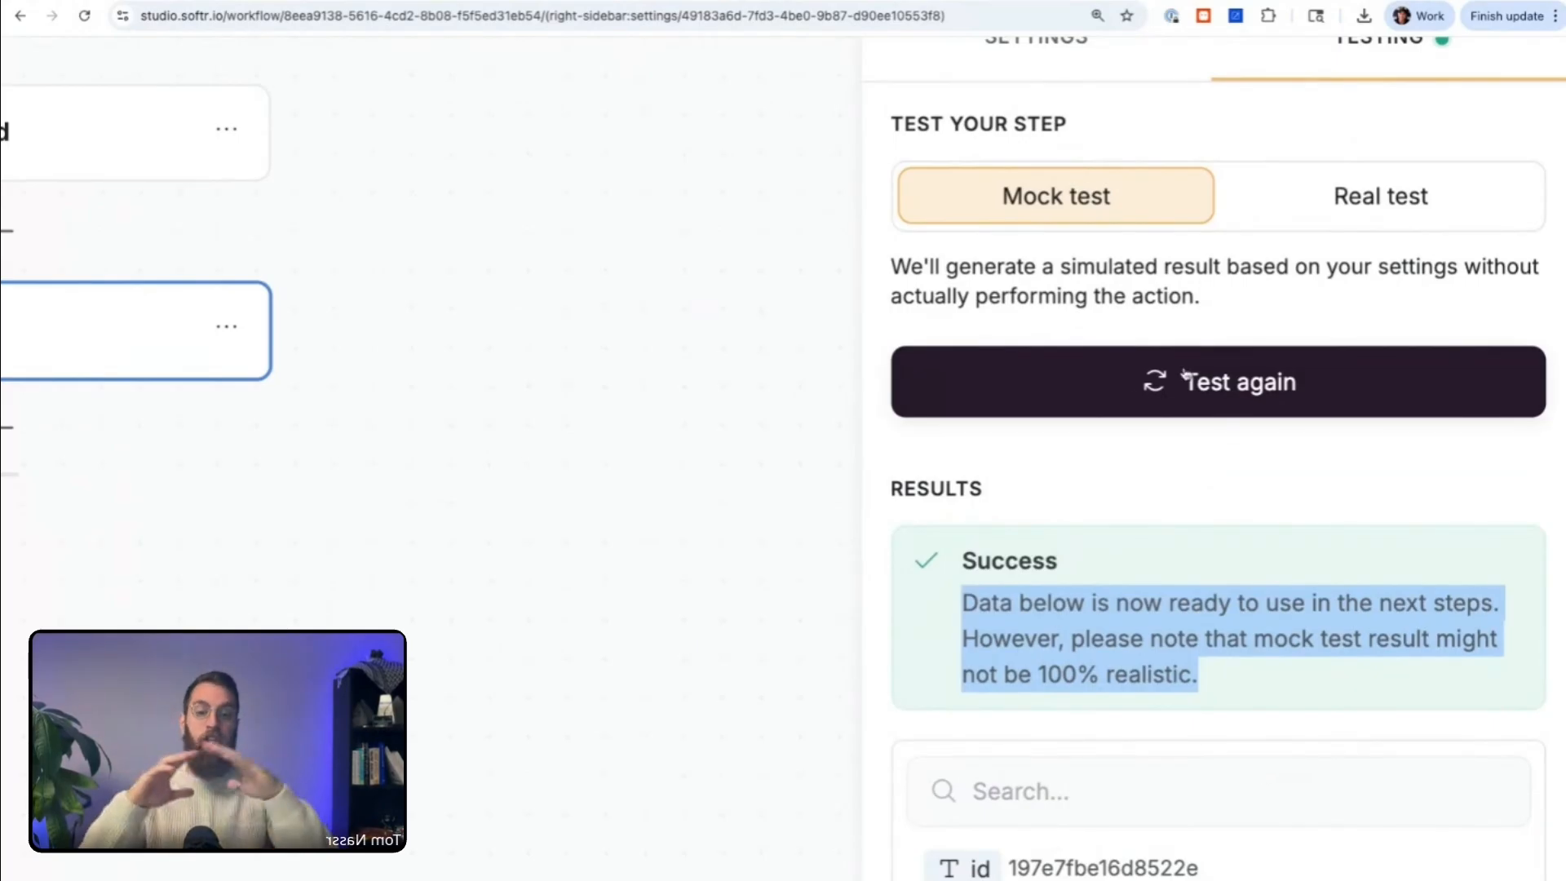
left_click(1228, 687)
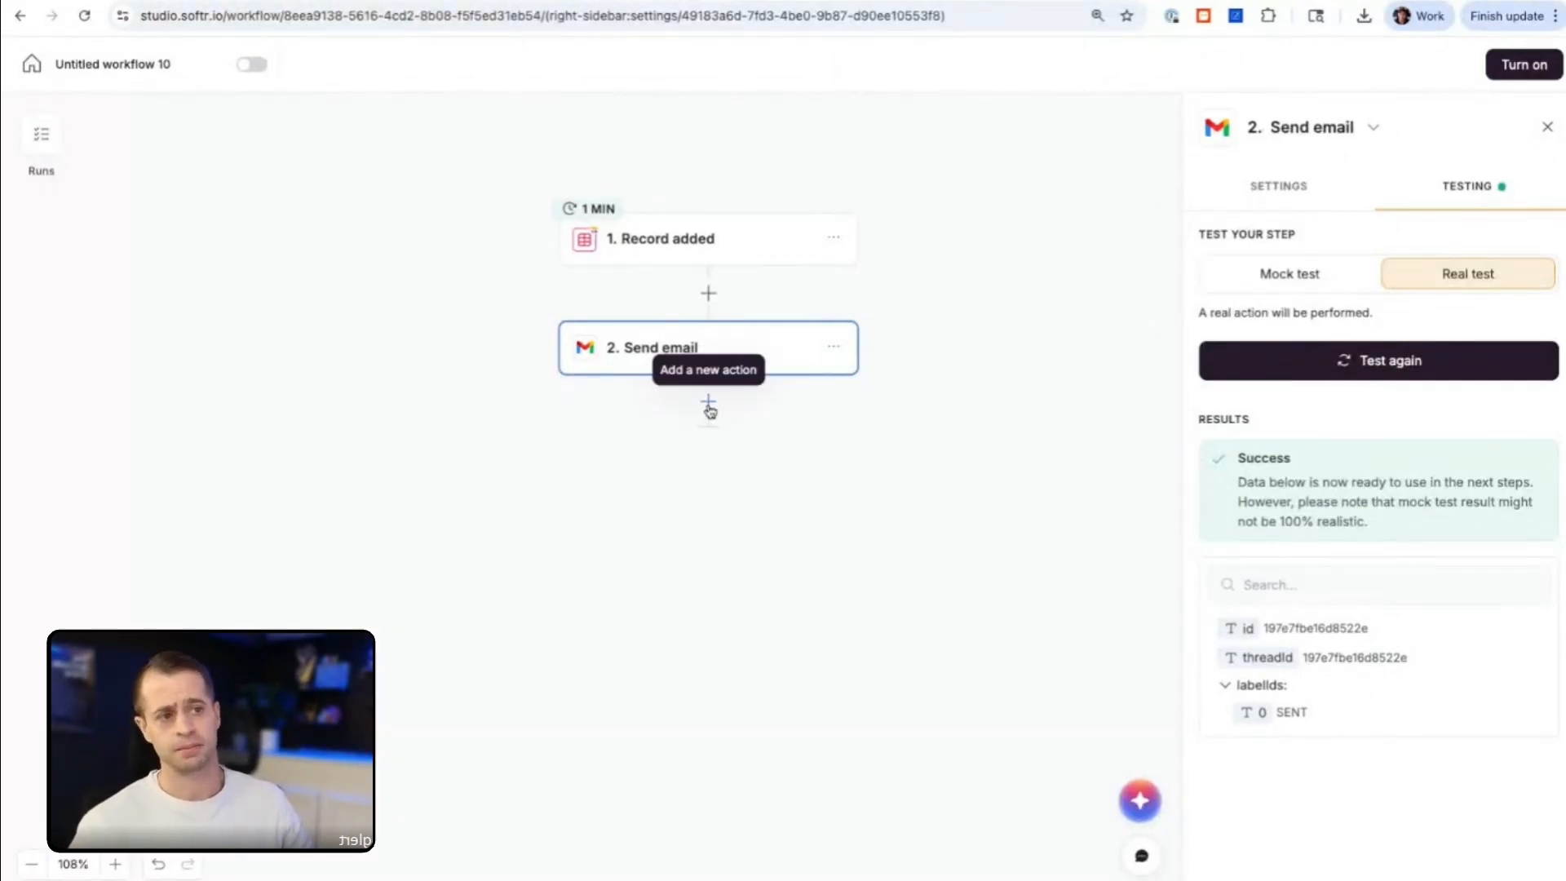
Step: Add a Slack Send direct message action after the Send email step
left_click(708, 404)
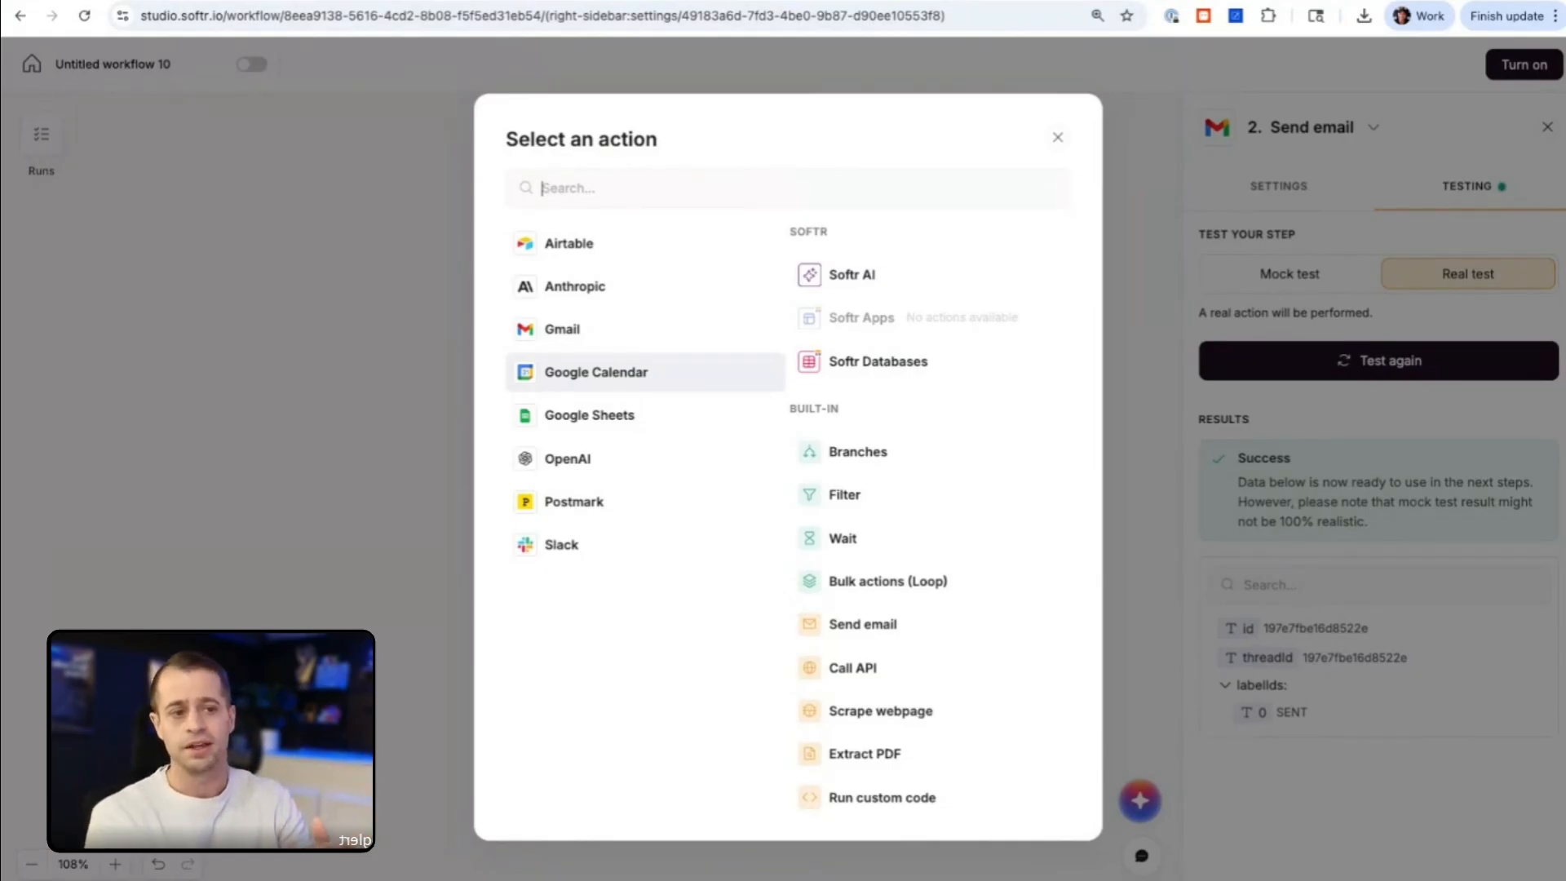
left_click(568, 554)
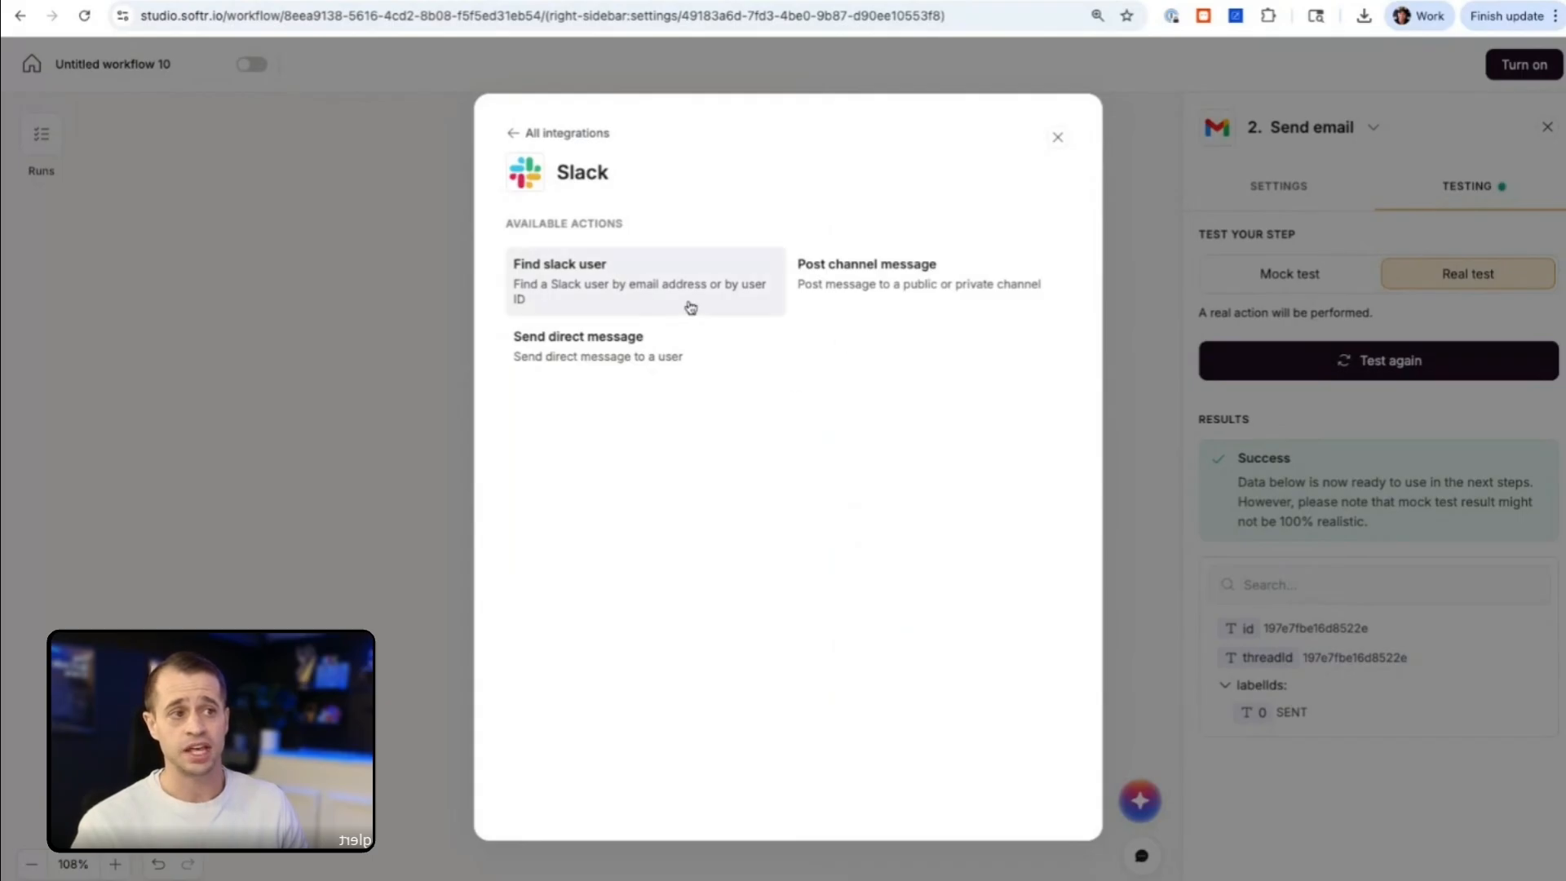
left_click(619, 368)
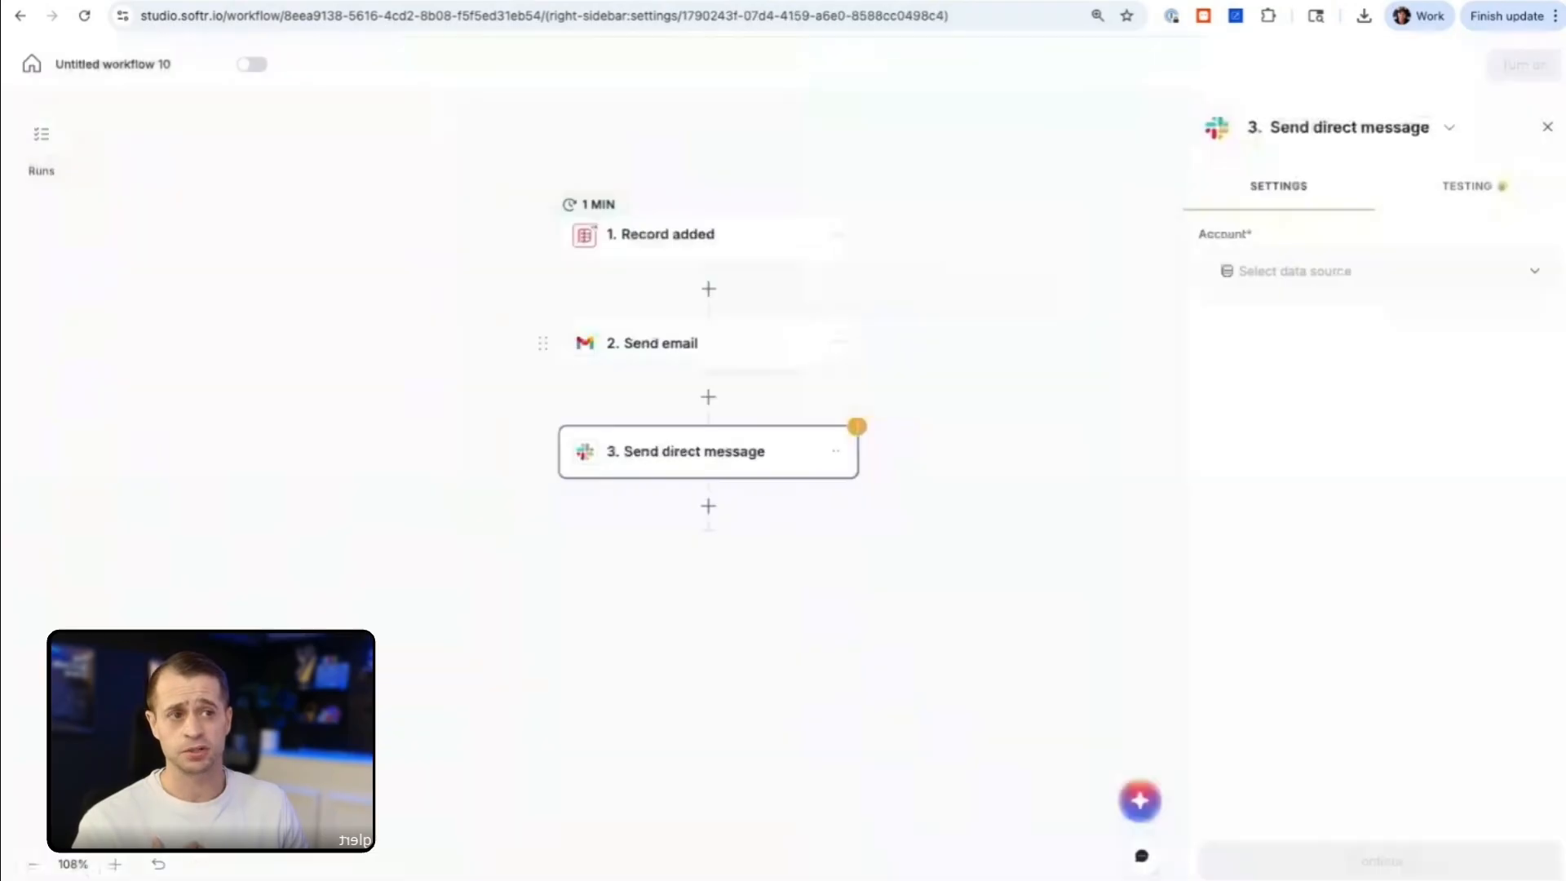
Step: Use the connected Slack account for the direct message and choose the account owner as the specific user to receive it
left_click(1286, 292)
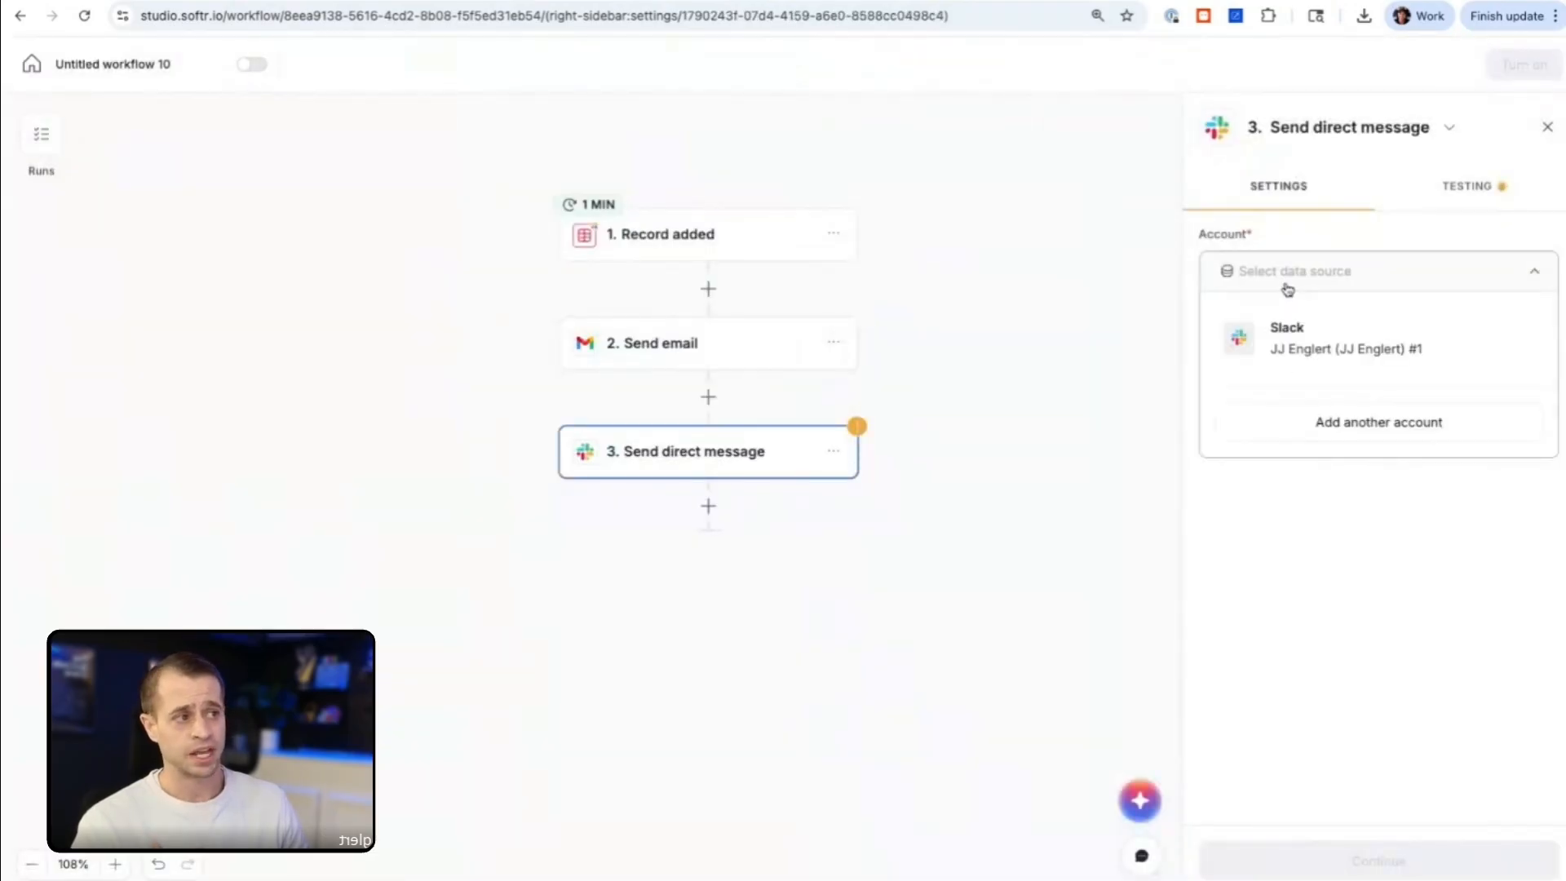
left_click(1302, 339)
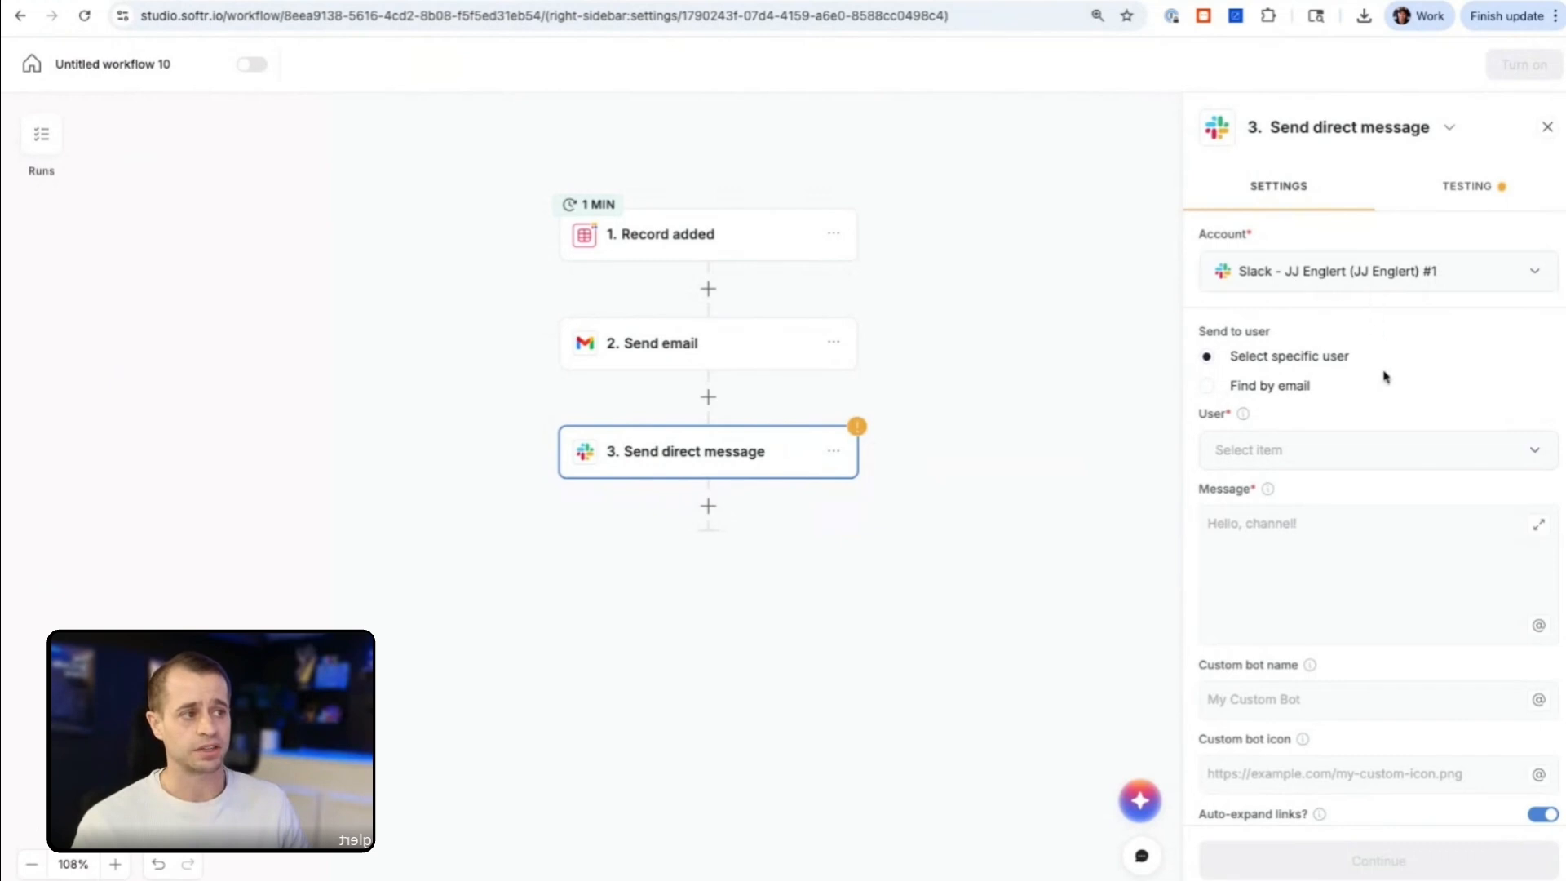
scroll(1384, 374, "down", 1)
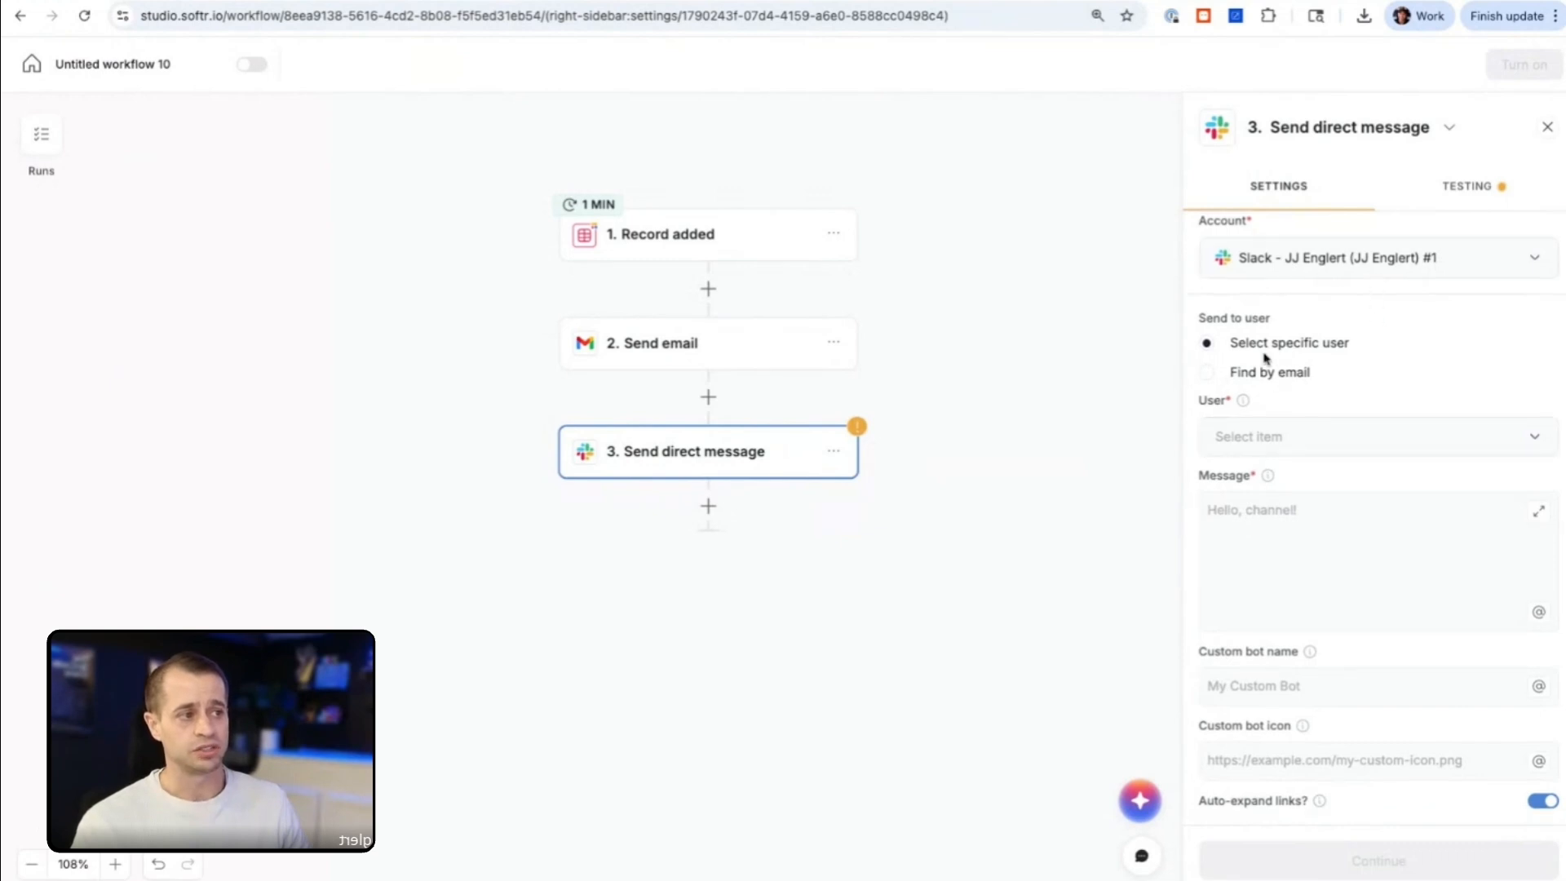
left_click(1294, 442)
type("jj")
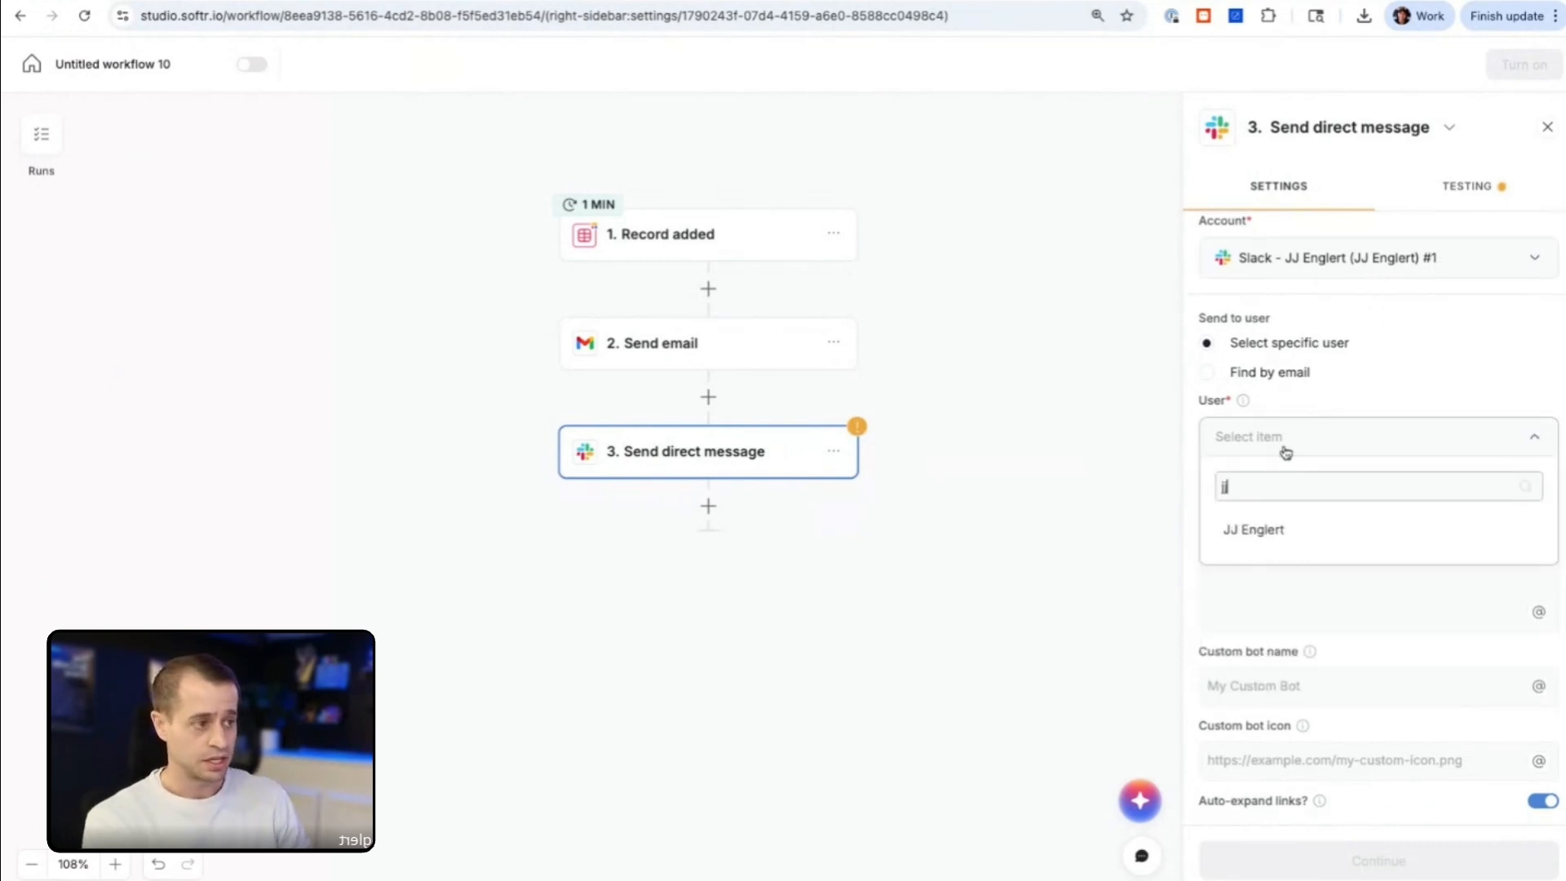
left_click(1258, 540)
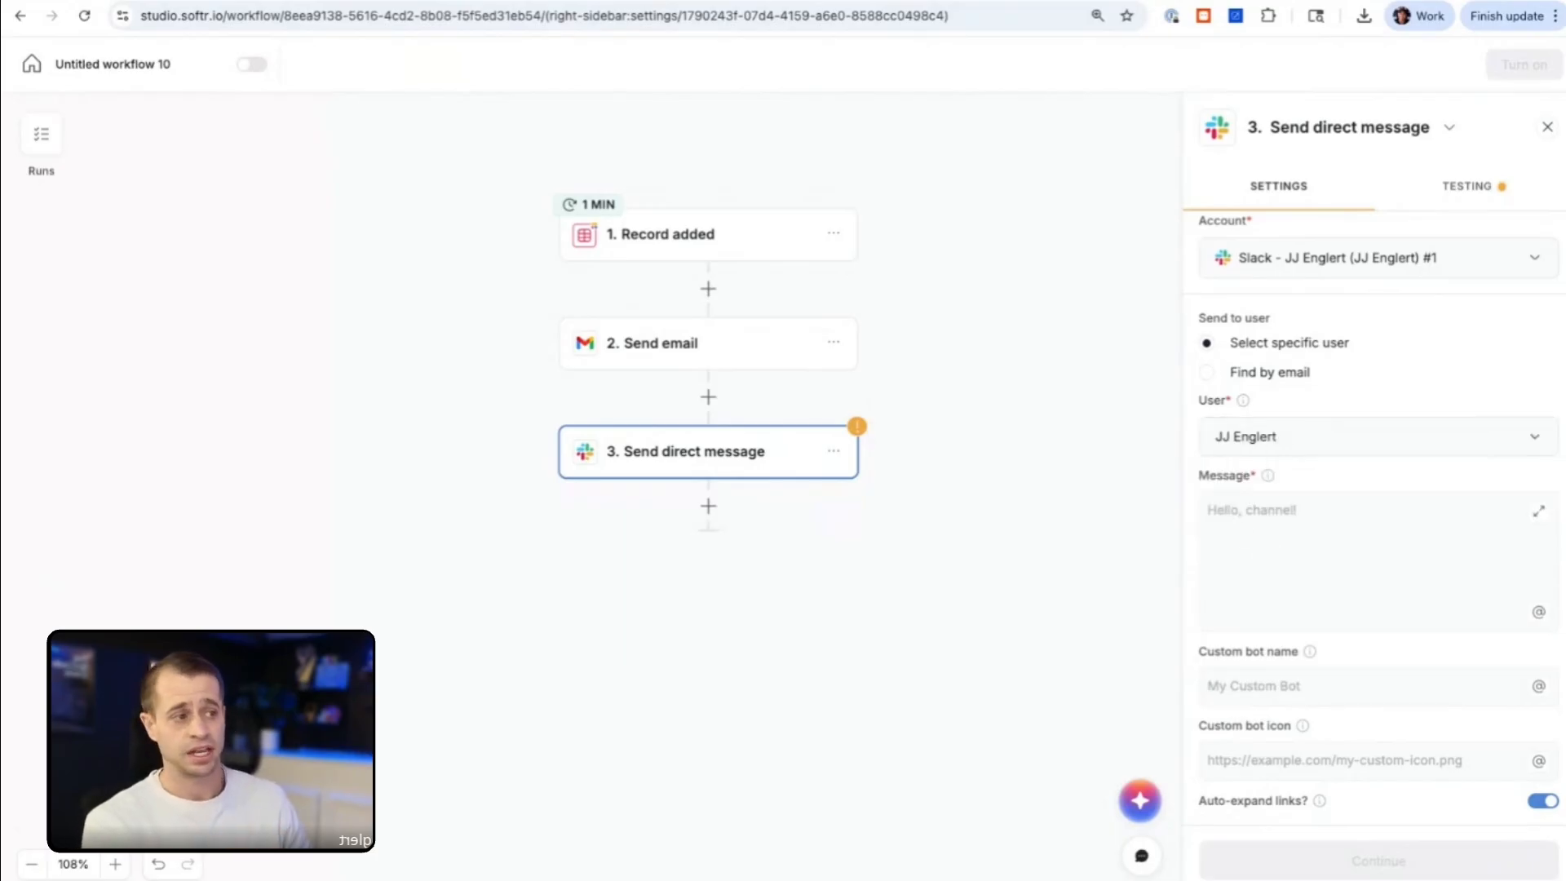
Step: Start the Slack message with the text: Hi! We have a new application for the job, followed by an opening quotation mark
left_click(1245, 528)
type("Hi! W")
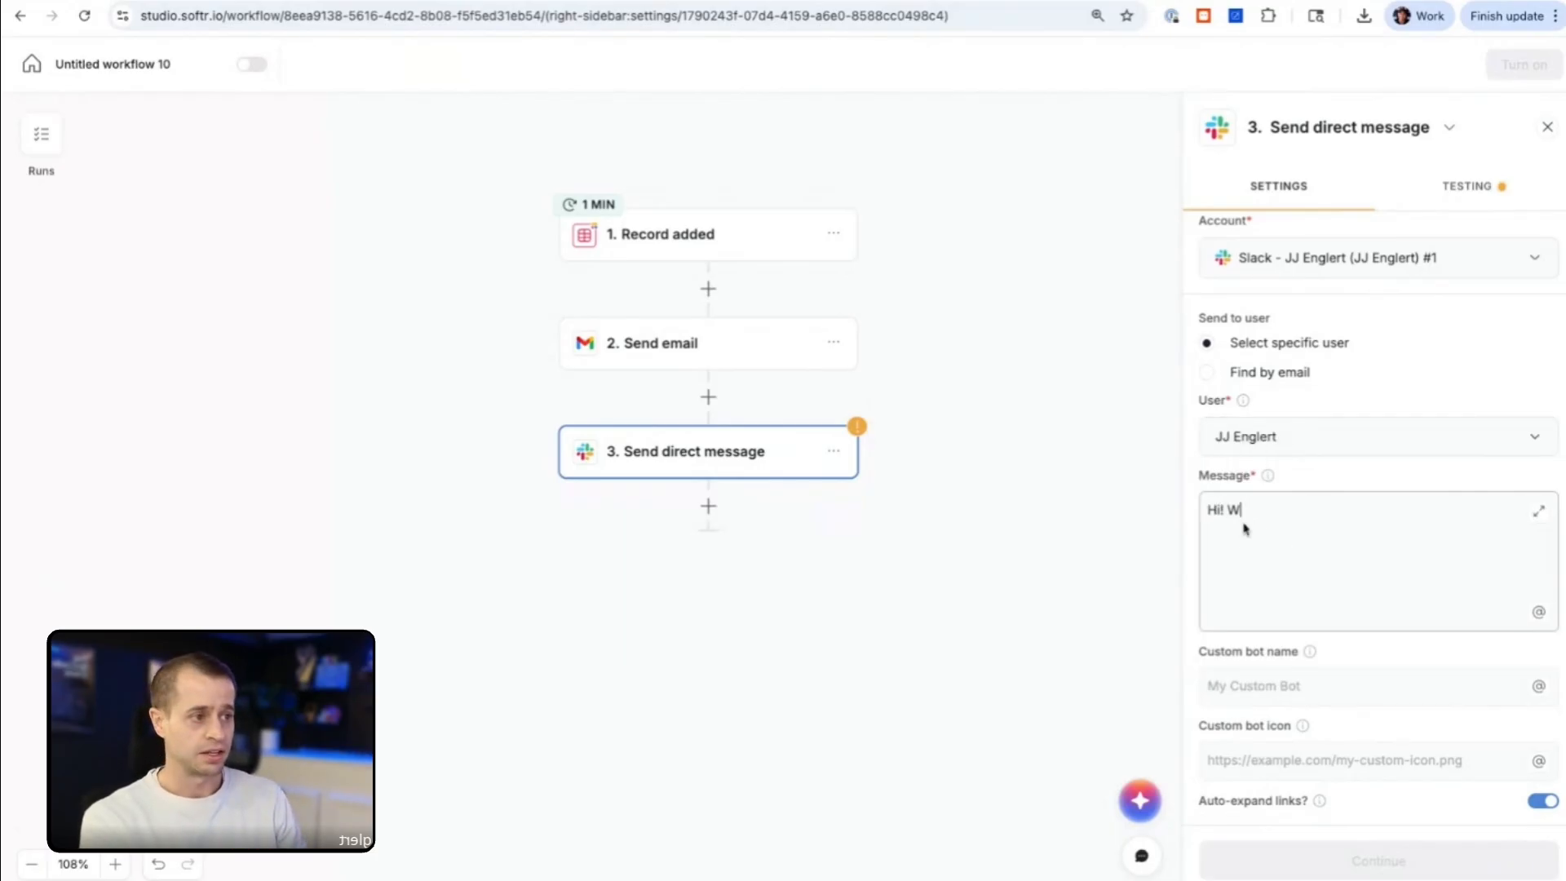
type("e have a new appl")
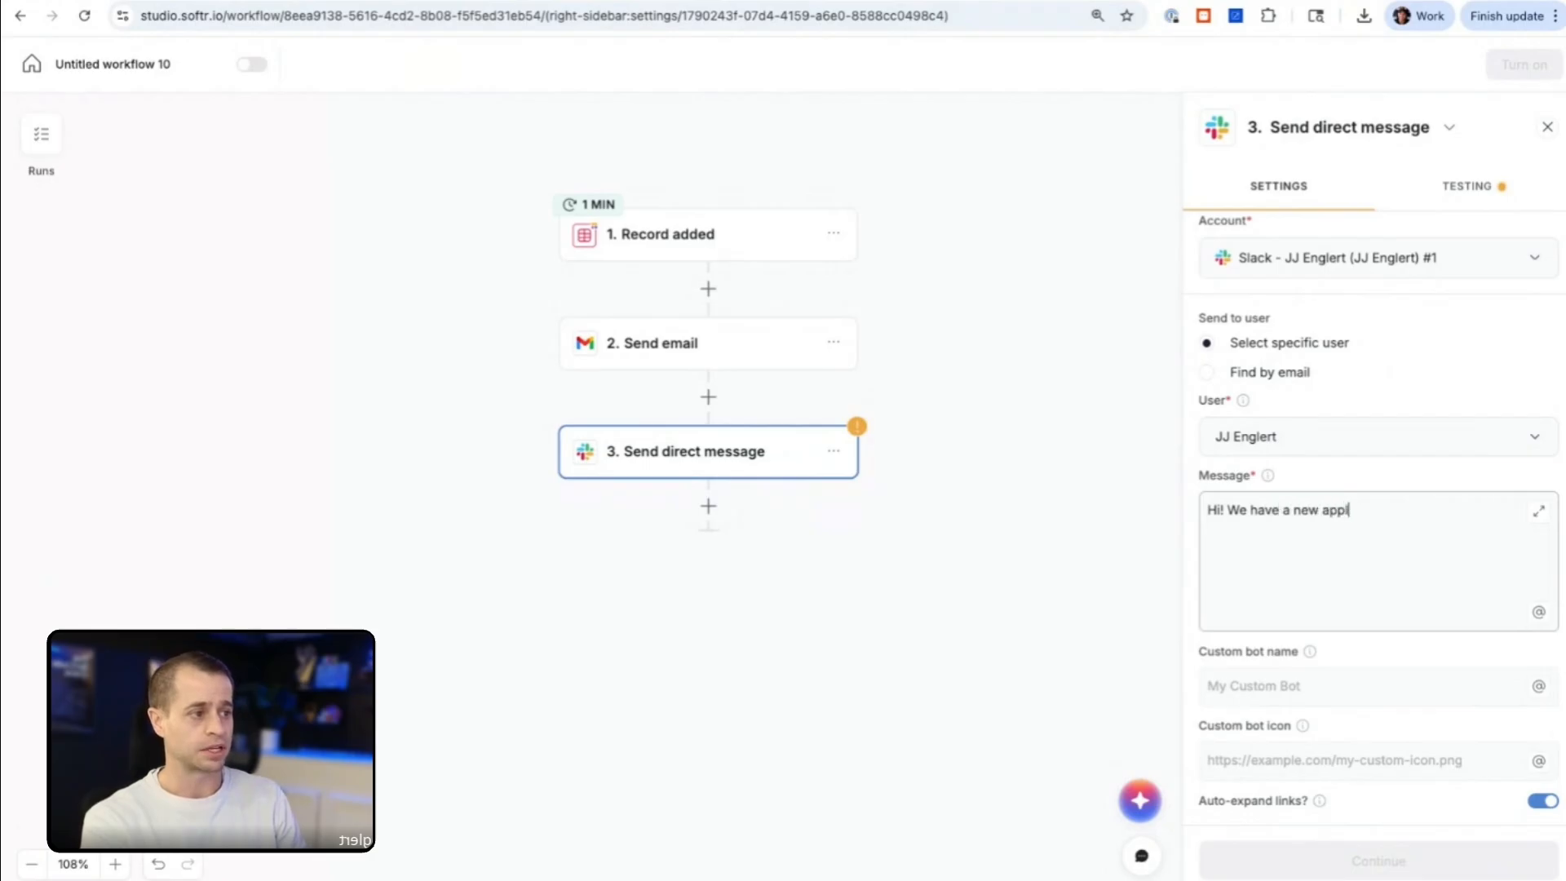
type("ication fo rthe")
key("BackSpace")
key("BackSpace")
key("BackSpace")
key("BackSpace")
key("BackSpace")
key("BackSpace")
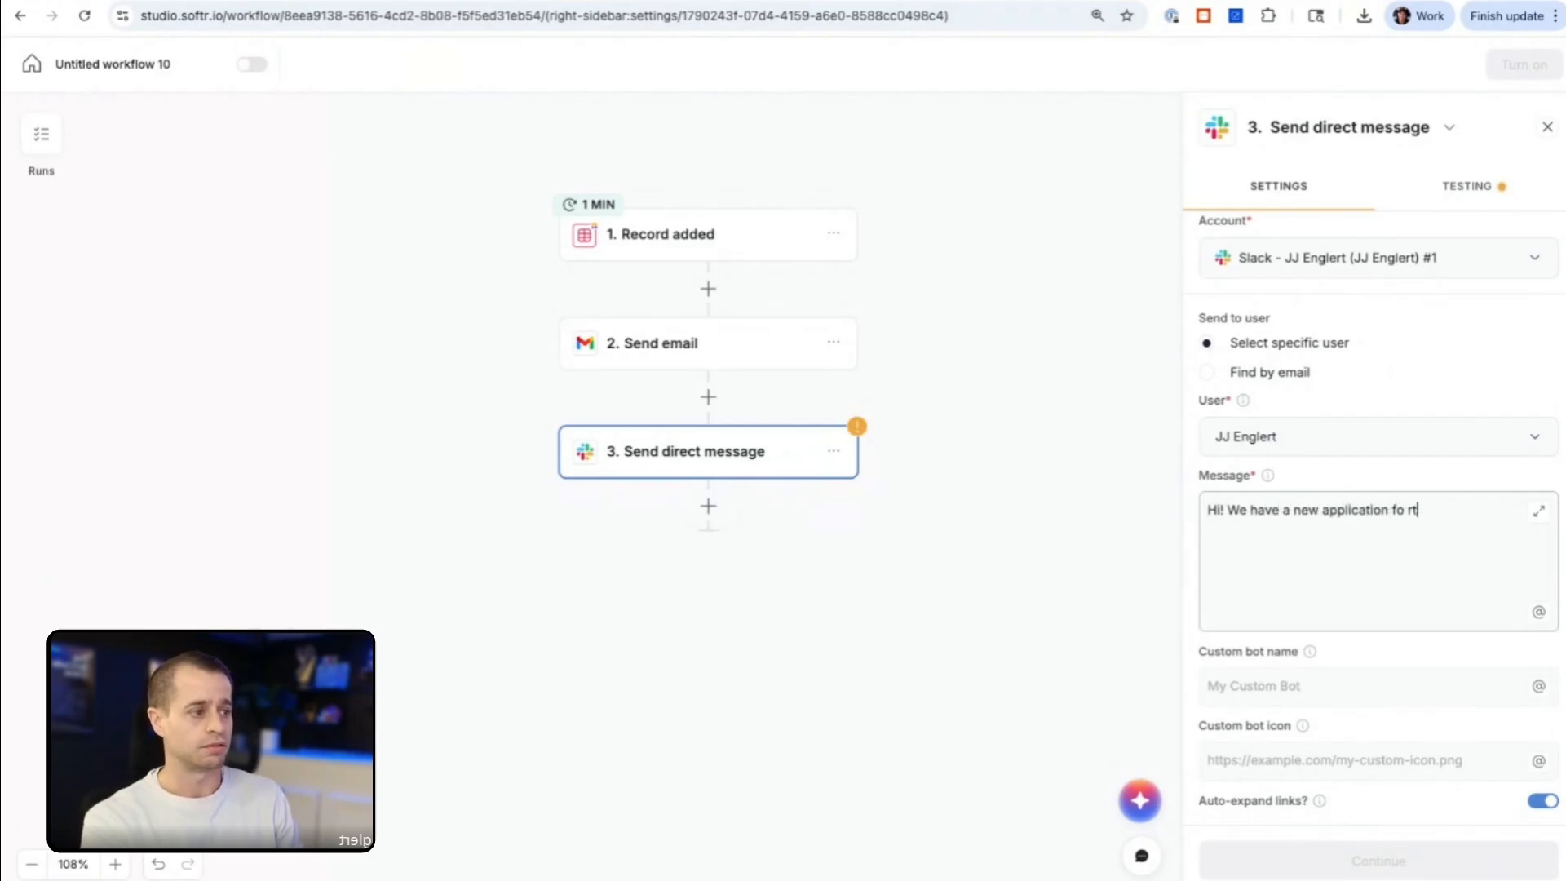
type("r the job \"@")
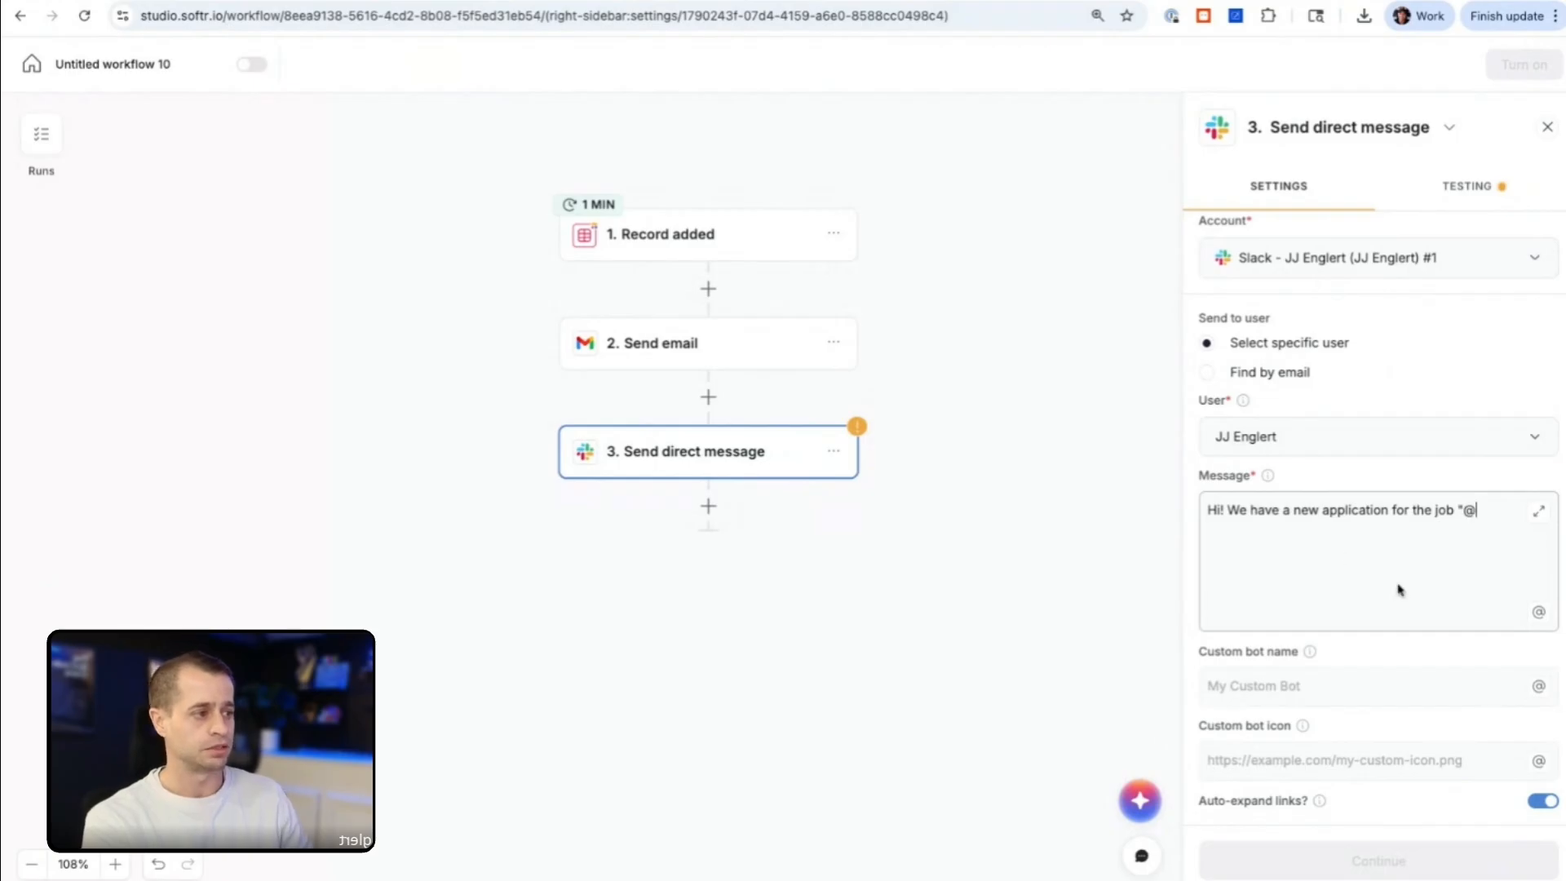
key("BackSpace")
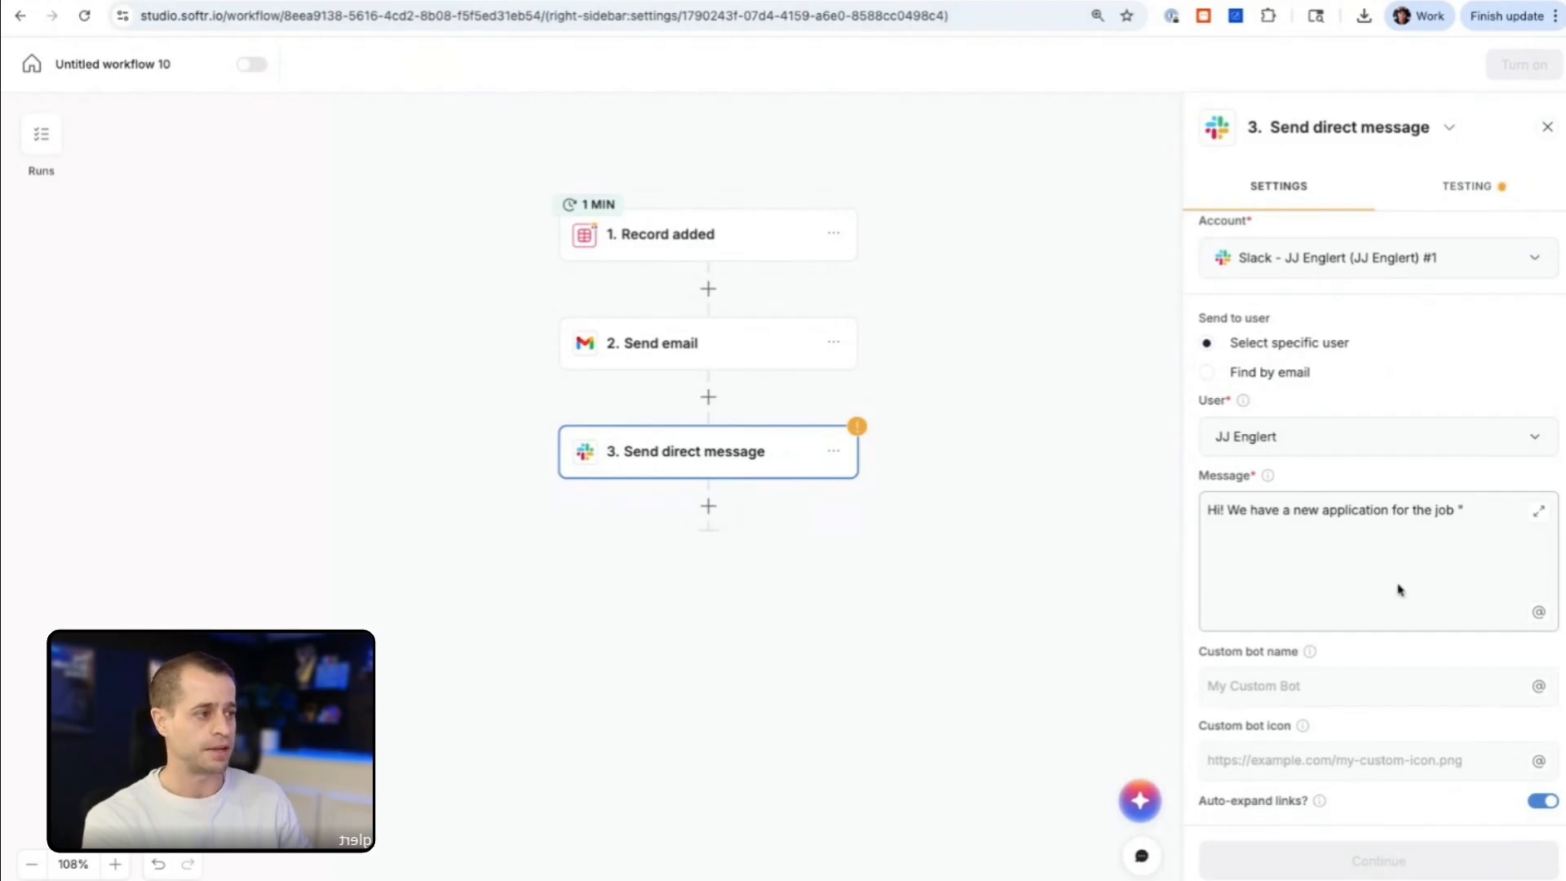
Step: Insert the Related Job Application label from the Record added step into the message and close the quotation mark
left_click(1538, 612)
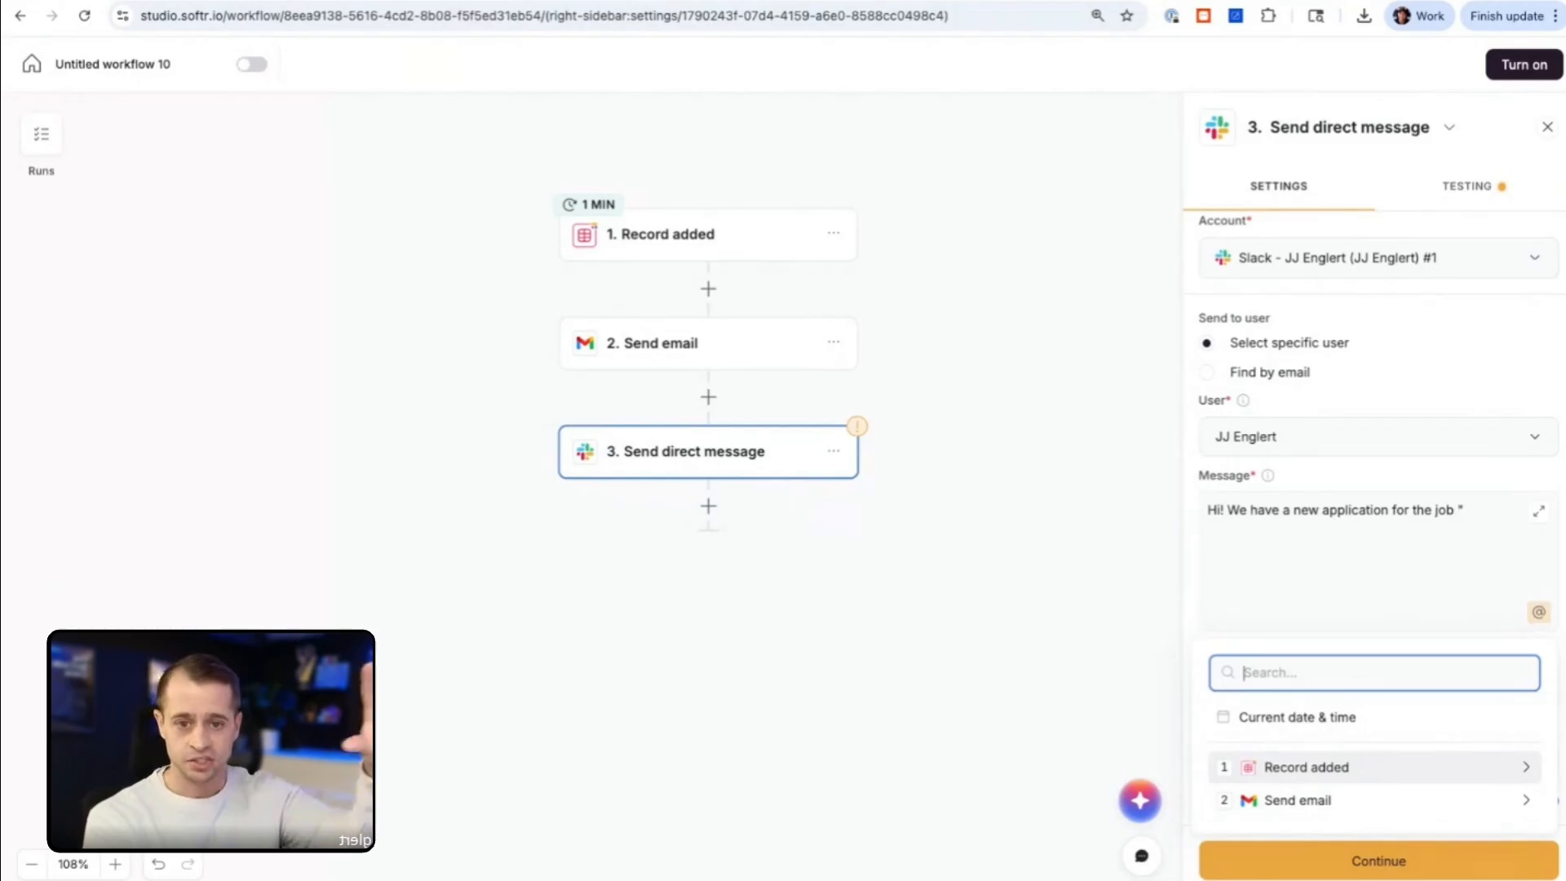
left_click(1323, 783)
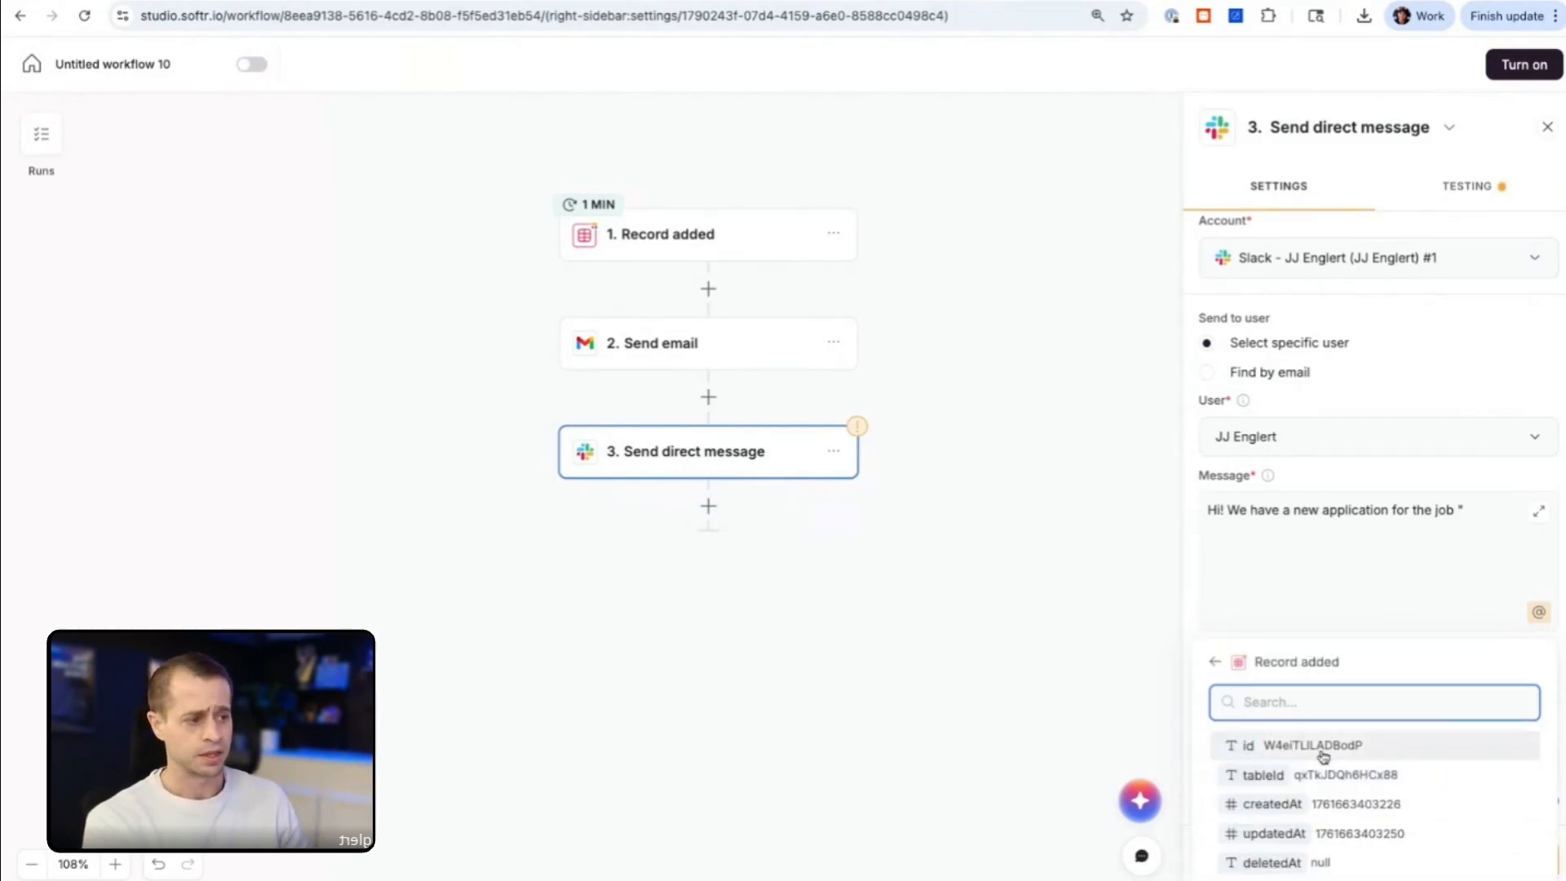
type("job")
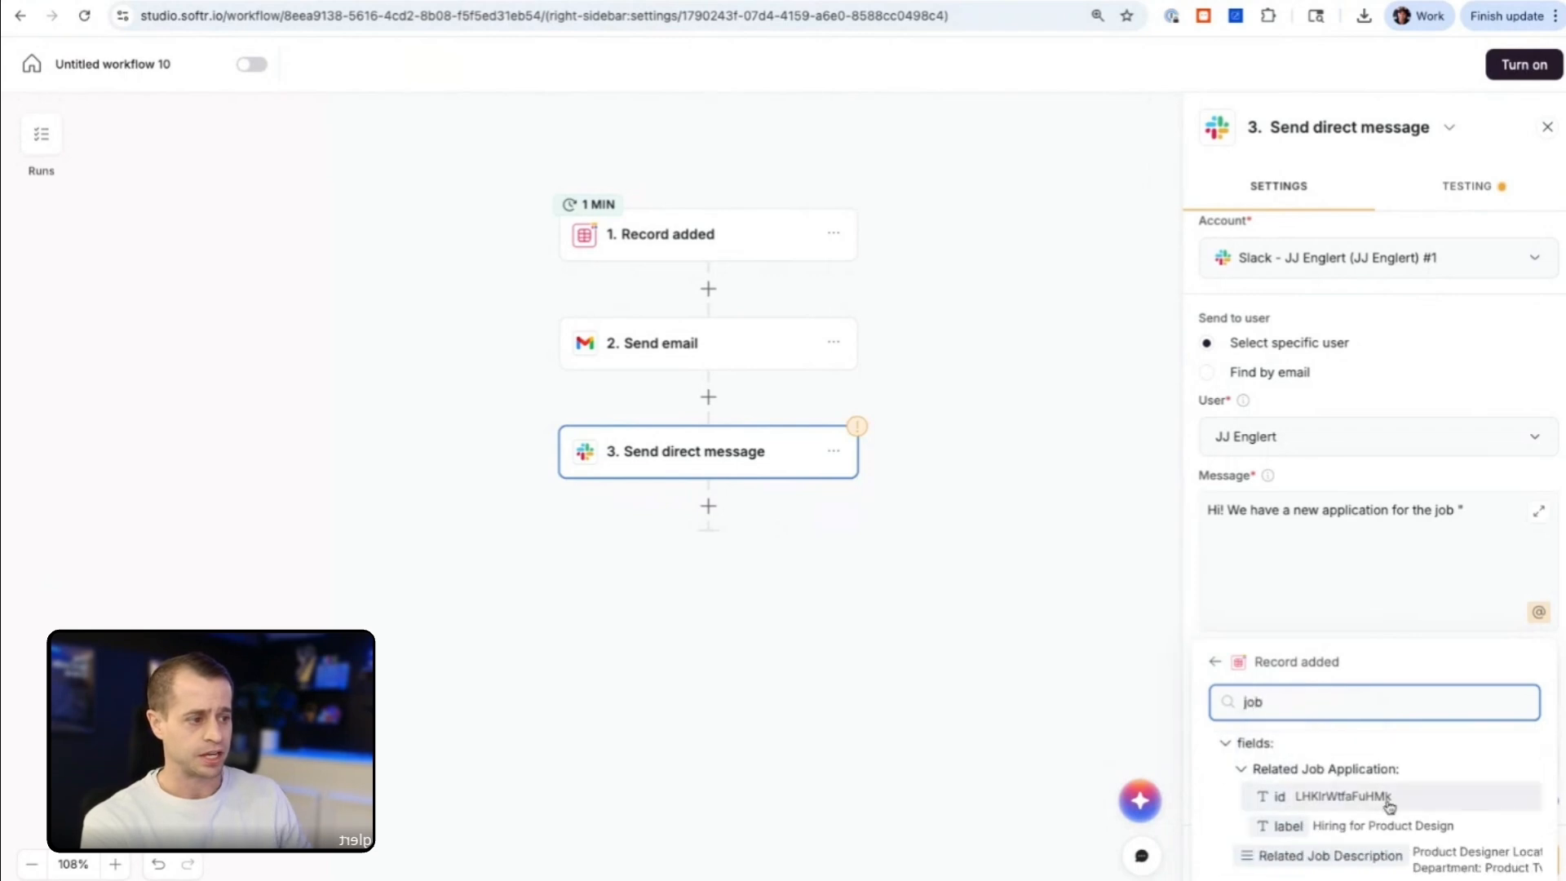
left_click(1371, 840)
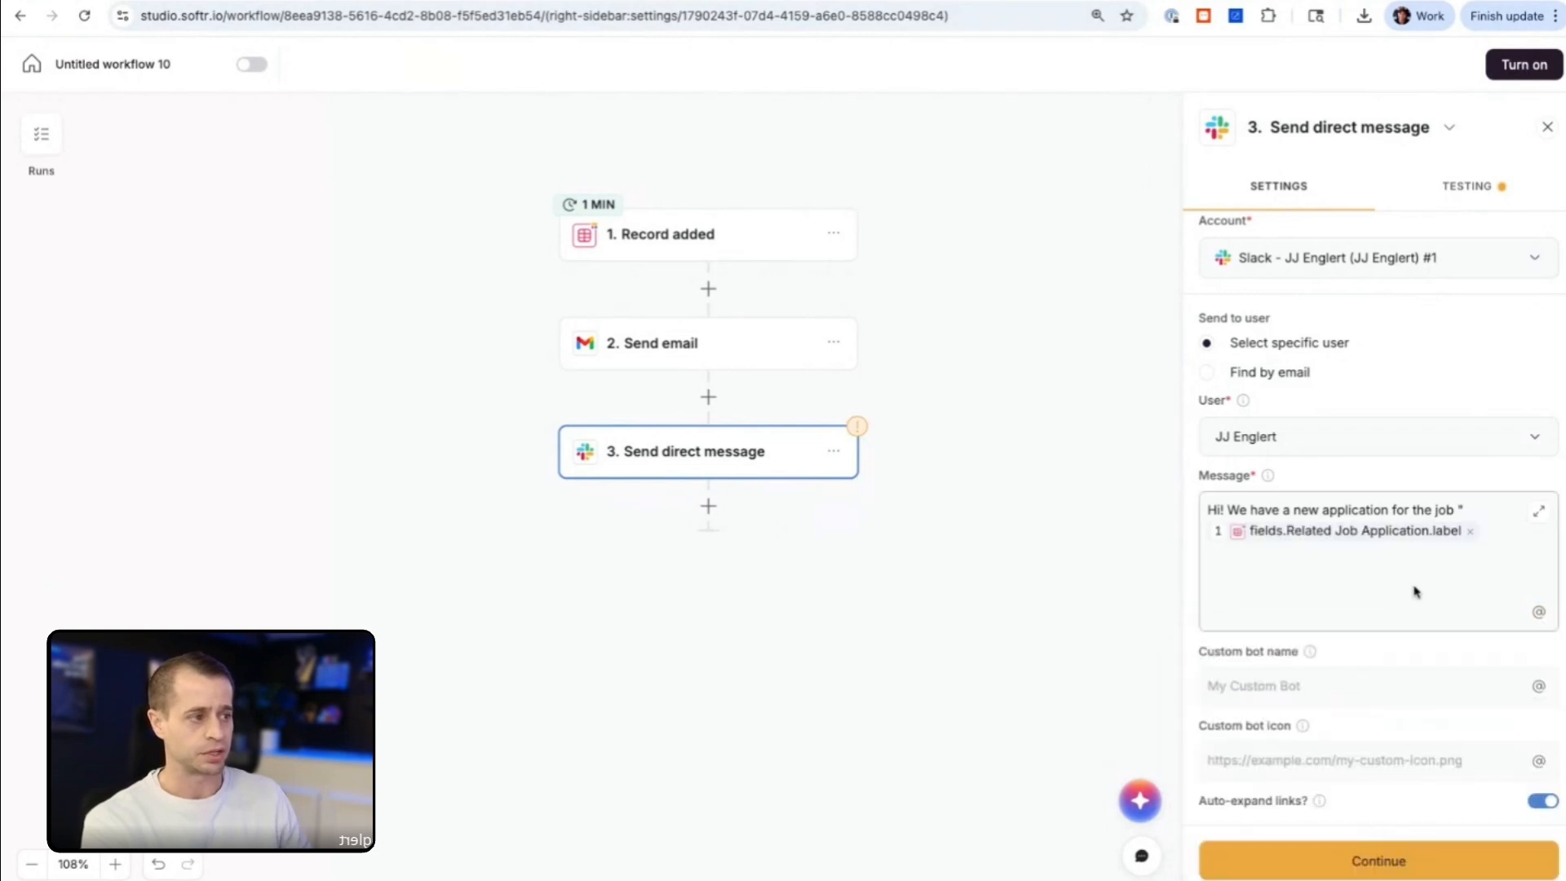
type("\"  The ")
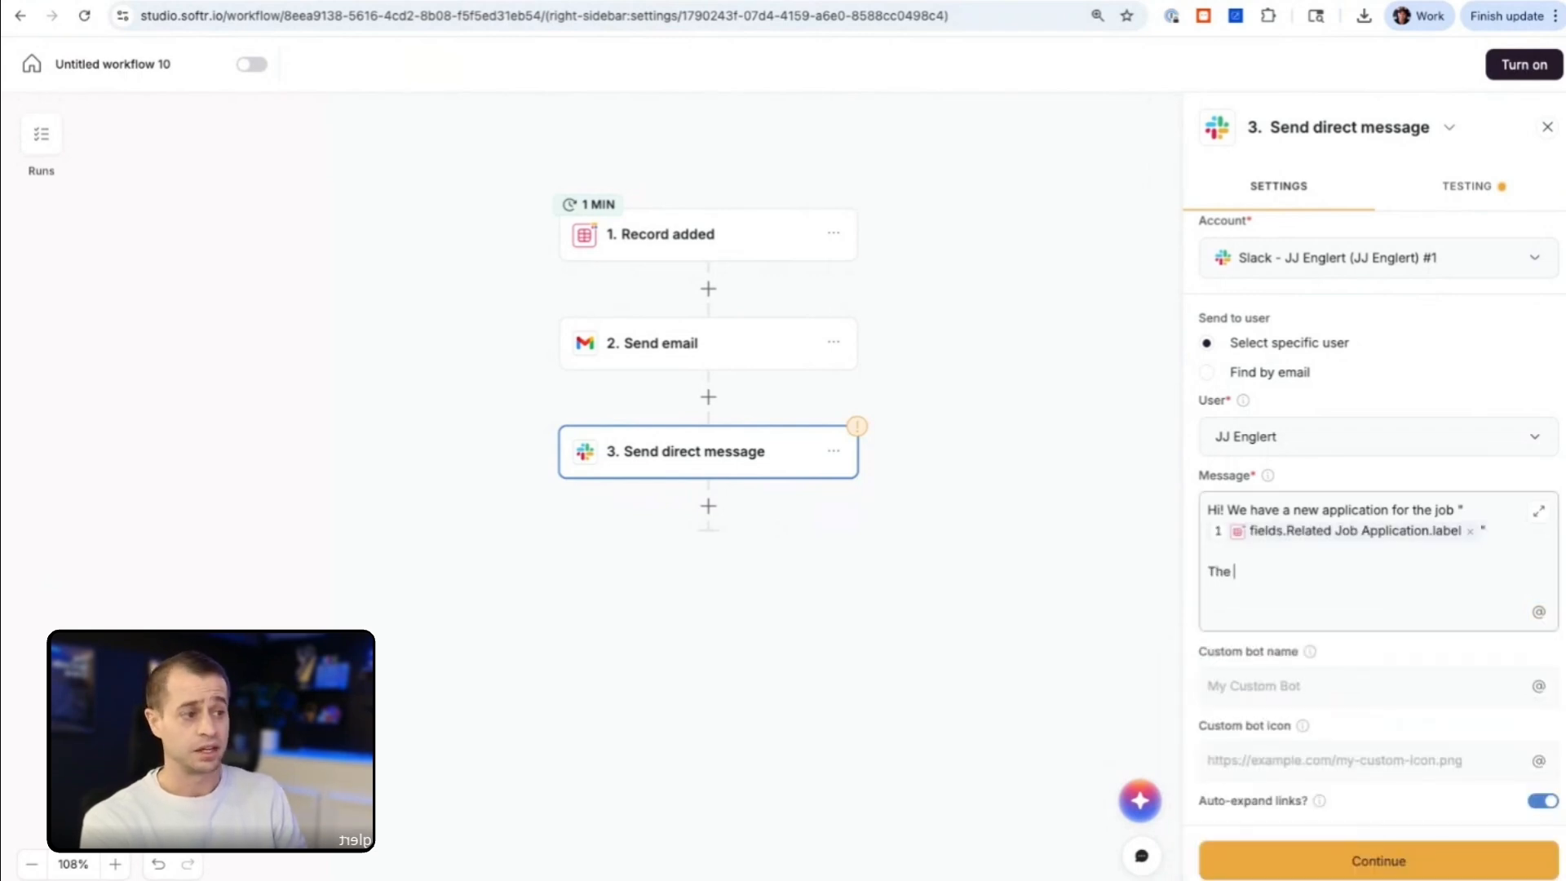
type("applicant name ")
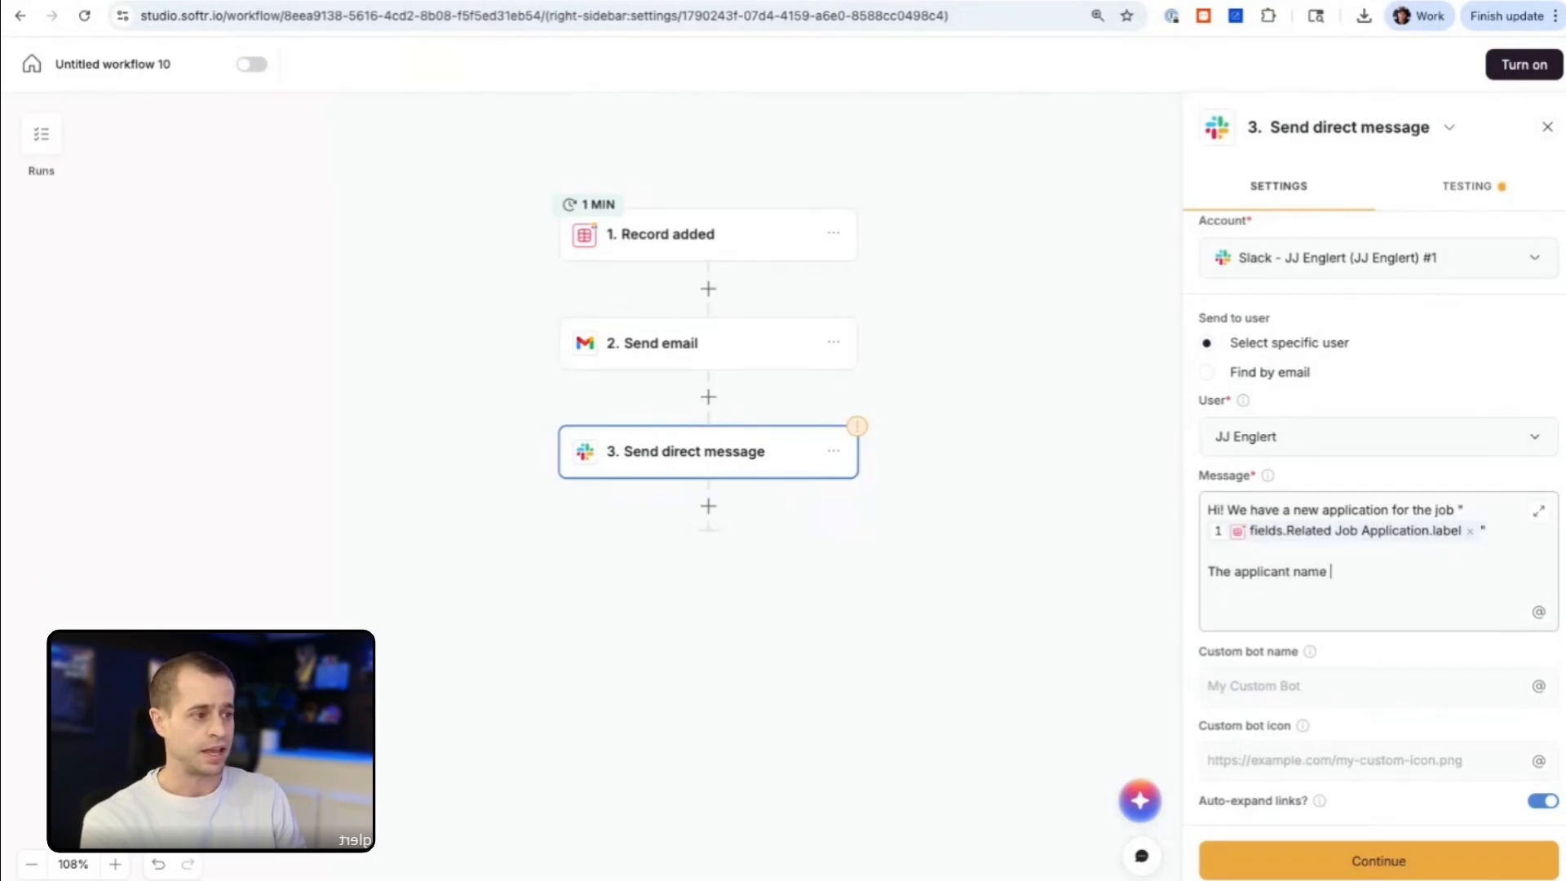
type("is: @")
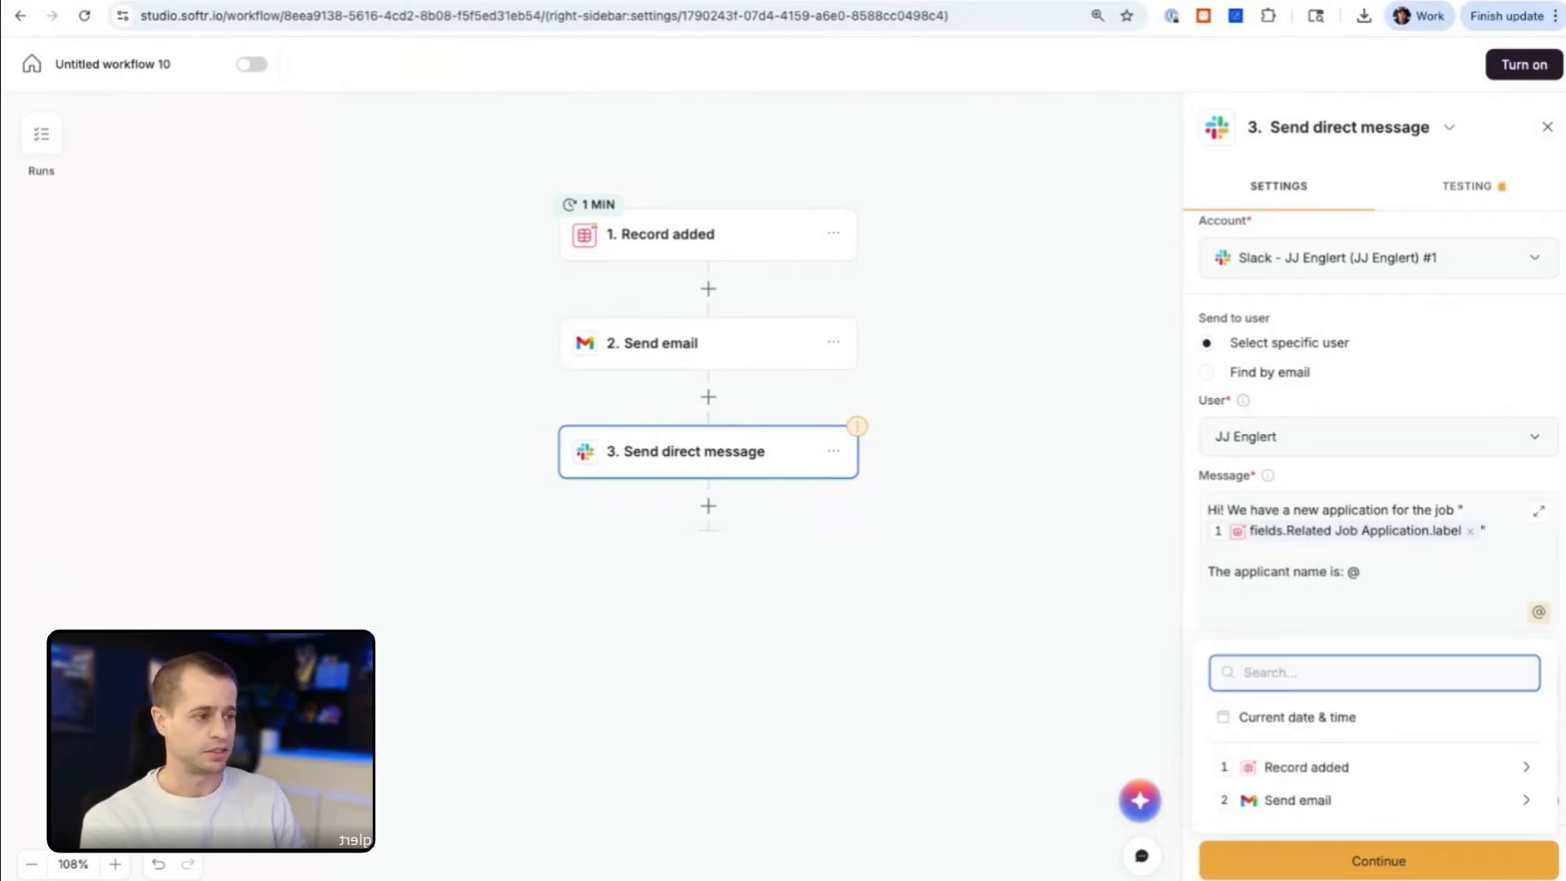
Step: Add a new message line reading "The applicant name is:" followed by the Name field from the Record added step
left_click(1341, 762)
type("name")
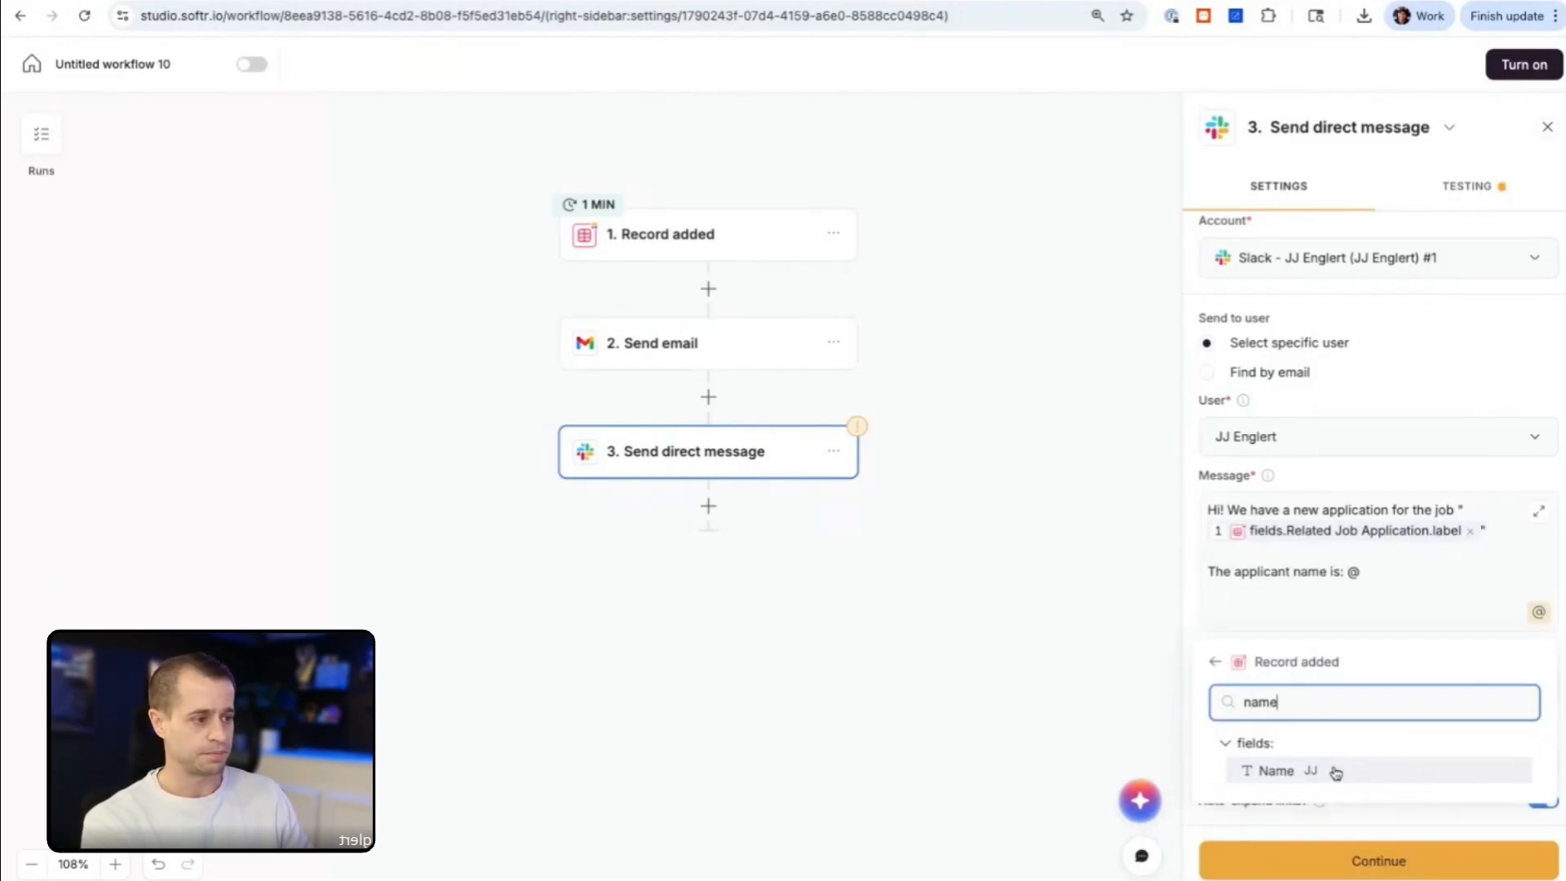
left_click(1332, 770)
Step: Add a message line reading "And their email is:" followed by the Email field from the Record added step
type("And the")
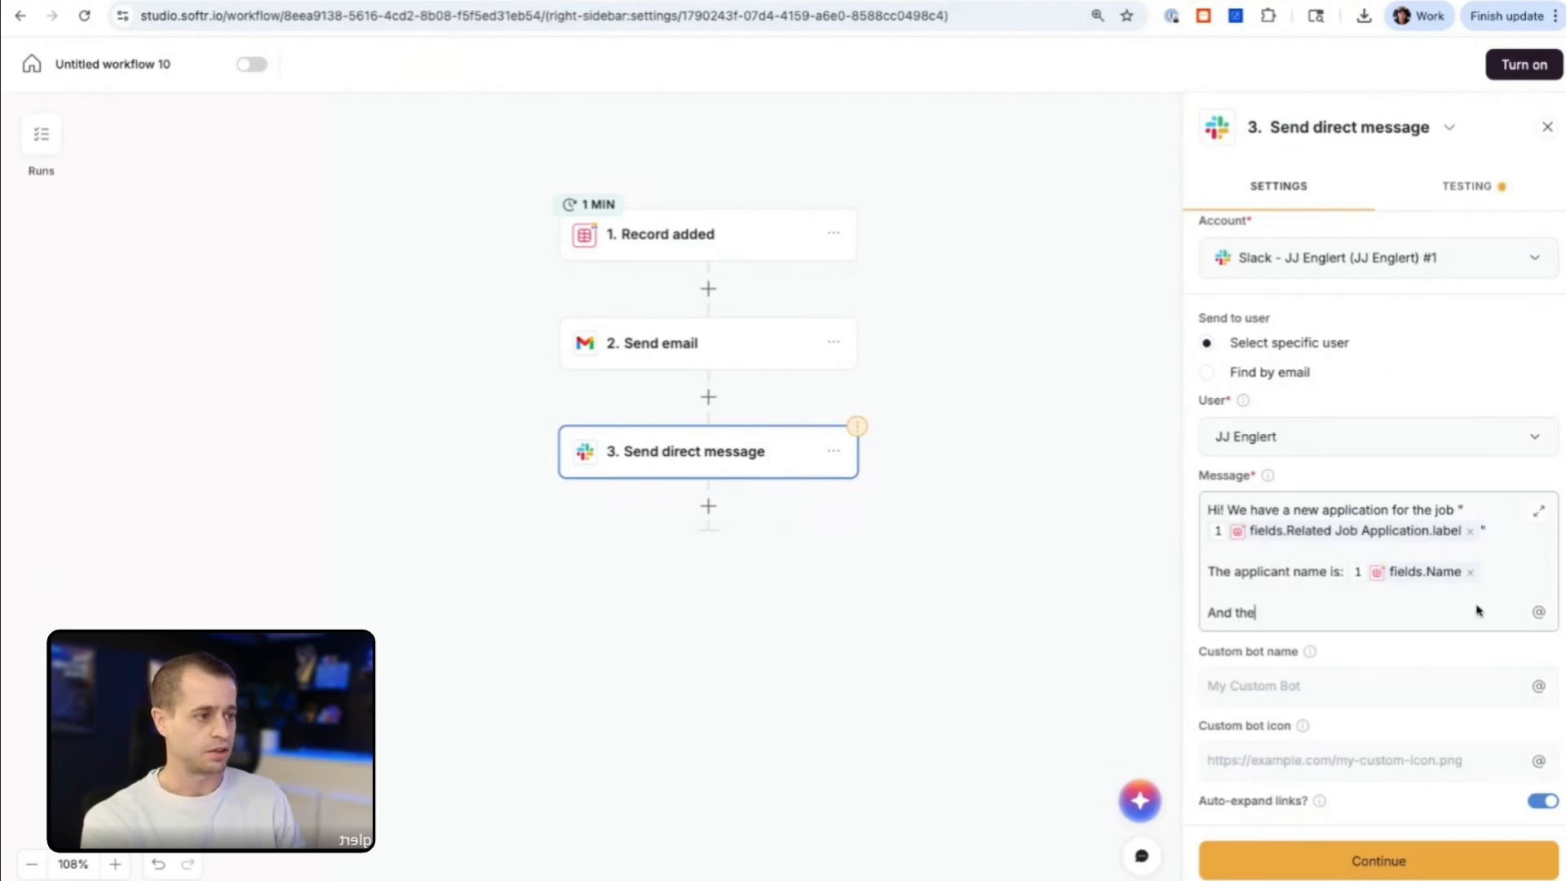
type("ir email is ")
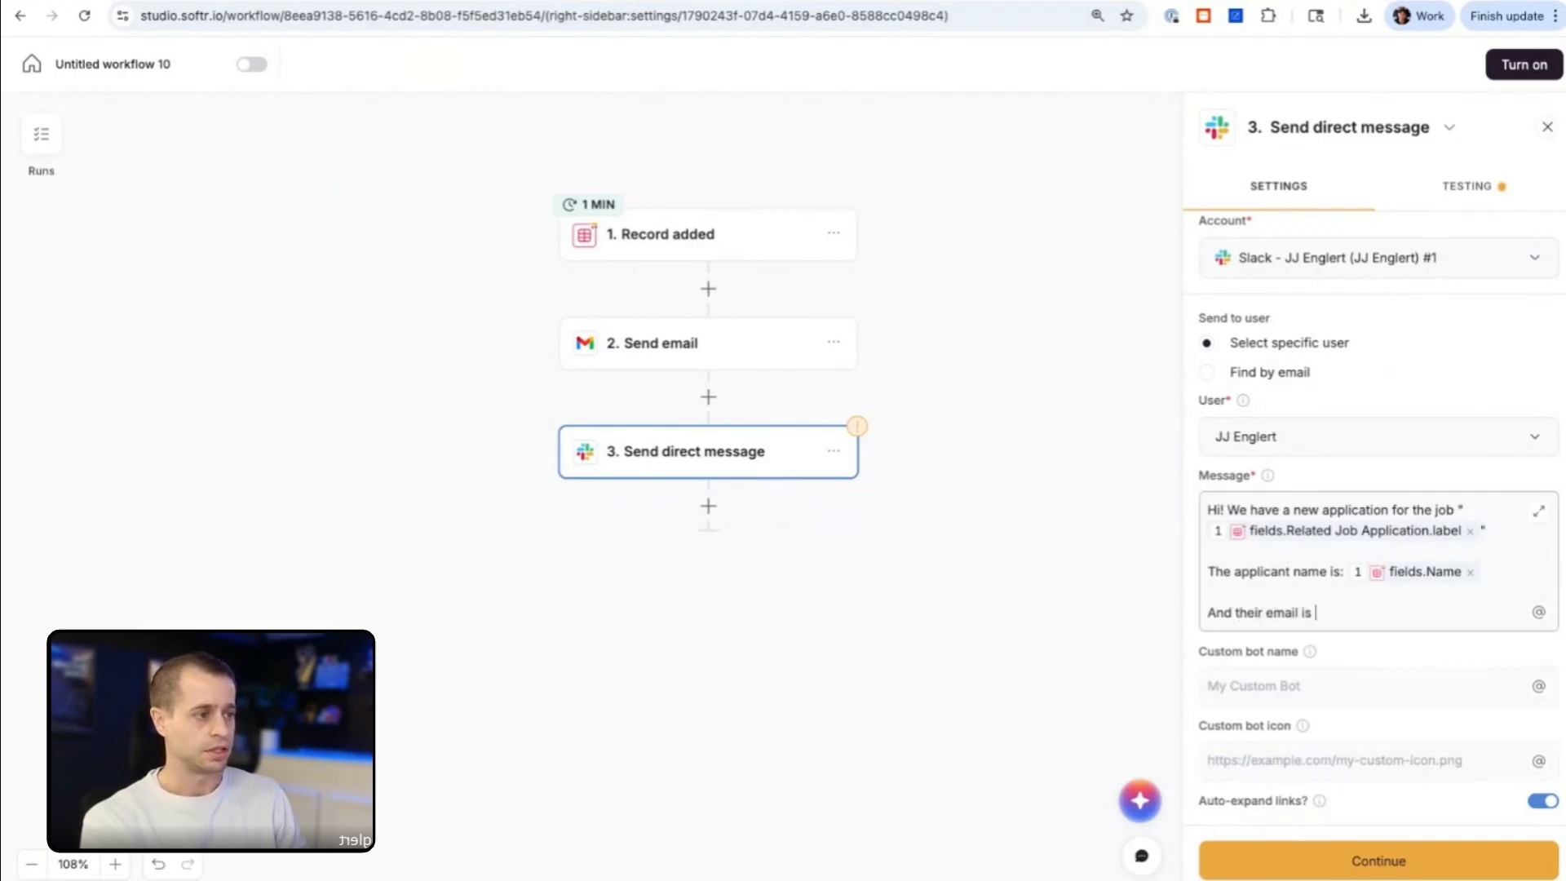
type(" @")
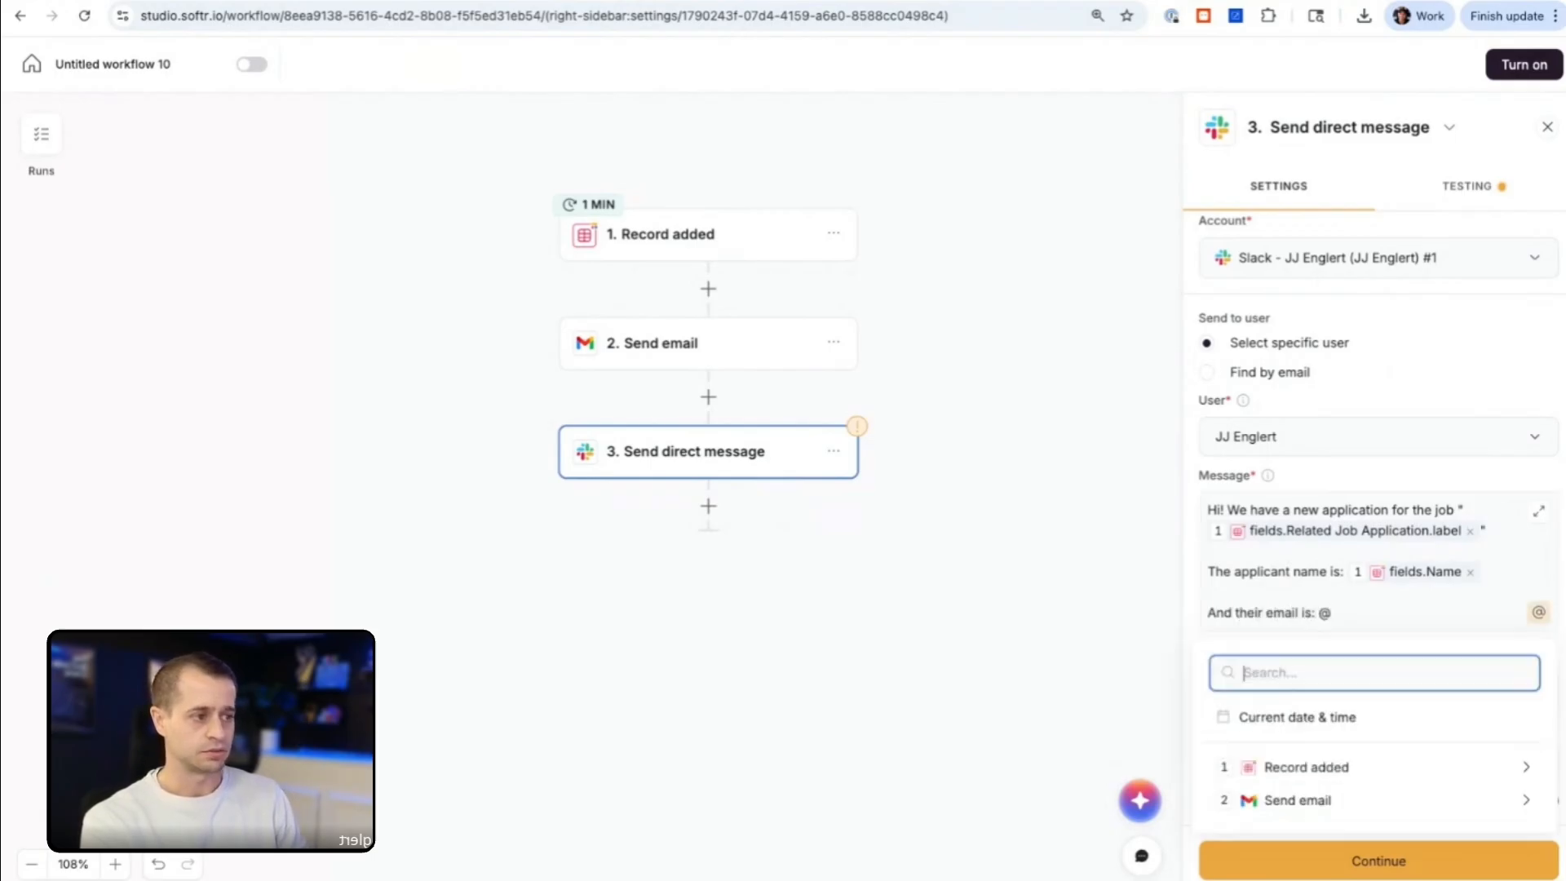
left_click(1381, 765)
type("email")
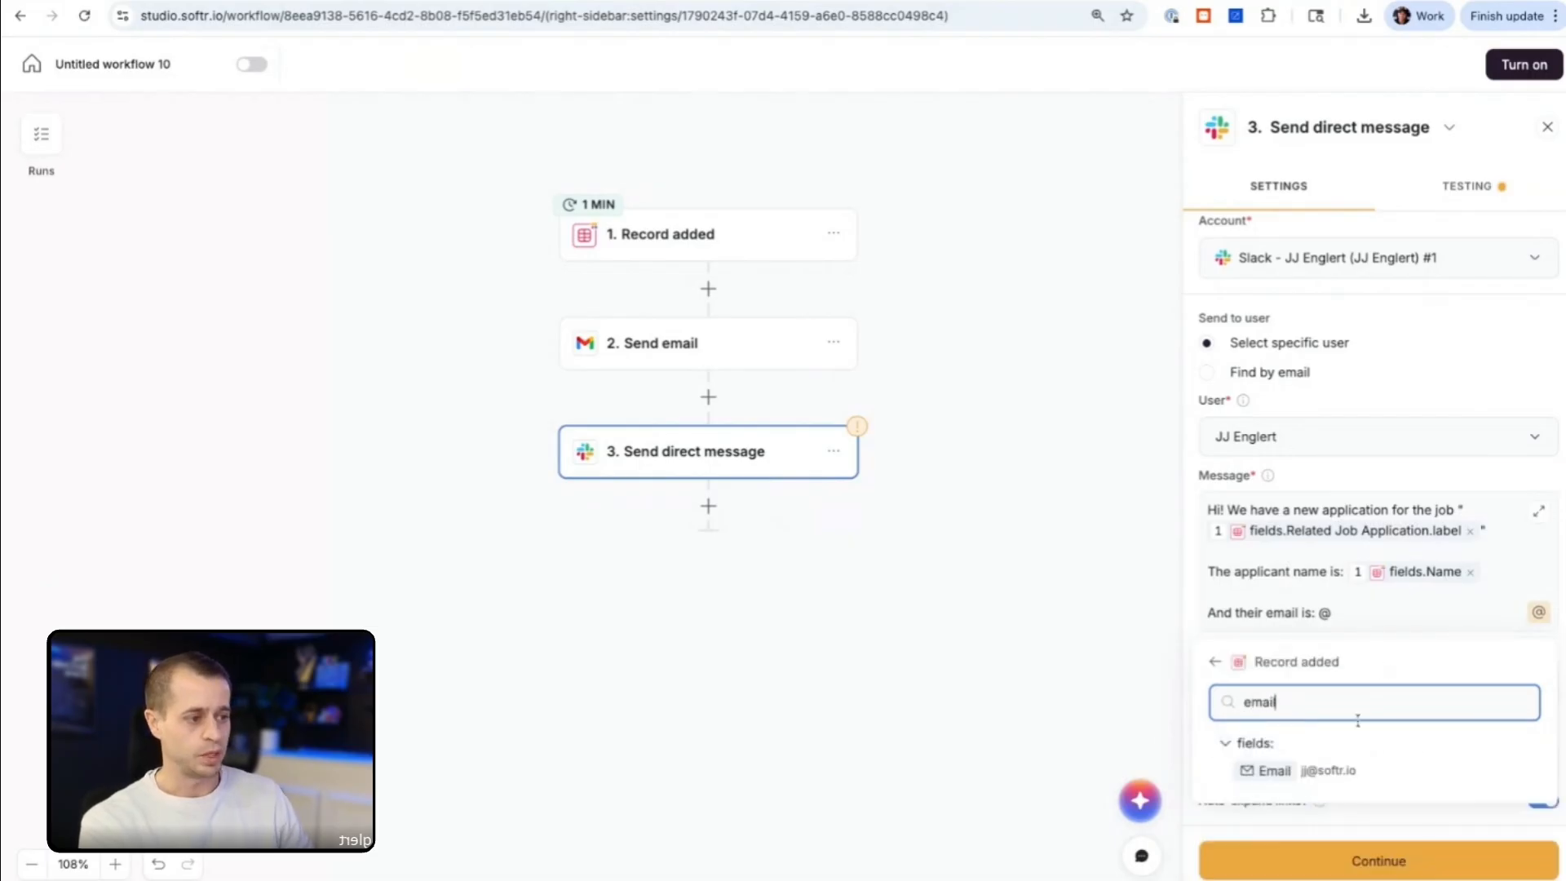
left_click(1293, 772)
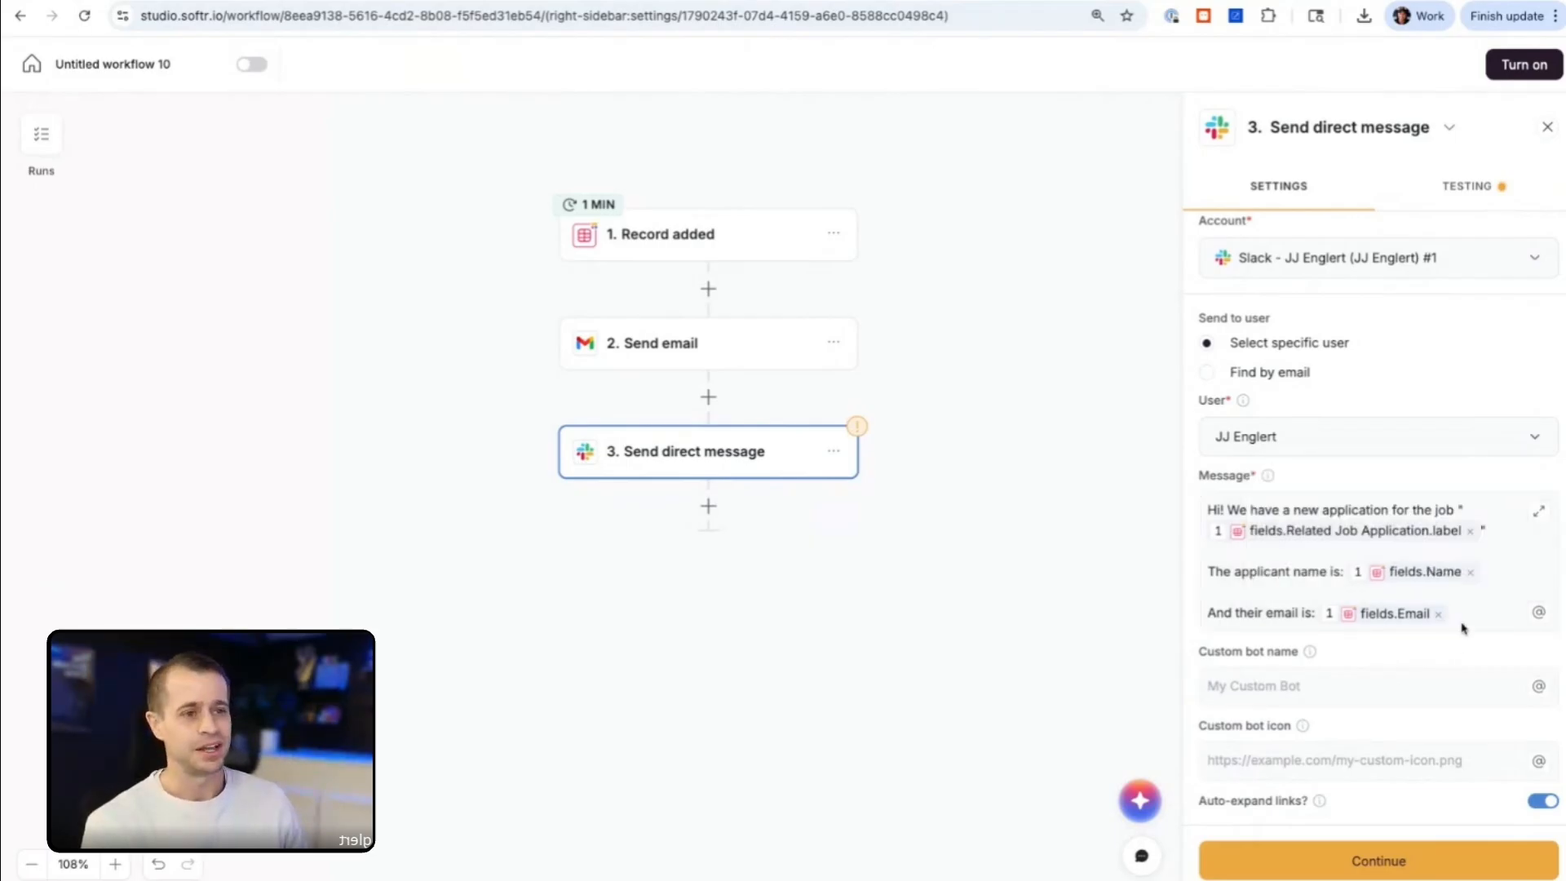
Step: Examine the actions that can be inserted between the Record added and Send email steps, including Call API
left_click(706, 295)
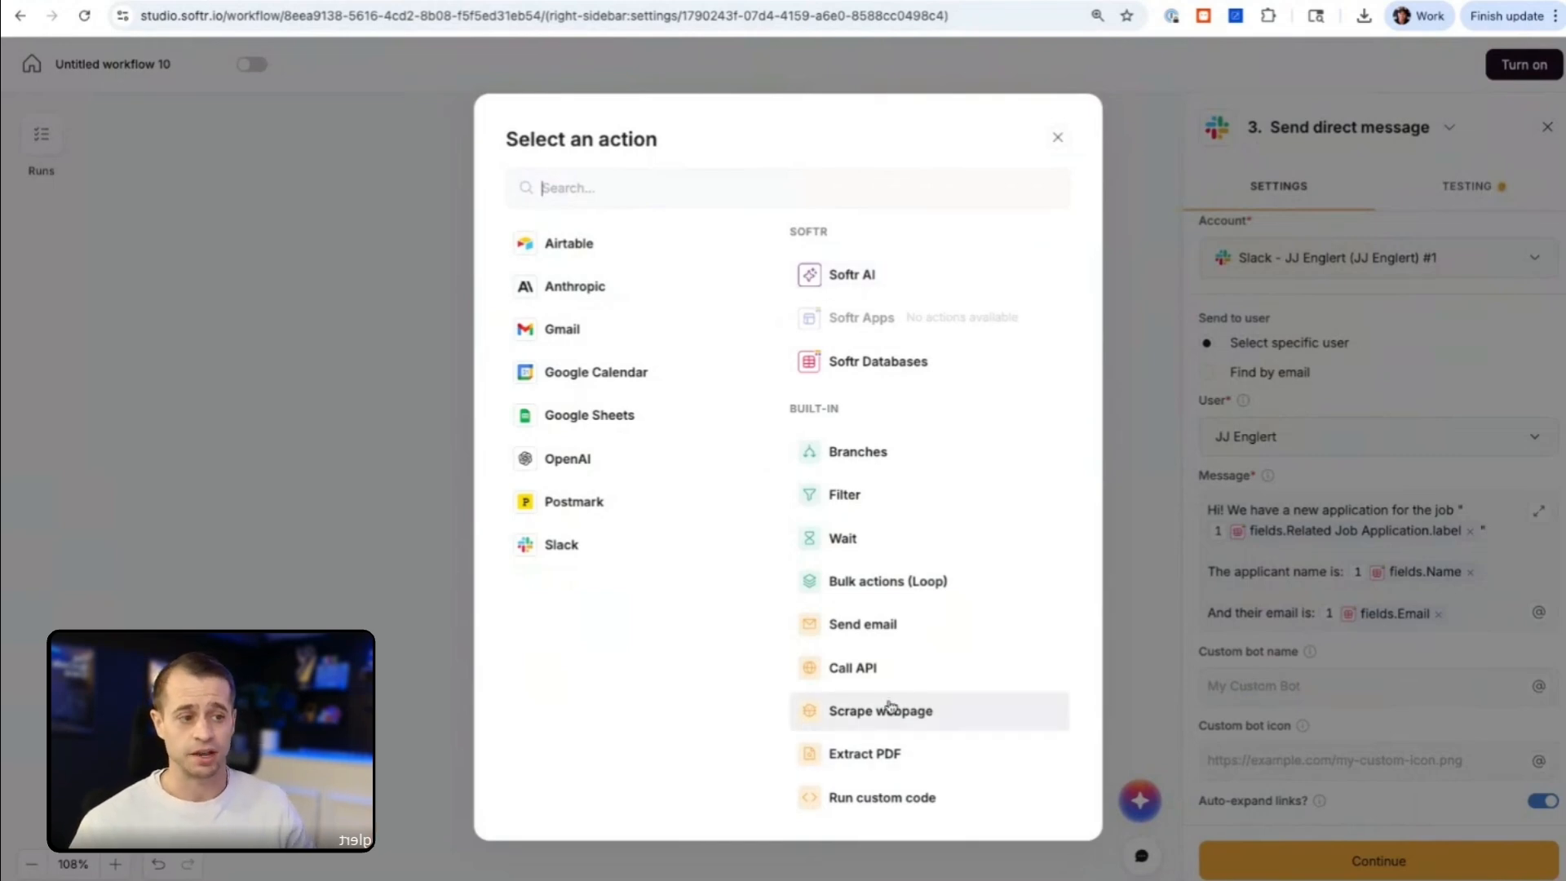
left_click(1055, 140)
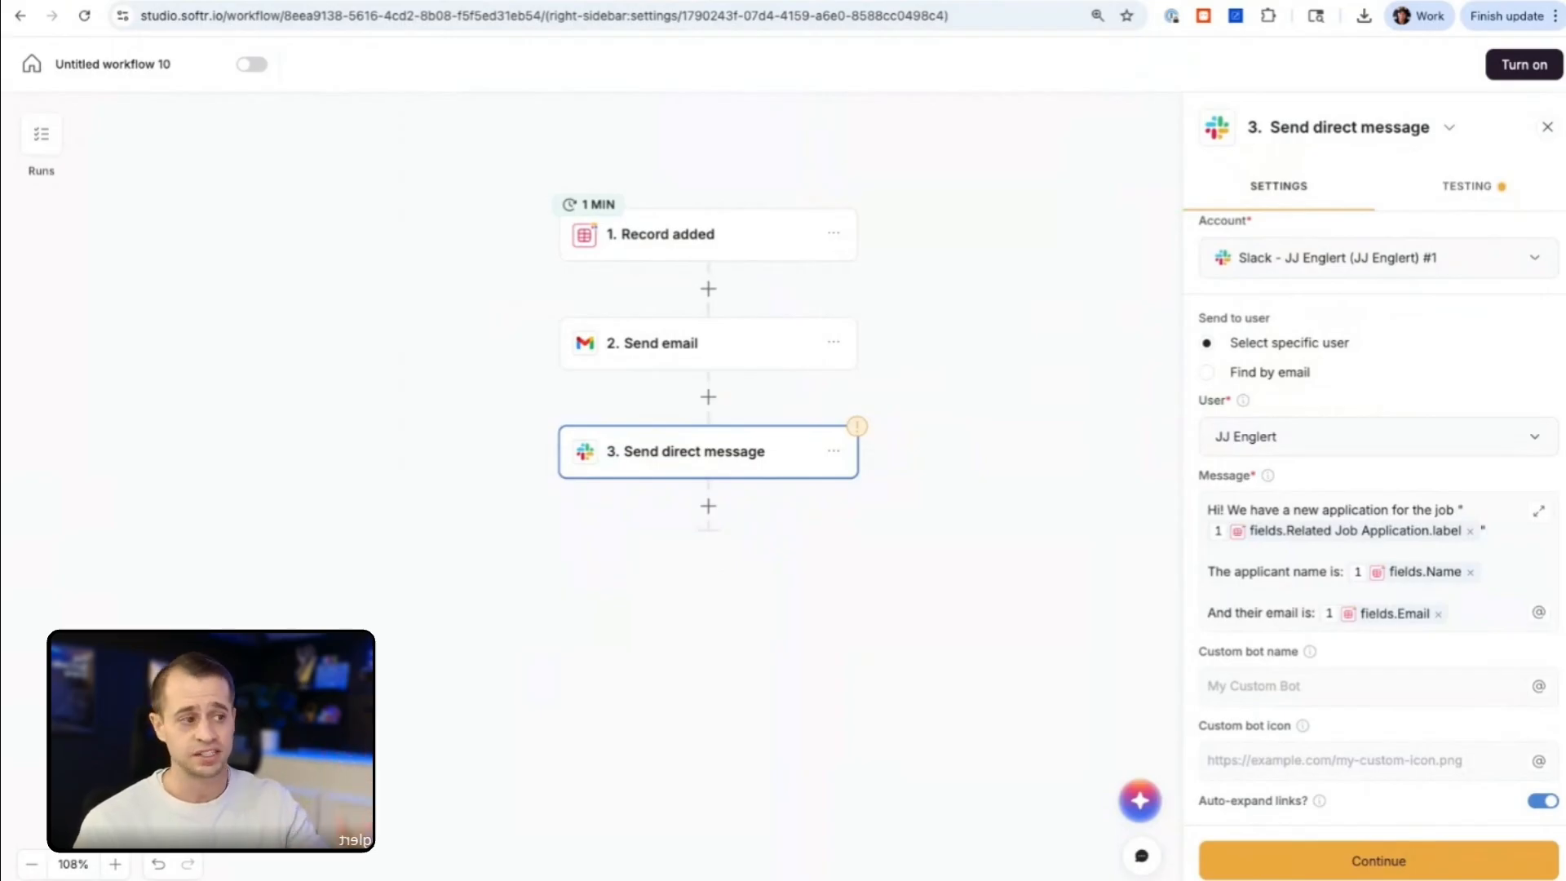
left_click(1494, 624)
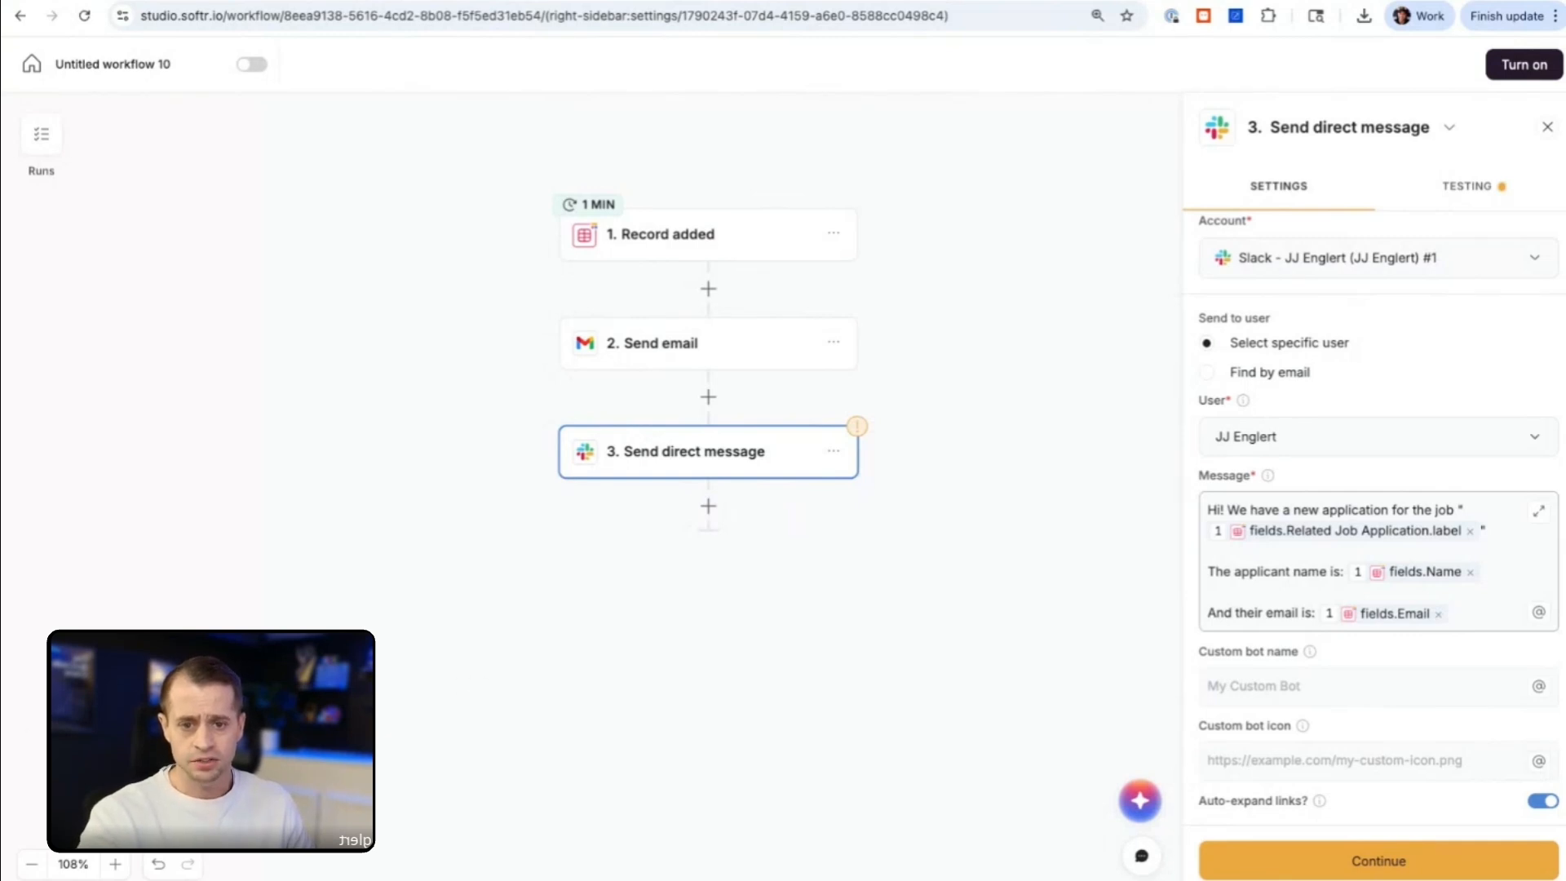
key("super+Tab")
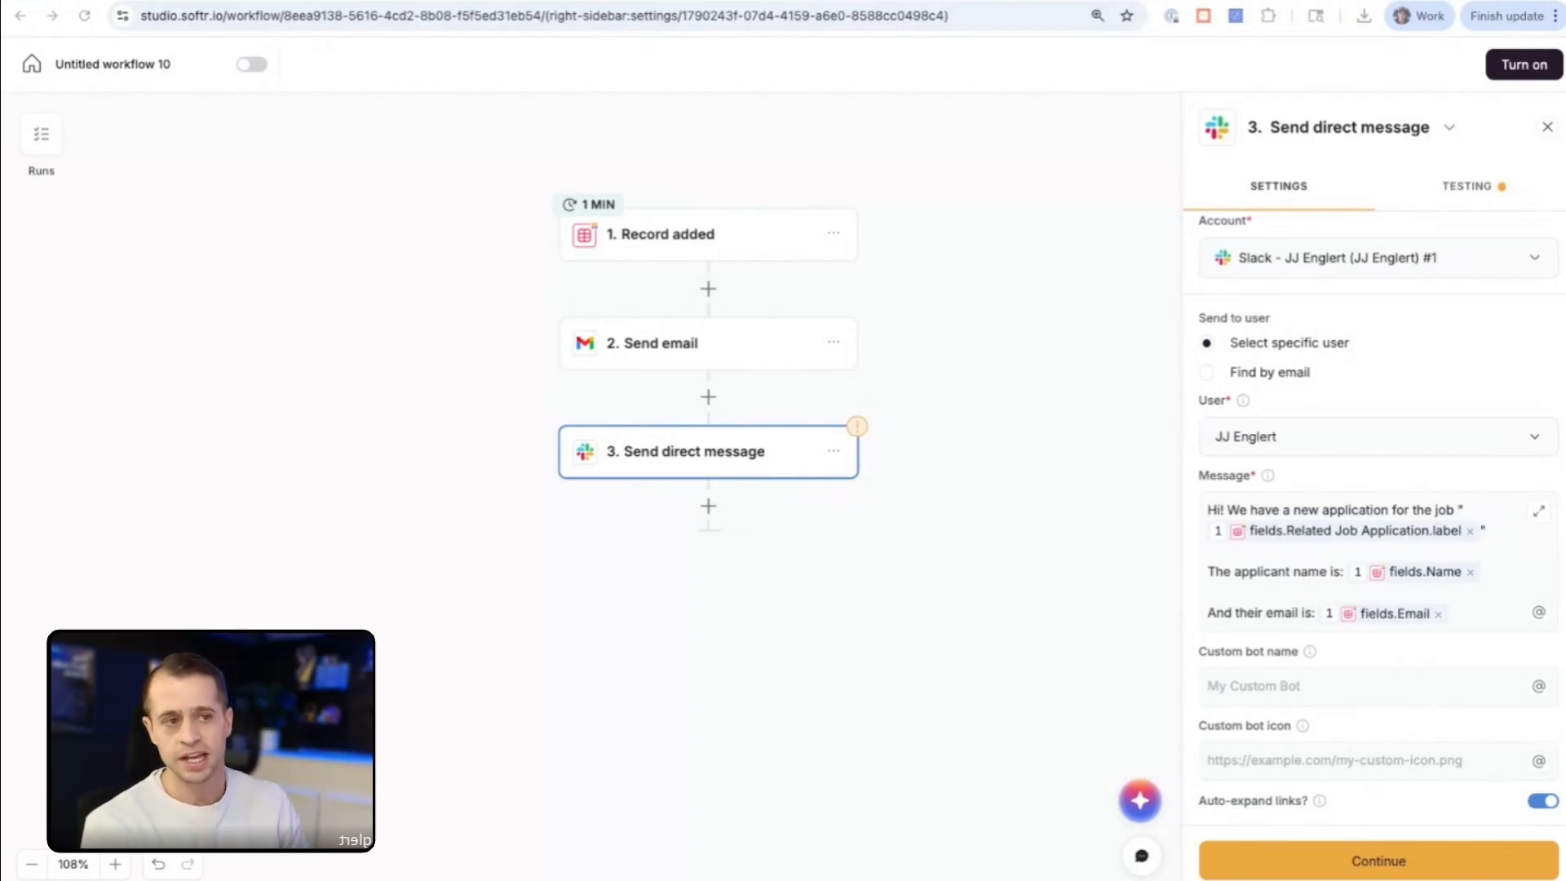
left_click(708, 289)
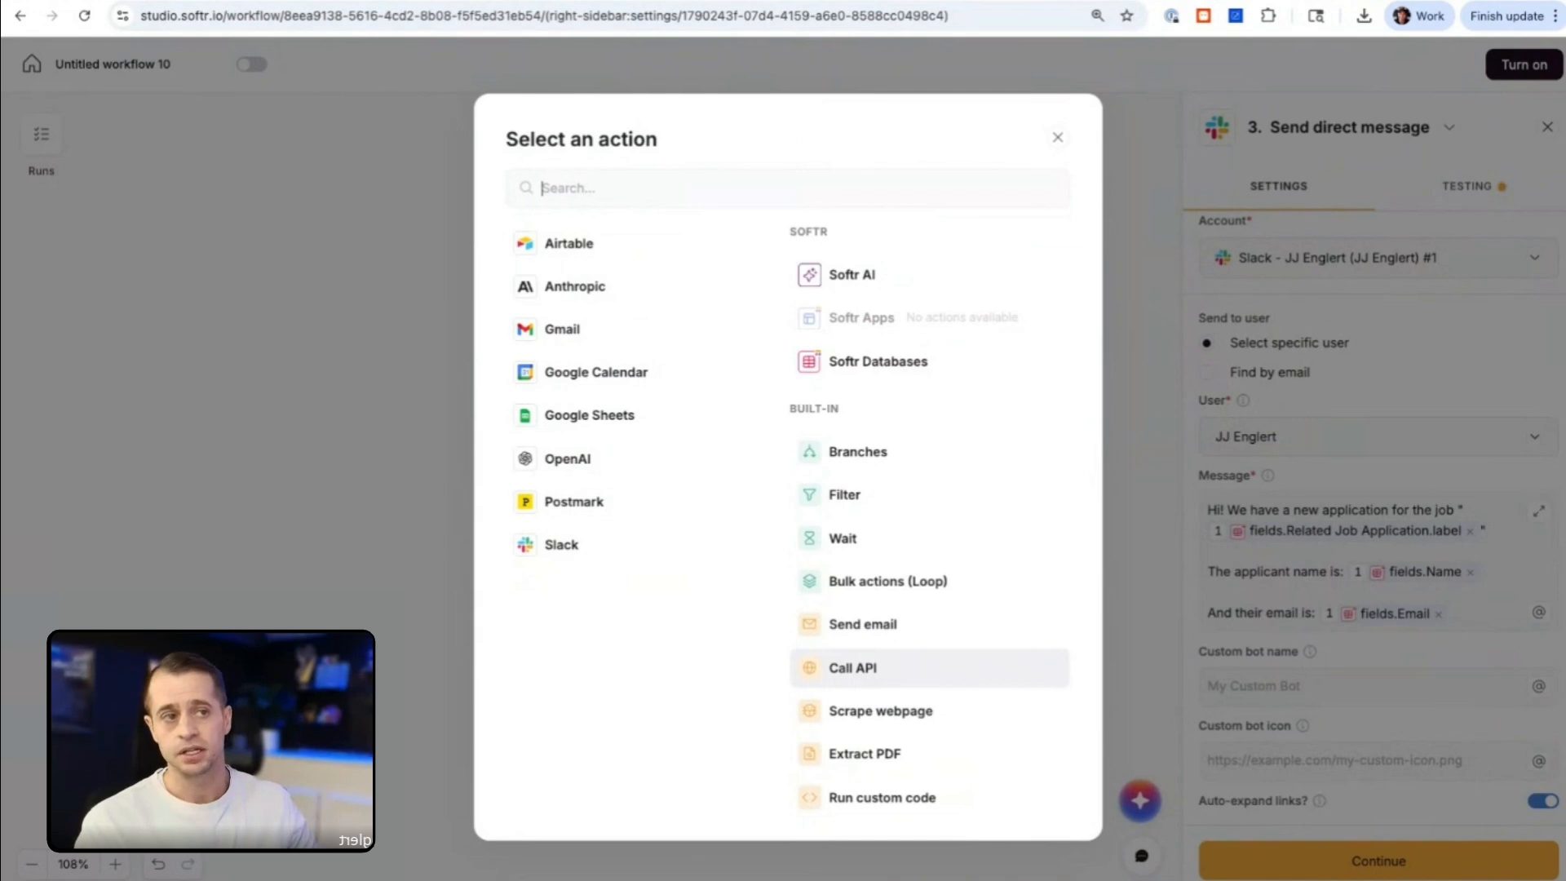
Step: Search the web for "whatsapp api documentation" and look through the WhatsApp Business developer hub in a new browser tab
key("ctrl+t")
type("whts")
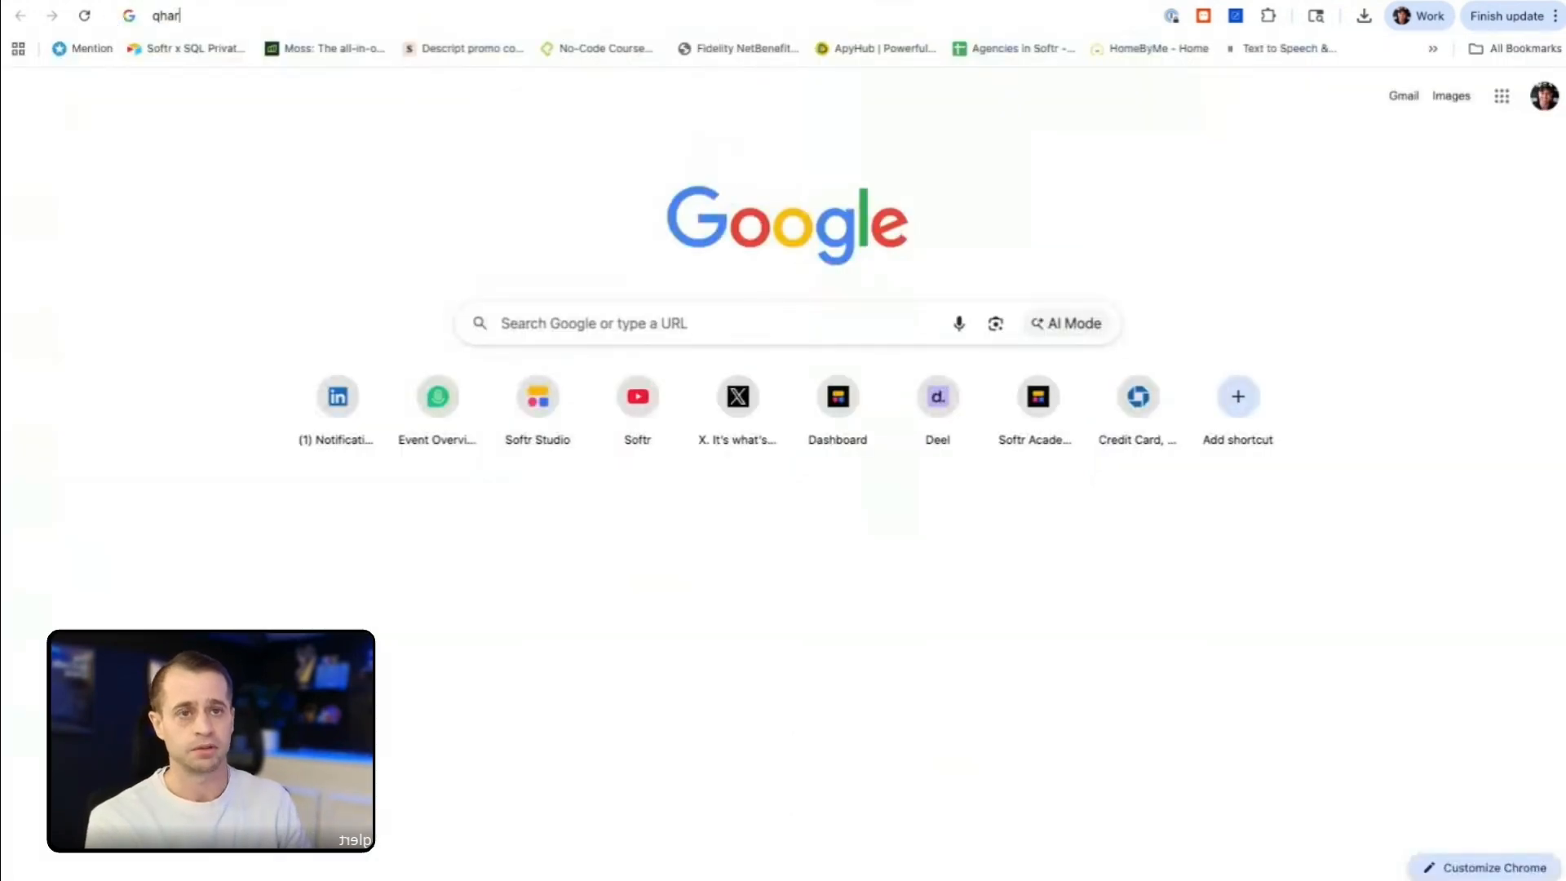
key("BackSpace")
key("BackSpace")
type("ats")
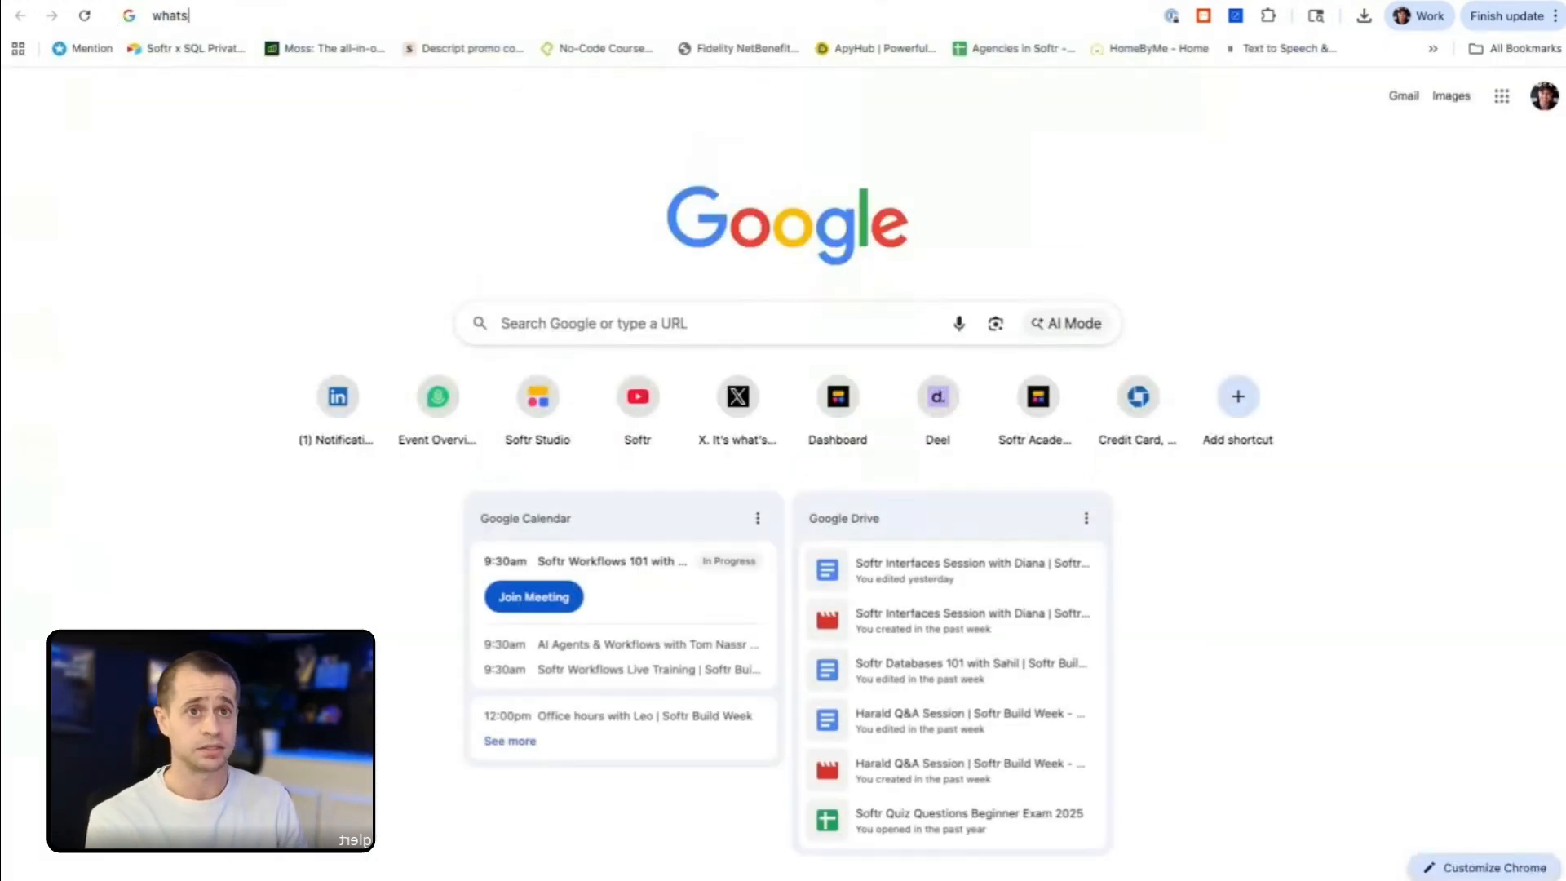
type("app api documenta")
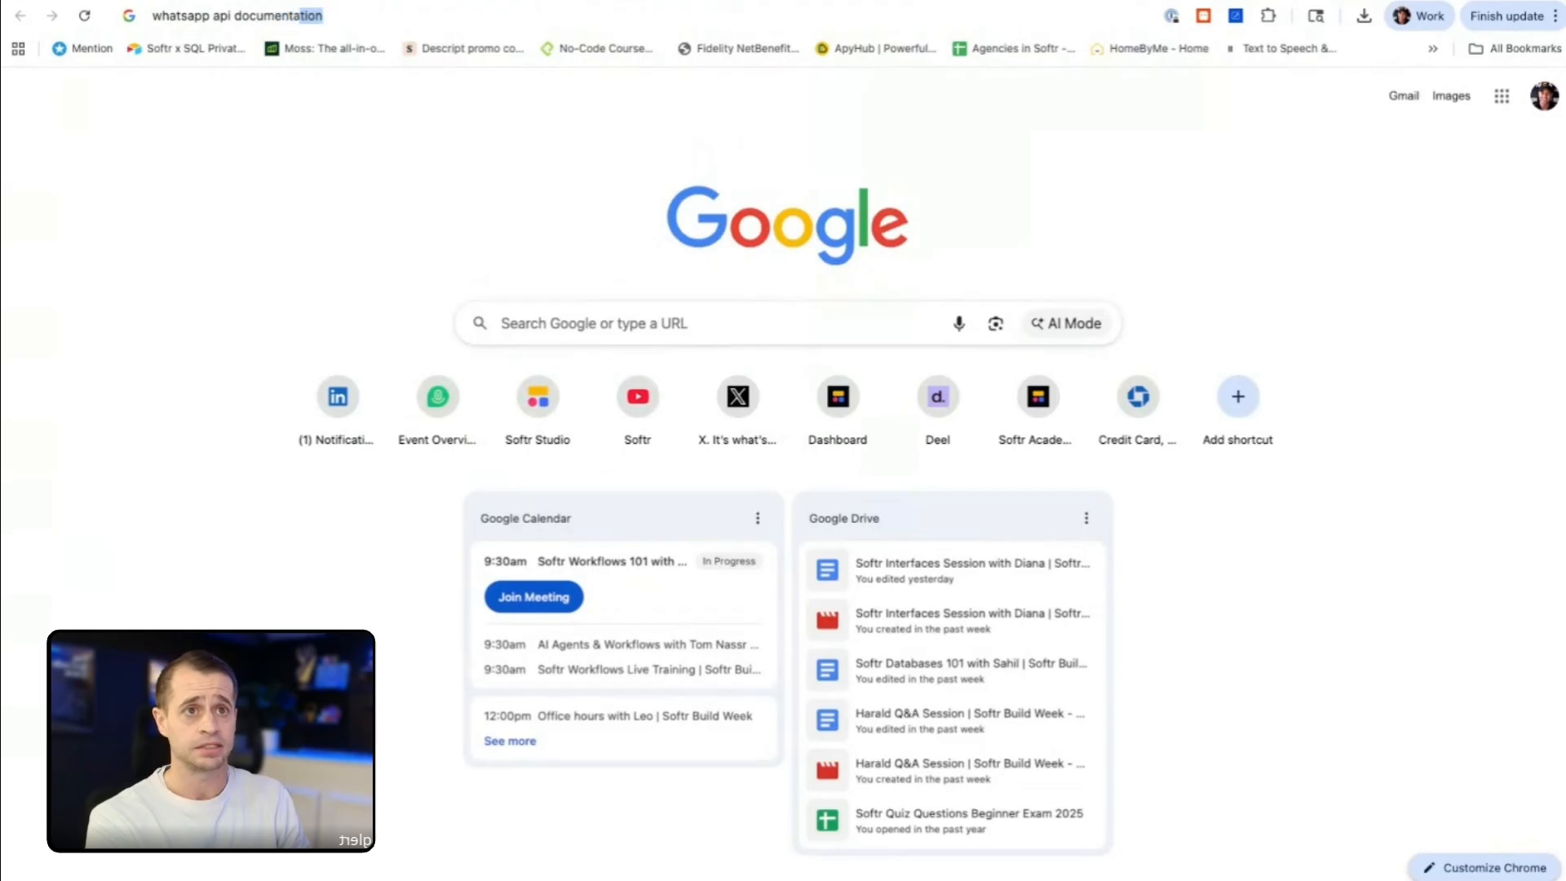
key("Return")
left_click(308, 236)
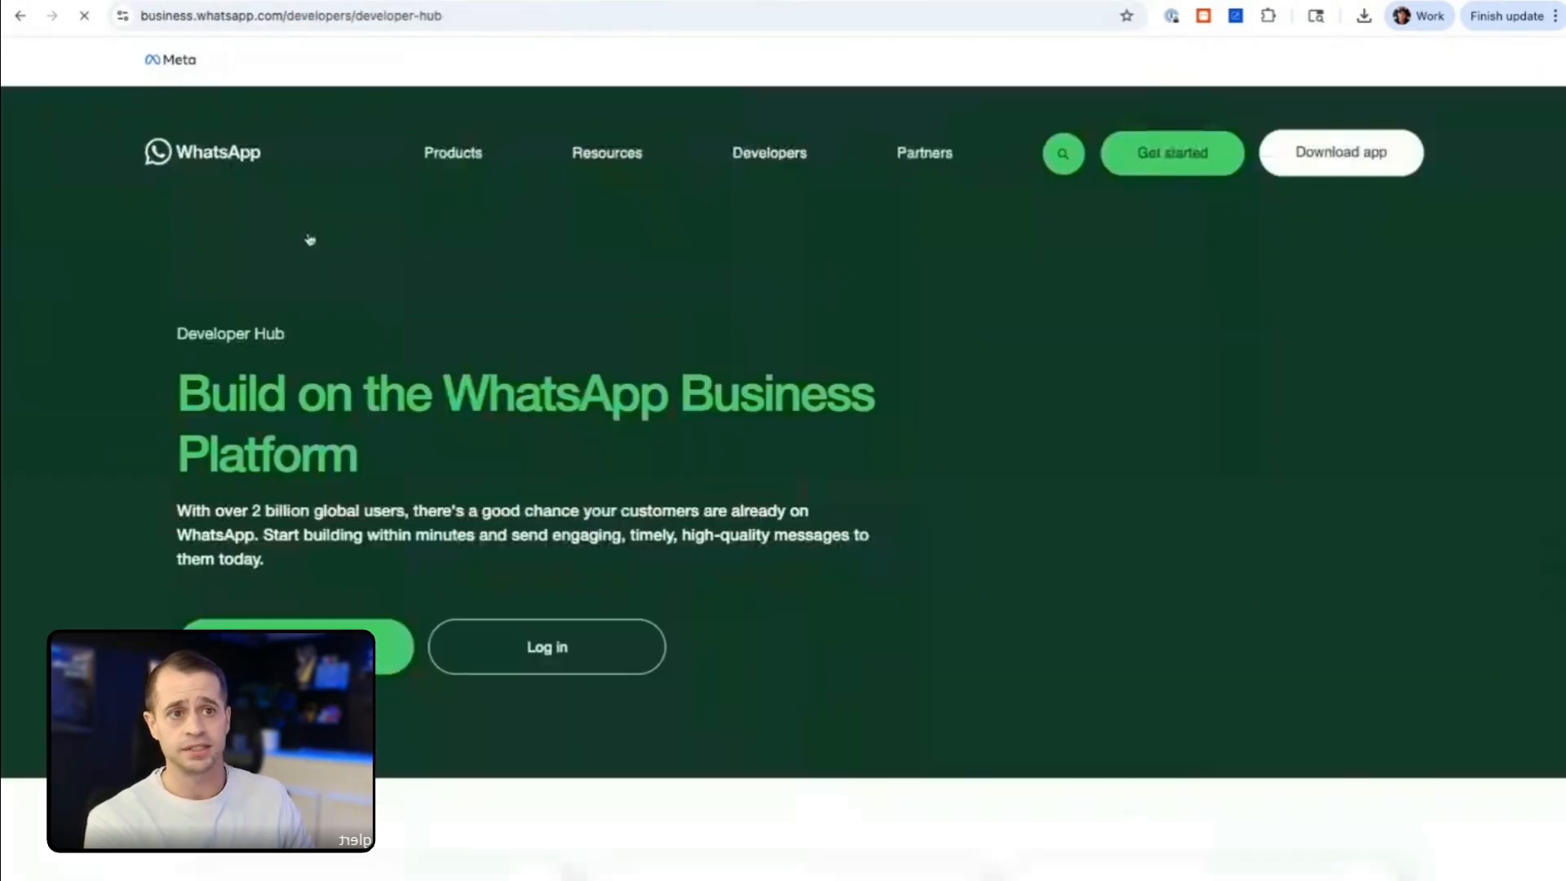
scroll(322, 459, "down", 2)
scroll(326, 464, "down", 3)
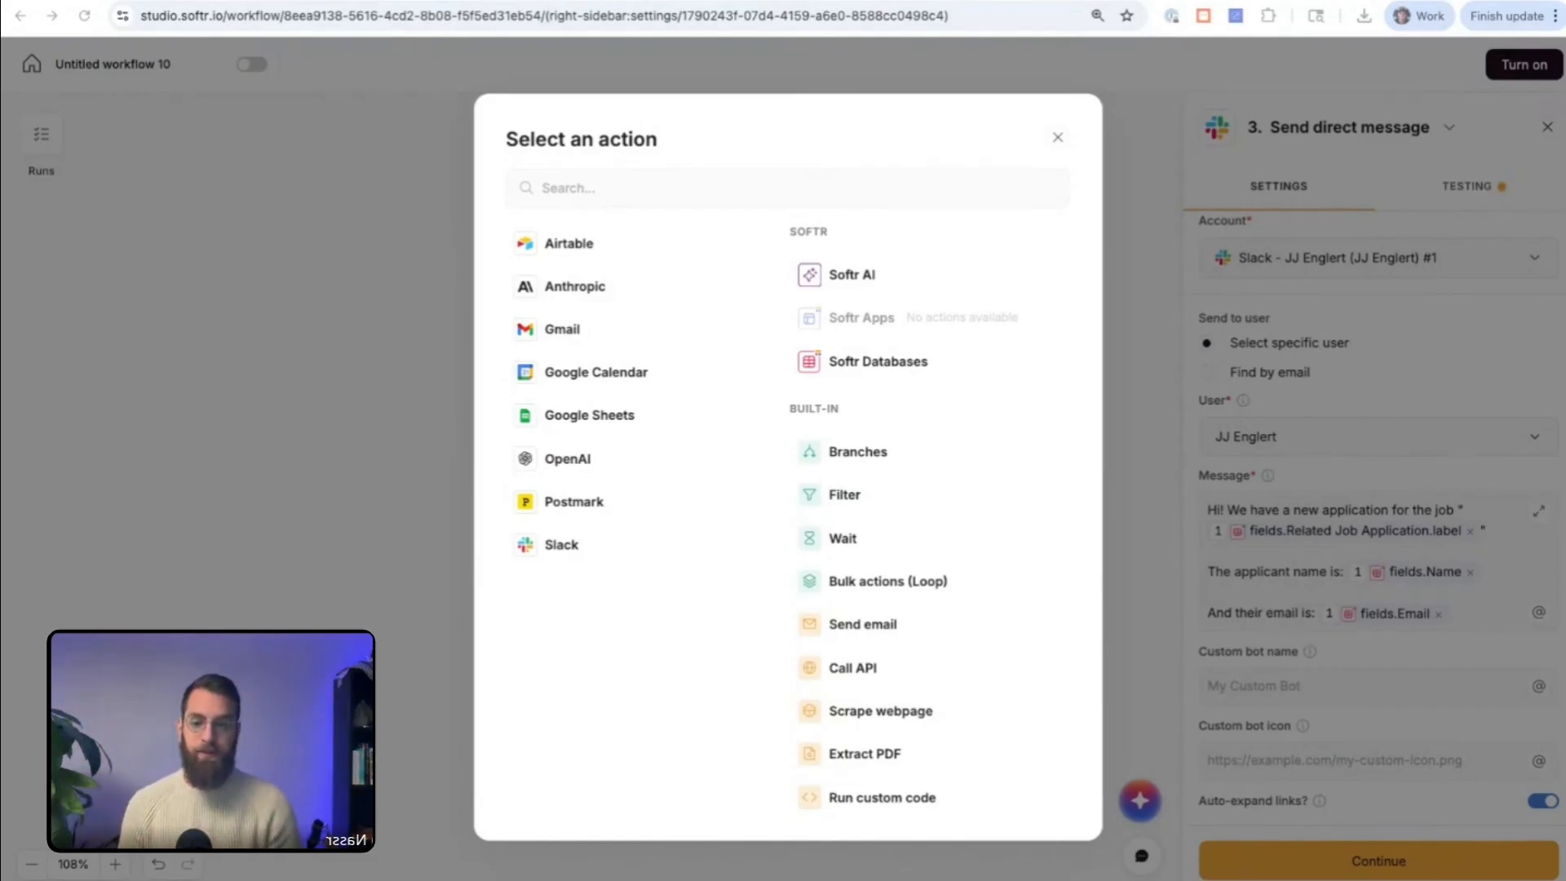
Step: Leave the action selection and run a mock test of the Slack Send direct message step
left_click(1058, 137)
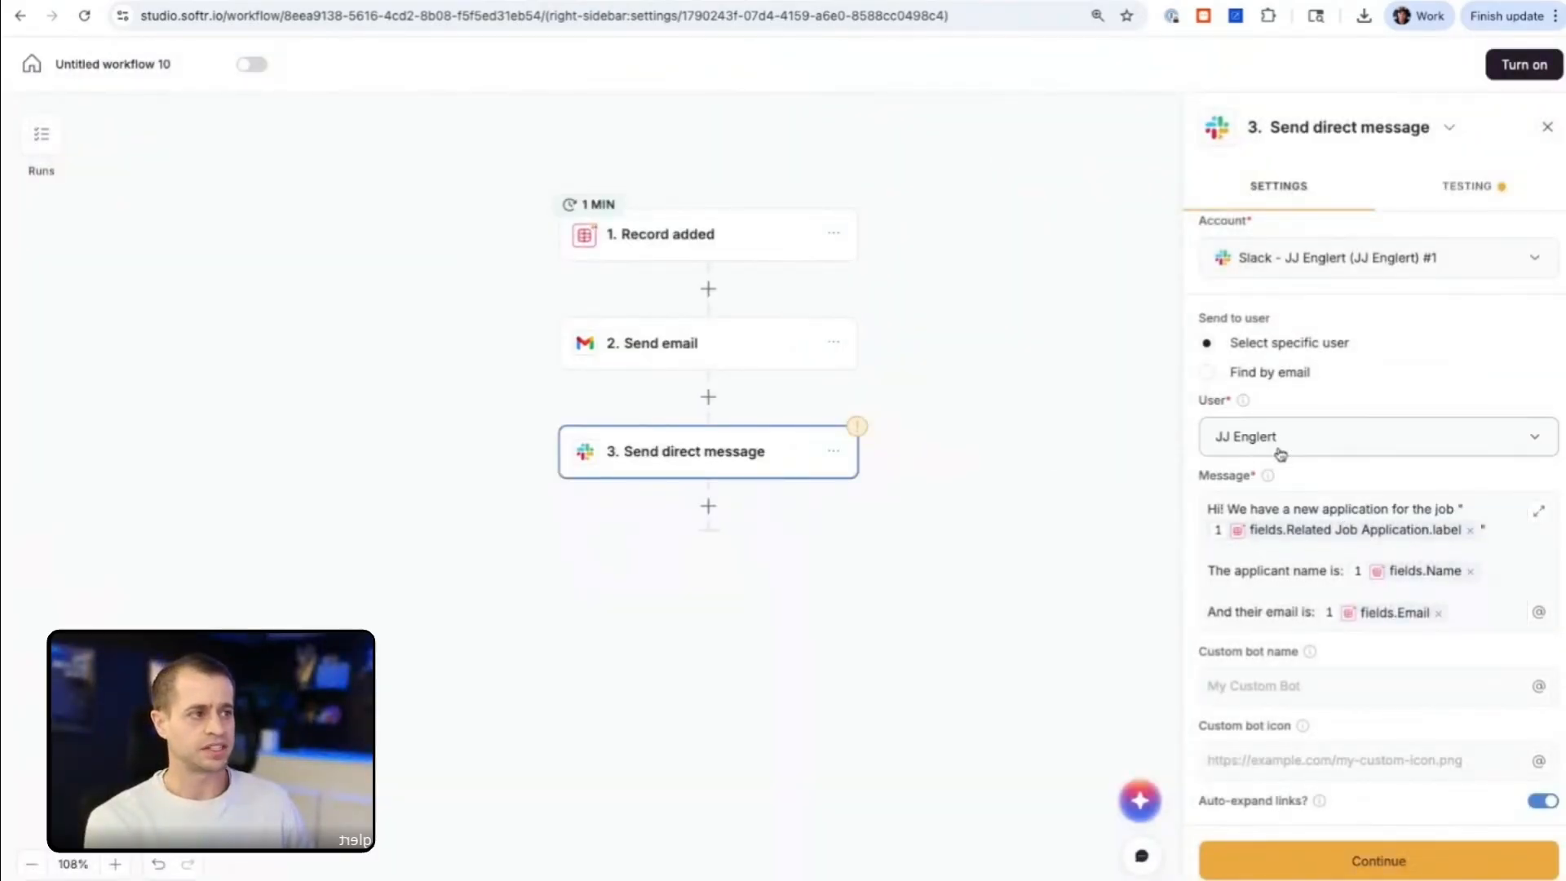
left_click(1470, 186)
left_click(1374, 380)
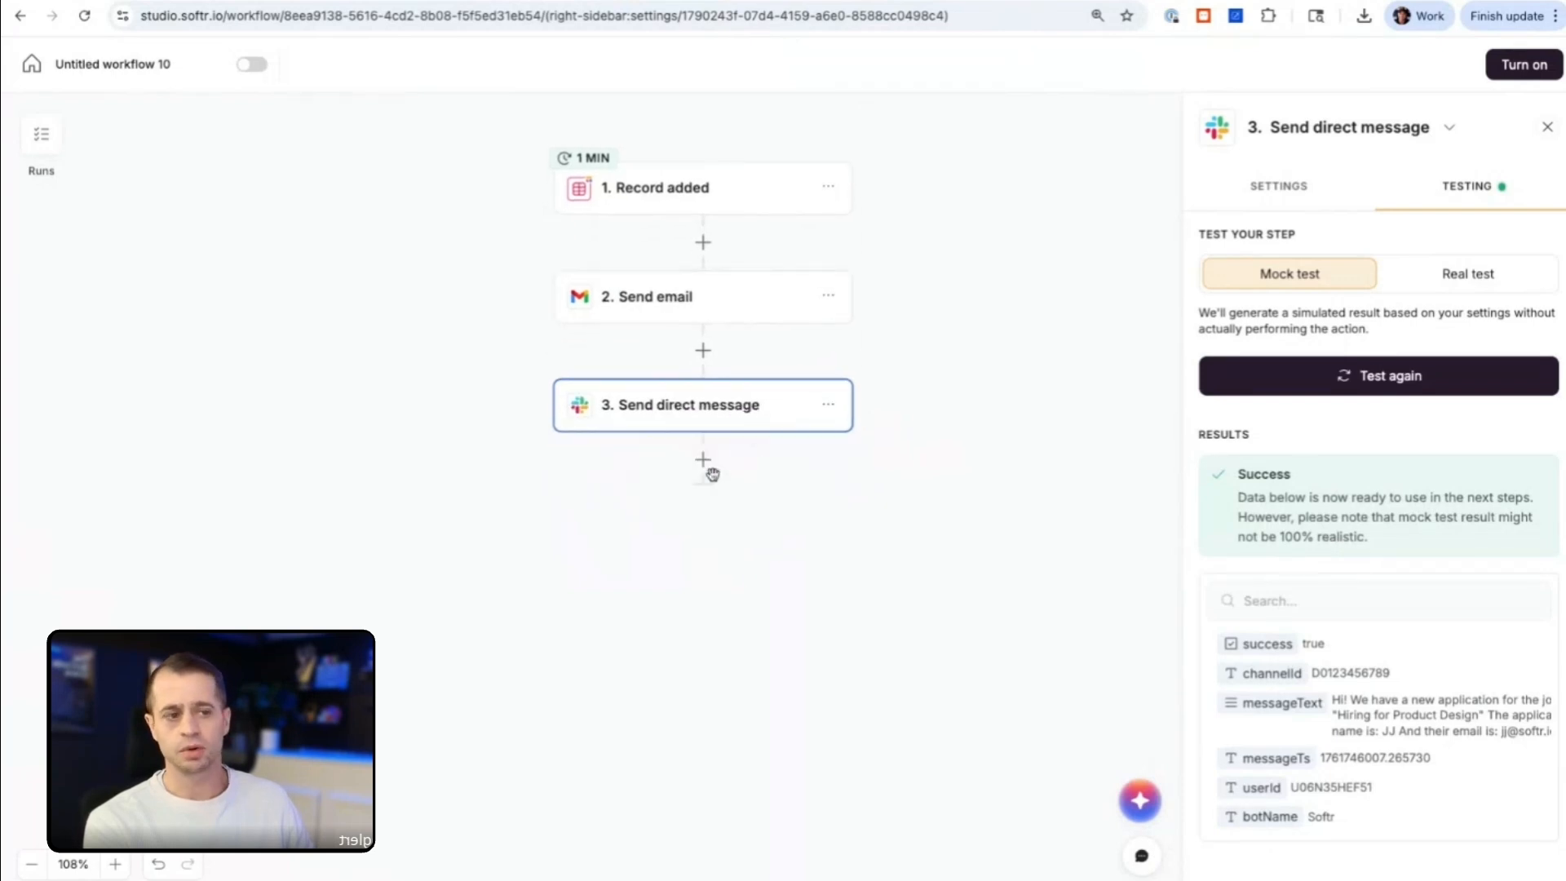
Step: Add a Softr Databases Update record action after the Send direct message step
left_click(706, 465)
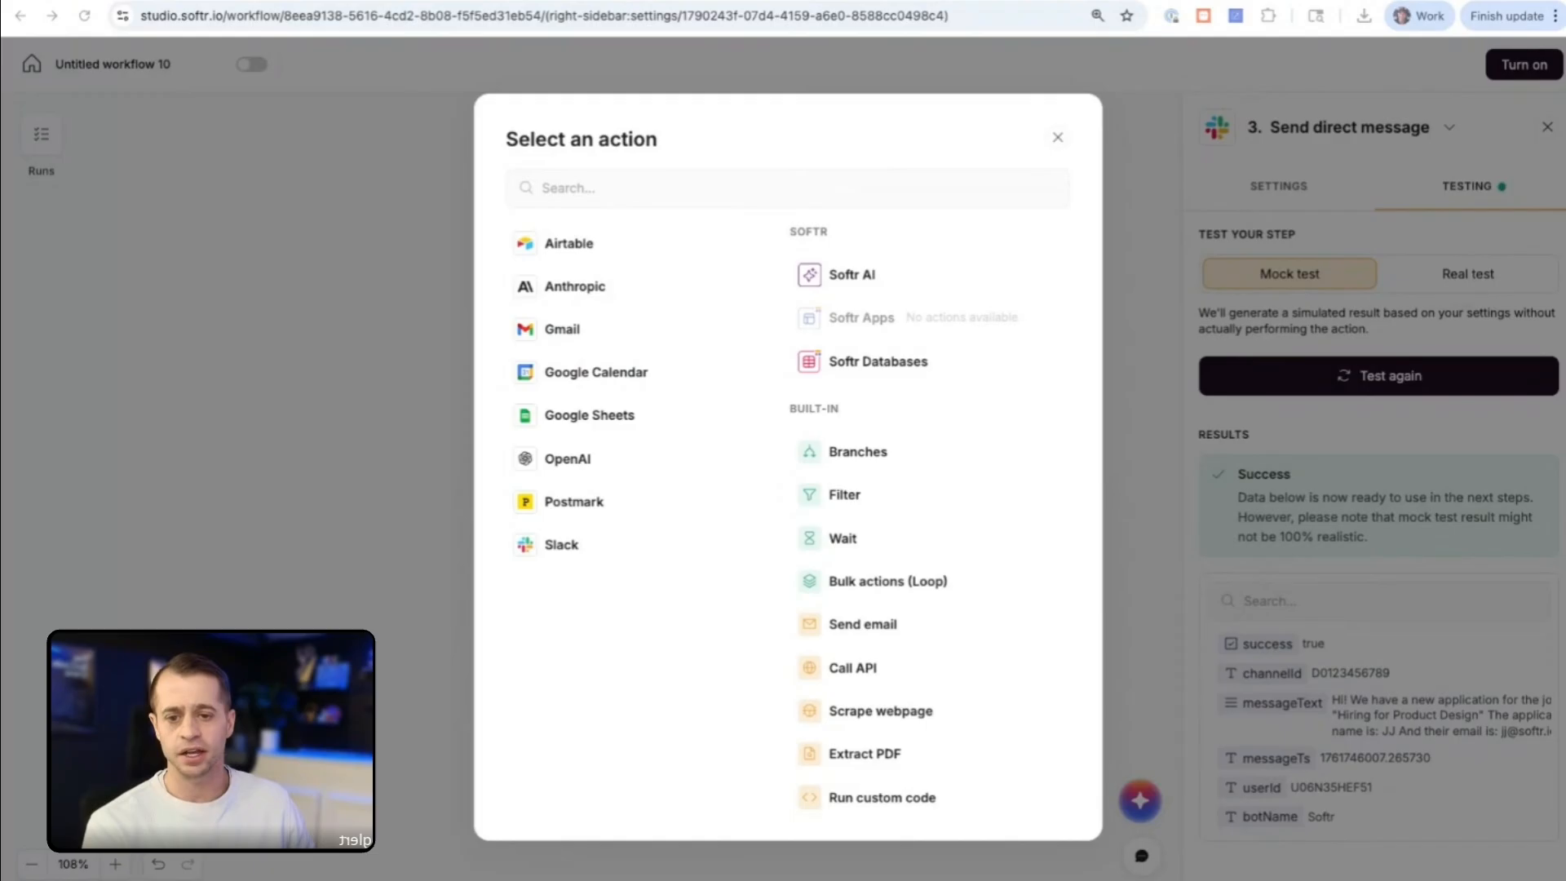
left_click(1057, 138)
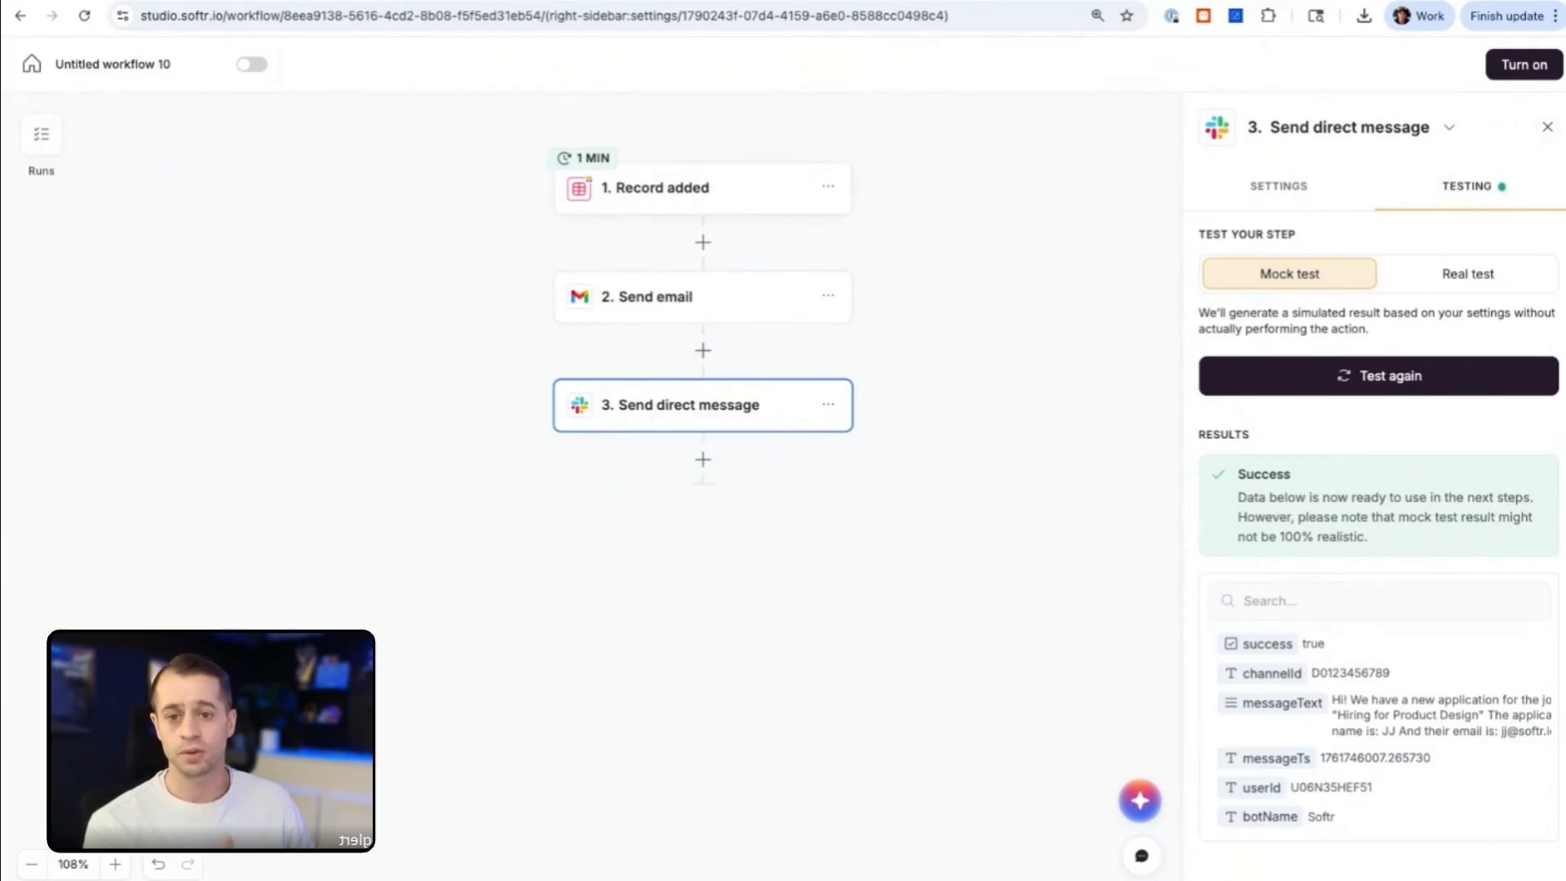
left_click(703, 469)
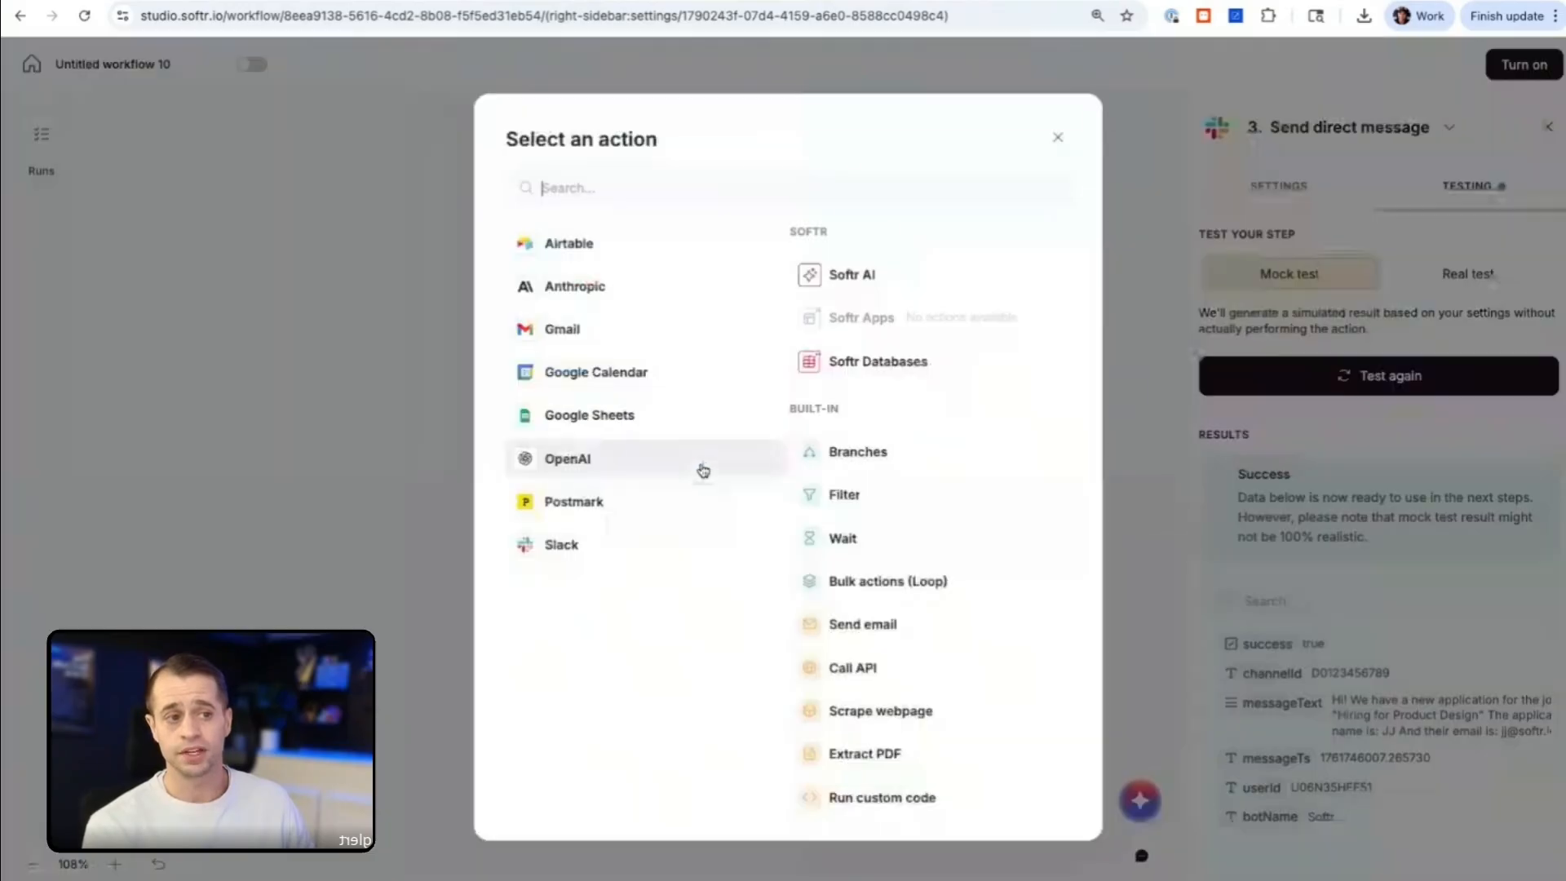
left_click(849, 375)
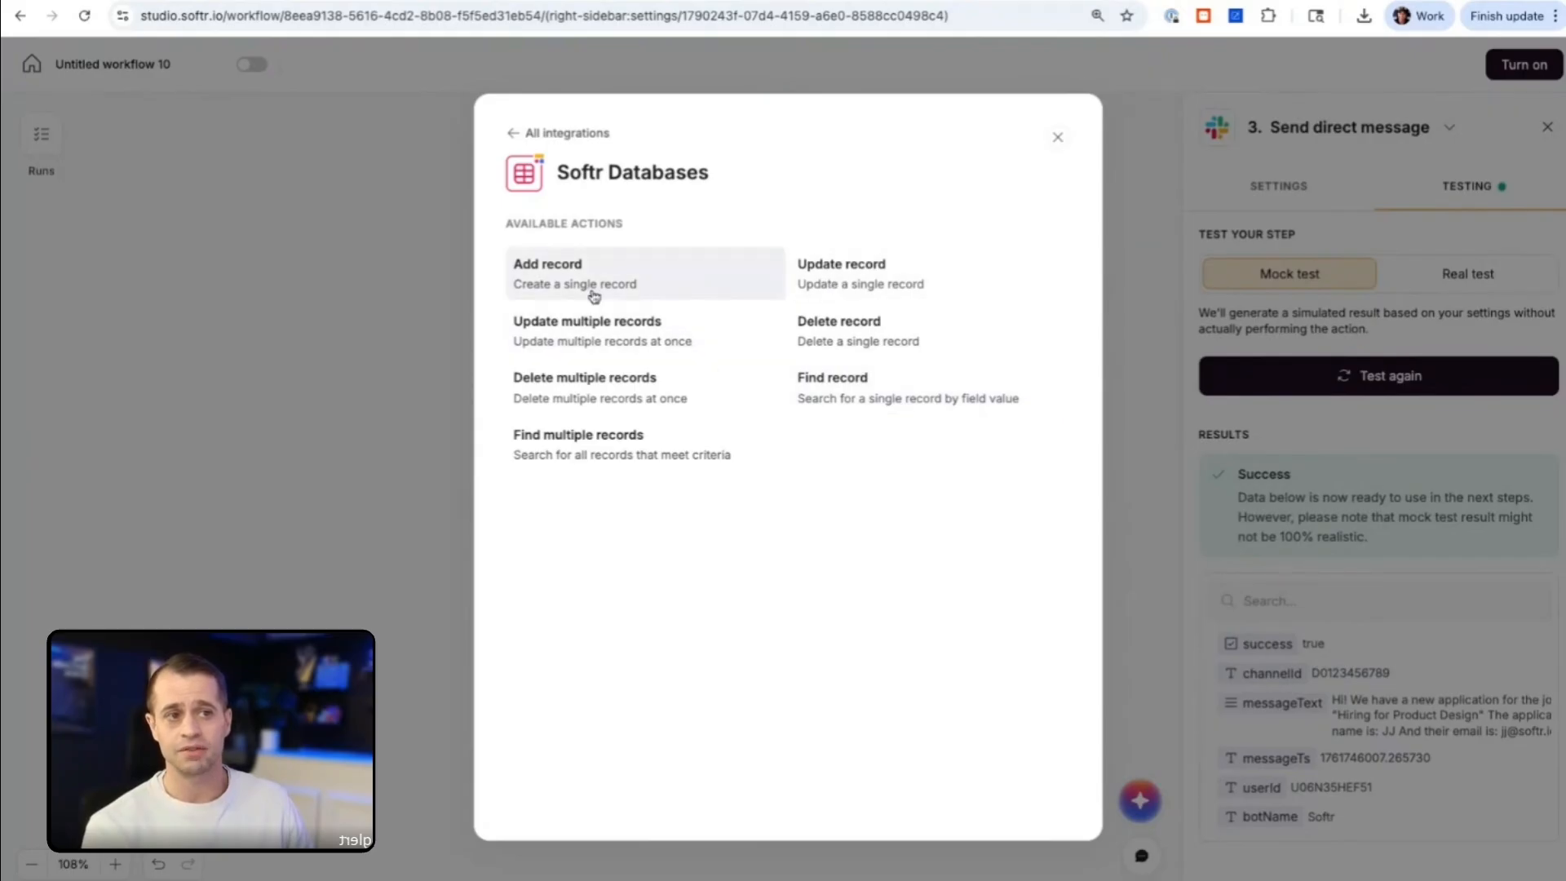
left_click(855, 274)
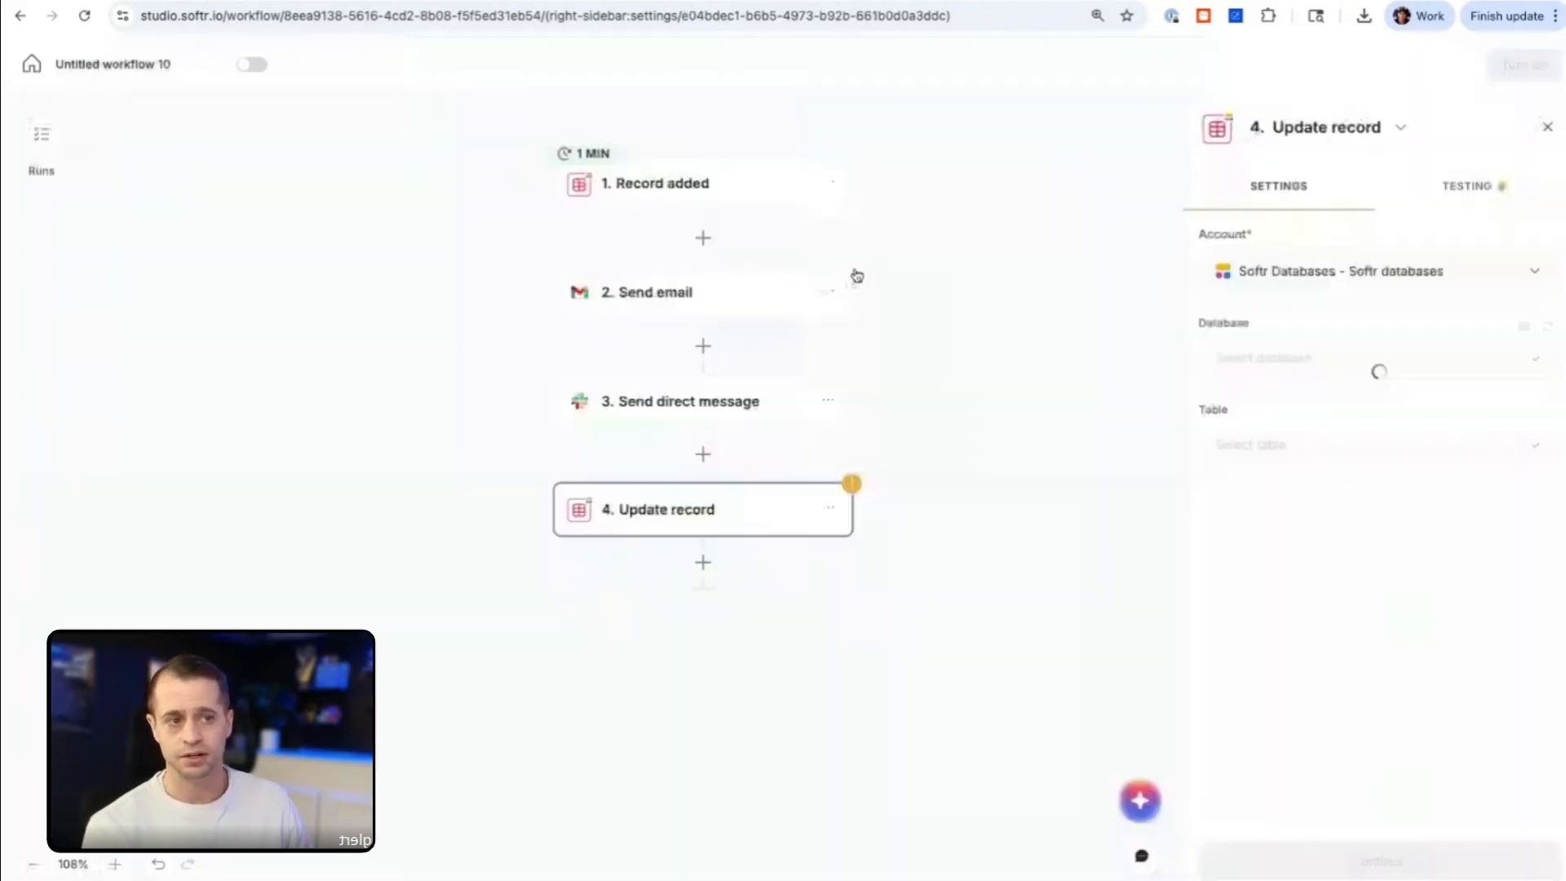
Step: Point the Update record step at the Applications table of the HR Portal database
left_click(1340, 464)
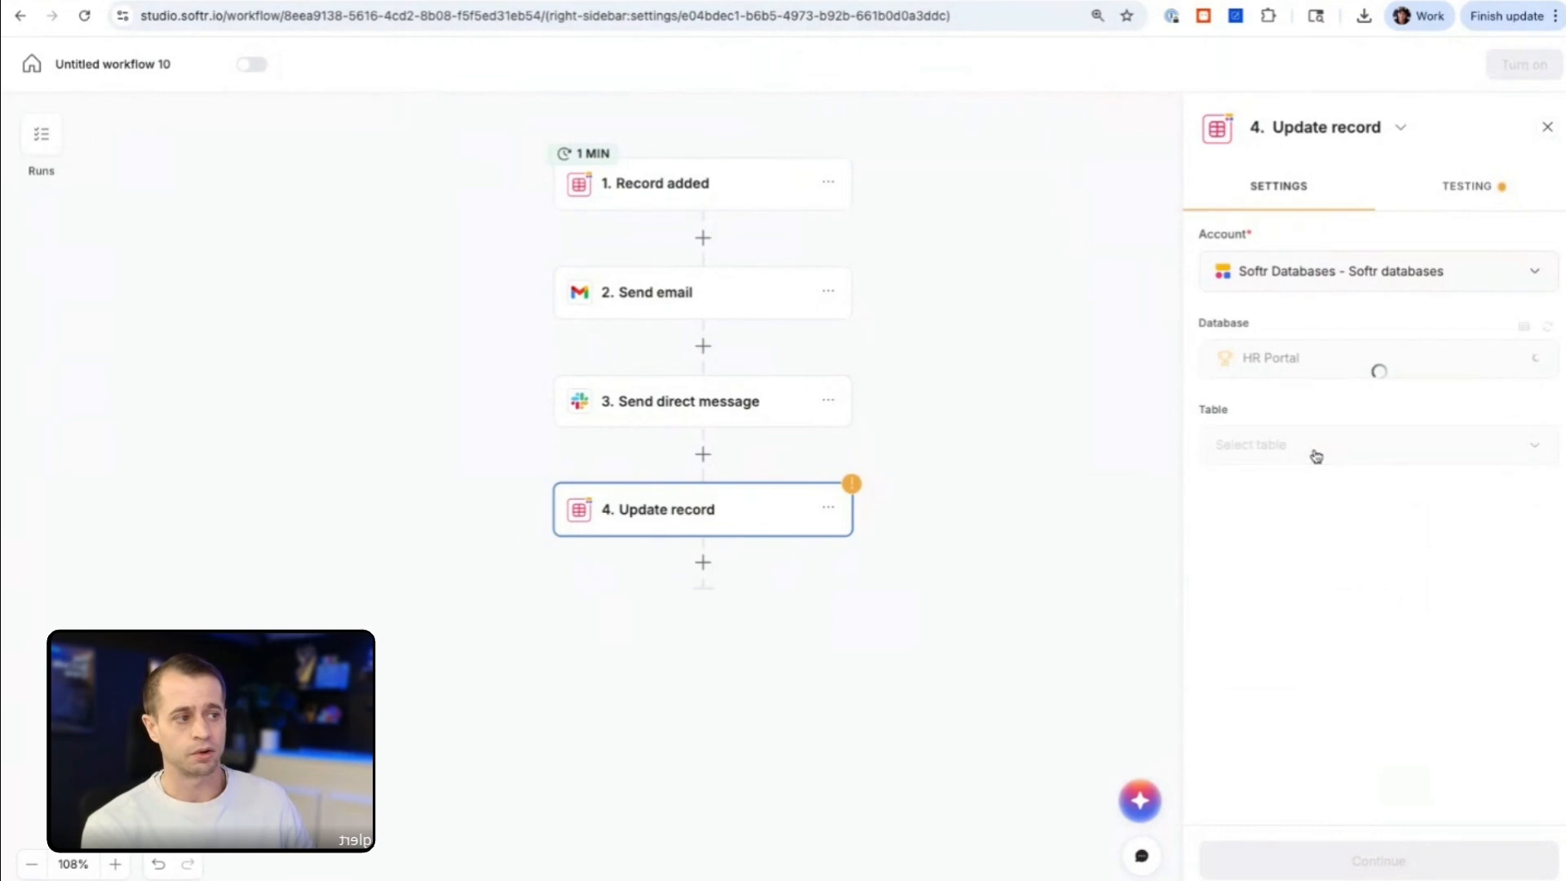
left_click(1308, 451)
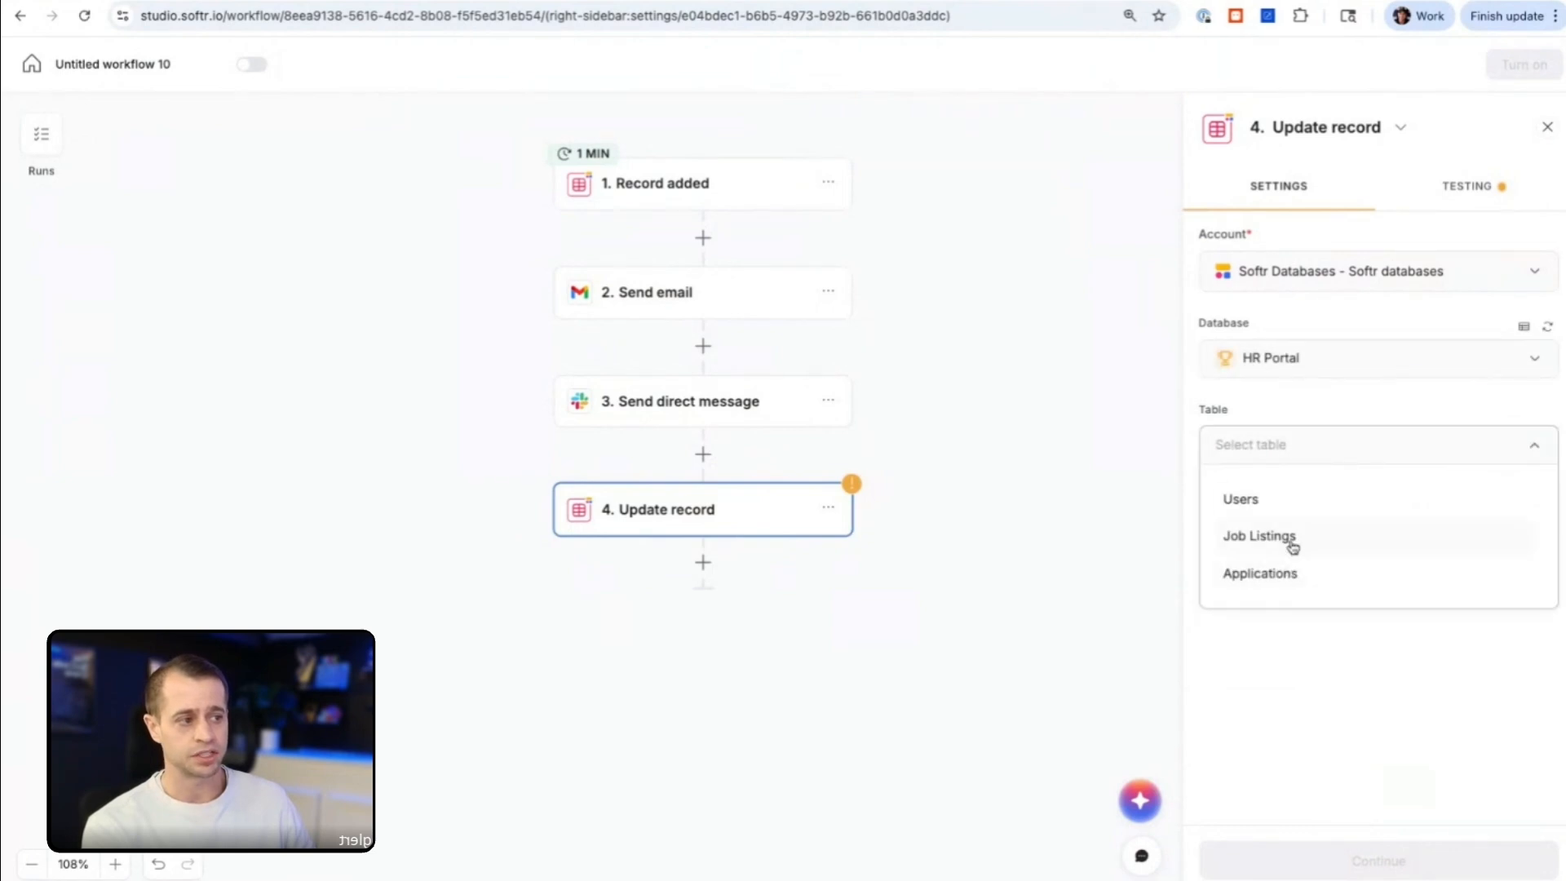
left_click(1287, 574)
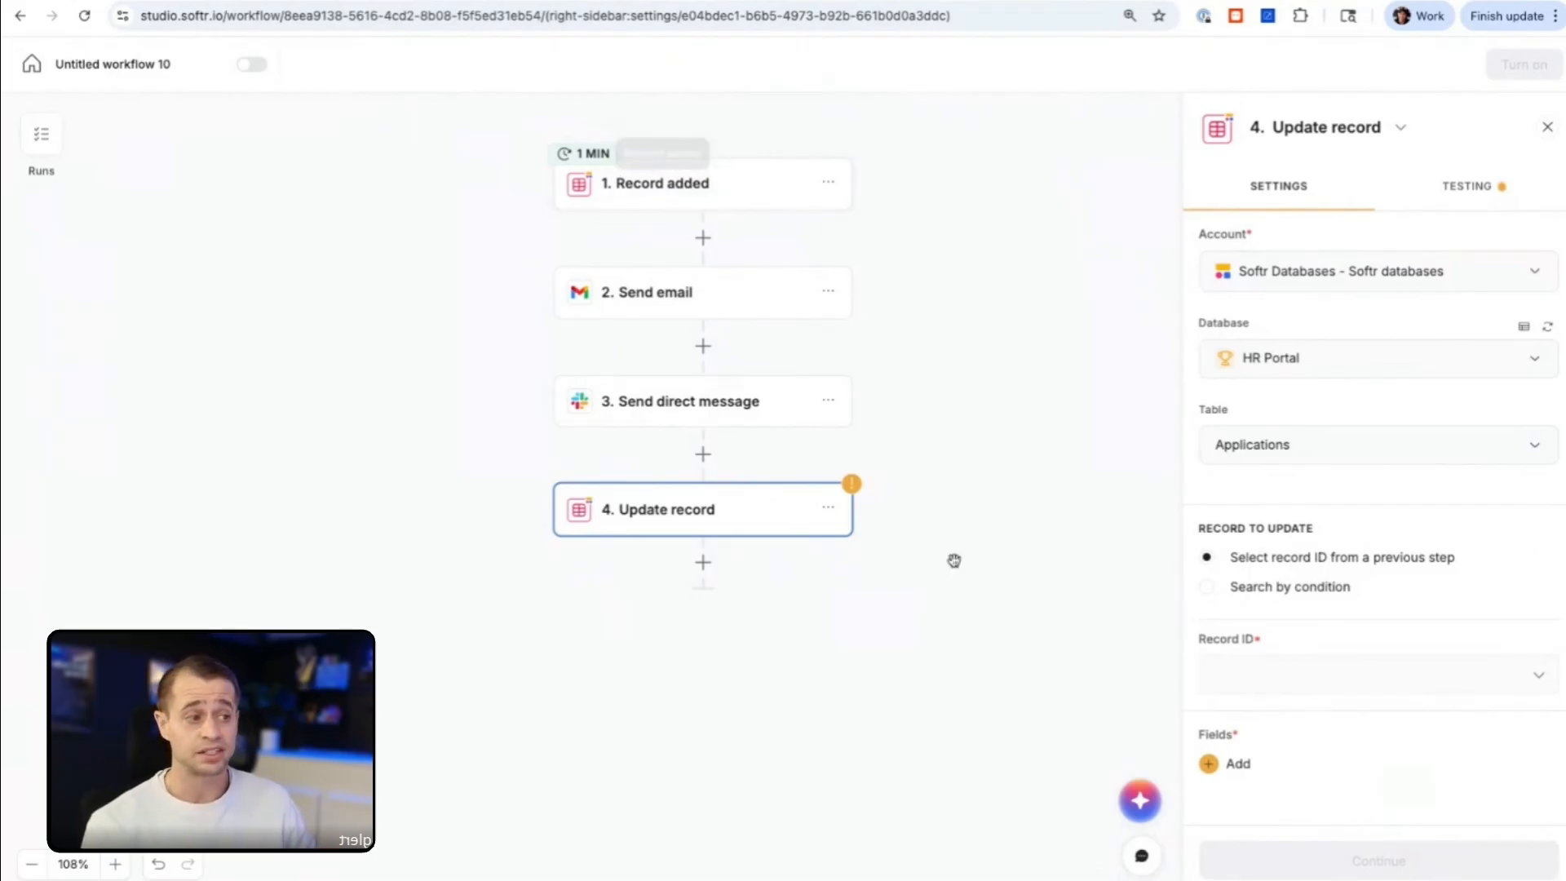
Step: Use the id from the Record added step as the Record ID of the record to update
left_click(1278, 681)
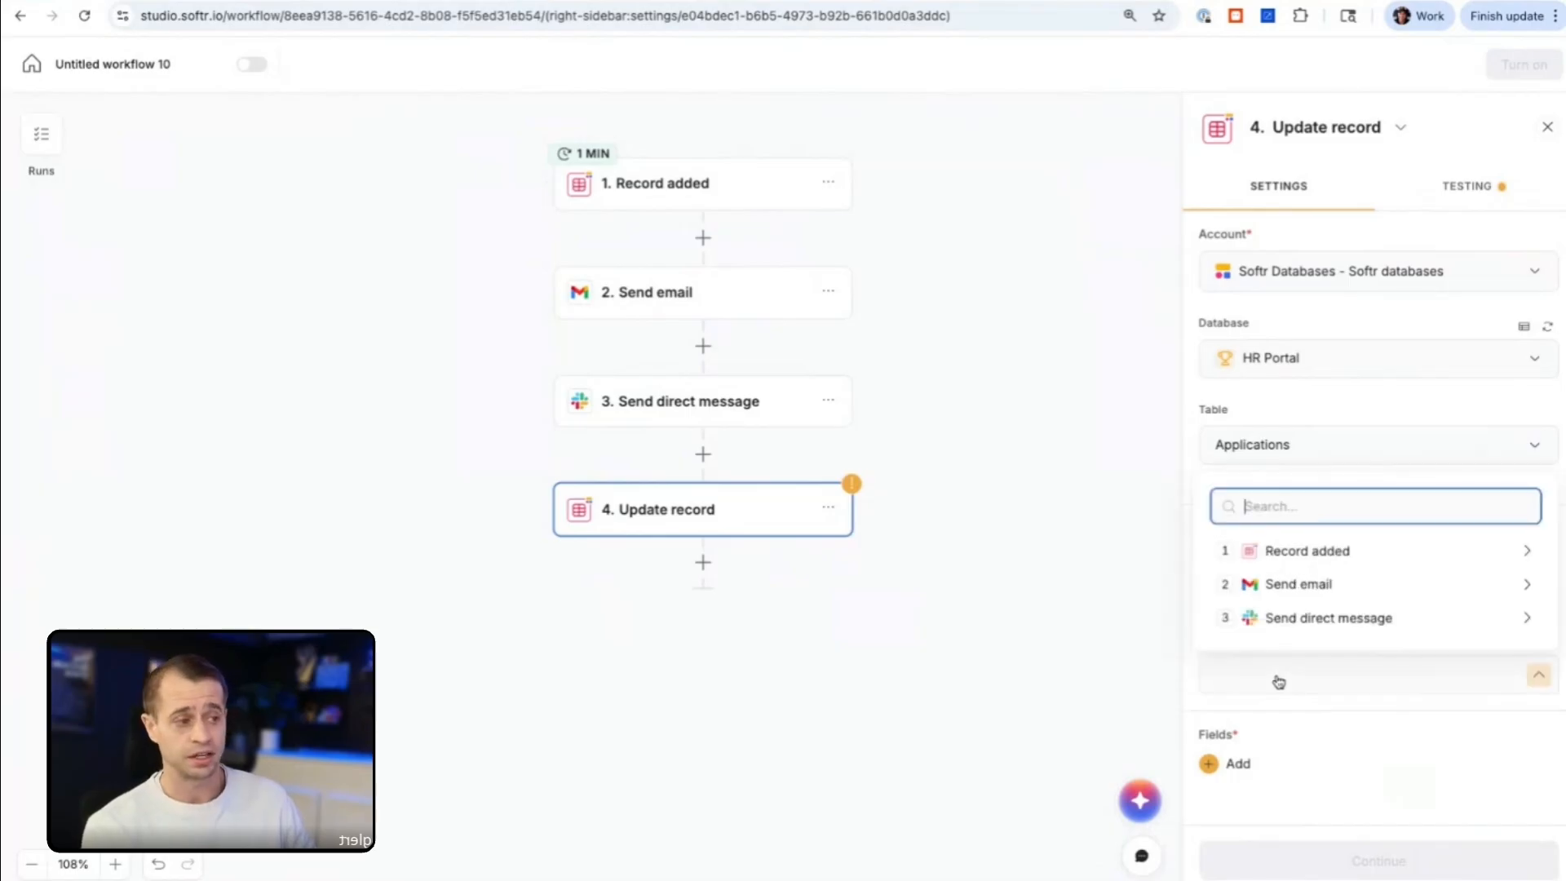
left_click(1310, 549)
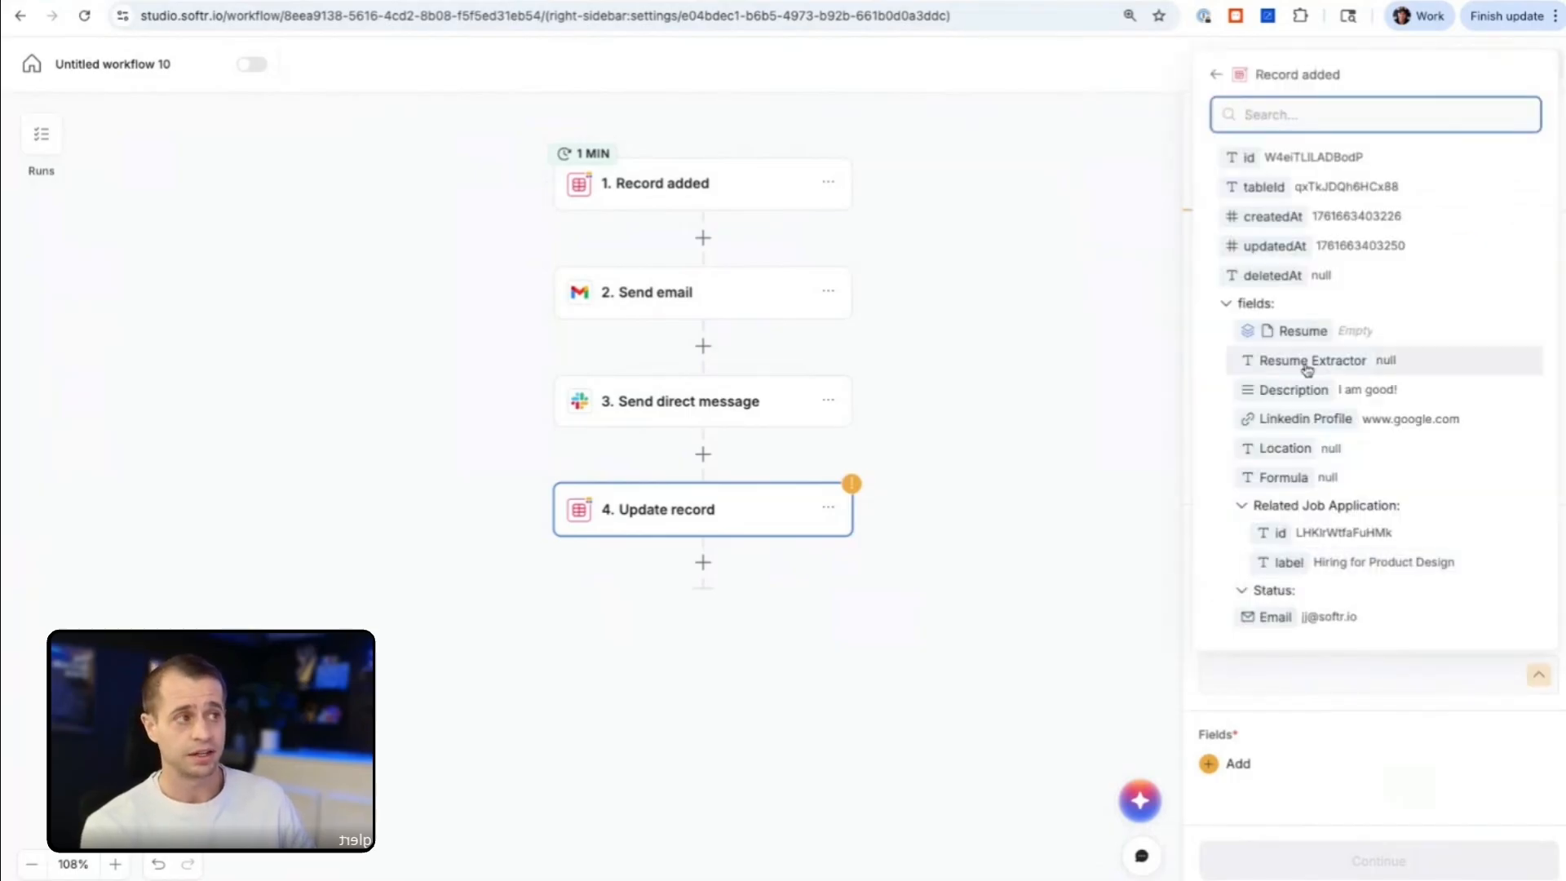
left_click(1321, 159)
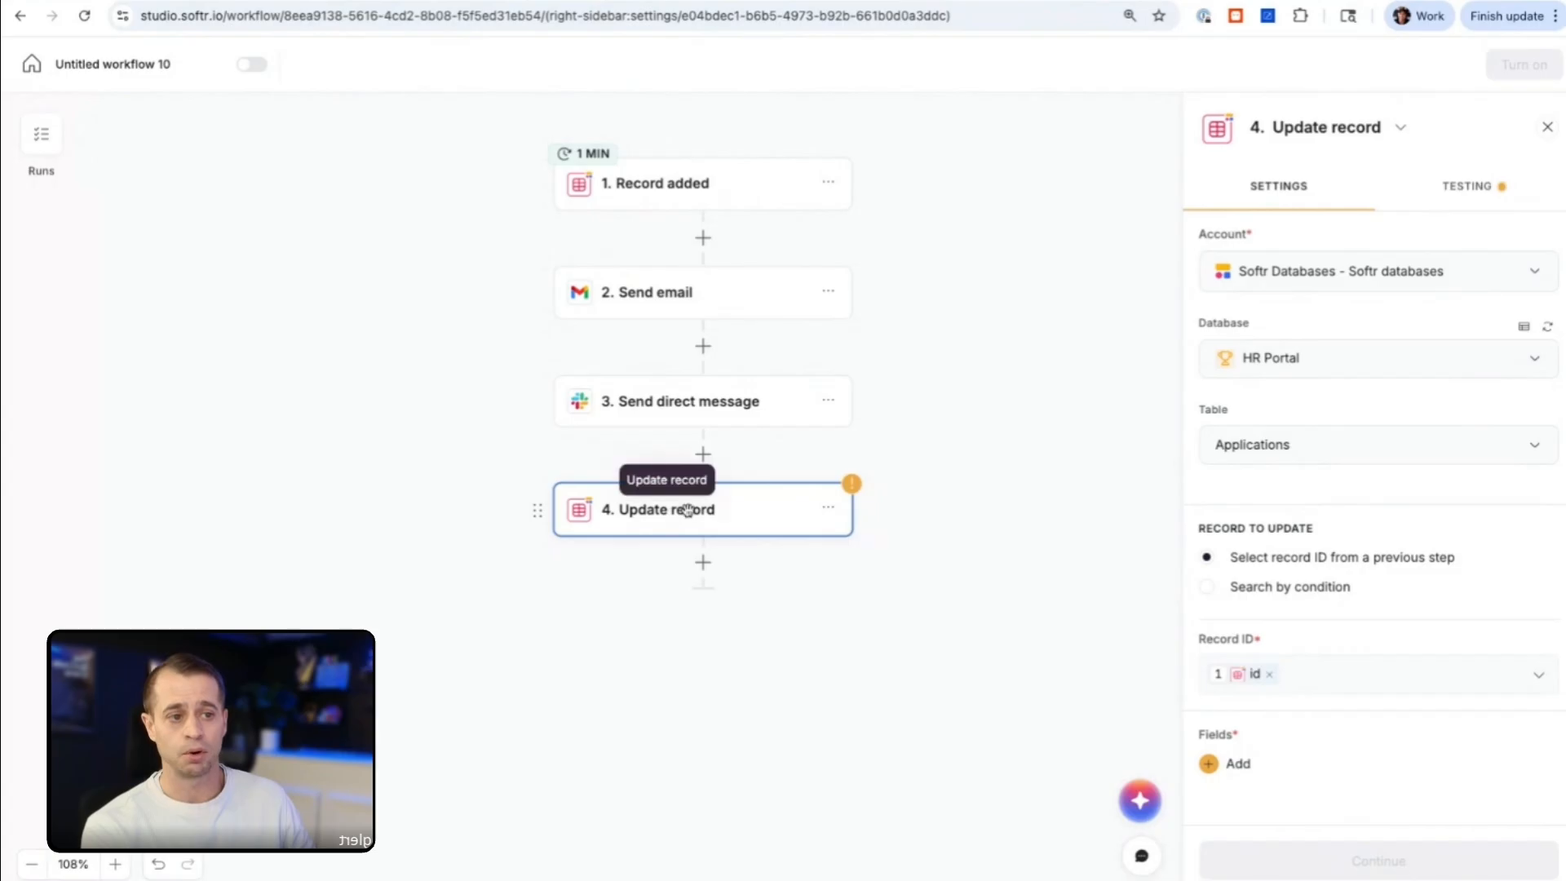
left_click(709, 182)
left_click(699, 510)
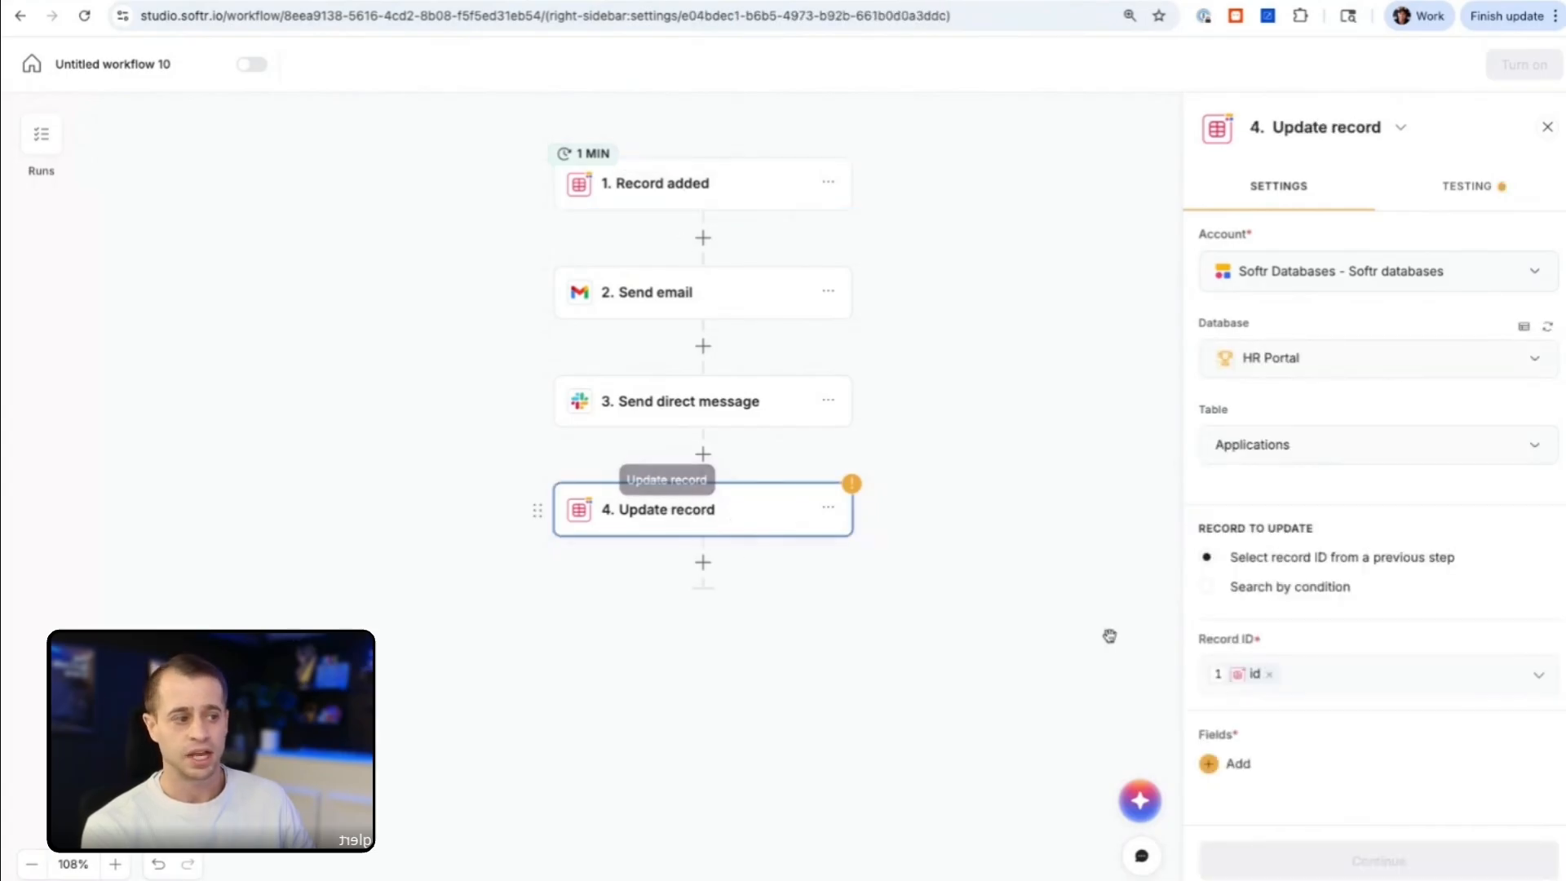
Step: Add the Status field with the value Submitted to the Update record step and run its test
left_click(1210, 765)
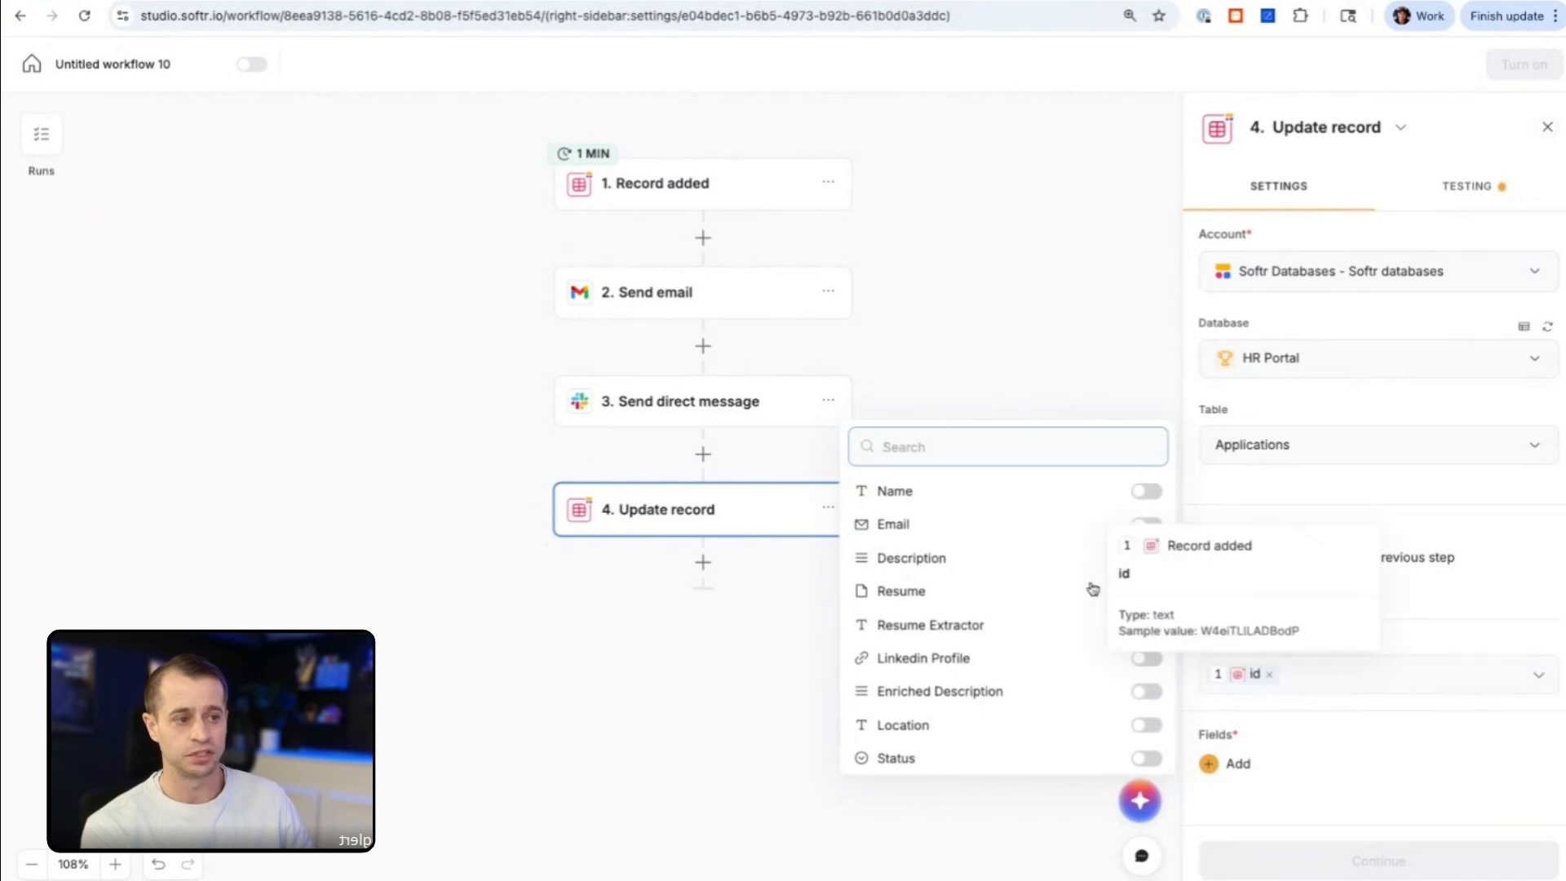
scroll(1060, 587, "down", 2)
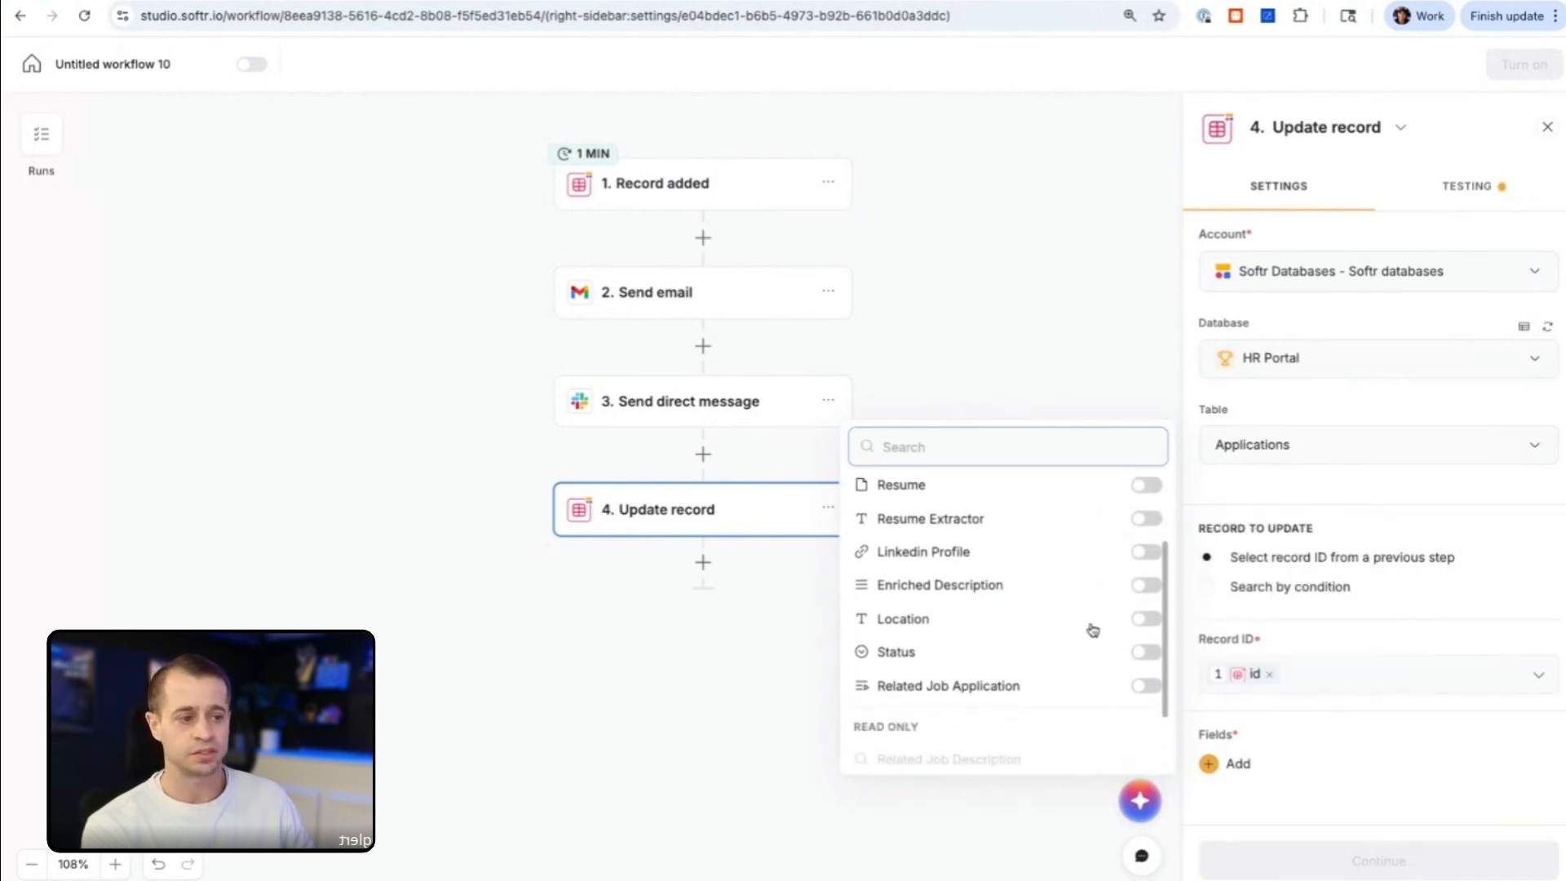
scroll(1133, 660, "up", 1)
left_click(1145, 692)
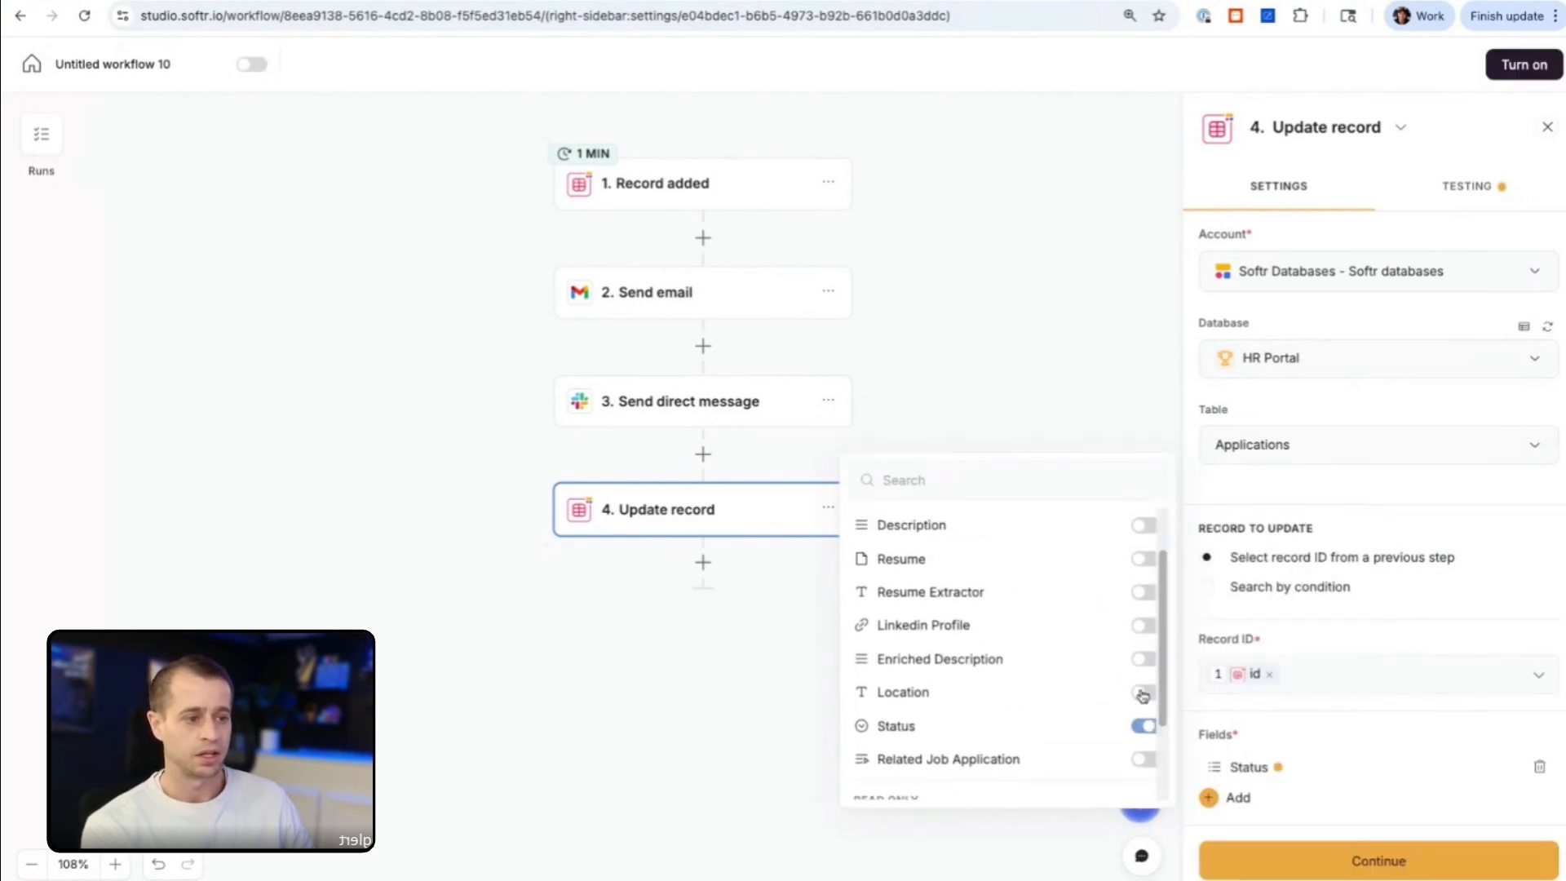
left_click(1293, 779)
left_click(1093, 757)
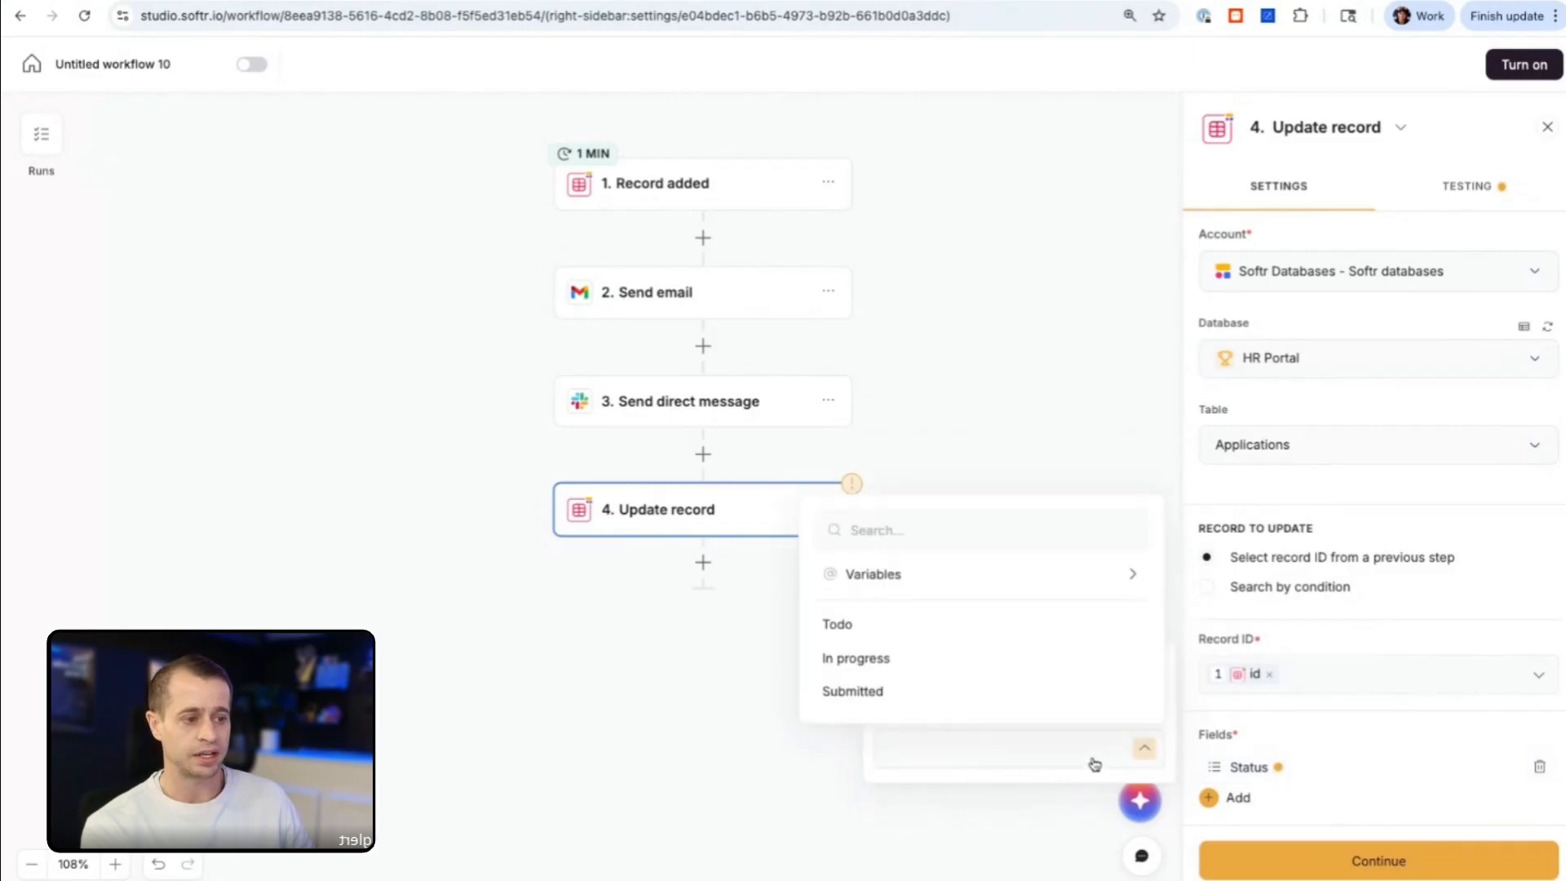
left_click(922, 697)
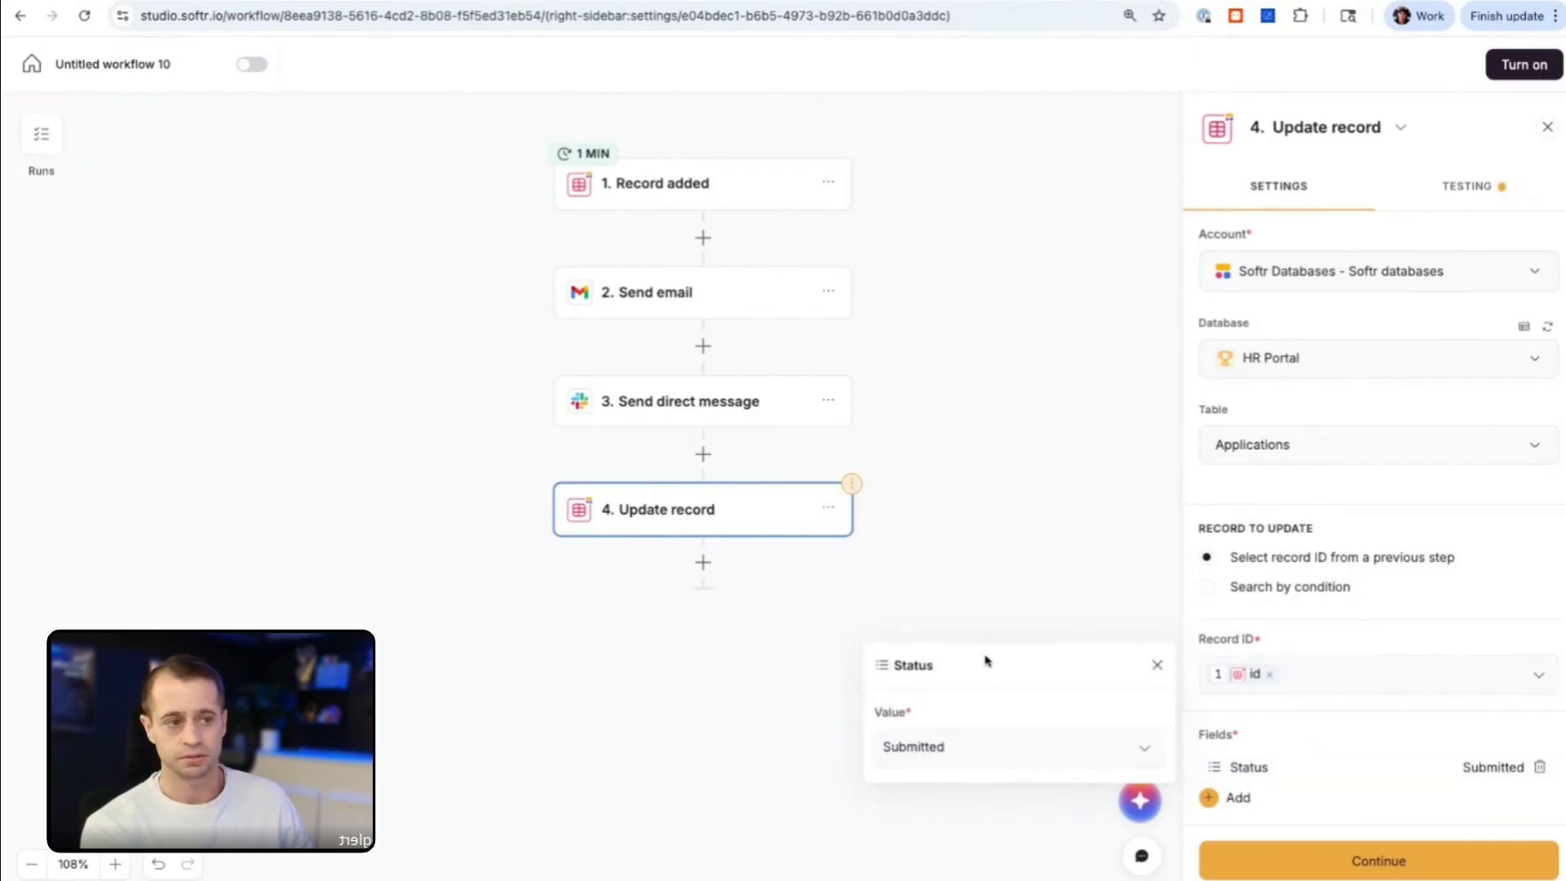
left_click(1010, 576)
left_click(1478, 187)
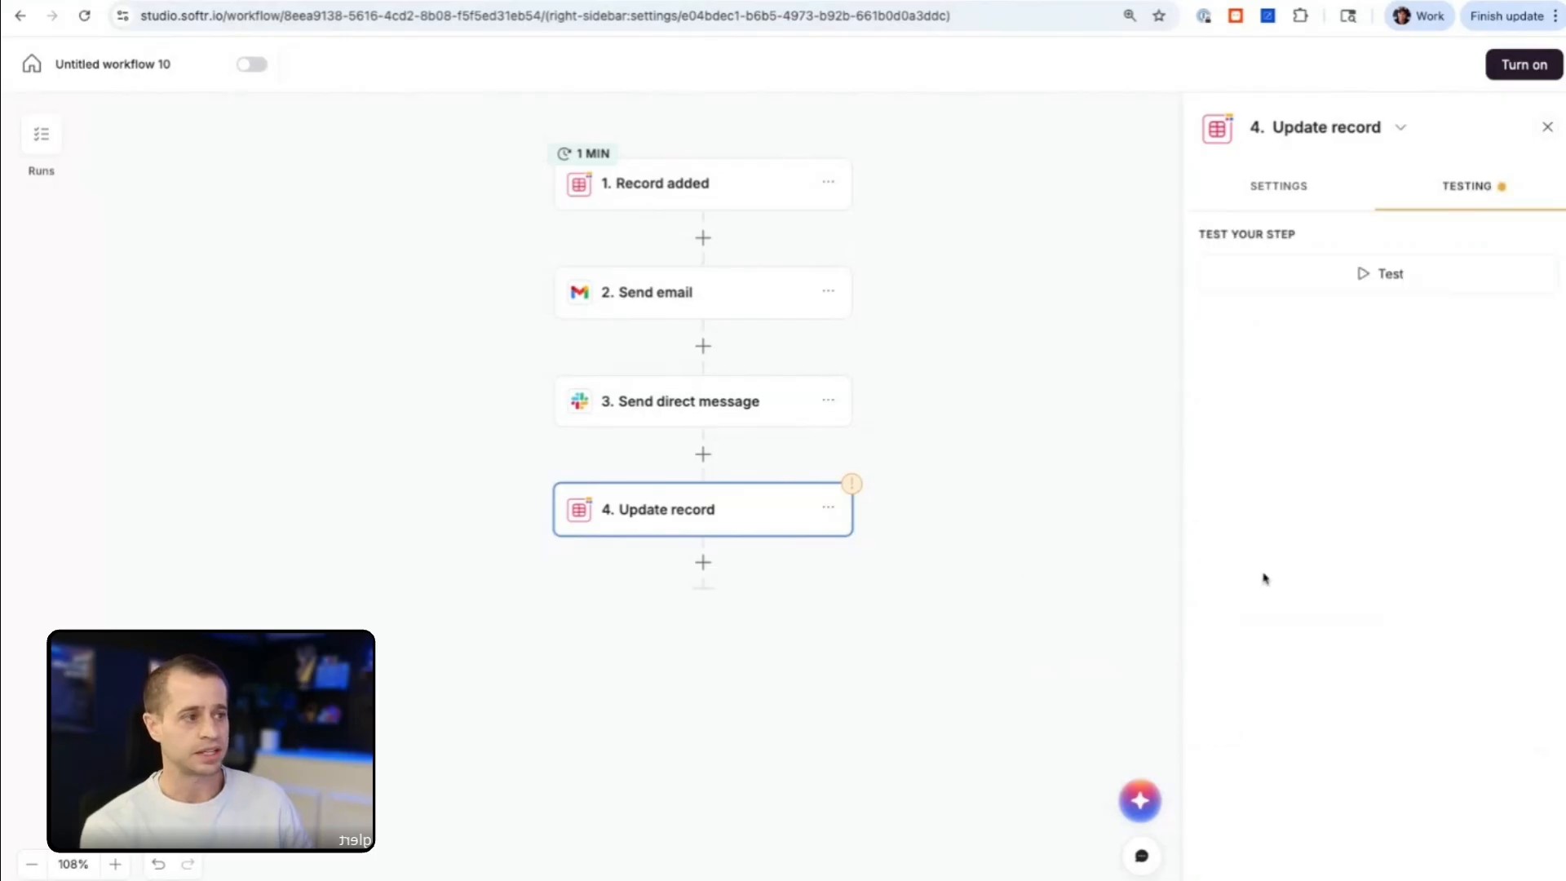
left_click(1314, 291)
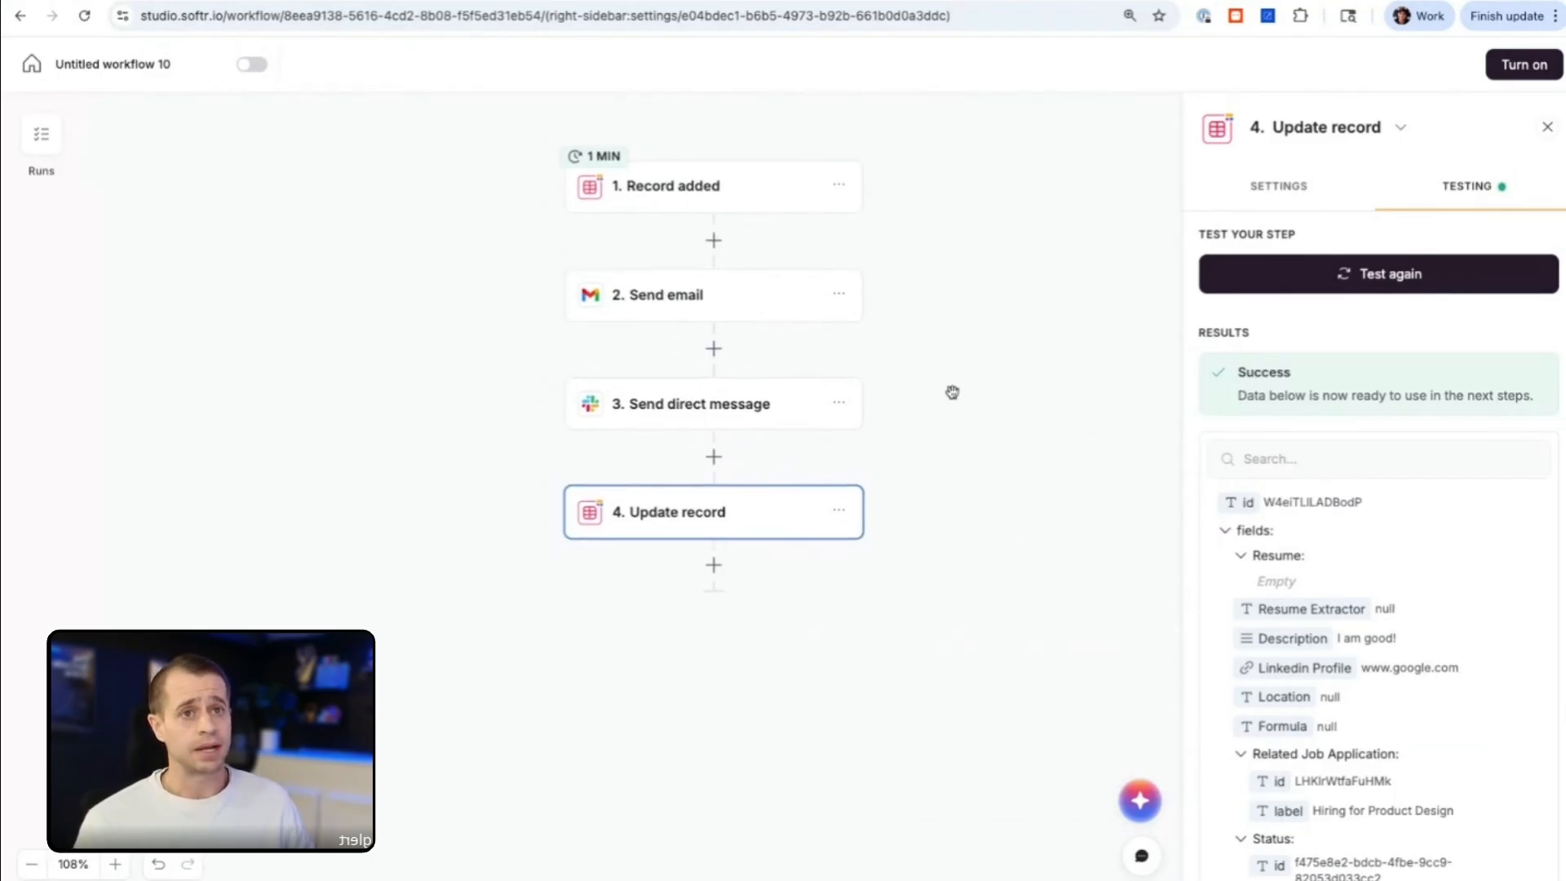
Step: Rename the workflow as "HR Portal Submission (Demo)"
left_click(142, 67)
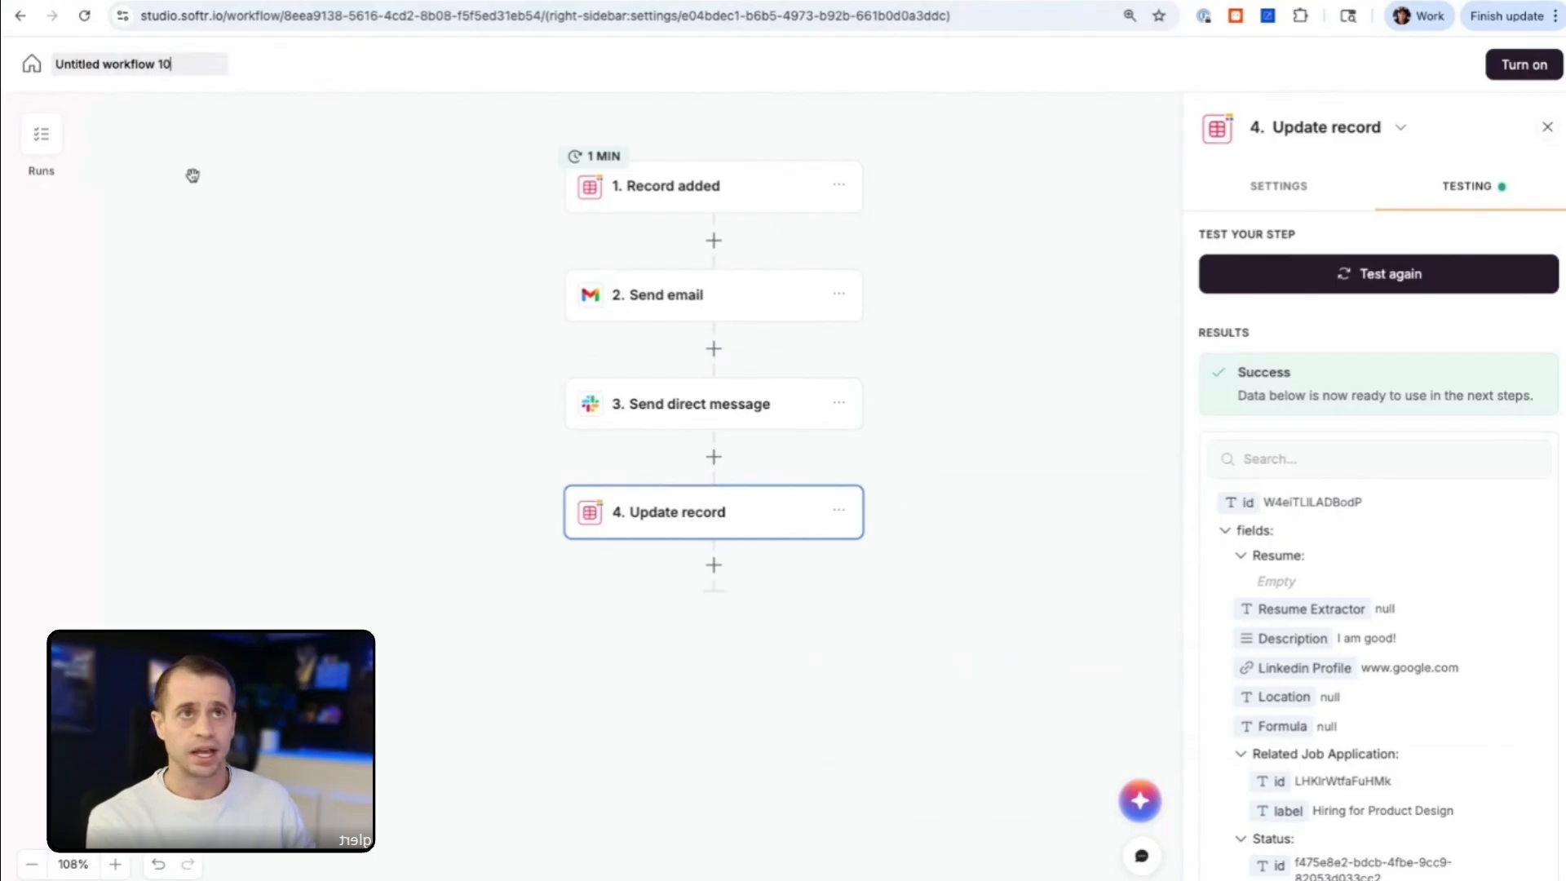
key("ctrl+a")
key("BackSpace")
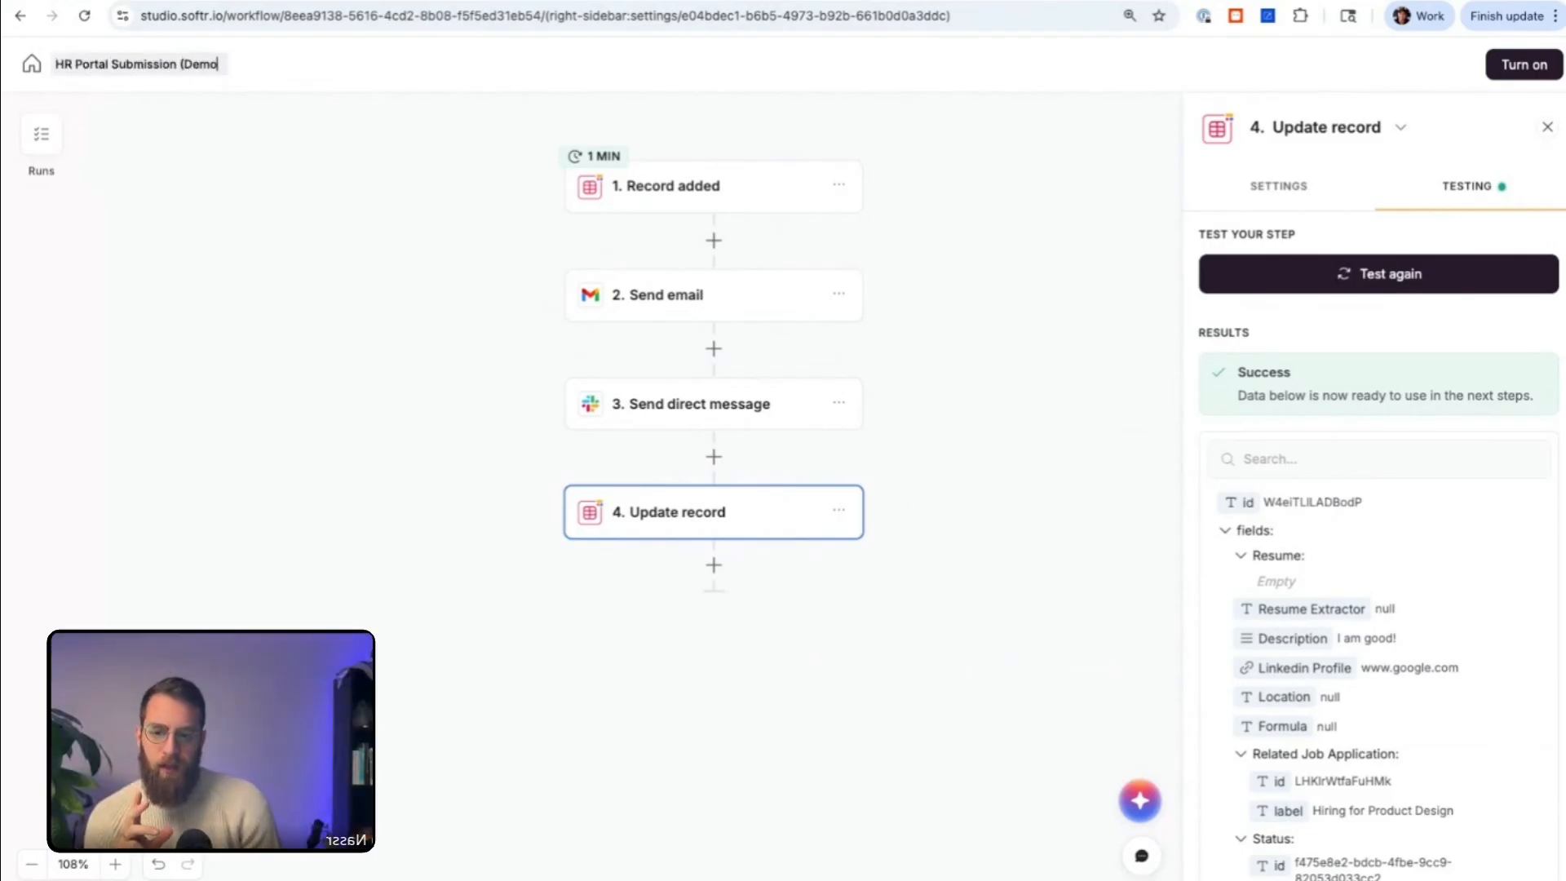
left_click(305, 90)
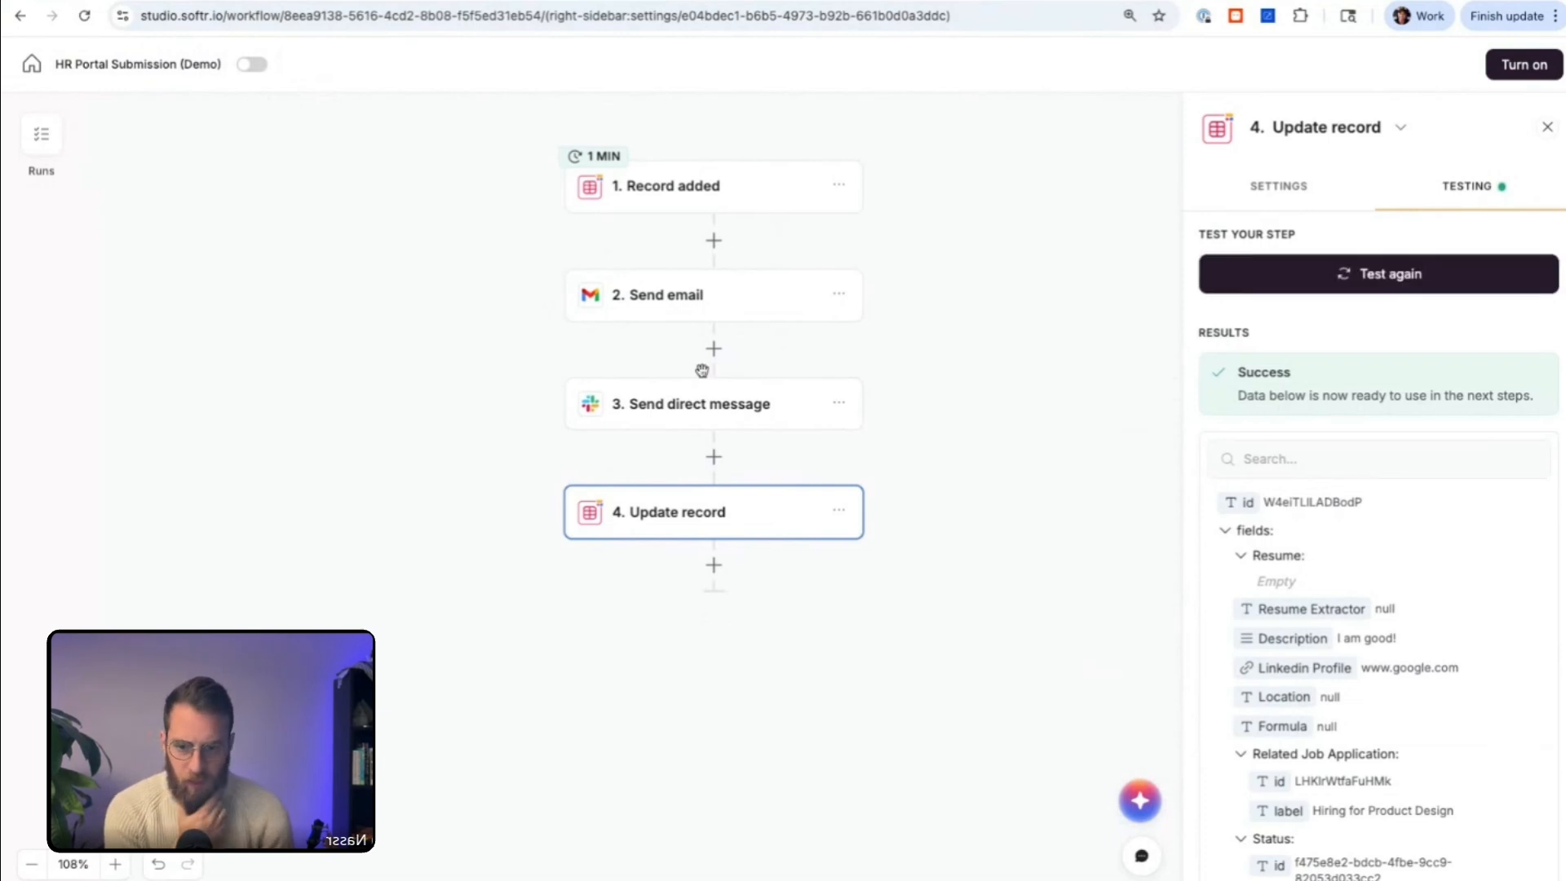
Step: Examine the Record added trigger's test results, search them for "URL", and clear the search
scroll(703, 374, "up", 1)
scroll(703, 373, "up", 1)
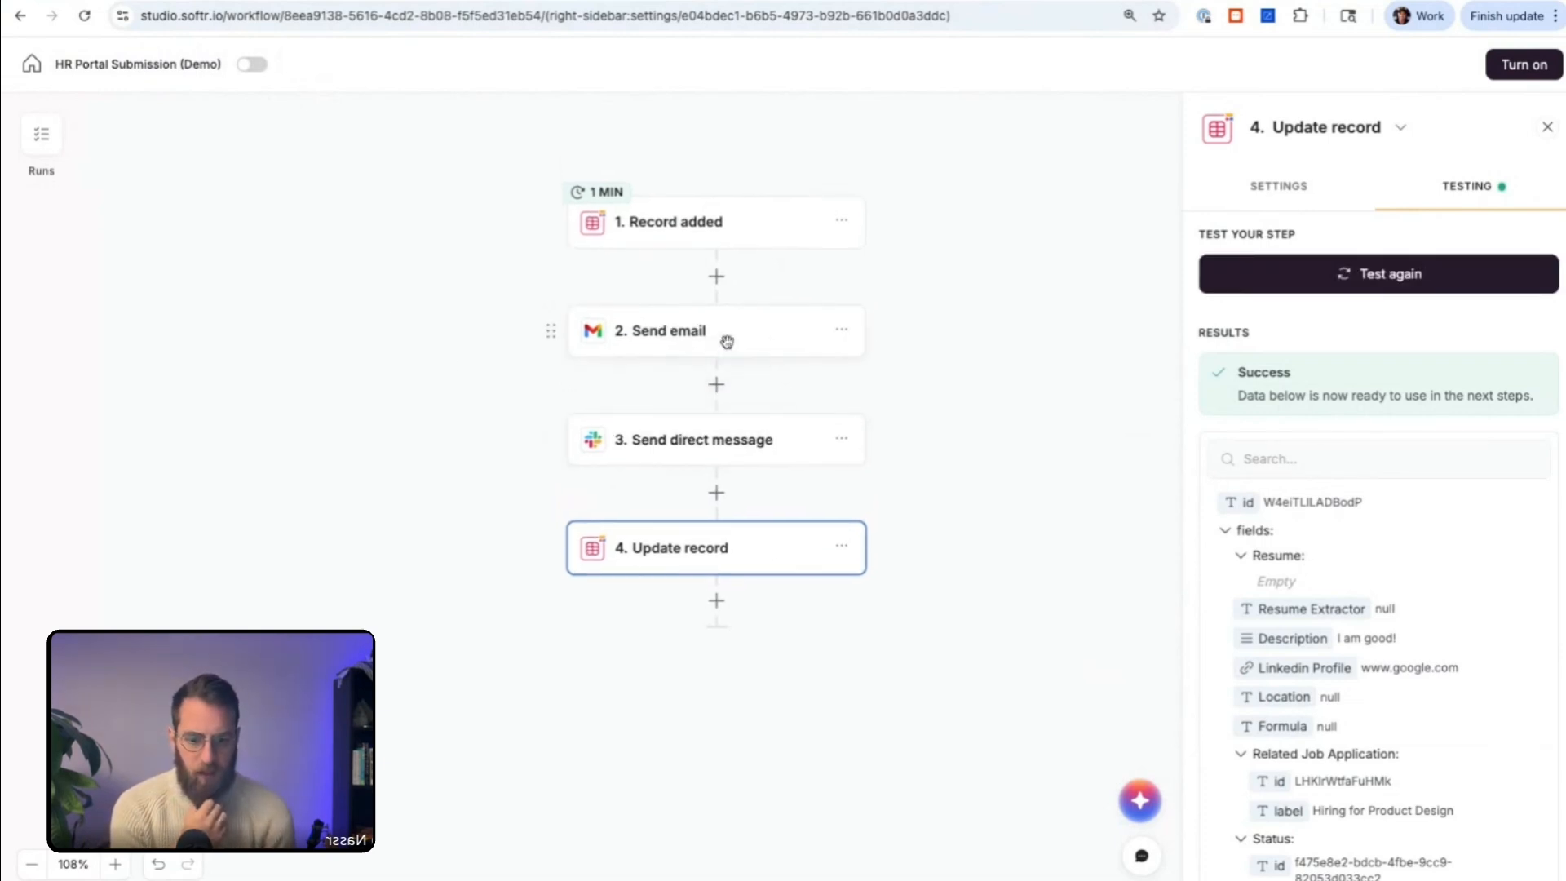
left_click(737, 236)
left_click(1499, 189)
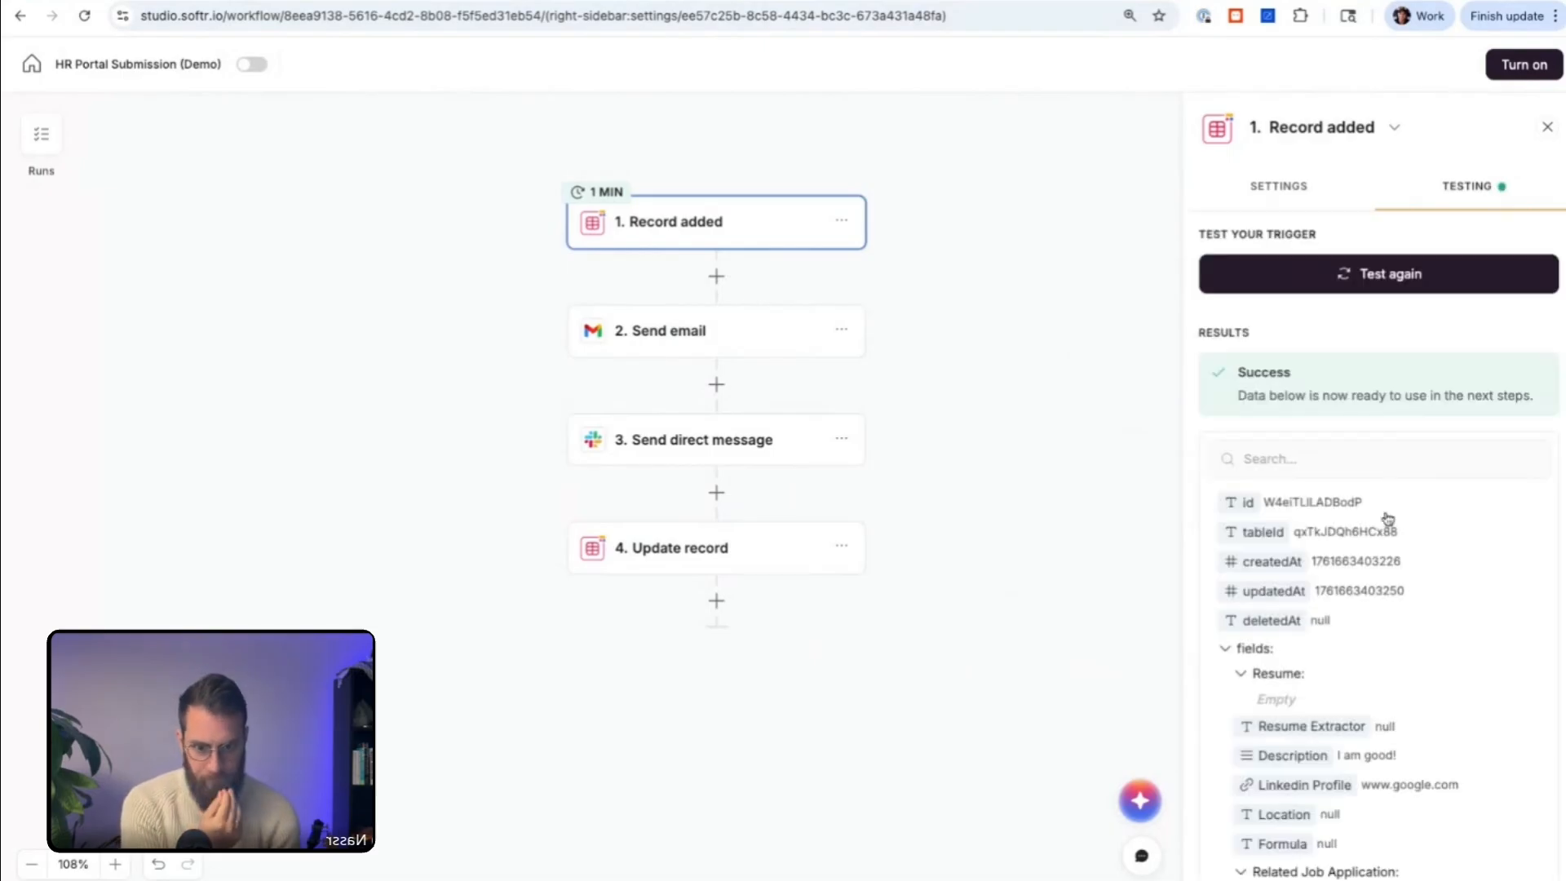
scroll(1388, 519, "up", 5)
scroll(1388, 519, "down", 2)
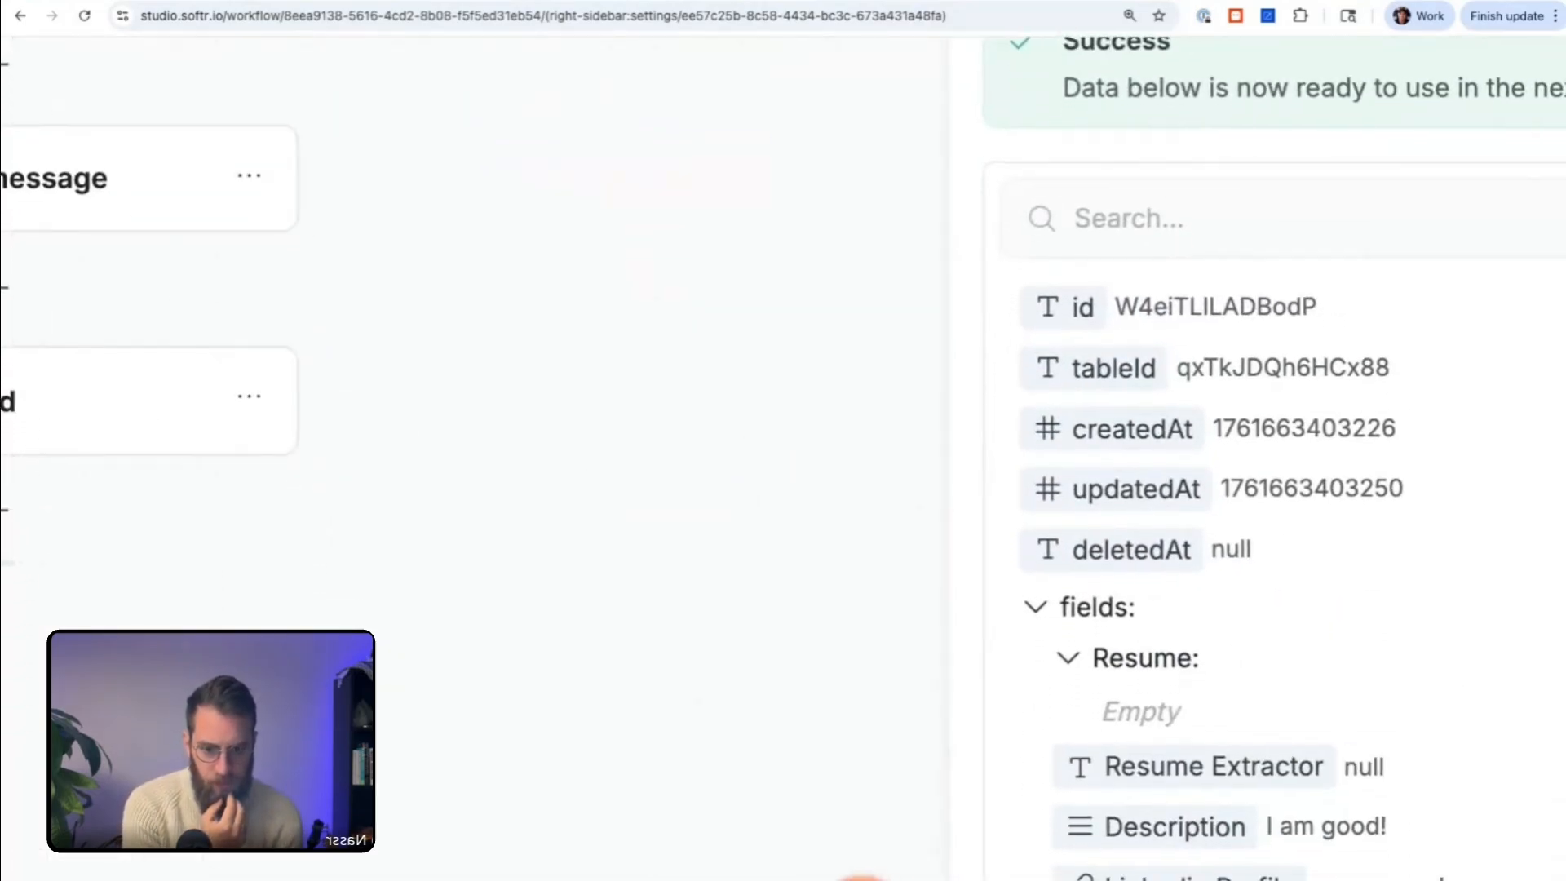
scroll(1388, 518, "right", 2)
scroll(1186, 237, "down", 1)
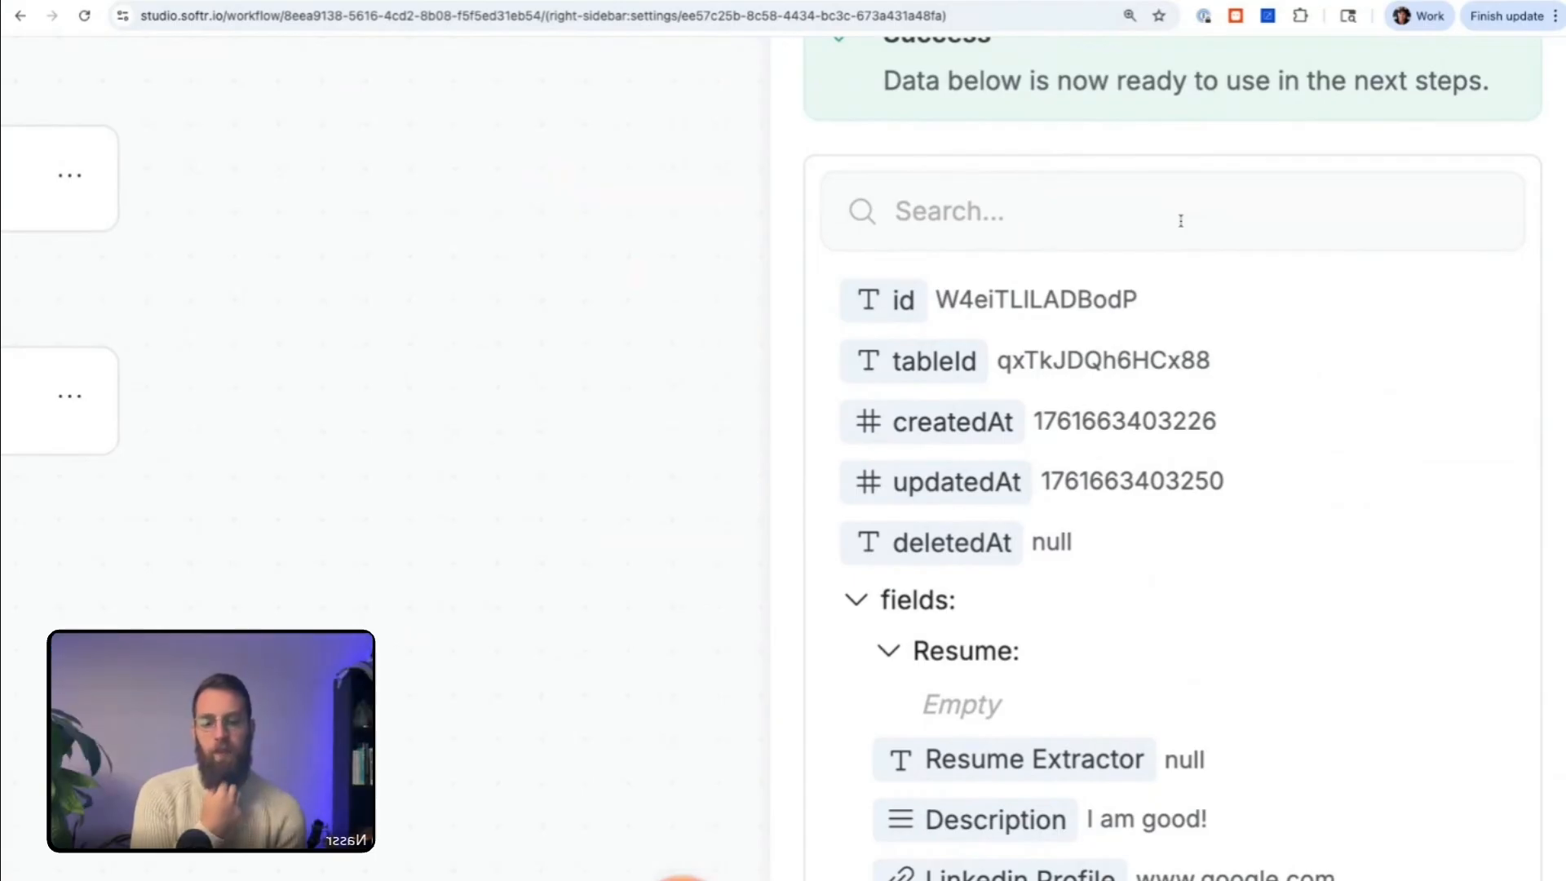
scroll(1180, 220, "down", 1)
scroll(1180, 220, "right", 1)
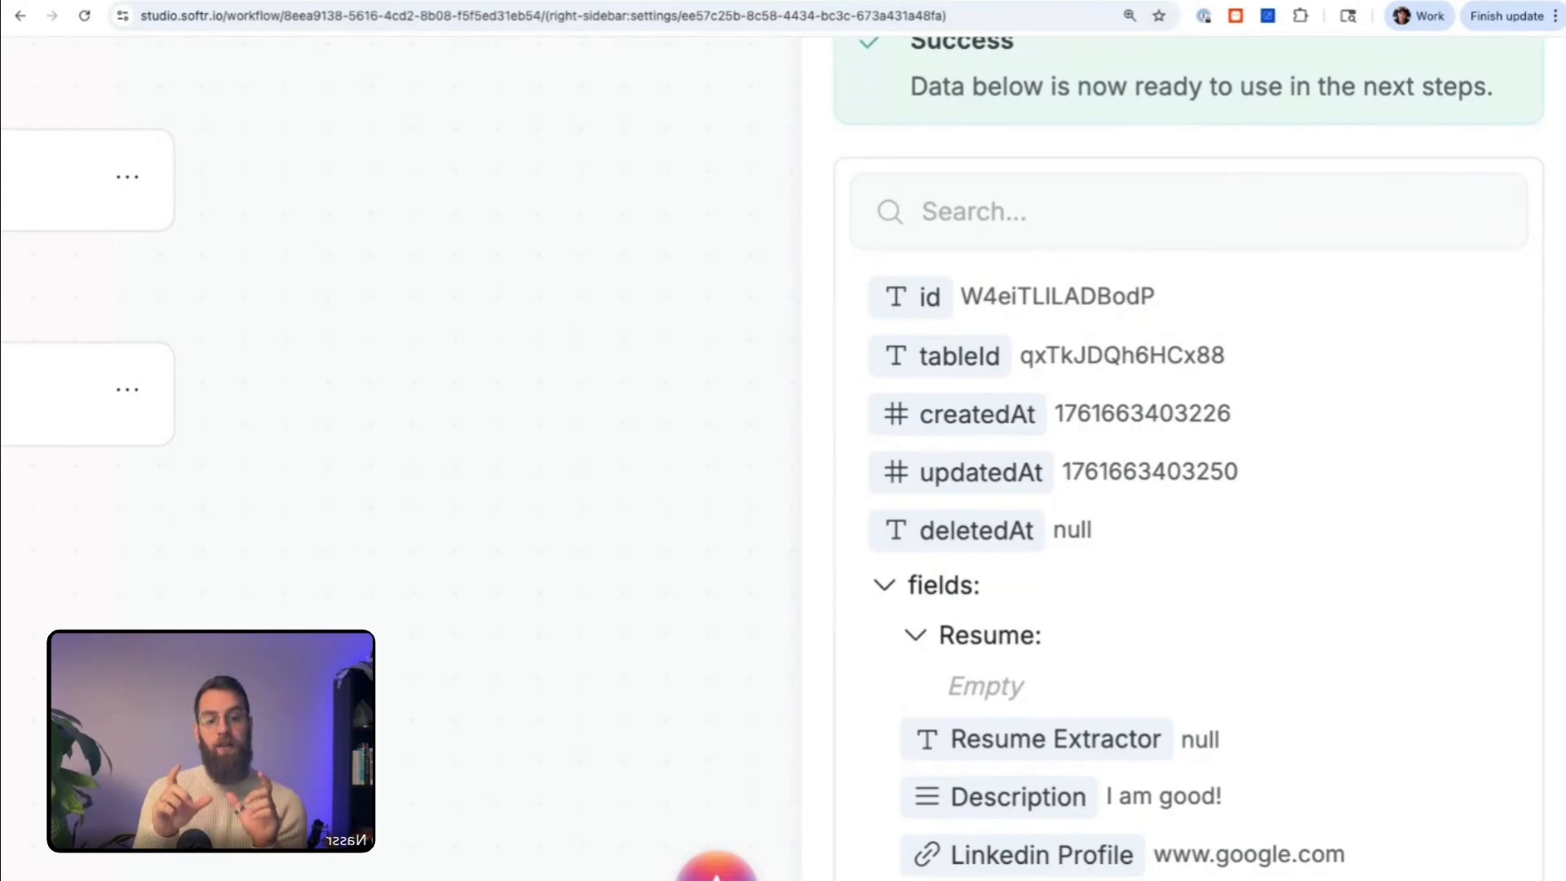
scroll(1180, 232, "down", 3)
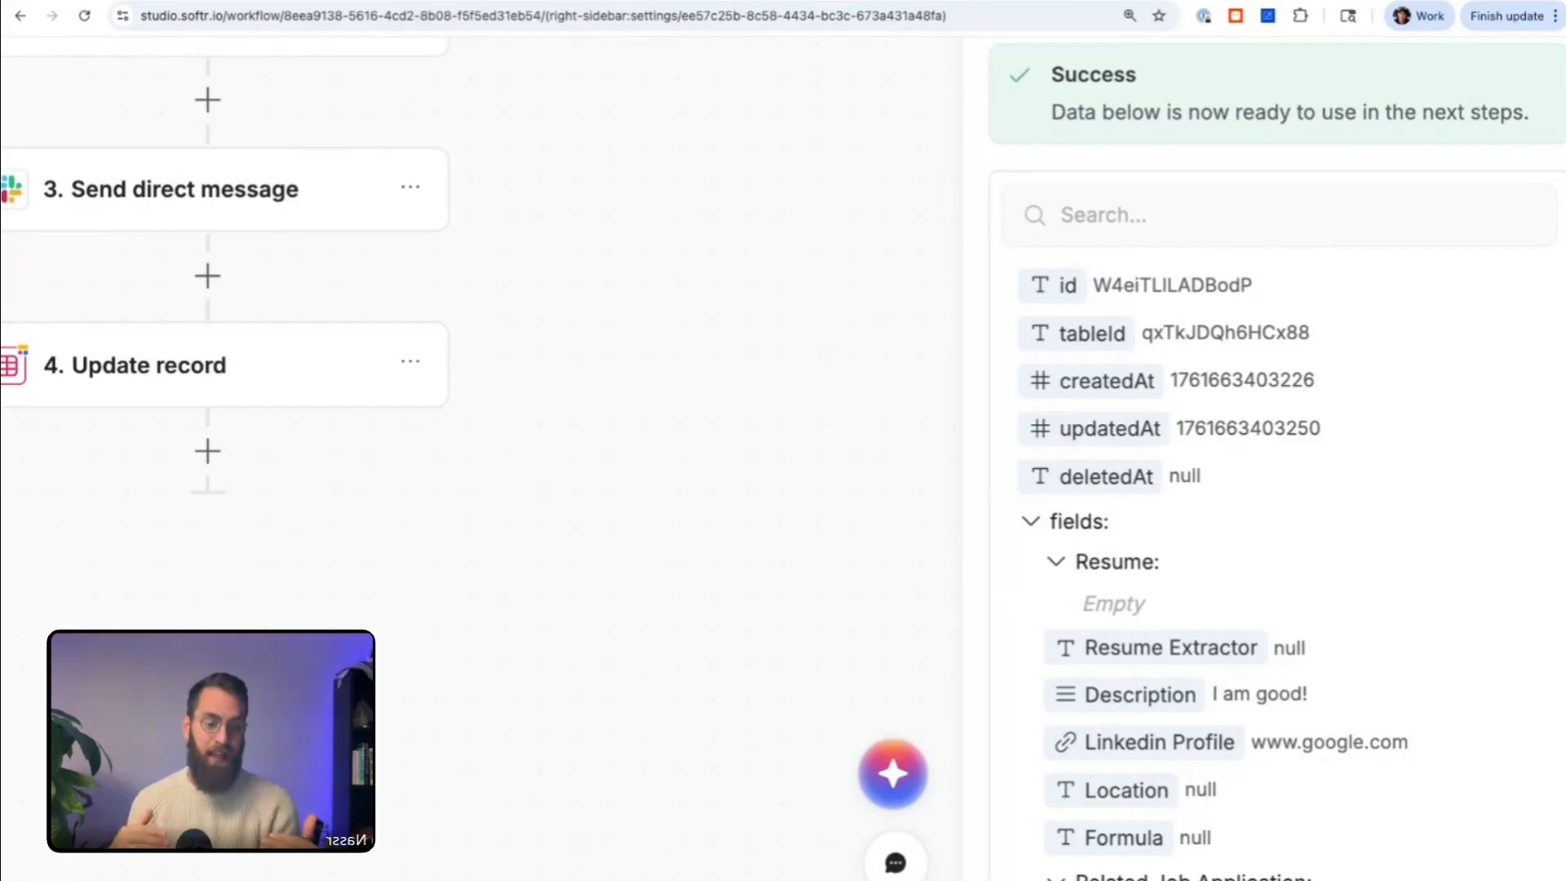
scroll(1186, 440, "down", 4)
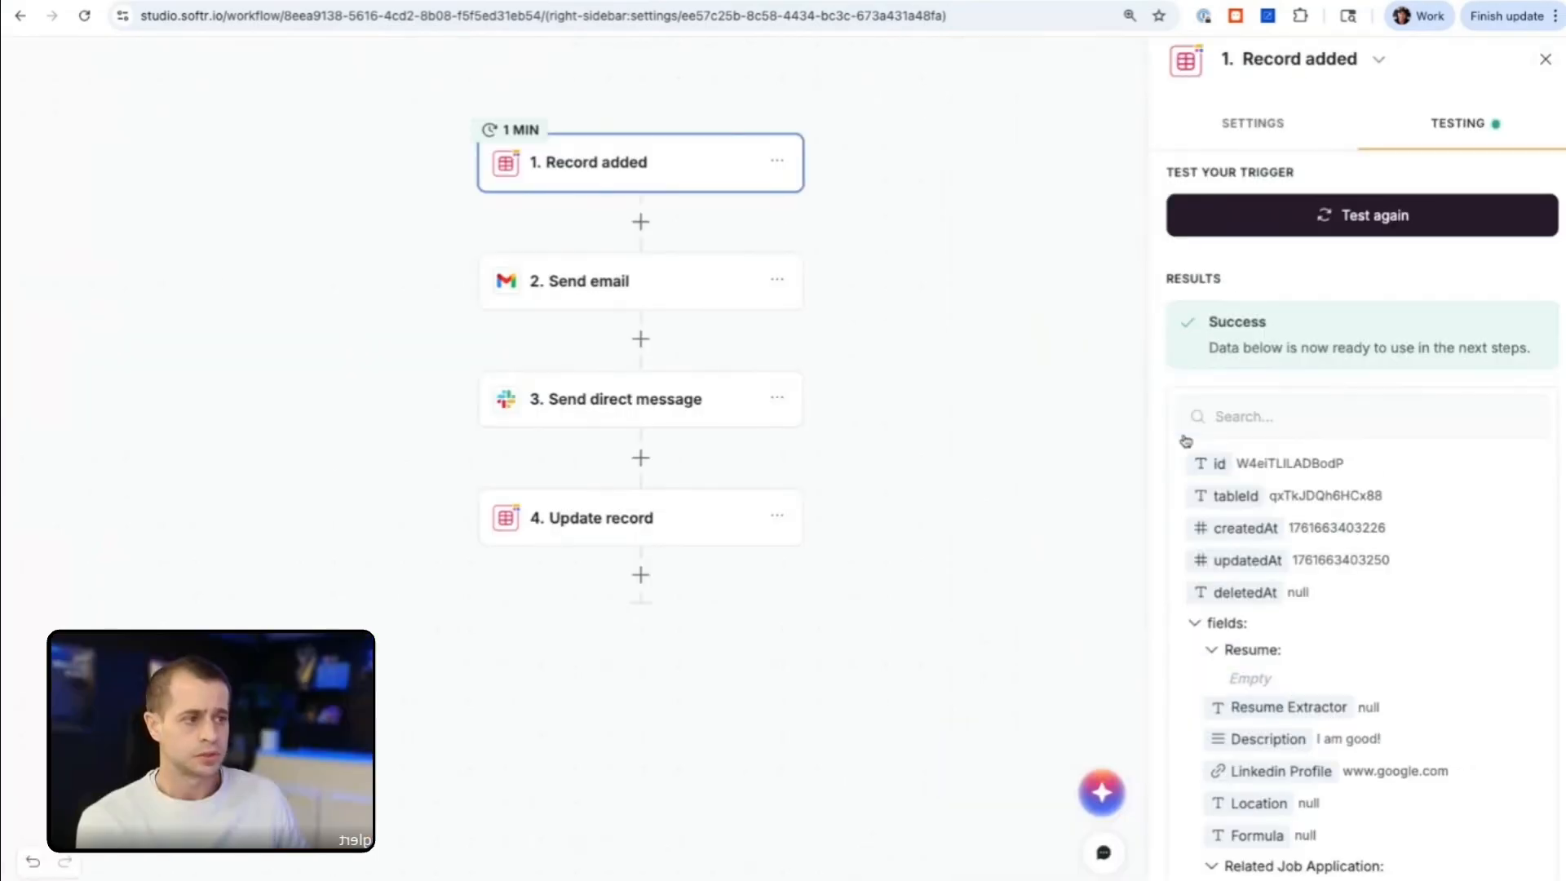
type("URL")
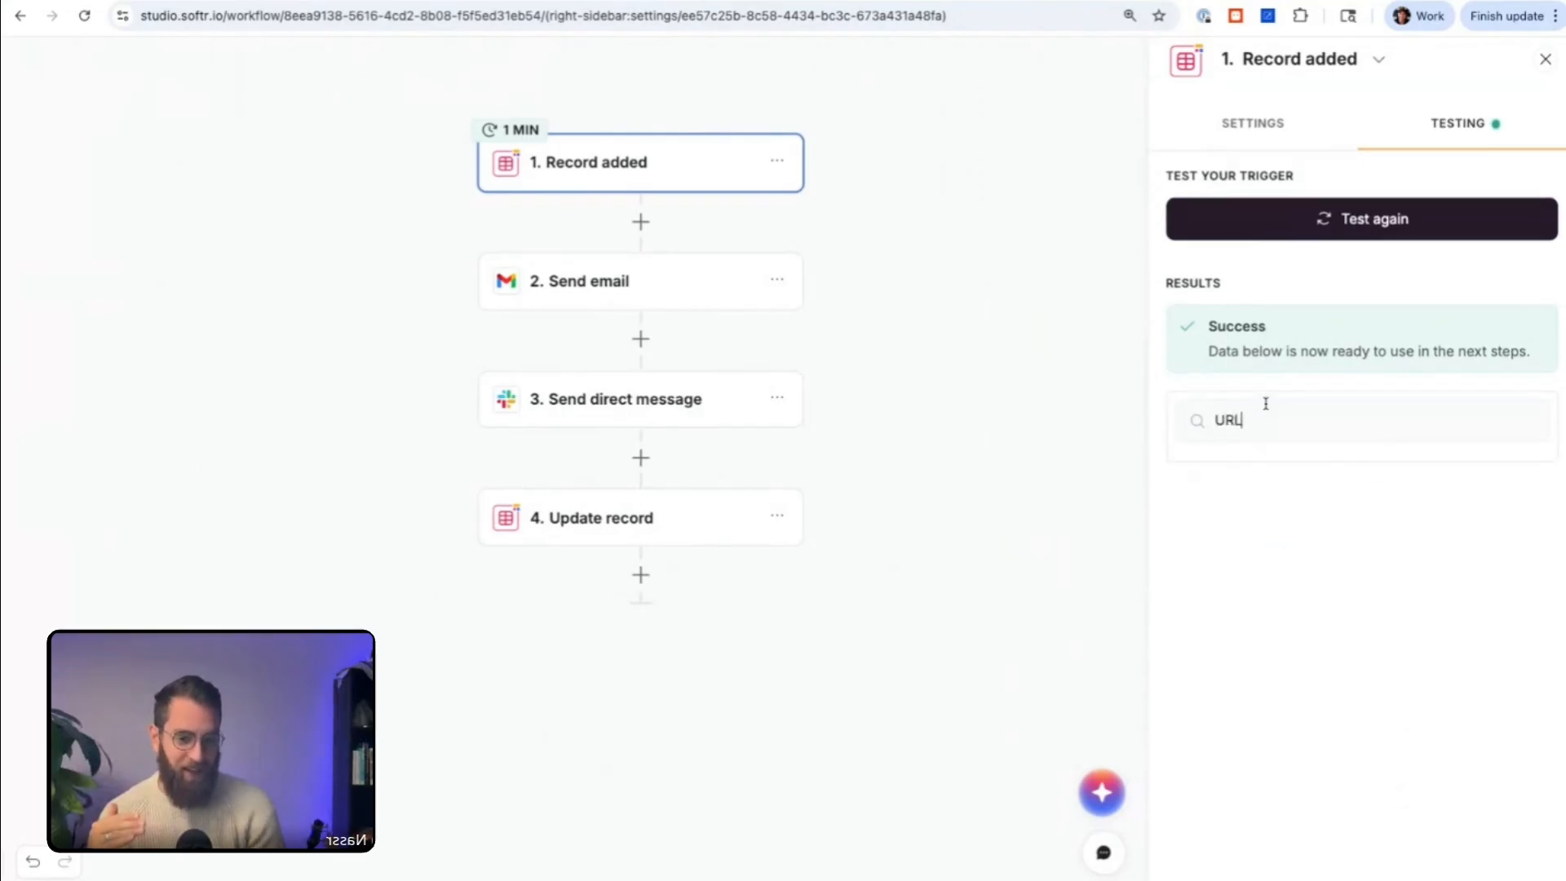
key("ctrl+a")
key("BackSpace")
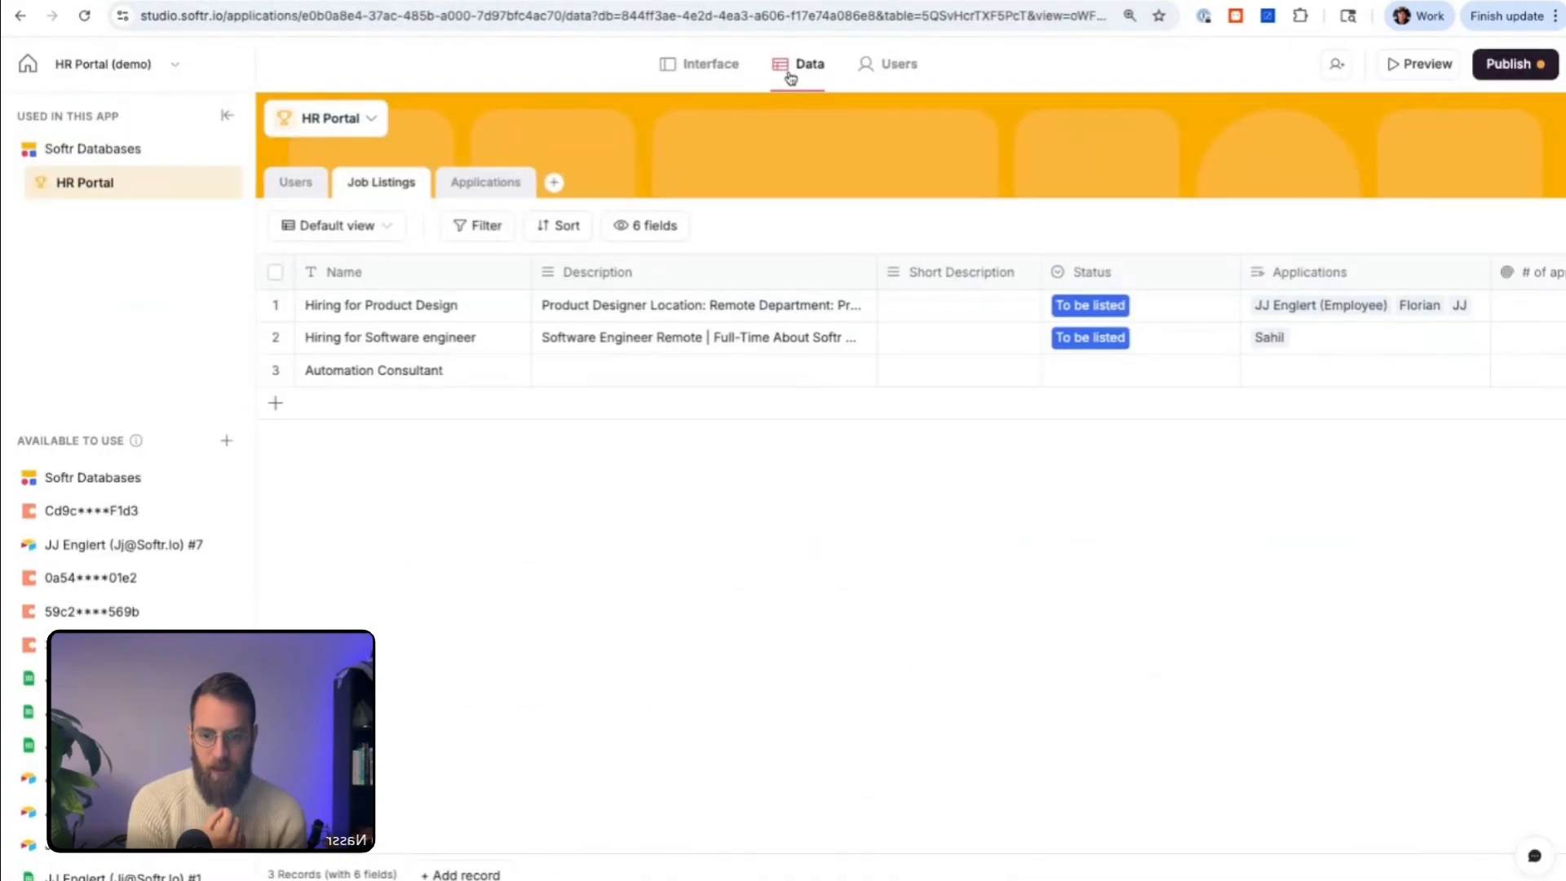
Step: Open the HR Portal database from the Softr dashboard and show its Applications table
left_click(27, 63)
left_click(110, 179)
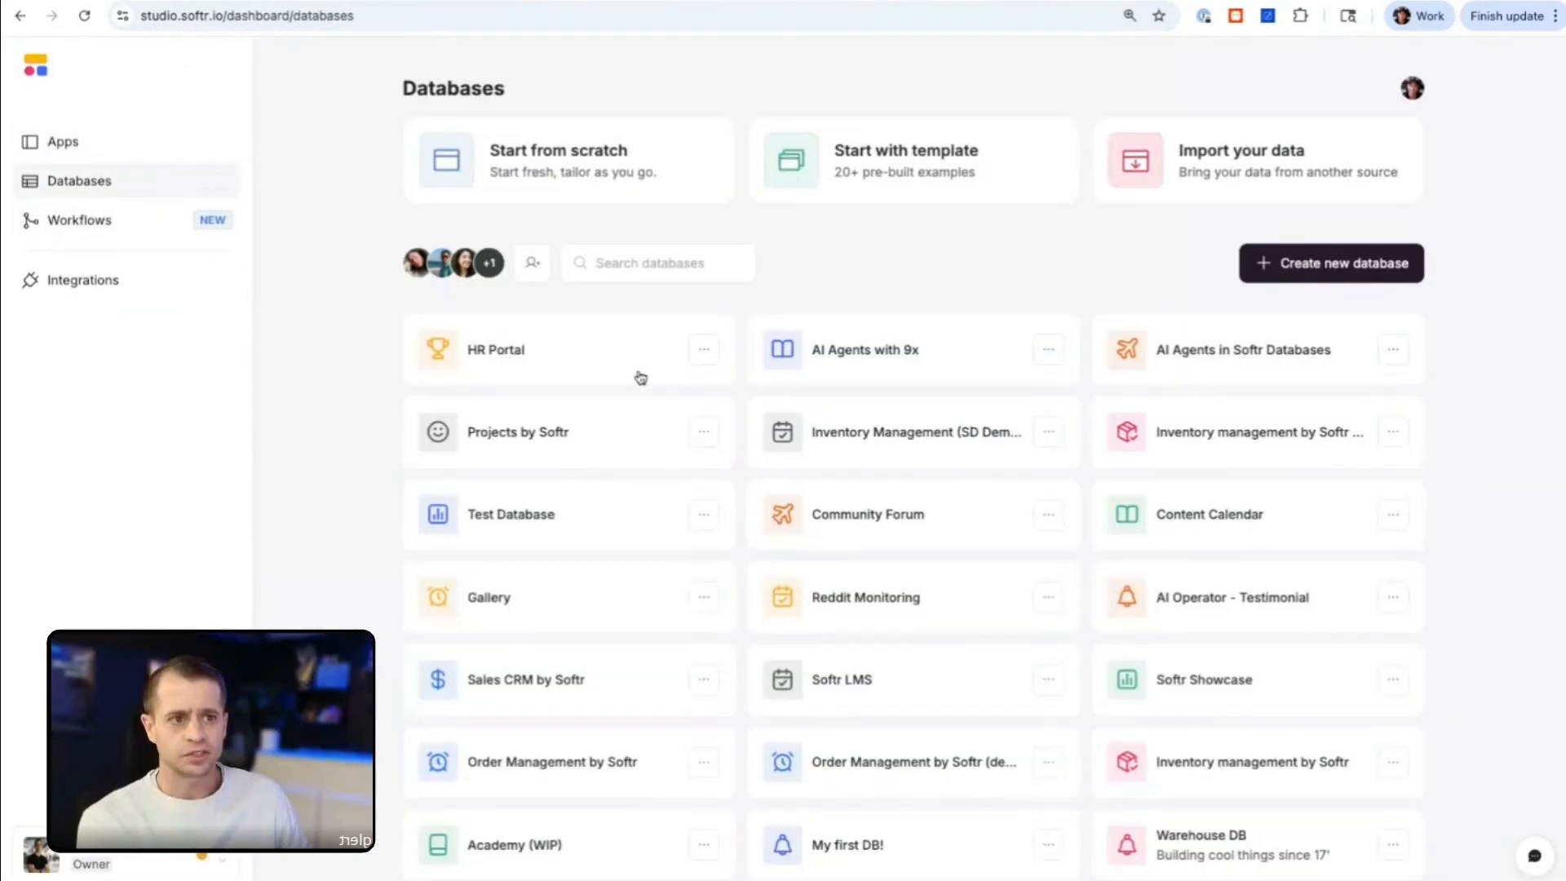
left_click(514, 360)
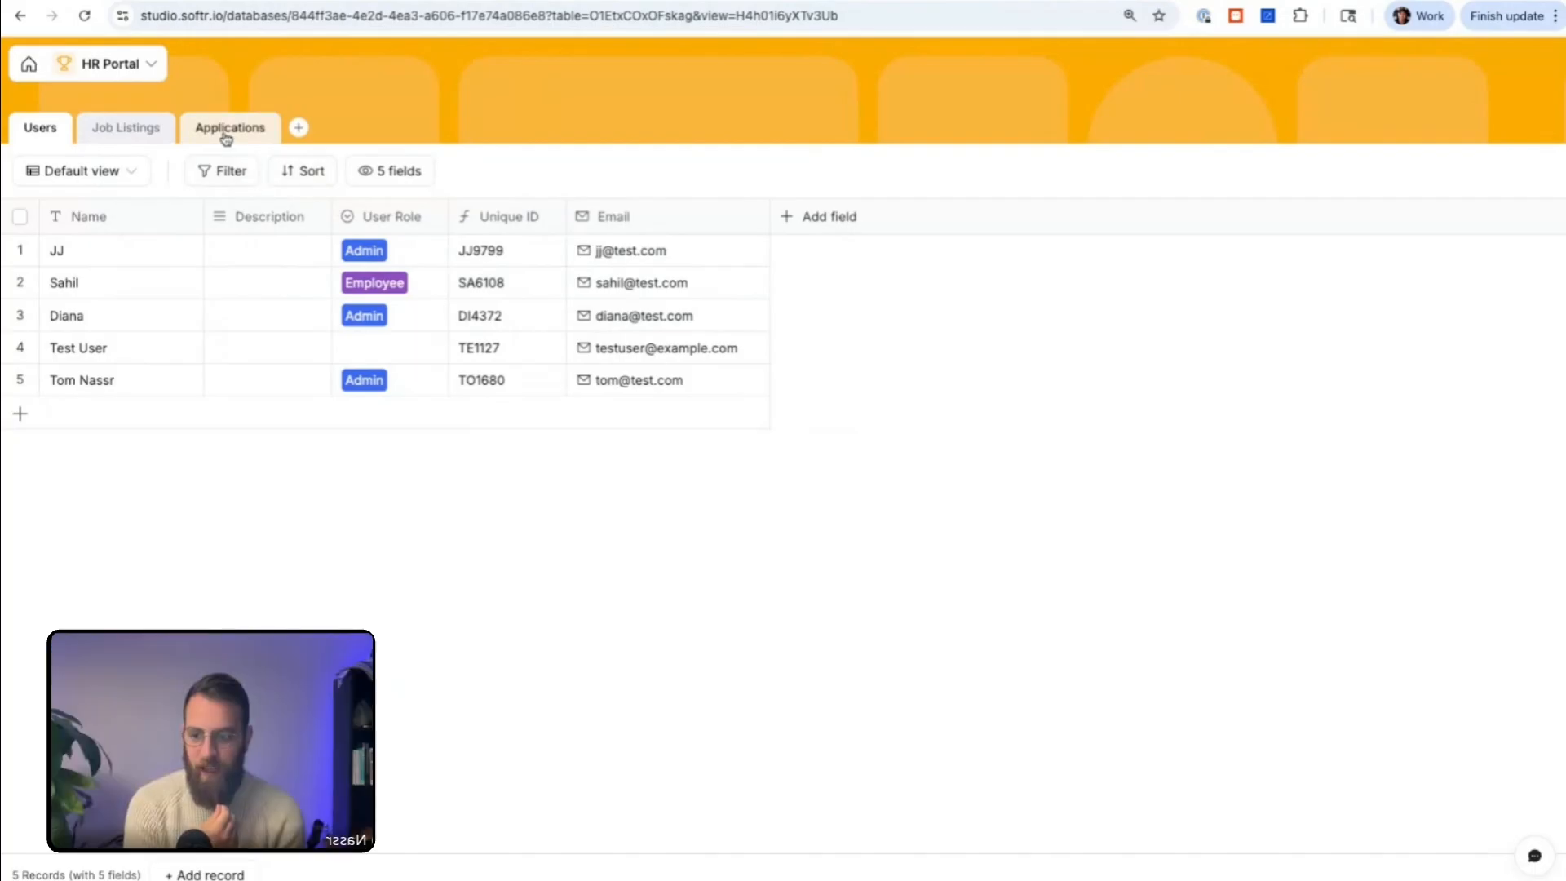
left_click(150, 129)
left_click(231, 131)
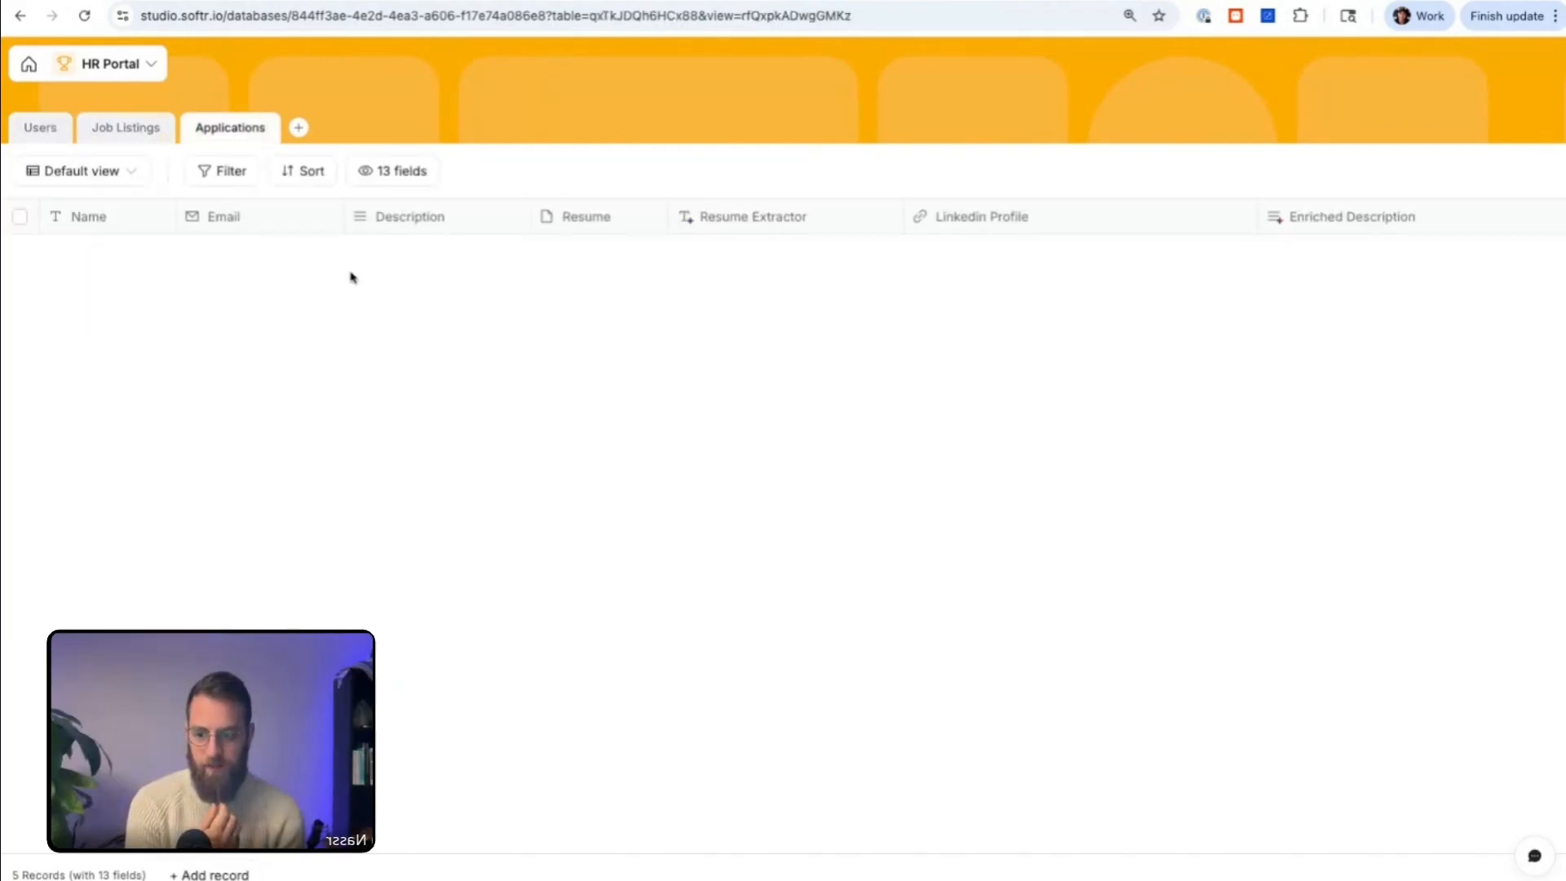
Step: Look through the first application record's cells, expand its Description, and close it without editing
left_click(150, 254)
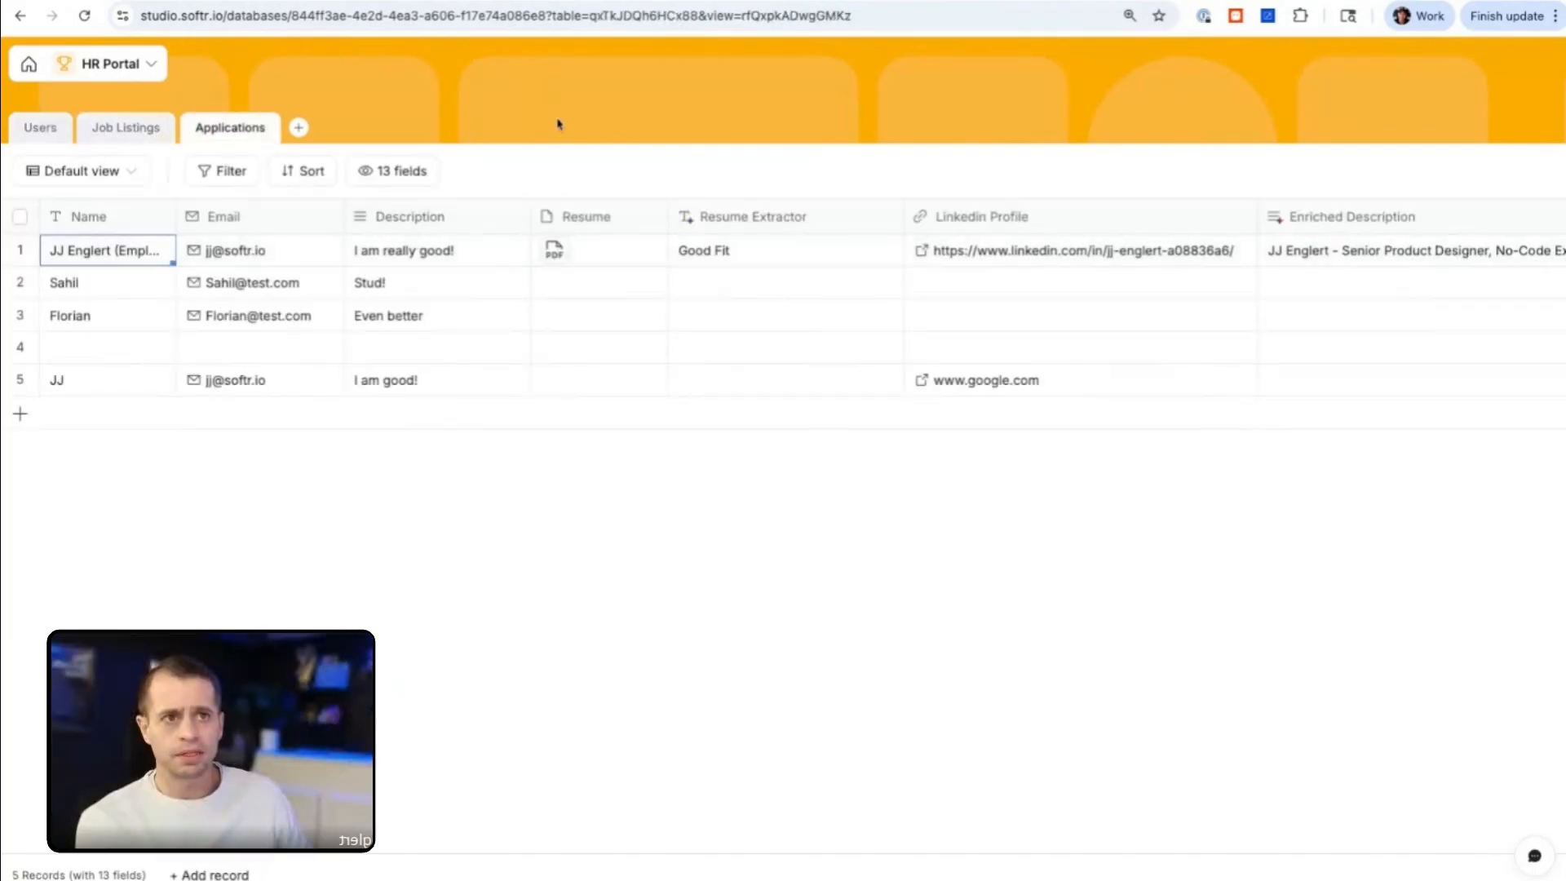
left_click(20, 249)
left_click(20, 250)
left_click(119, 256)
left_click(237, 256)
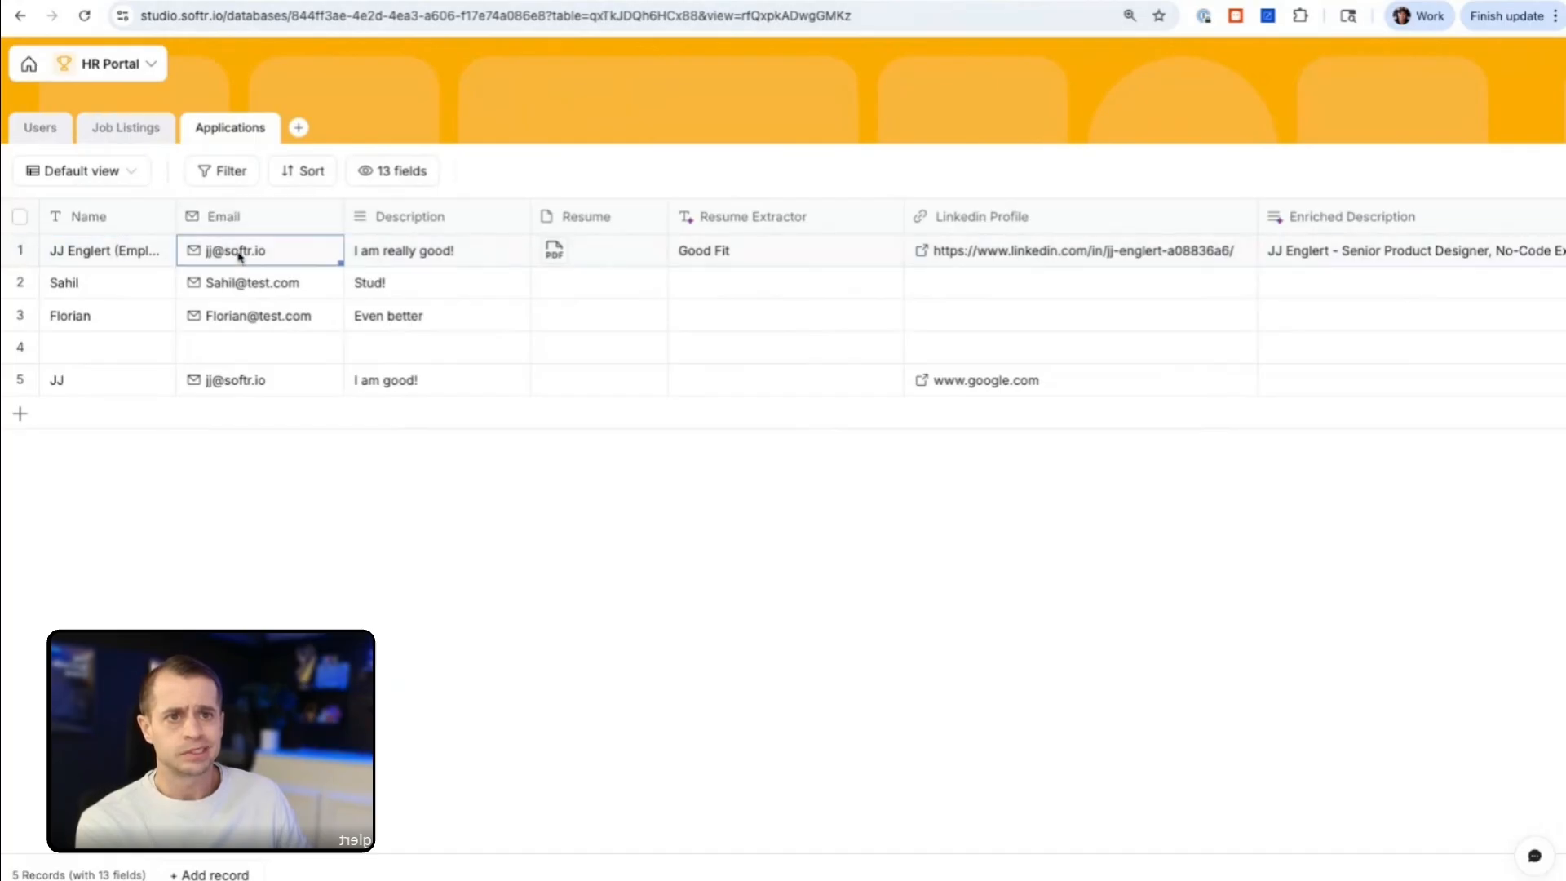
left_click(412, 258)
left_click(434, 257)
left_click(579, 239)
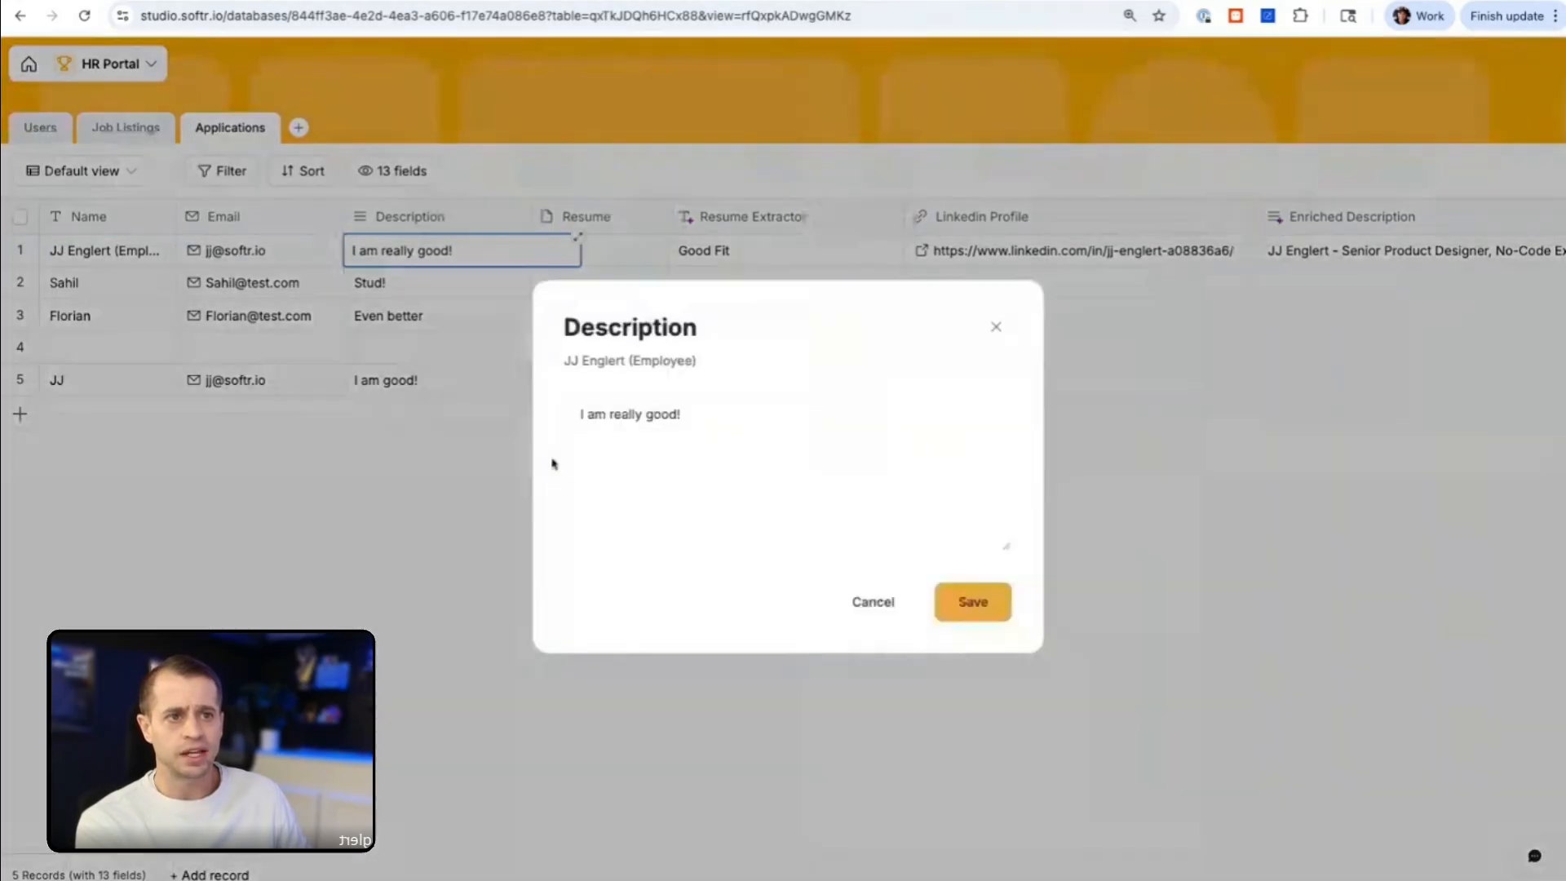
left_click(996, 327)
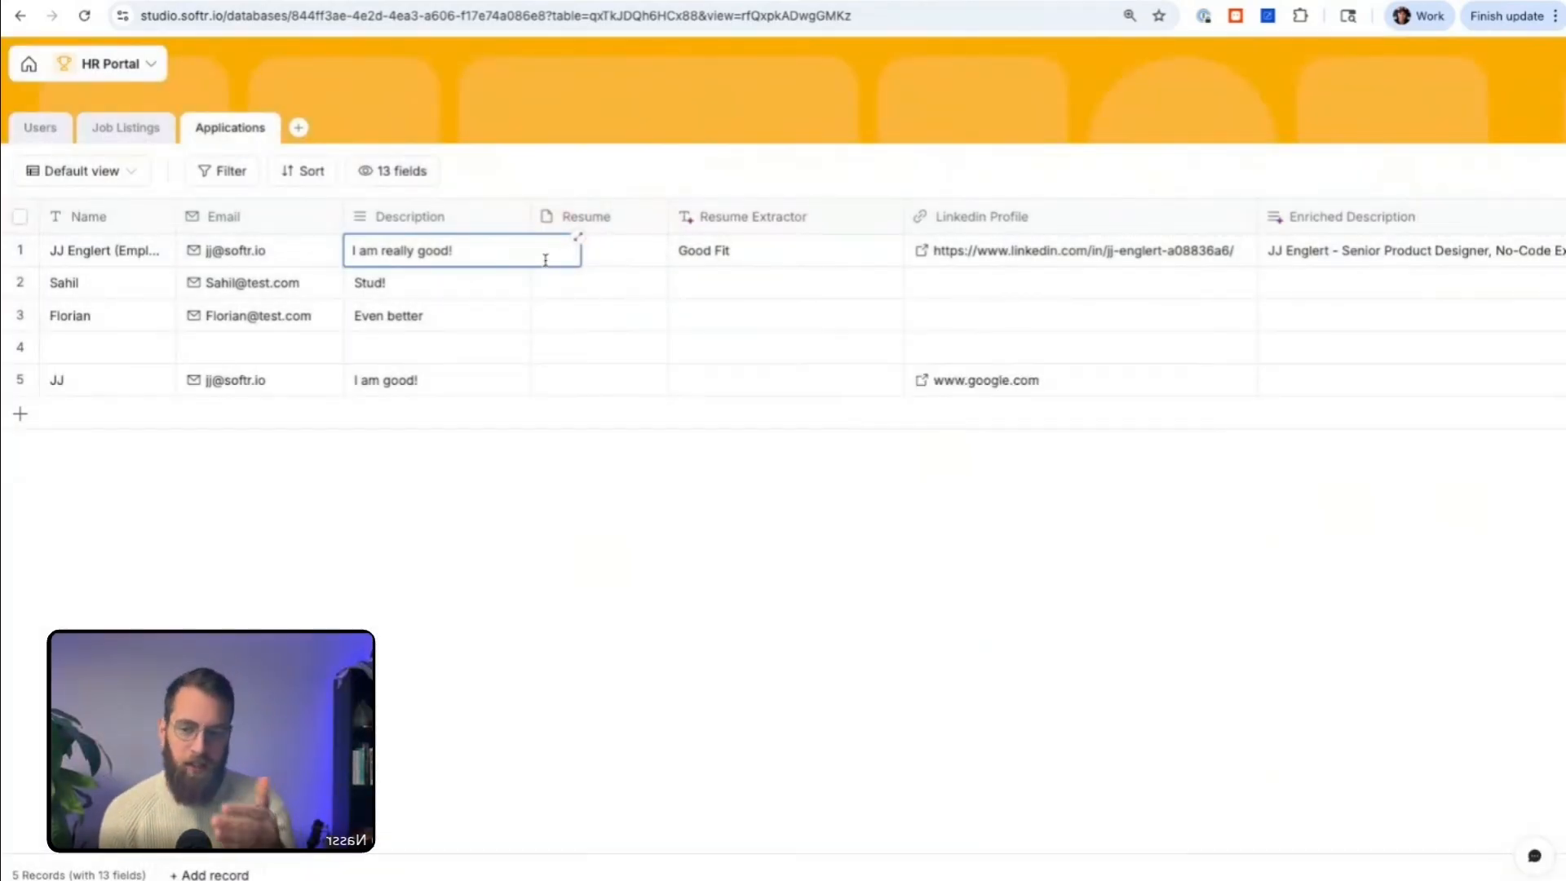
Step: Copy the Applications table's web address and add it after a new line "Database URL is:" in the workflow's Slack direct message
left_click(500, 18)
key("ctrl+c")
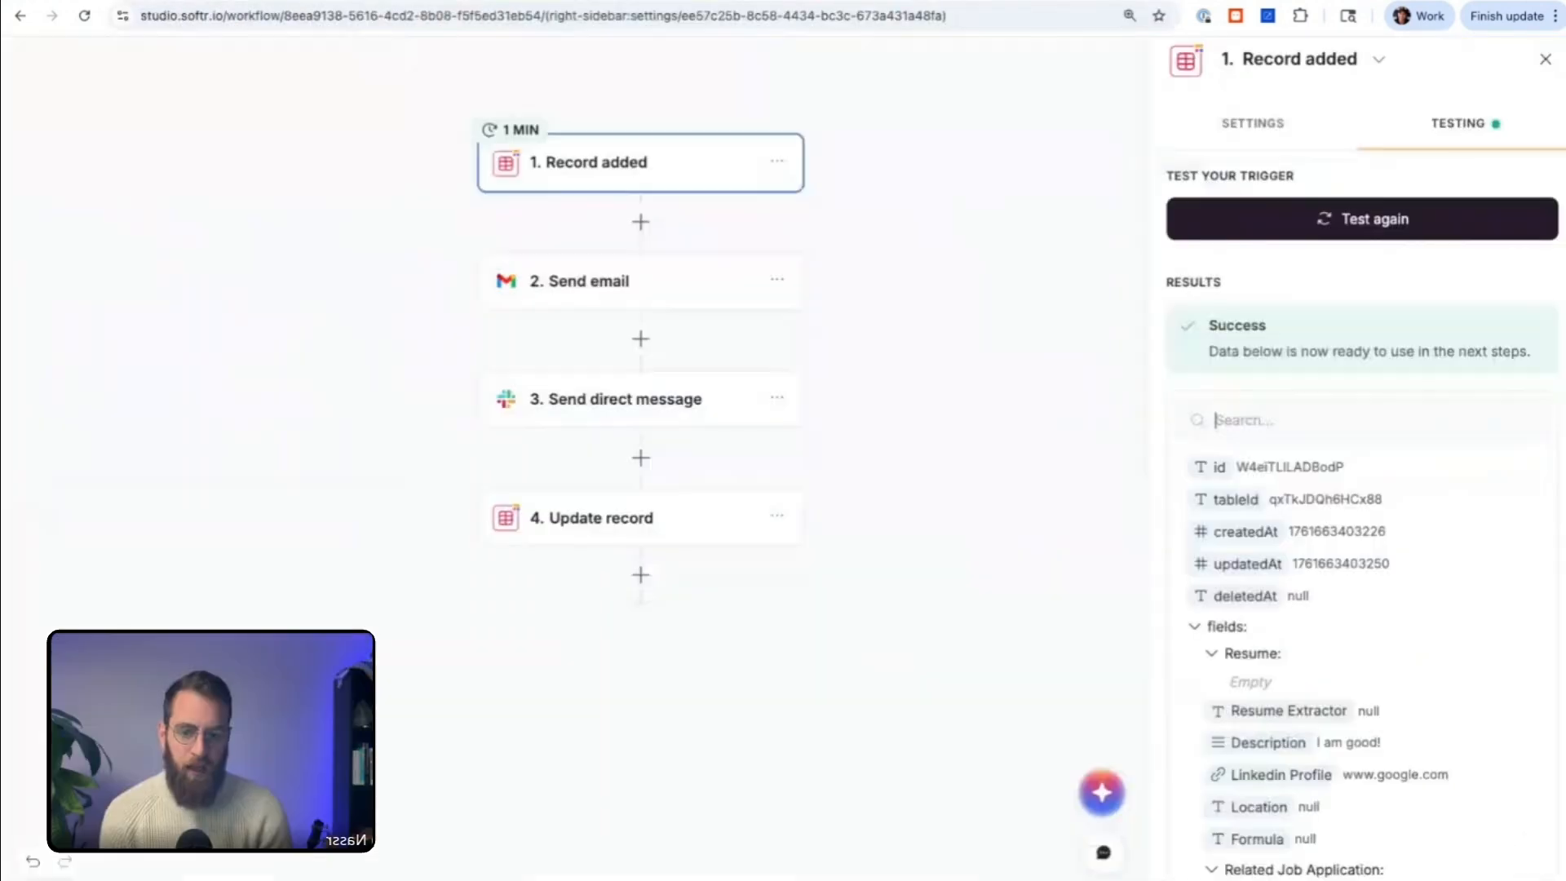
left_click(689, 399)
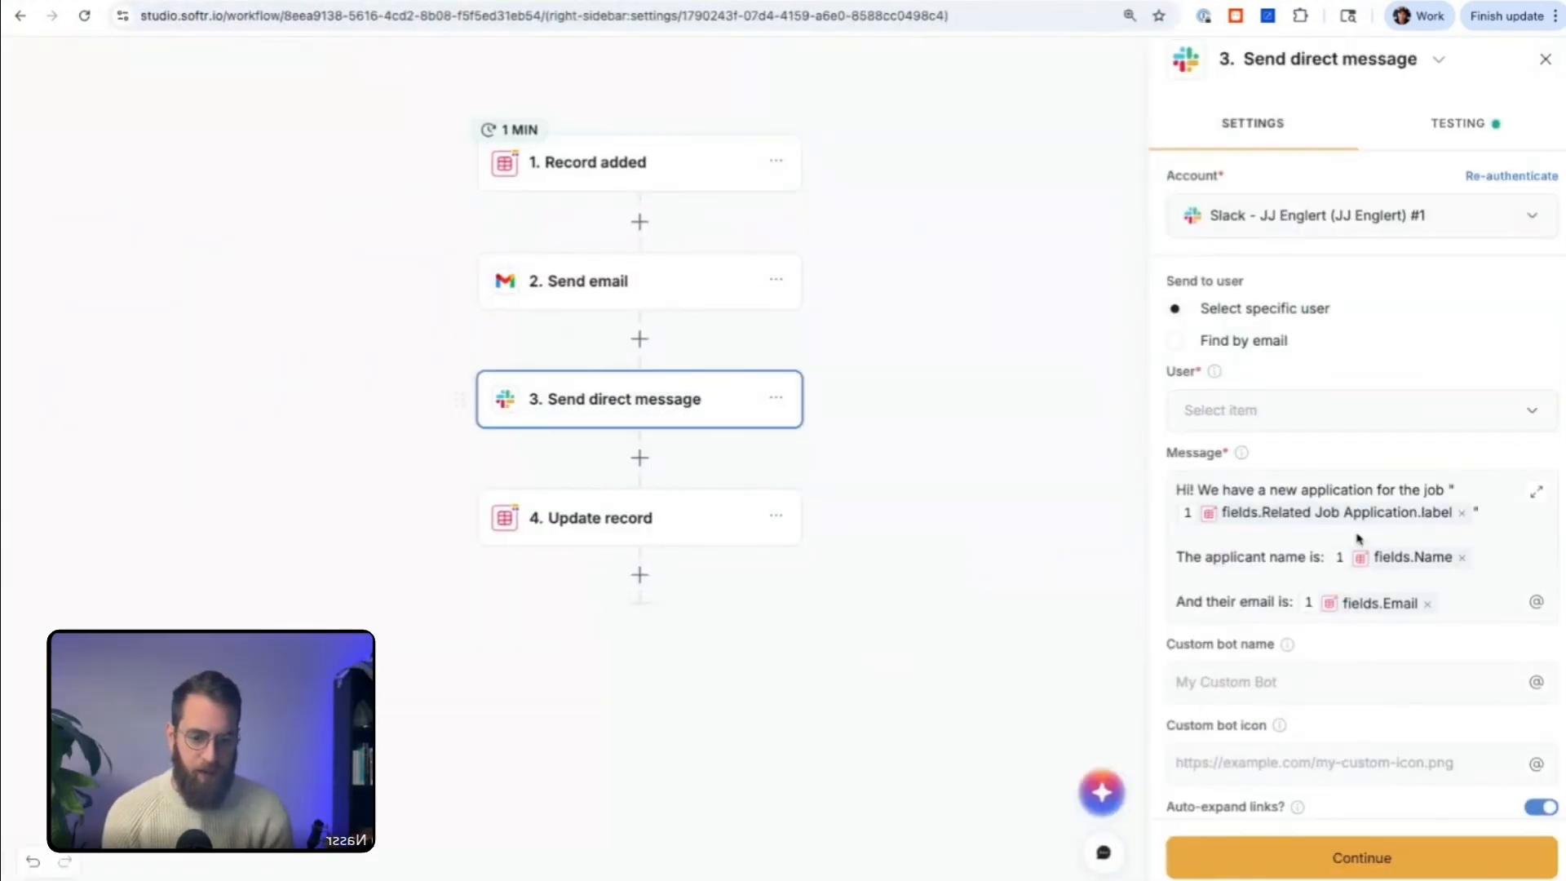
left_click(1454, 601)
key("Return")
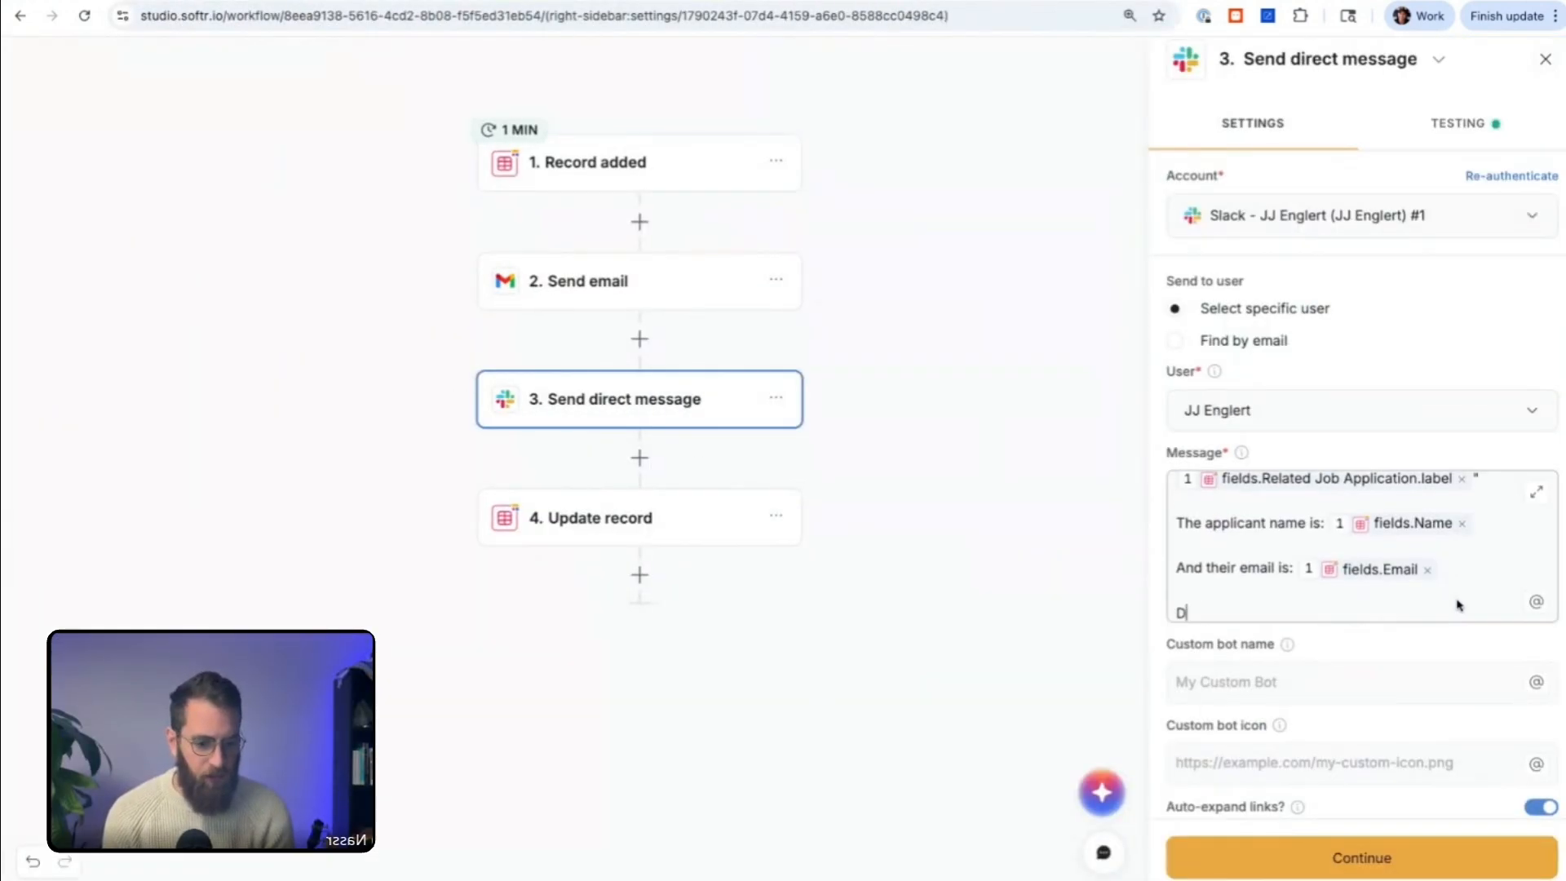
type("Database URL")
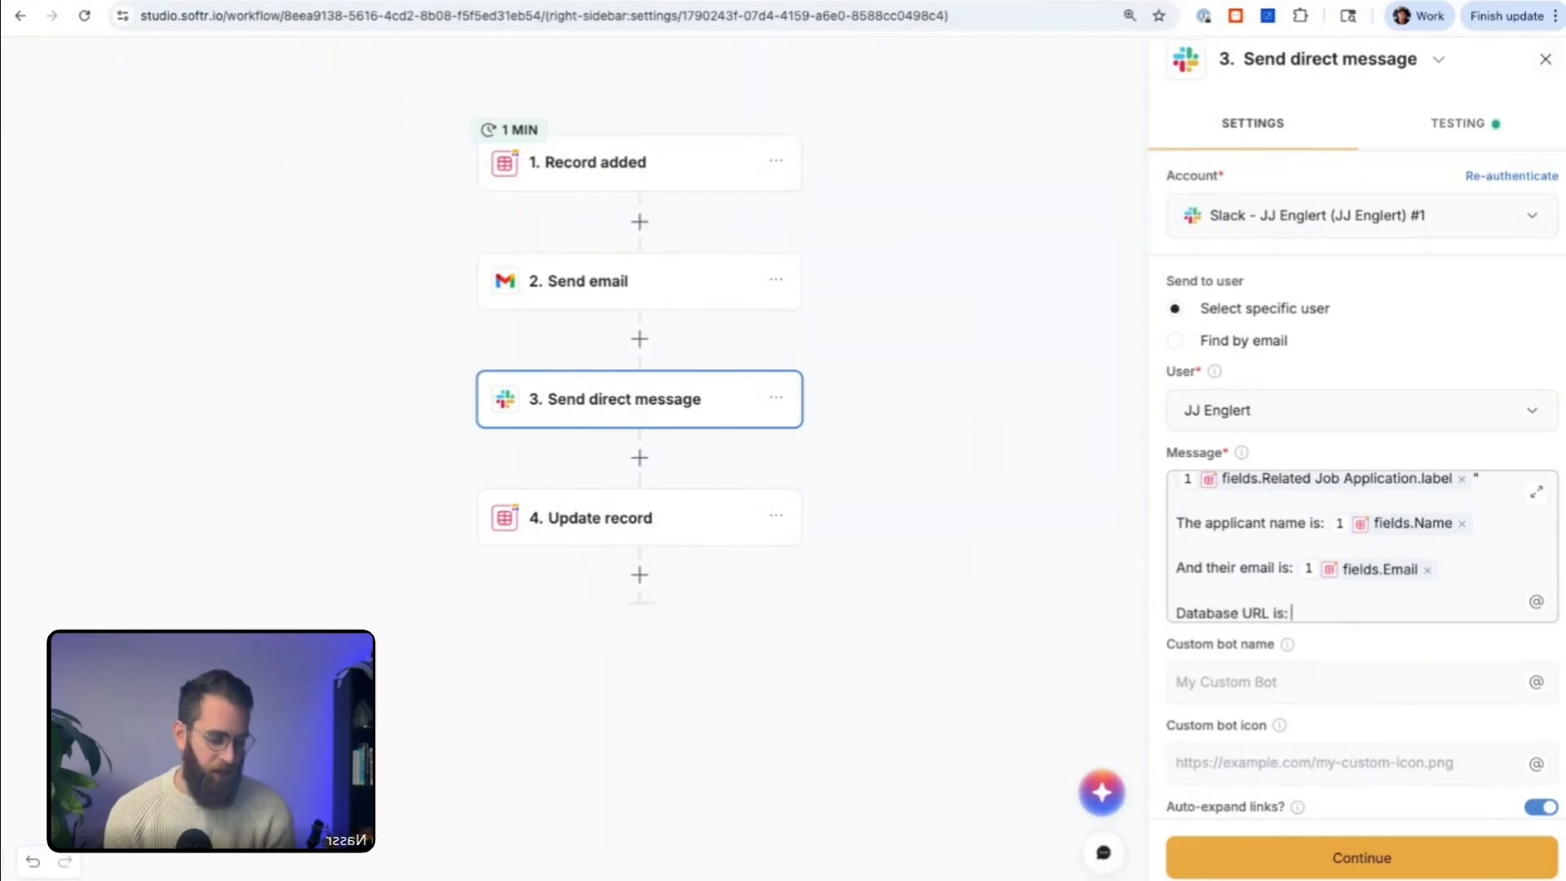
type(" is:")
key("ctrl+v")
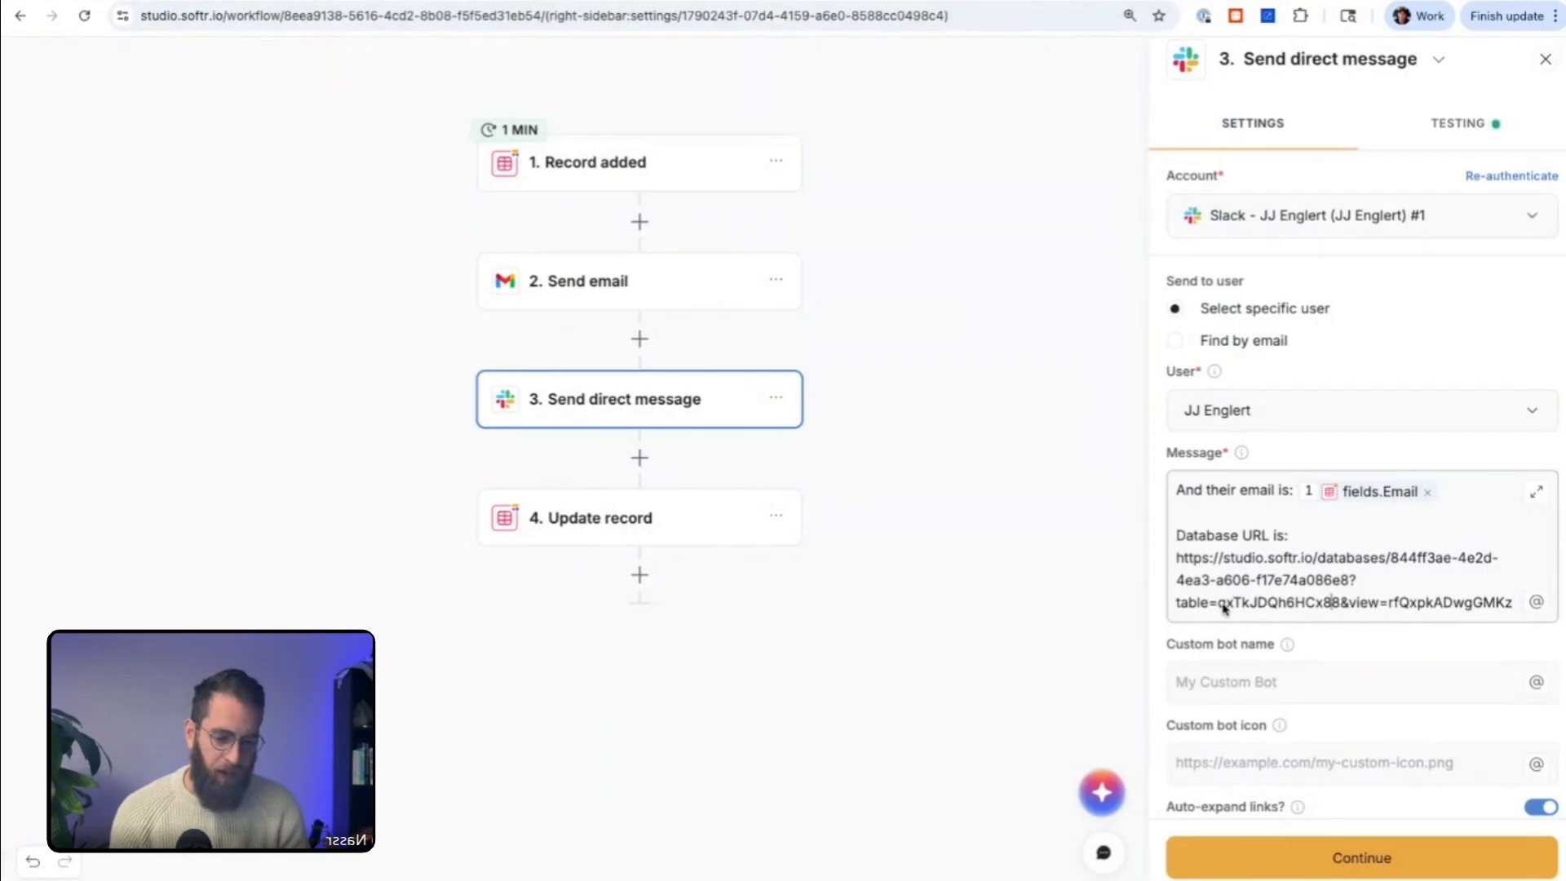
Step: Replace the hard-coded table ID in the message's database URL with the tableId value from the Record added trigger
left_click_drag(1223, 604, 1342, 608)
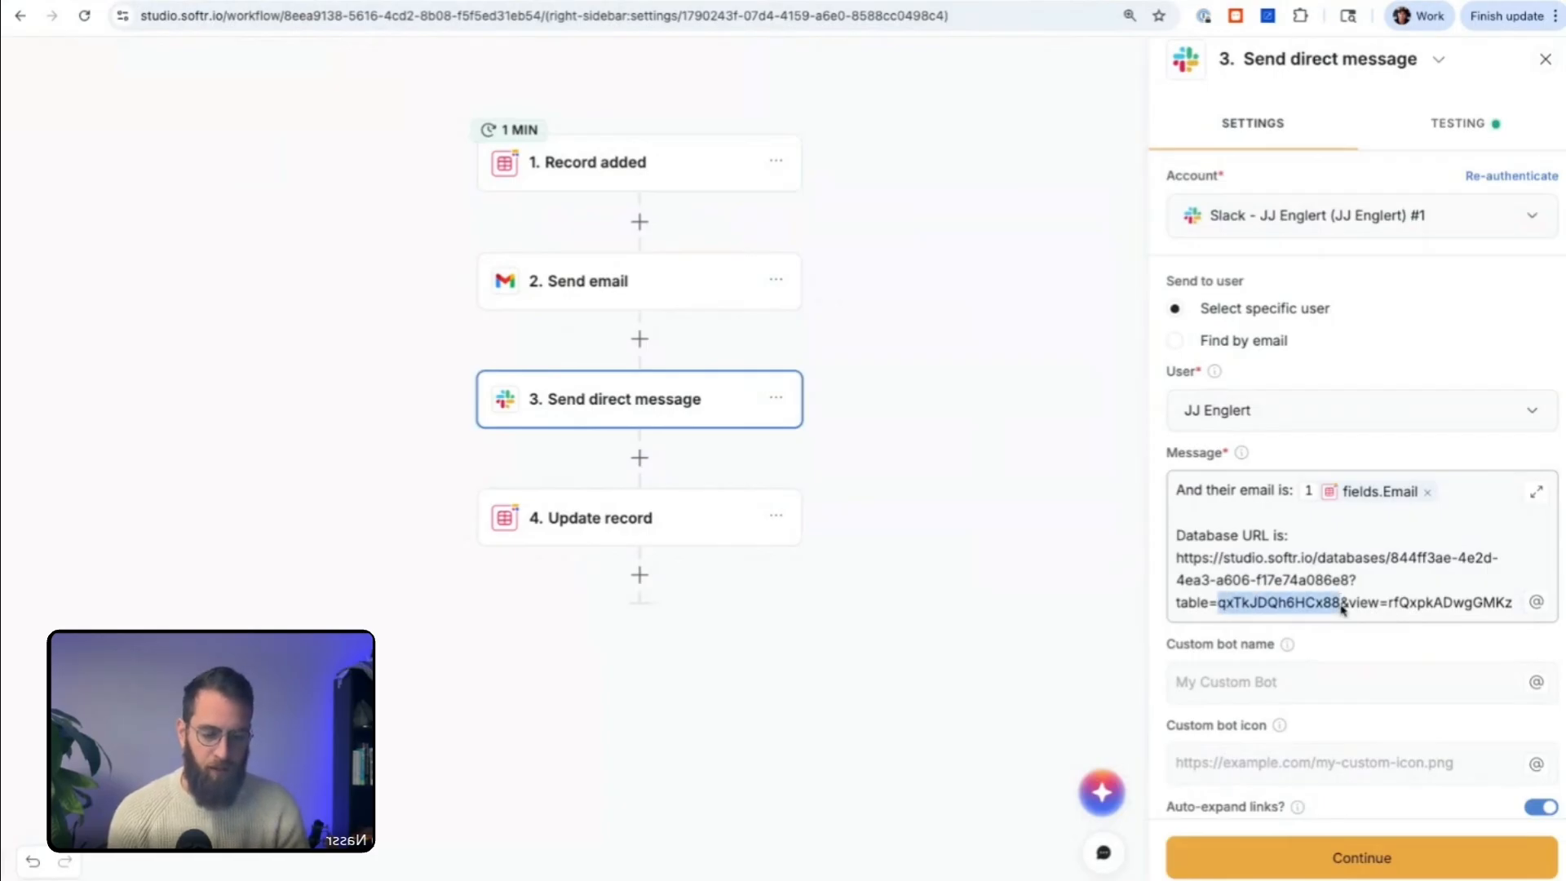
key("BackSpace")
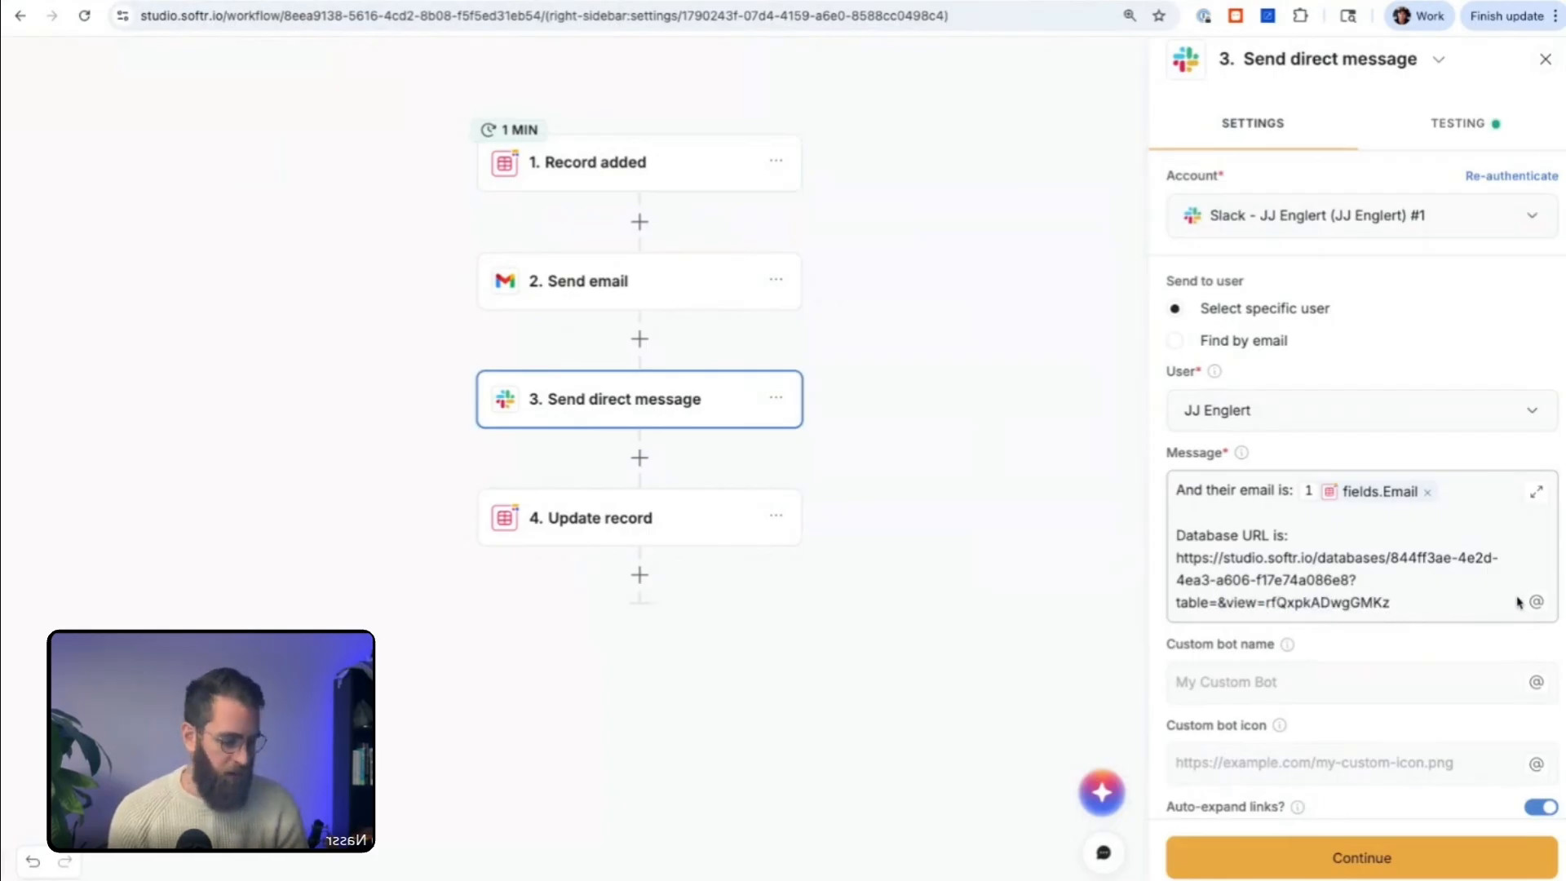
left_click(1536, 602)
left_click(1293, 769)
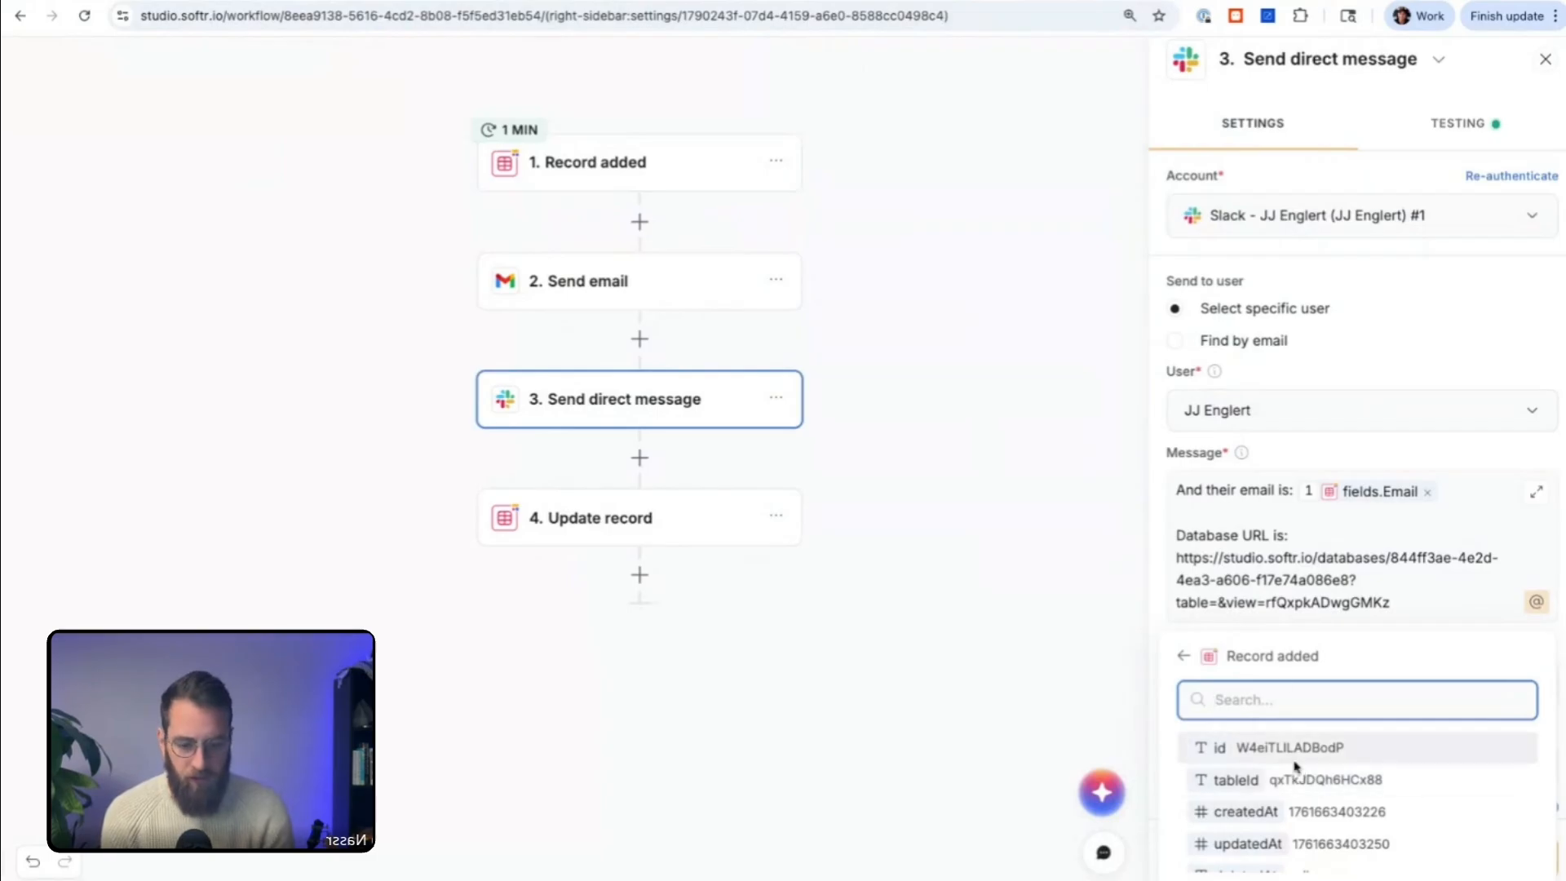
left_click(1297, 778)
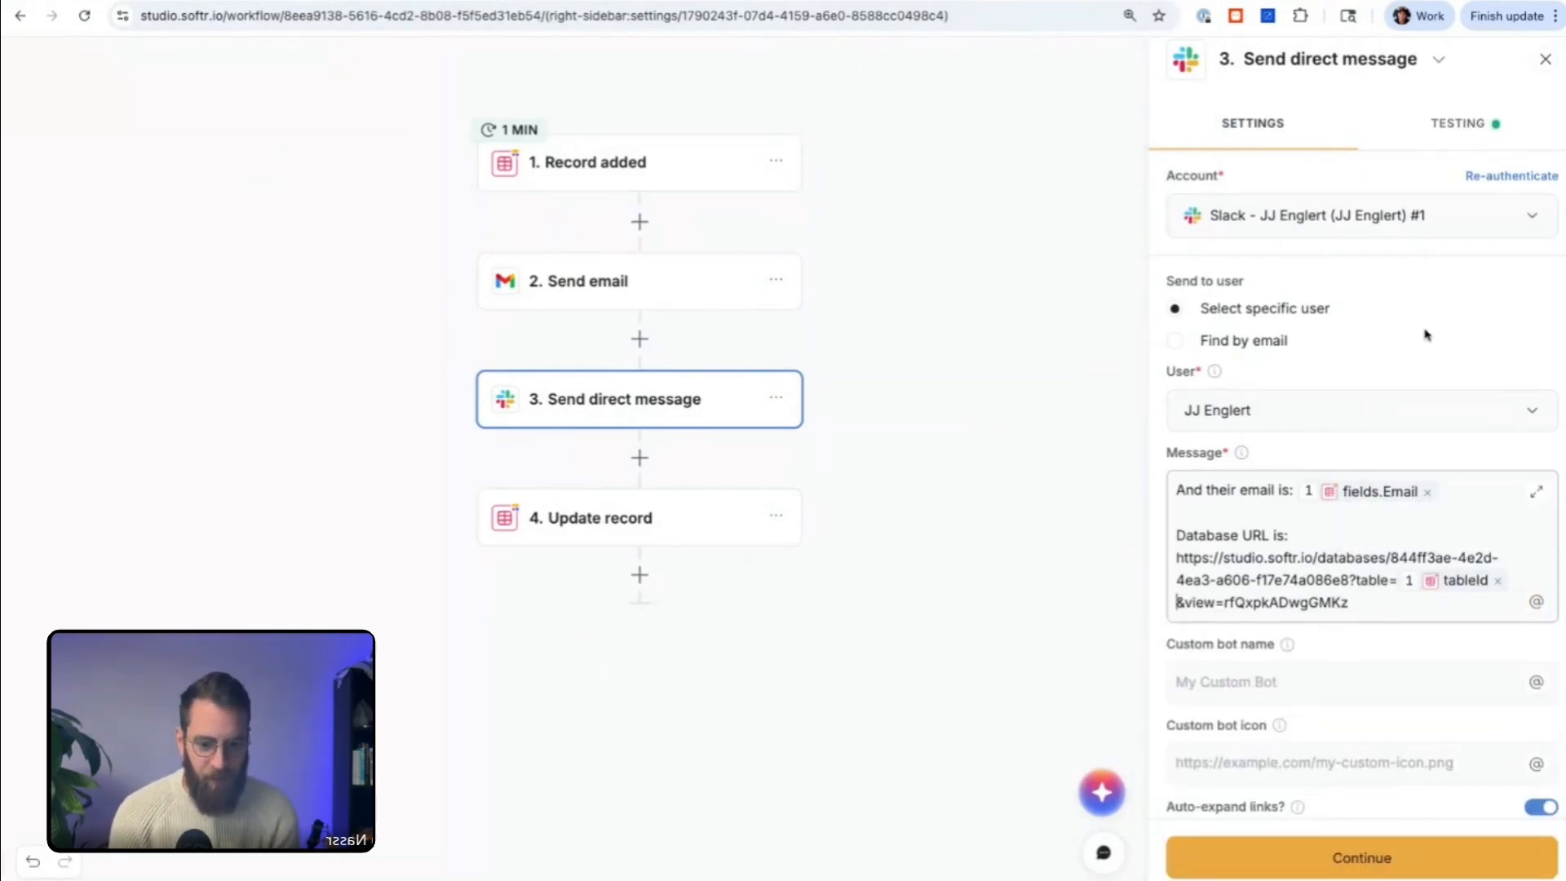
Step: Remove the "&view=rfQxpkADwgGMKz" parameter from the end of the database URL in the Slack message
left_click(1373, 609)
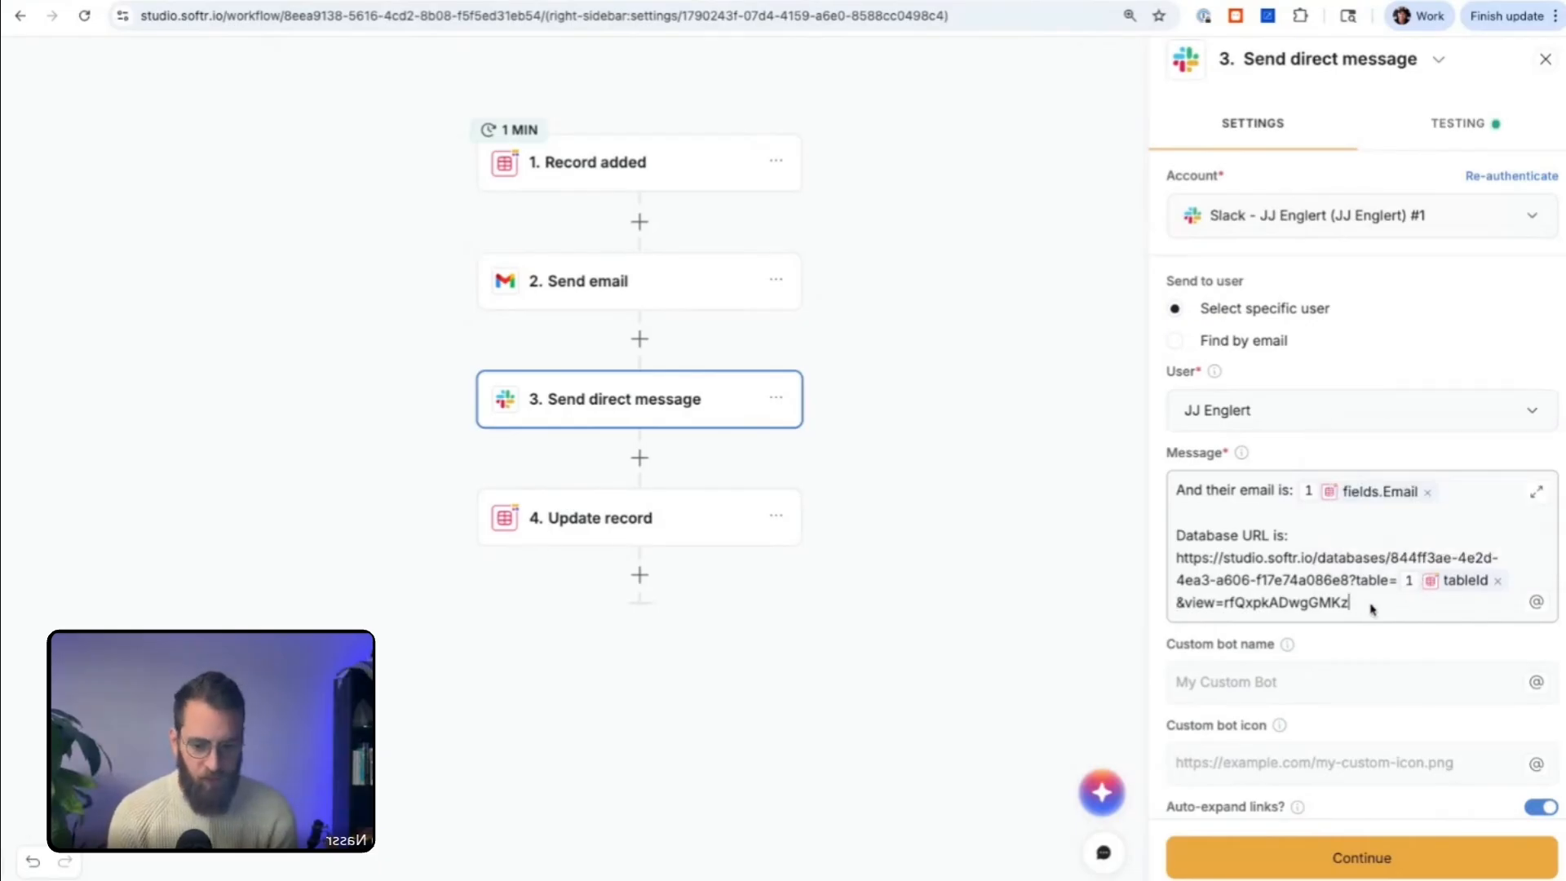
left_click_drag(1373, 609, 1192, 610)
key("BackSpace")
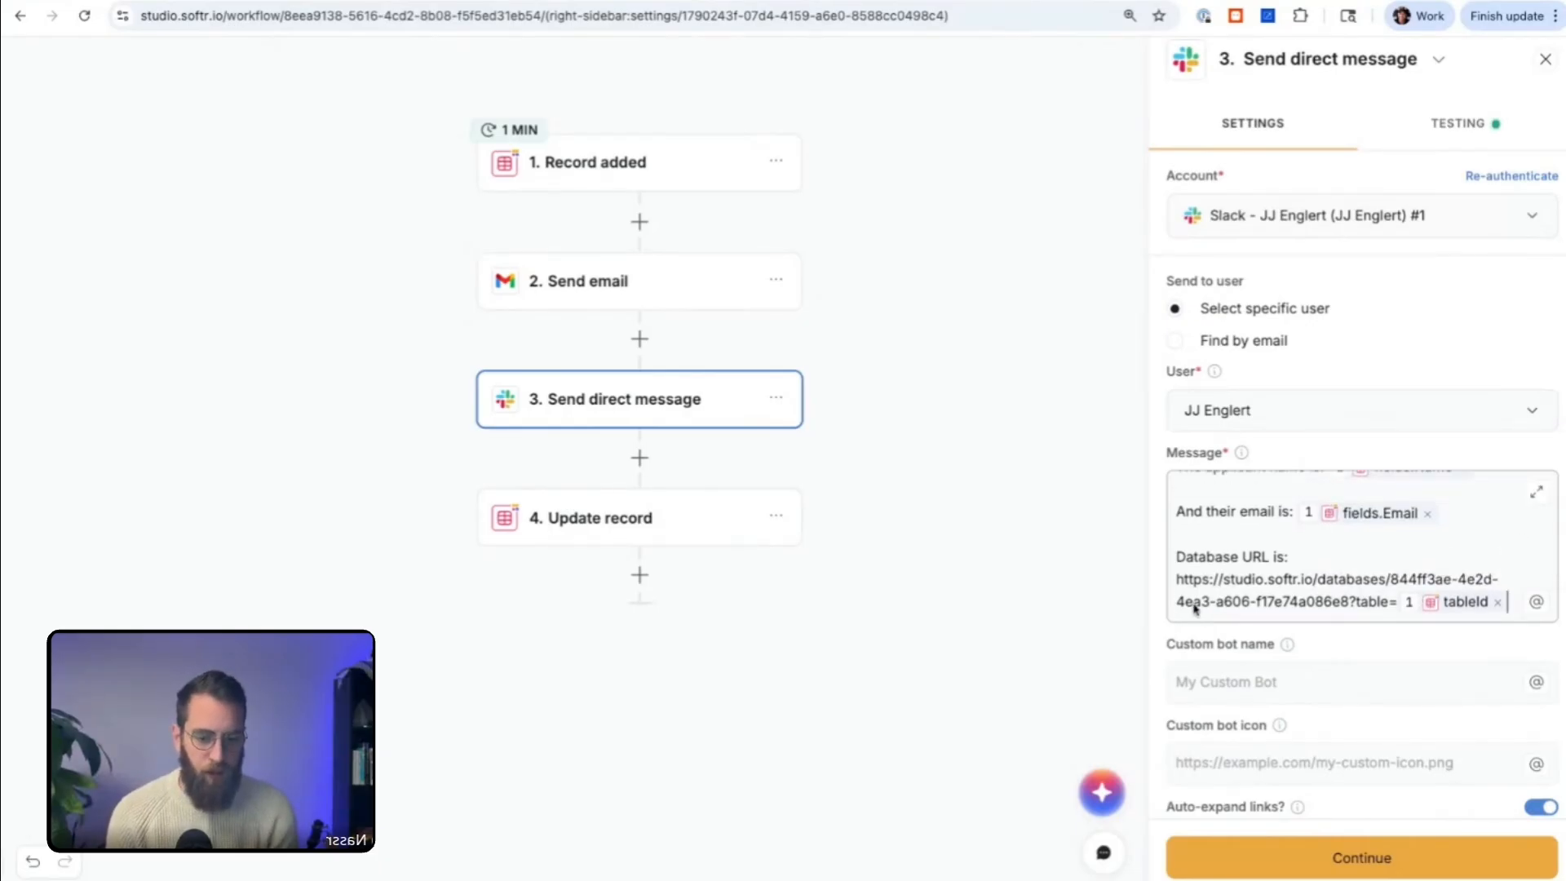
left_click(1306, 634)
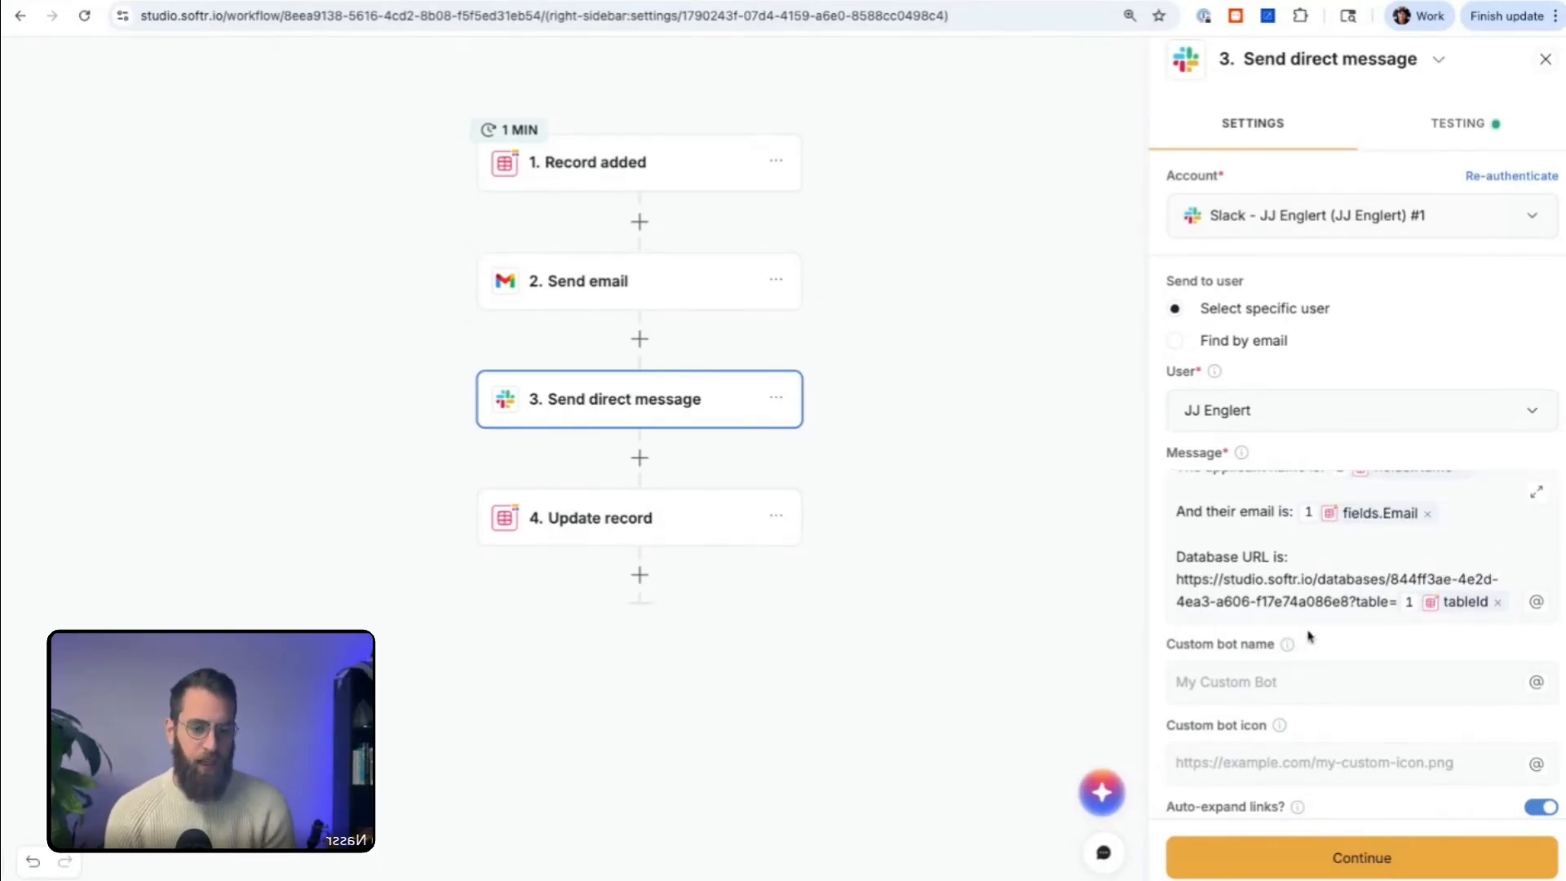
left_click(1257, 560)
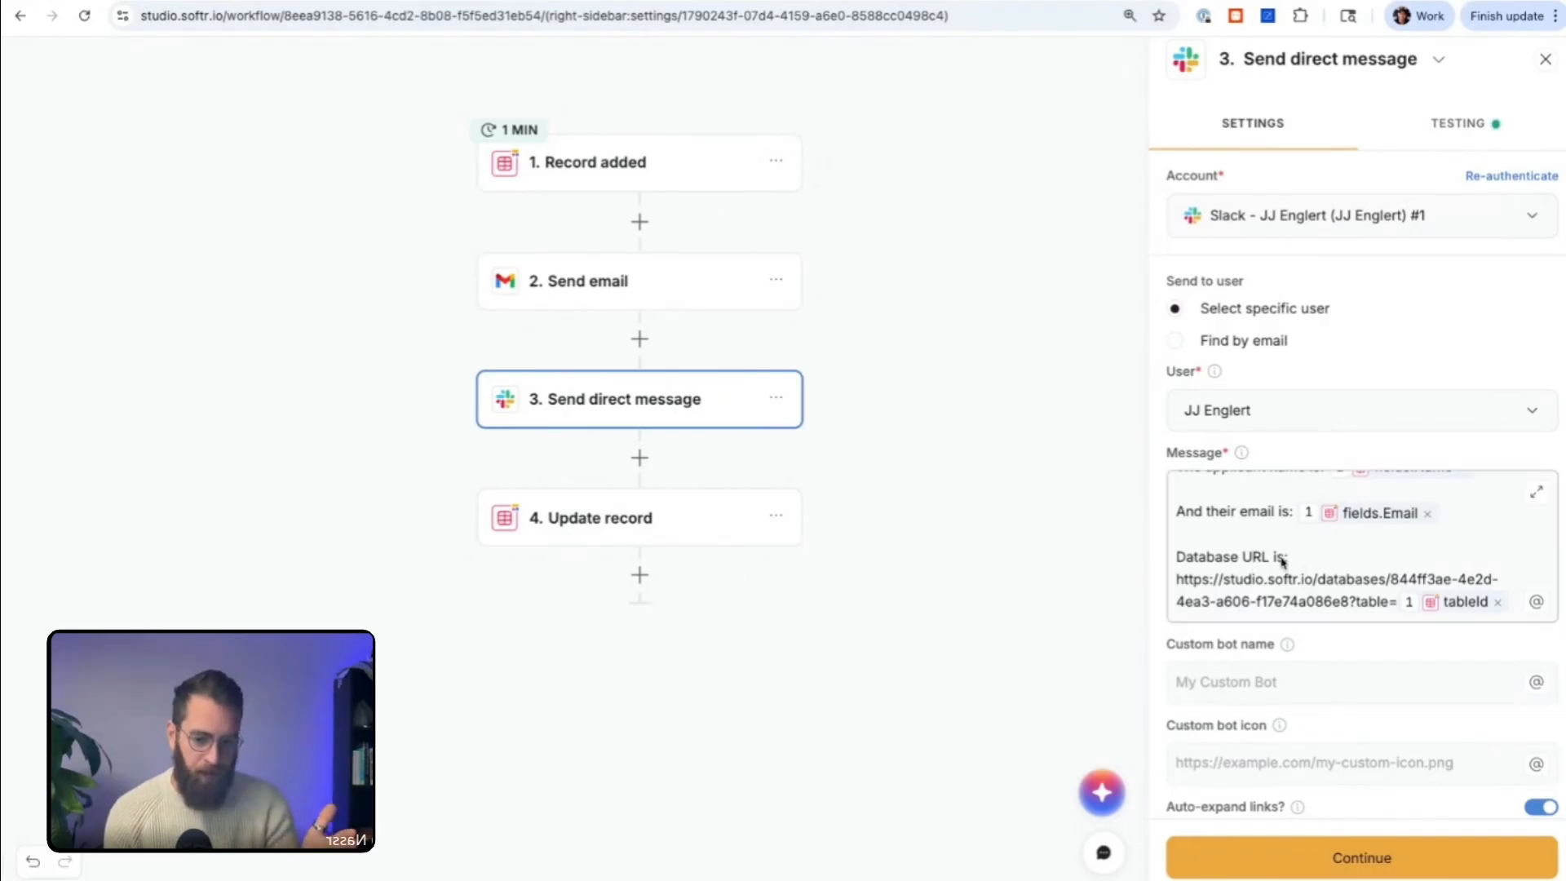
Step: Enclose the database URL, including its tableId variable, in angle brackets "<" and ">" in the Slack message
left_click(1515, 603)
key("Return")
type(">")
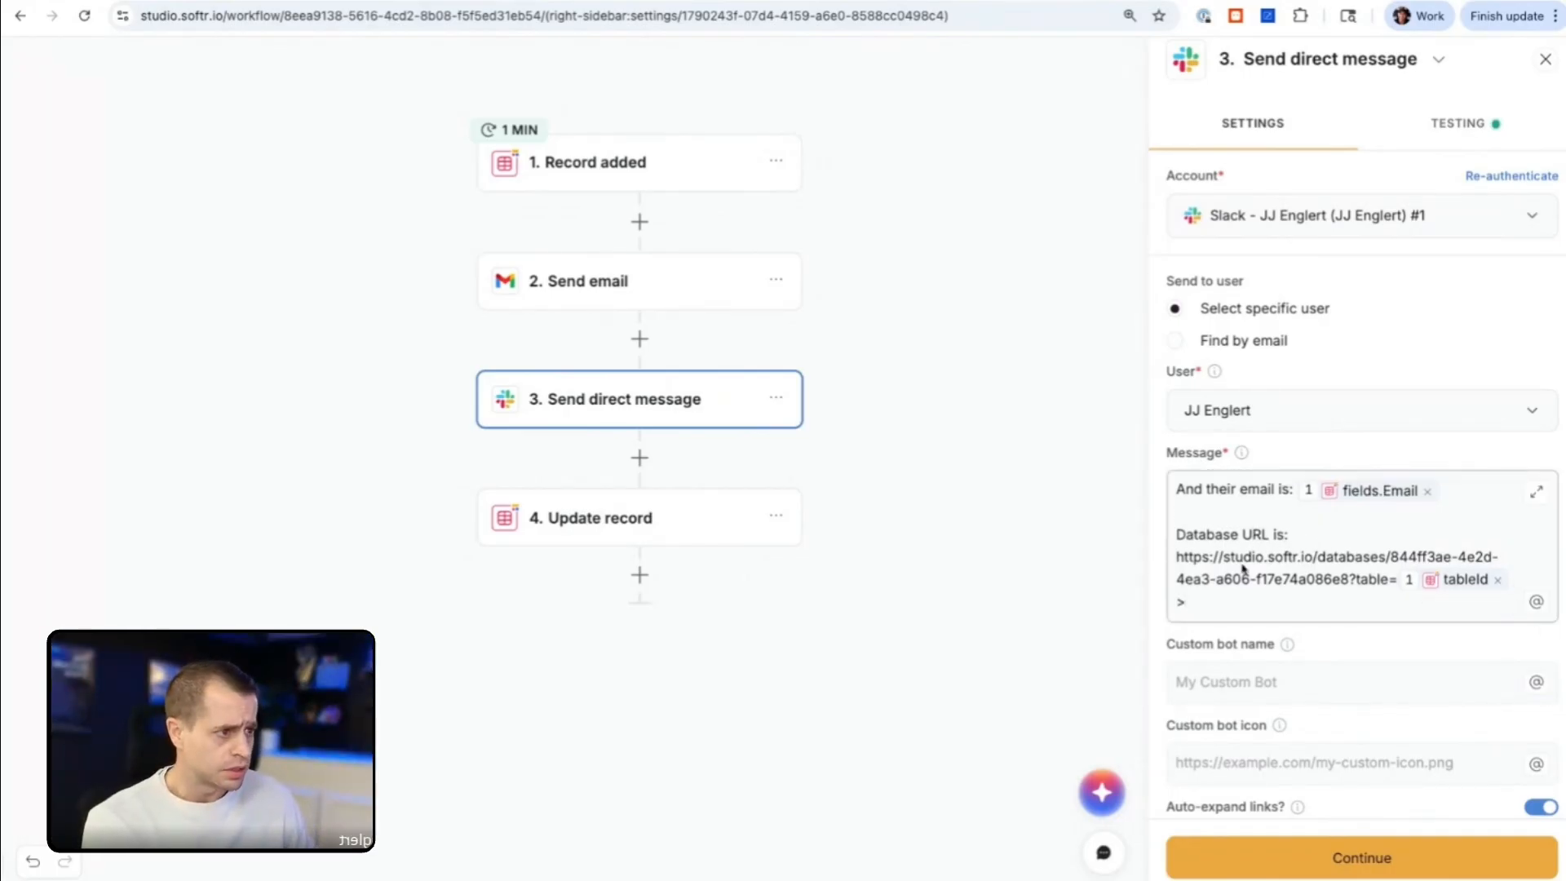
left_click(1177, 557)
type("<")
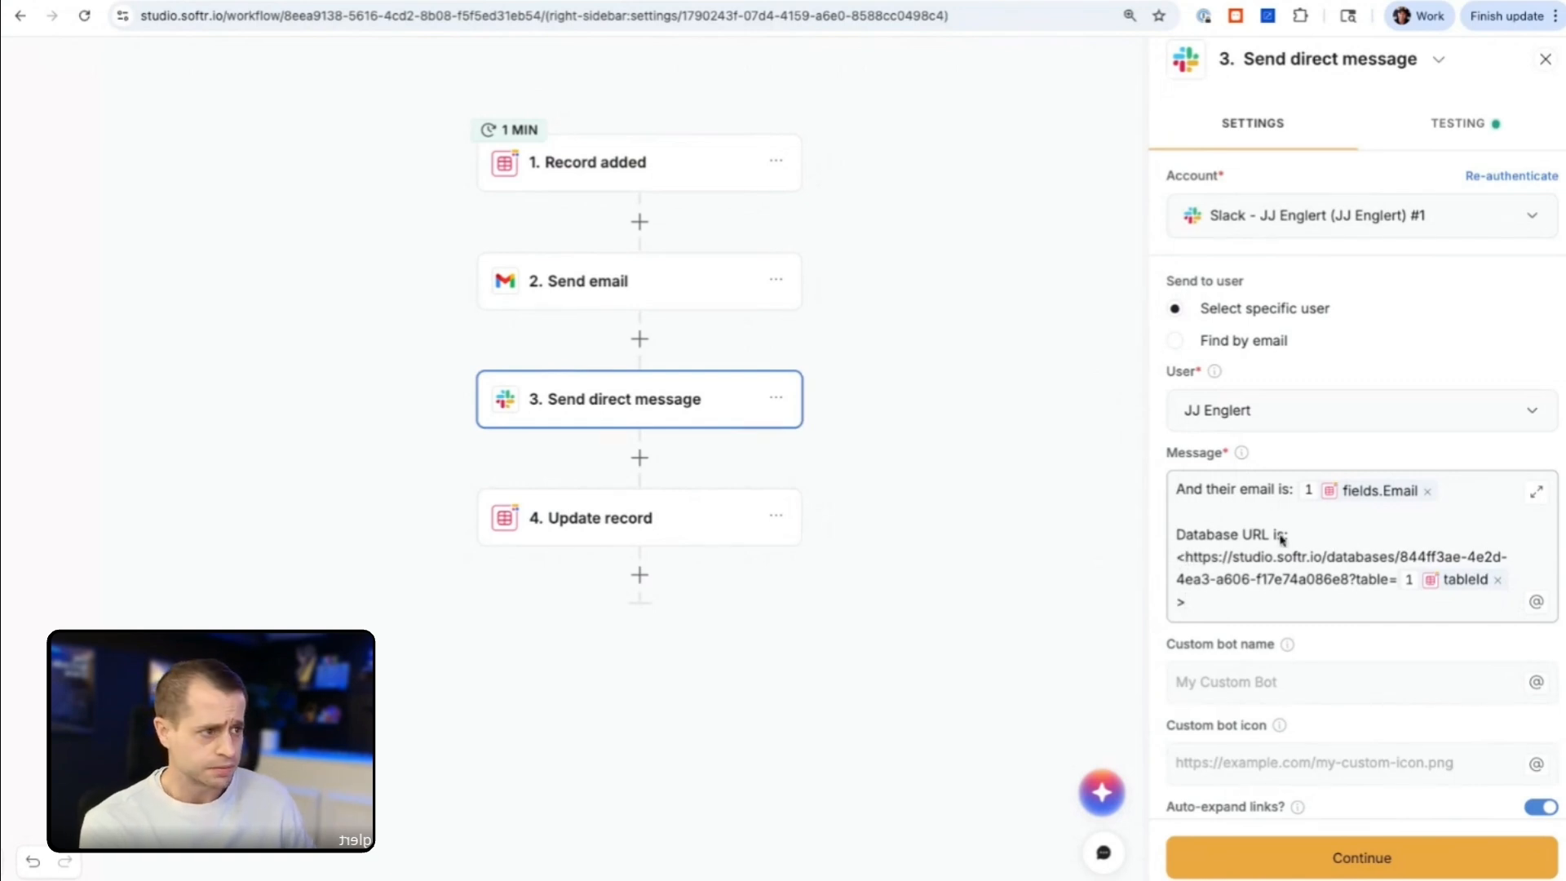
Step: Give the bracketed database link the label "View in Softr", separated from the URL by a vertical bar
left_click(1183, 602)
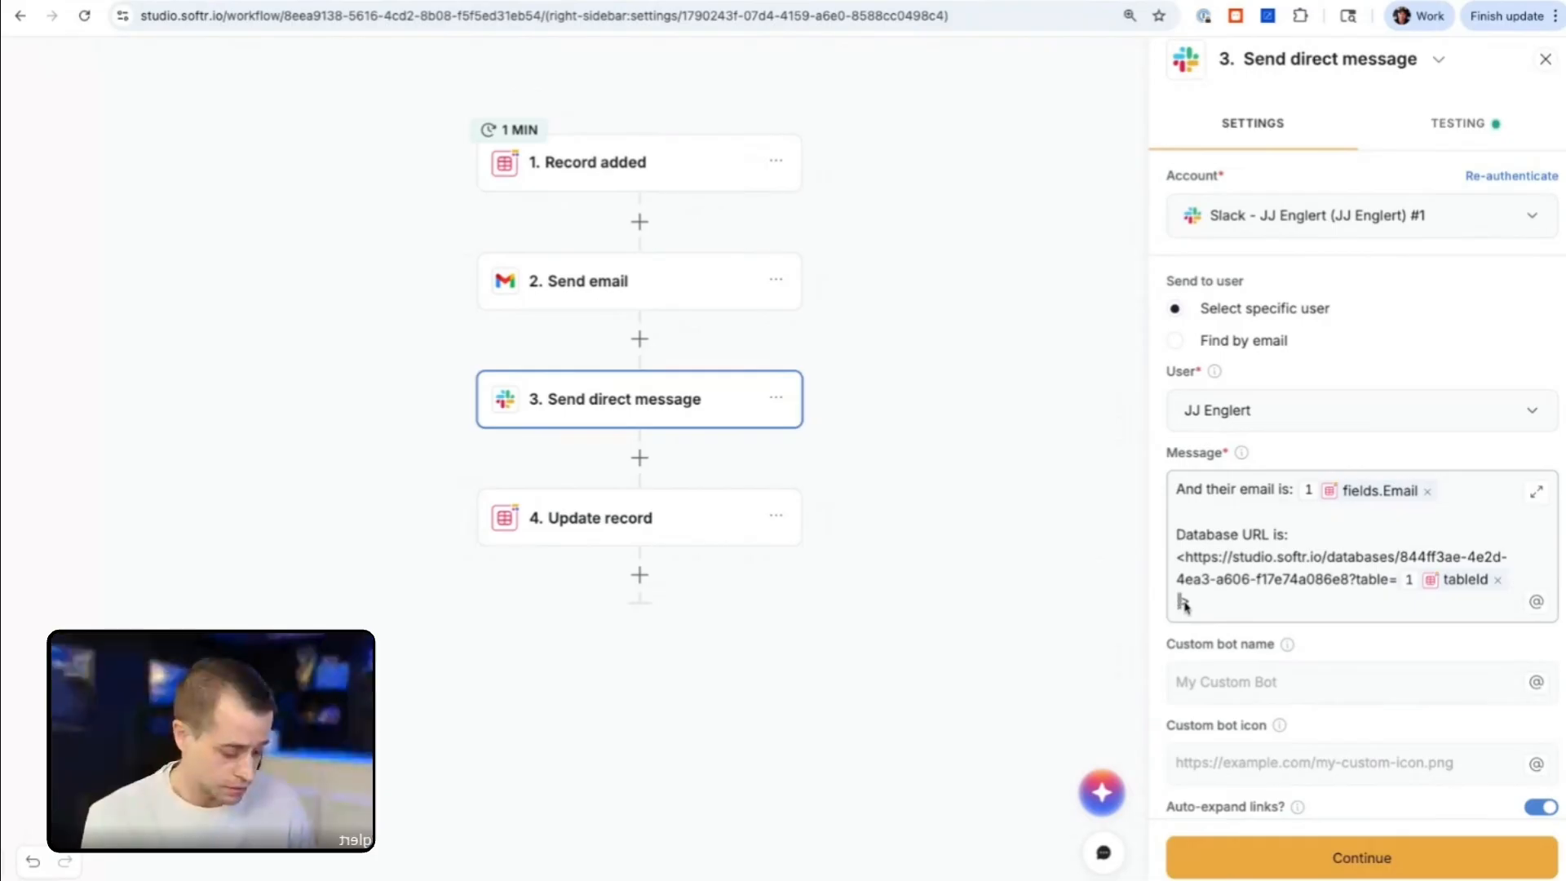
type("V")
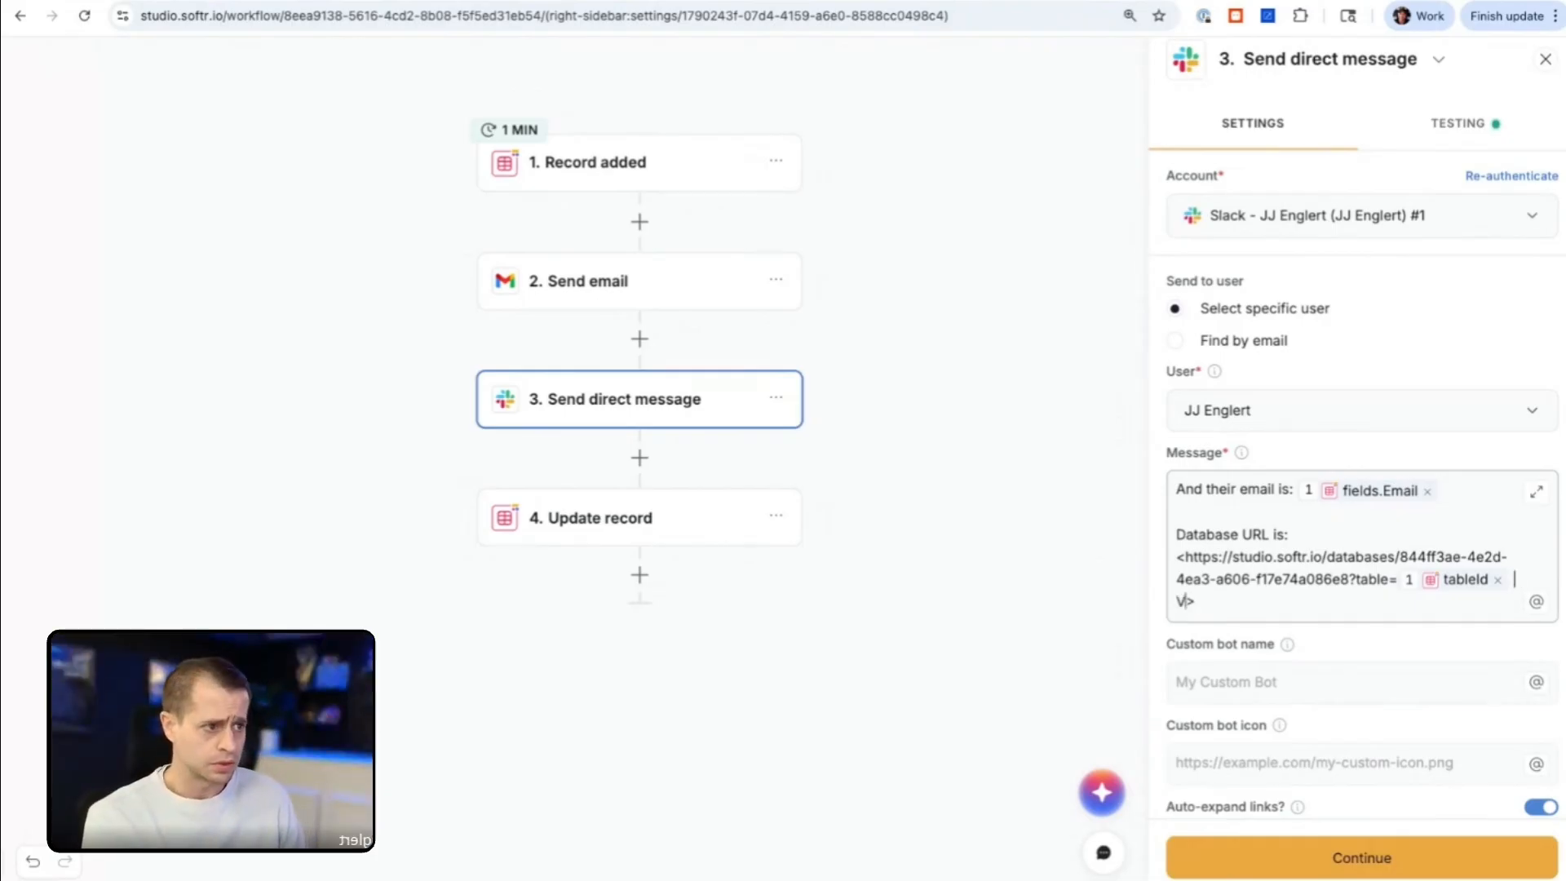
type("iew in Softr")
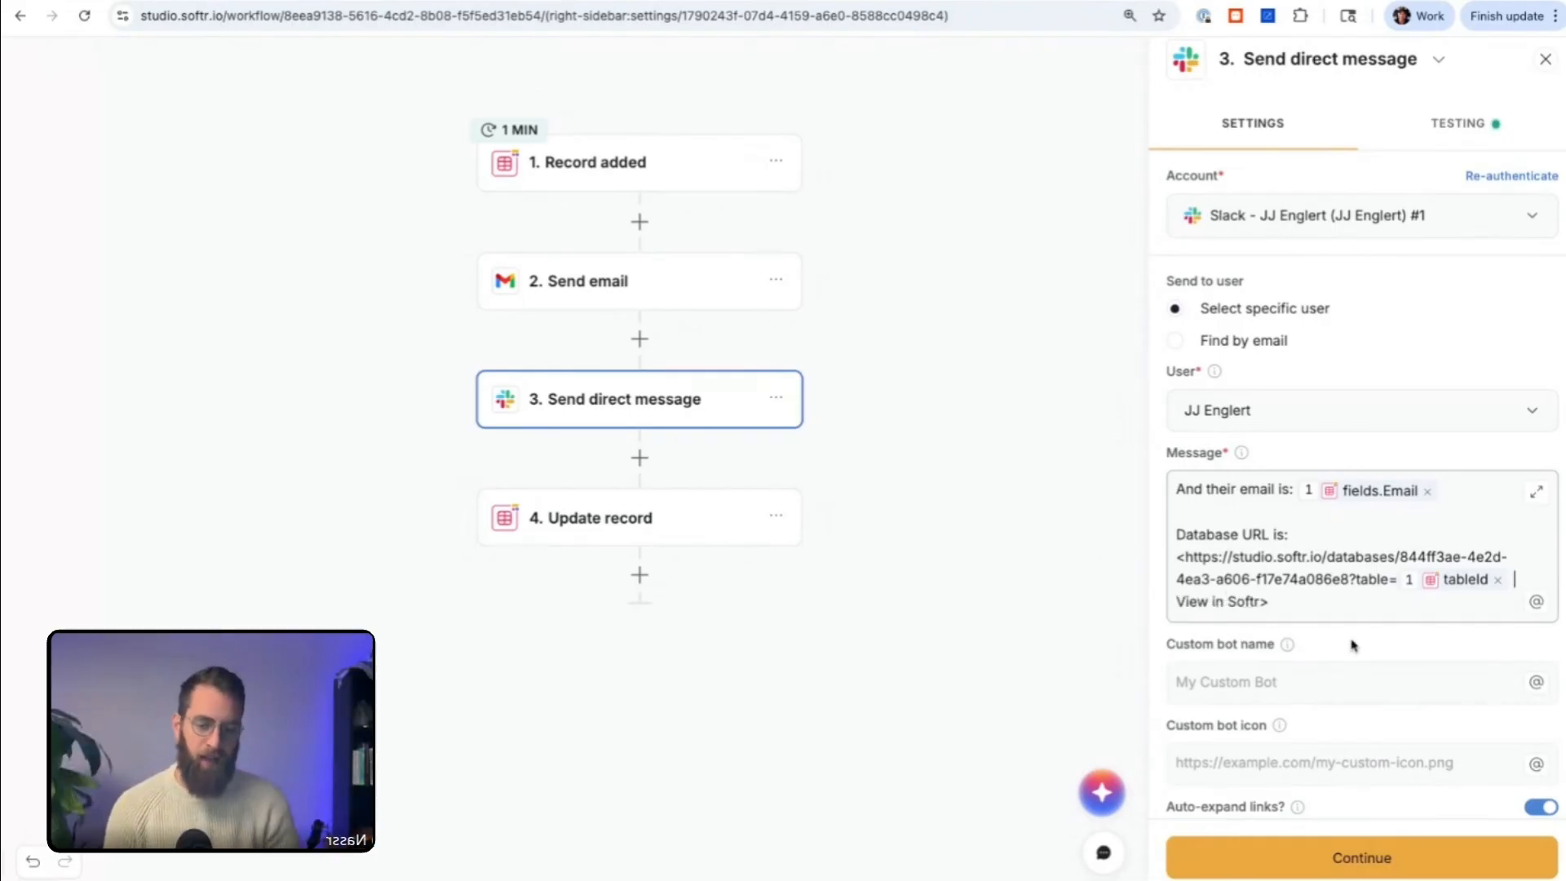
left_click(1353, 647)
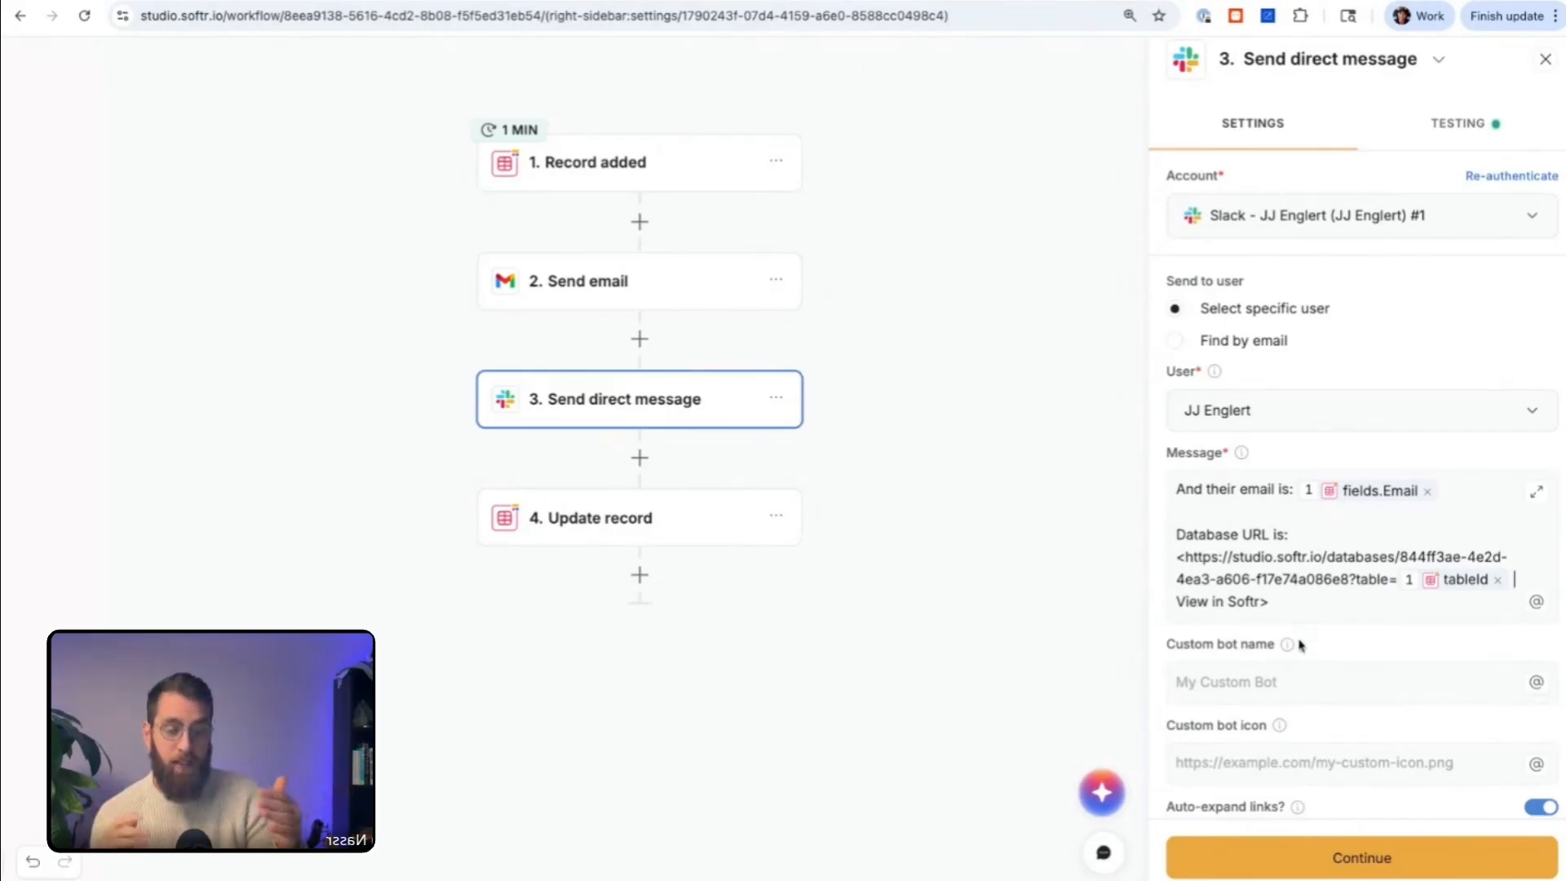
scroll(1302, 645, "down", 1)
scroll(1301, 644, "up", 1)
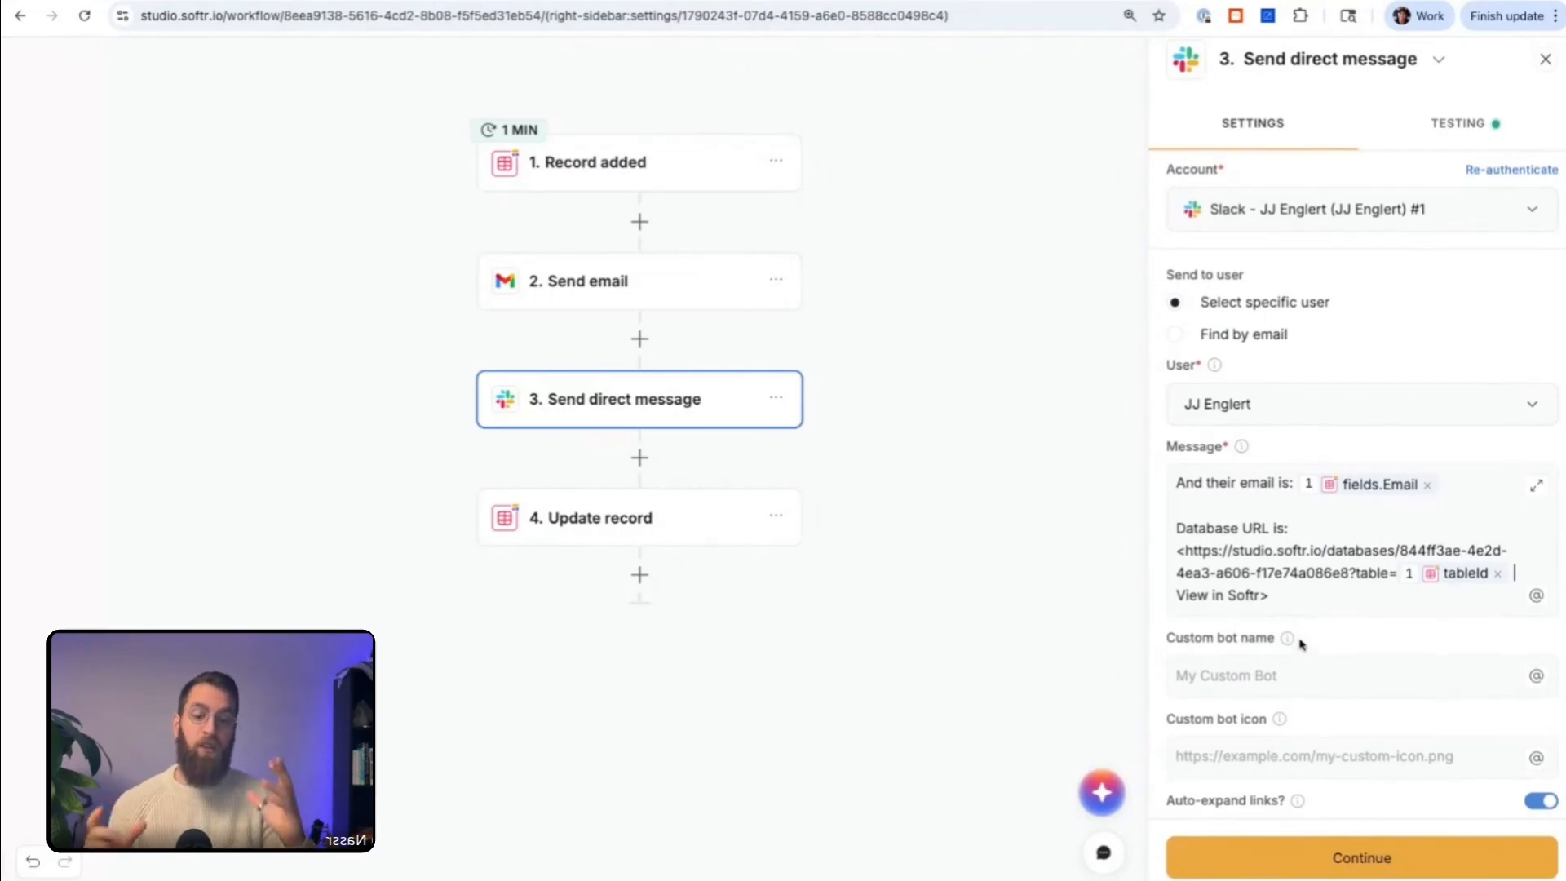
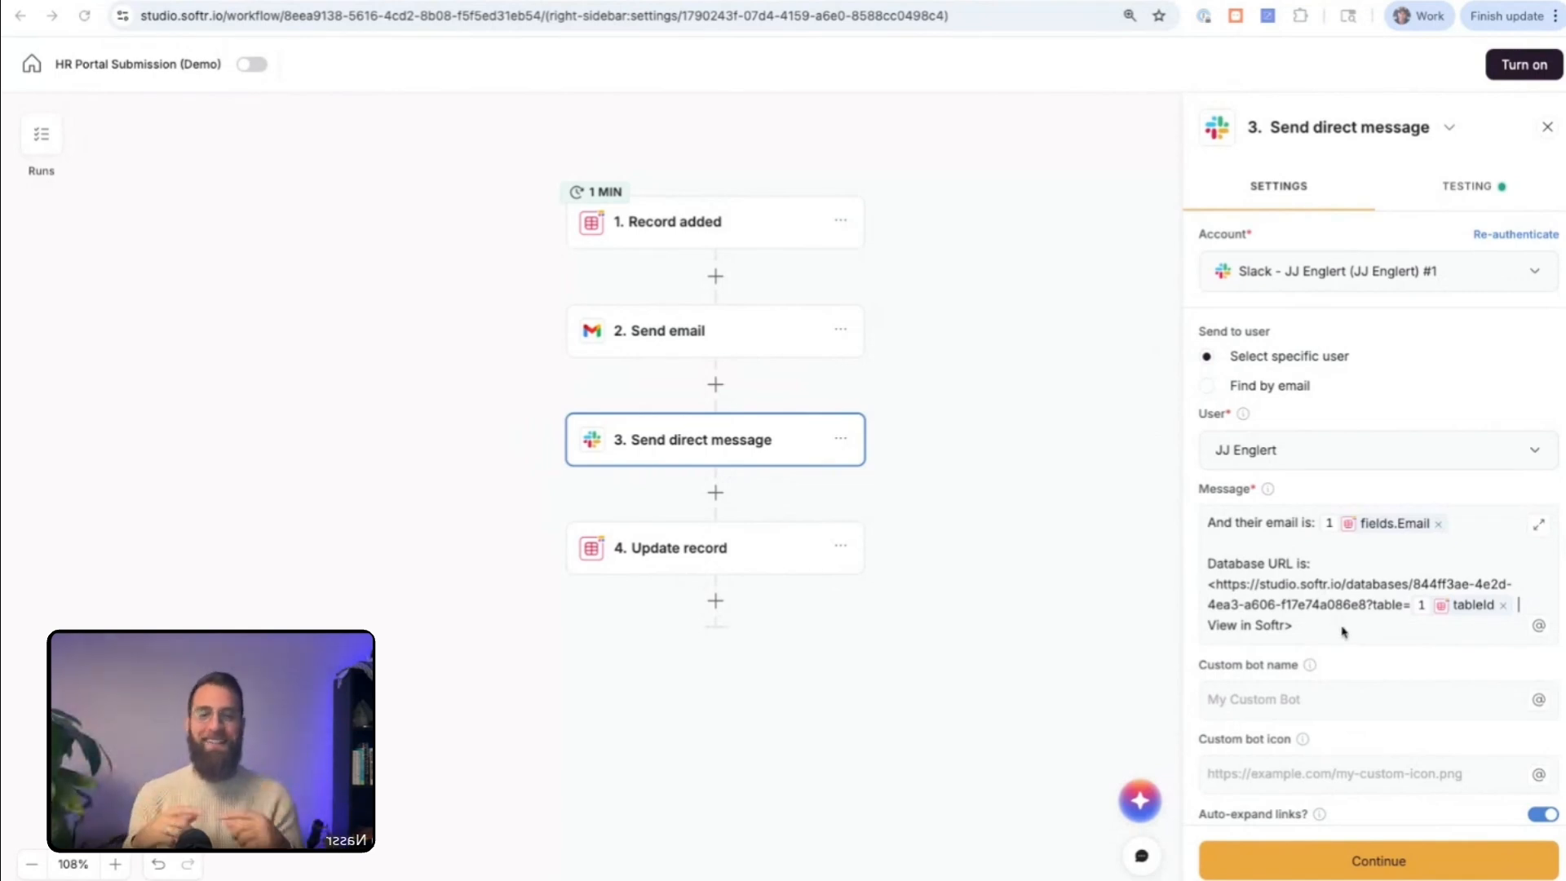
Step: Continue past the Slack direct message settings and turn on the HR Portal Submission (Demo) workflow
left_click(1336, 632)
scroll(1336, 652, "down", 1)
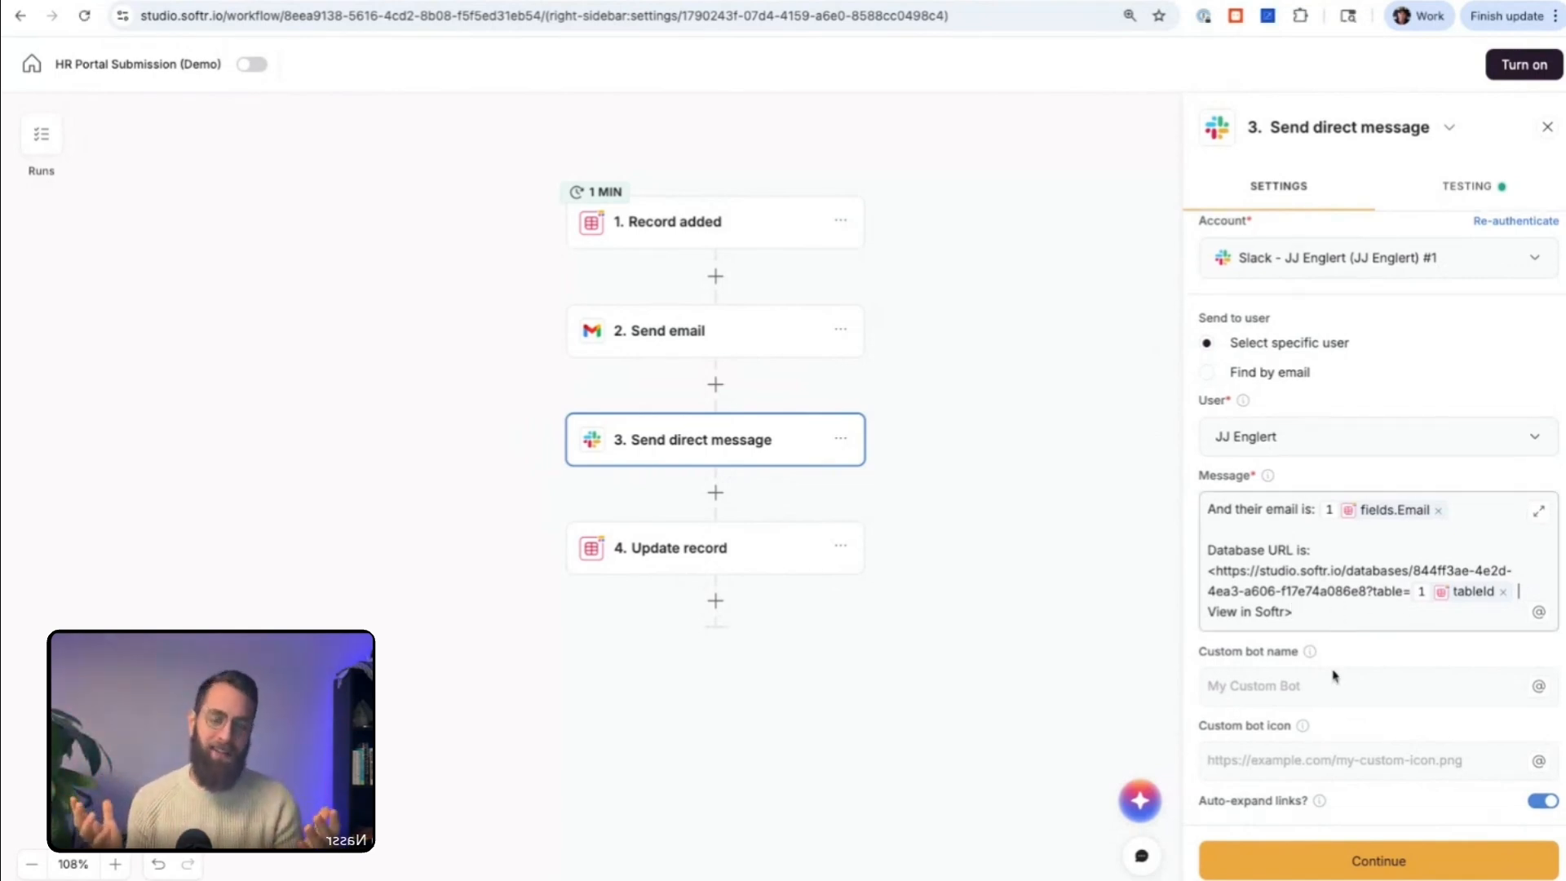
left_click(1329, 865)
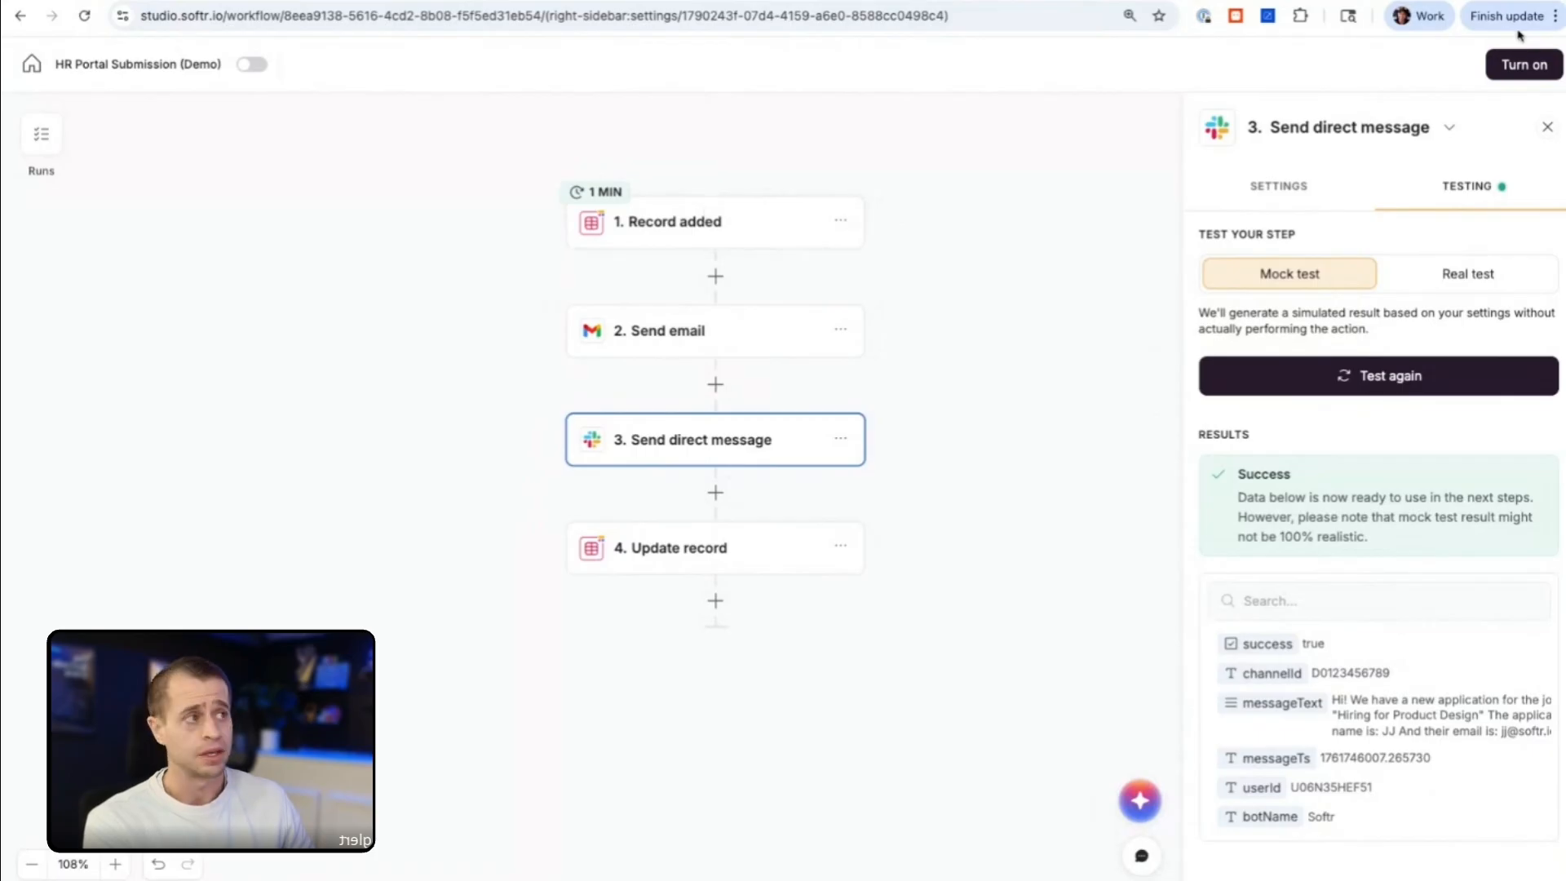
left_click(1523, 64)
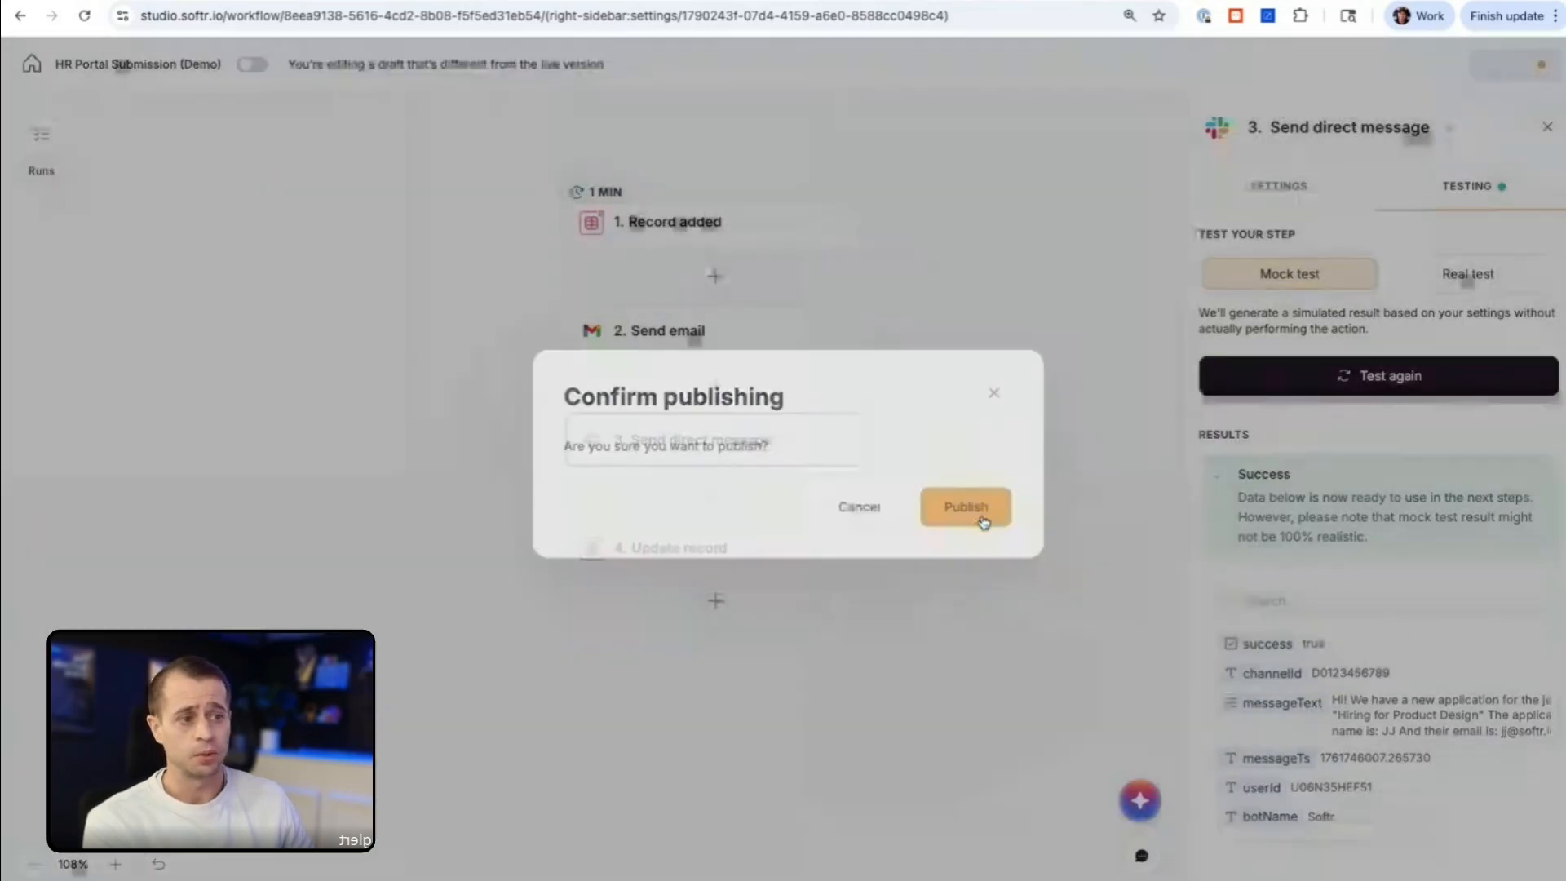
left_click(966, 507)
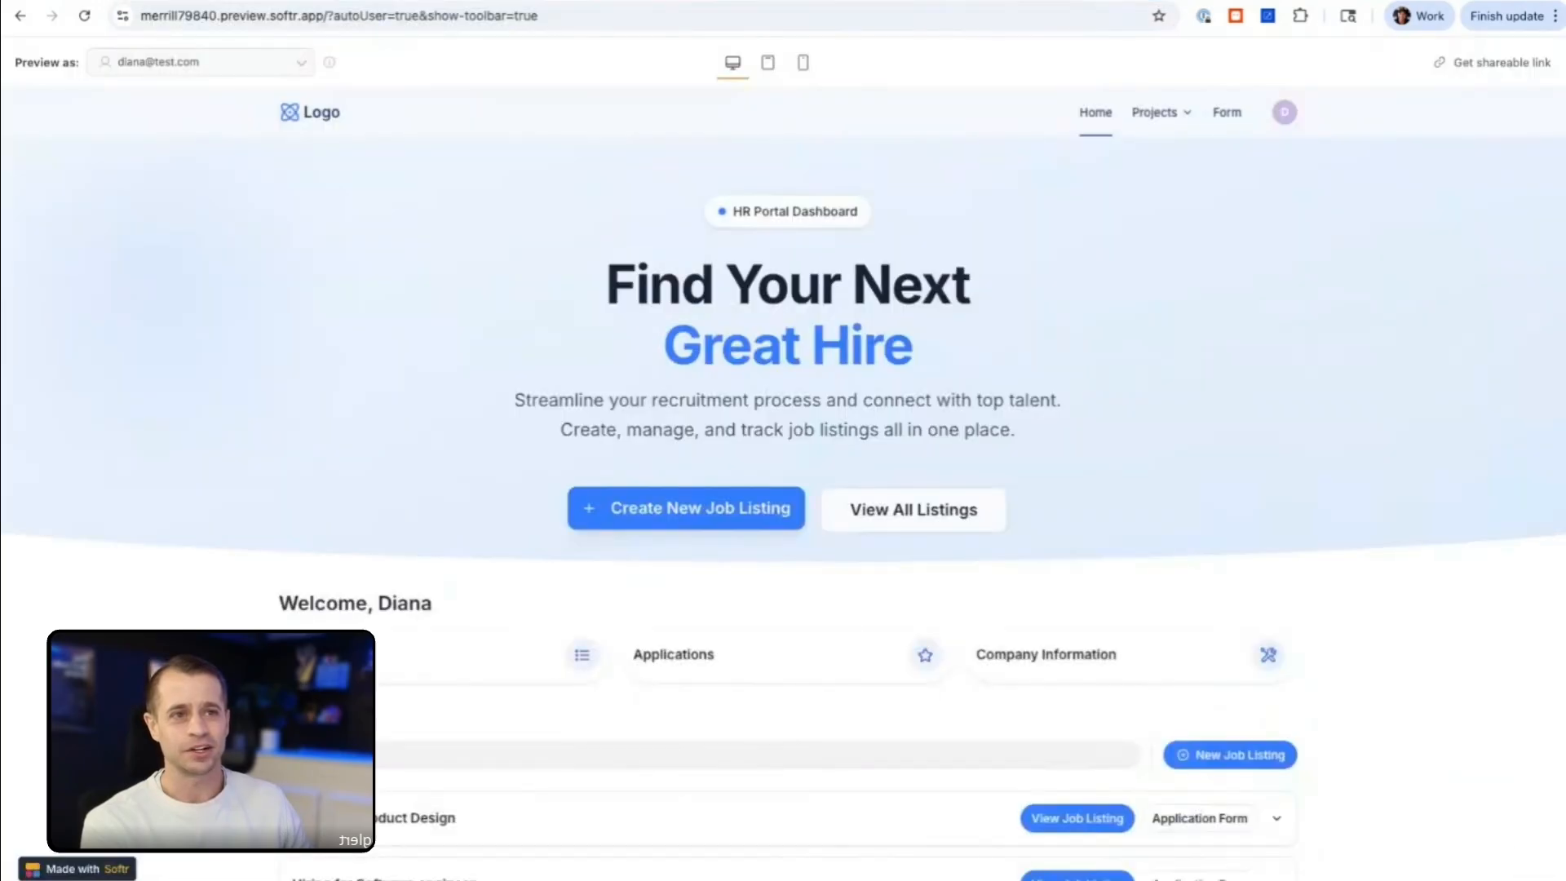
Step: Open the application form for the "Hiring for Product Design" job in the HR Portal app preview
scroll(381, 228, "down", 1)
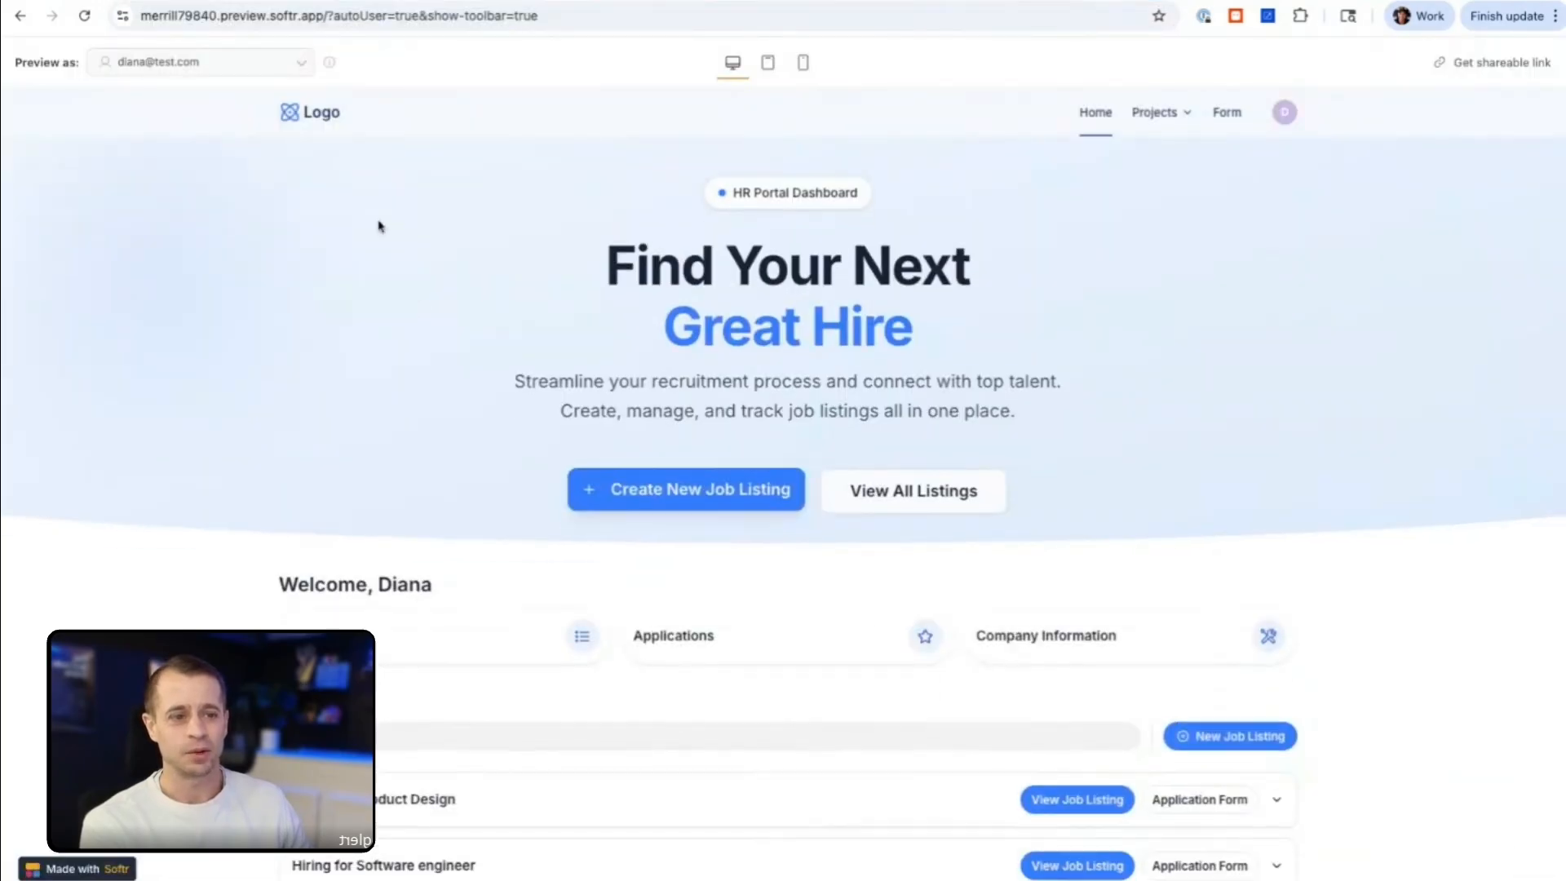
scroll(382, 228, "up", 1)
scroll(614, 430, "down", 2)
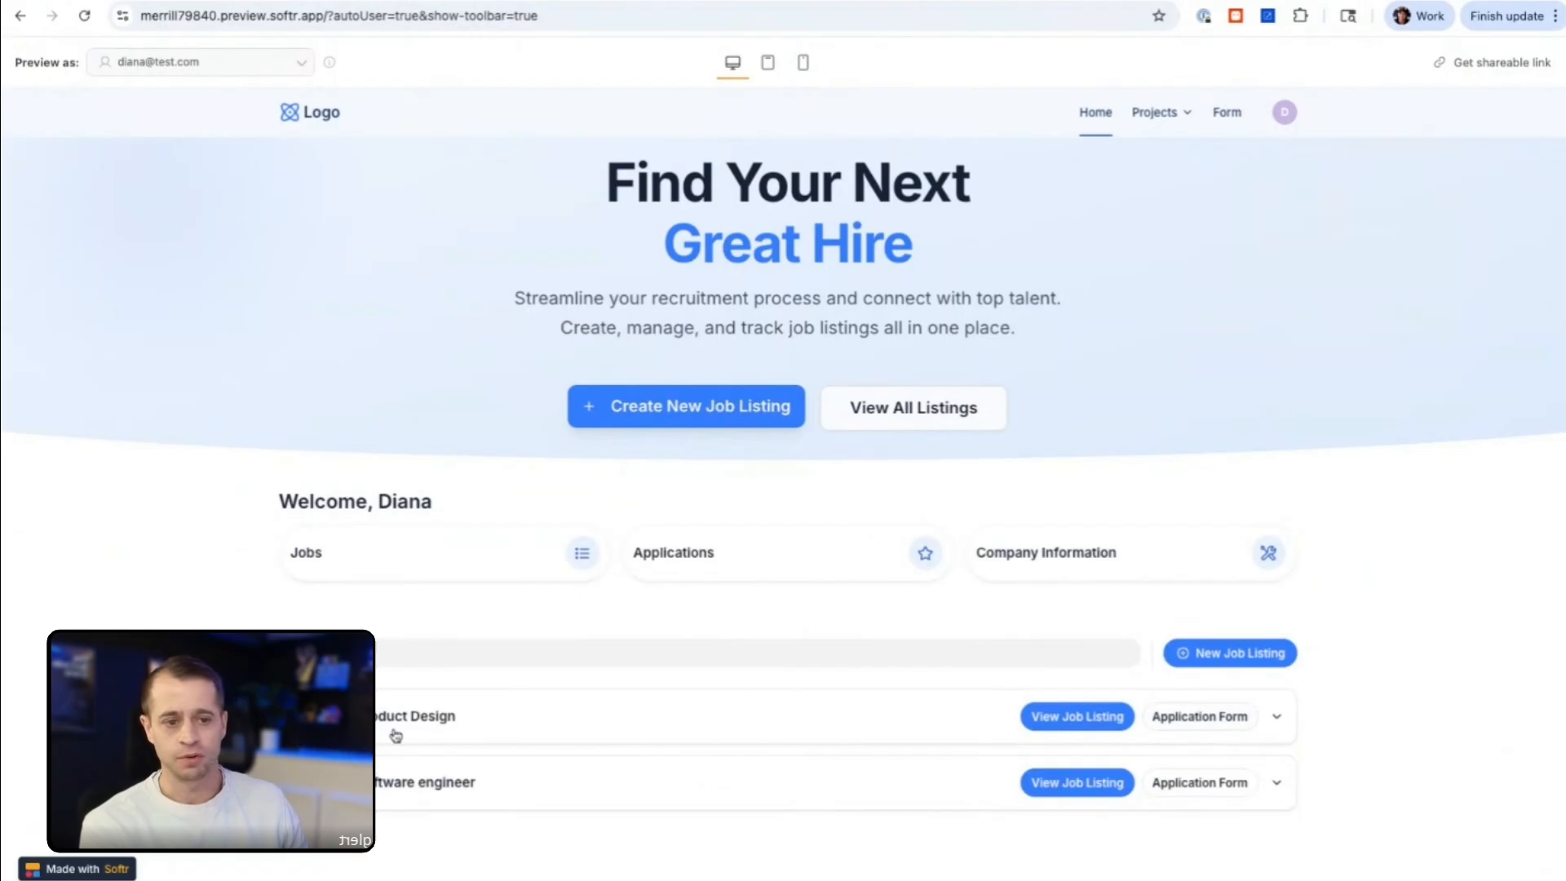
left_click(1220, 721)
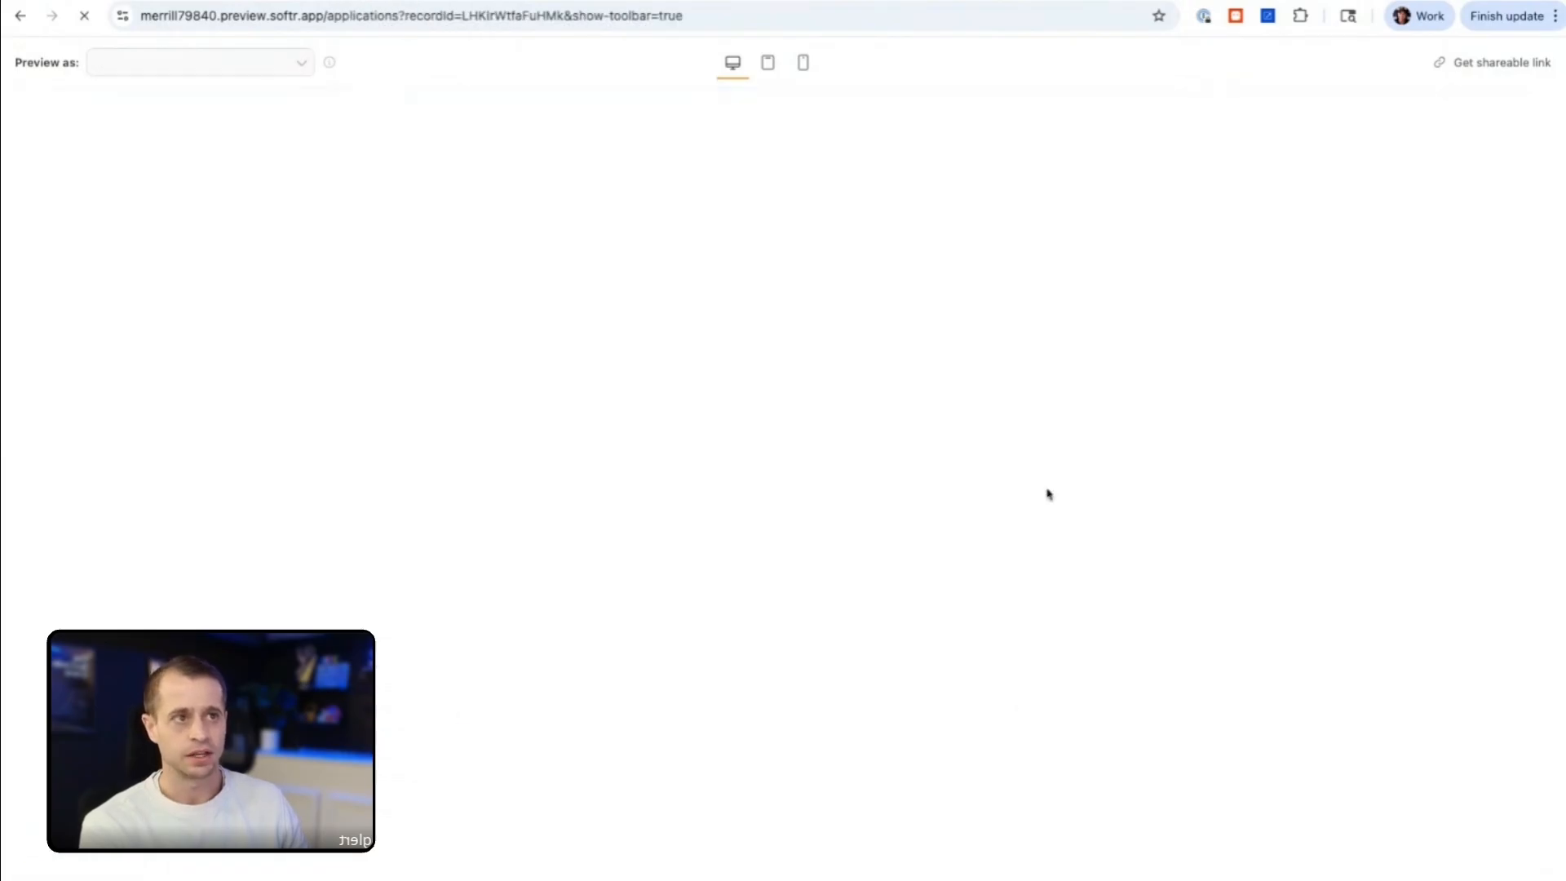
scroll(670, 448, "down", 12)
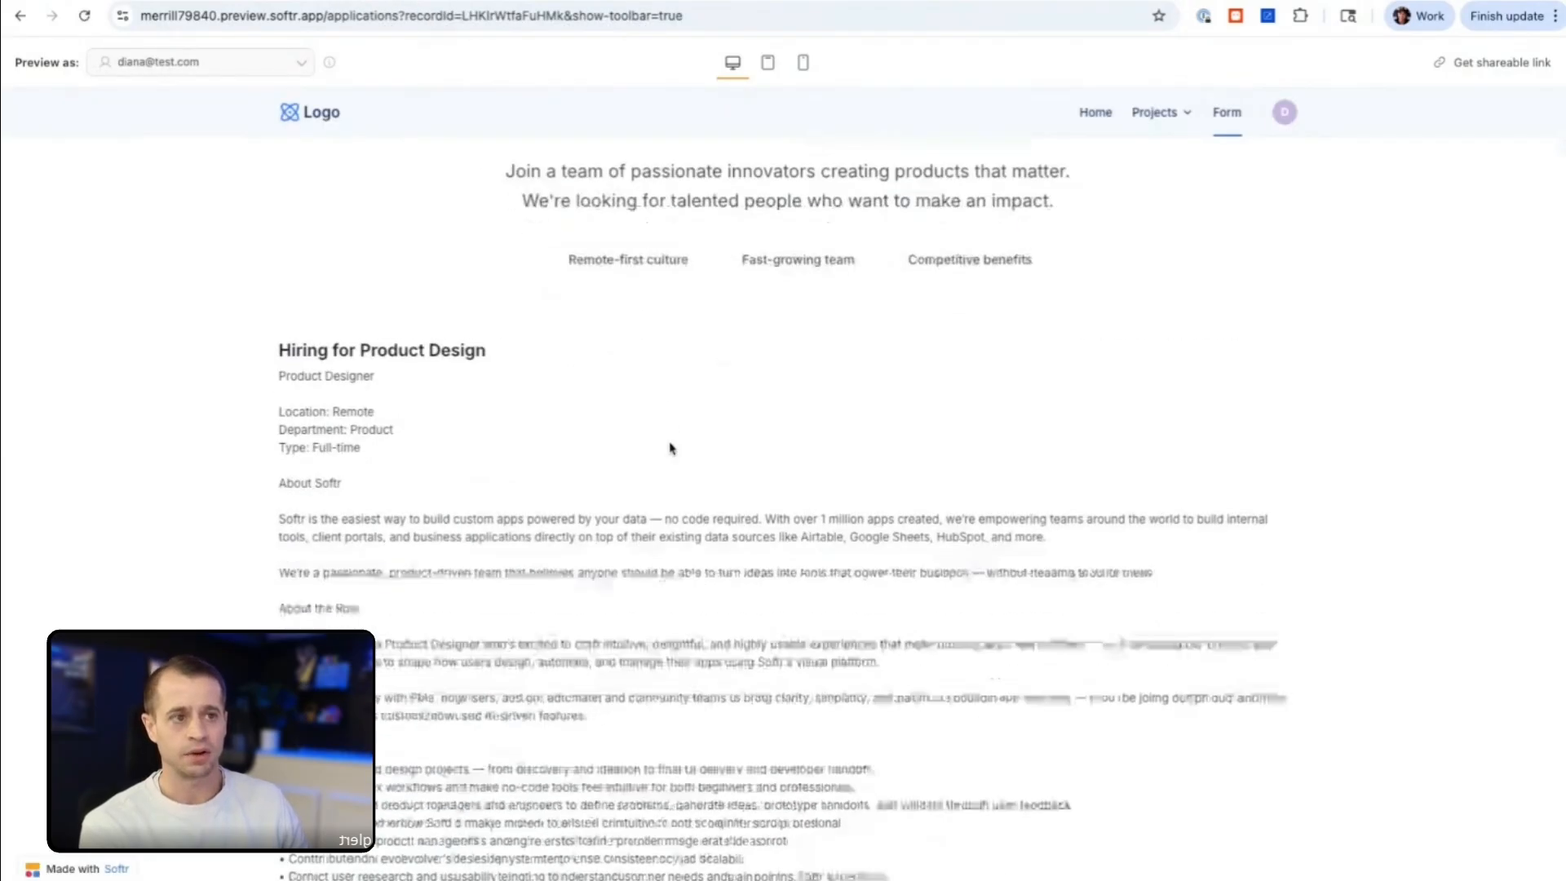
Step: Enter the test applicant's full name and email address in the Apply Now form
left_click(660, 546)
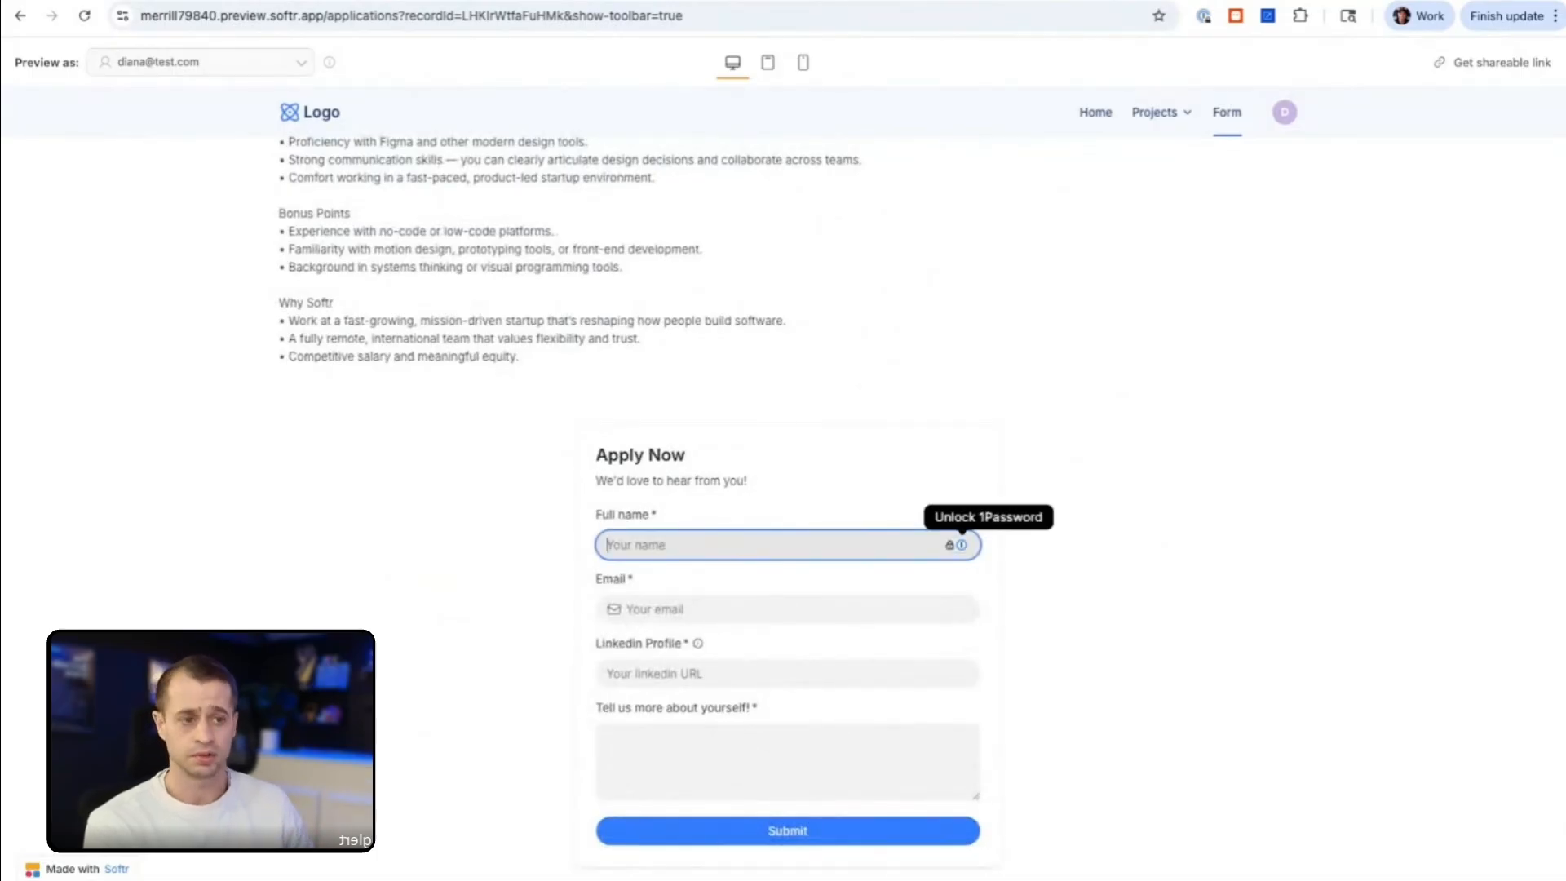
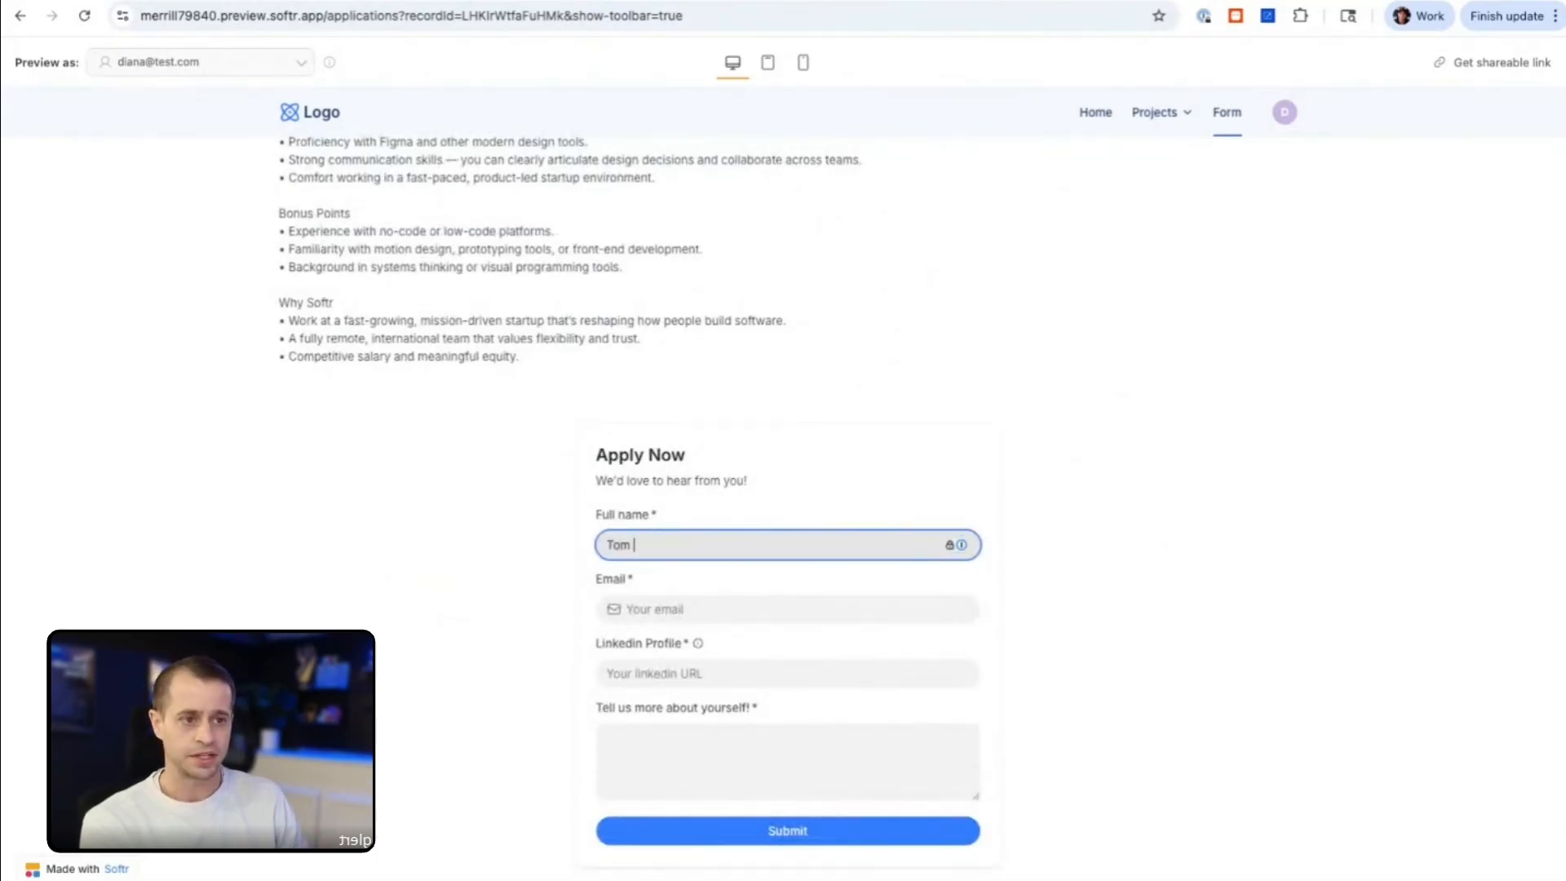
key("Tab")
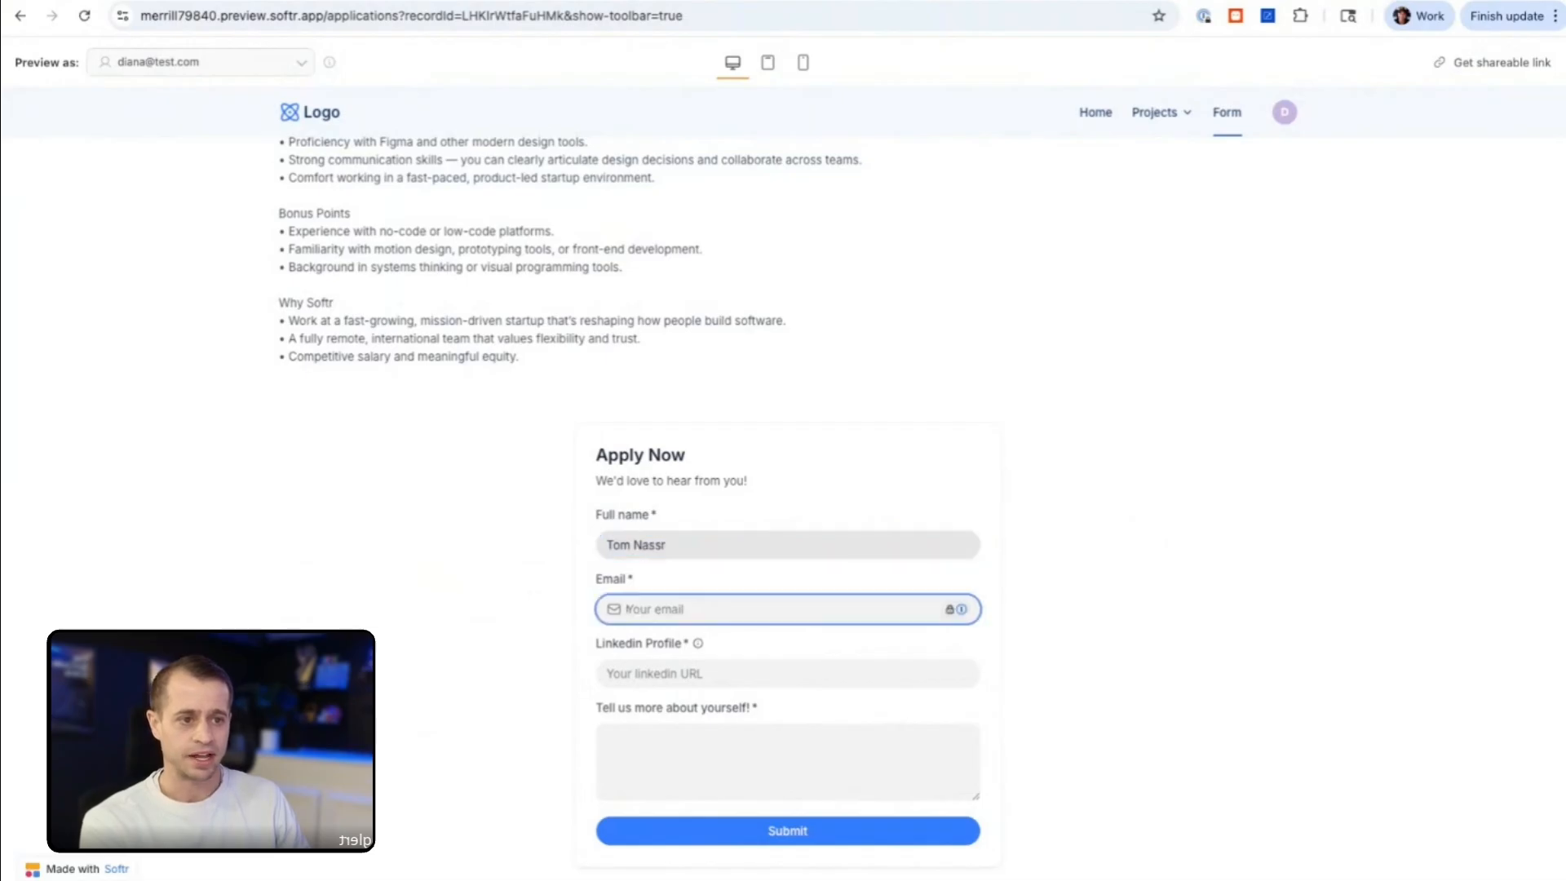
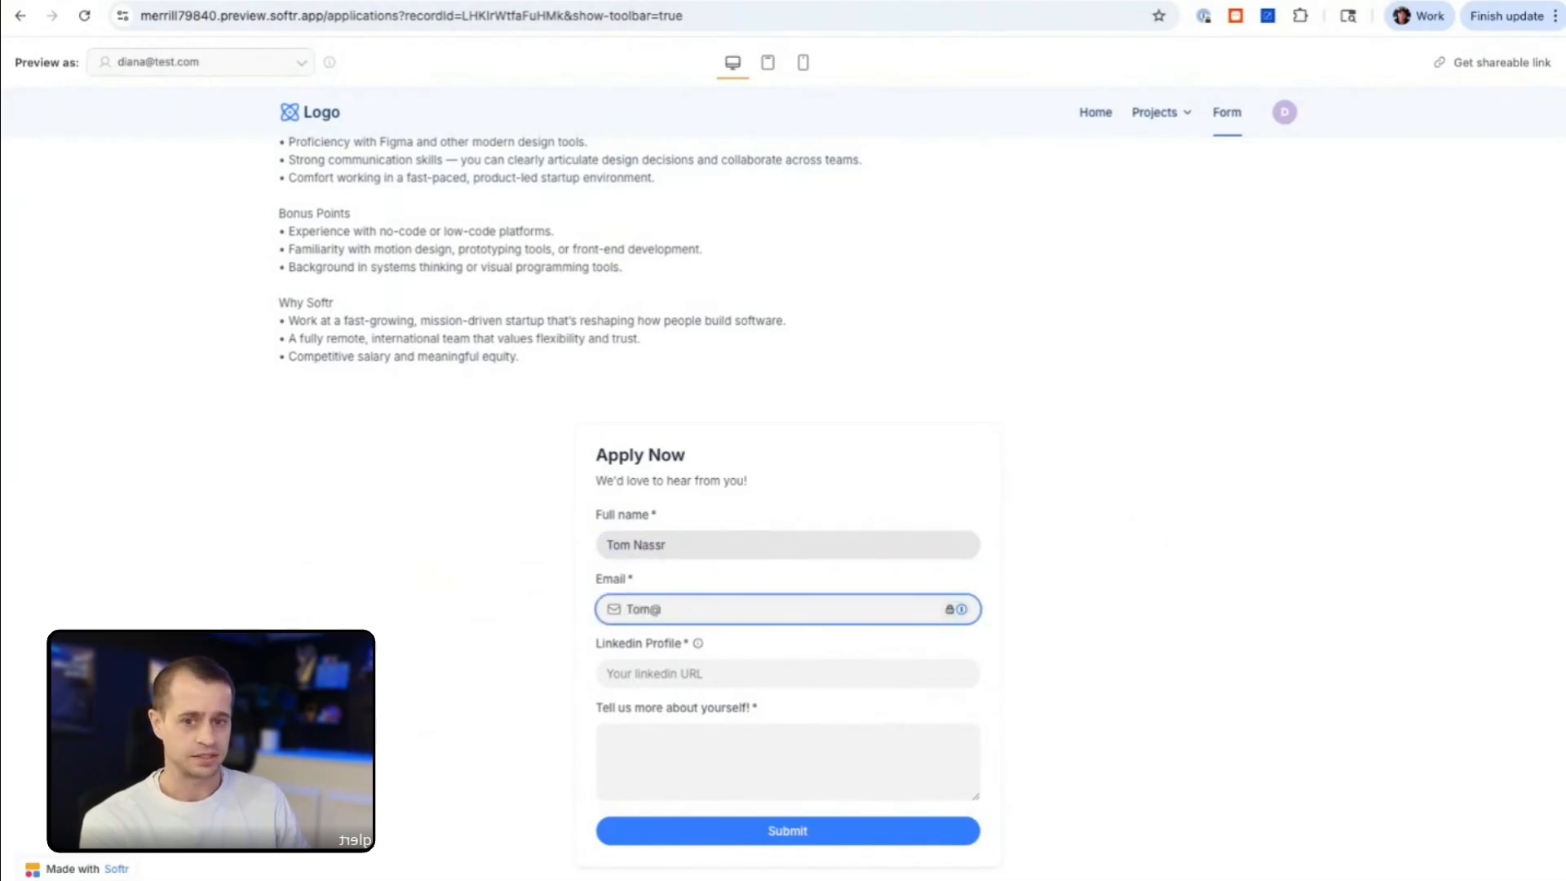
key("Tab")
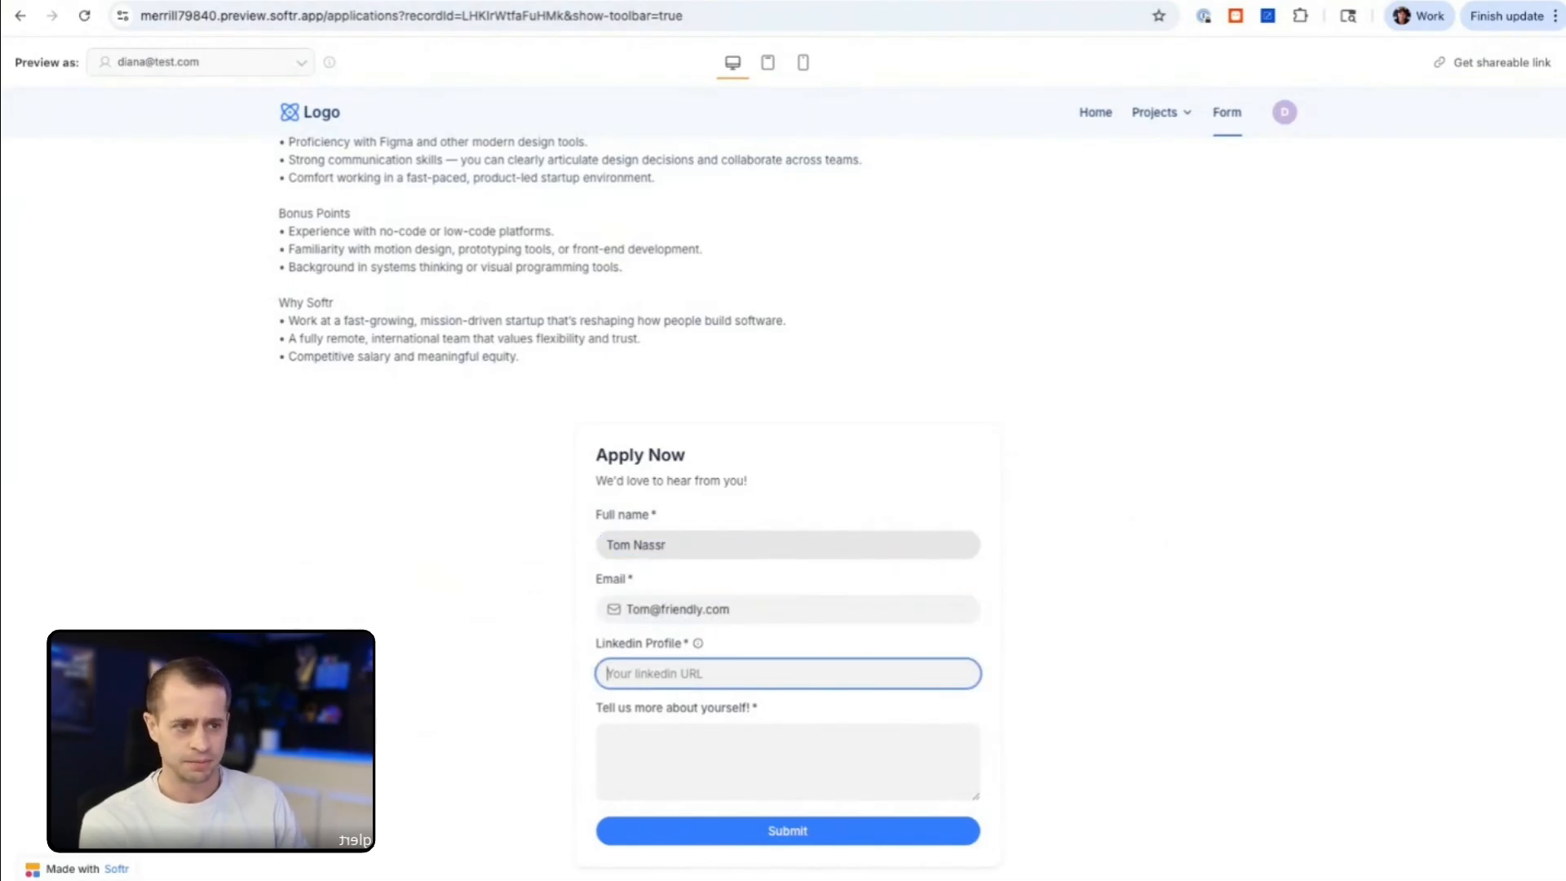
type("www.google.com")
key("Tab")
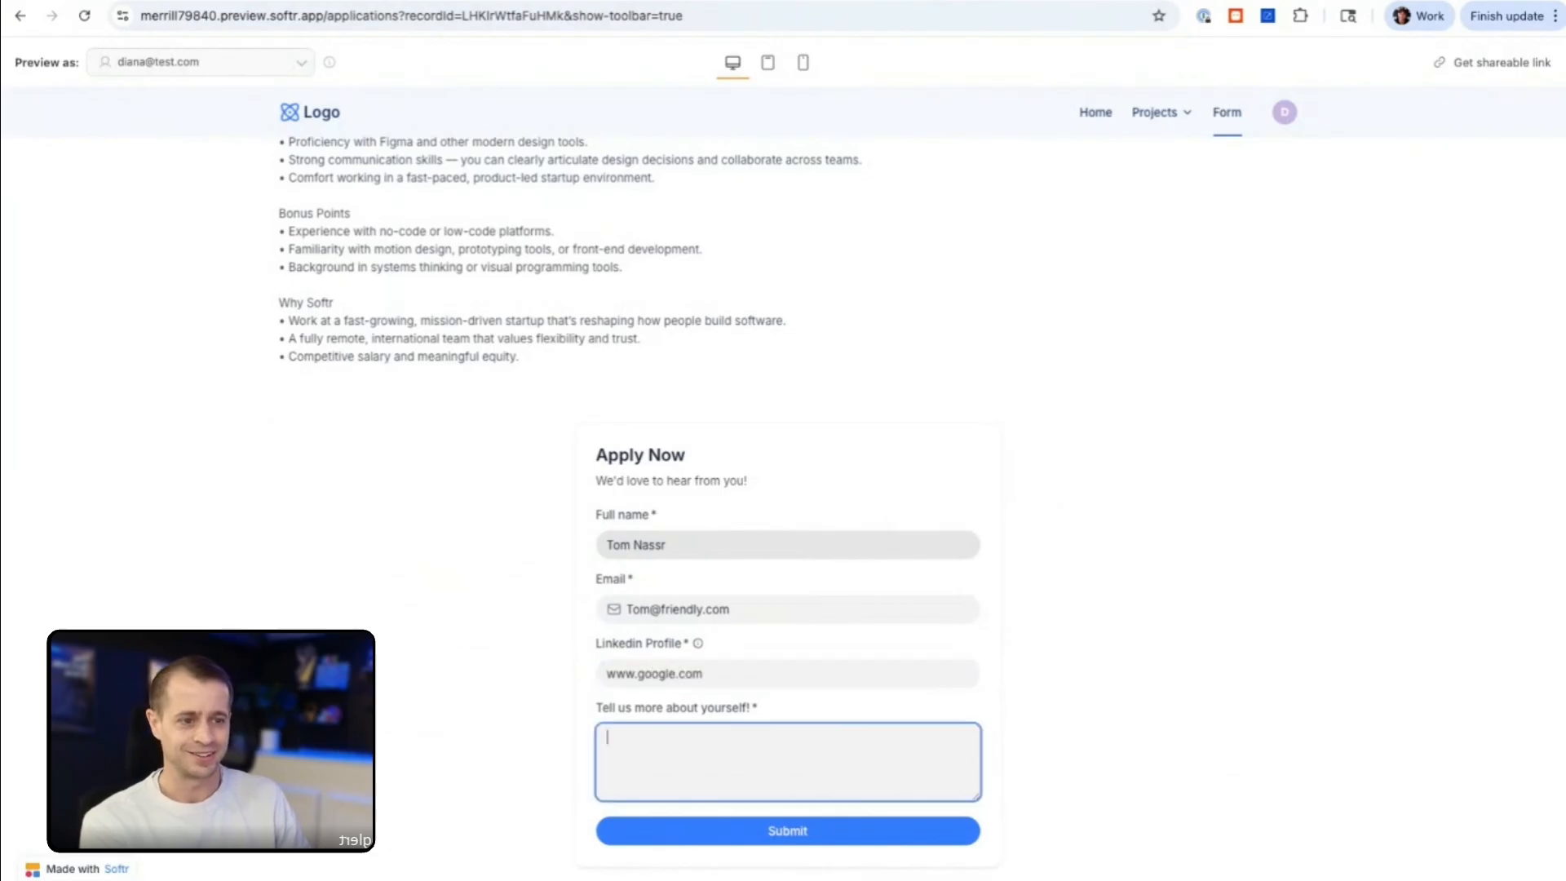
type("I am ")
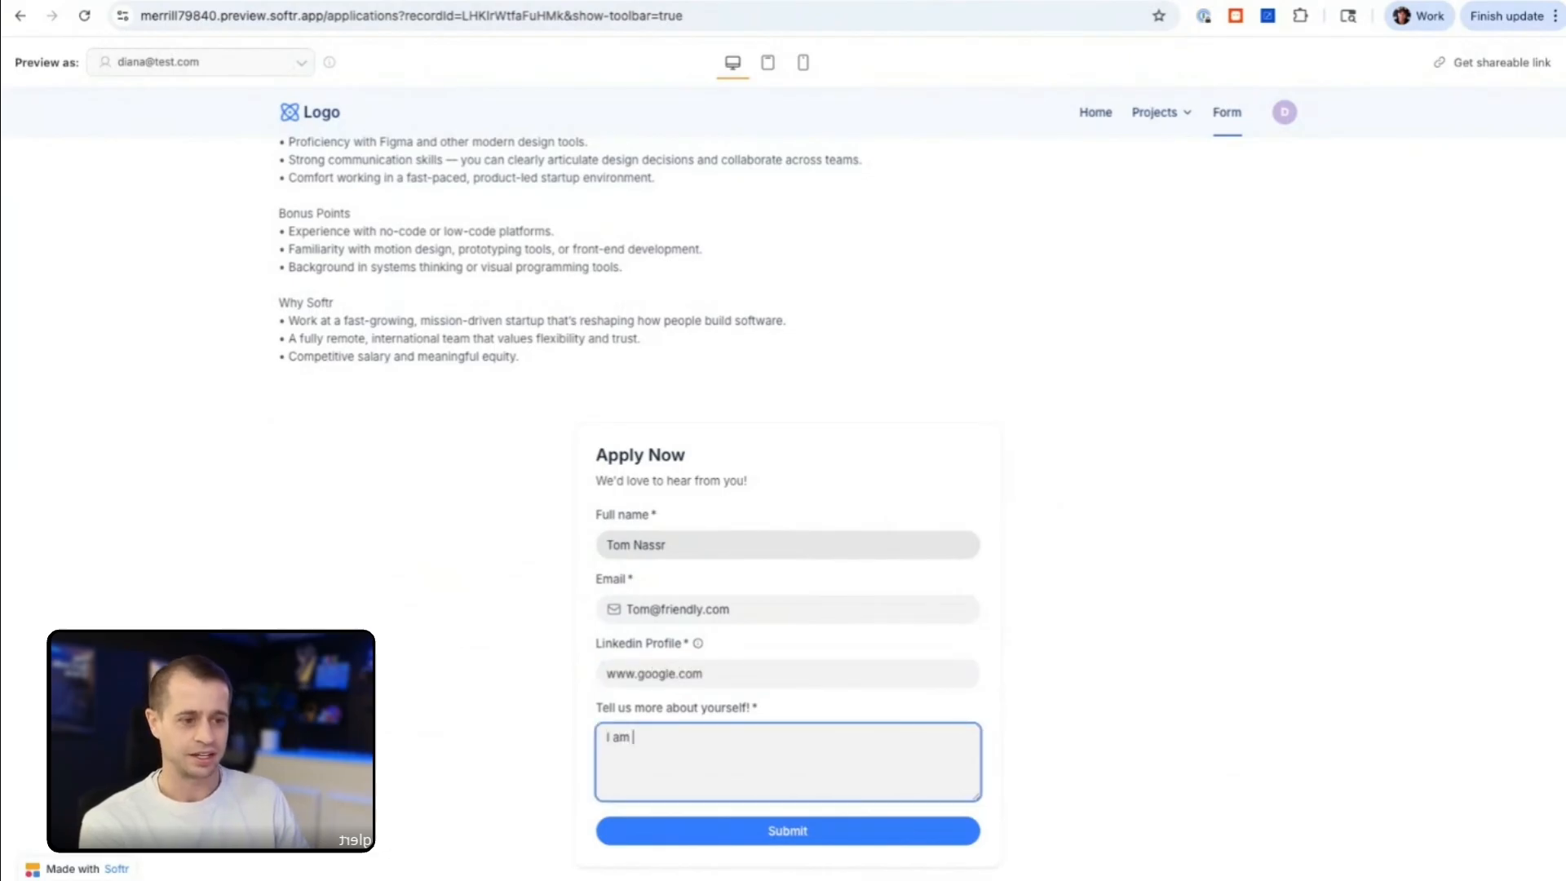
type("a Workflow Pr")
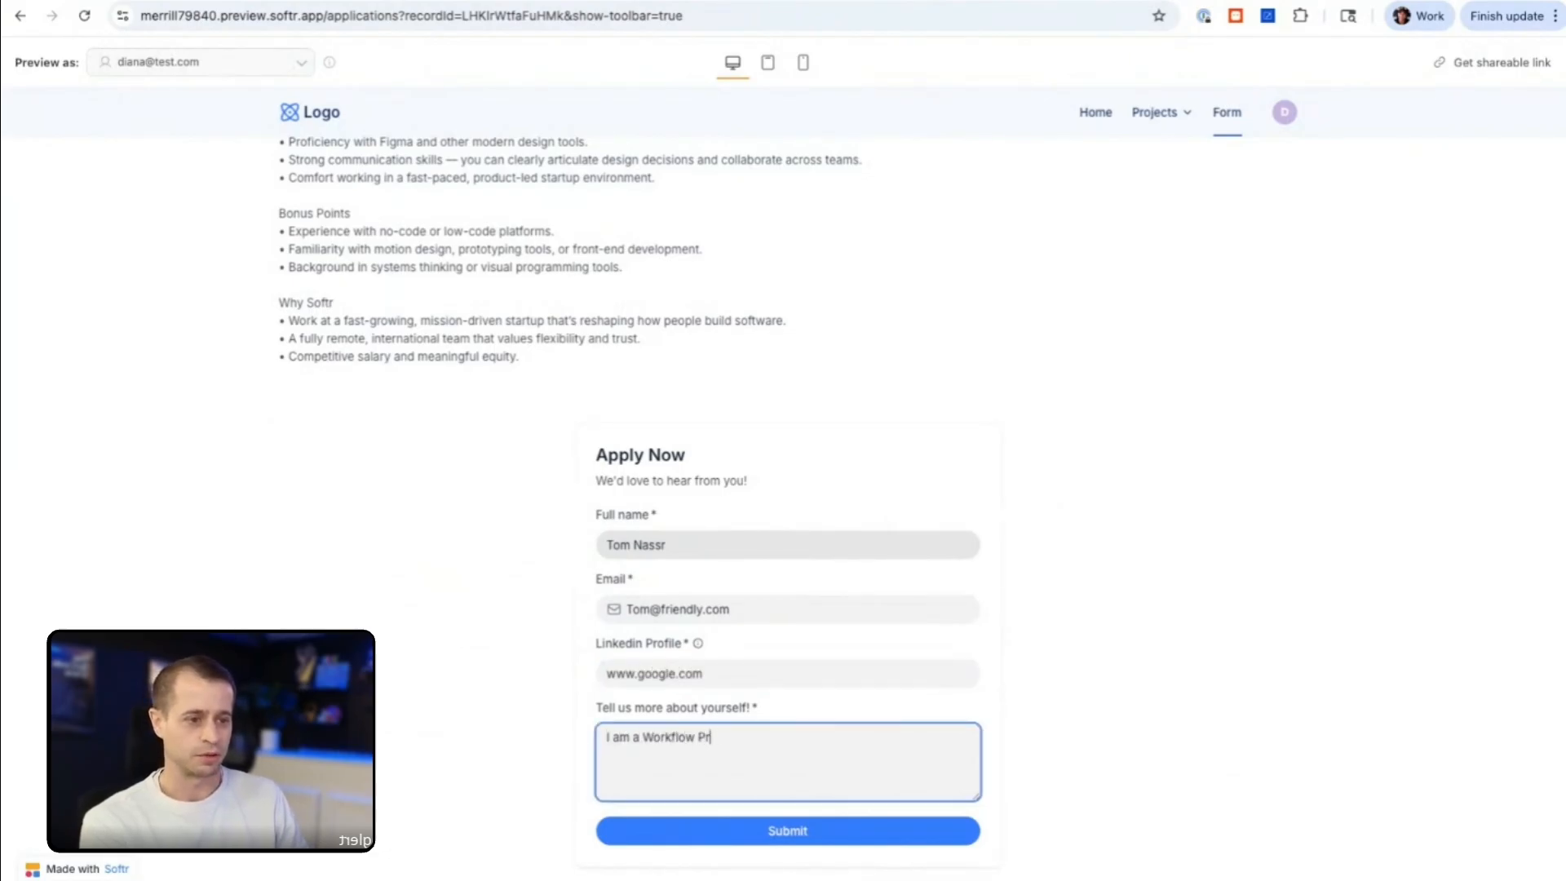
type("ofessional!")
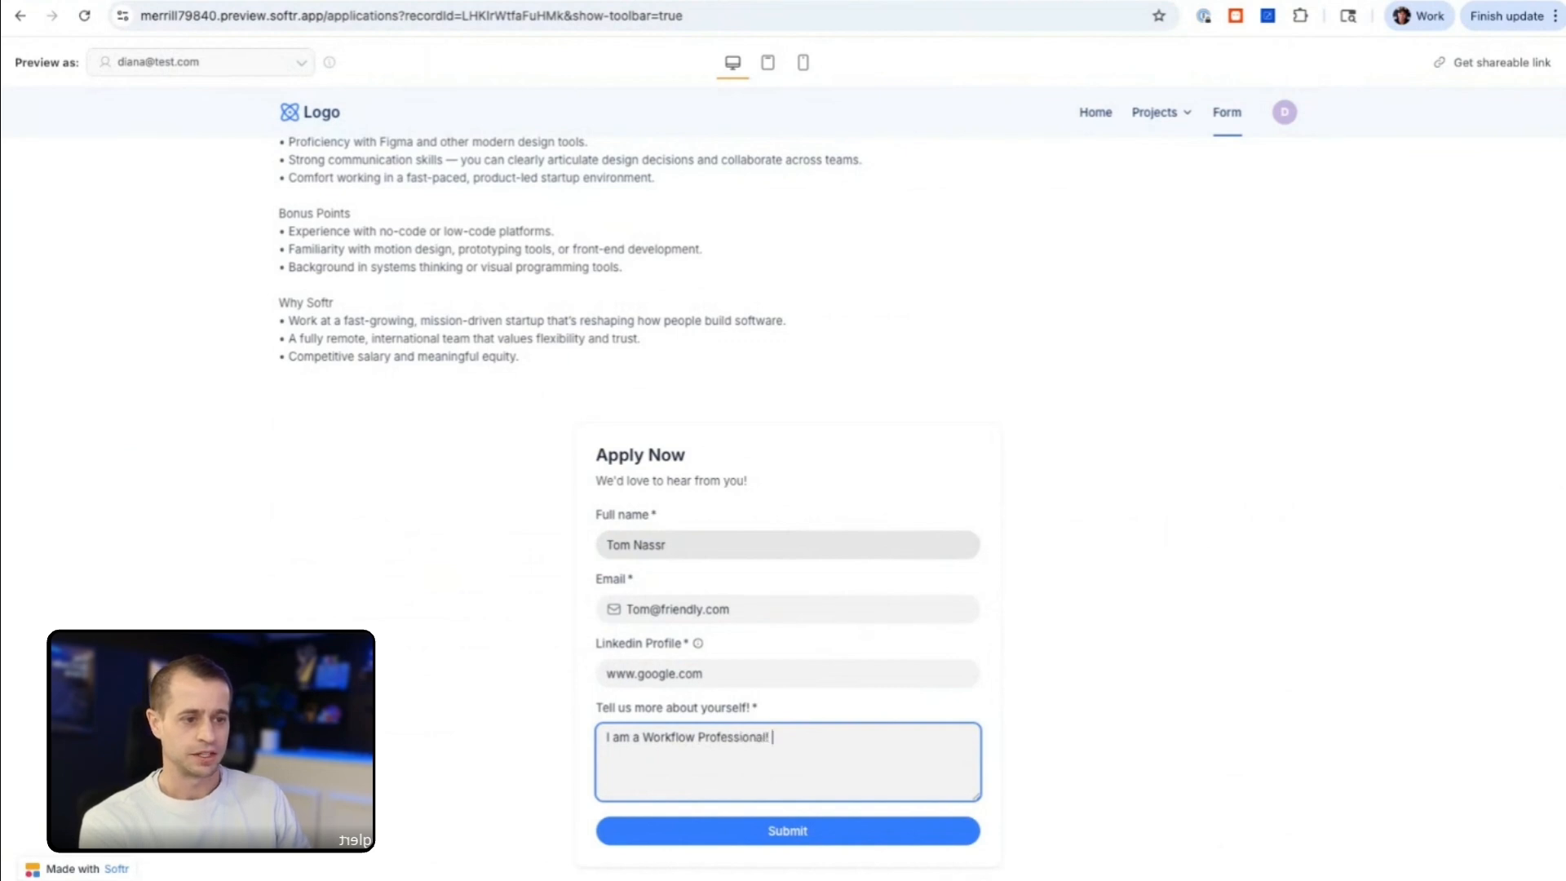
left_click(788, 831)
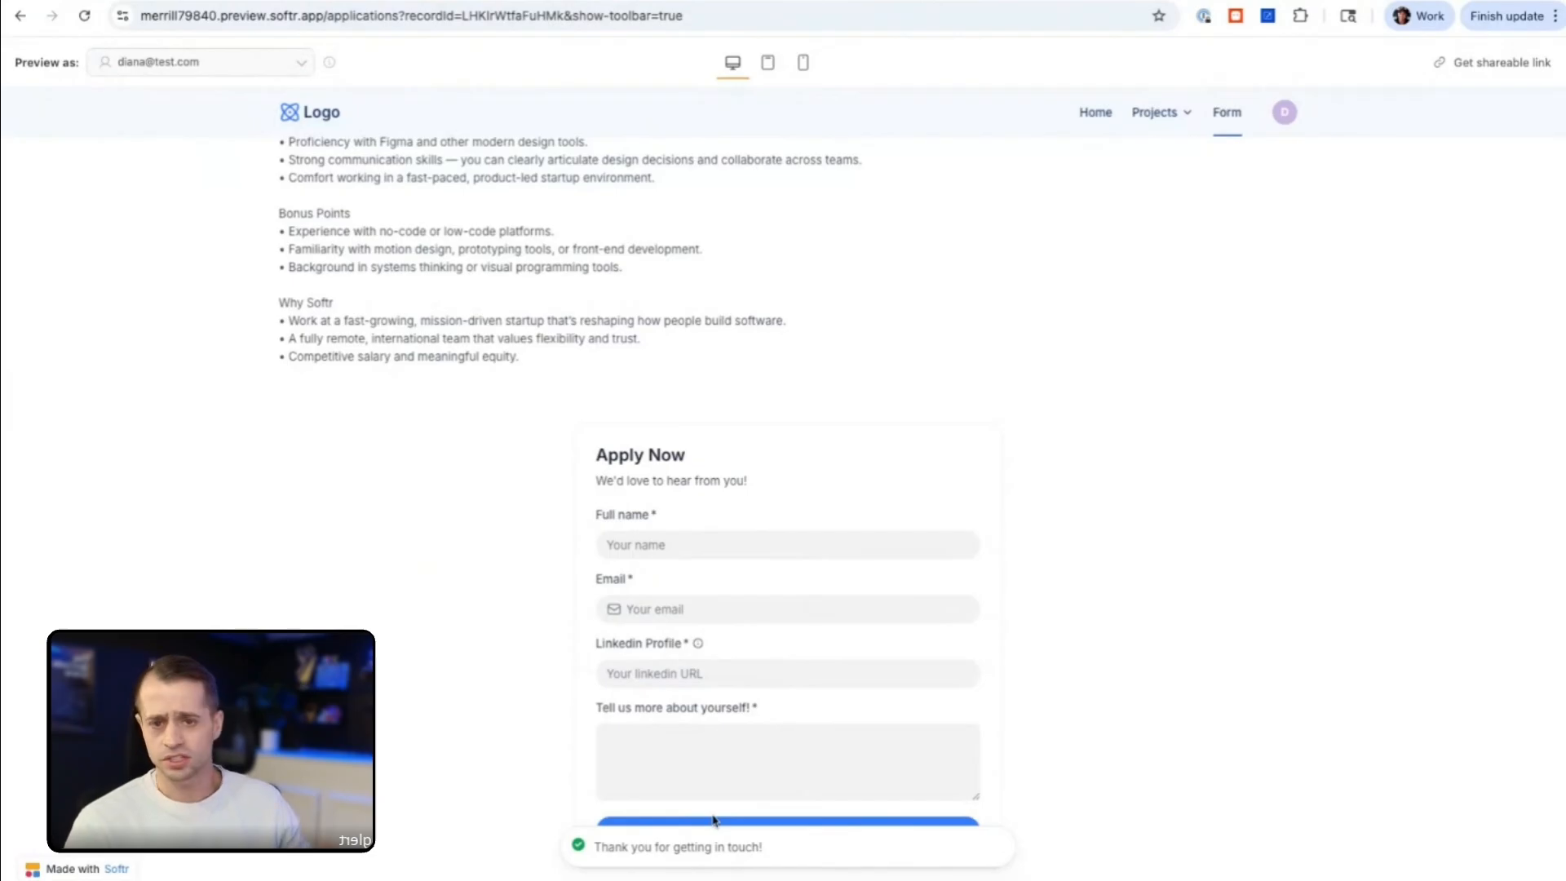
Step: Leave the application form, reload the HR Portal Submission (Demo) workflow in the editor, and view its run history
scroll(848, 235, "up", 3)
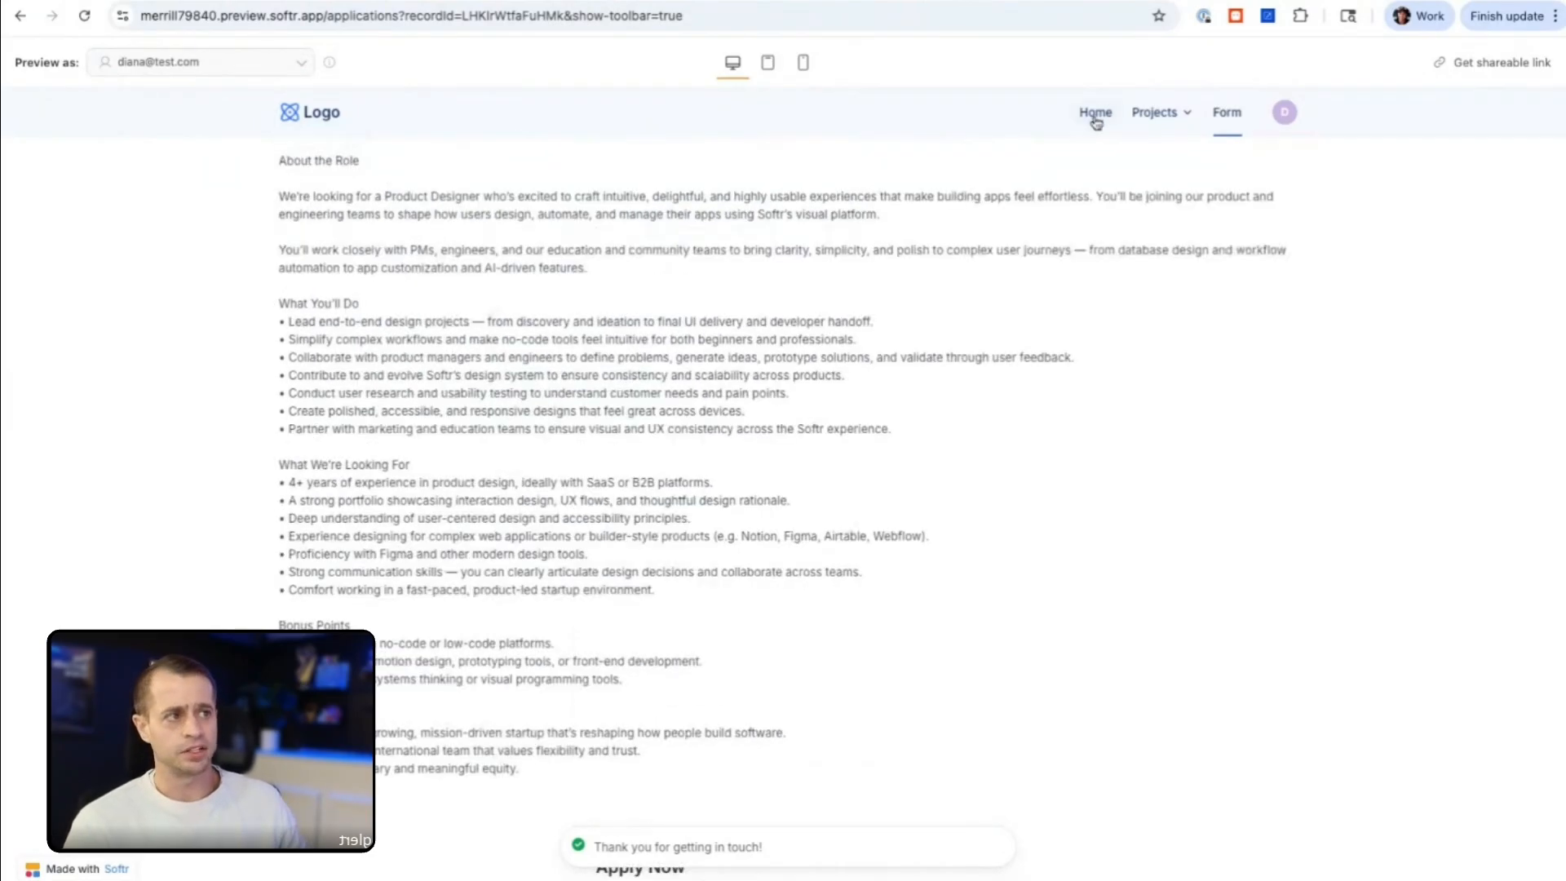
left_click(1095, 112)
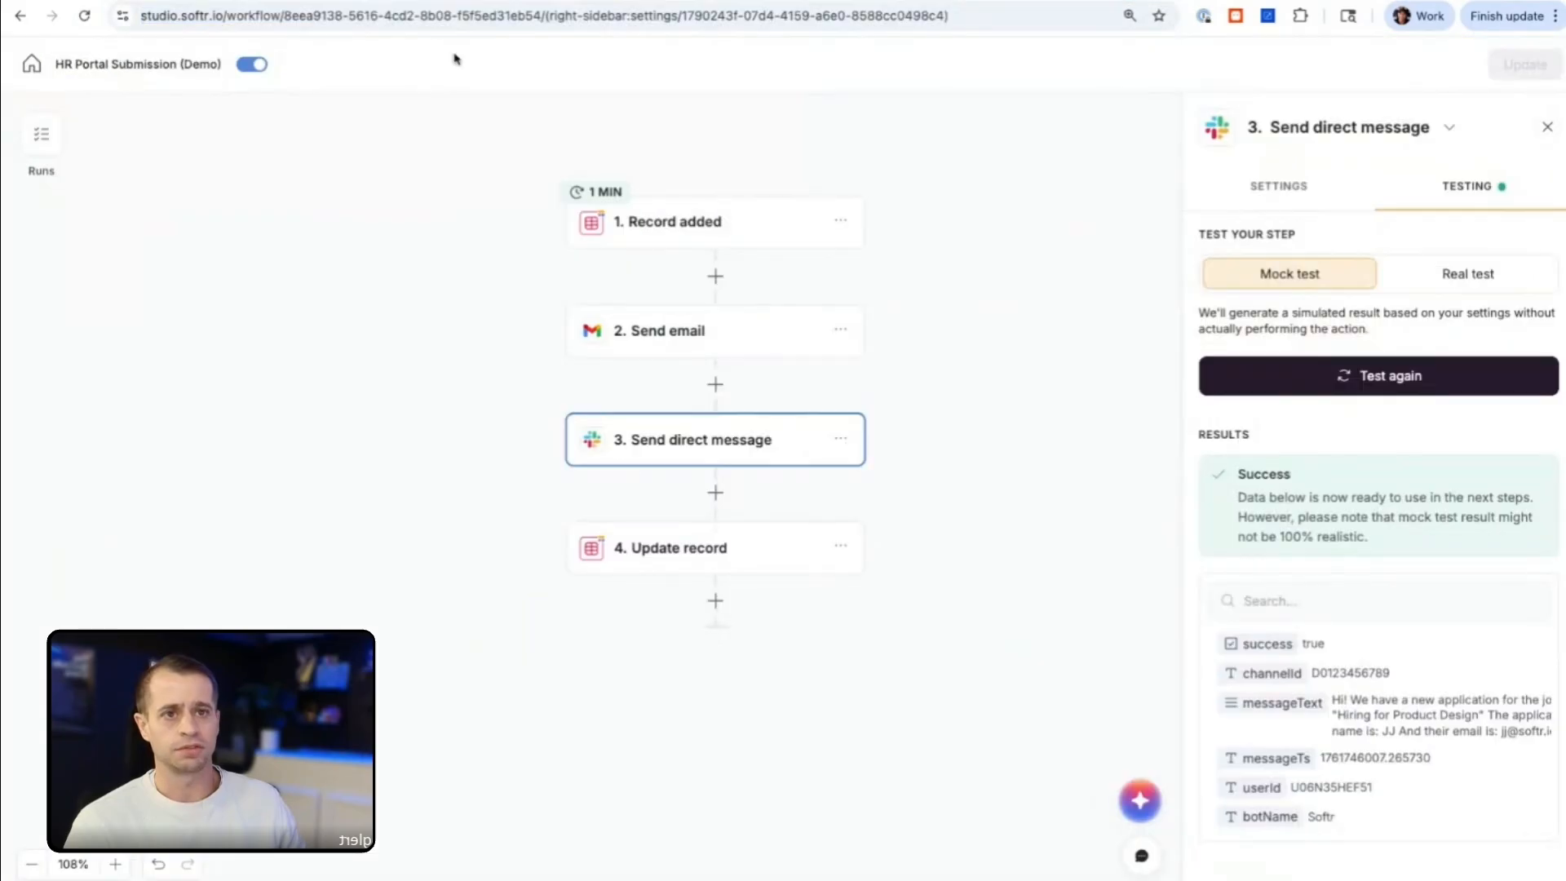
left_click(93, 15)
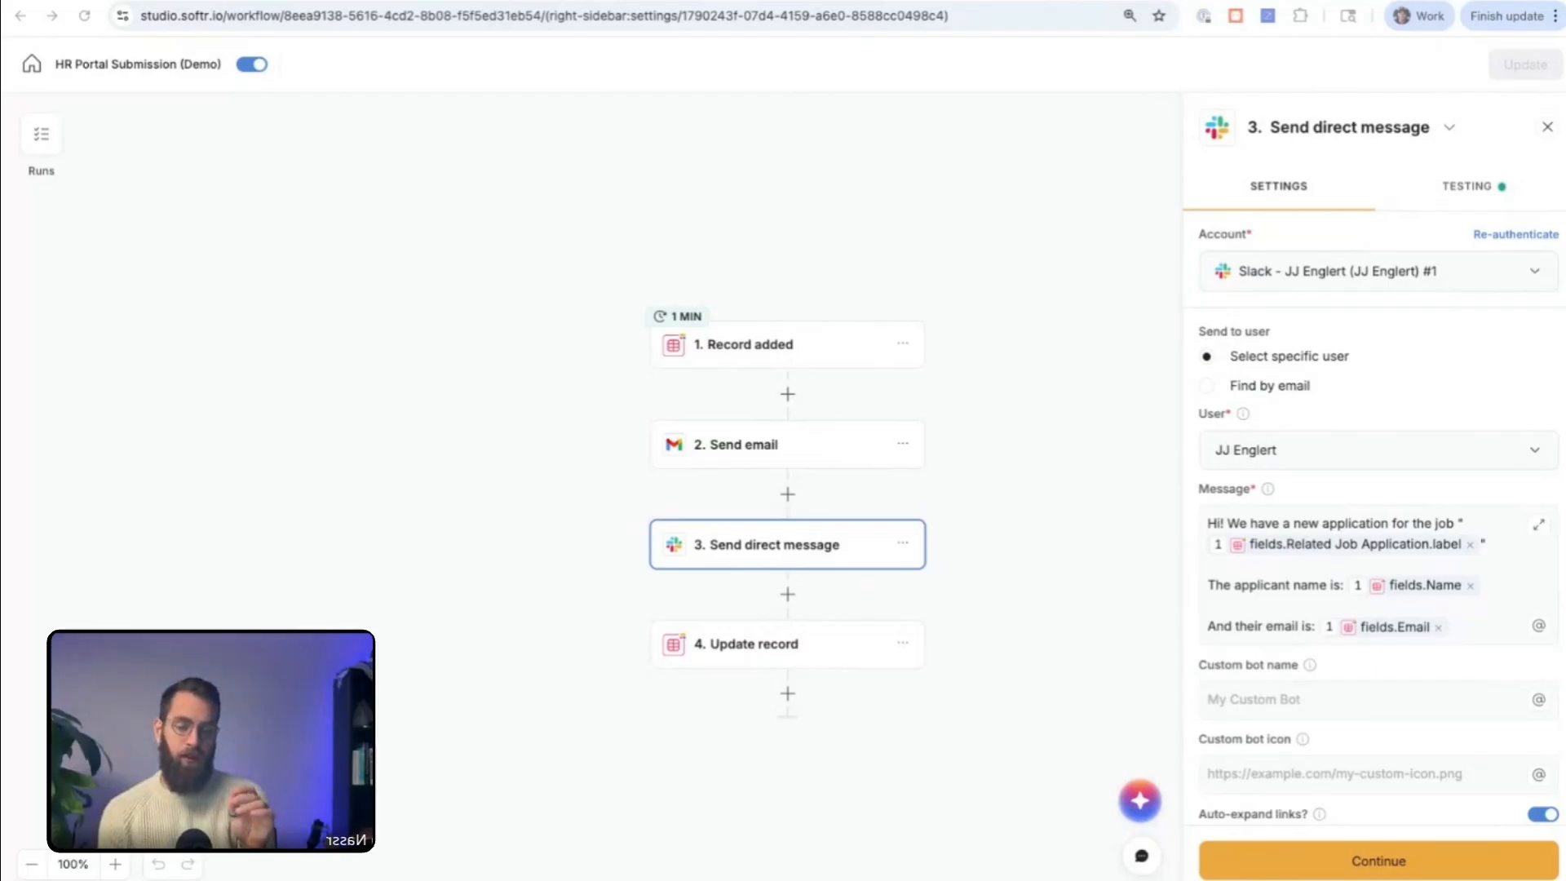
left_click(42, 148)
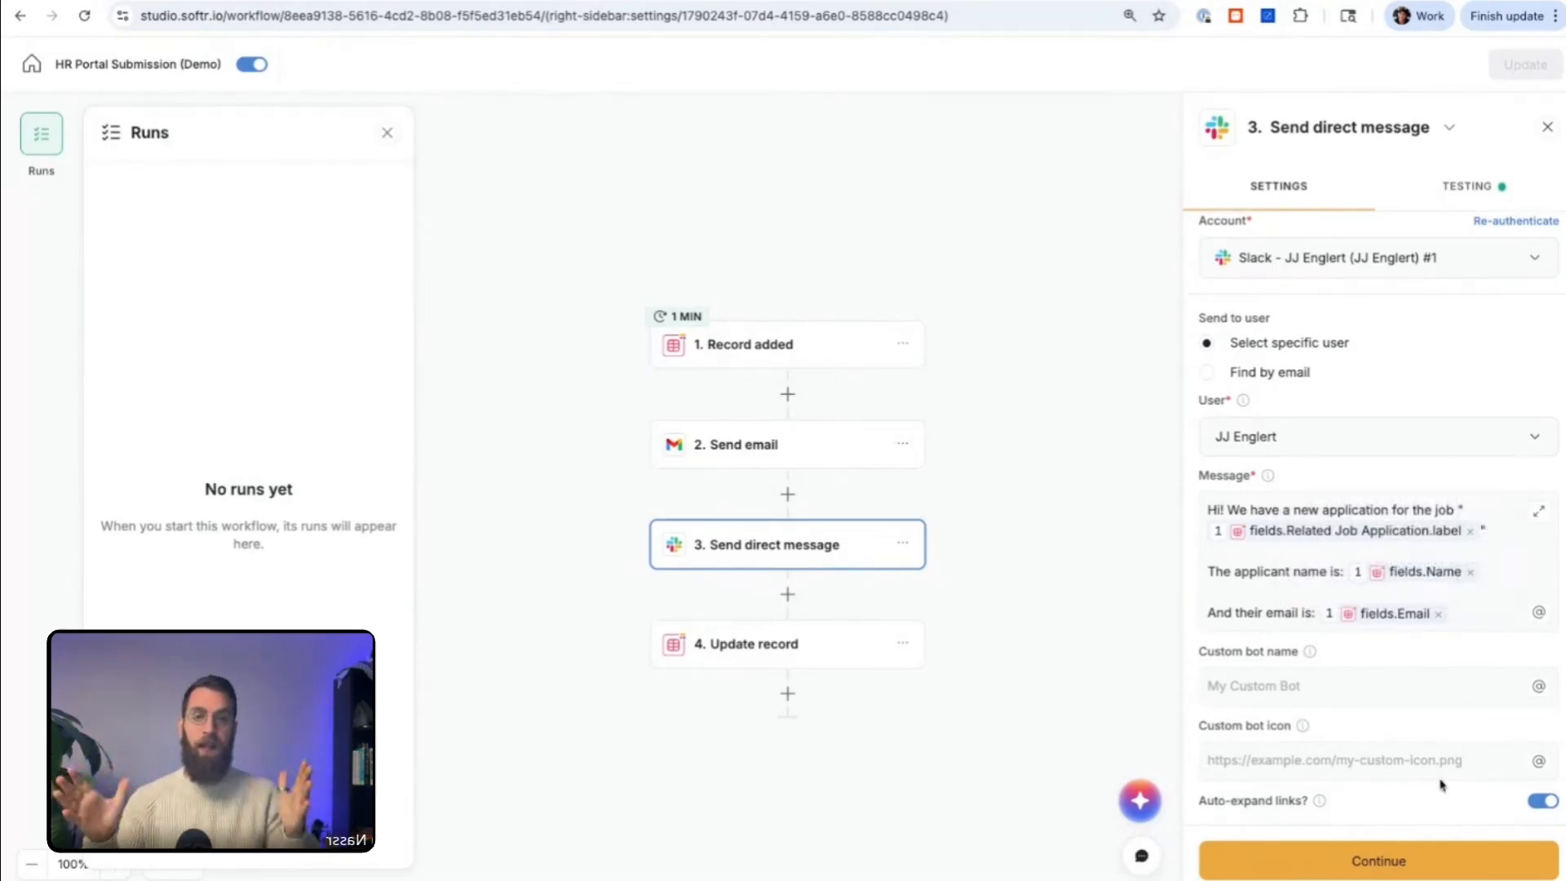
scroll(1440, 783, "down", 1)
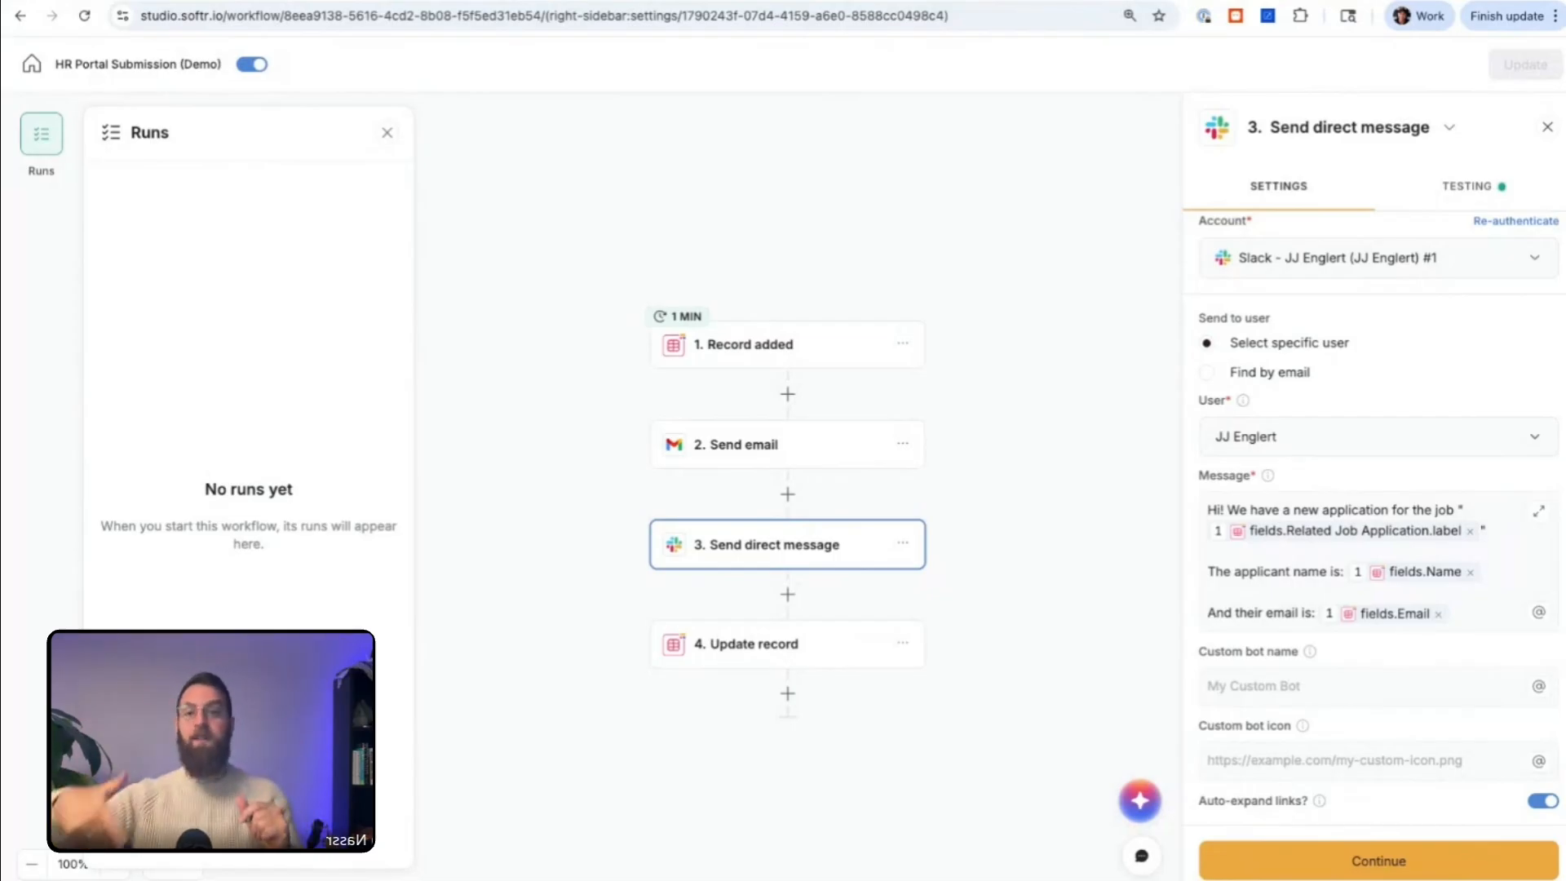
Step: Refresh the workflow's run history and inspect the finished run's Record added output
left_click(84, 16)
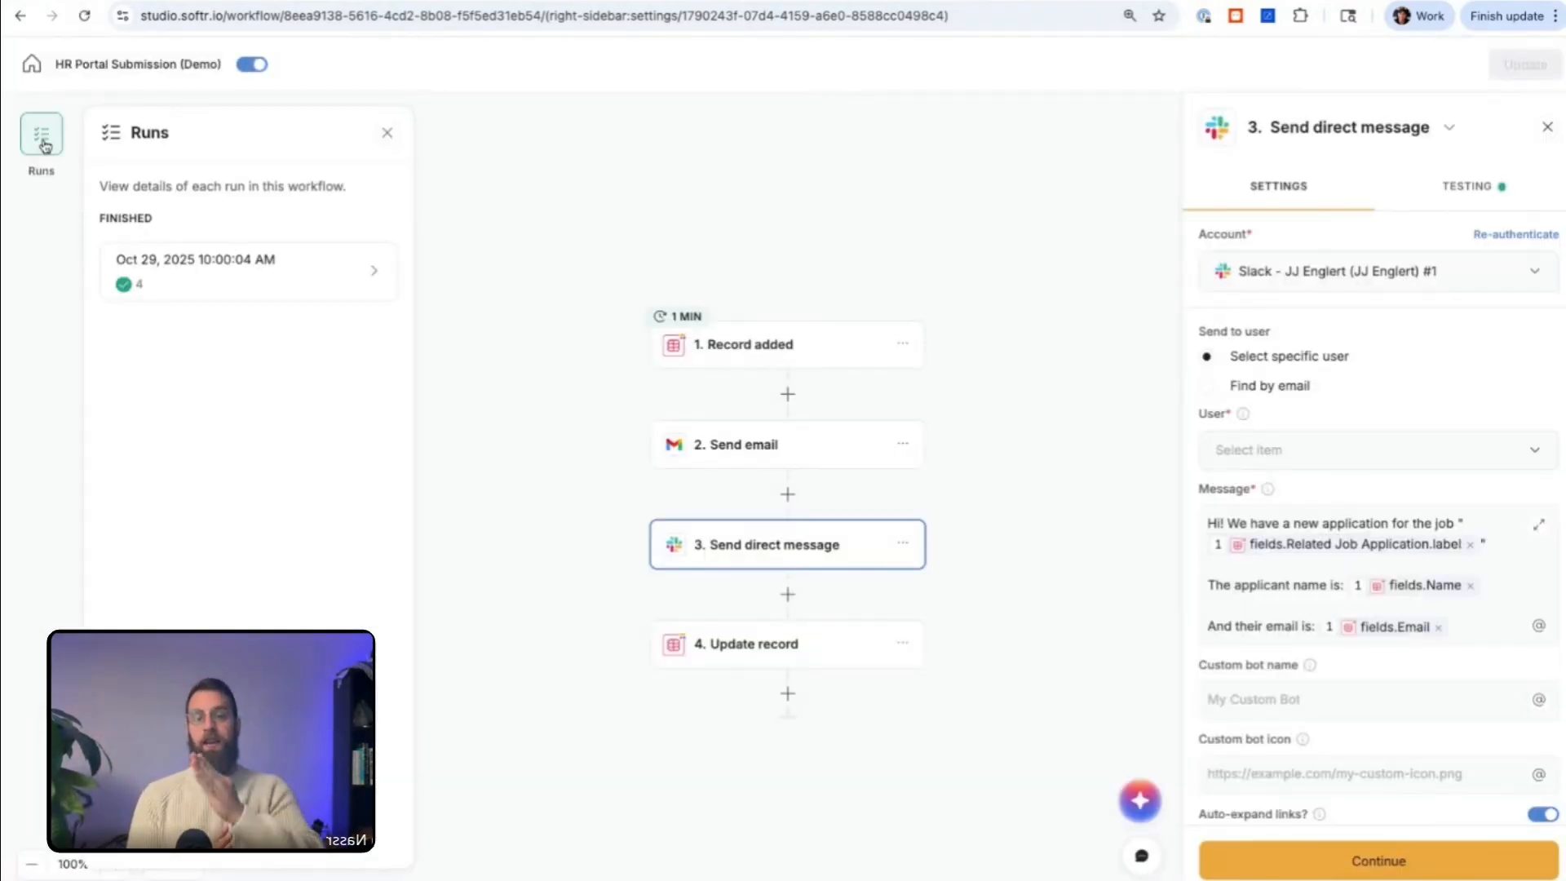
left_click(245, 283)
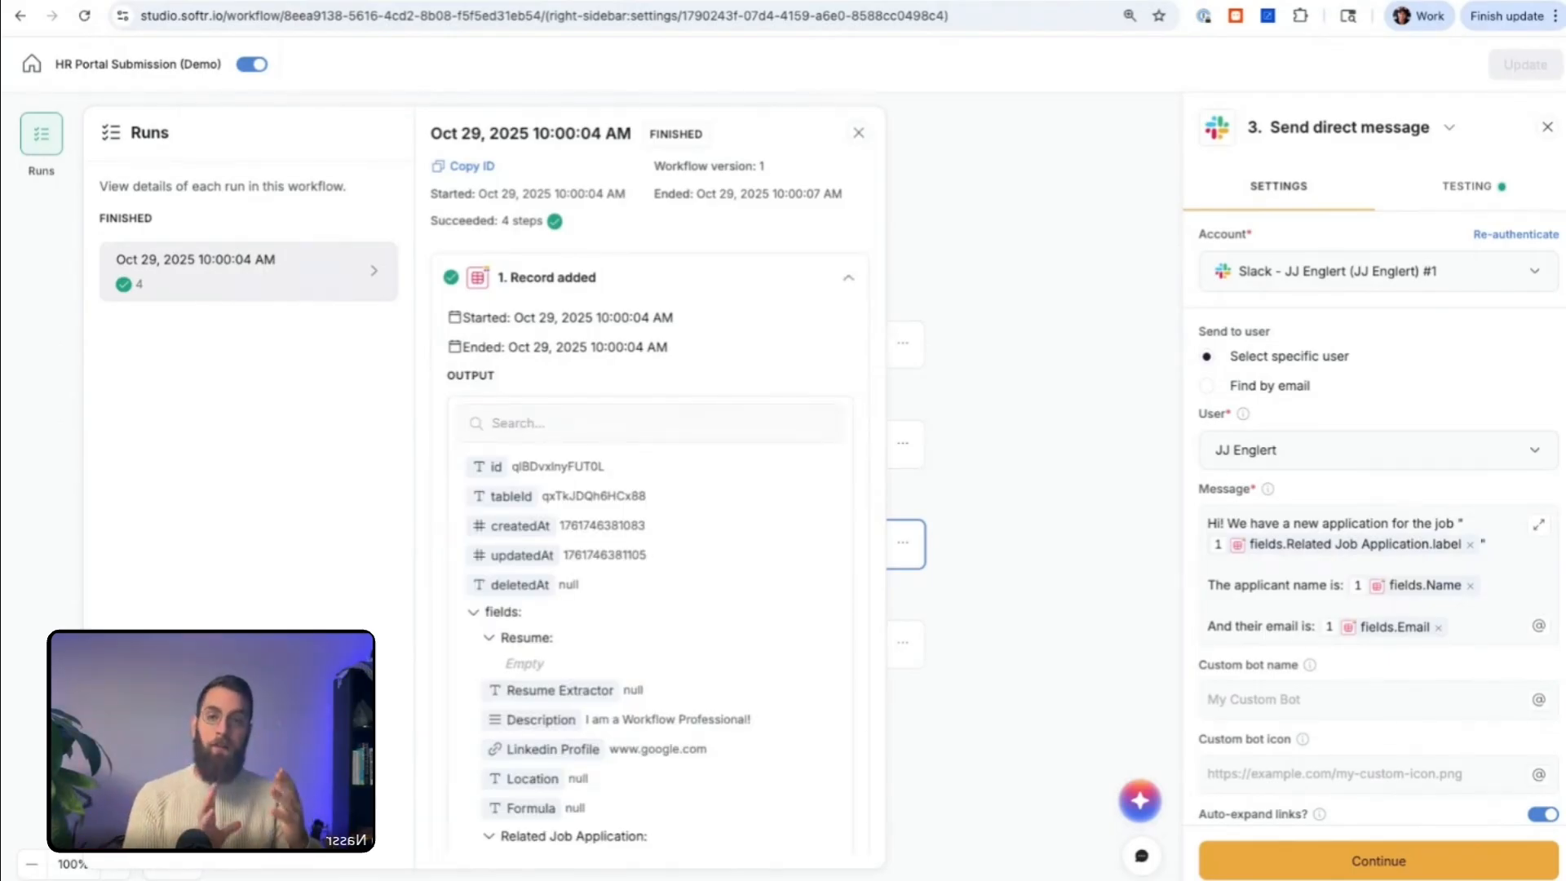
left_click(648, 281)
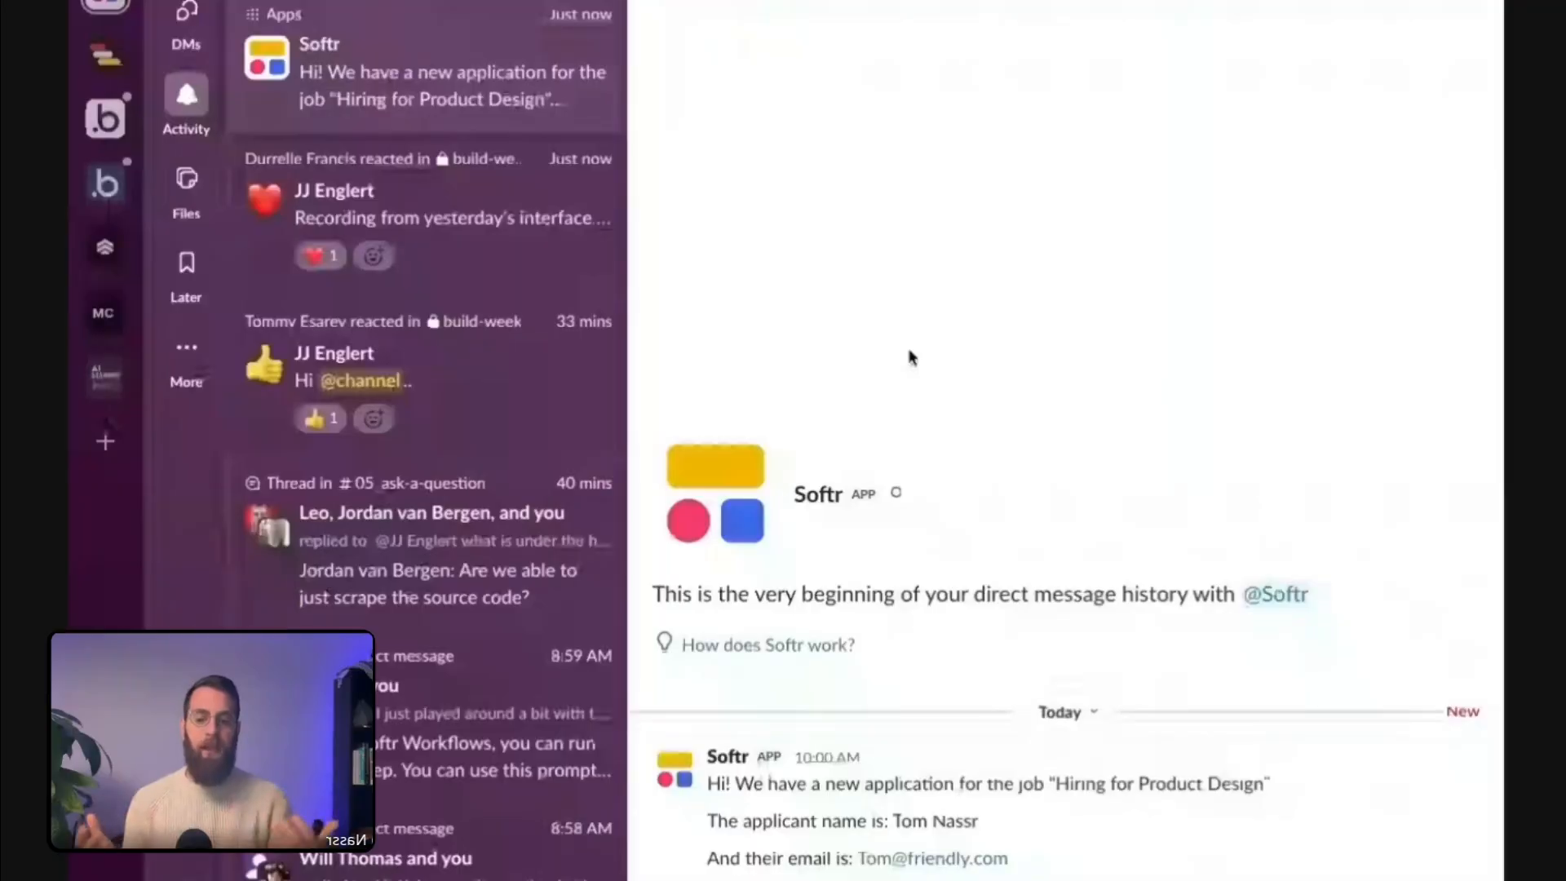
Step: Switch to Slack and check the job title, applicant name and email in the Softr direct message
left_click_drag(1270, 784, 707, 785)
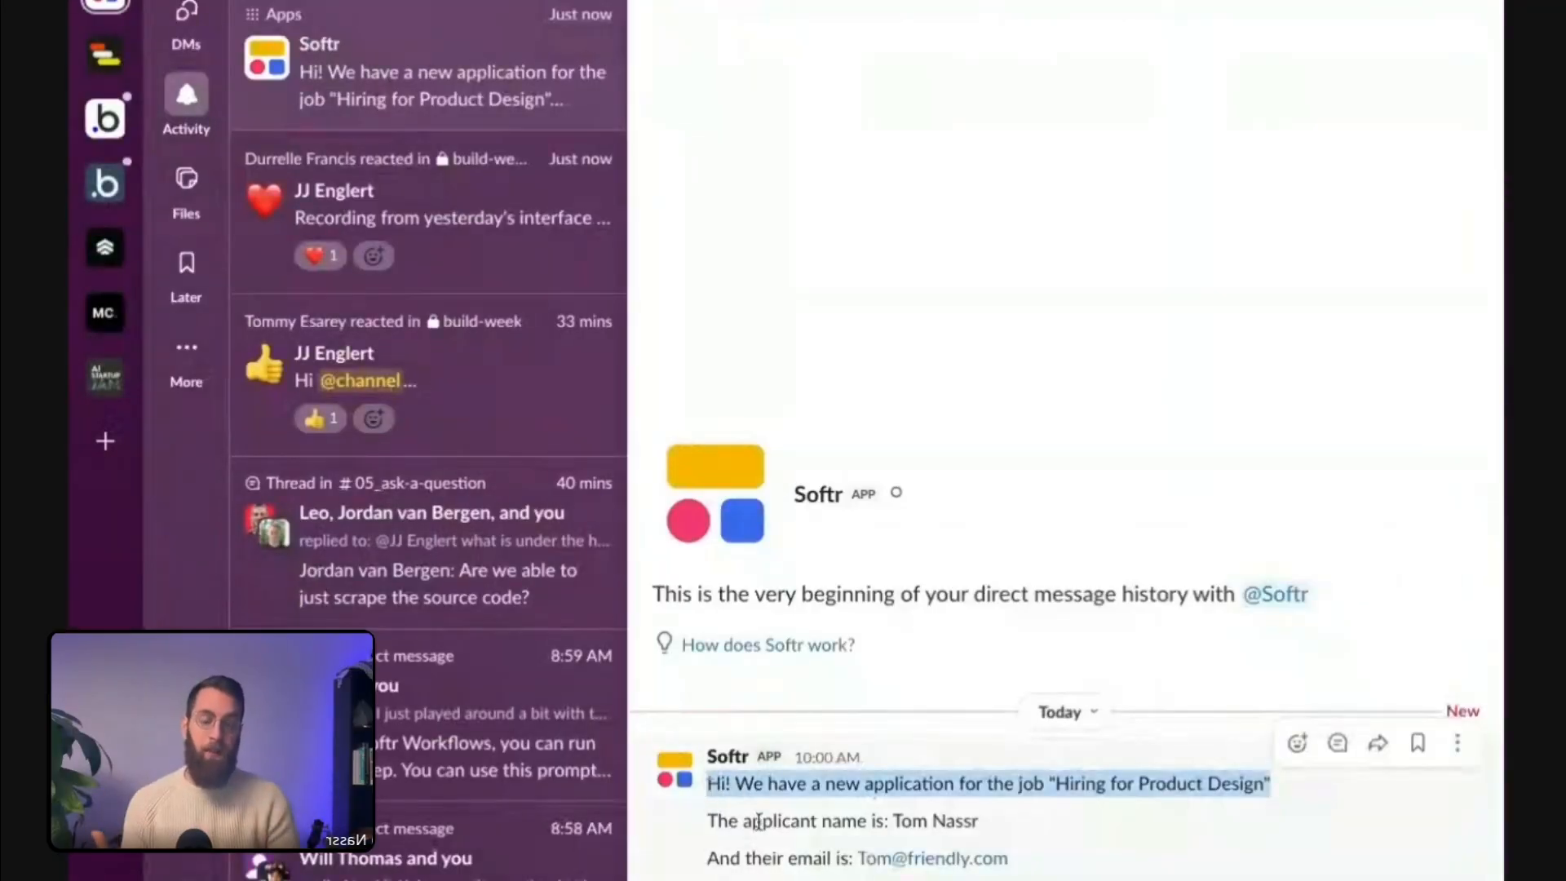
left_click(767, 867)
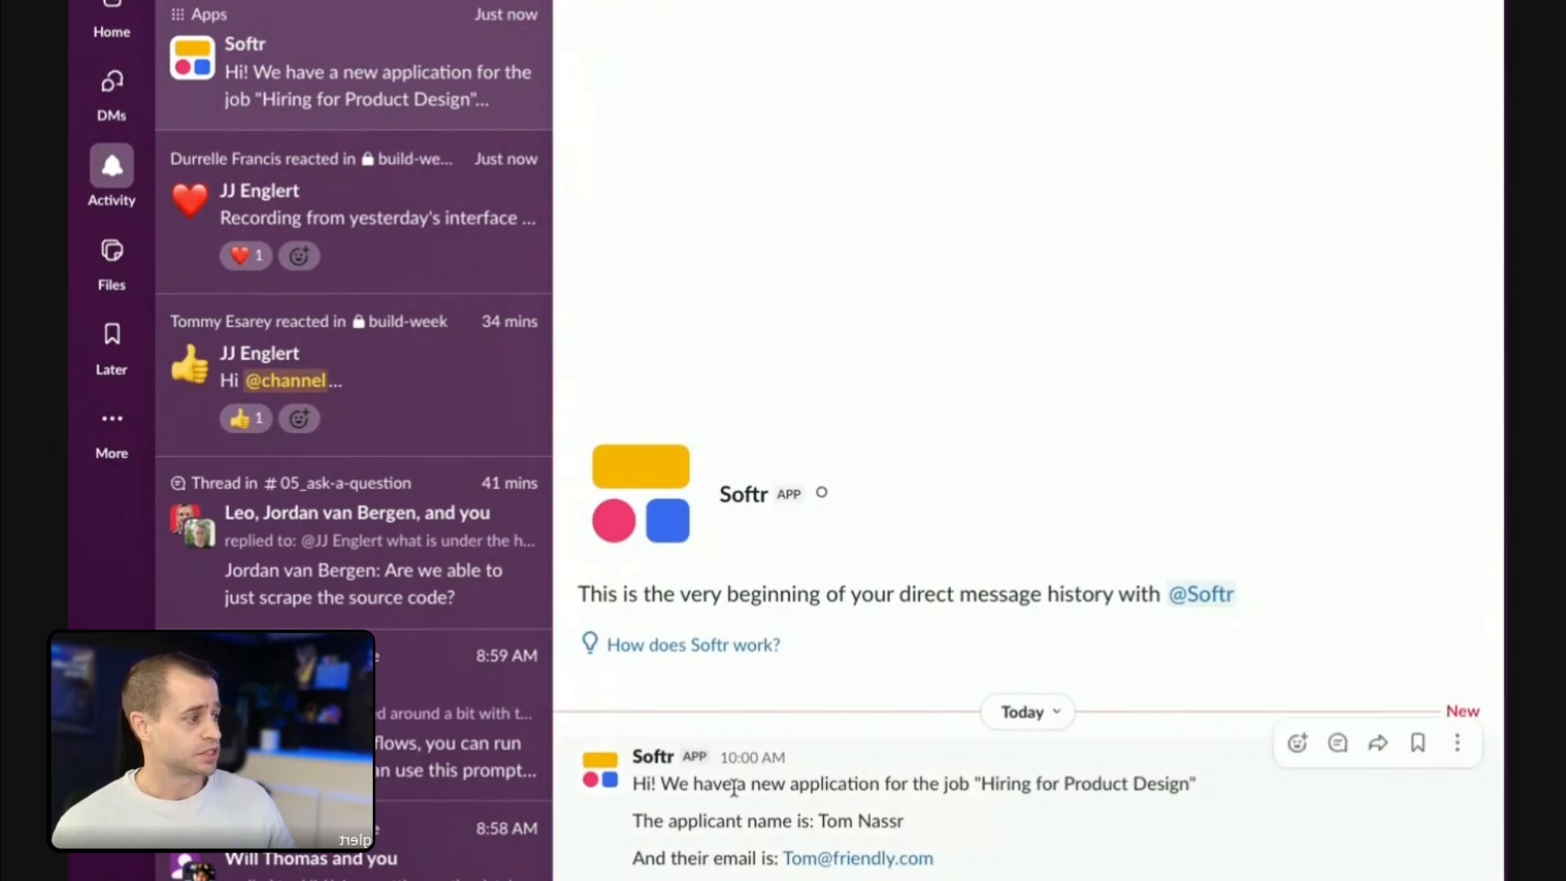
left_click_drag(770, 784, 1187, 789)
left_click_drag(940, 824, 826, 820)
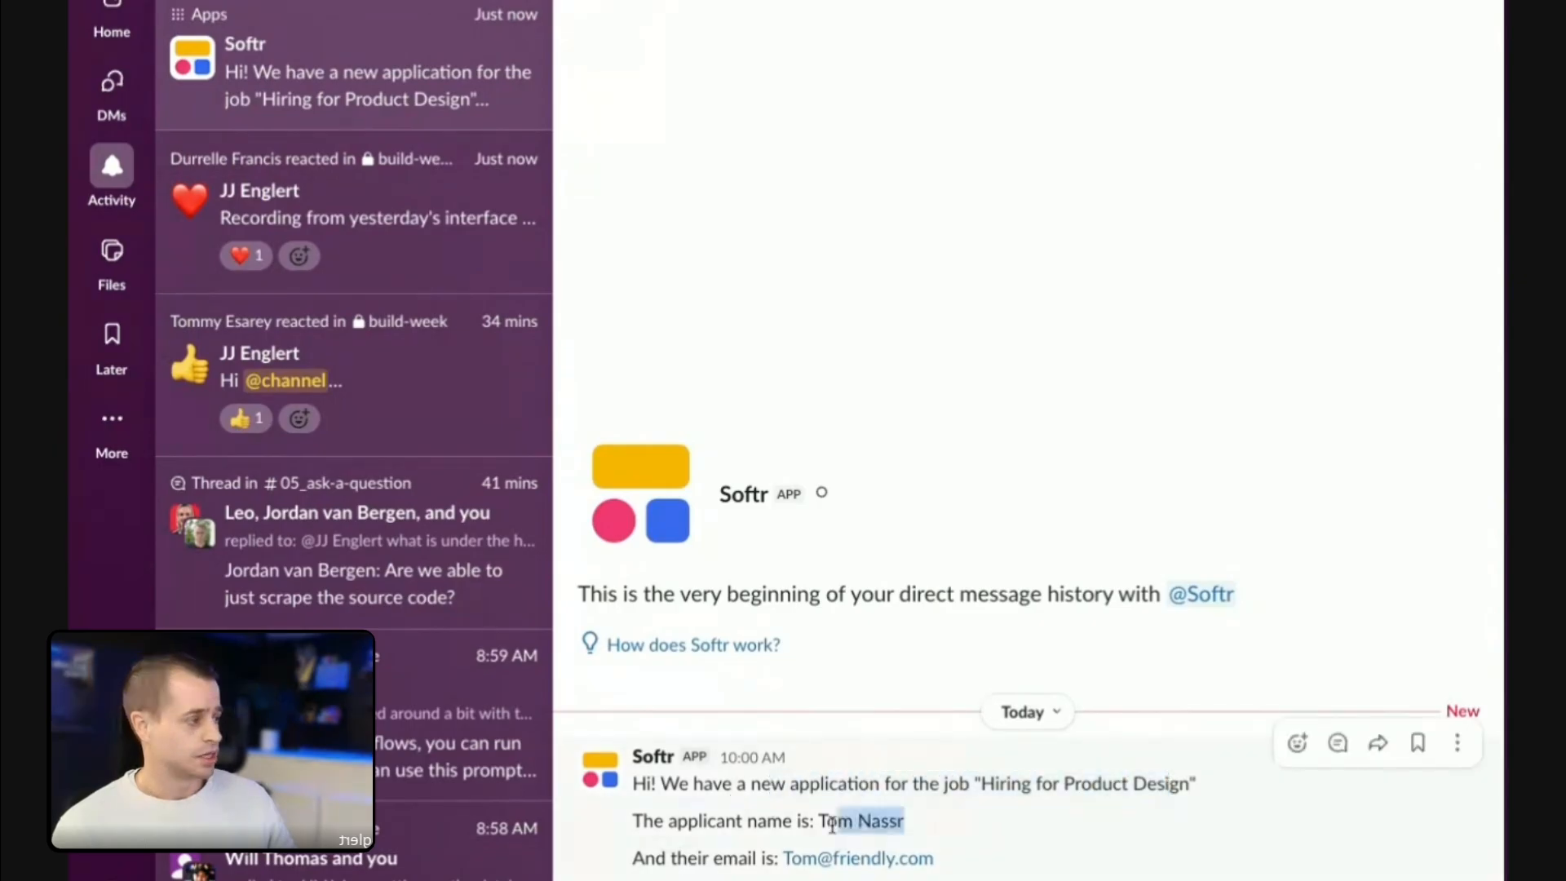
left_click(993, 869)
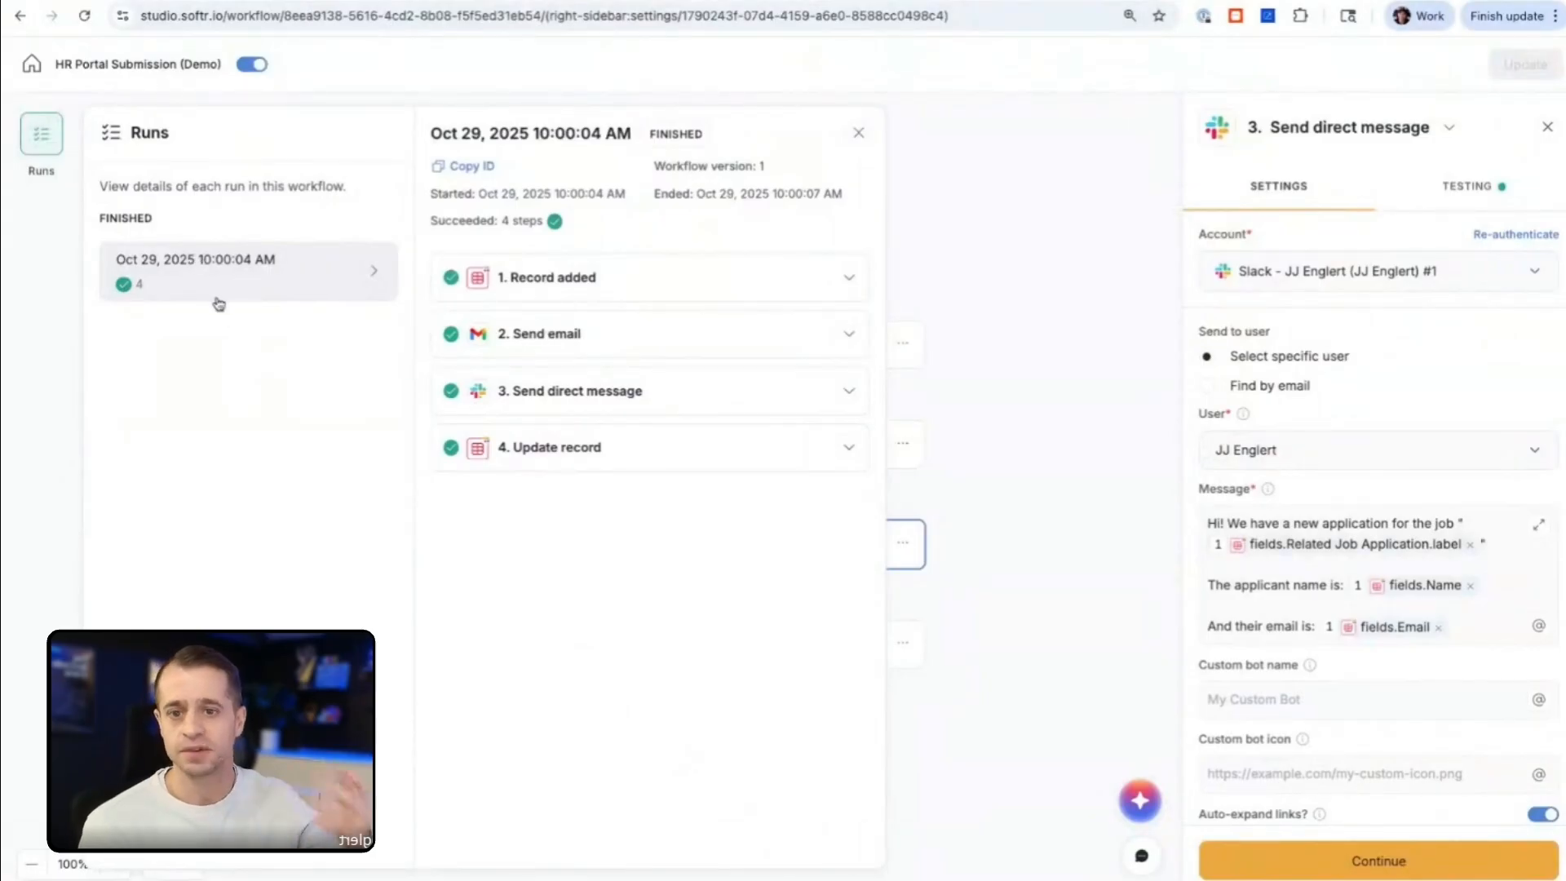
Step: Review the finished run's Record added details and succeeded steps in the workflow editor, and close the run details
left_click(547, 279)
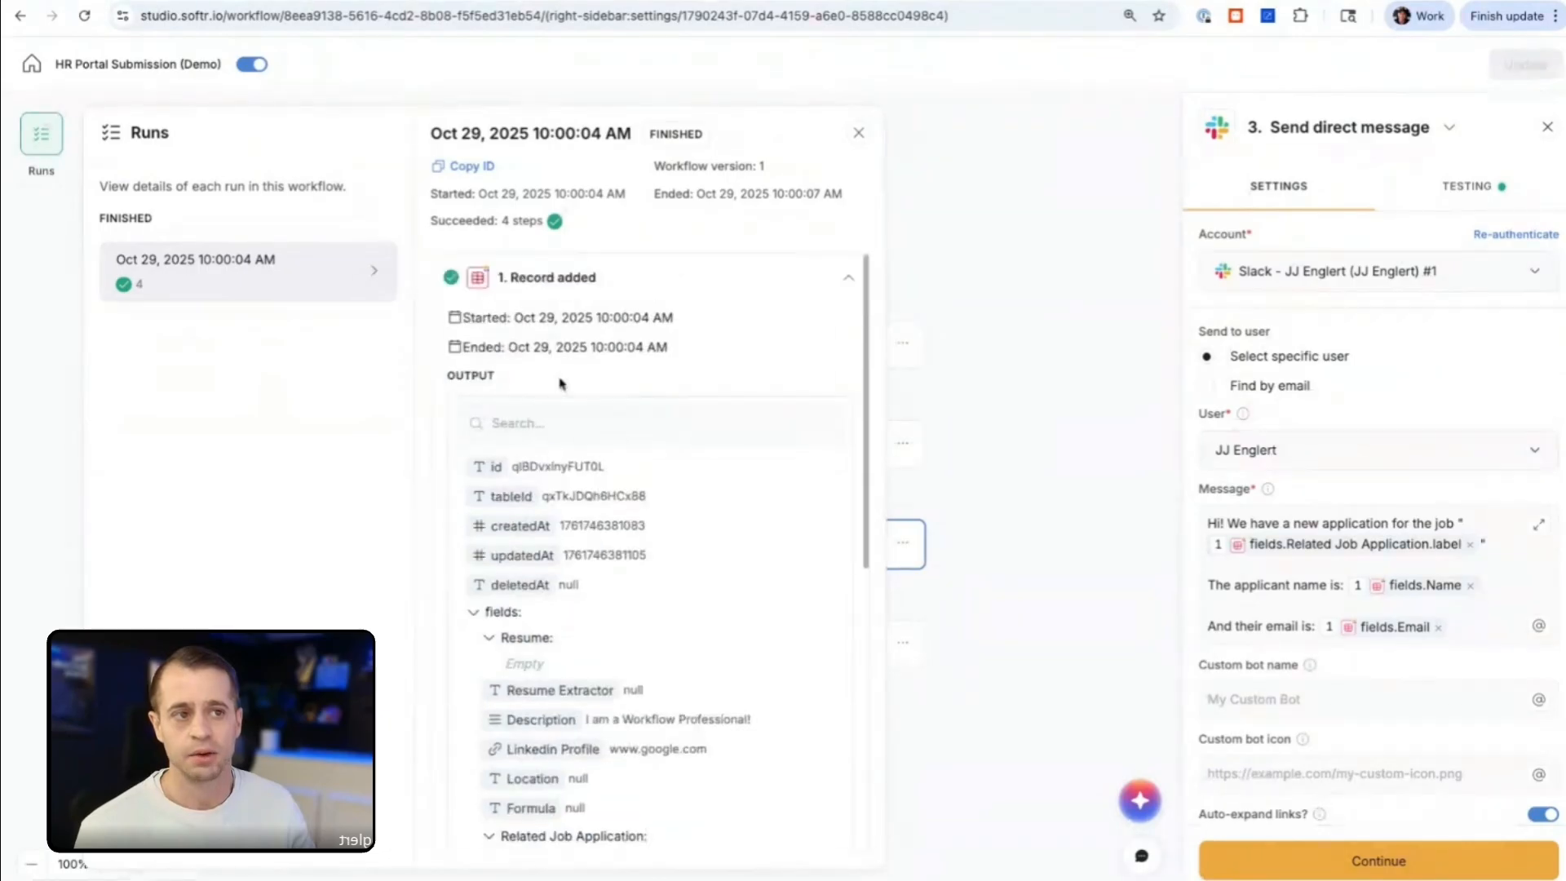
left_click(575, 287)
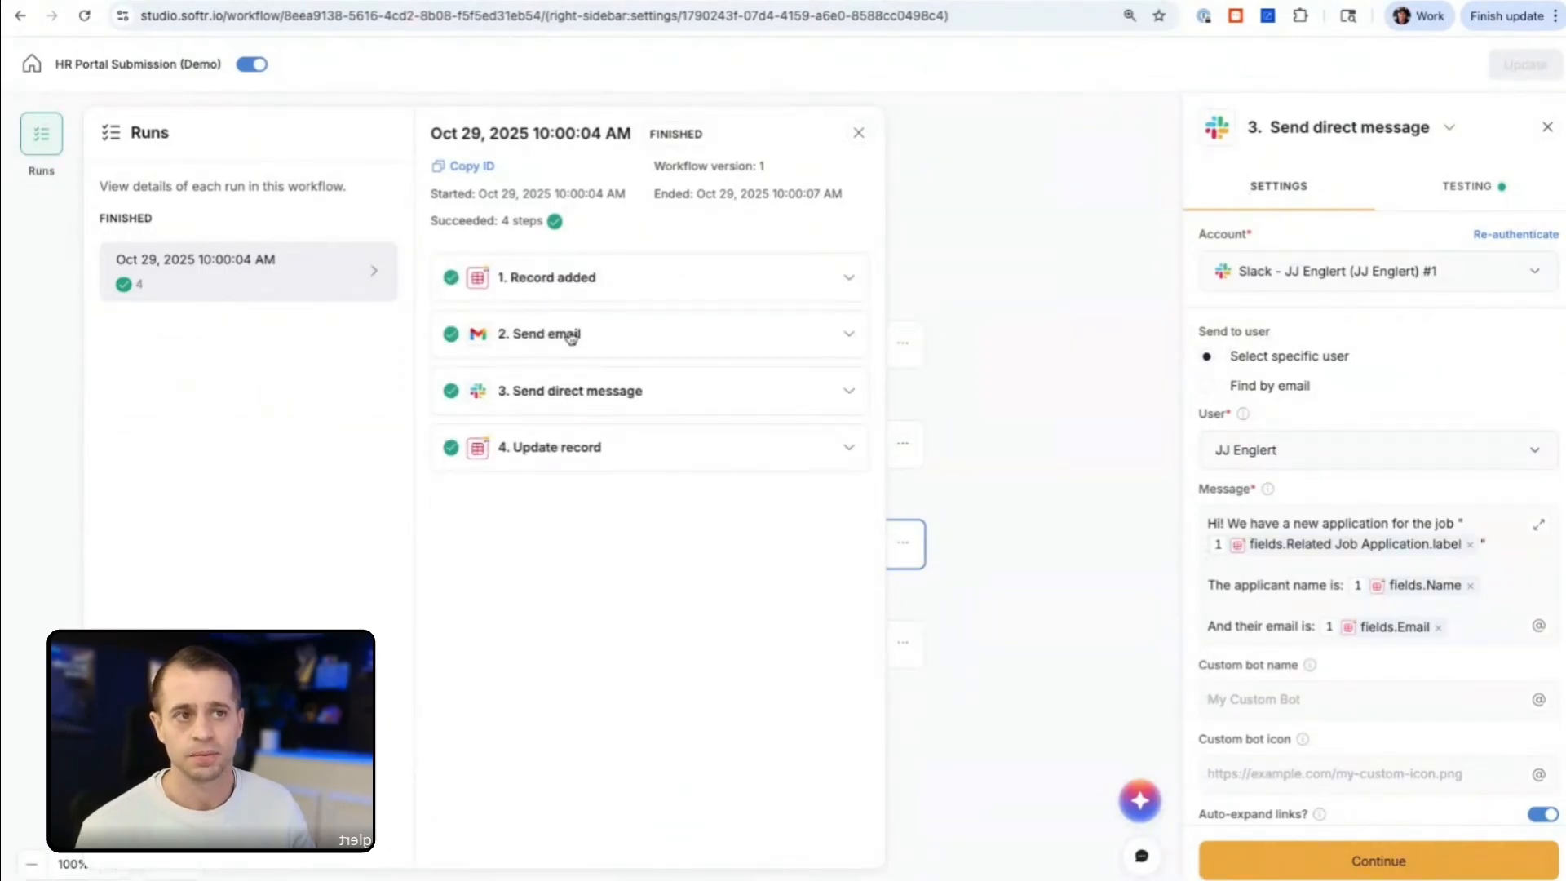
left_click_drag(547, 226, 495, 222)
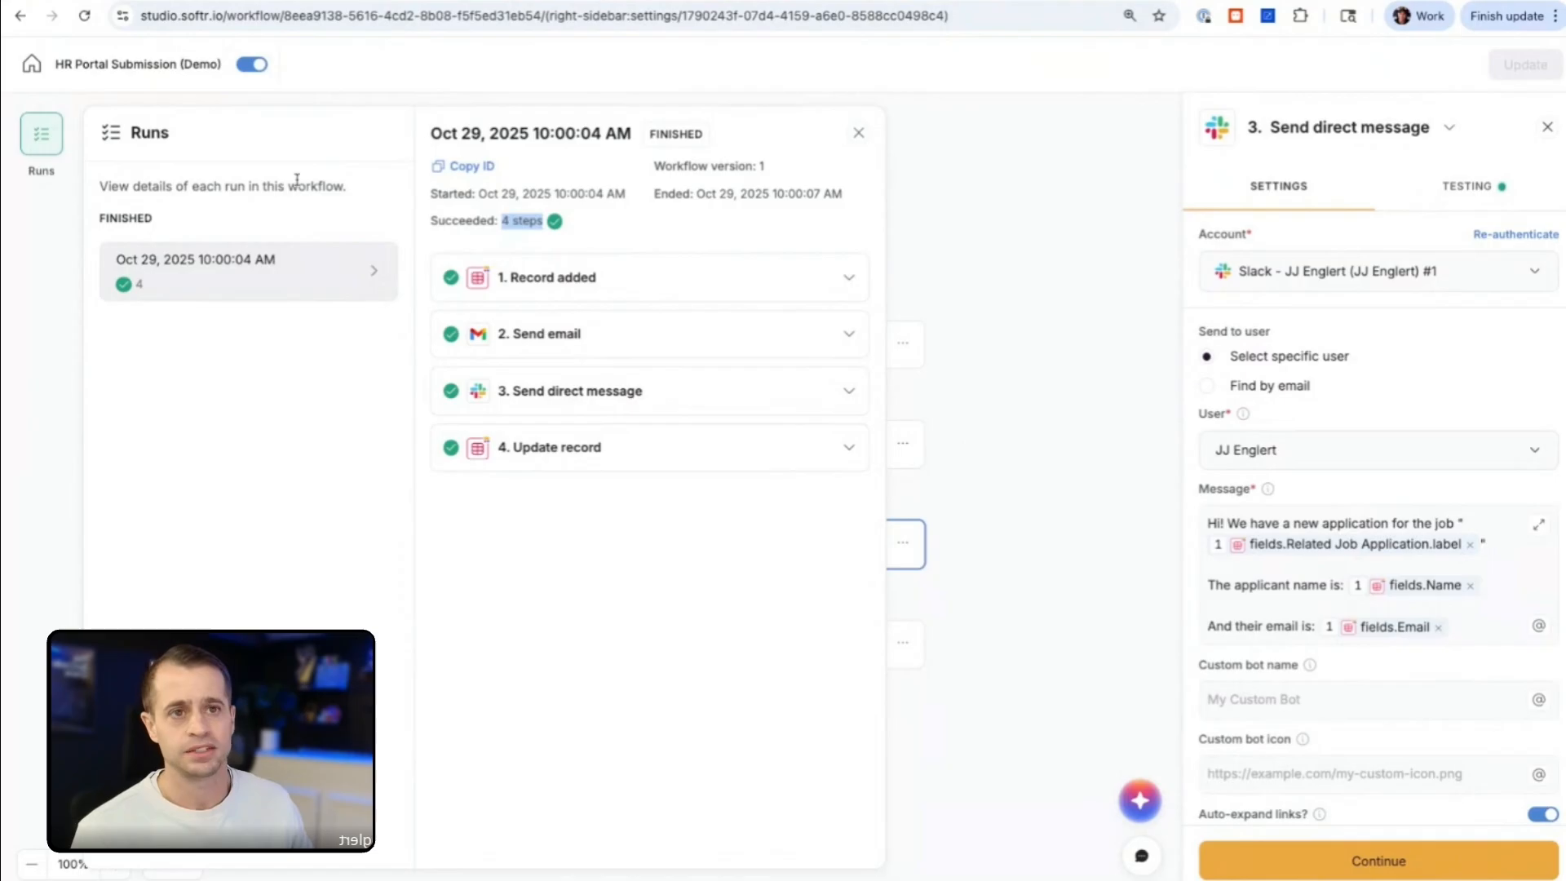
left_click(858, 132)
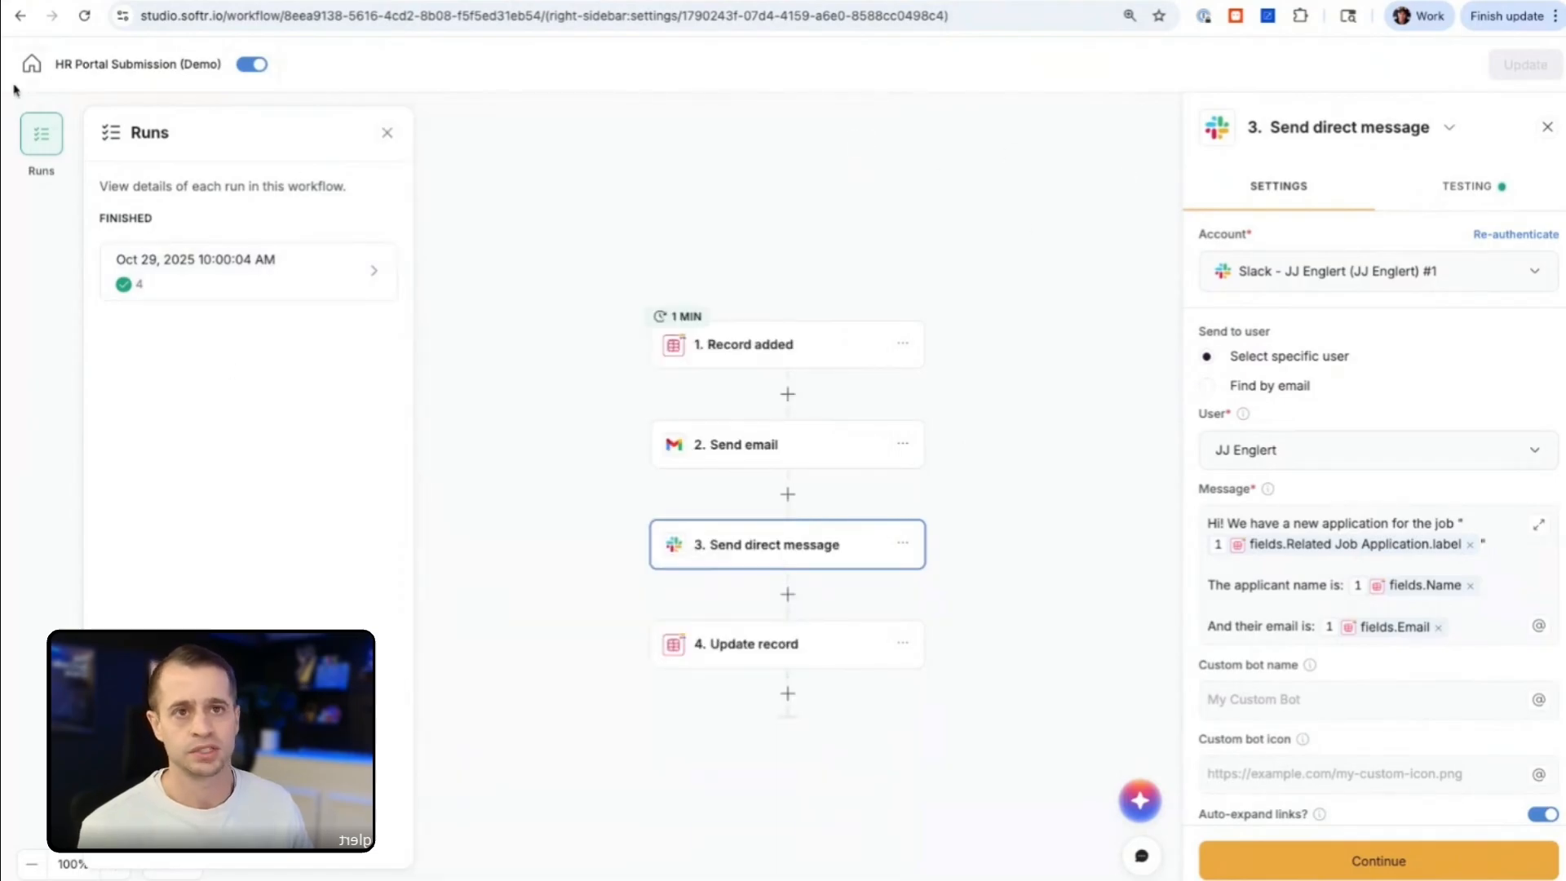
Step: Return to the workflow dashboard and create a new workflow with the Softr Databases trigger Record added
left_click(31, 65)
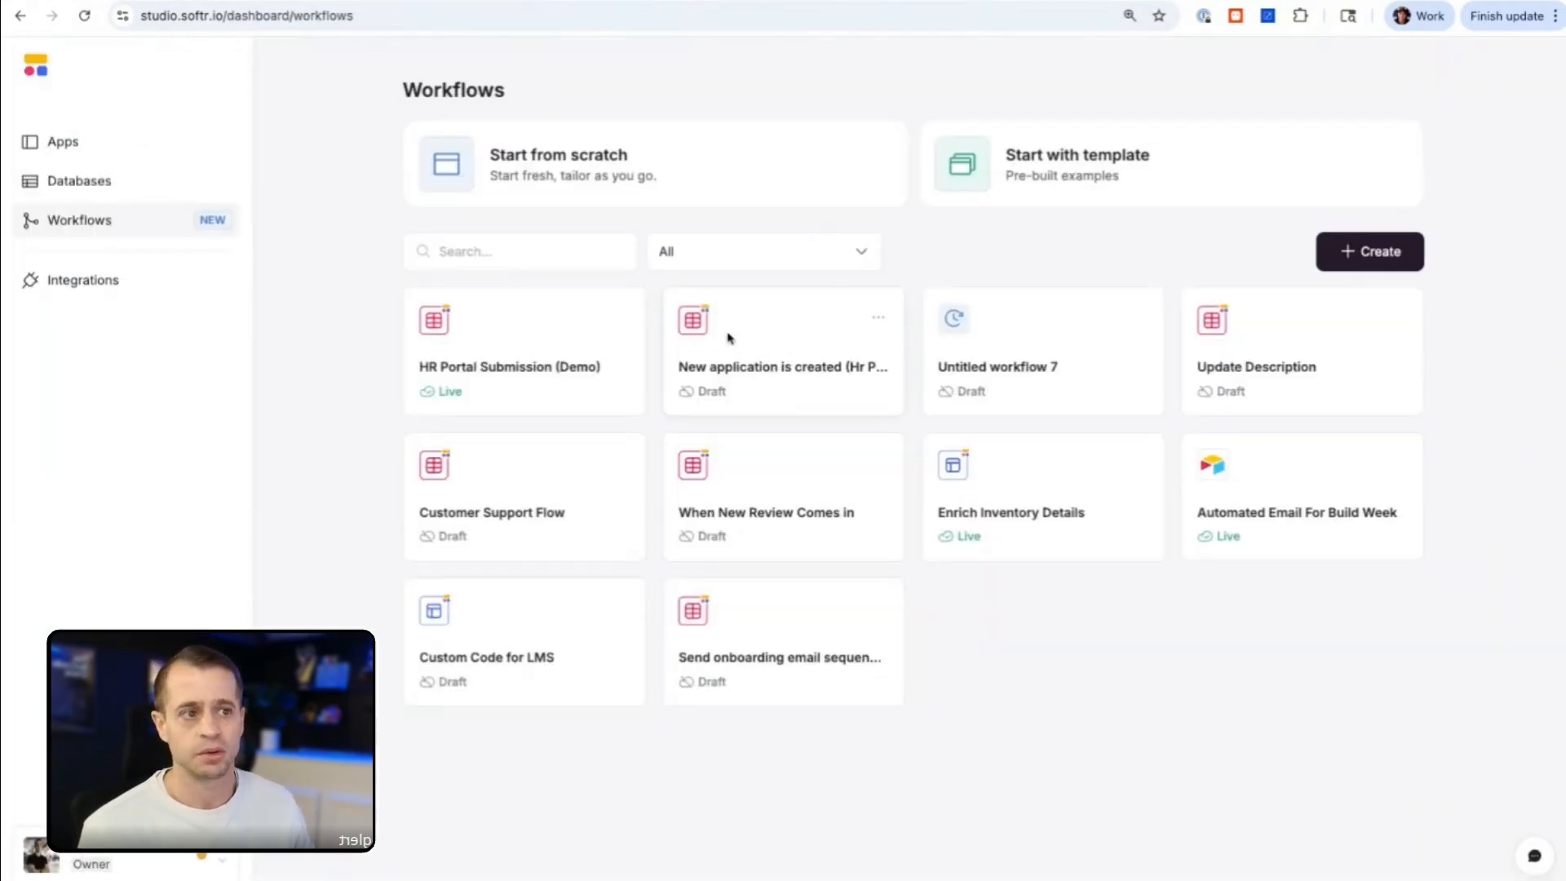
left_click(1386, 253)
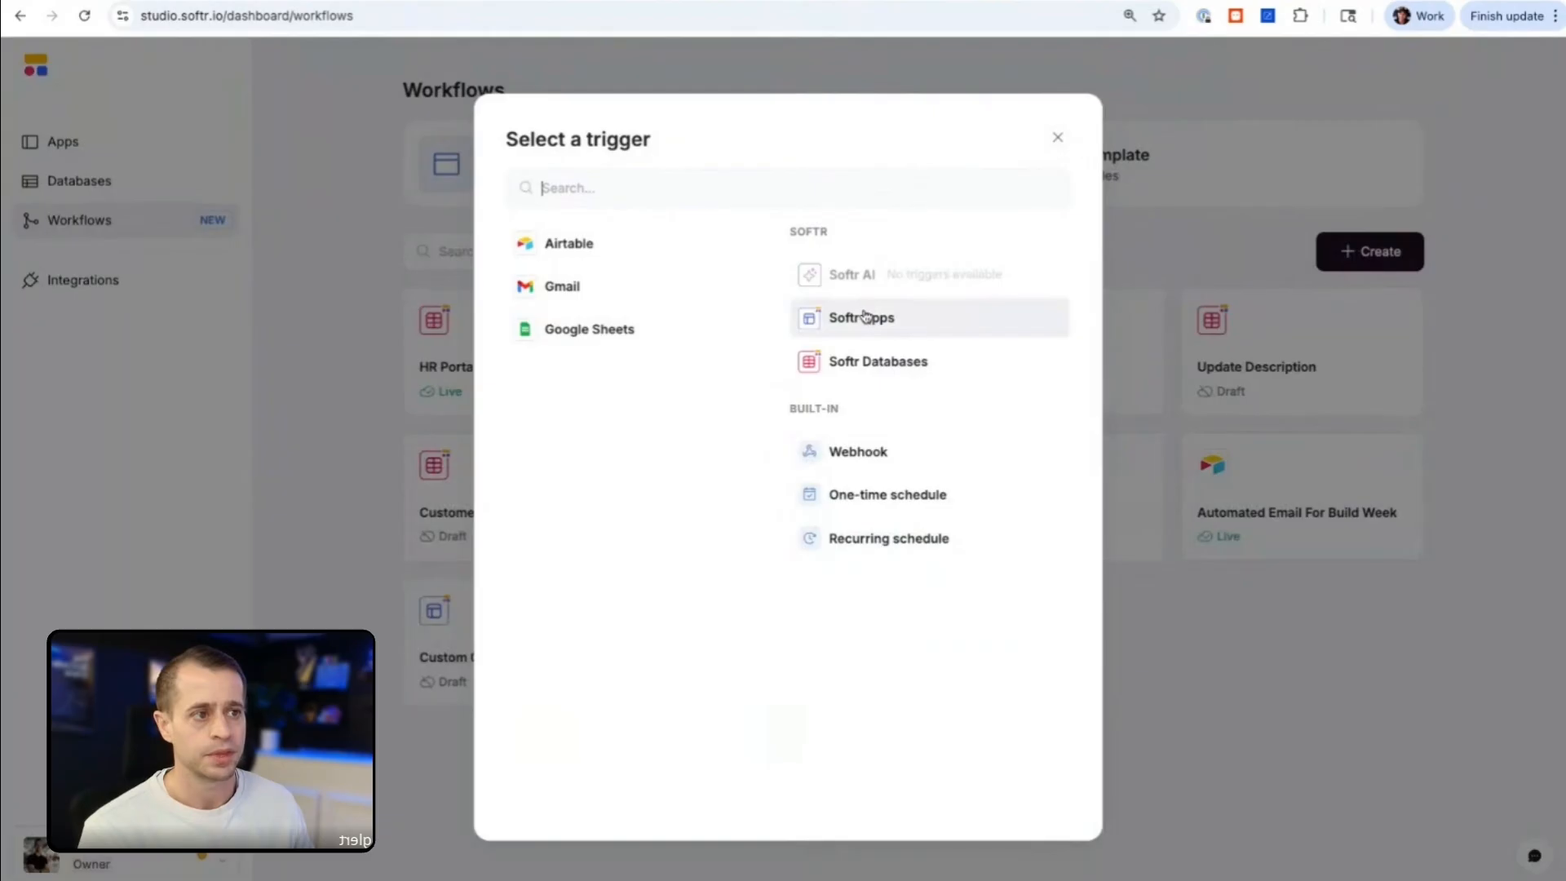
left_click(928, 364)
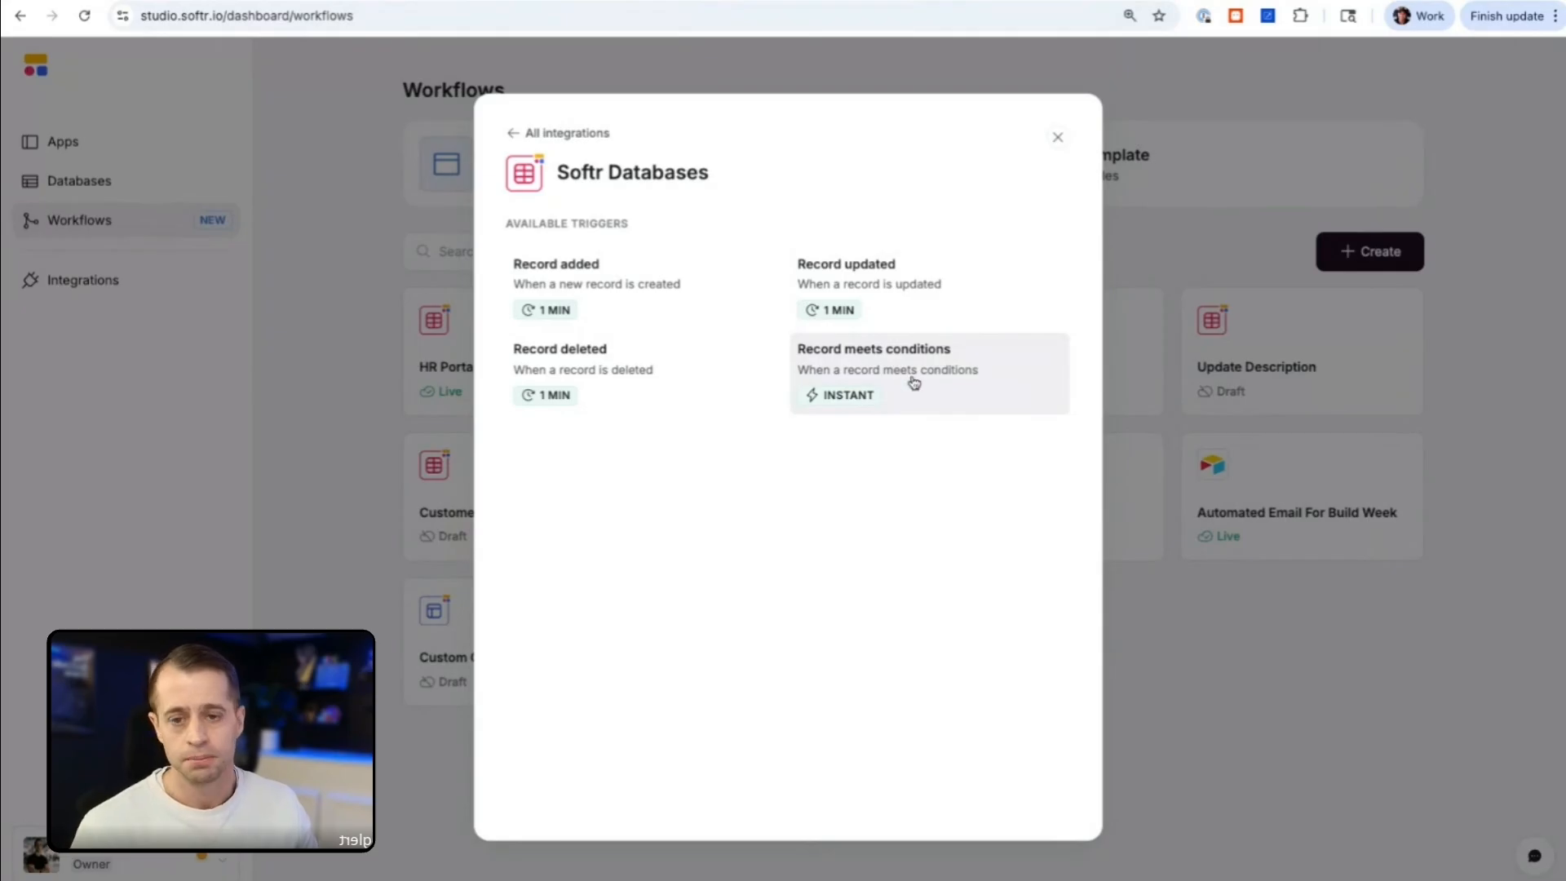
left_click(621, 291)
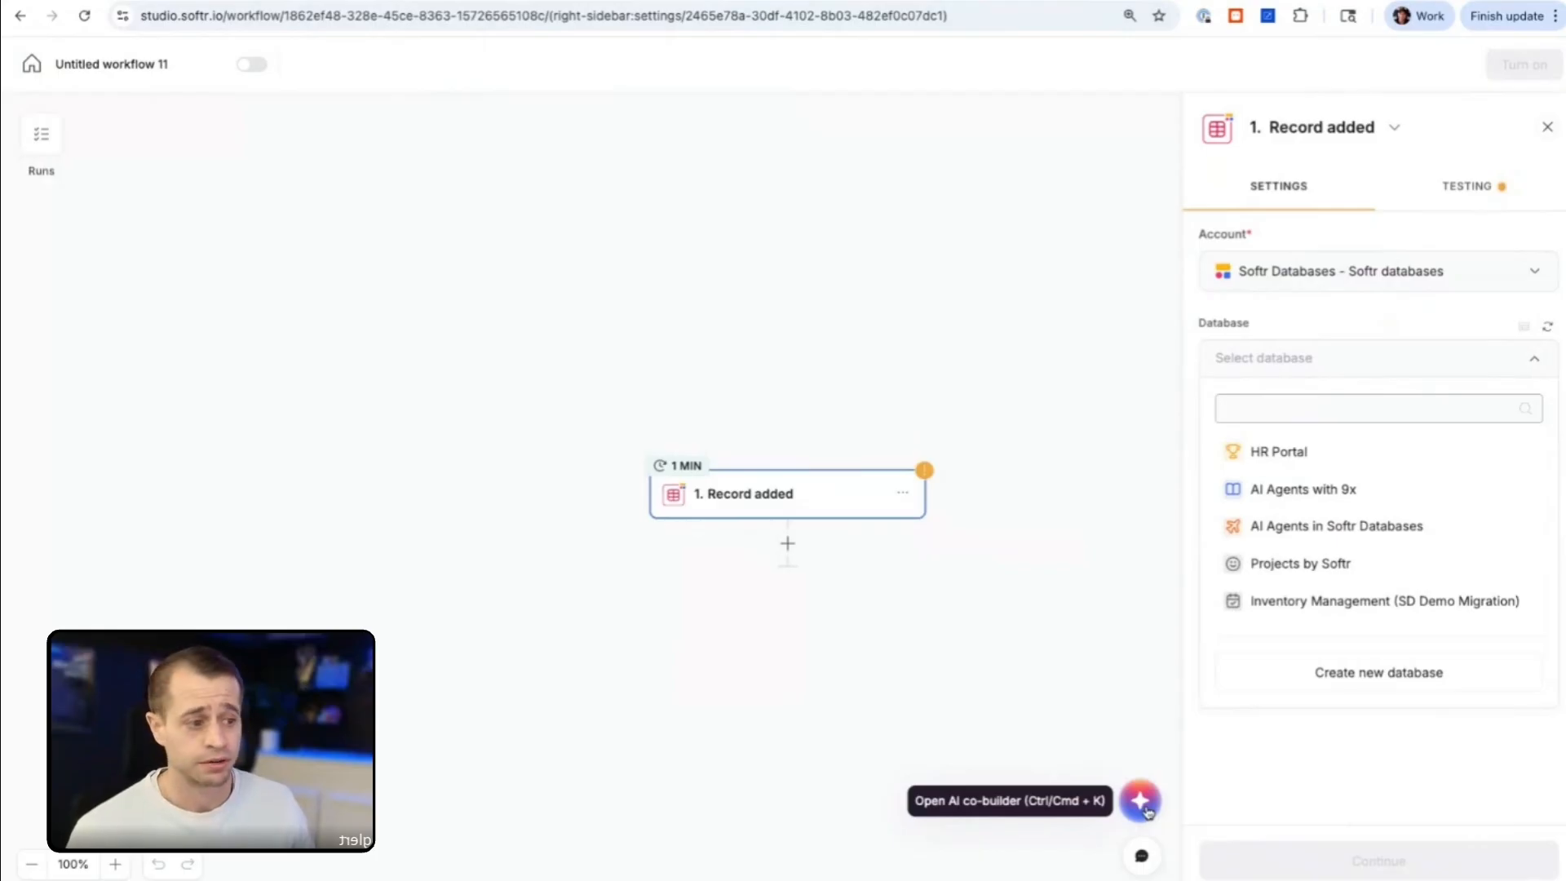
Step: Ask the AI co-builder to create an automation that, when a new record is added, sends a Gmail email, sends a Slack message and updates the record
left_click(1141, 800)
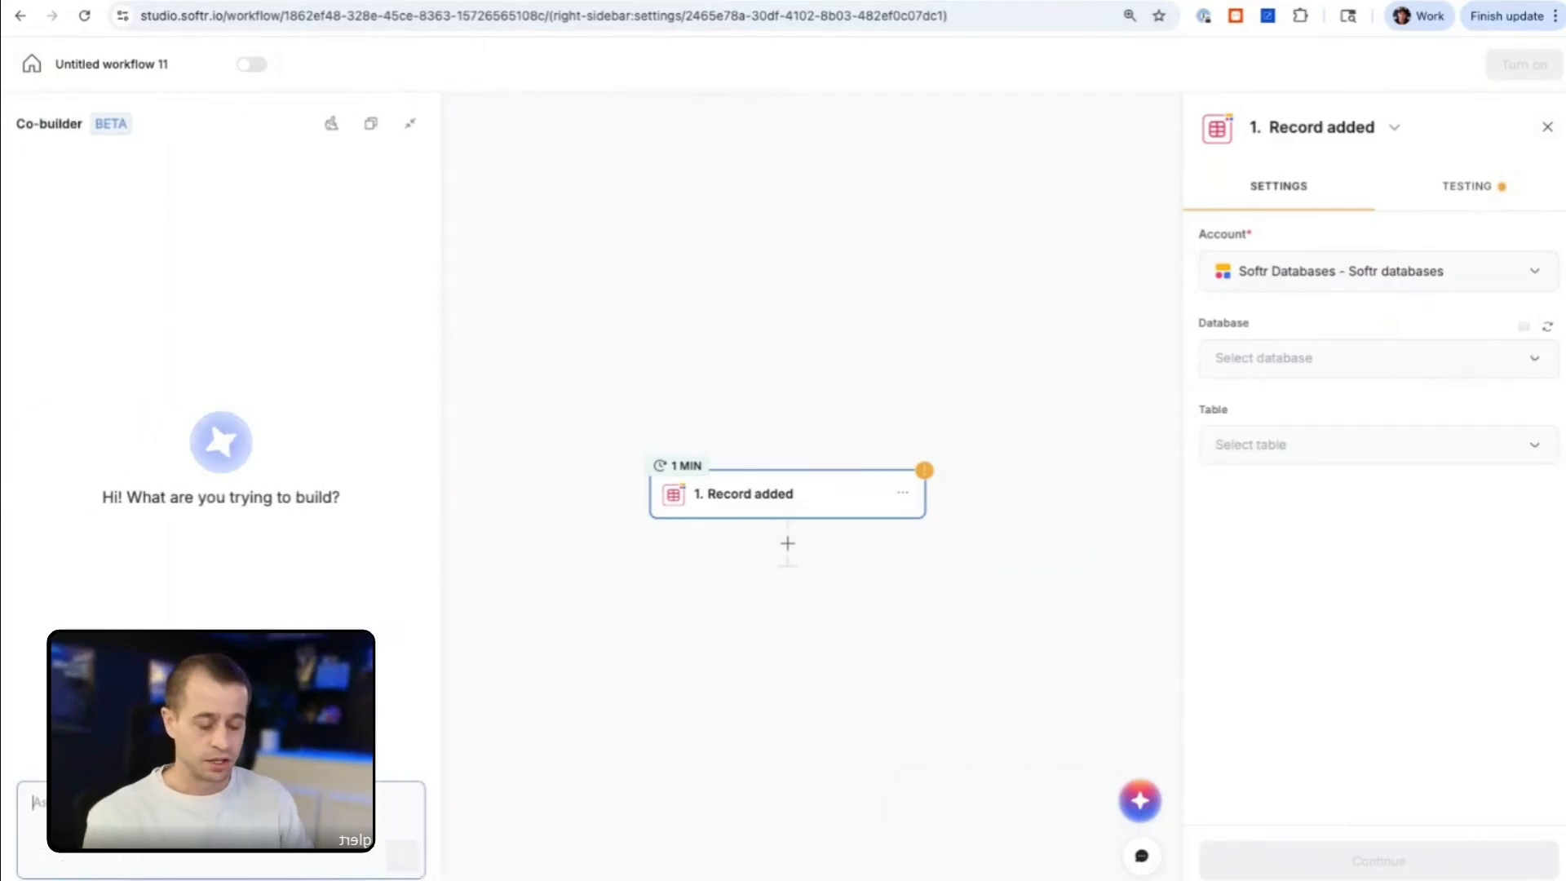
type("Cr")
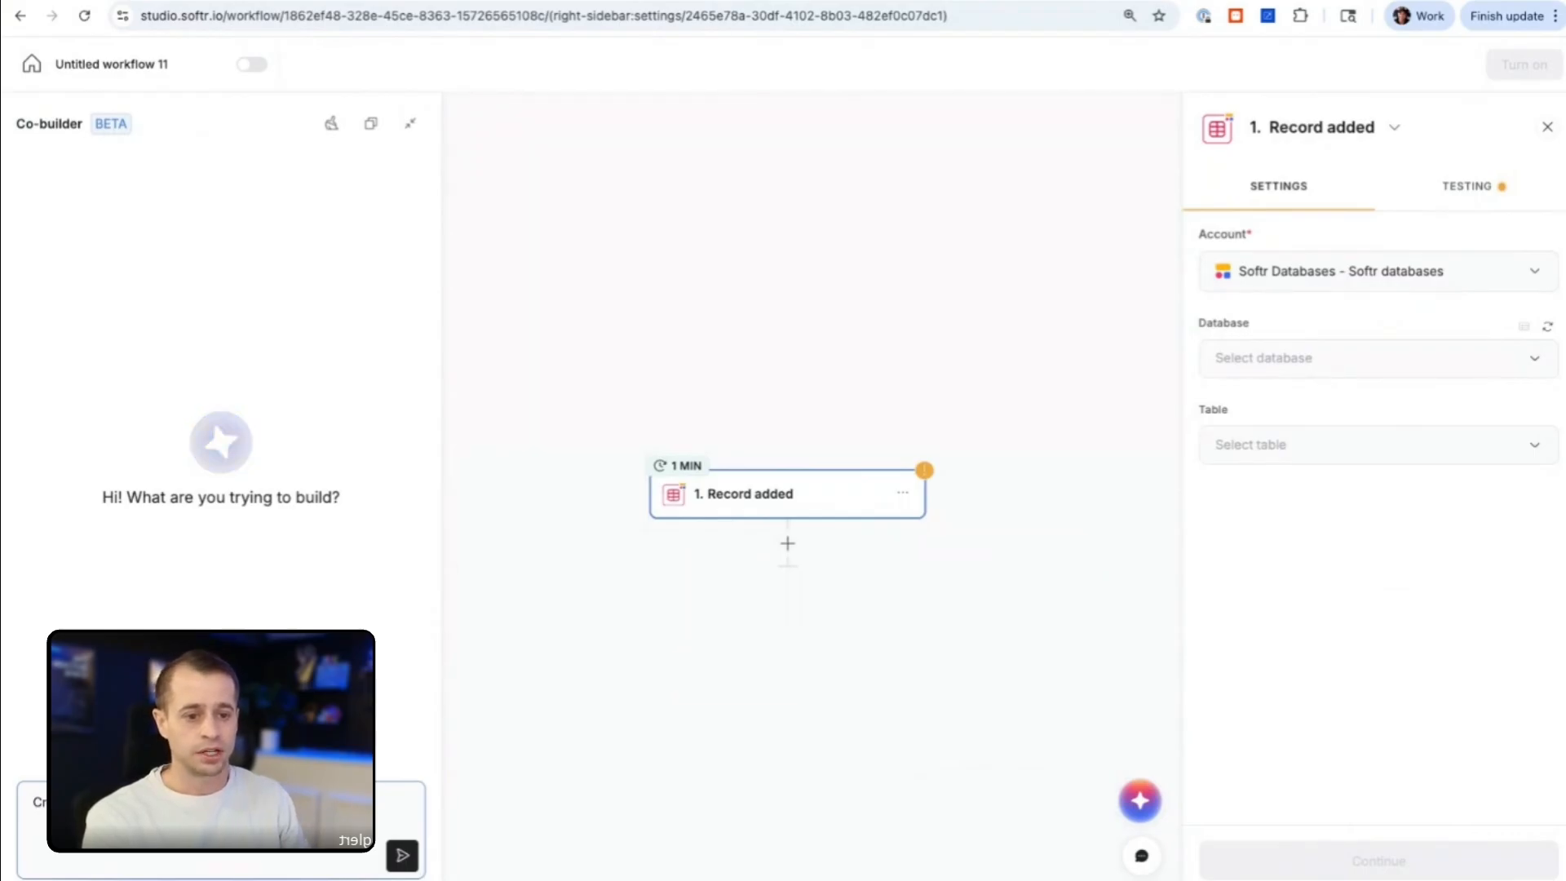
type("d, we se")
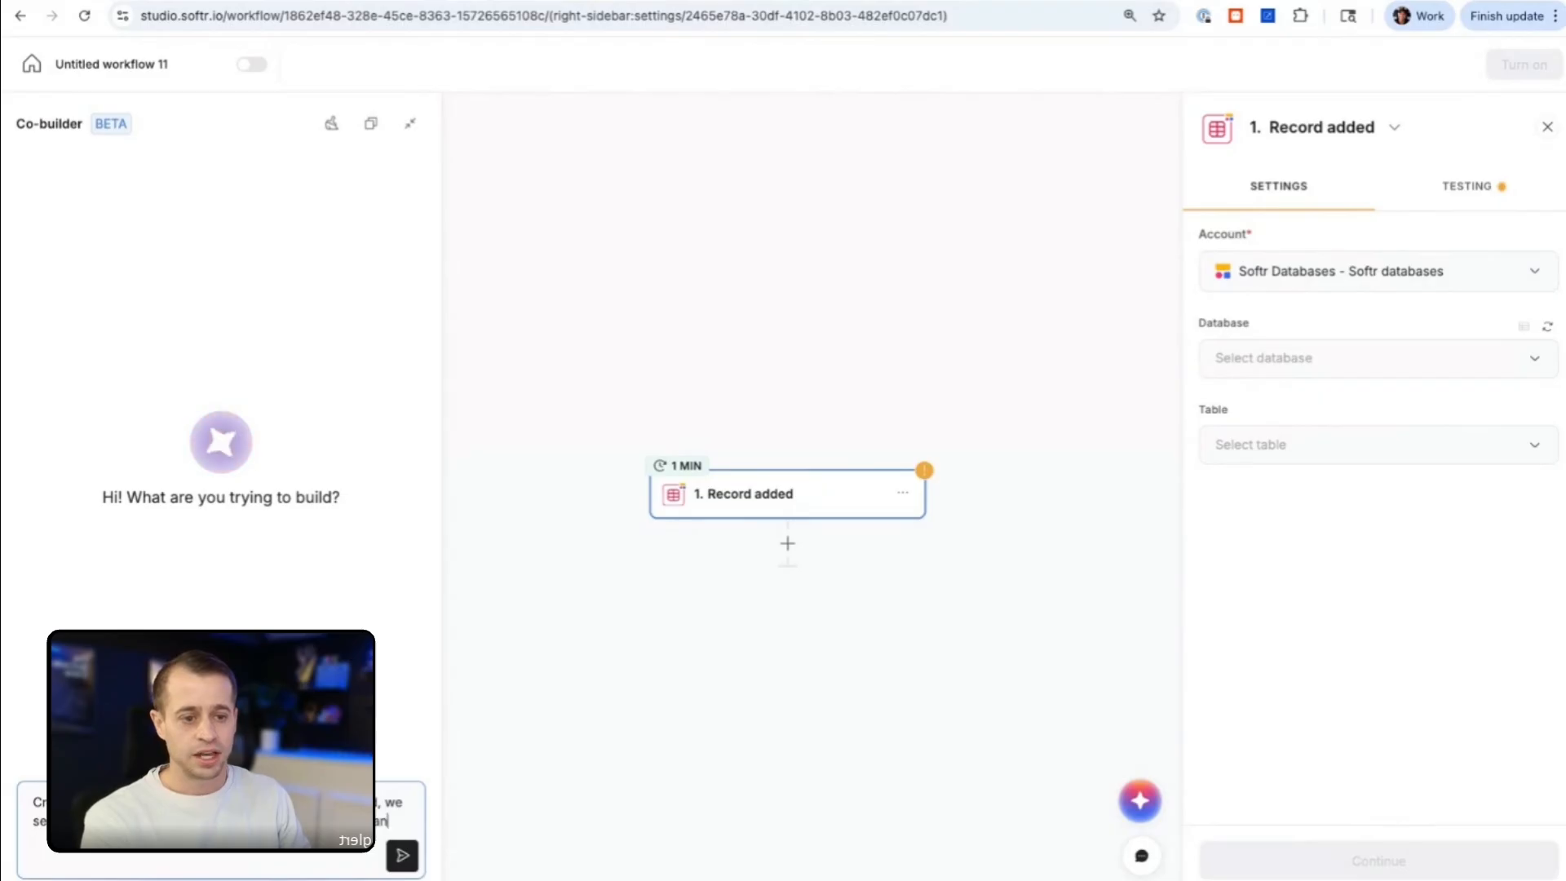
type("d the")
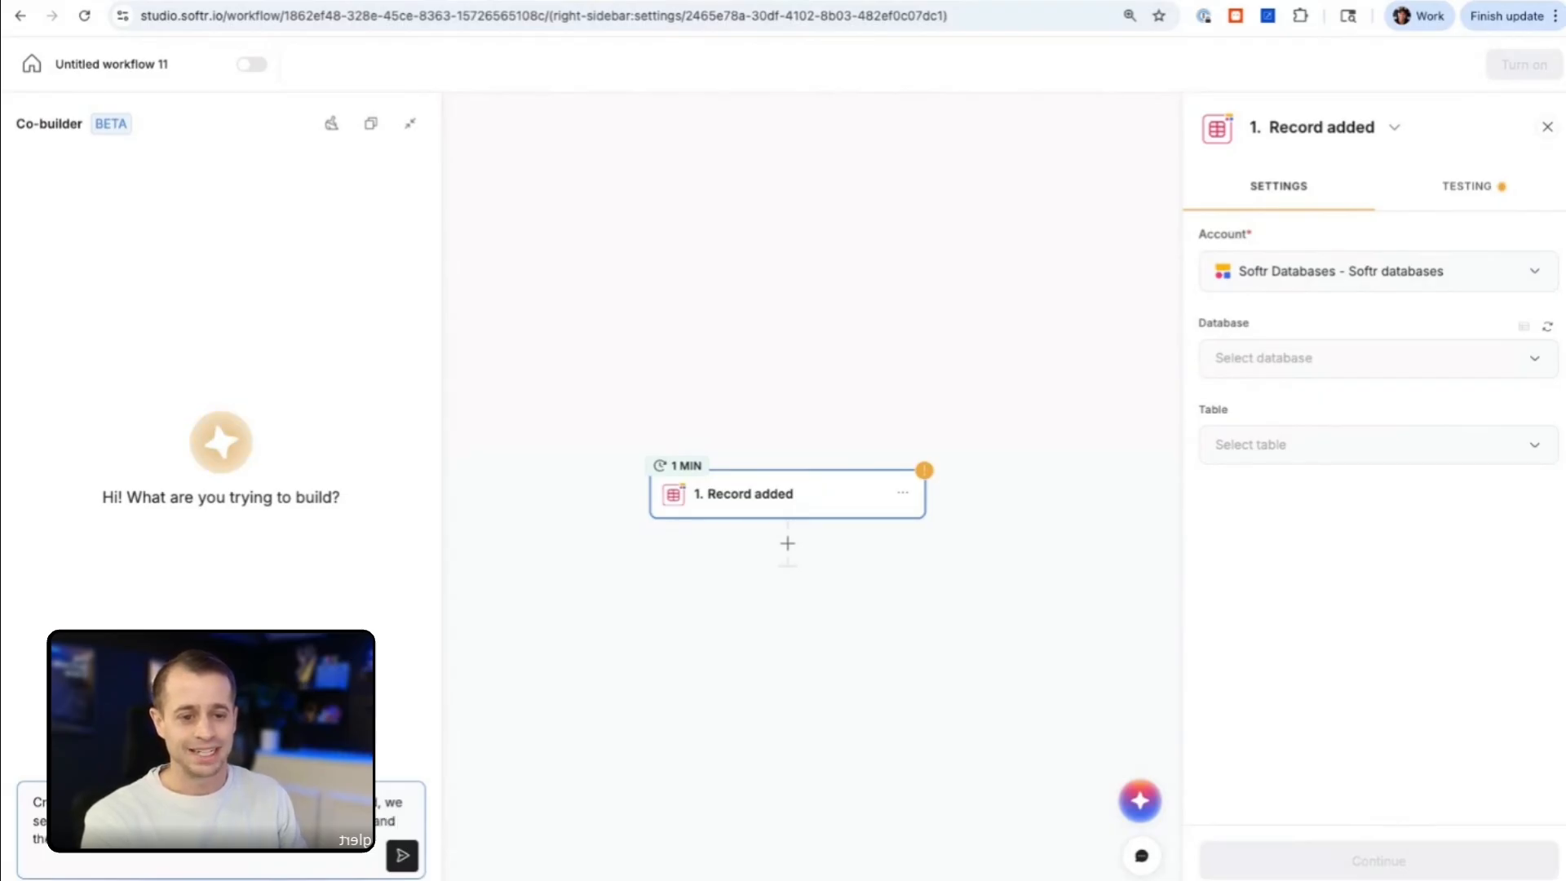
left_click(401, 856)
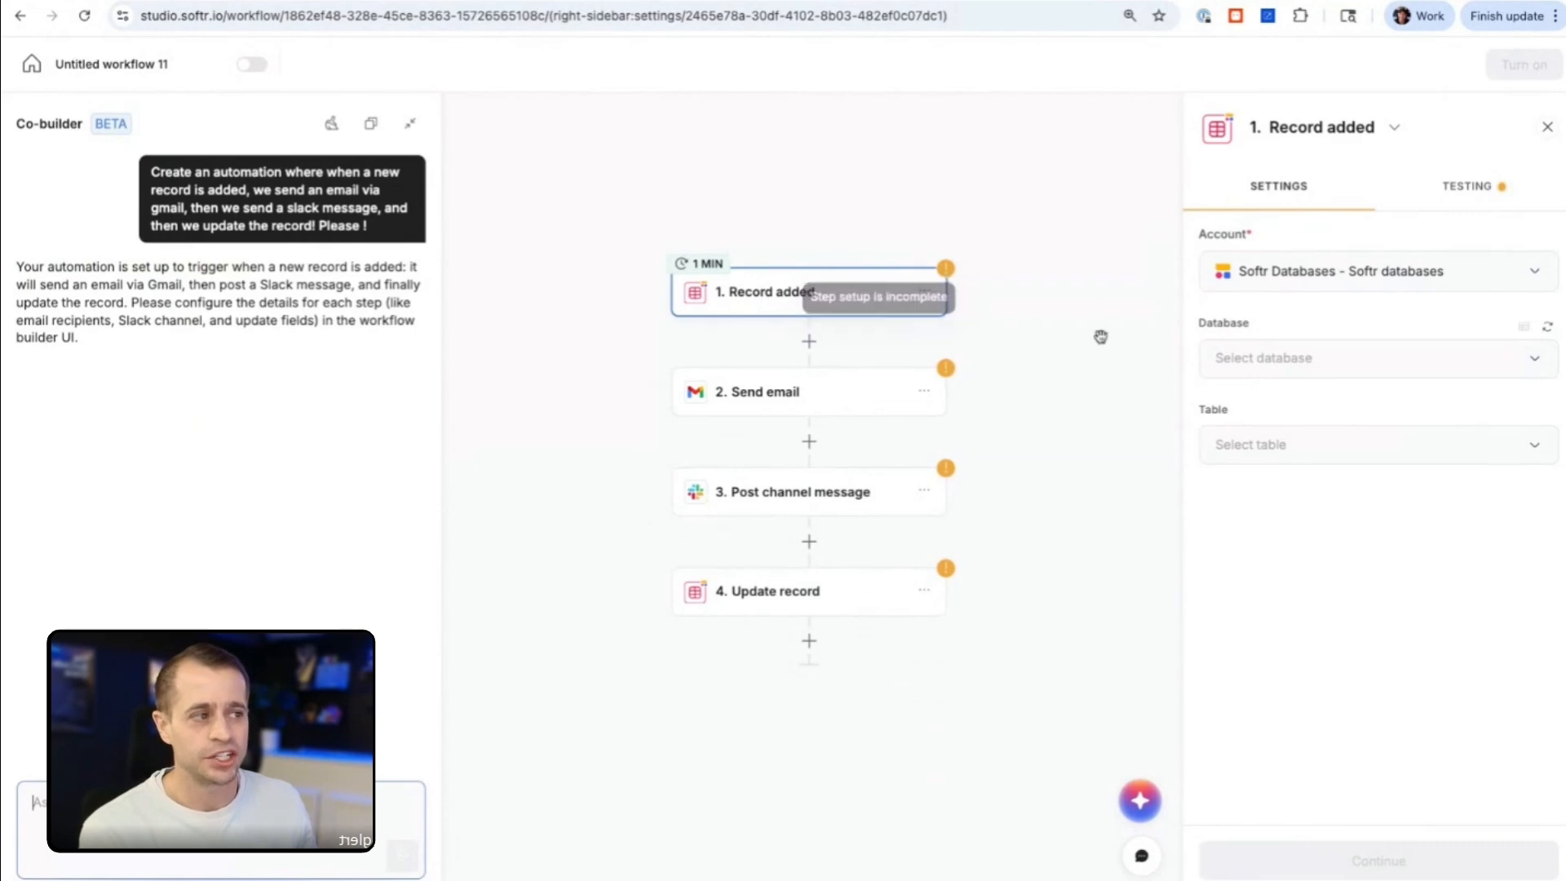
Step: Inspect the settings of the generated Send email, Post channel message and Update record steps
left_click(887, 403)
left_click(849, 492)
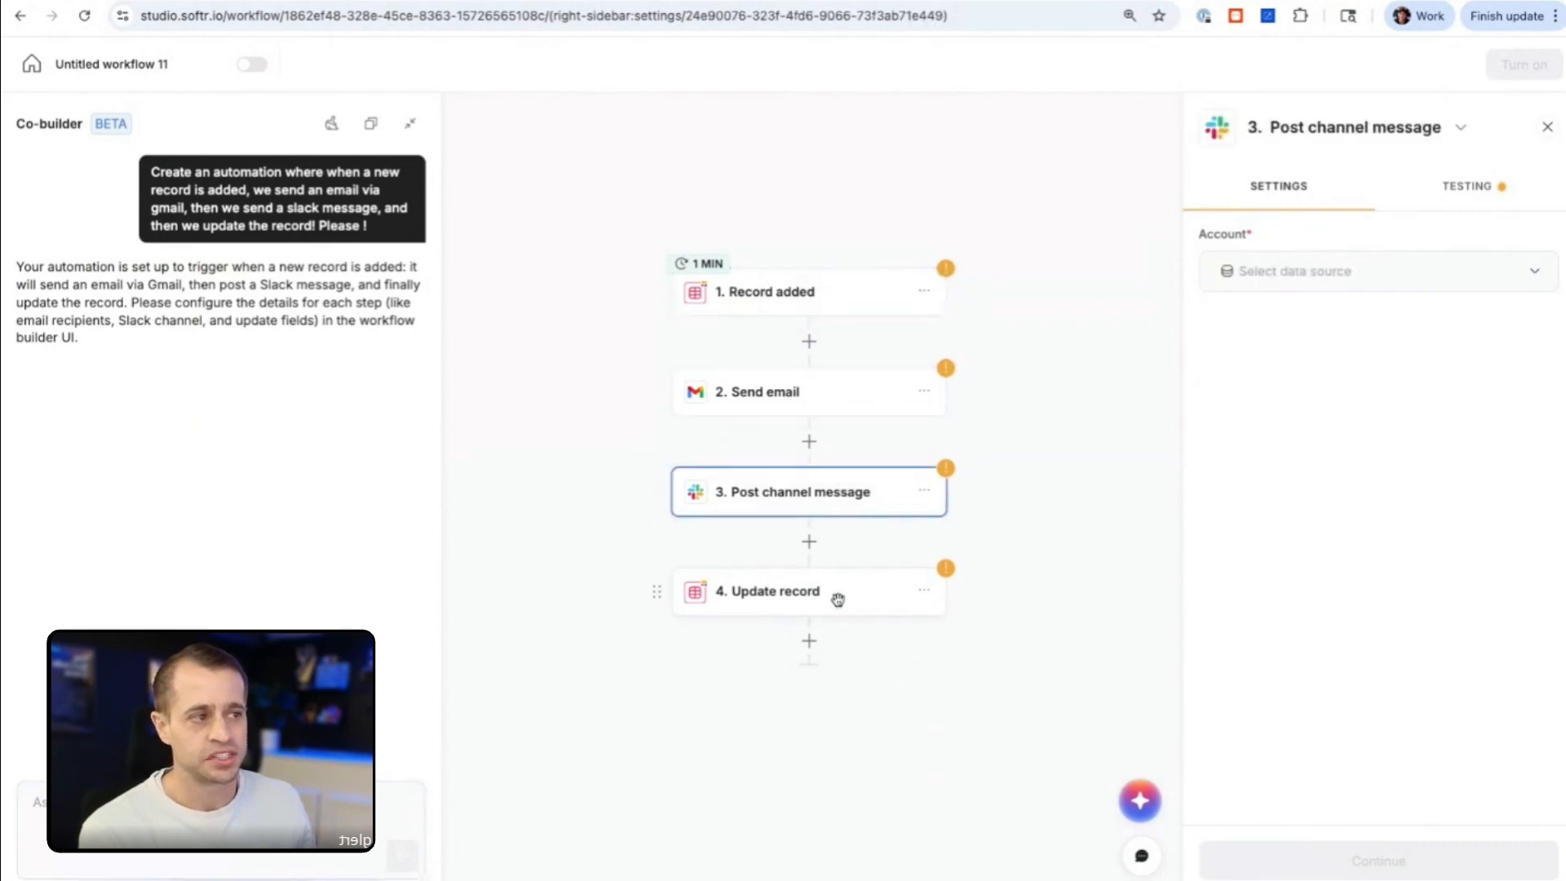
left_click(838, 599)
scroll(837, 600, "up", 1)
left_click(585, 622)
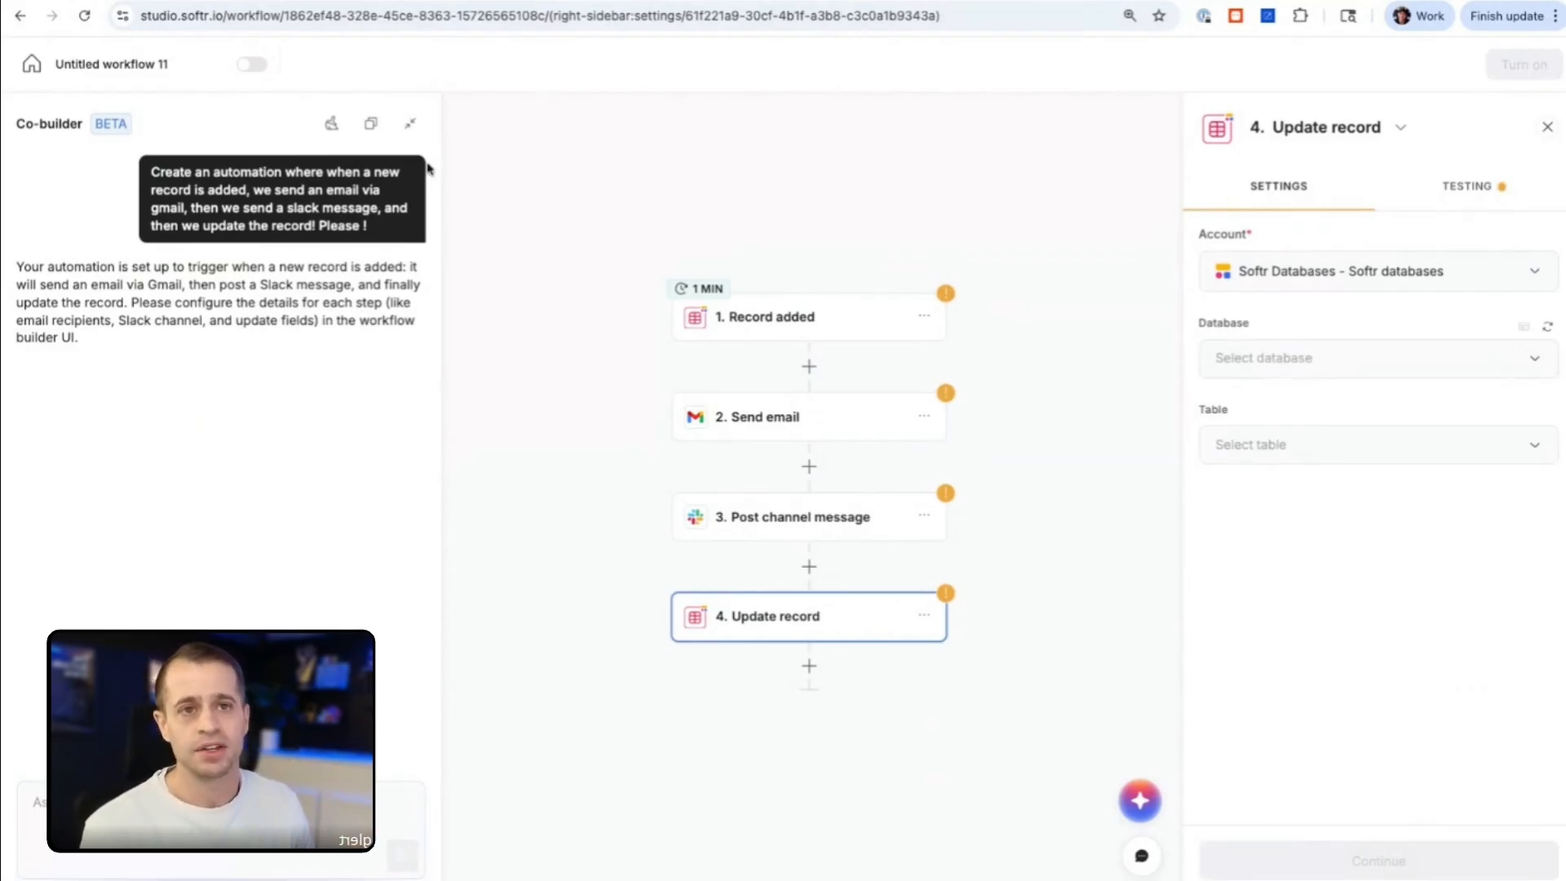
Step: Rename the workflow as "New record AI Demo"
left_click(98, 64)
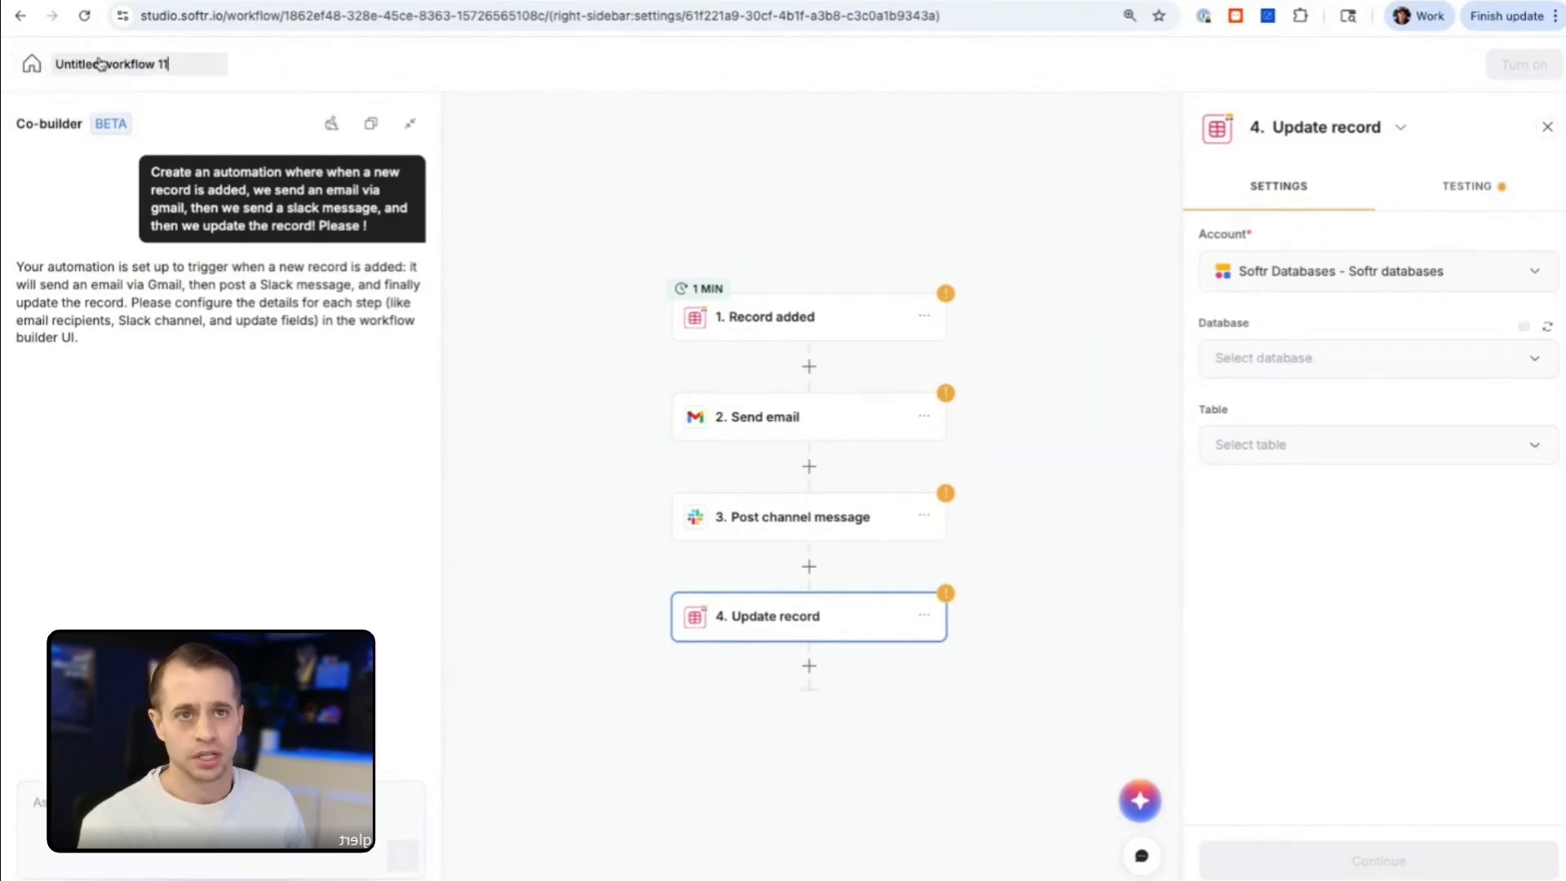
key("ctrl+a")
type("New record")
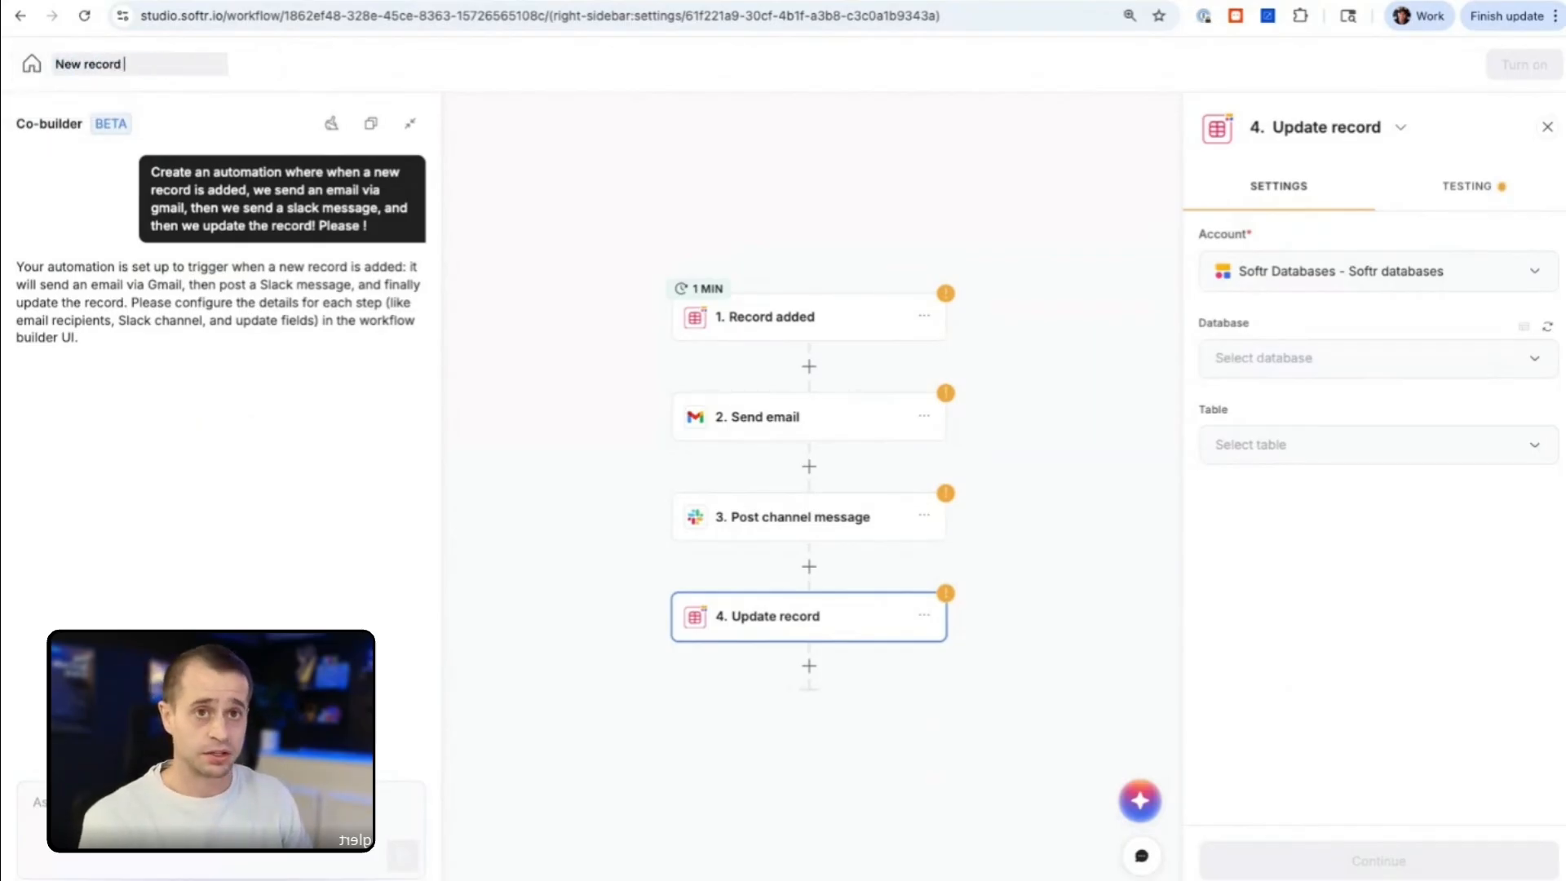
type(" AI Demo")
key("Return")
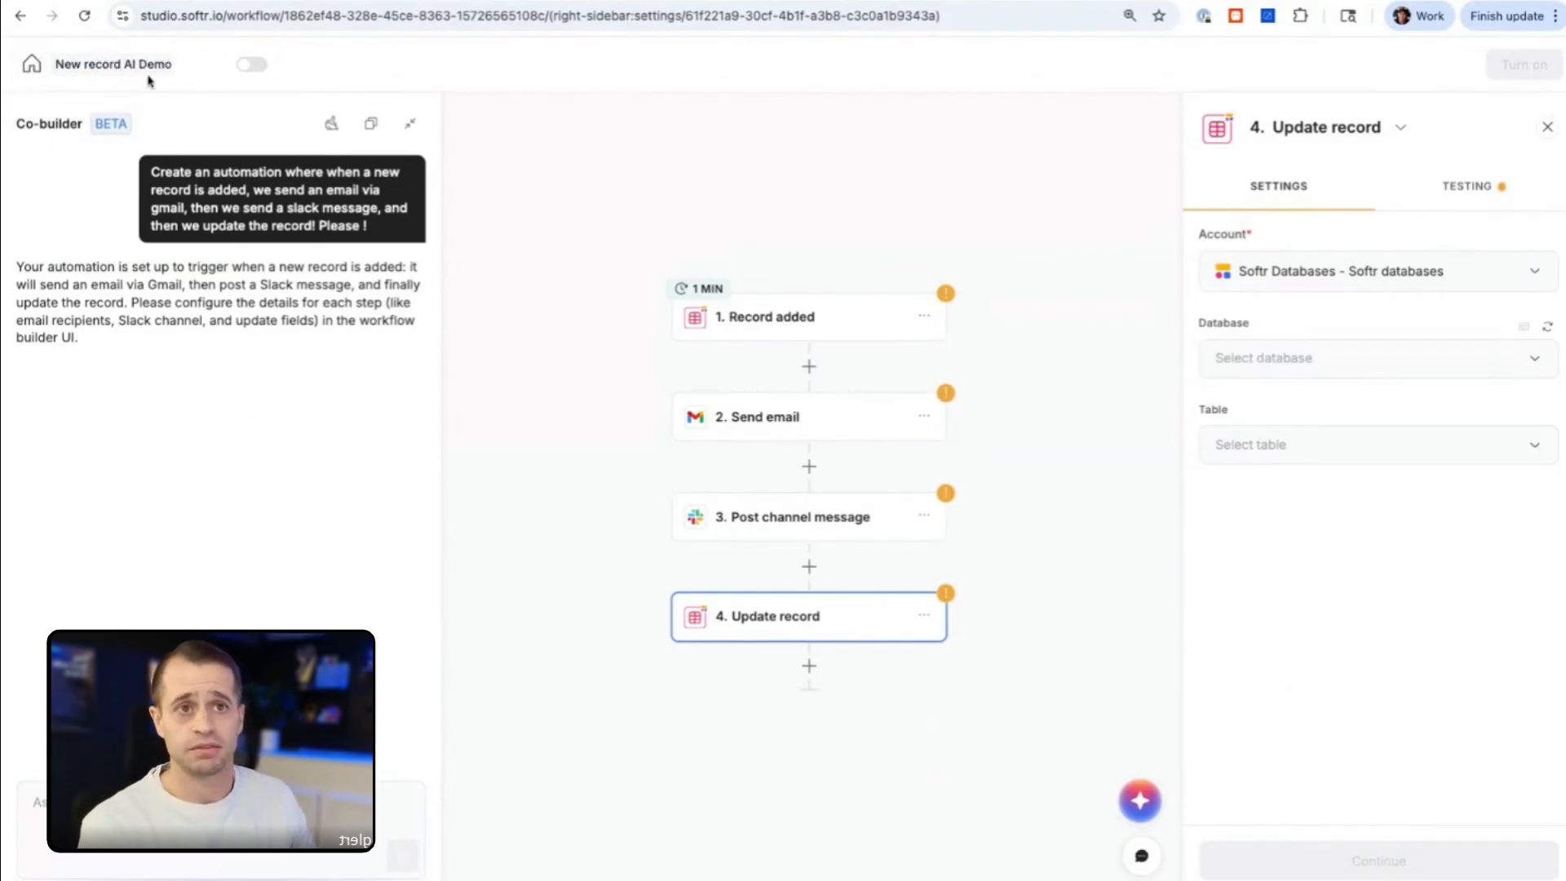
Step: Go back to the workflow dashboard and create another workflow with the Softr Apps trigger Run custom workflow
left_click(31, 64)
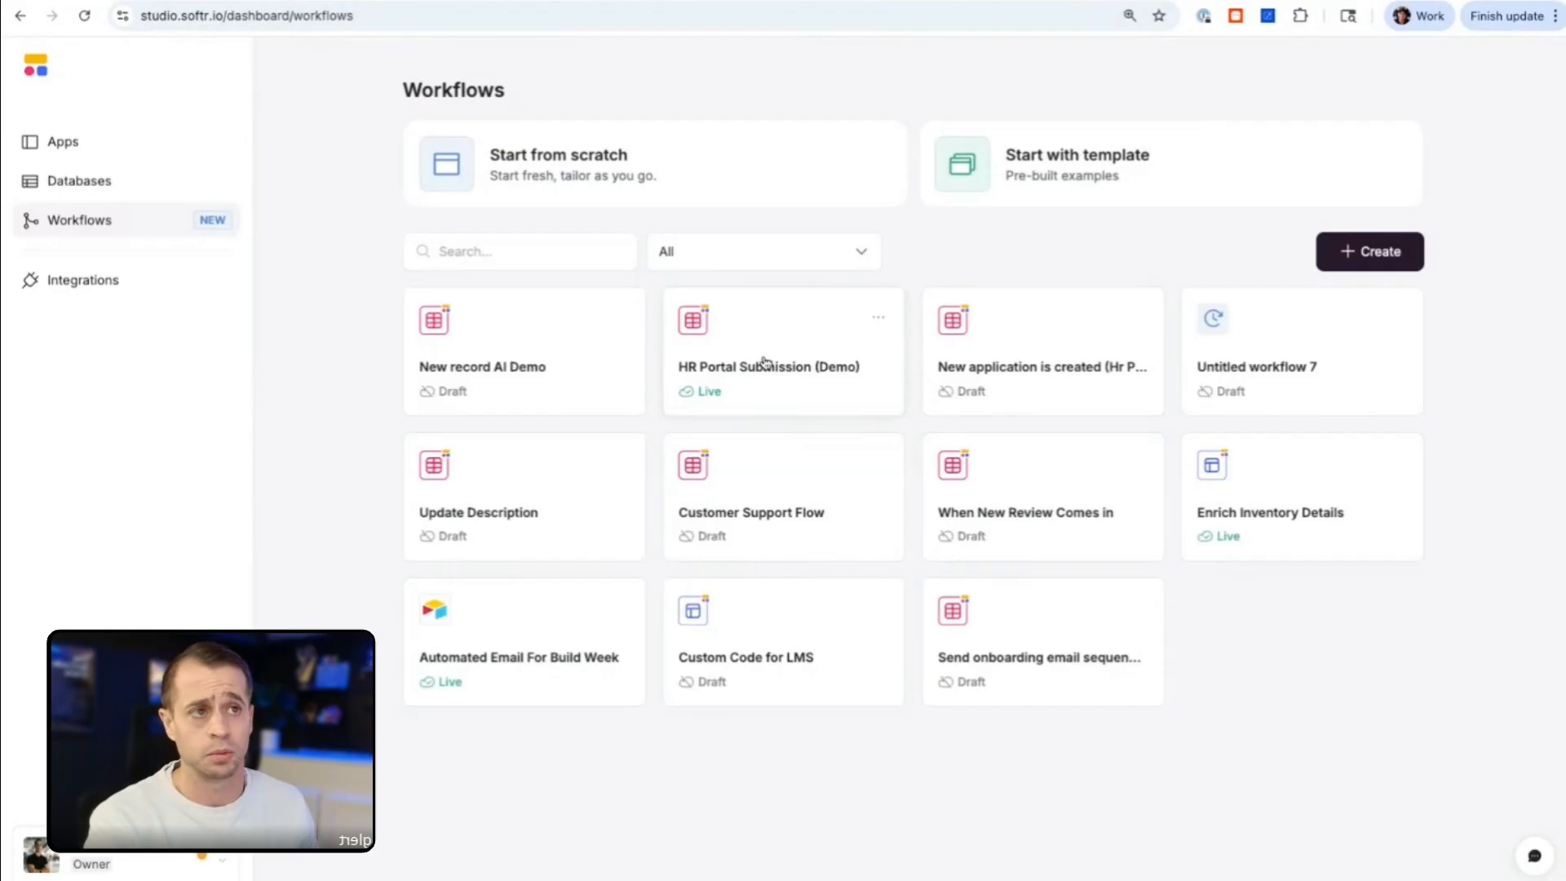
left_click(1361, 267)
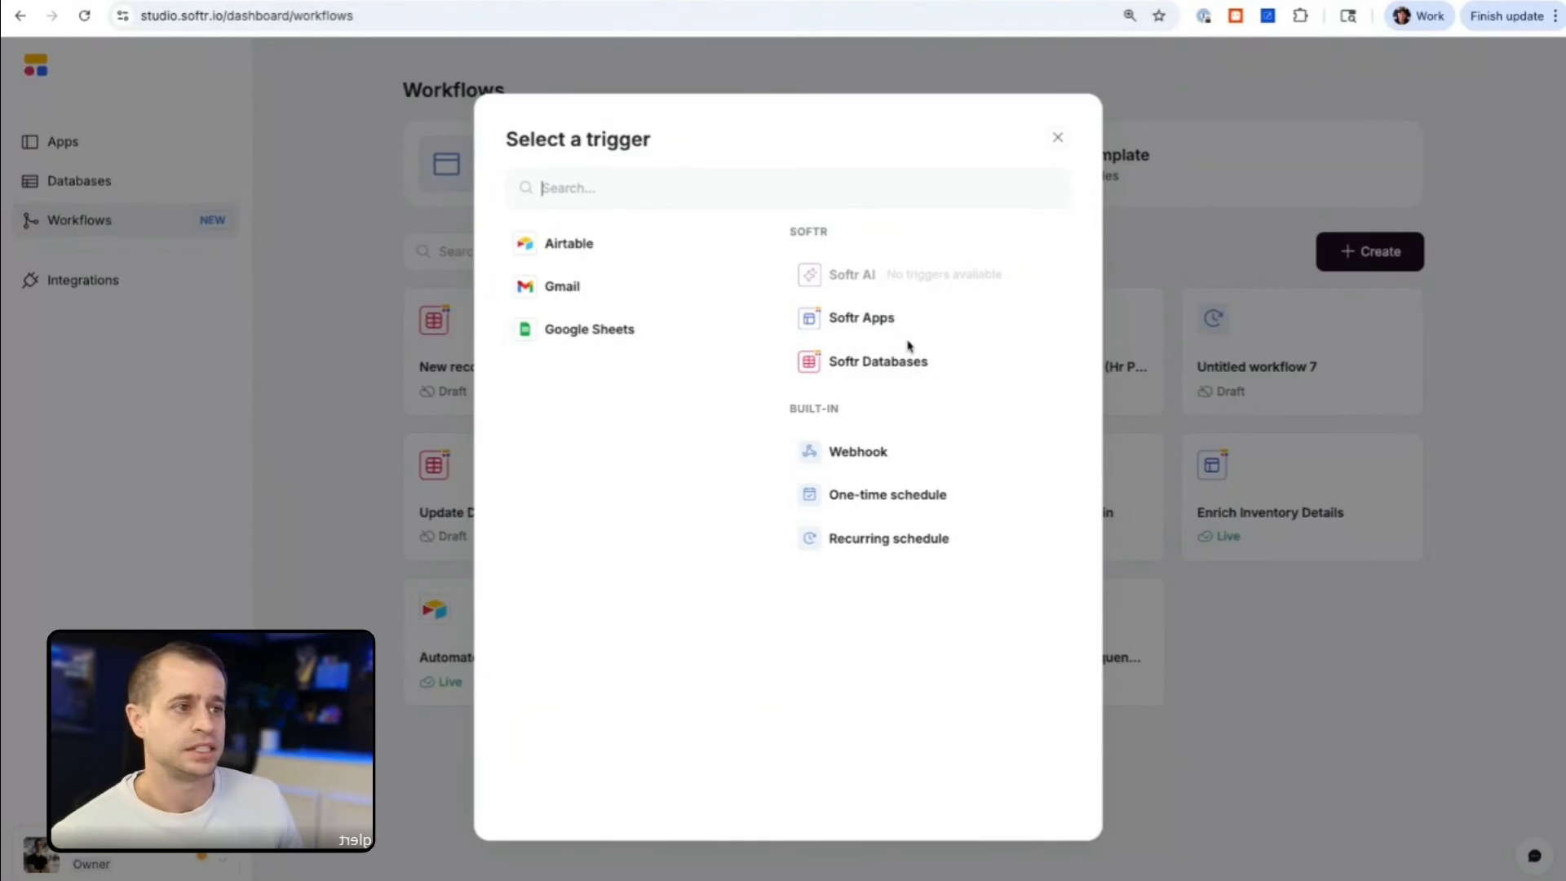
left_click(903, 325)
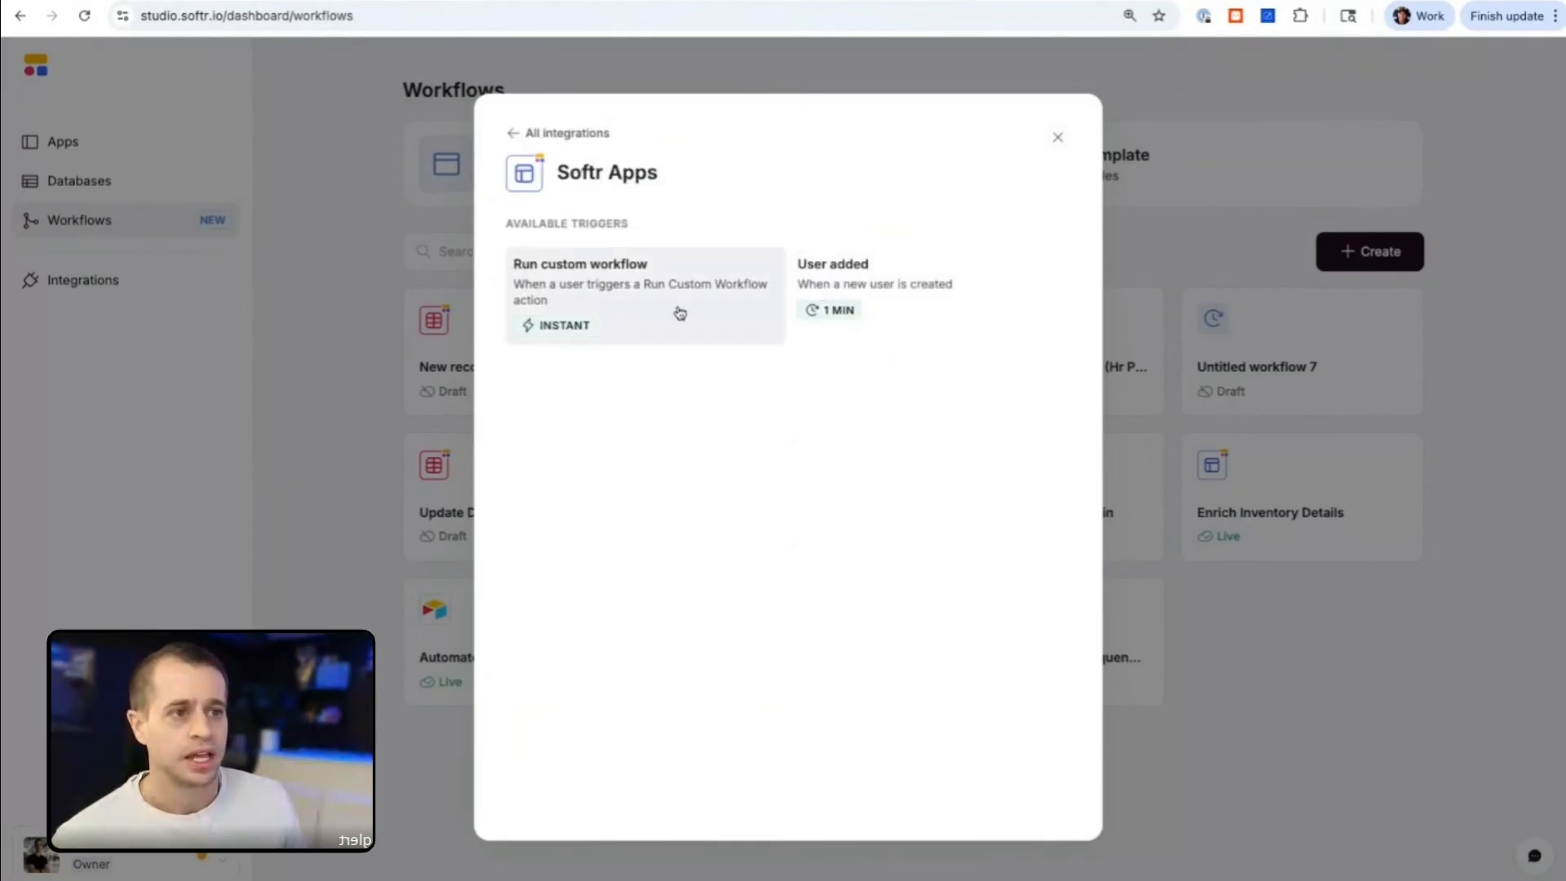
left_click_drag(660, 180, 582, 175)
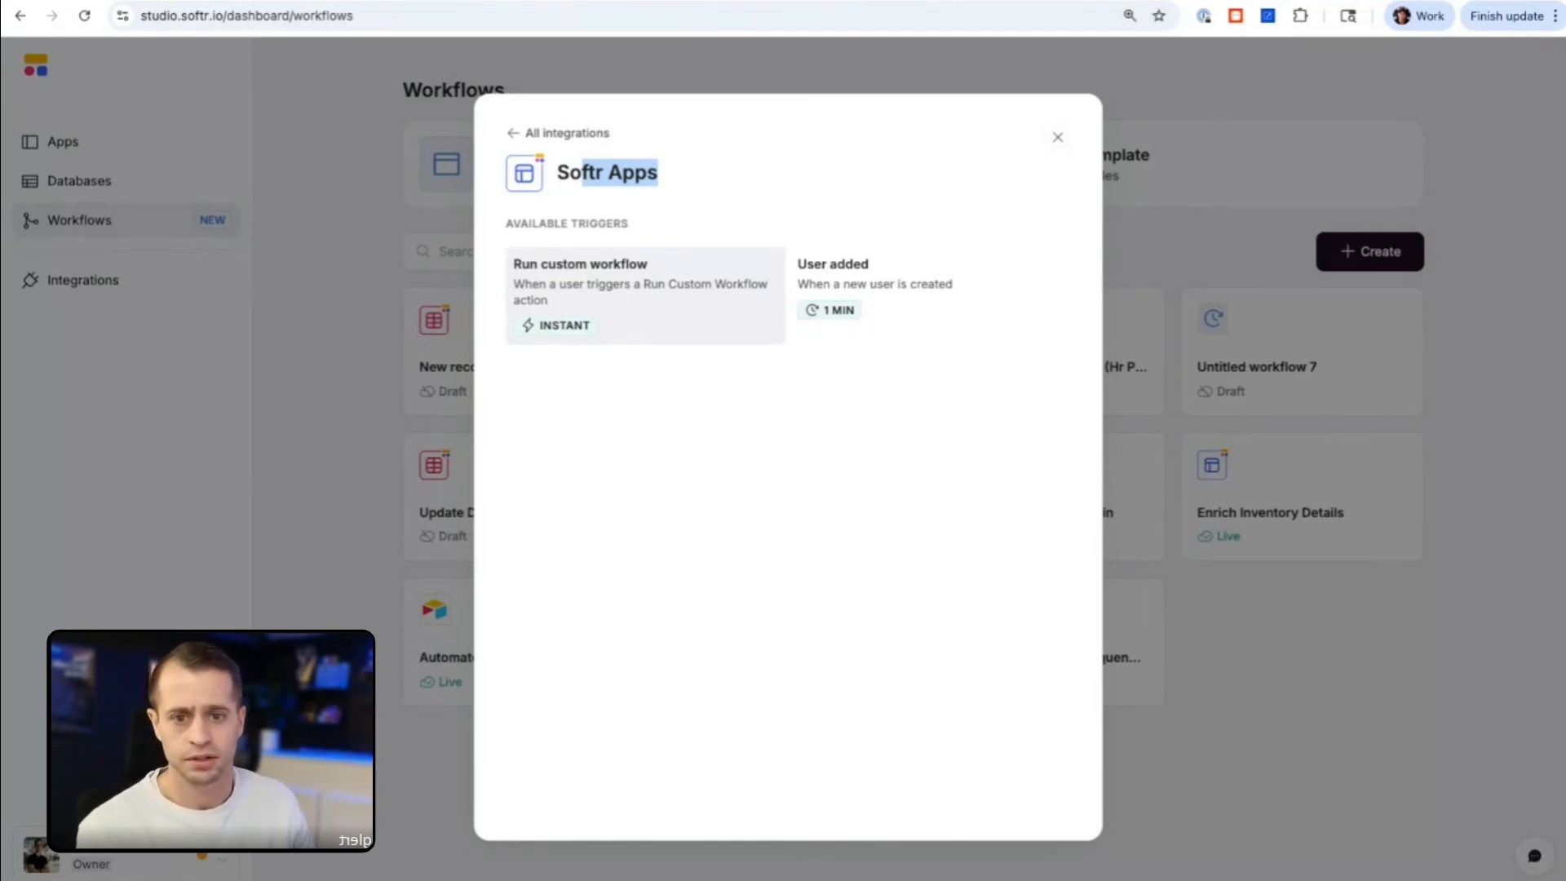
left_click(581, 310)
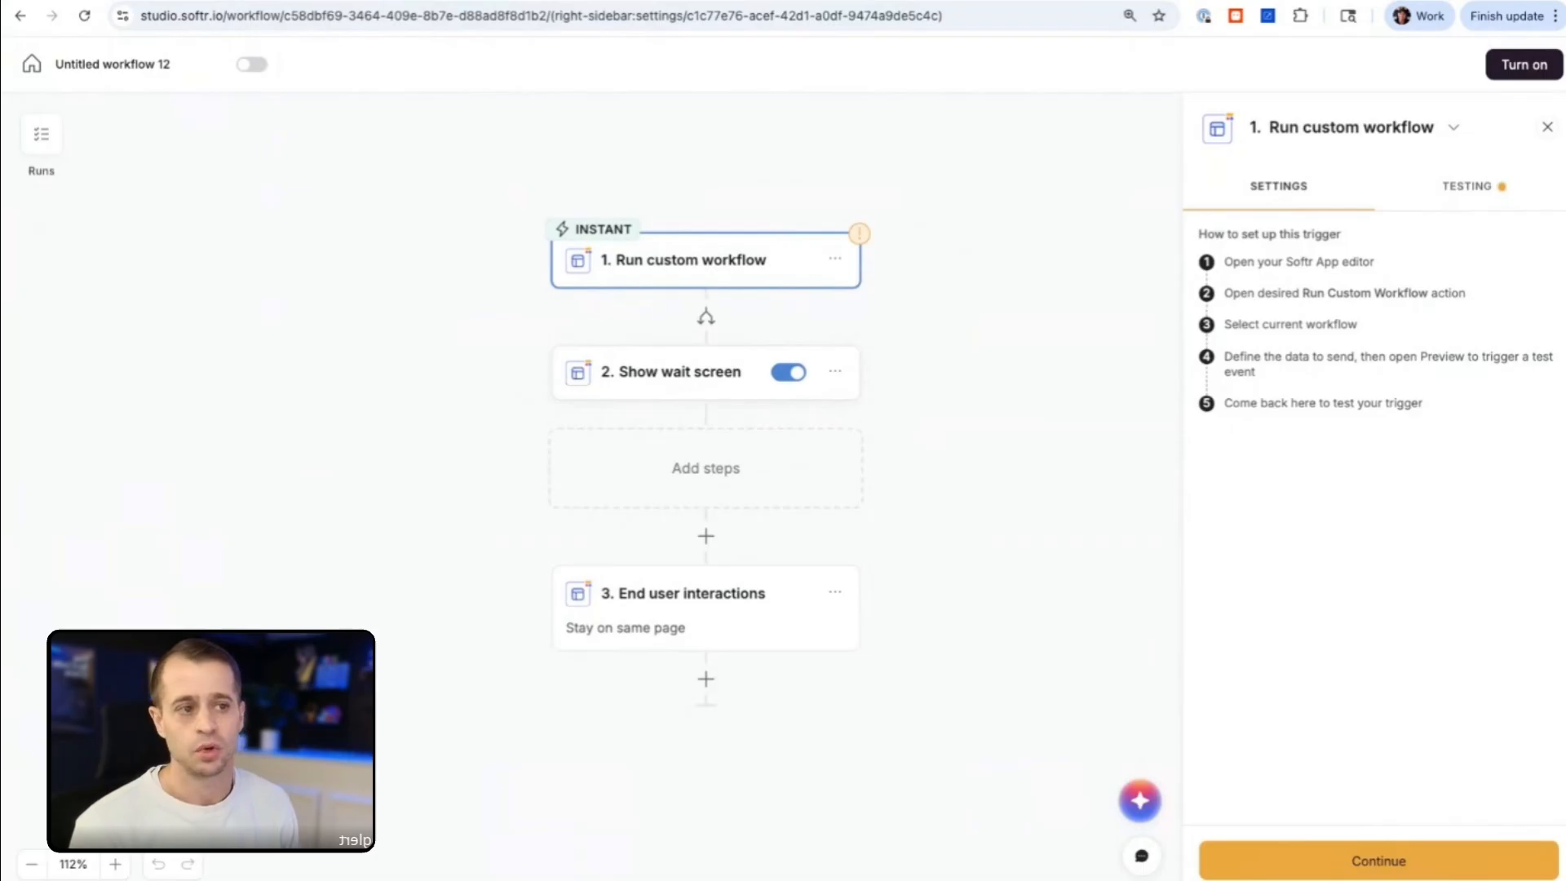
Step: Review the settings of the Show wait screen and End user interactions steps in the new workflow
left_click(683, 373)
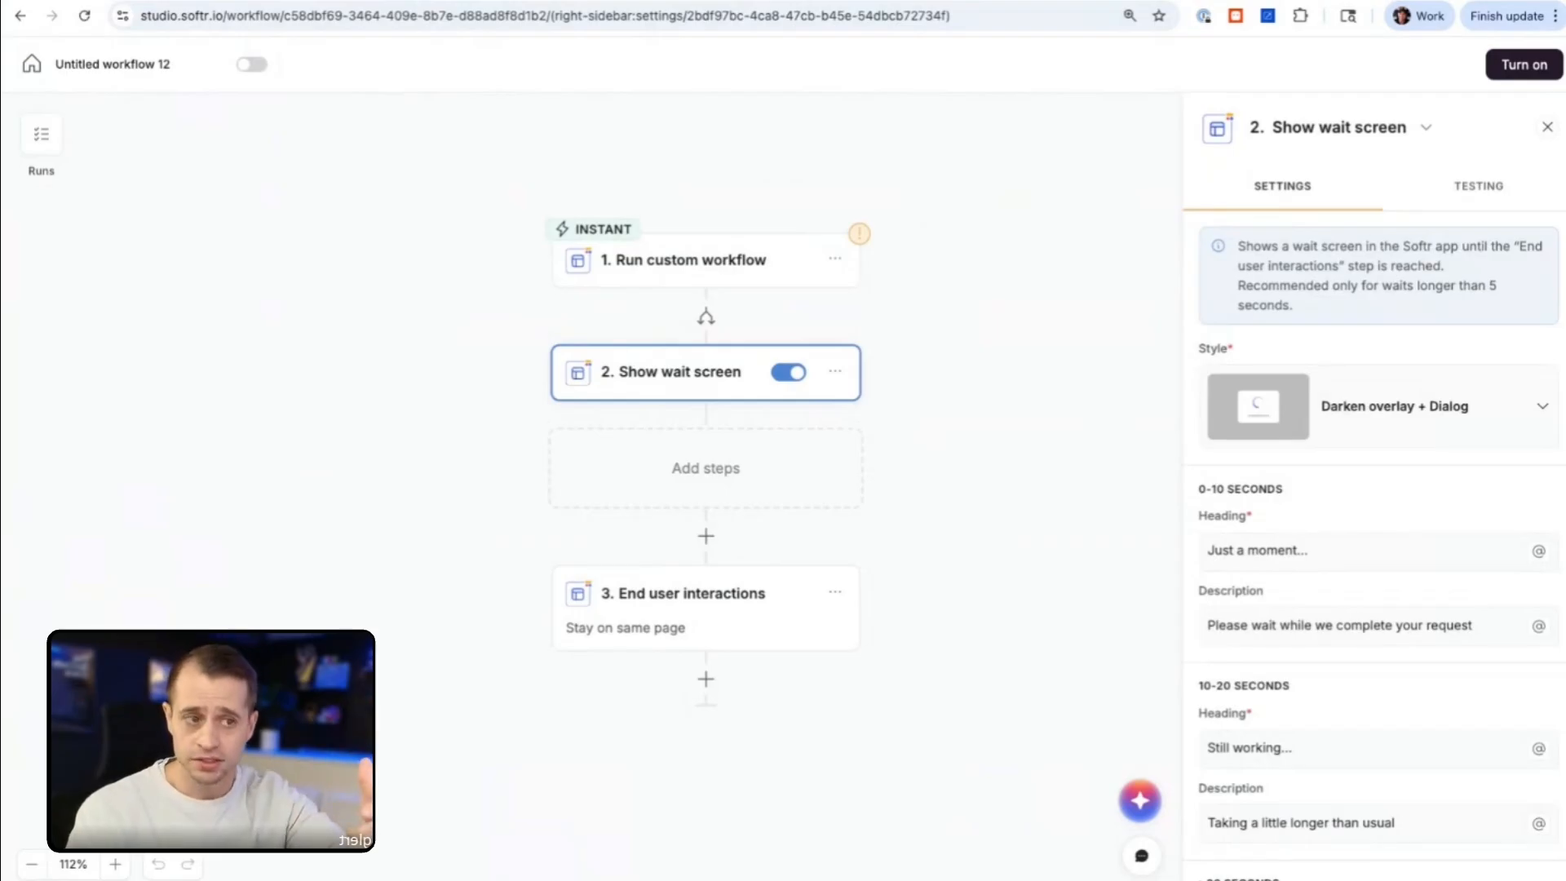
left_click(678, 627)
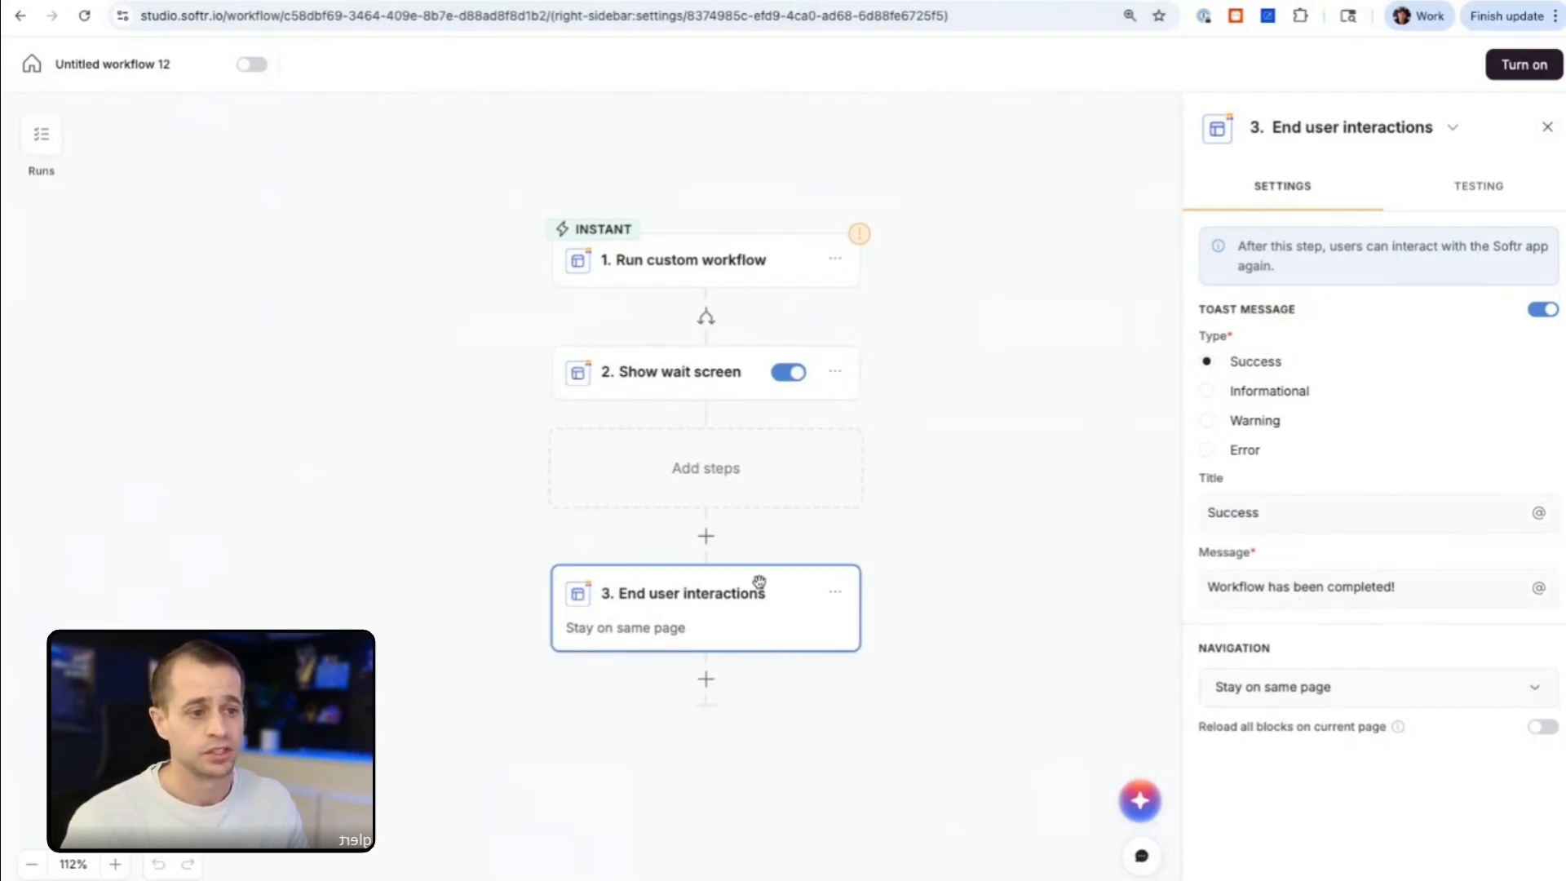
scroll(705, 600, "down", 1)
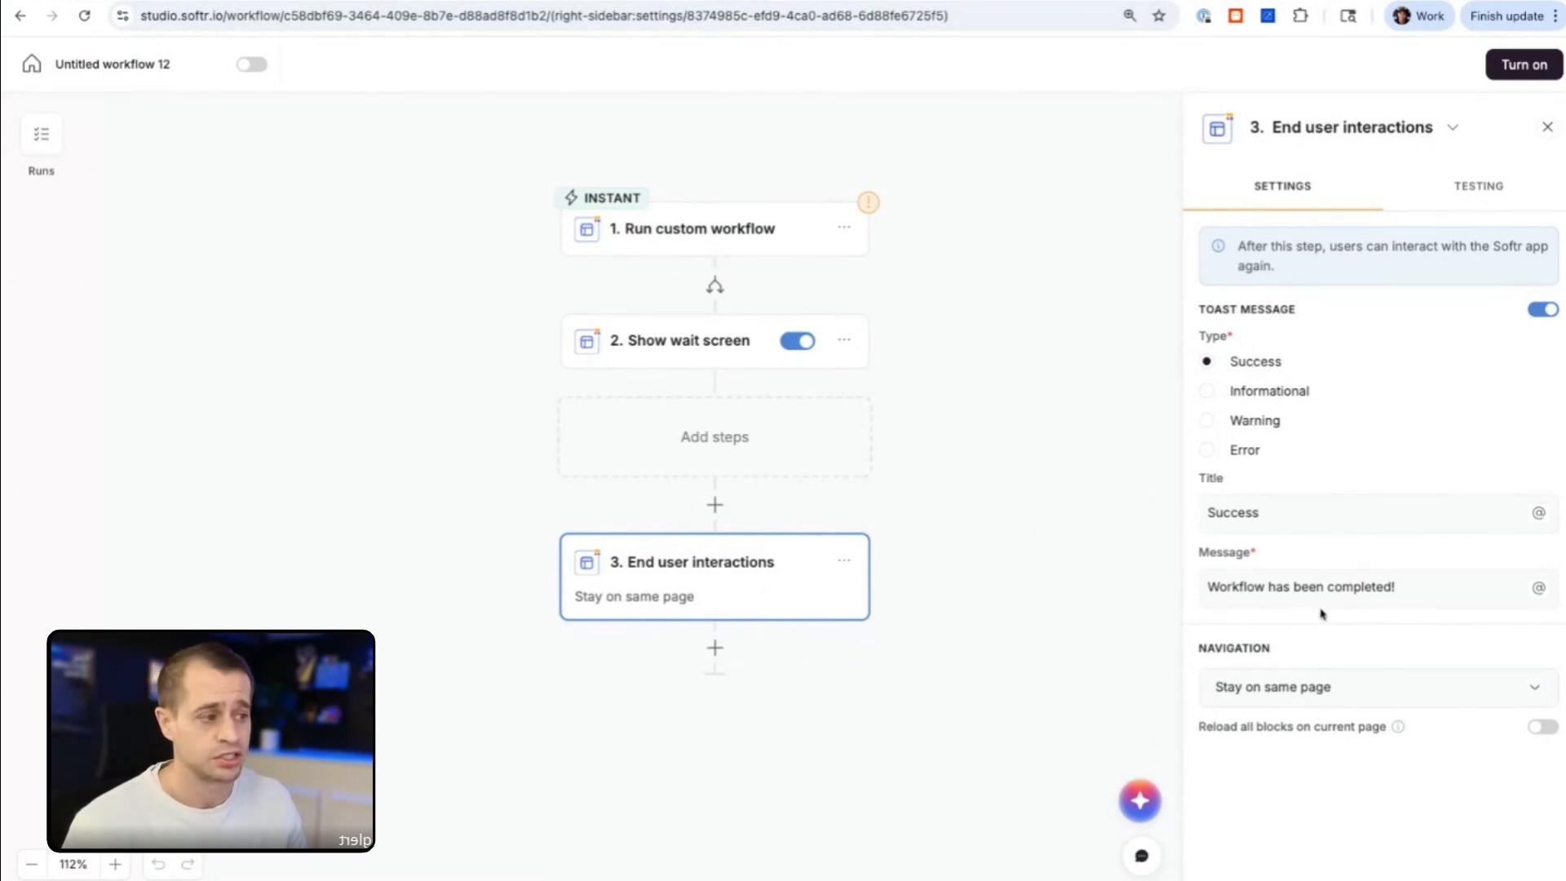
Step: Set the End user interactions navigation to Open page, using the Home page of HR Portal (demo) in the same tab
left_click(1294, 686)
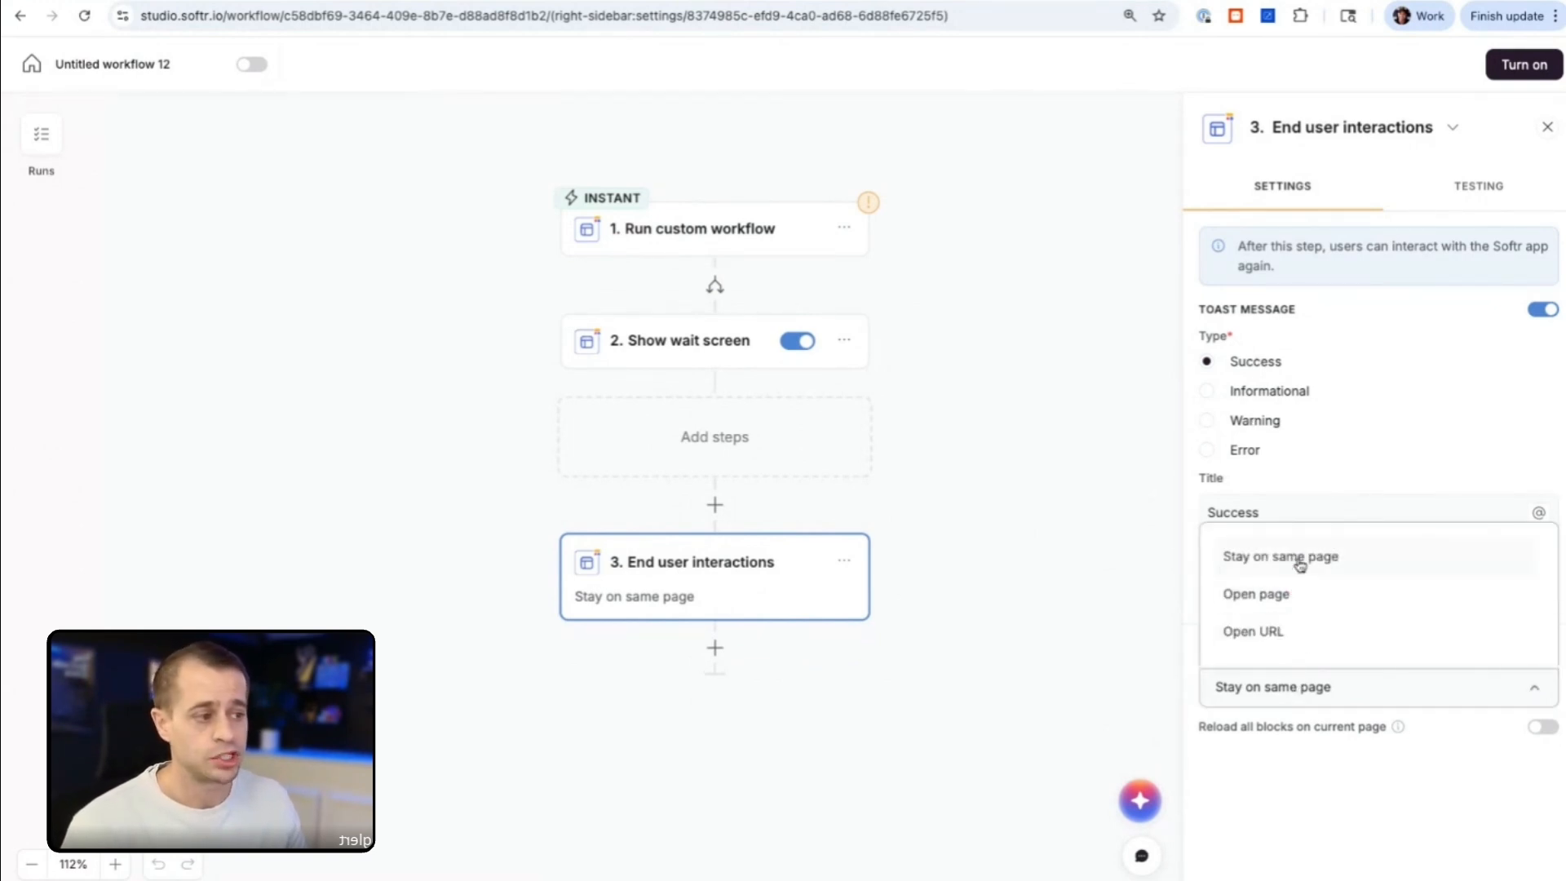
left_click(1297, 598)
scroll(1300, 706, "down", 1)
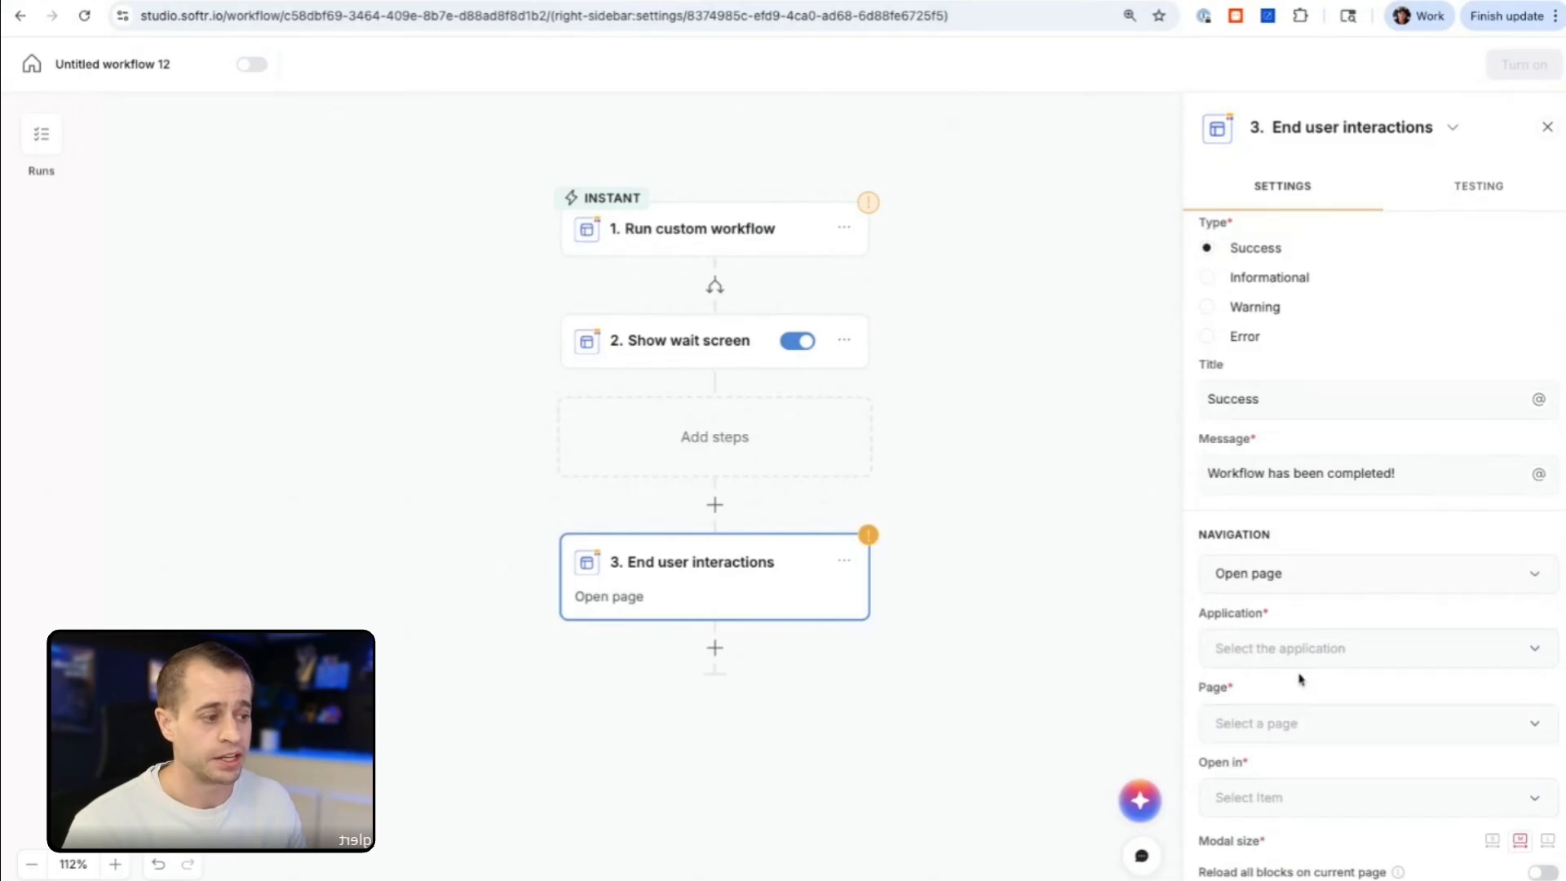
left_click(1300, 652)
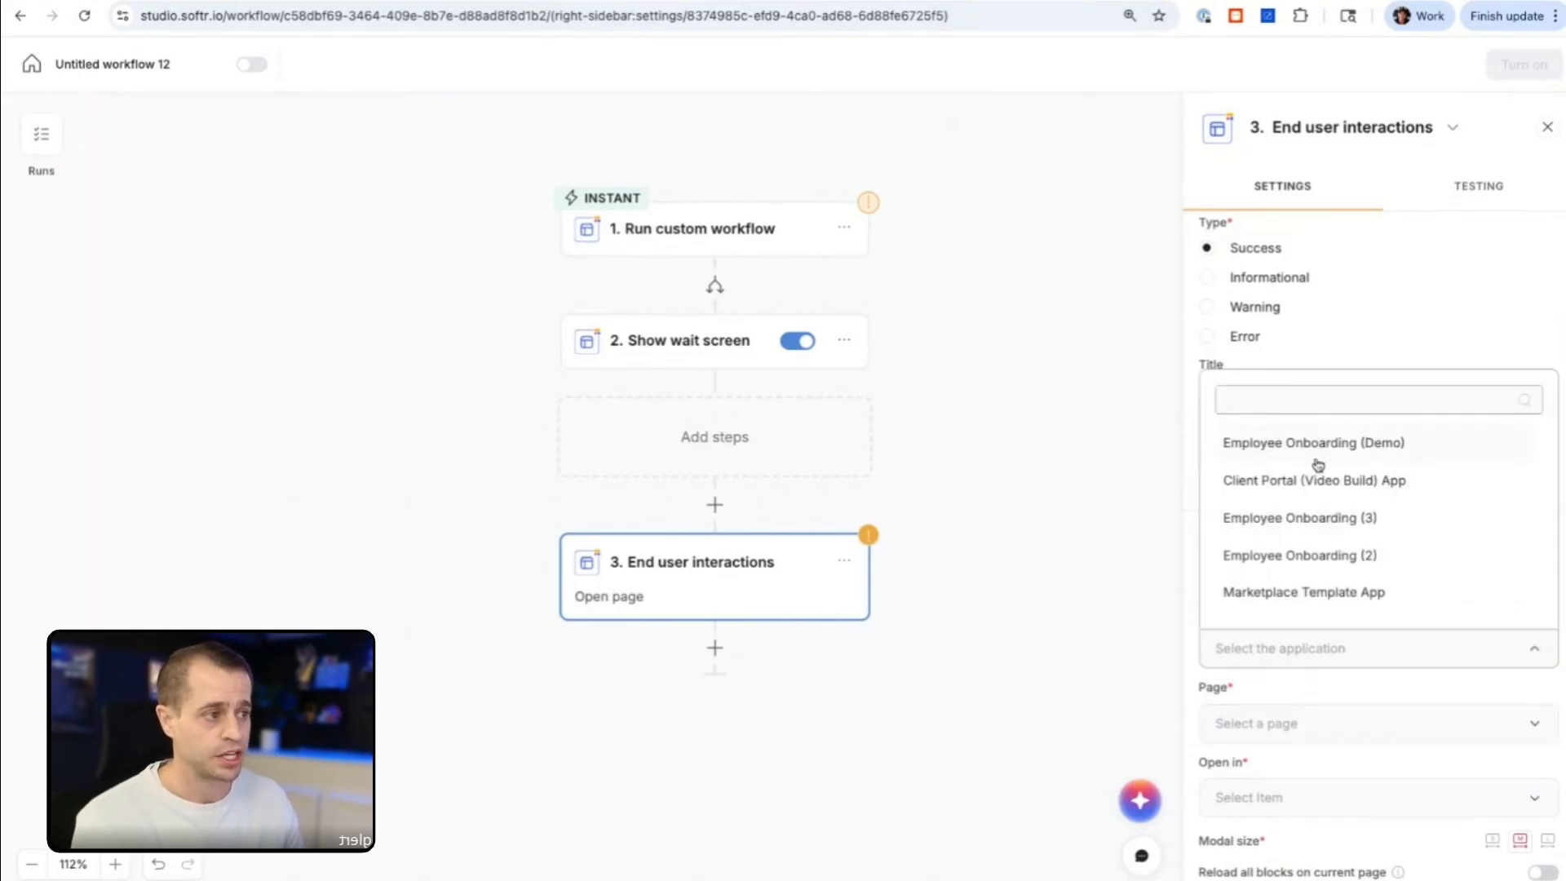
type("hr port")
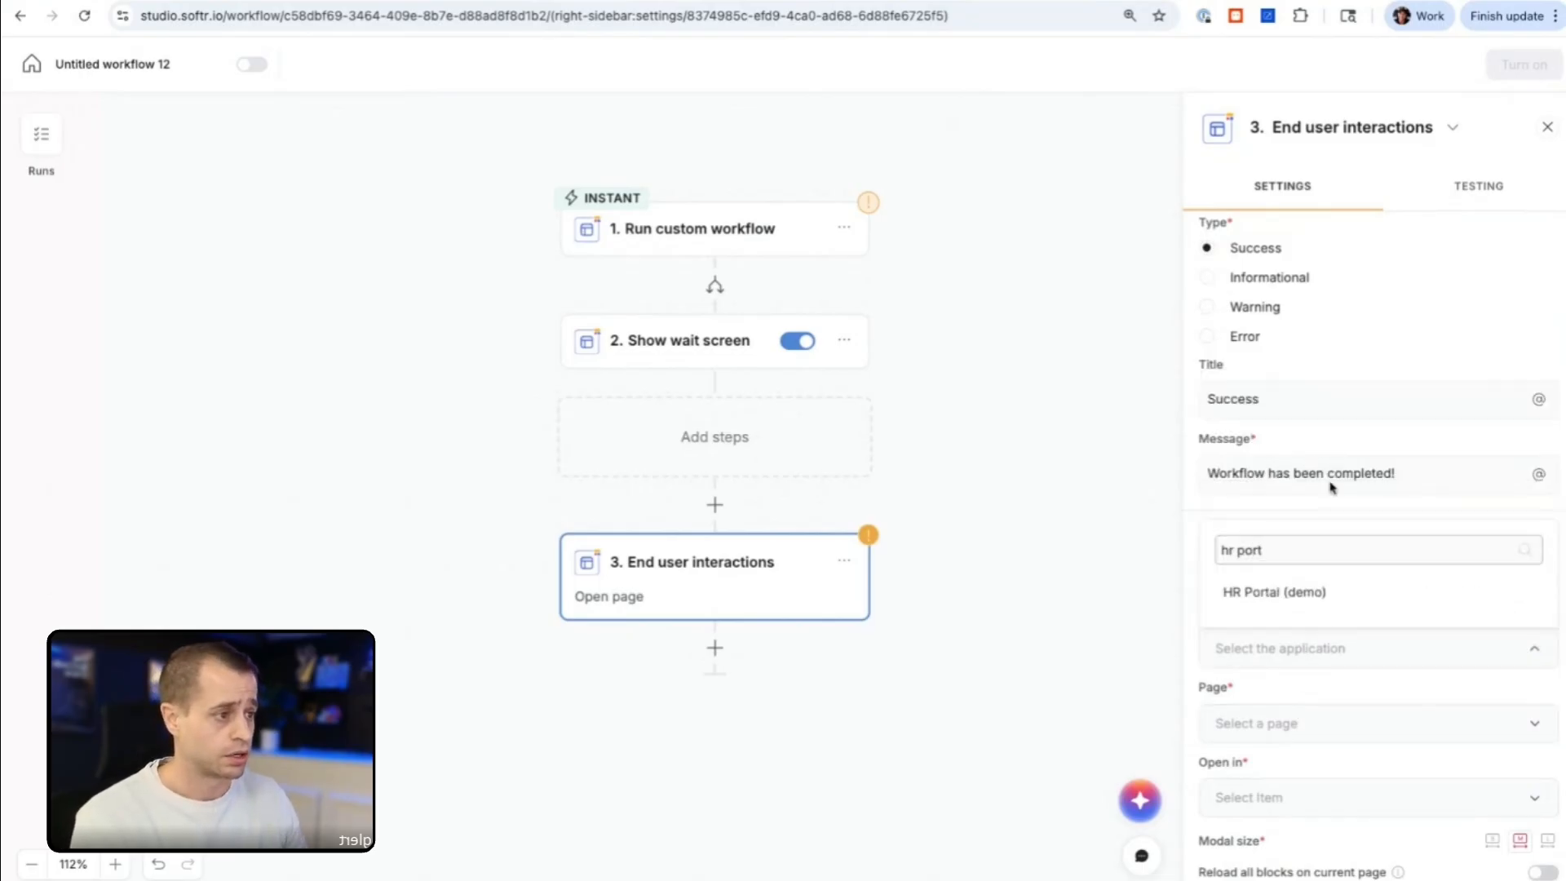
left_click(1293, 591)
left_click(1290, 726)
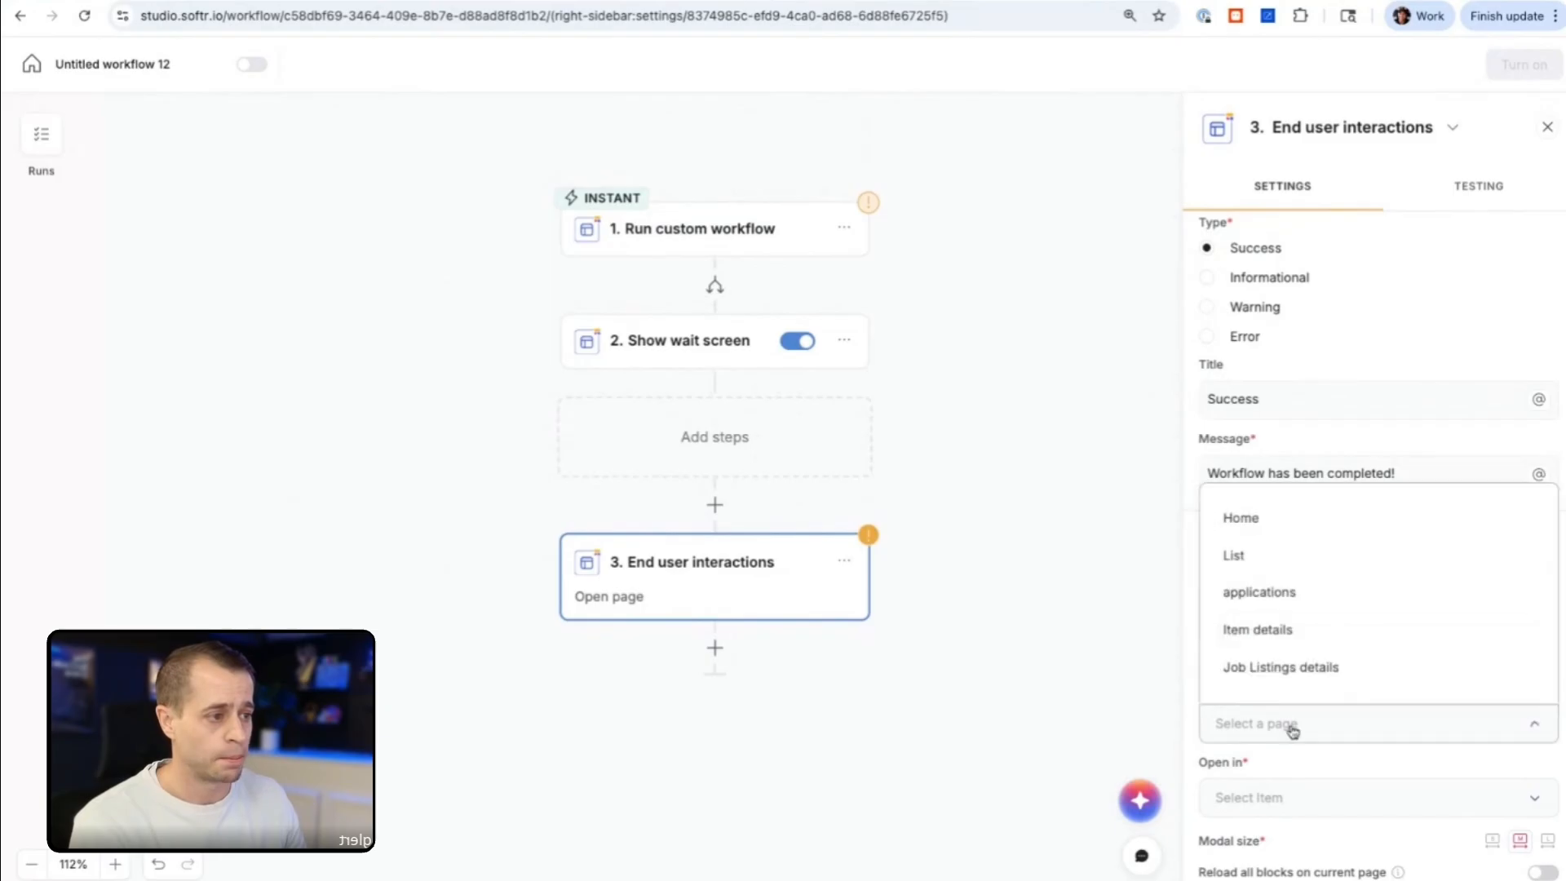
left_click(1288, 517)
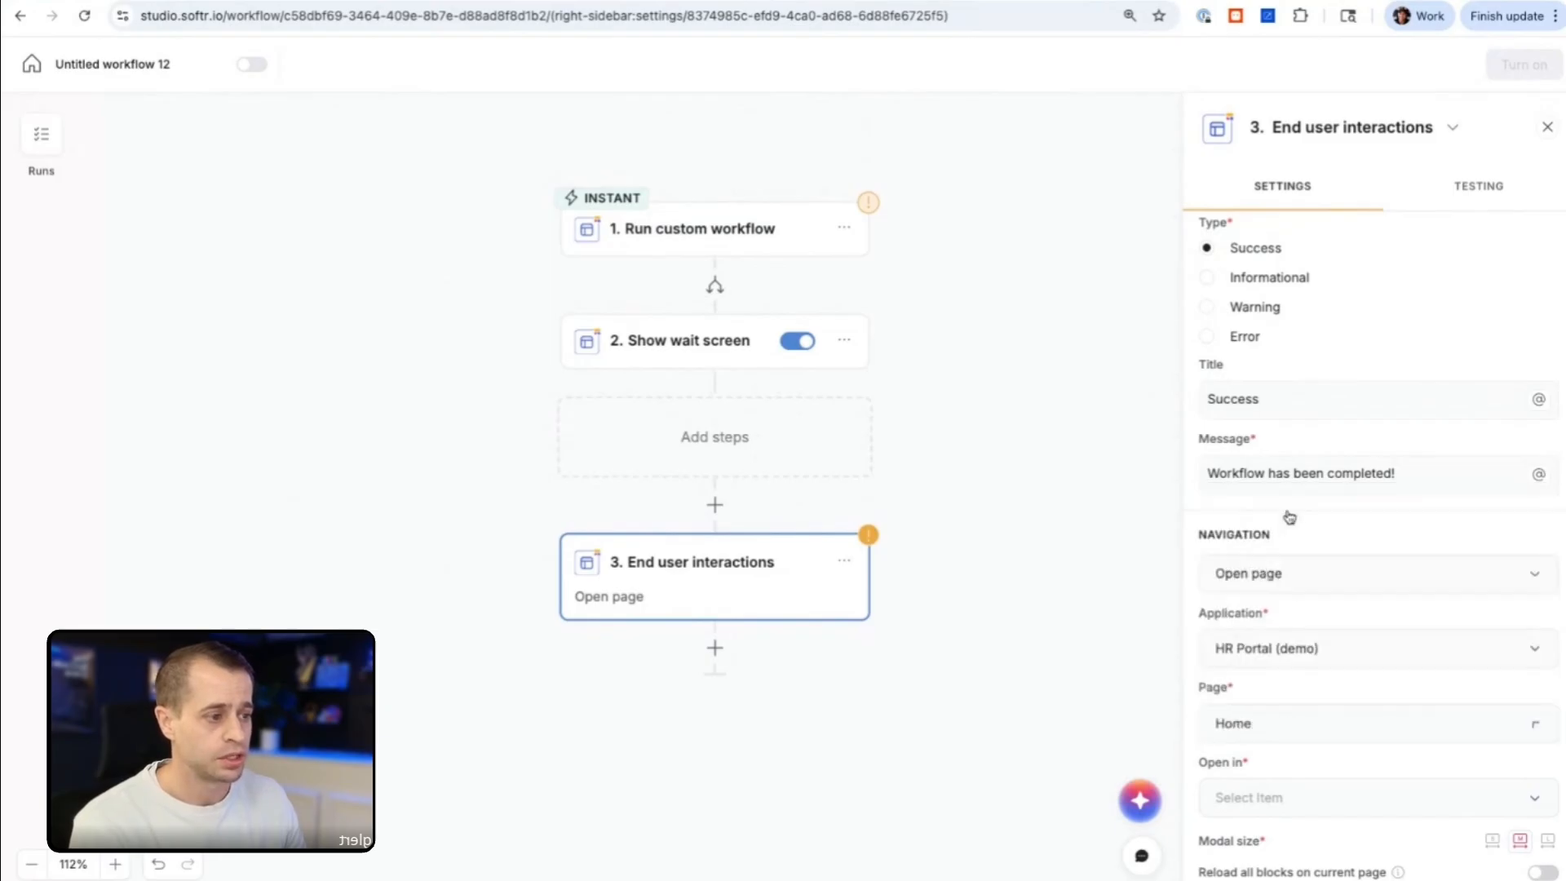
left_click(1265, 796)
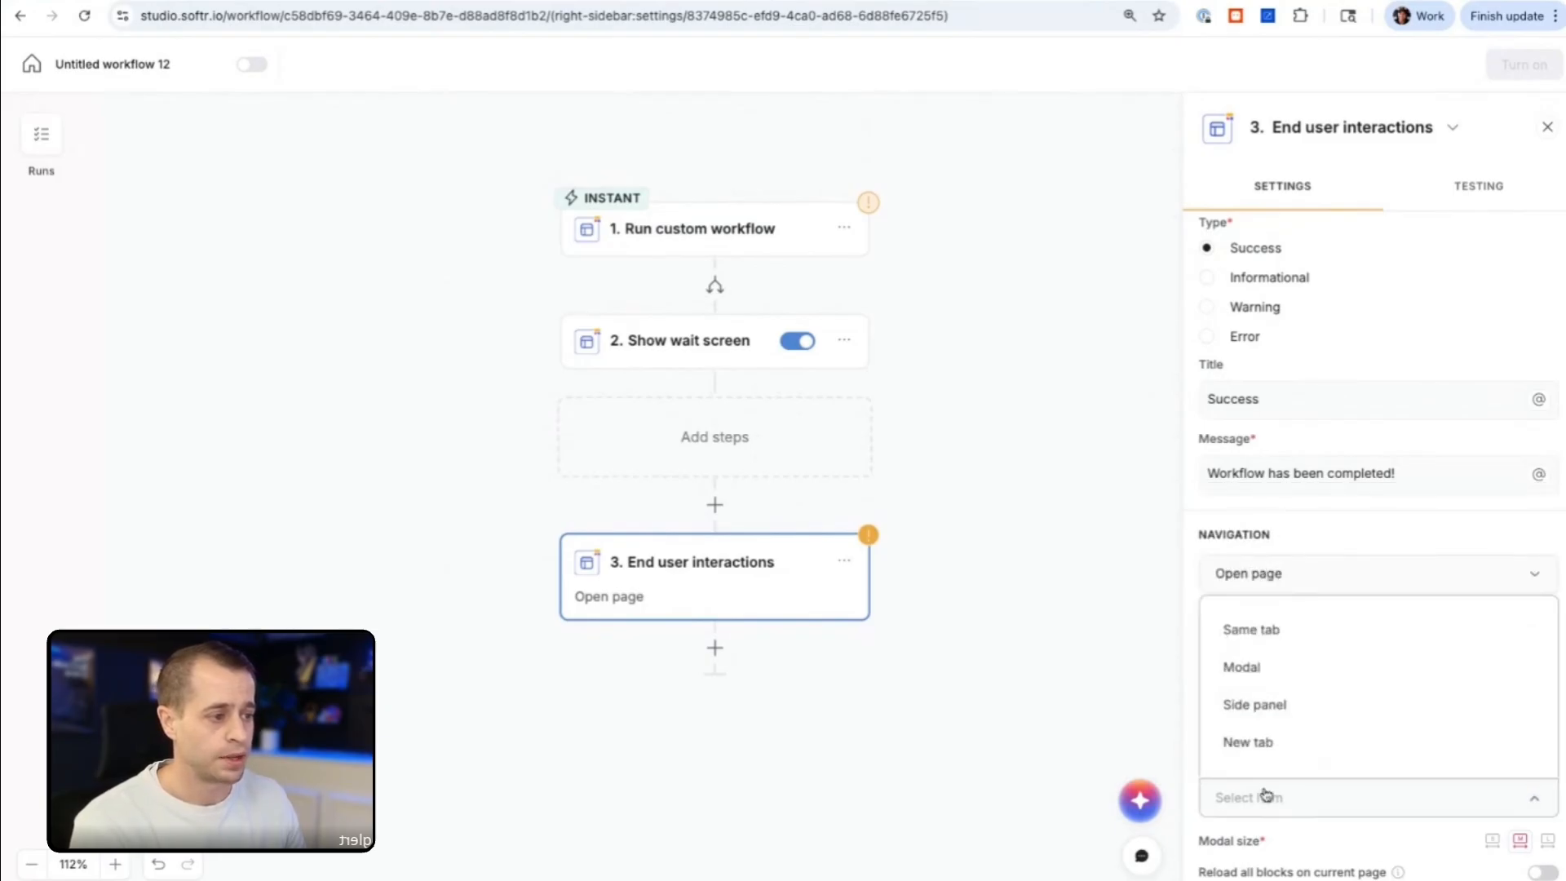
left_click(1277, 632)
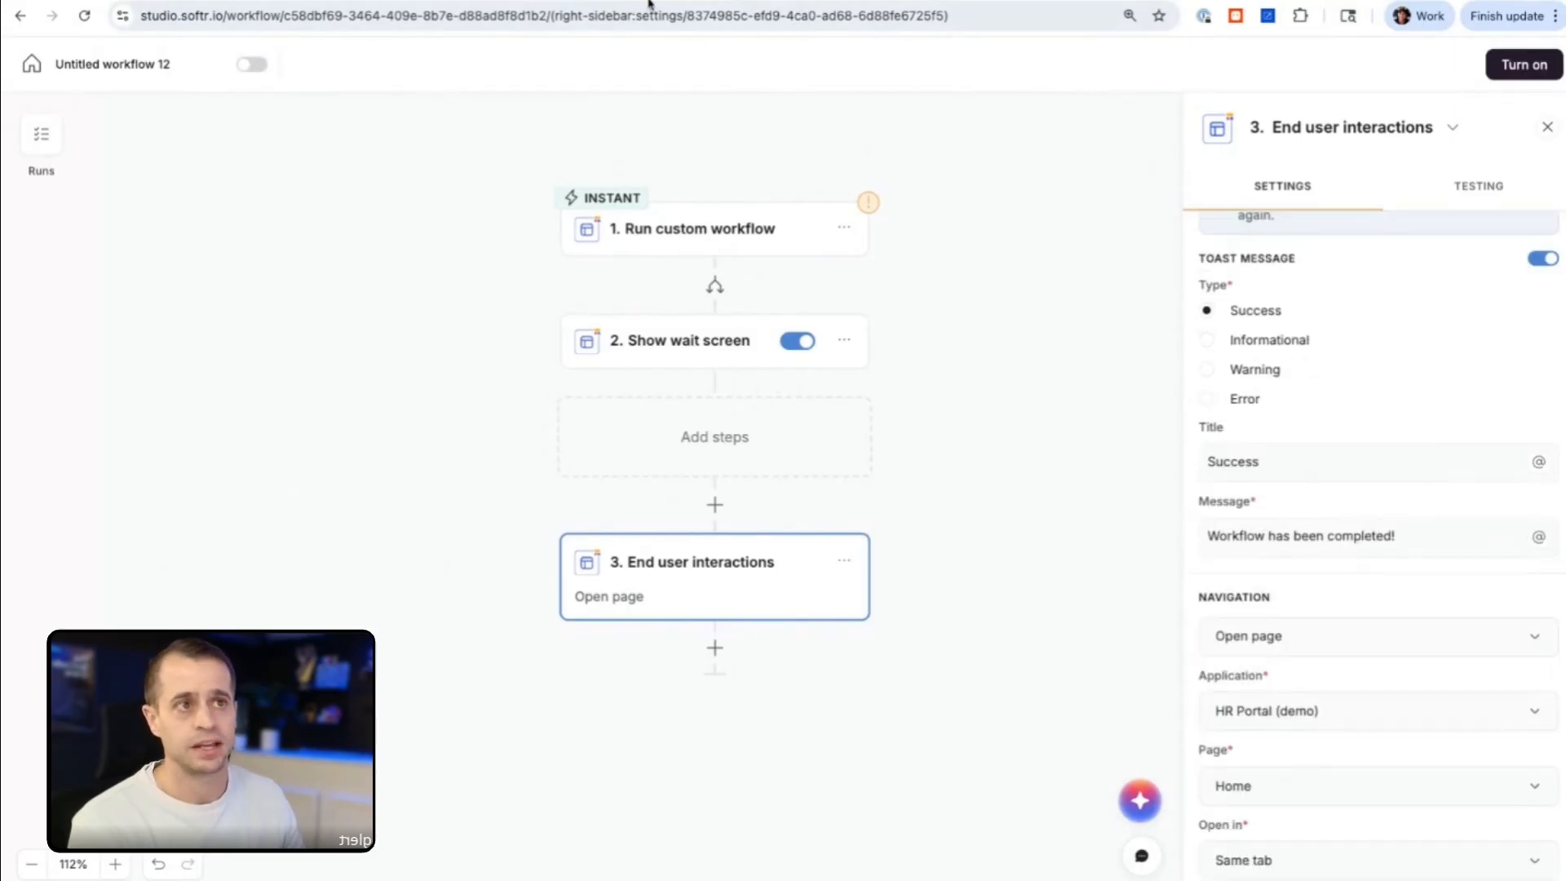
scroll(1338, 541, "up", 2)
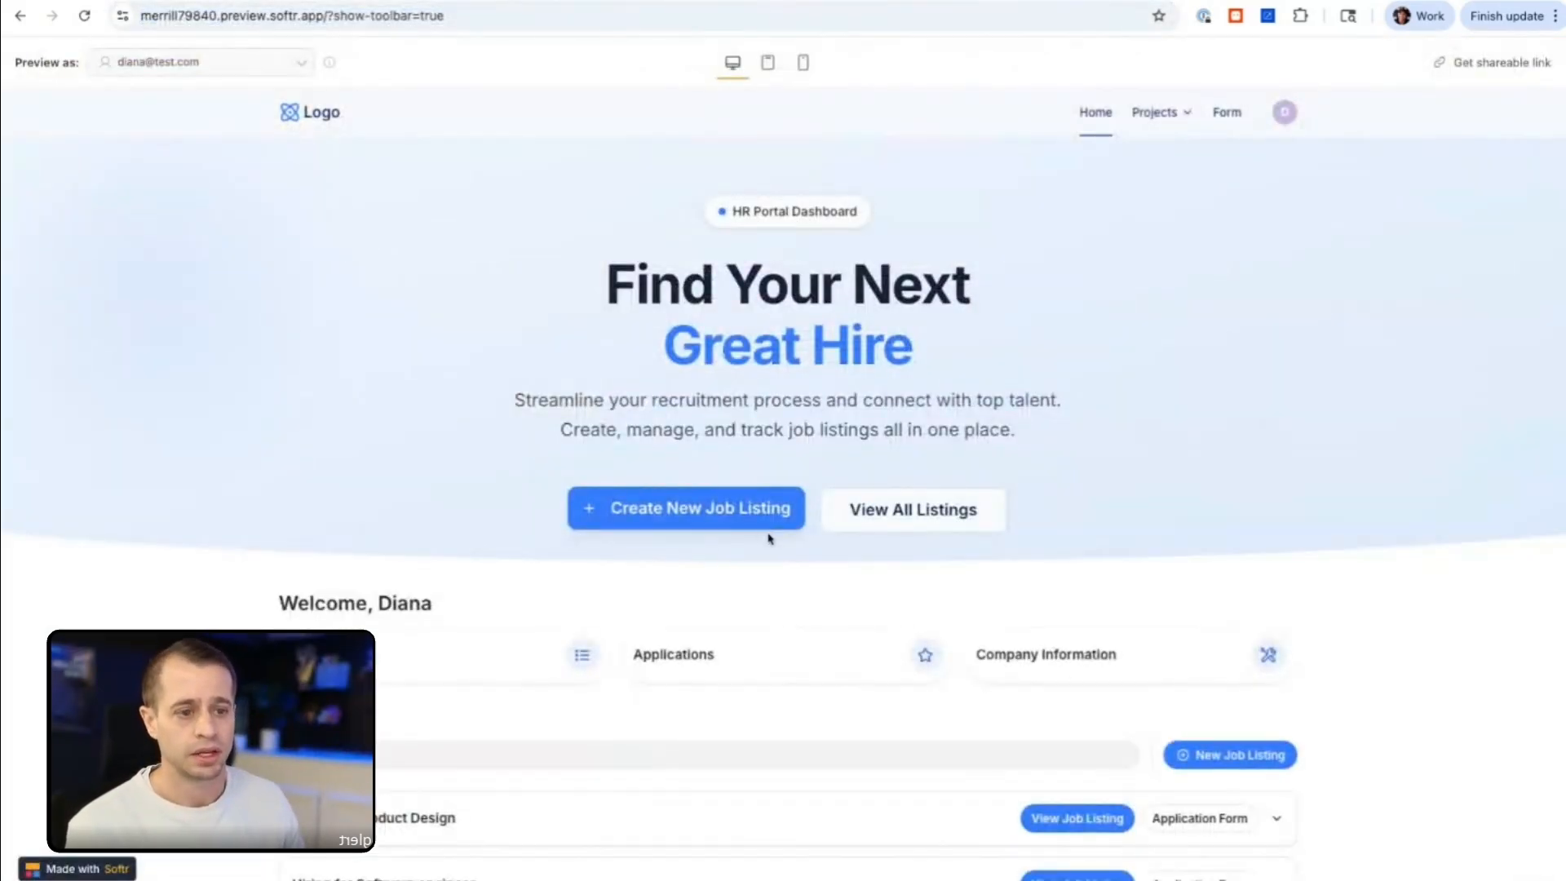
Step: Review the Add new job listing form in the HR Portal preview, trying the Listed status, and close it without adding a record
scroll(773, 492, "down", 2)
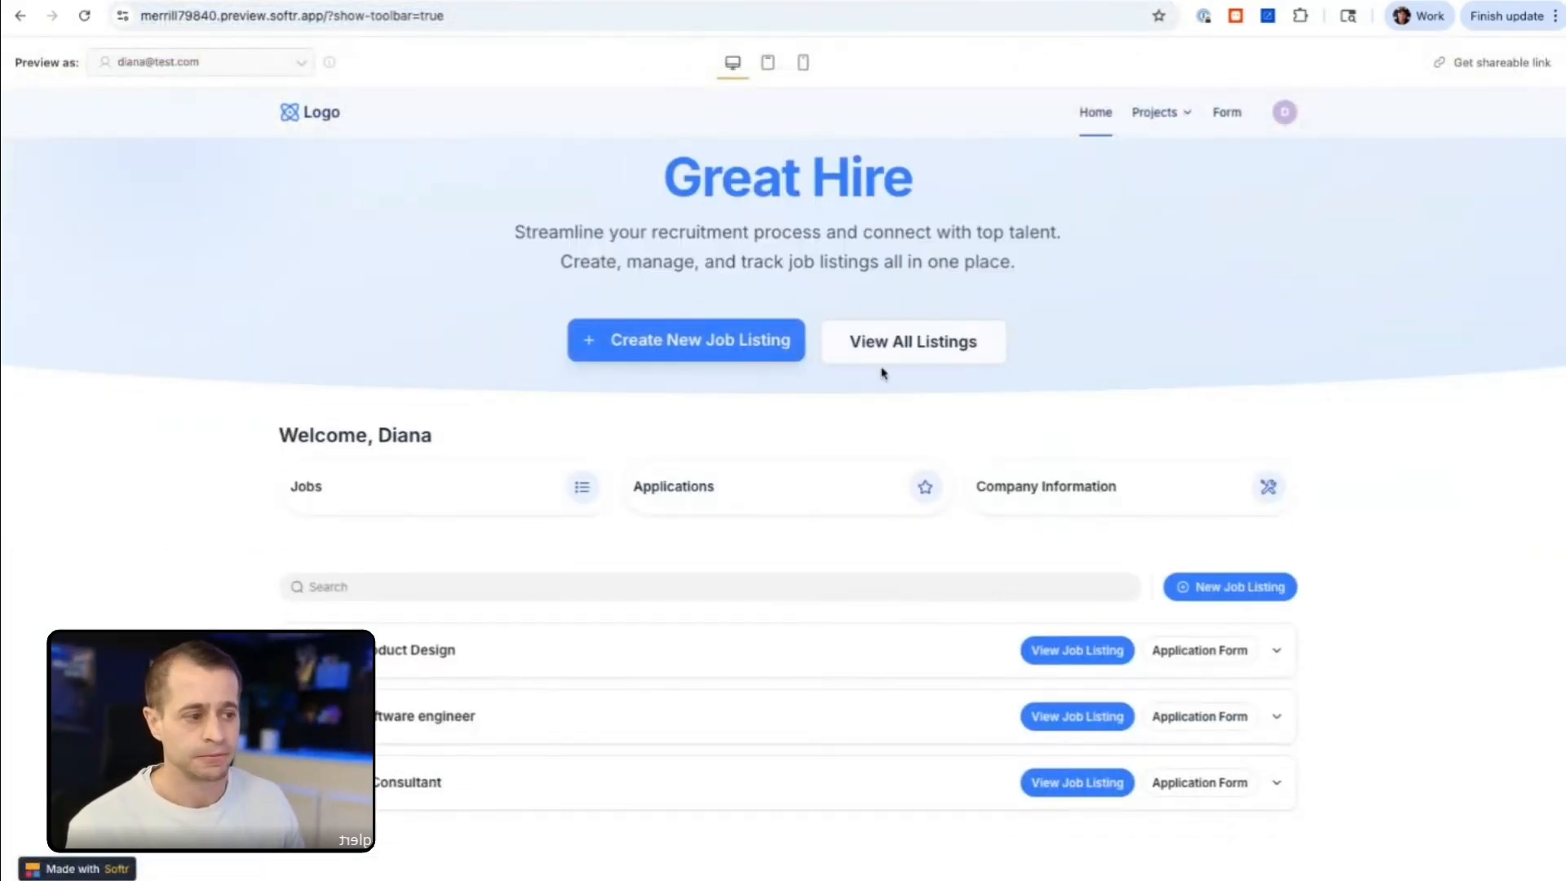
left_click(1256, 587)
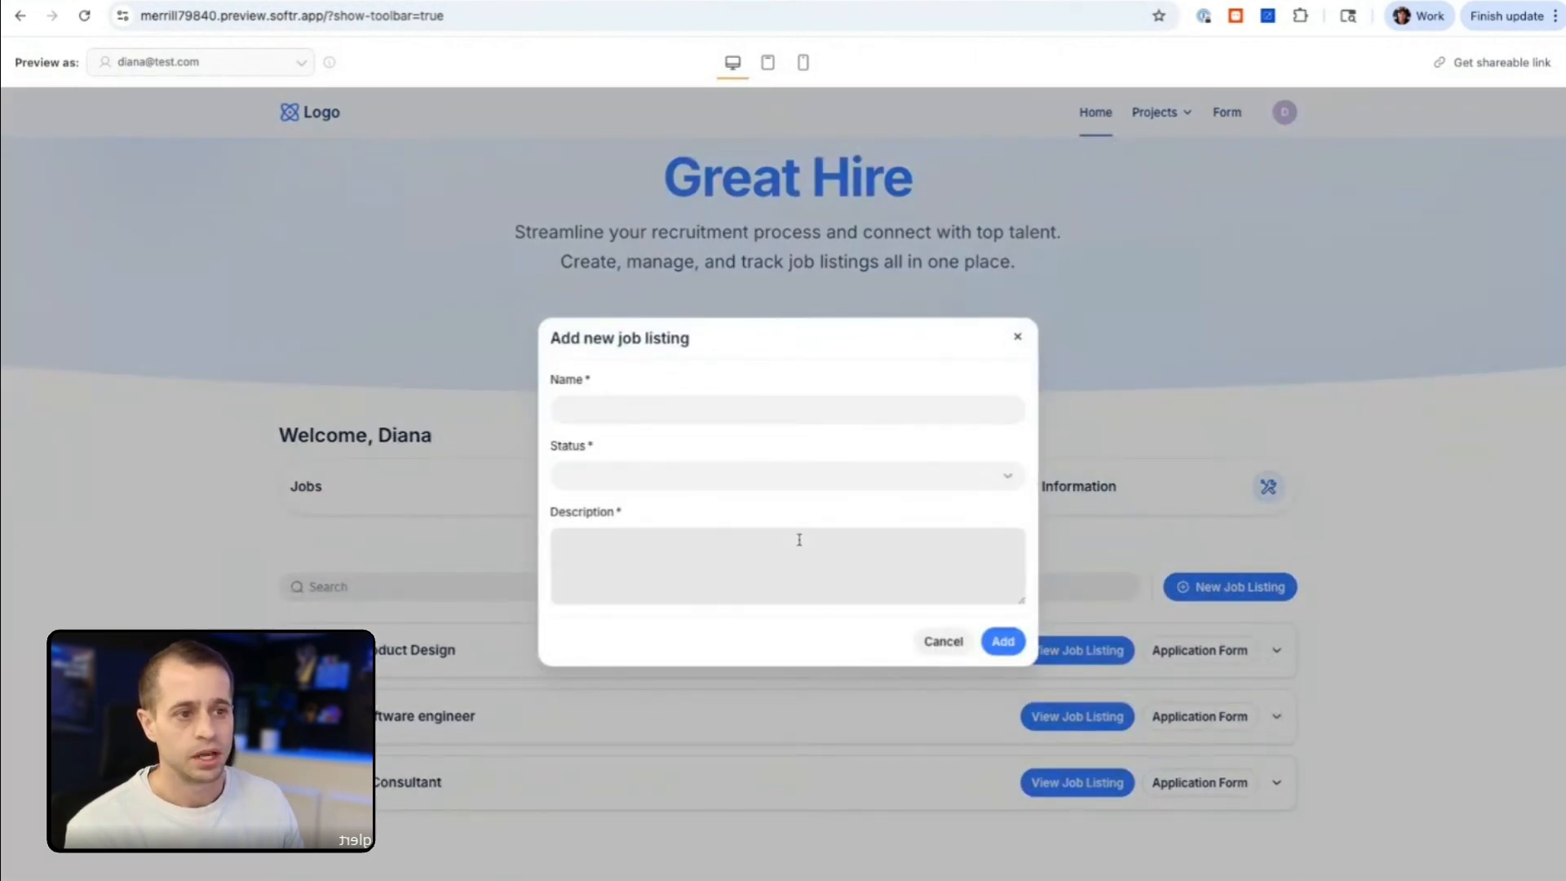
left_click(774, 542)
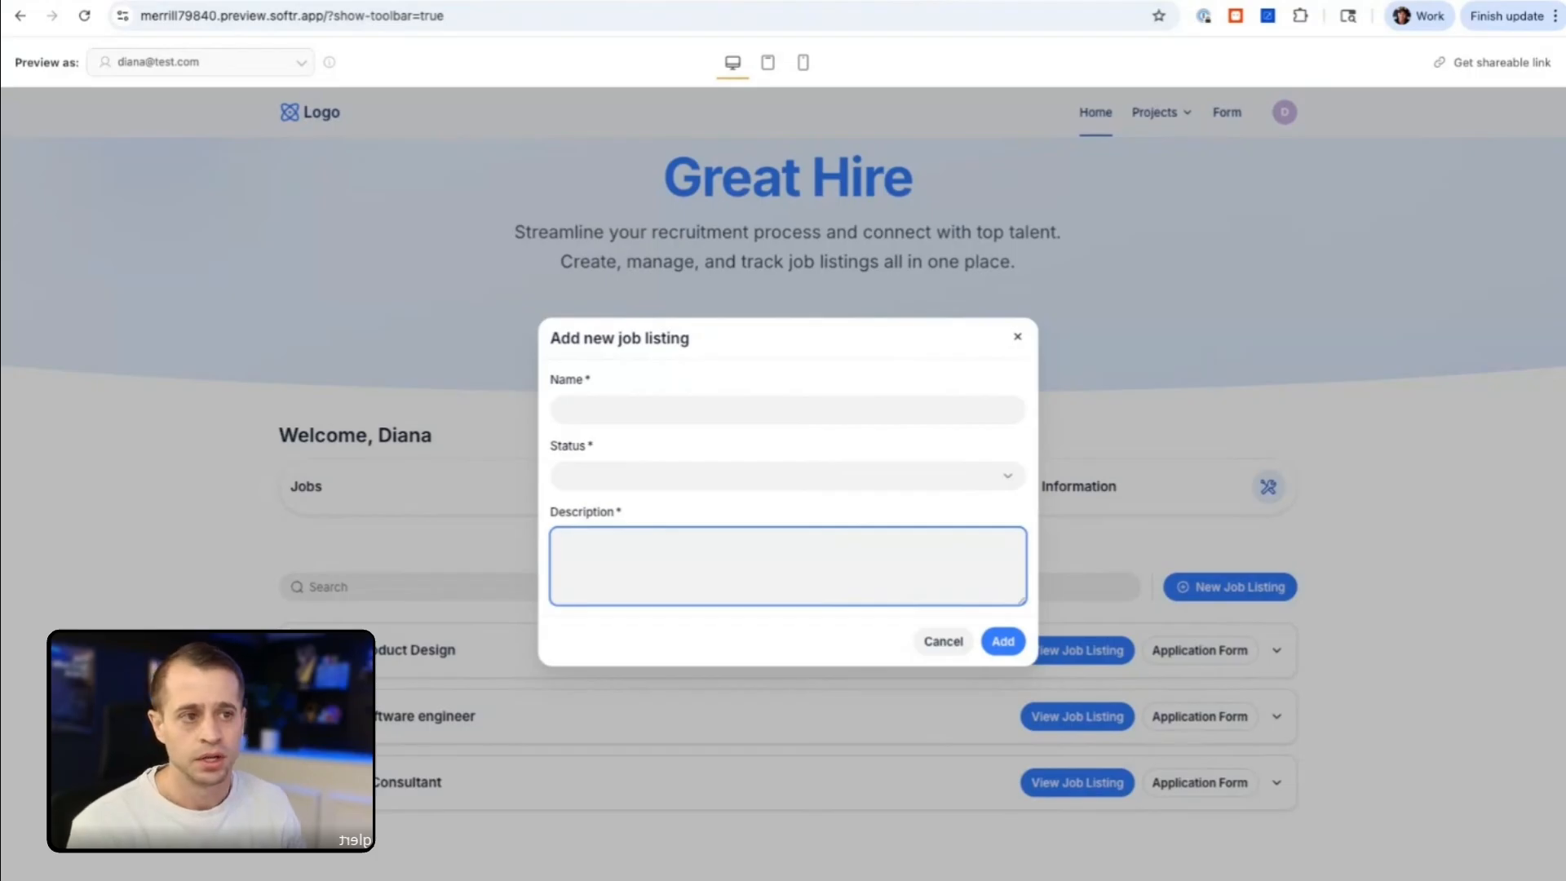
left_click(624, 404)
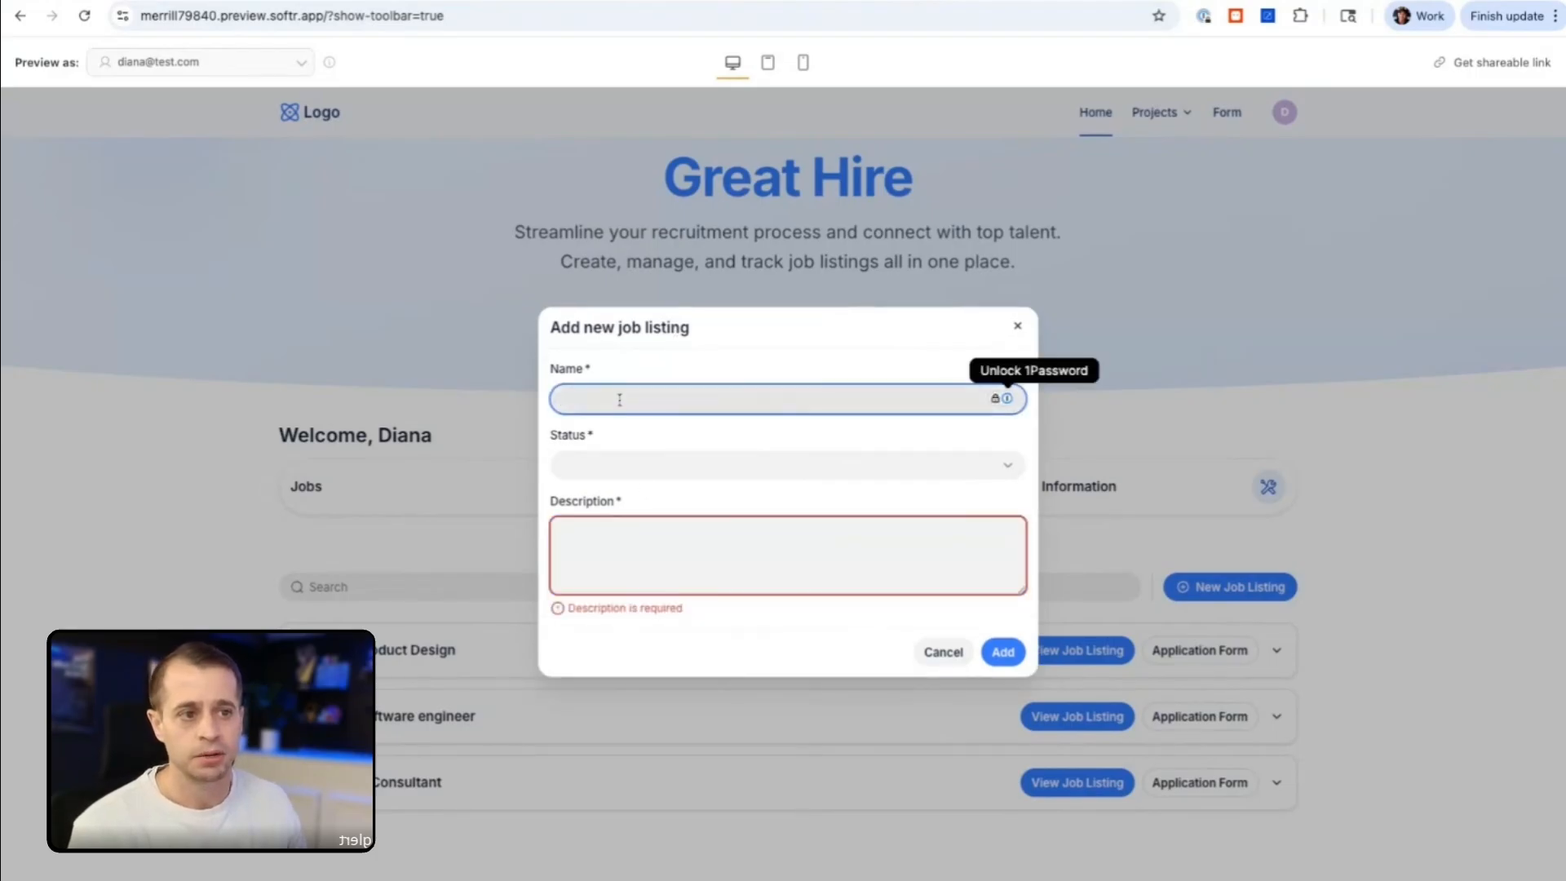
left_click(617, 481)
left_click(620, 544)
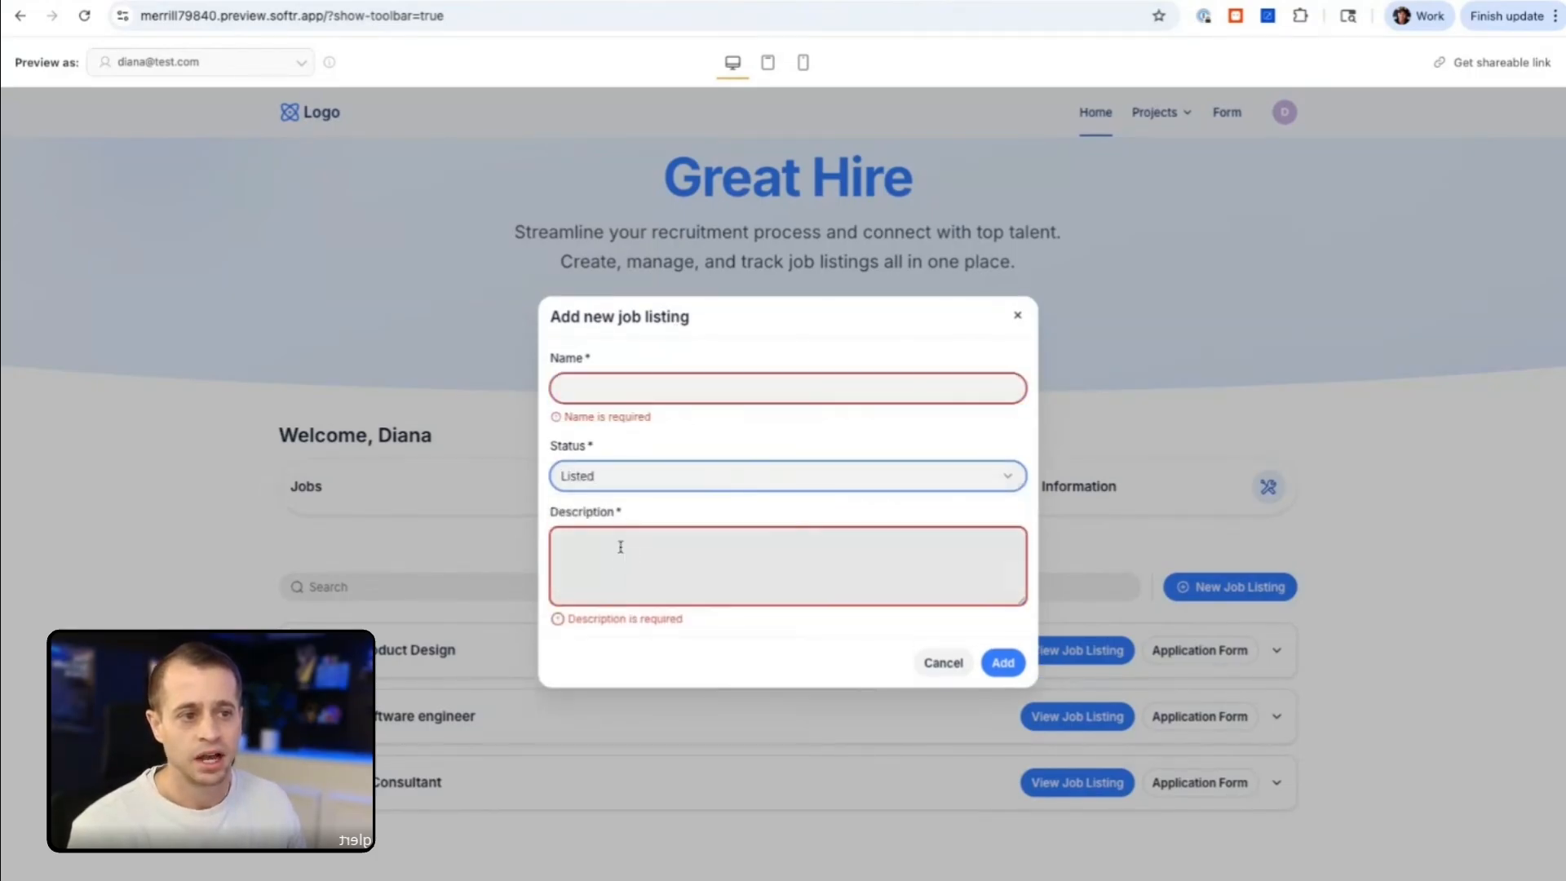
left_click(612, 547)
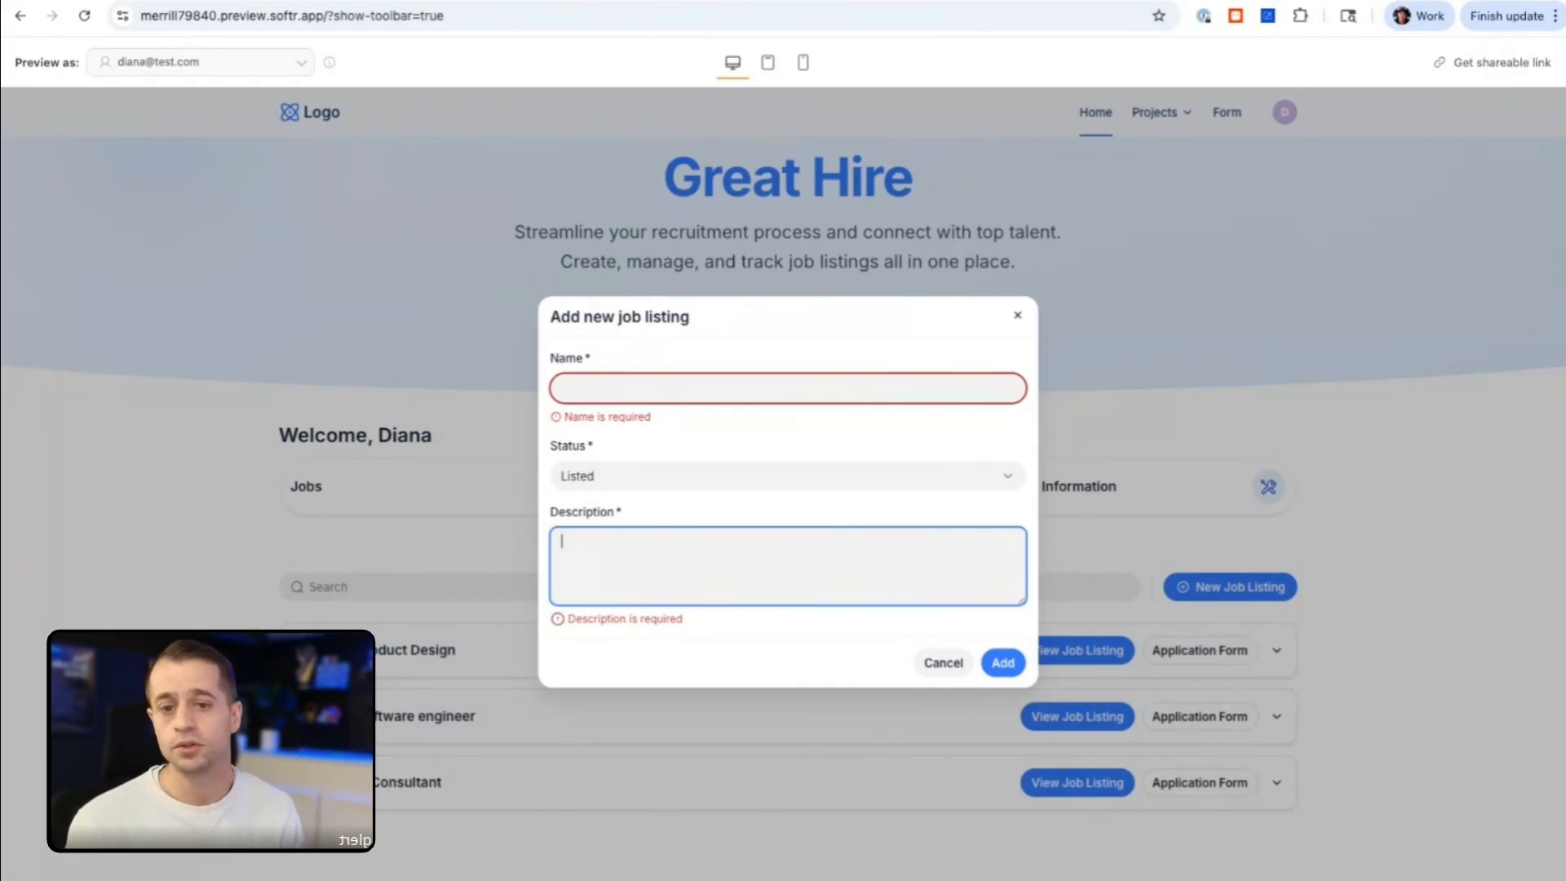
left_click(1017, 316)
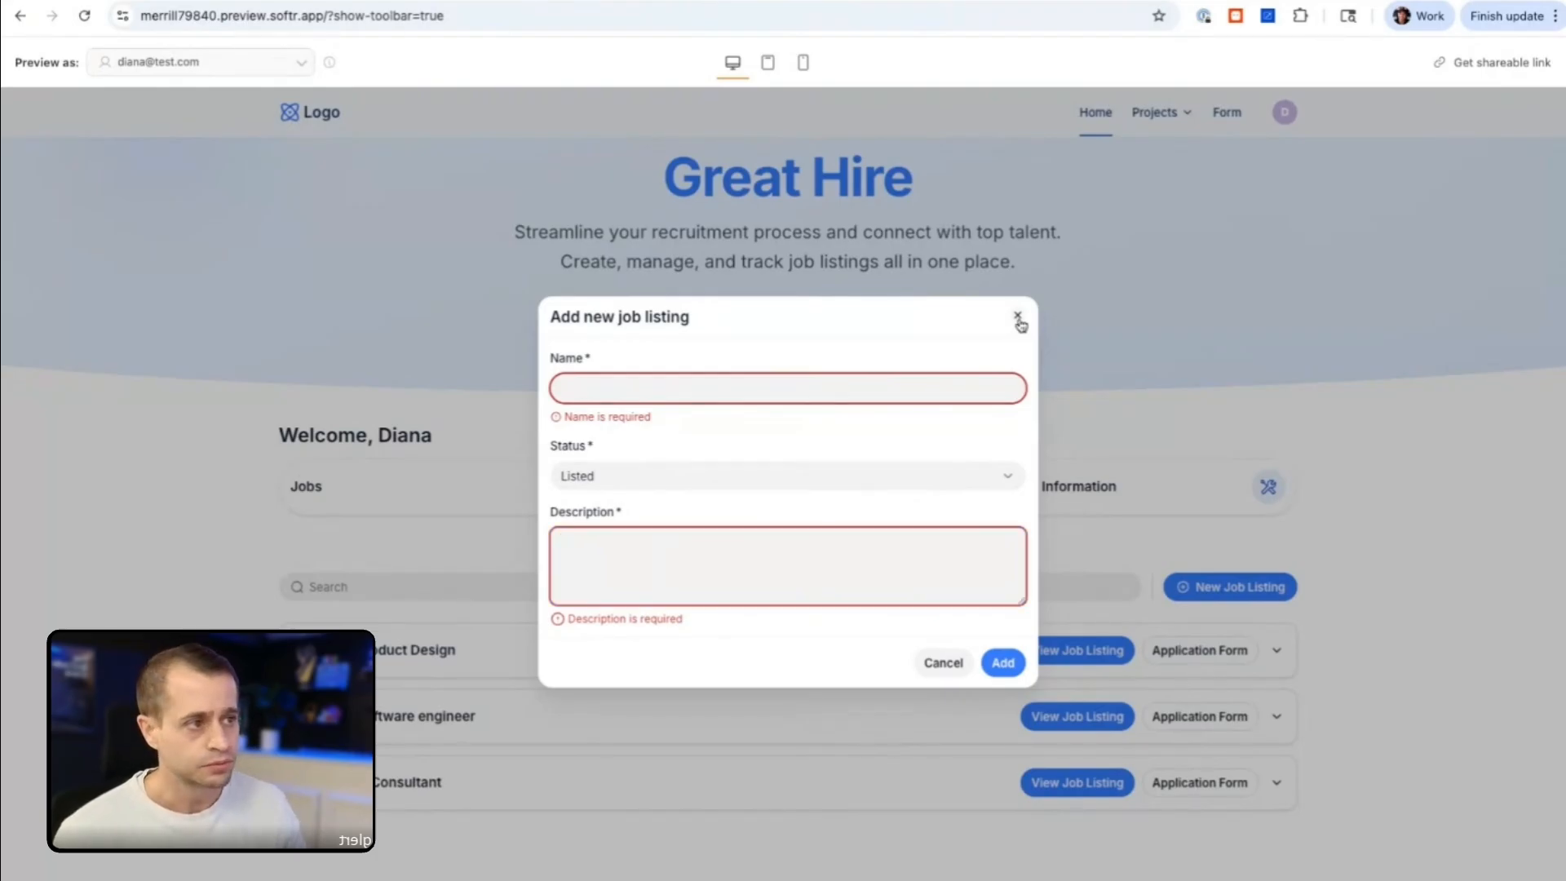
left_click(931, 158)
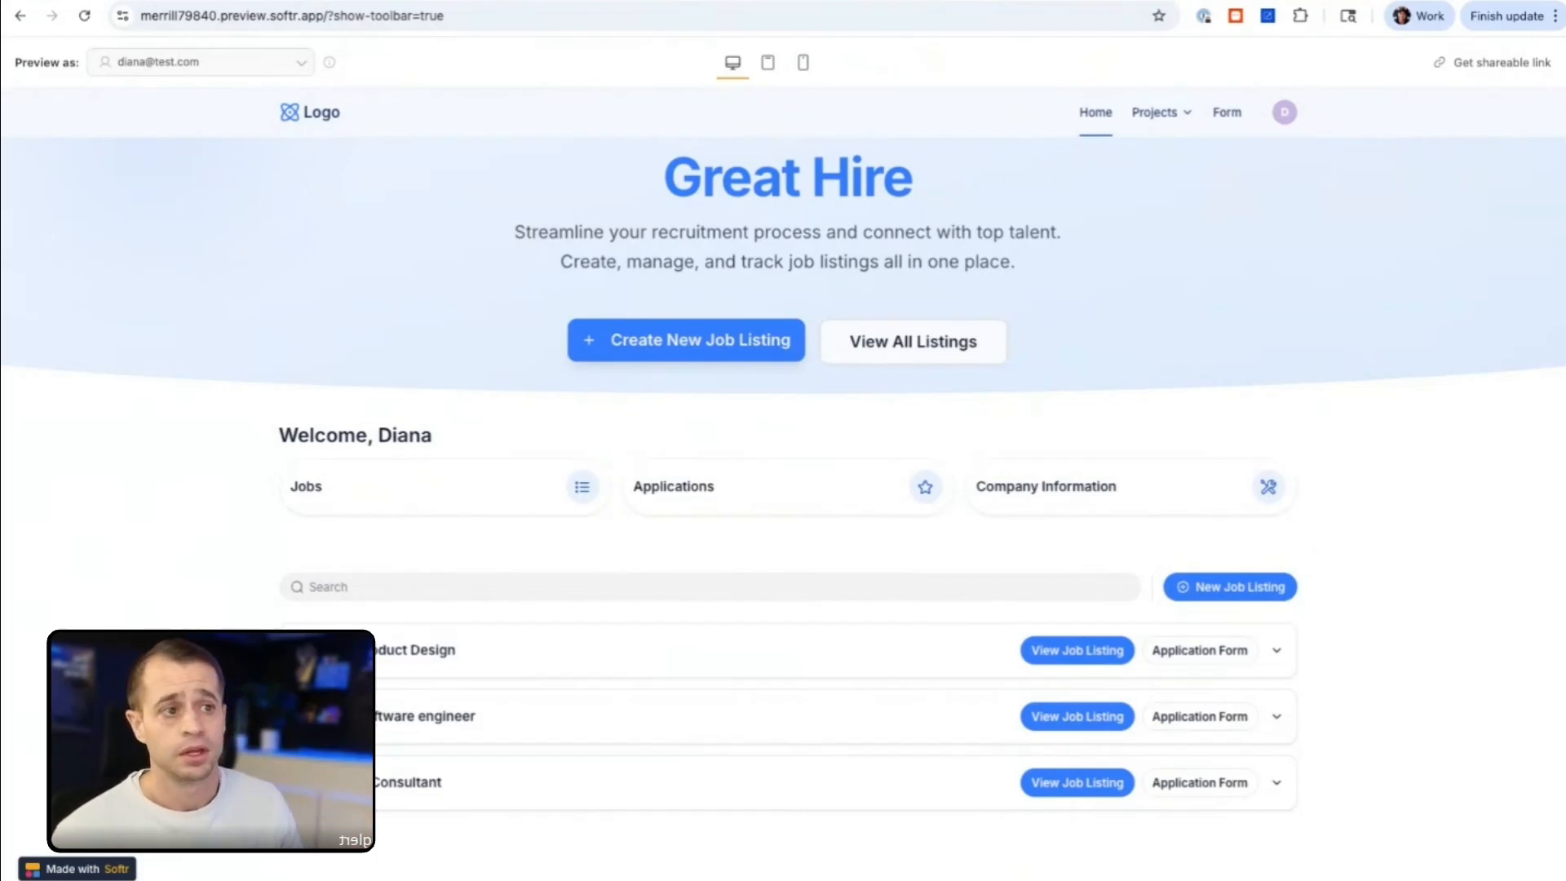
Step: Return to the HR Portal (demo) editor and add a Run custom workflow item button to the job listings list
key("ctrl+shift+Tab")
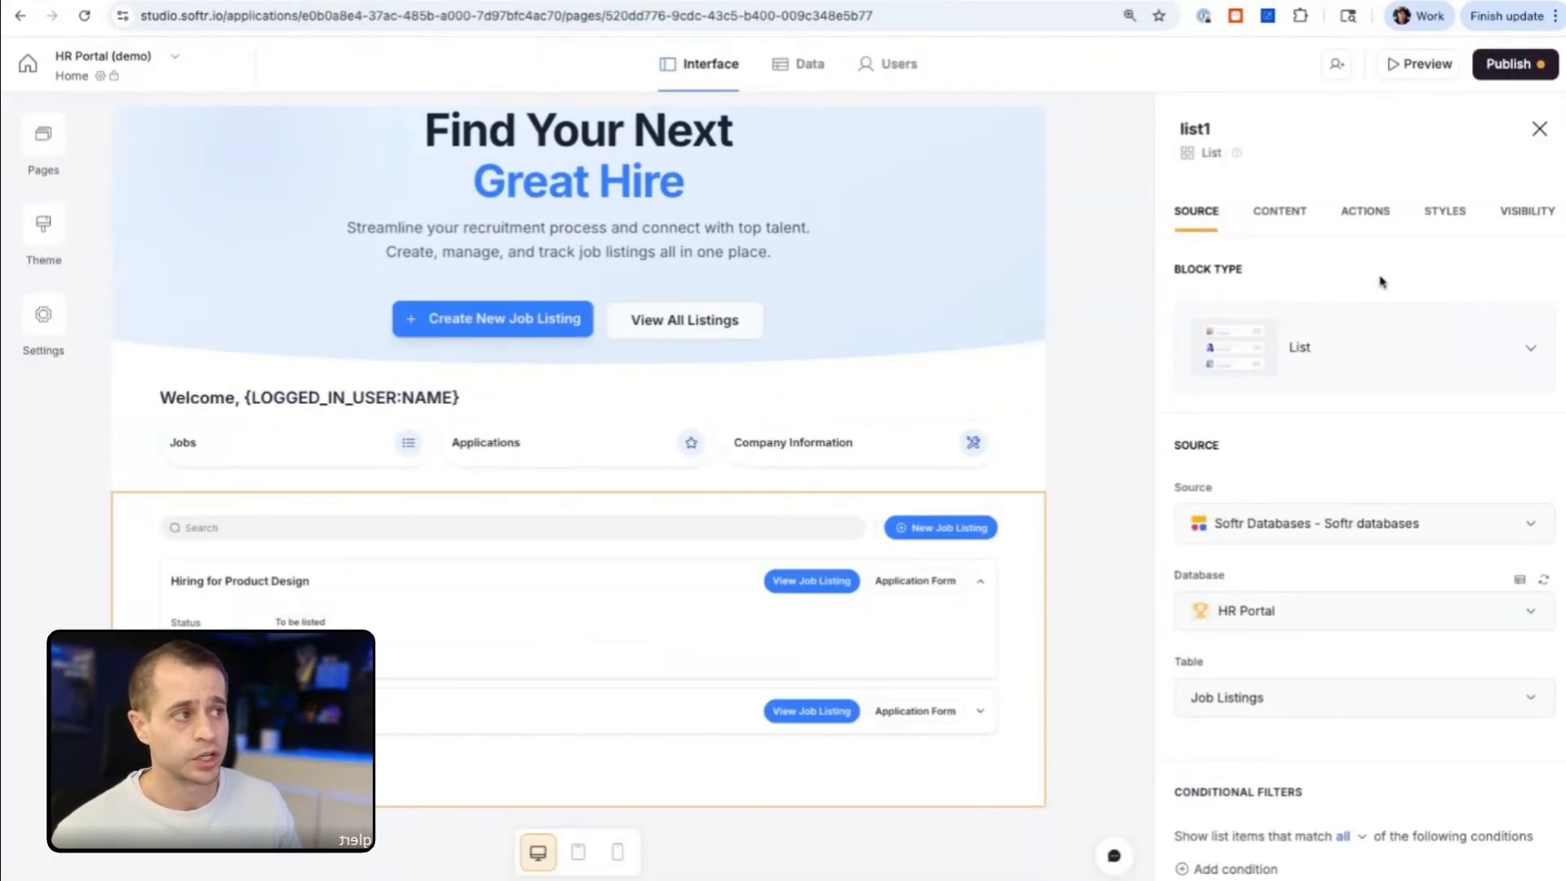
left_click(1365, 210)
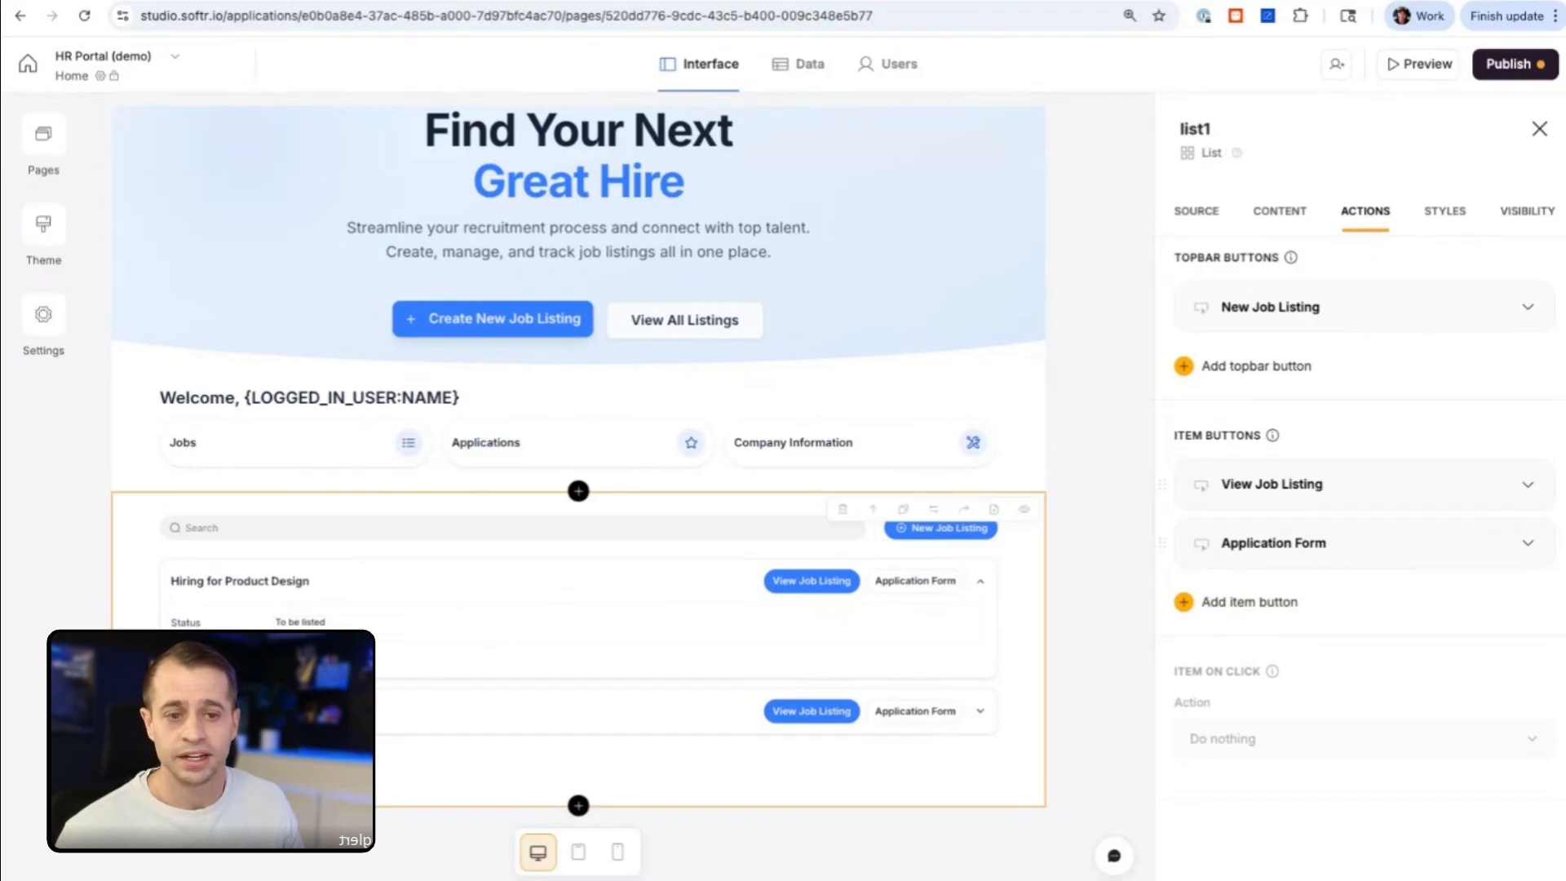
left_click(1253, 609)
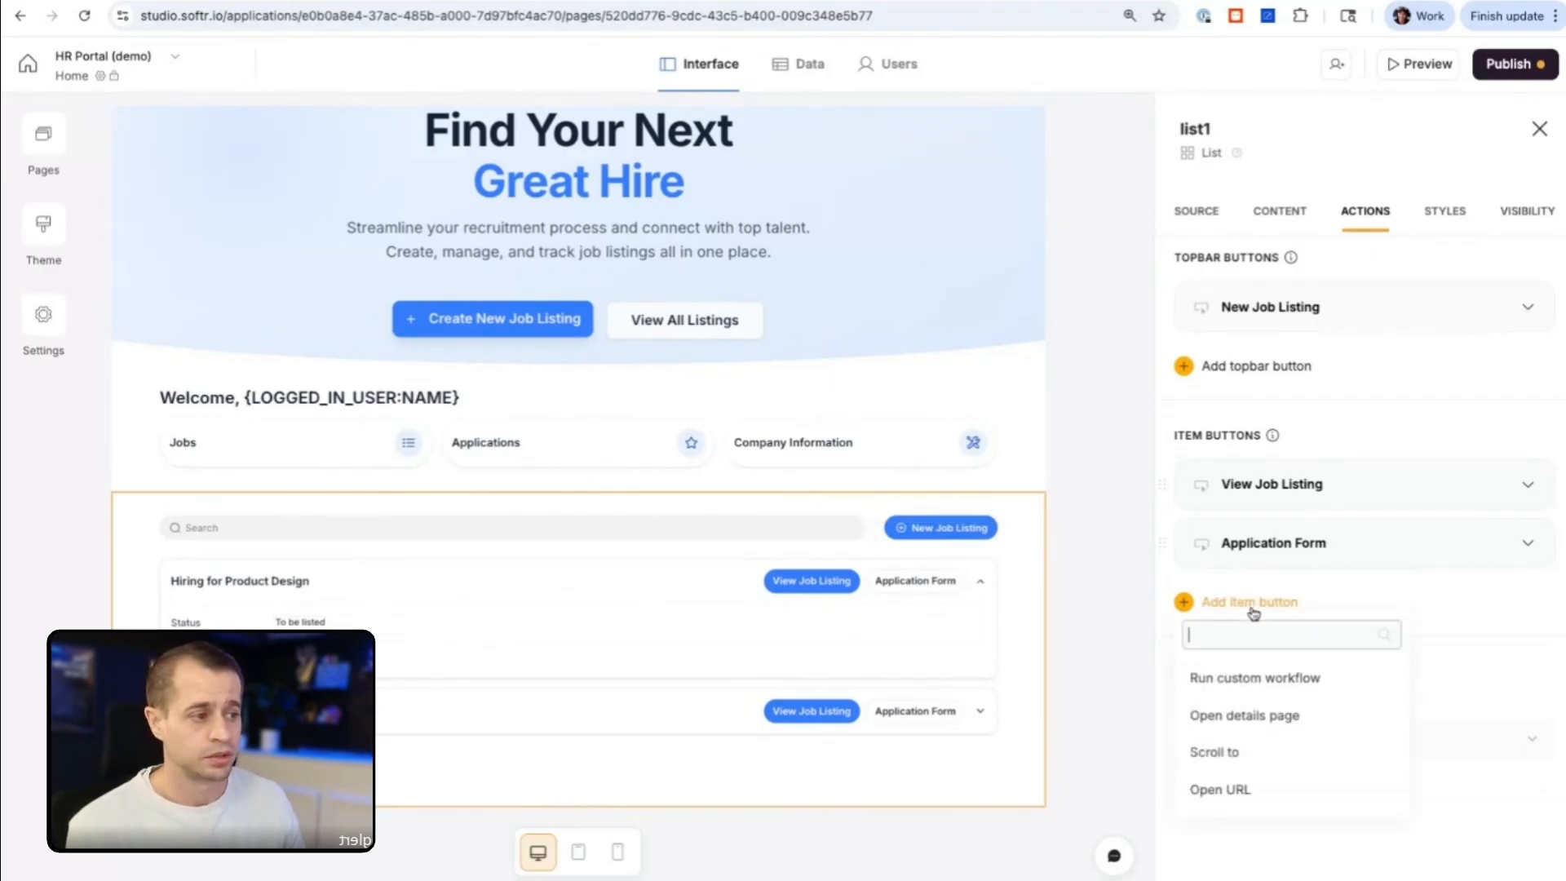
left_click(1241, 678)
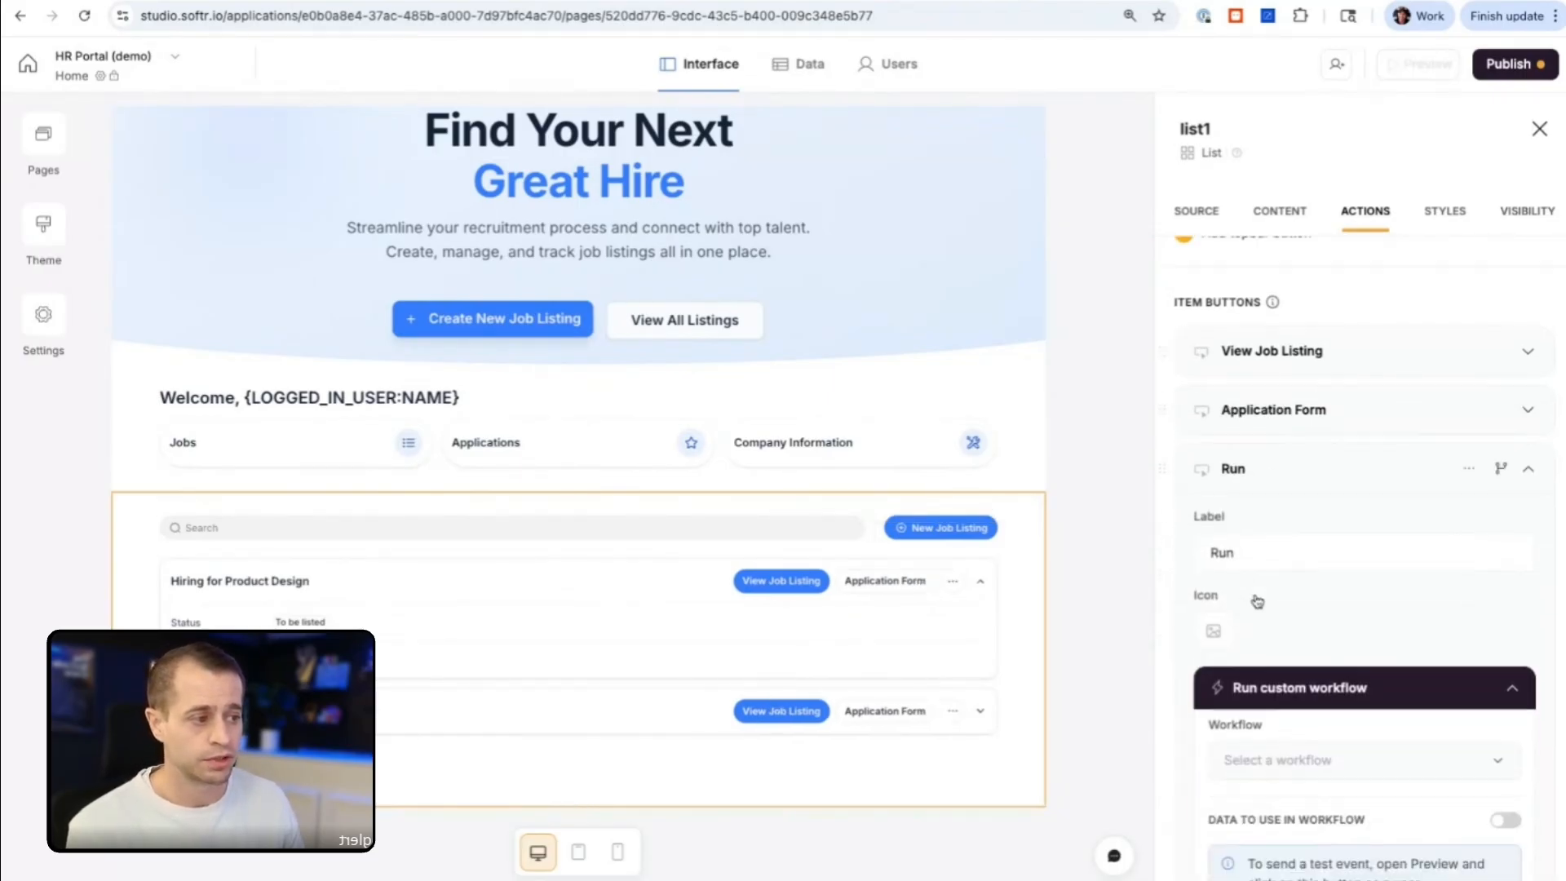
Step: Label the new item button "Enrich Job Description"
left_click(1253, 489)
key("ctrl+a")
type("Enrich")
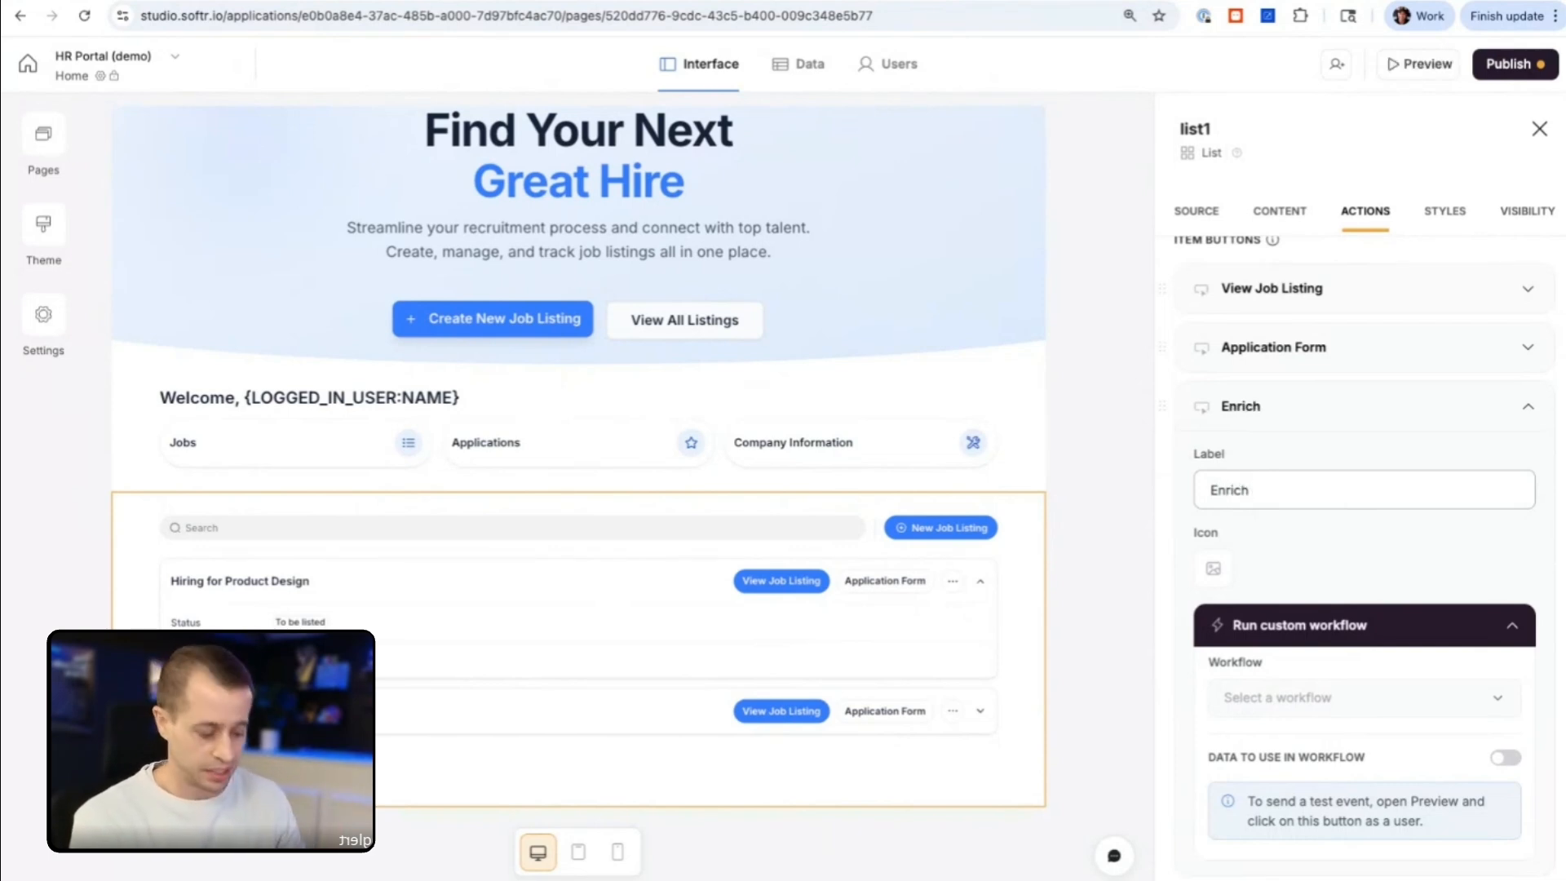
type(" Job Descriptoio")
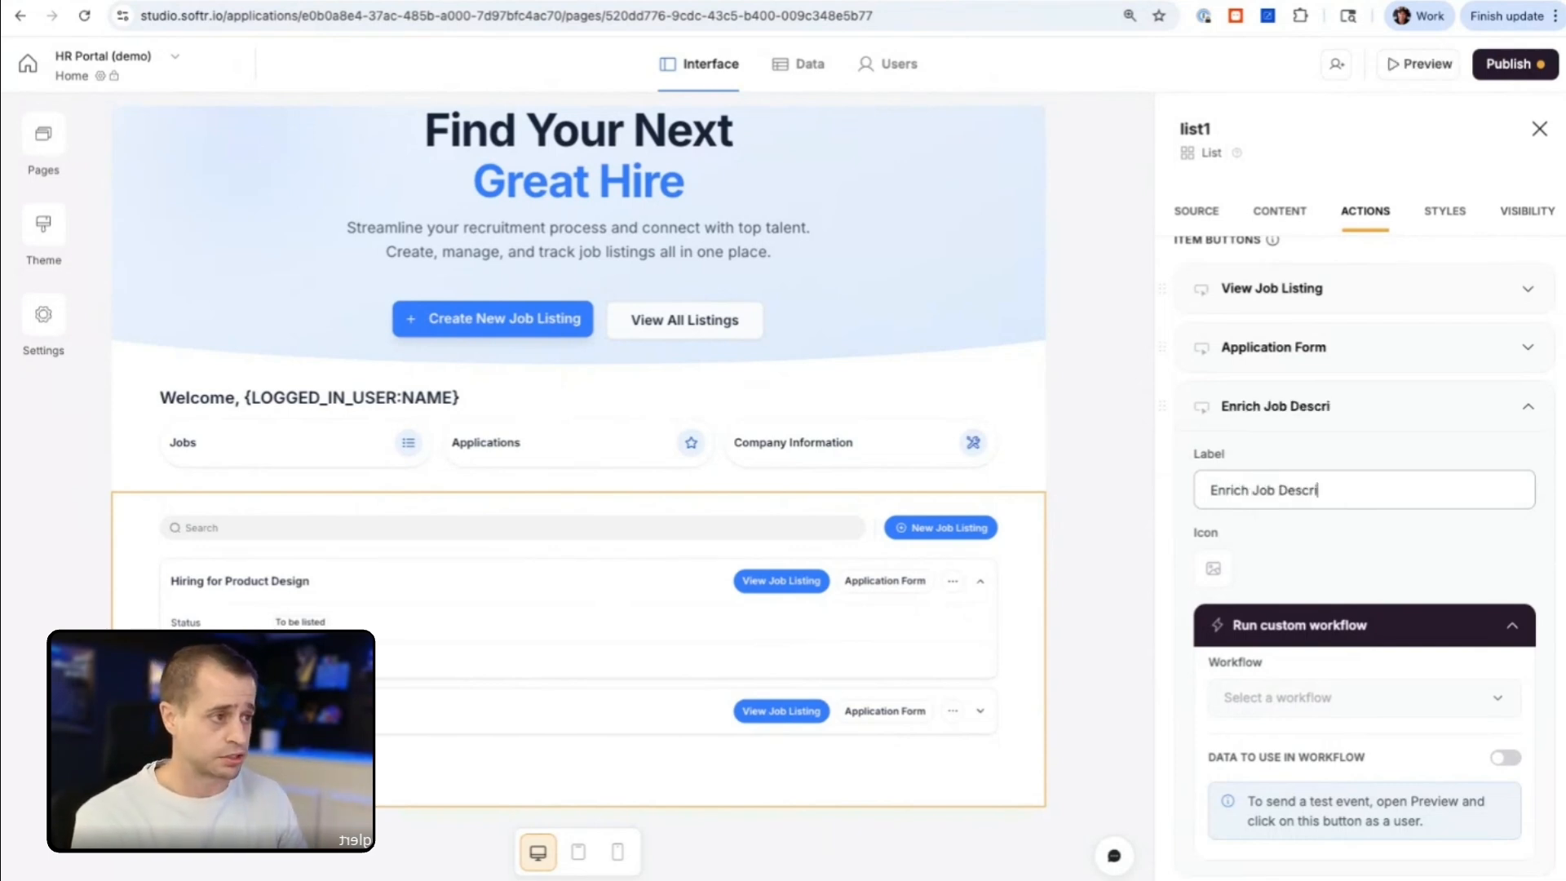
key("BackSpace")
key("BackSpace")
key("BackSpace")
type("ion")
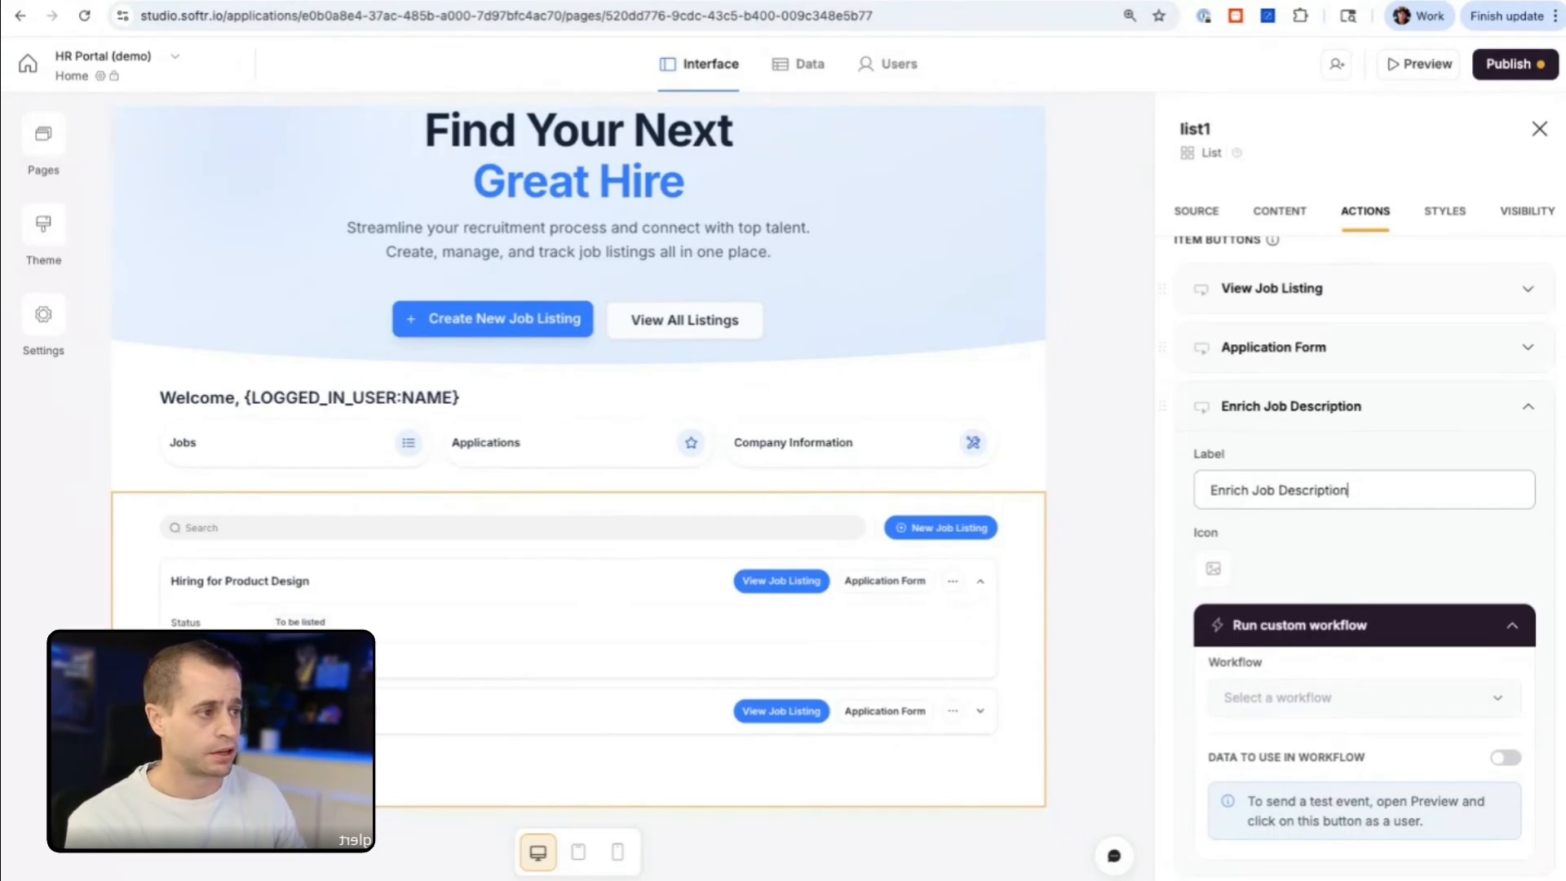
Step: Find icons matching "magic" and give the Enrich Job Description button the second magic wand icon
left_click(1226, 557)
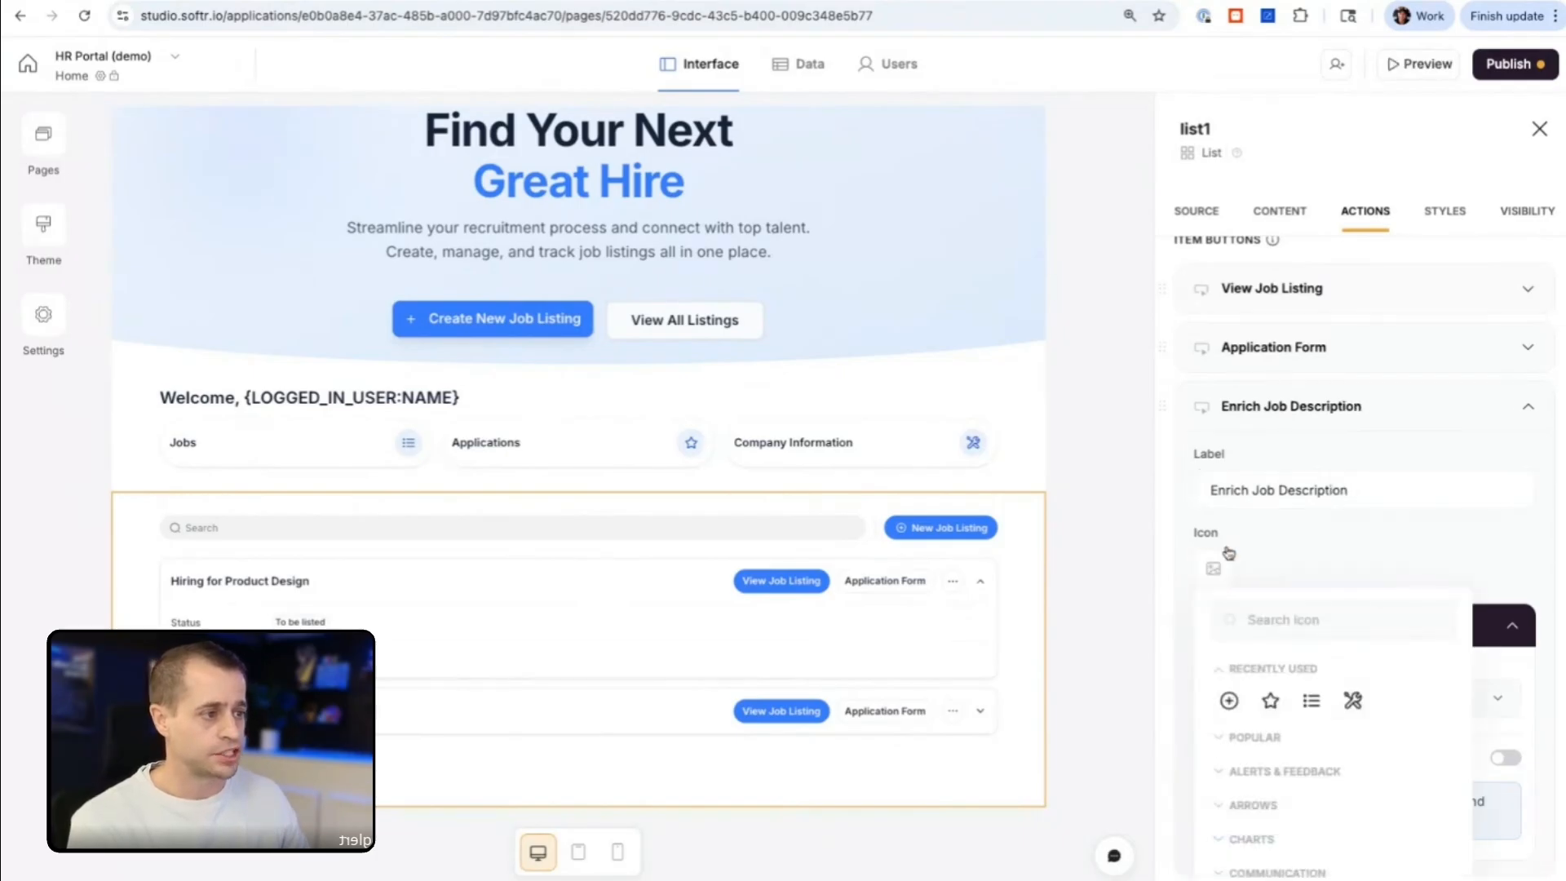
left_click(1291, 618)
type("magic")
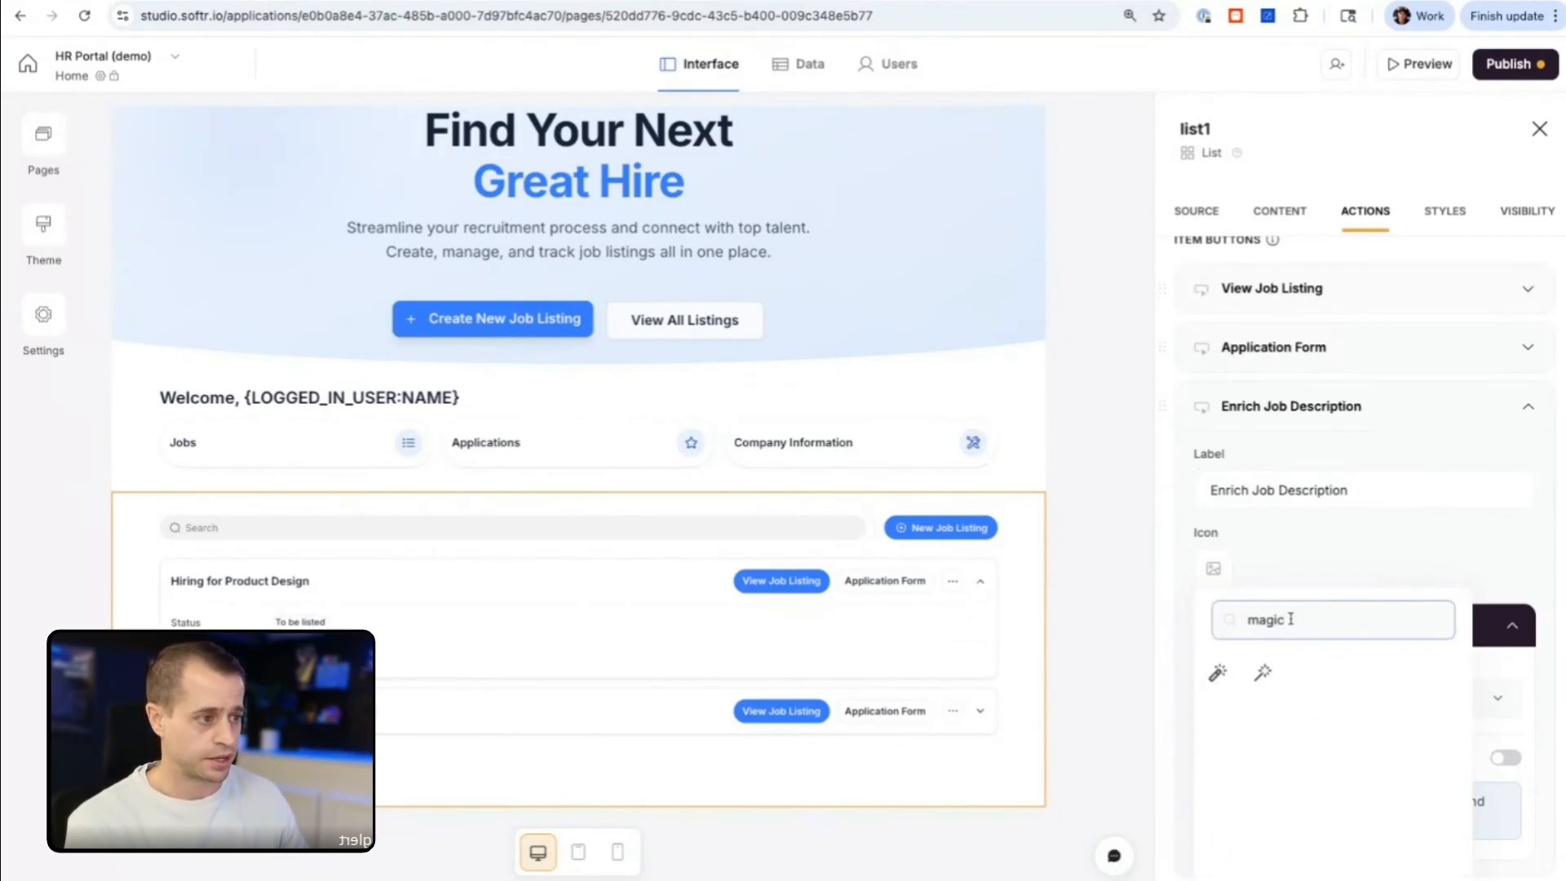
left_click(1263, 672)
Step: Check the button's workflow choices and rename the untitled custom workflow as "Enrich HR Portal" in the workflow editor
scroll(1297, 539, "down", 3)
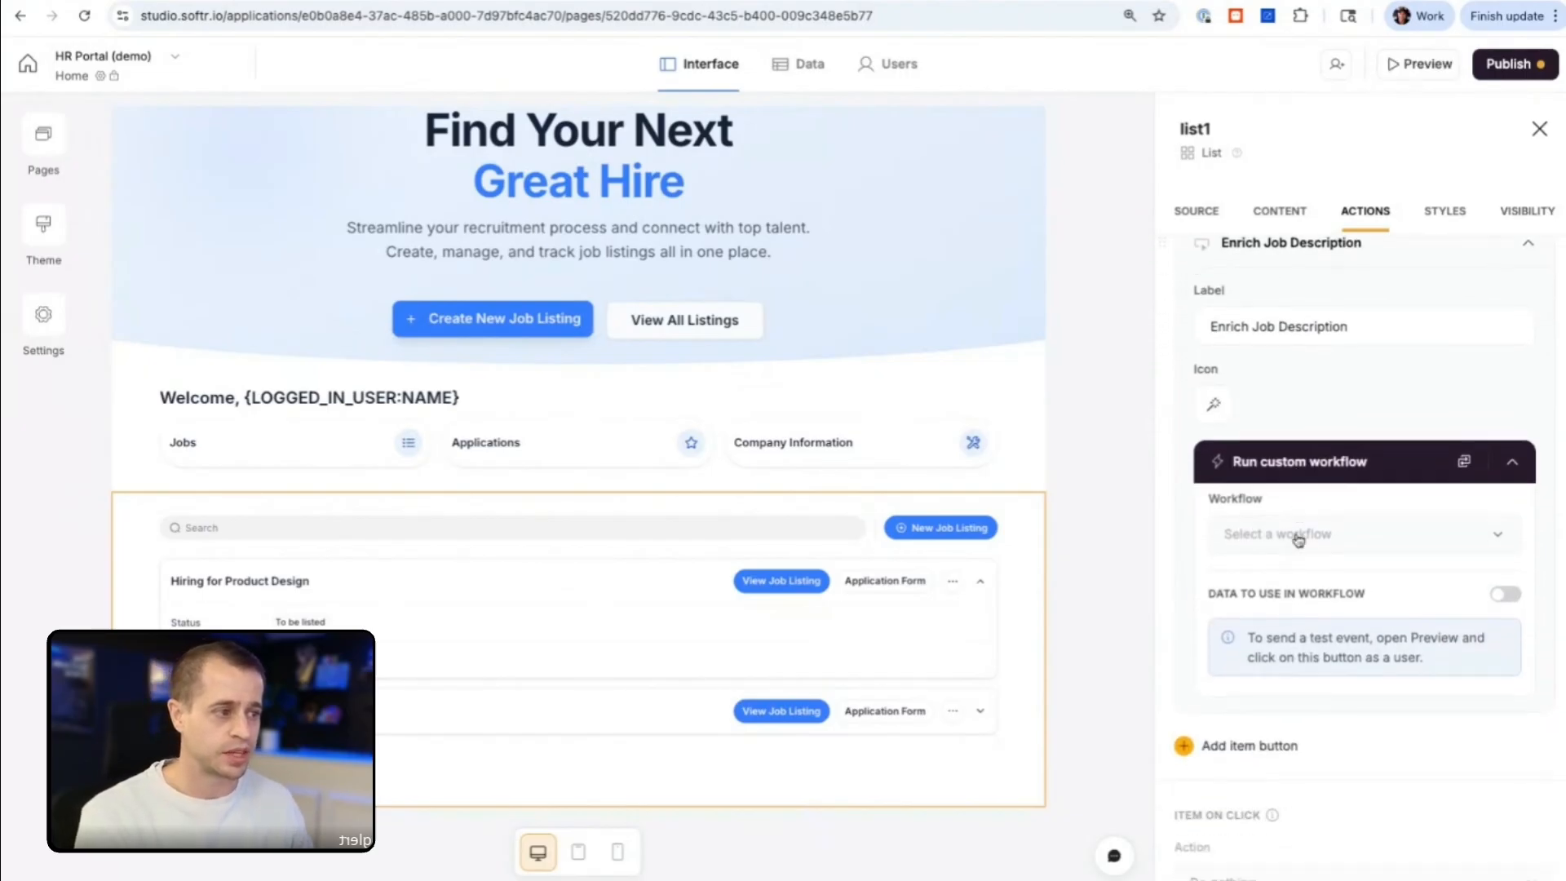
left_click(1299, 488)
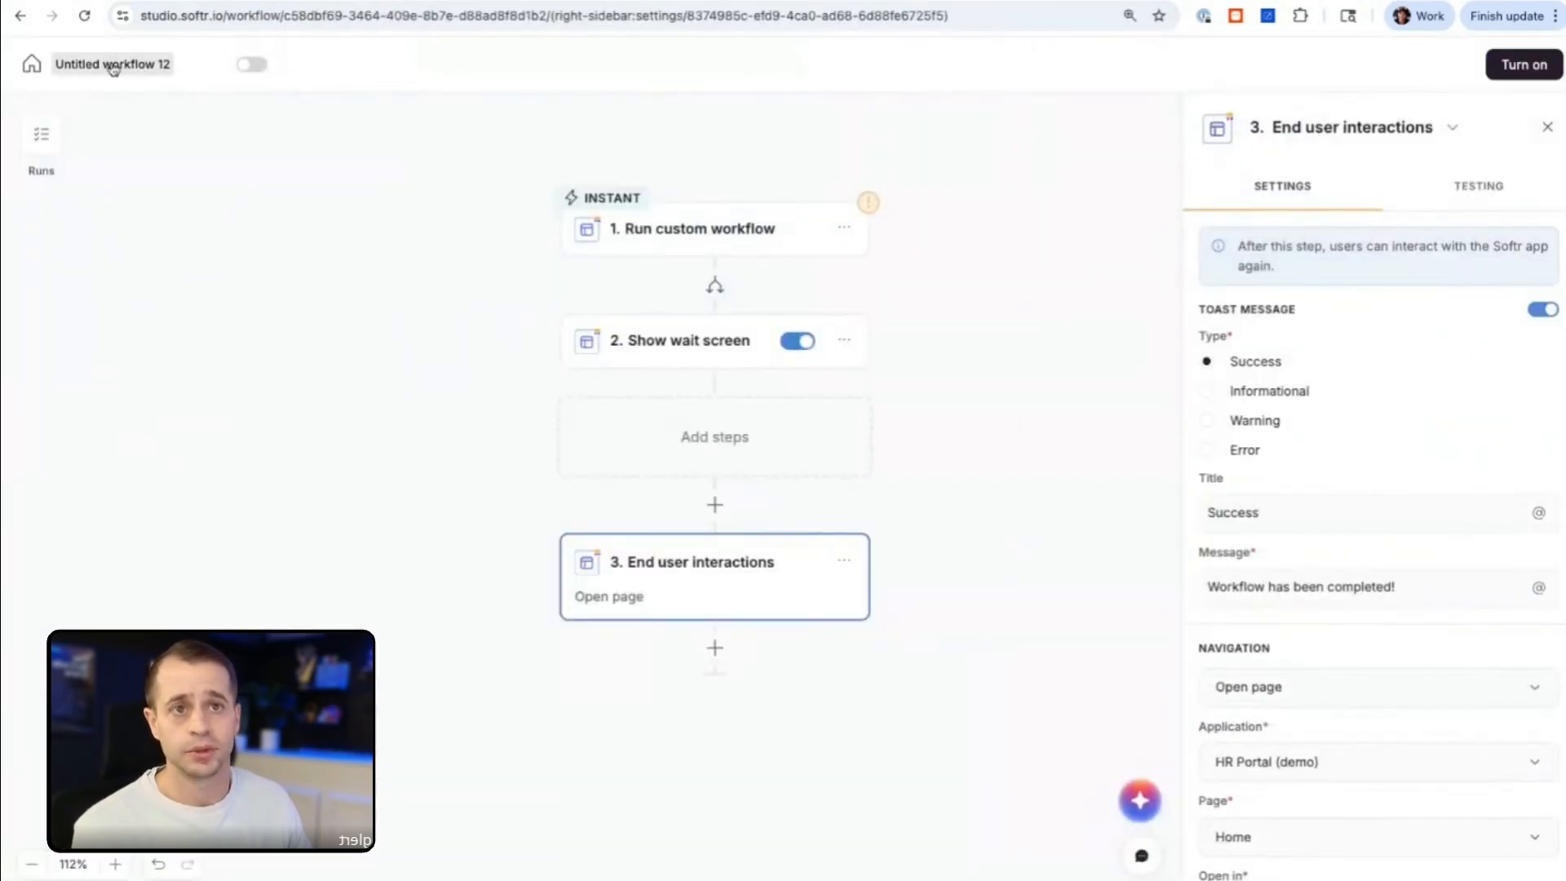
left_click(116, 65)
key("ctrl+a")
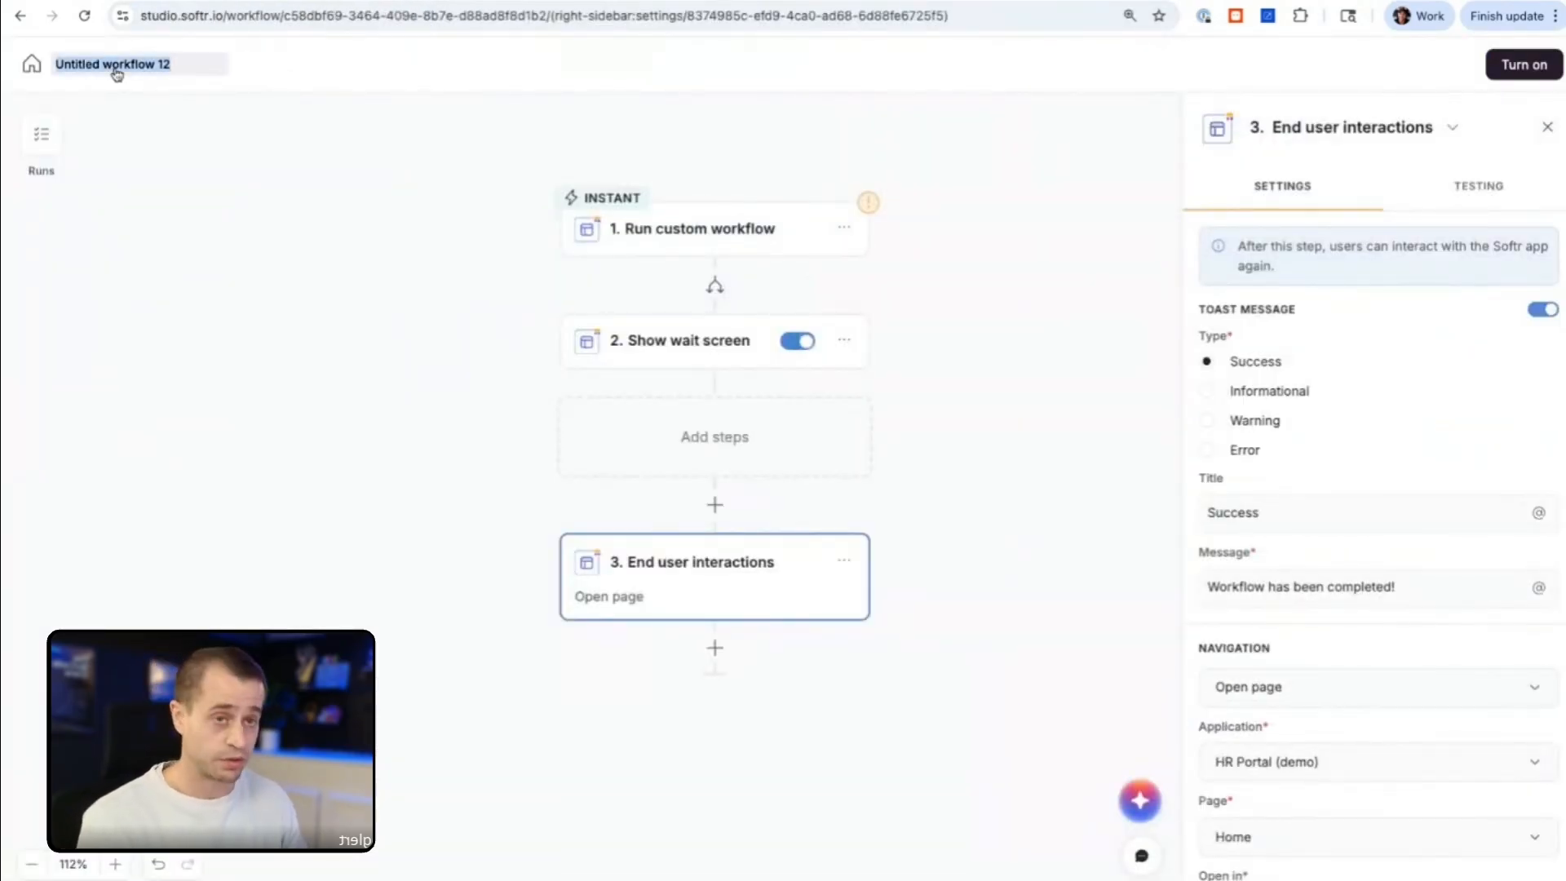
type("Enrich HR Portal")
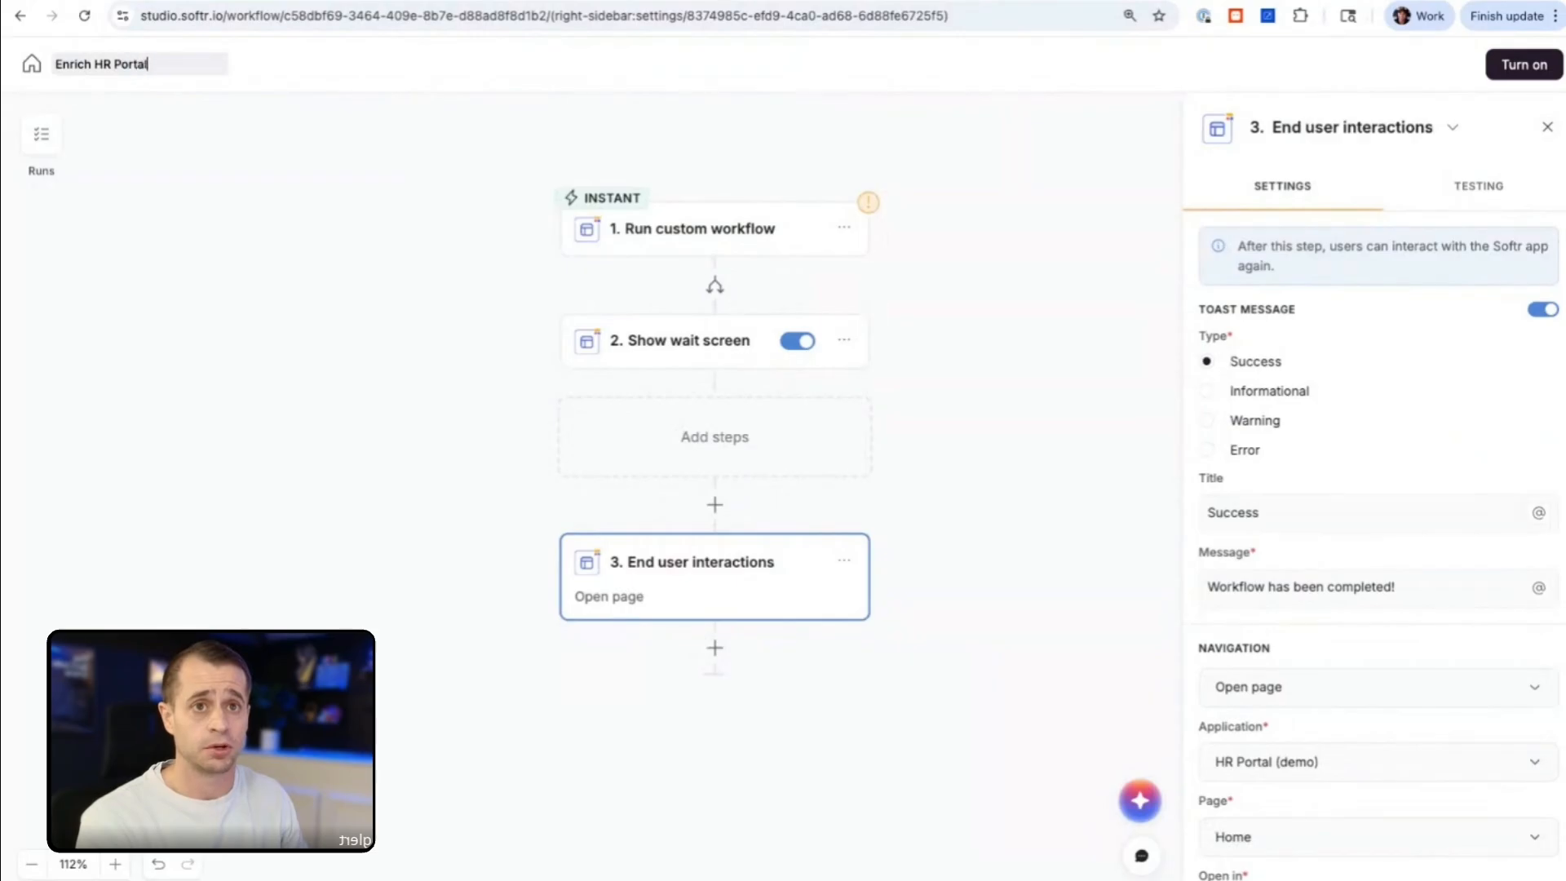
left_click(115, 262)
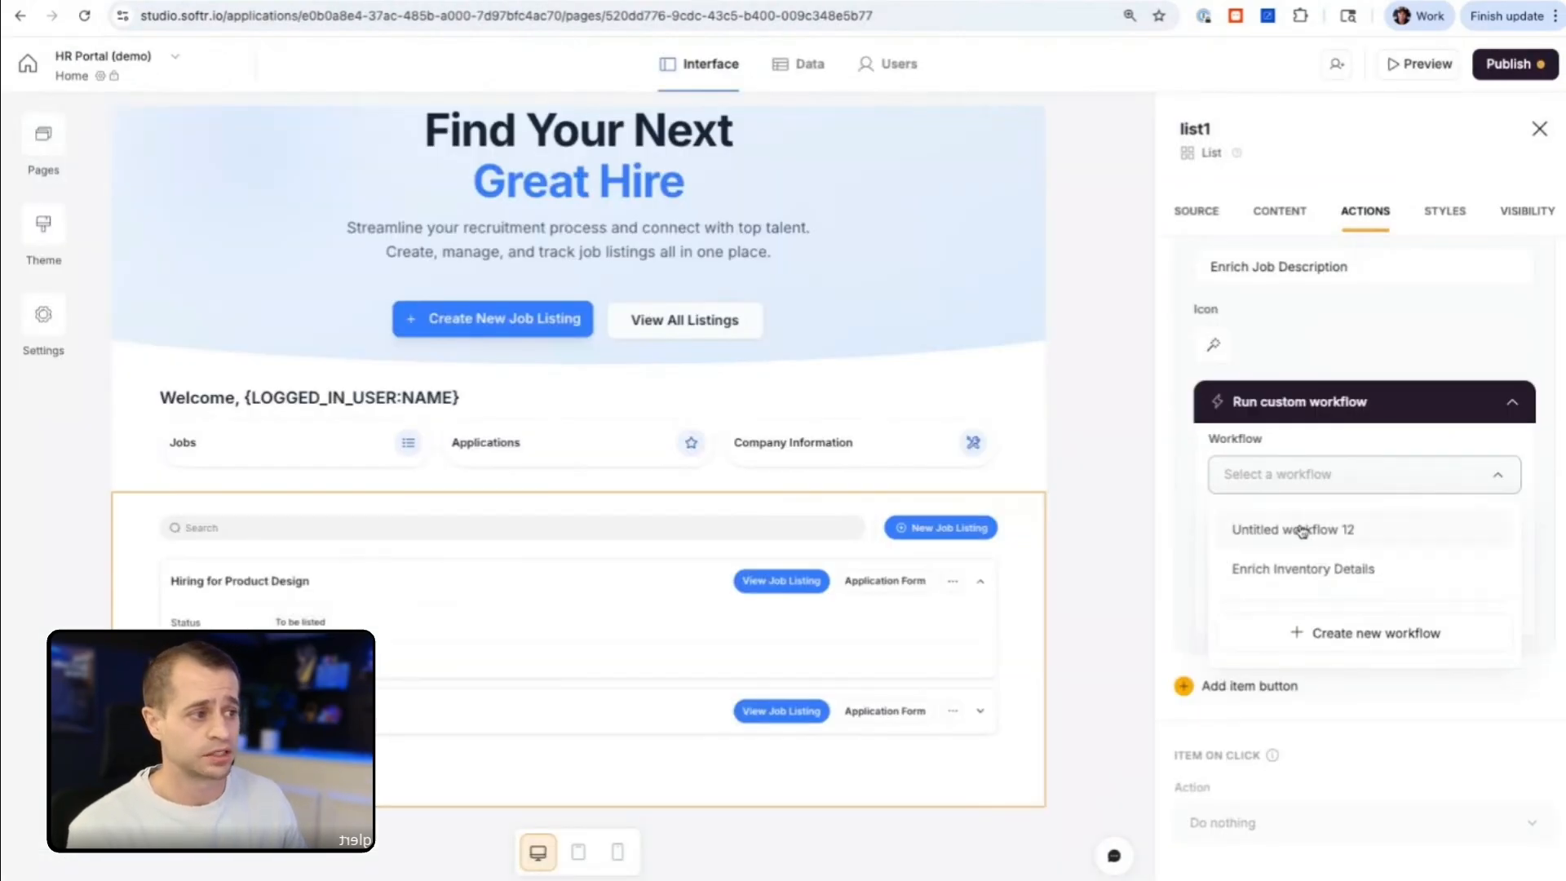
Step: Set the Enrich Job Description button to run Untitled workflow 12 and enable data to use in the workflow
left_click(1302, 531)
scroll(1325, 547, "down", 1)
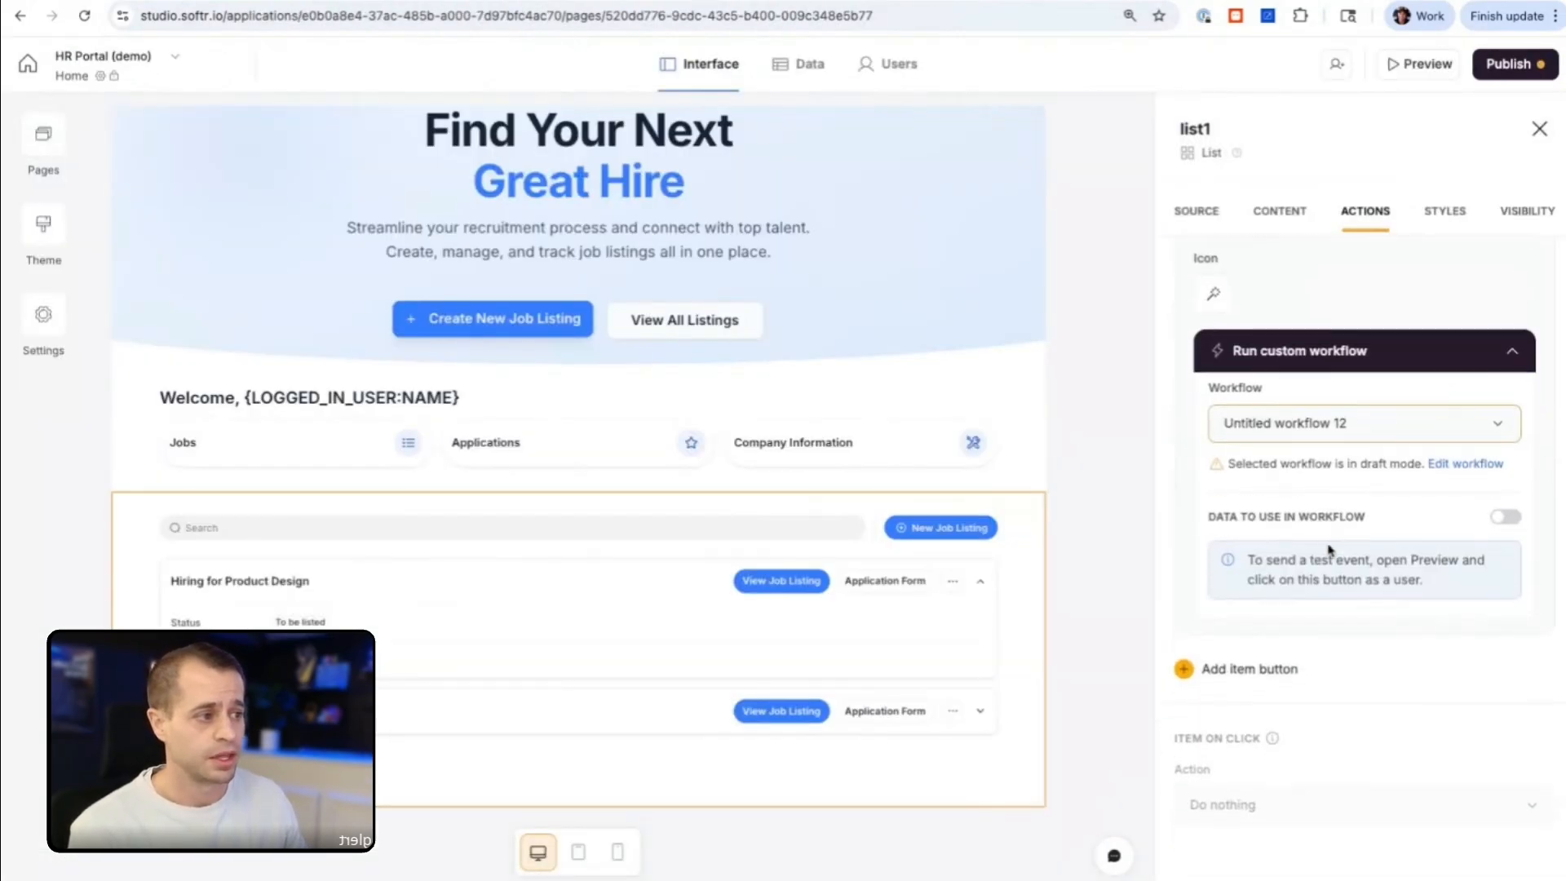
left_click(1503, 512)
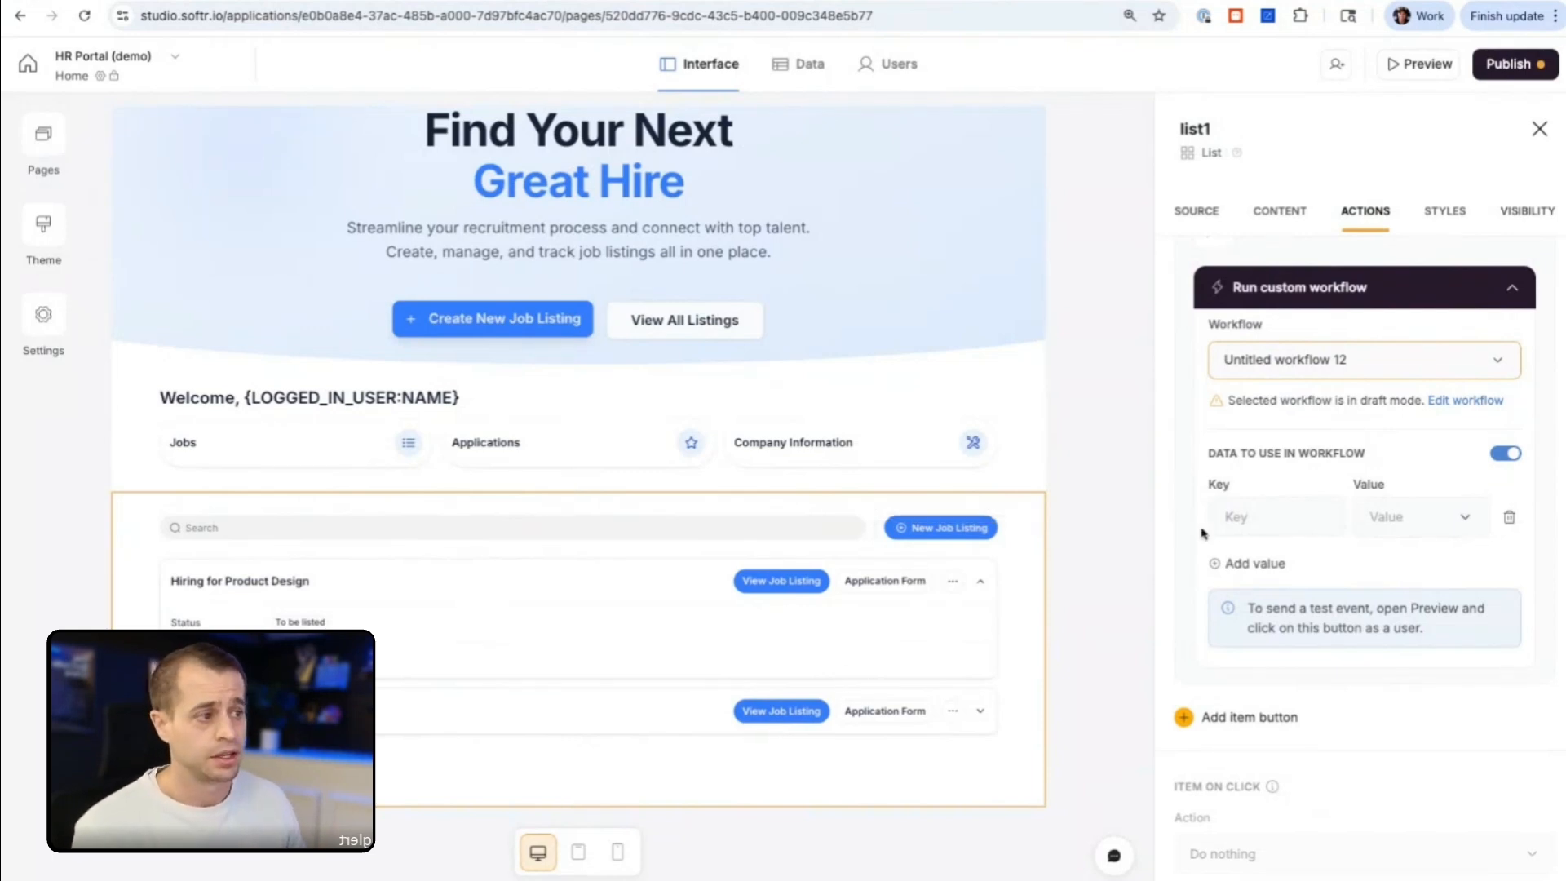
Step: Enter the workflow data key "id" and open the selected Job Listings record's fields as the source for its value
left_click(1240, 516)
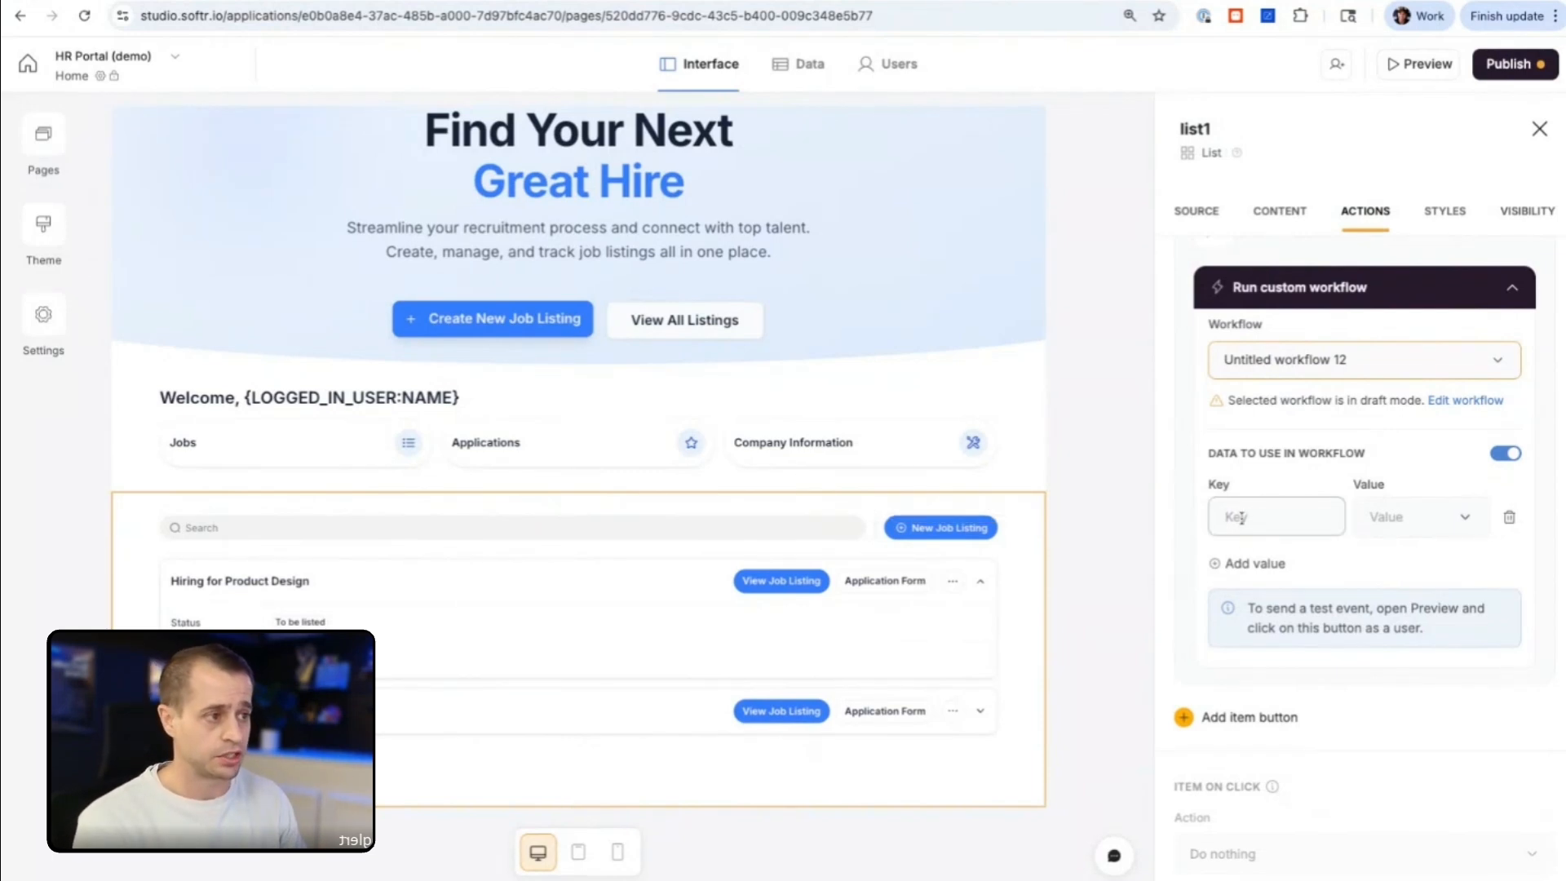
type("id")
left_click(1462, 519)
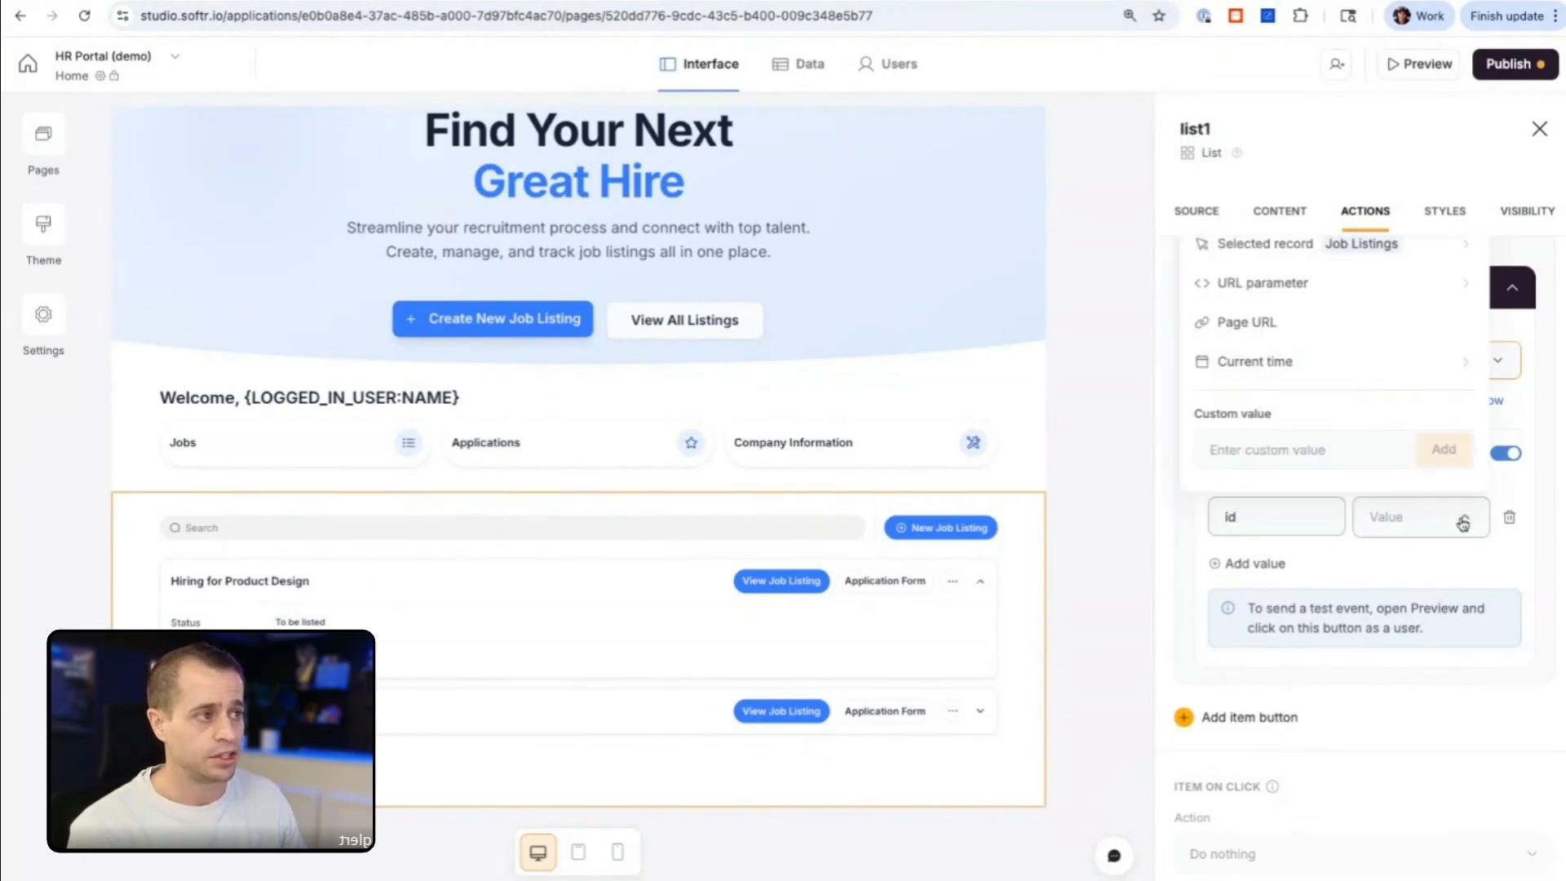
scroll(1329, 317, "up", 1)
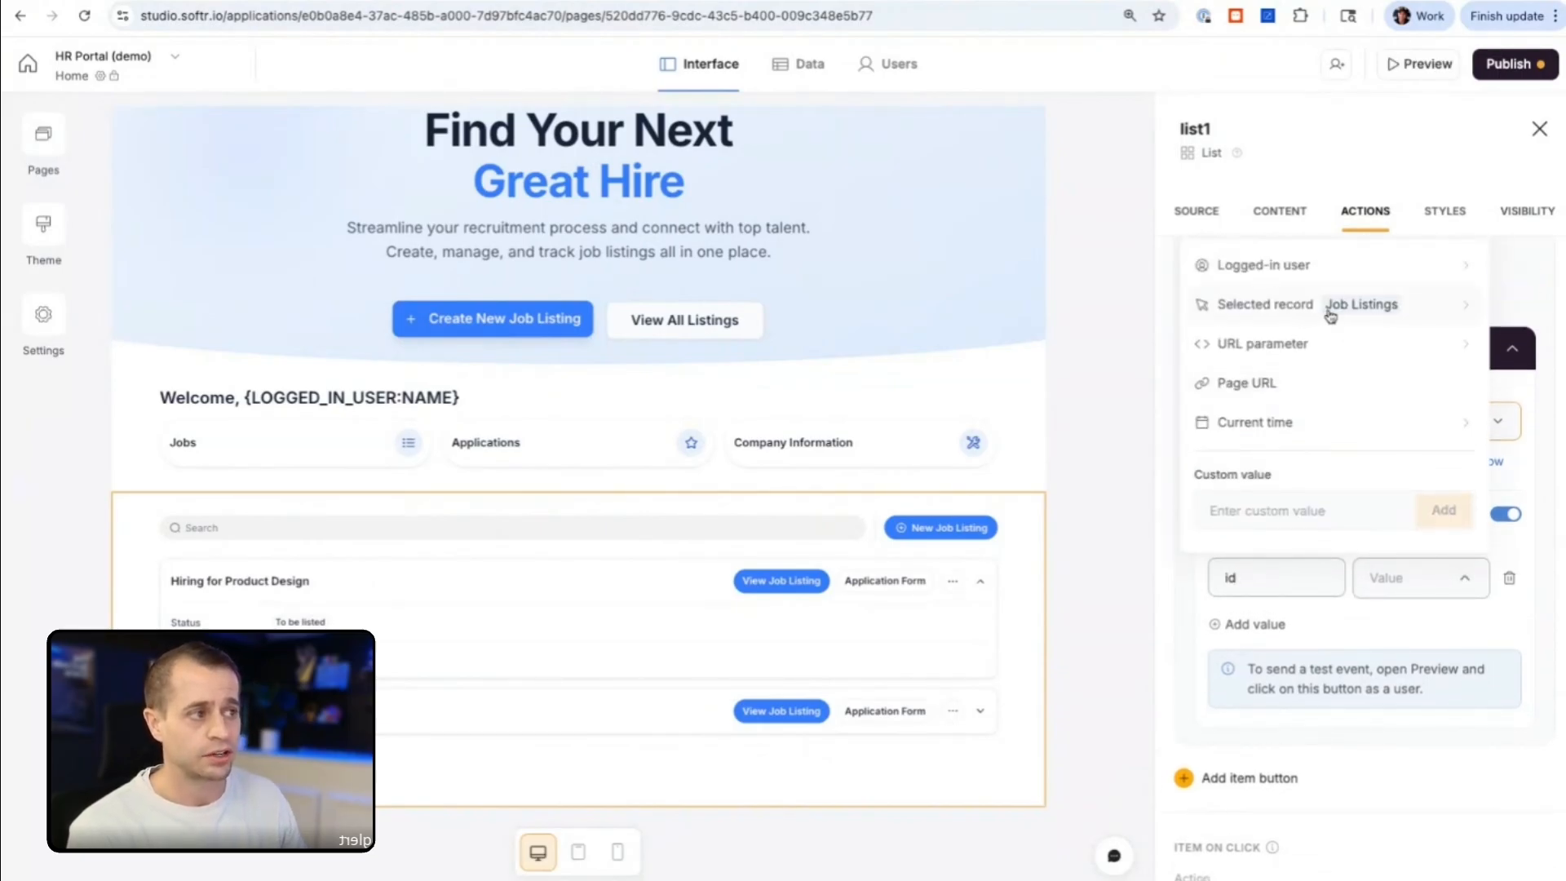
left_click(1329, 317)
left_click(1295, 294)
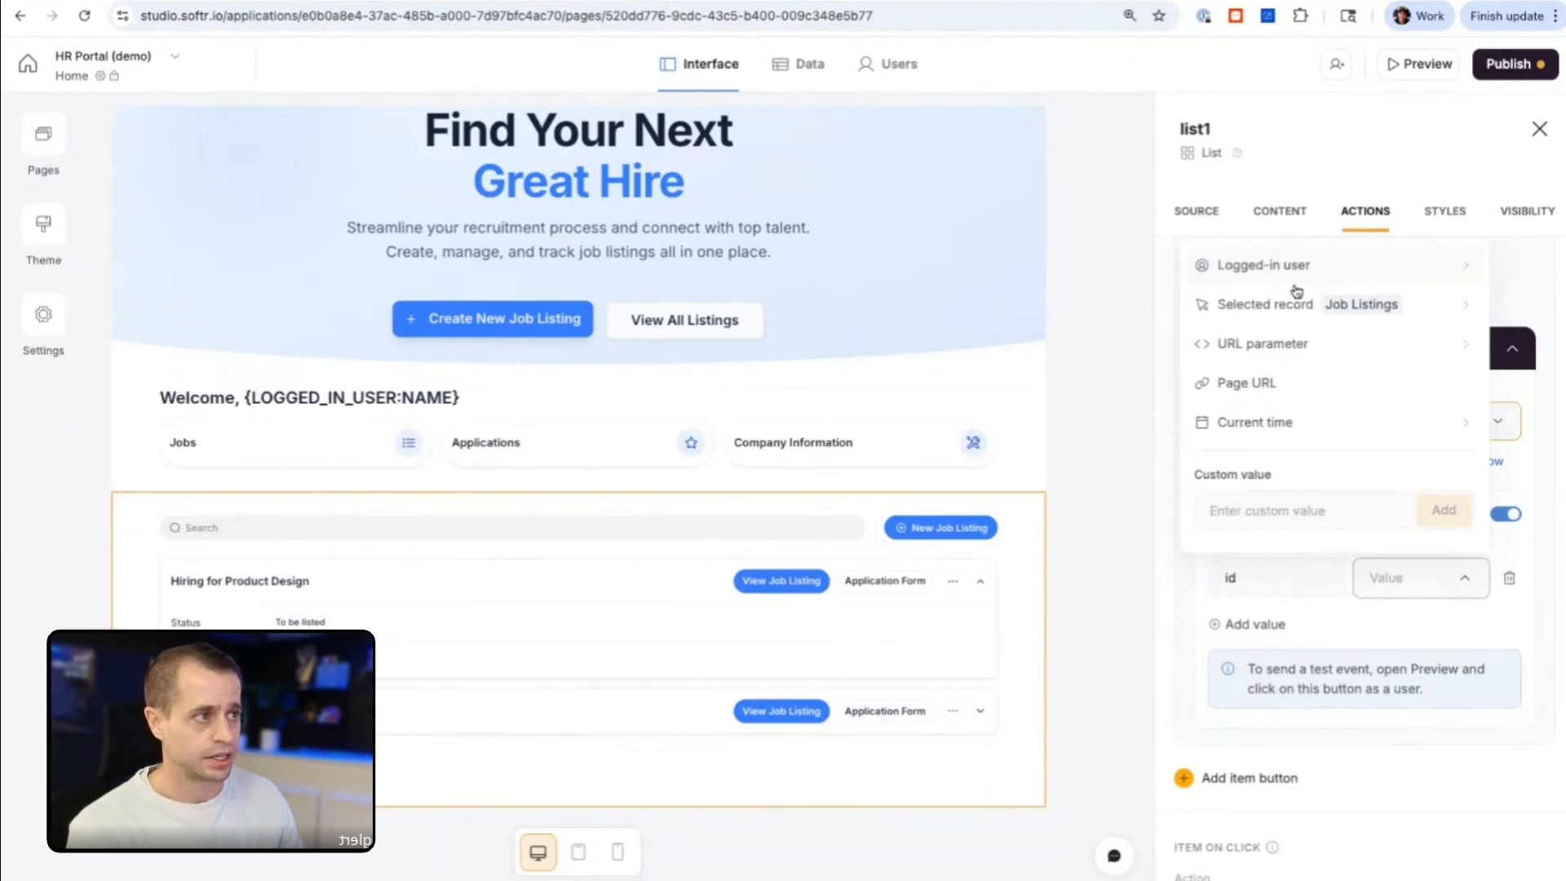
left_click(1330, 319)
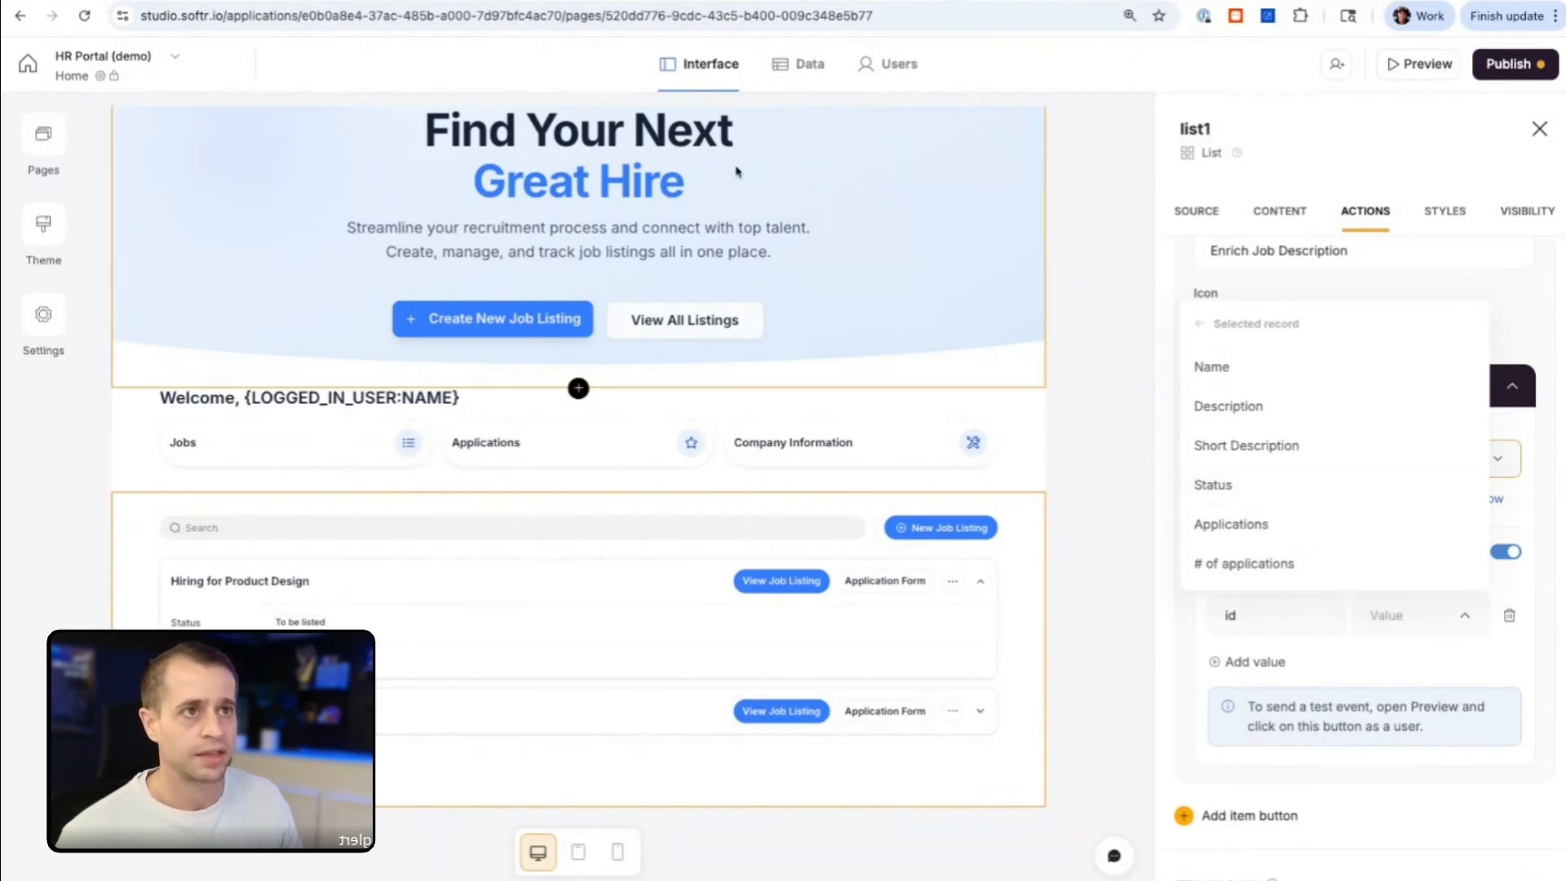
Step: Add a Record ID field named "RecordID" to the Job Listings table of the HR Portal database
left_click(344, 0)
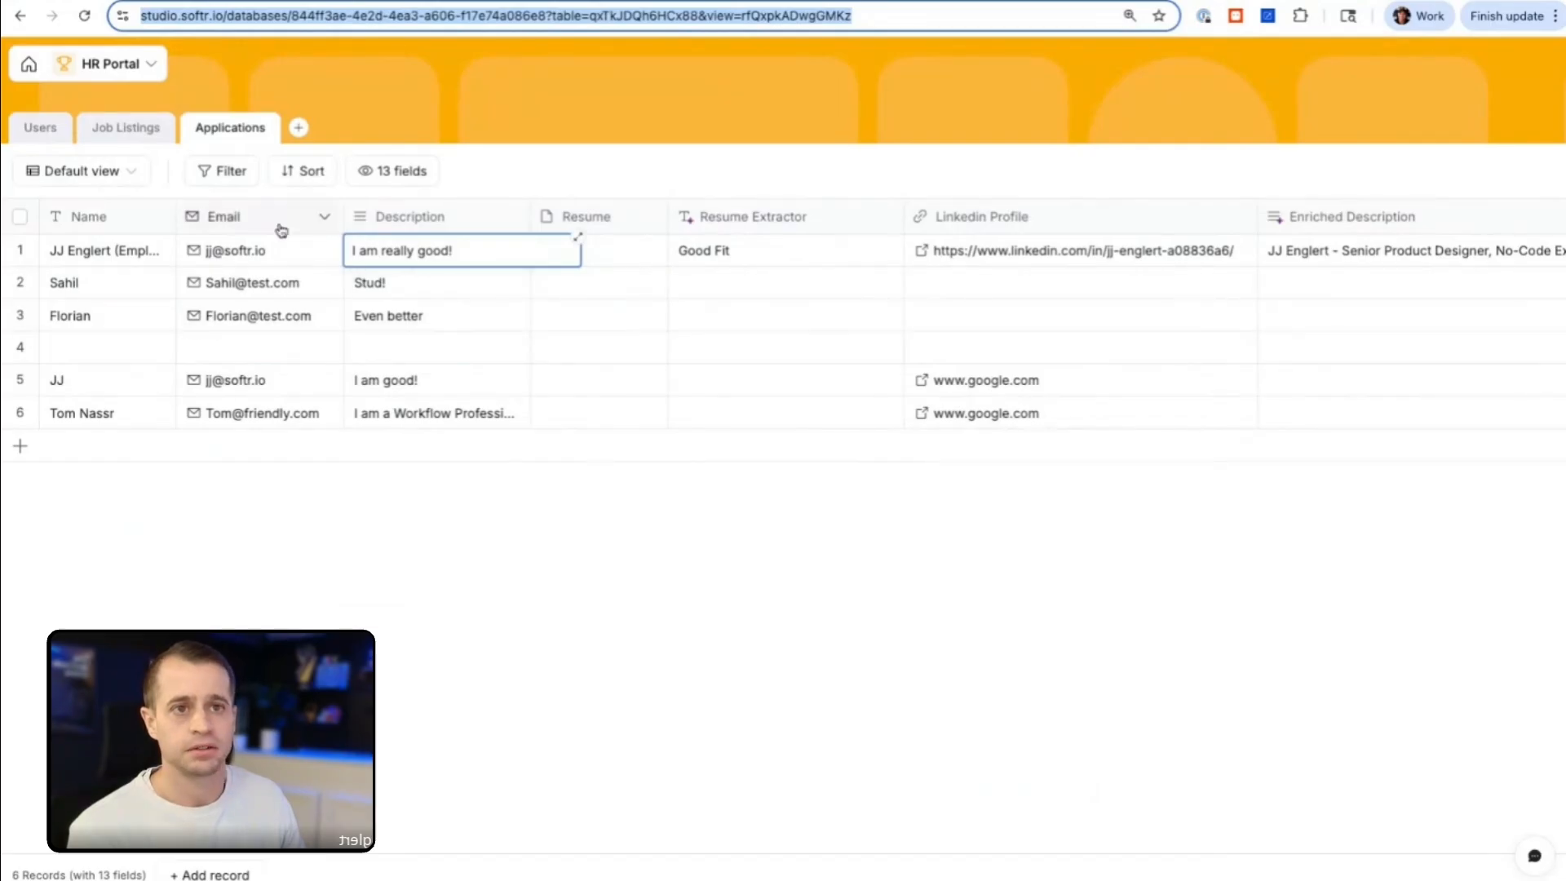
left_click(128, 129)
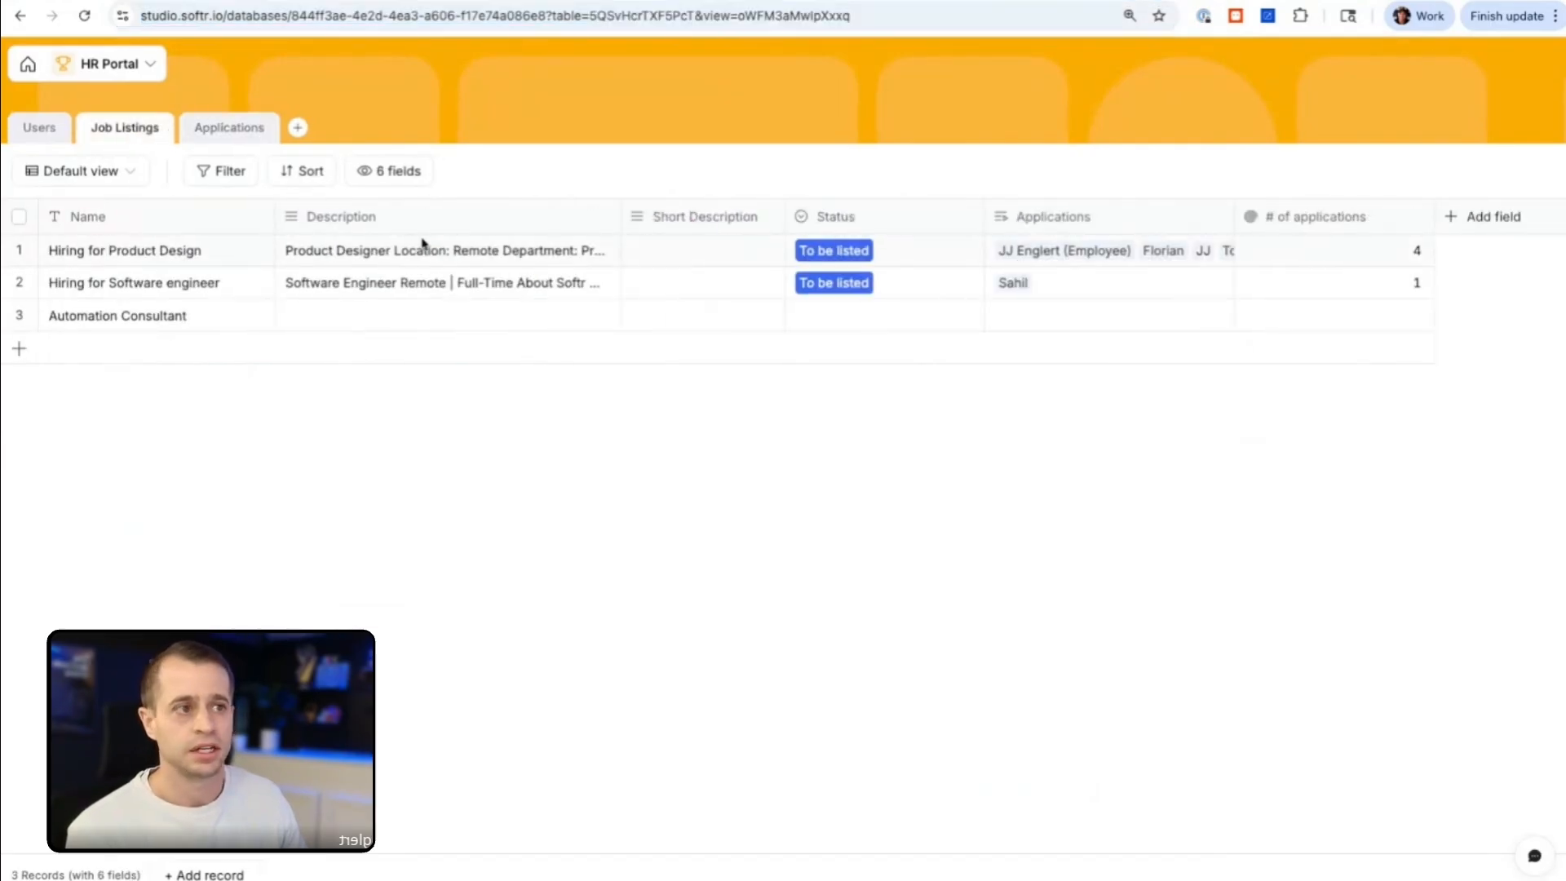
left_click(1494, 218)
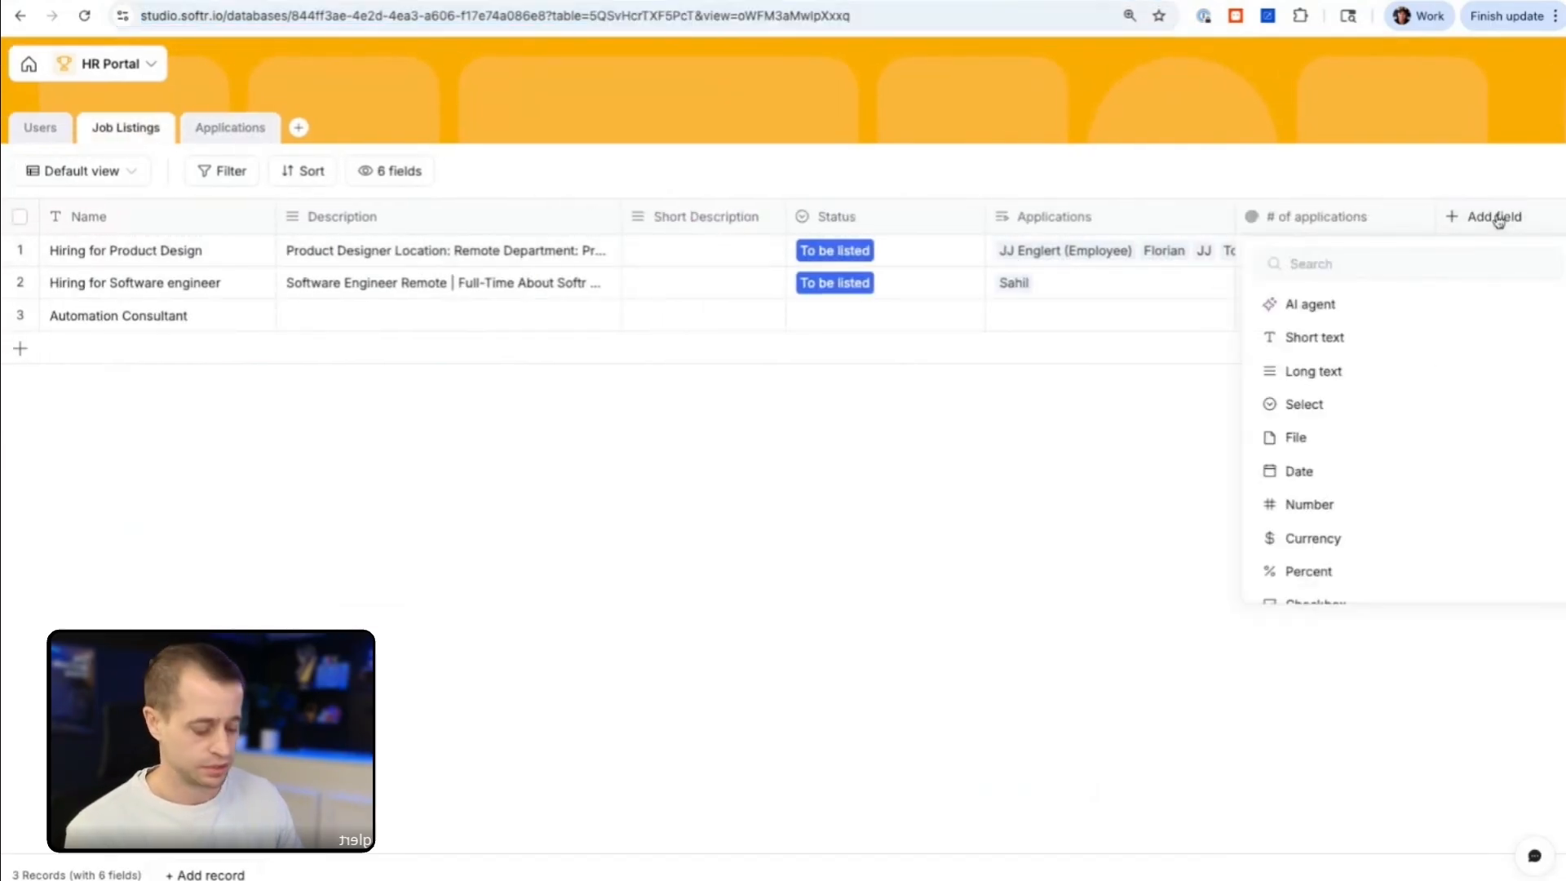
type("eco")
double_click(1475, 259)
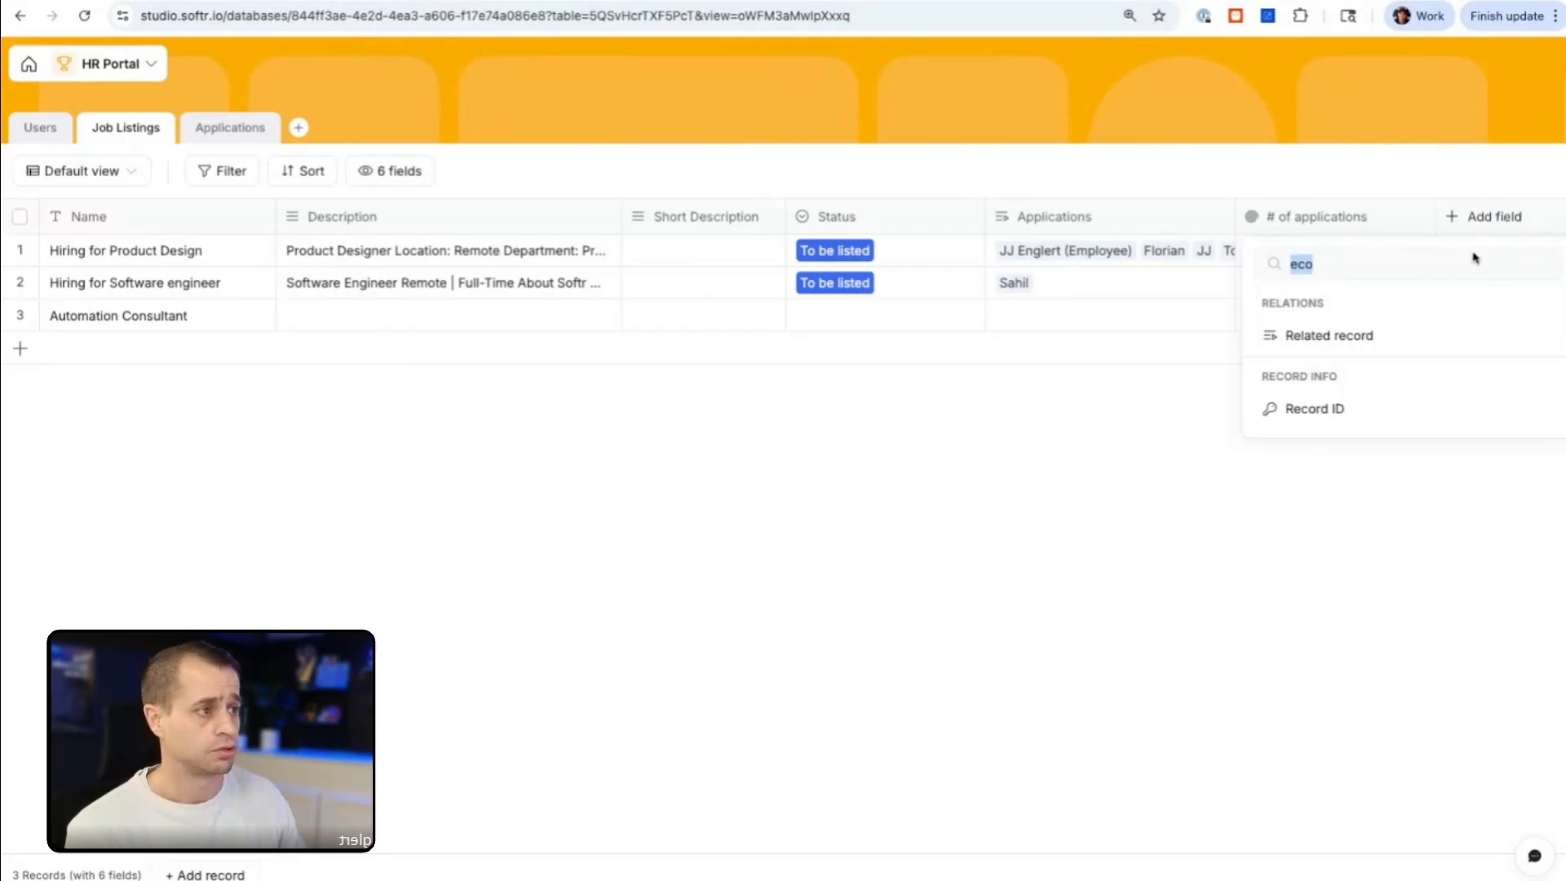
left_click(1327, 412)
type("RecordID")
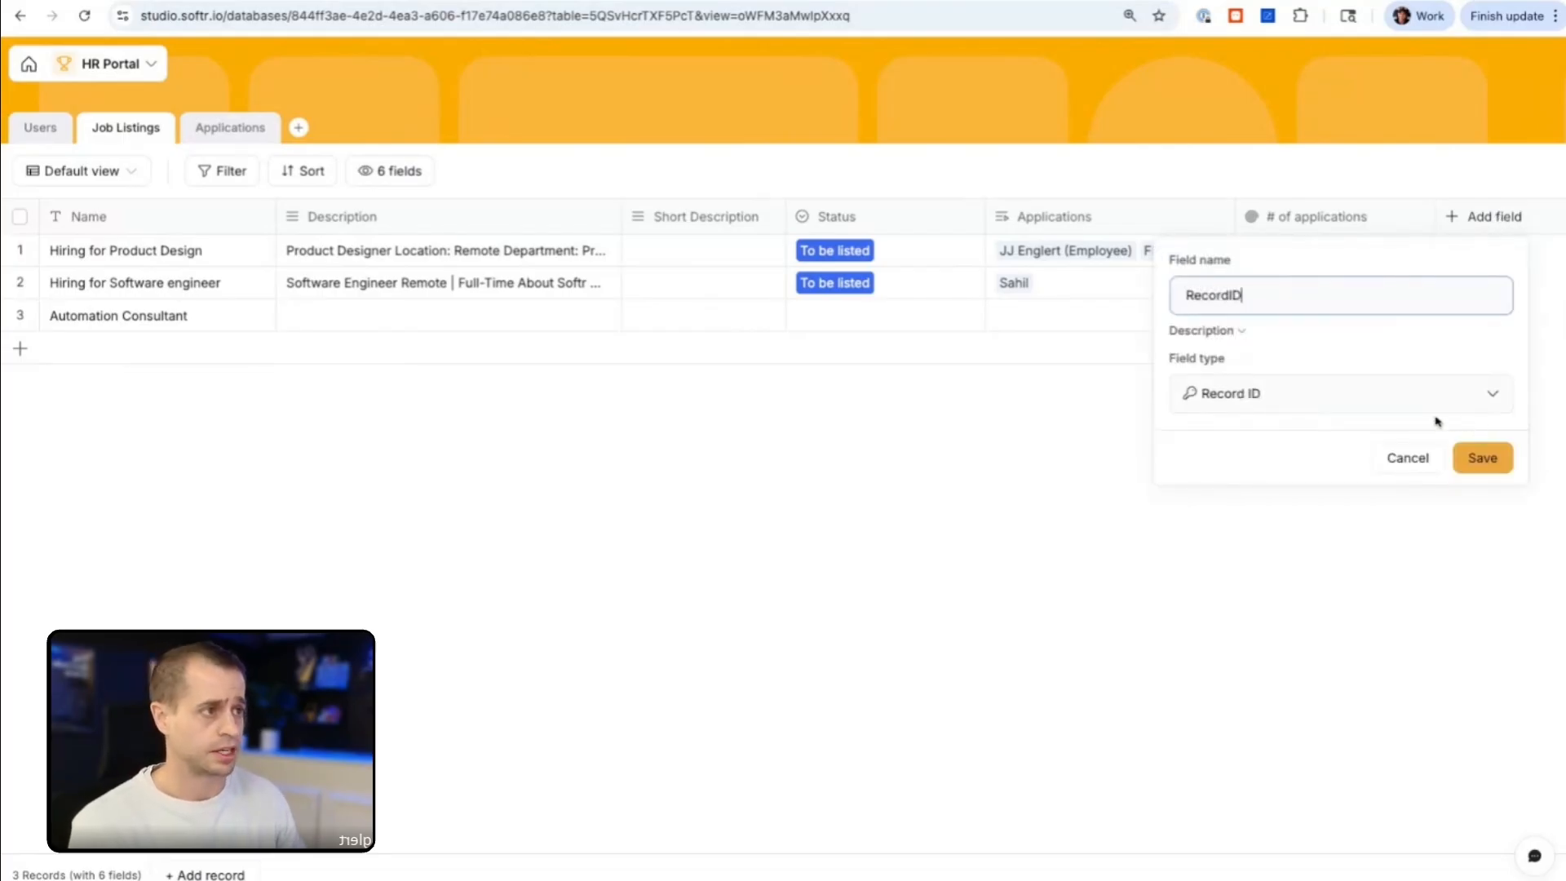
left_click(1489, 460)
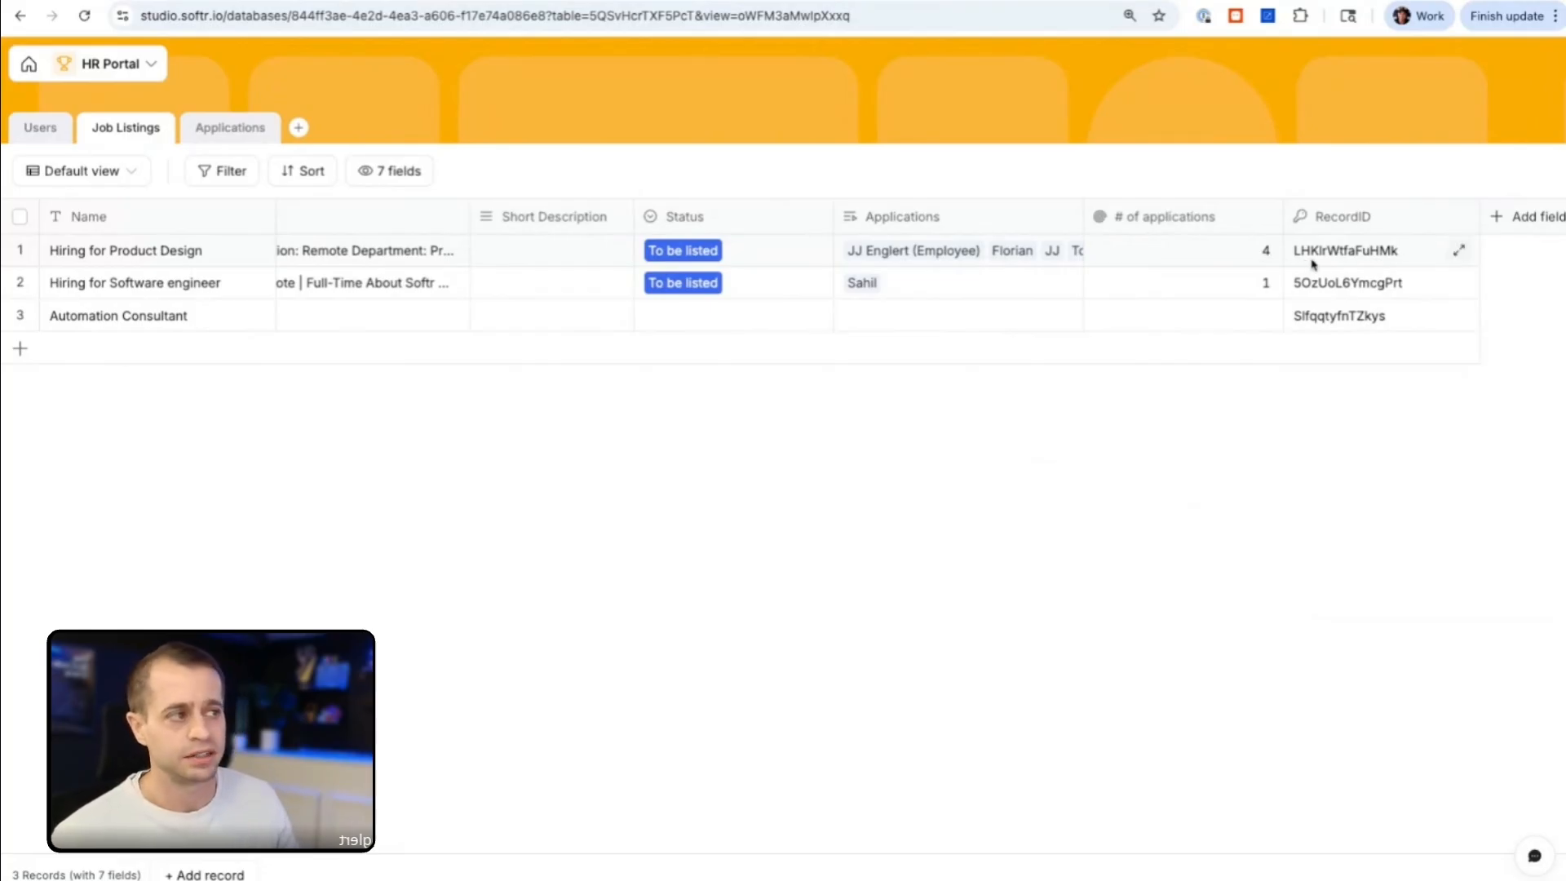
Step: Return to the HR Portal app editor and refresh the list block's database source
scroll(1306, 264, "left", 3)
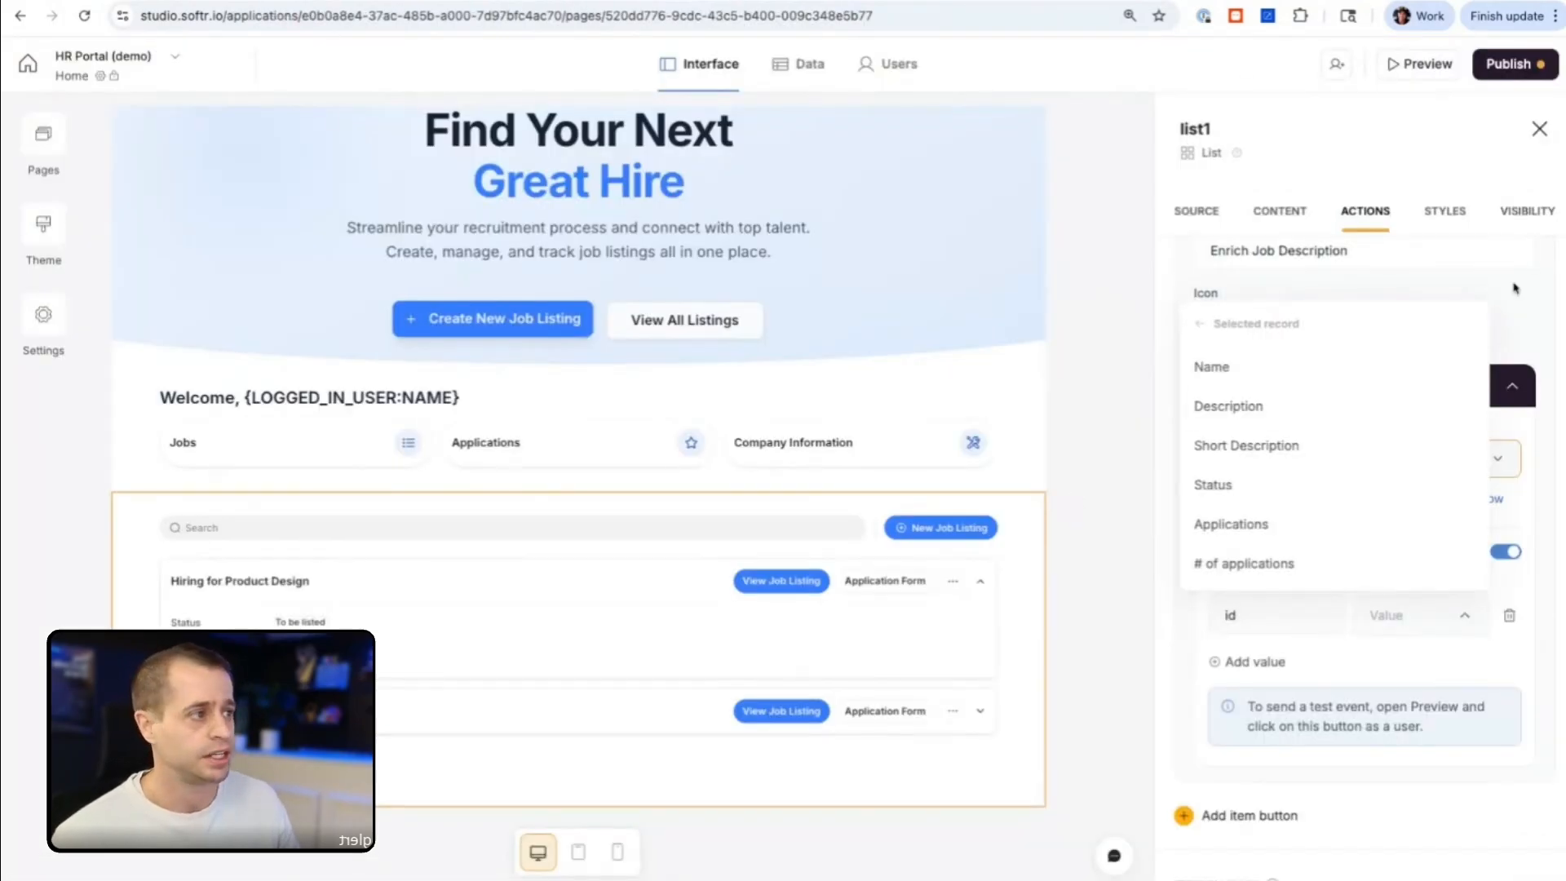
left_click(1514, 288)
scroll(1432, 395, "up", 5)
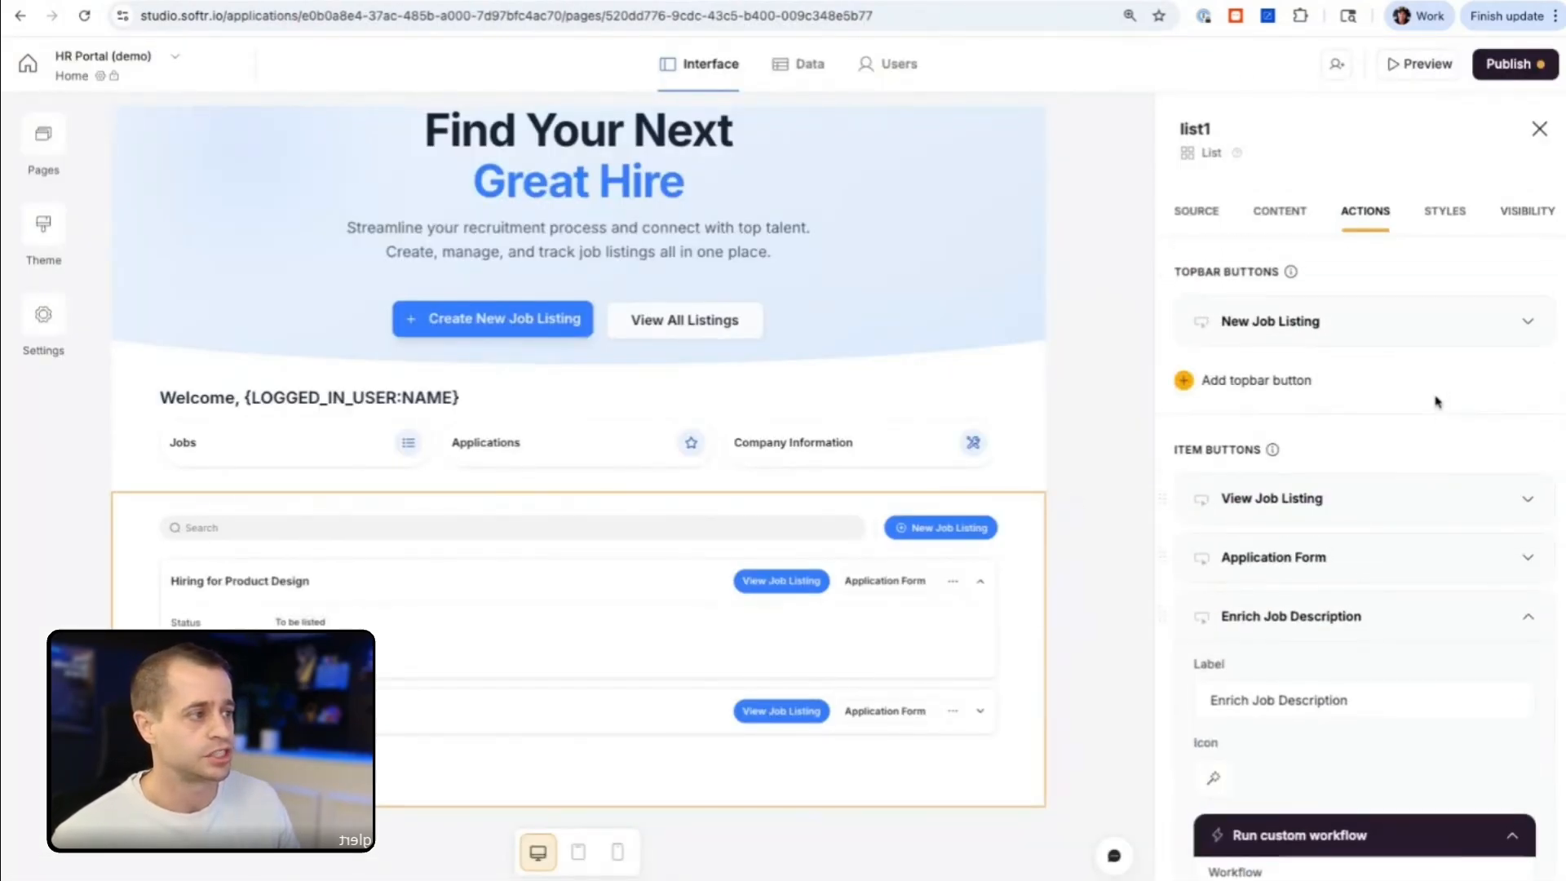
left_click(1195, 210)
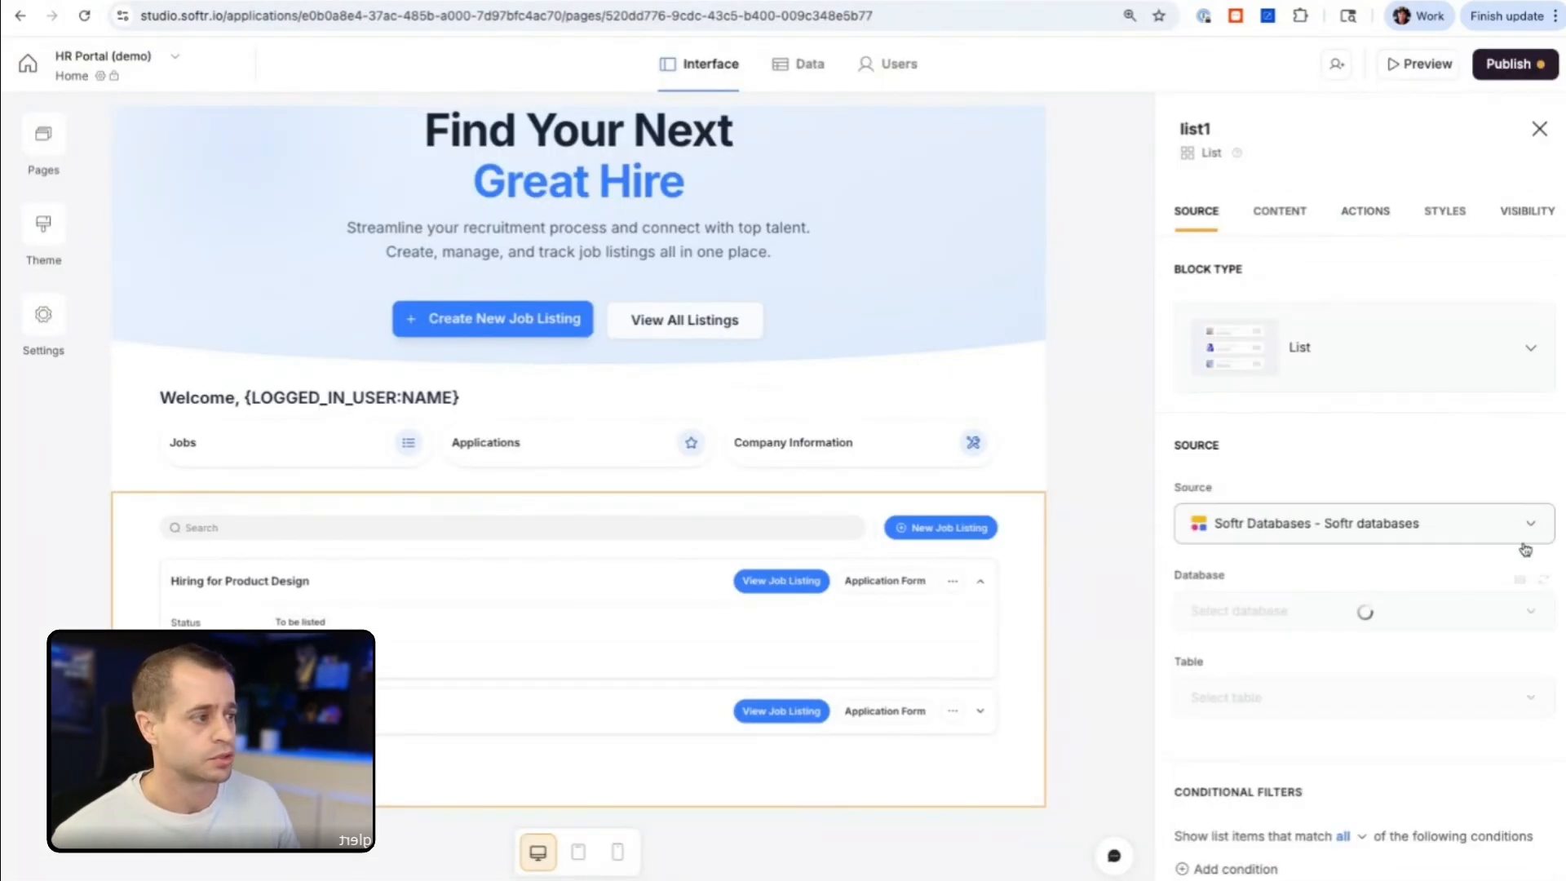
left_click(1543, 582)
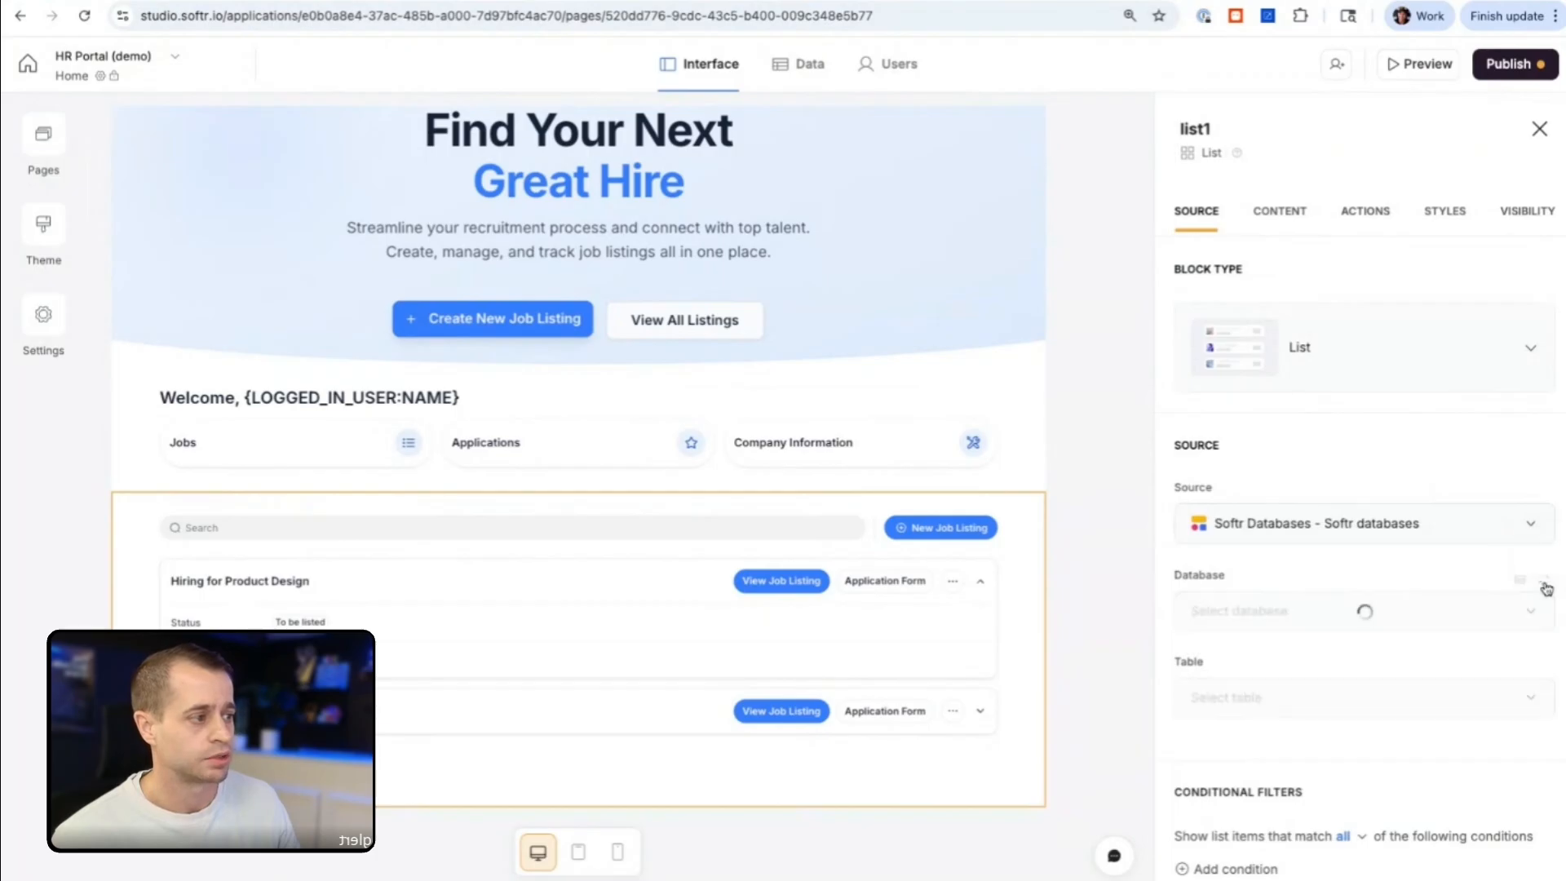
Step: Set the "id" value in the Enrich Job Description button's workflow data to the selected record's RecordID
left_click(1370, 212)
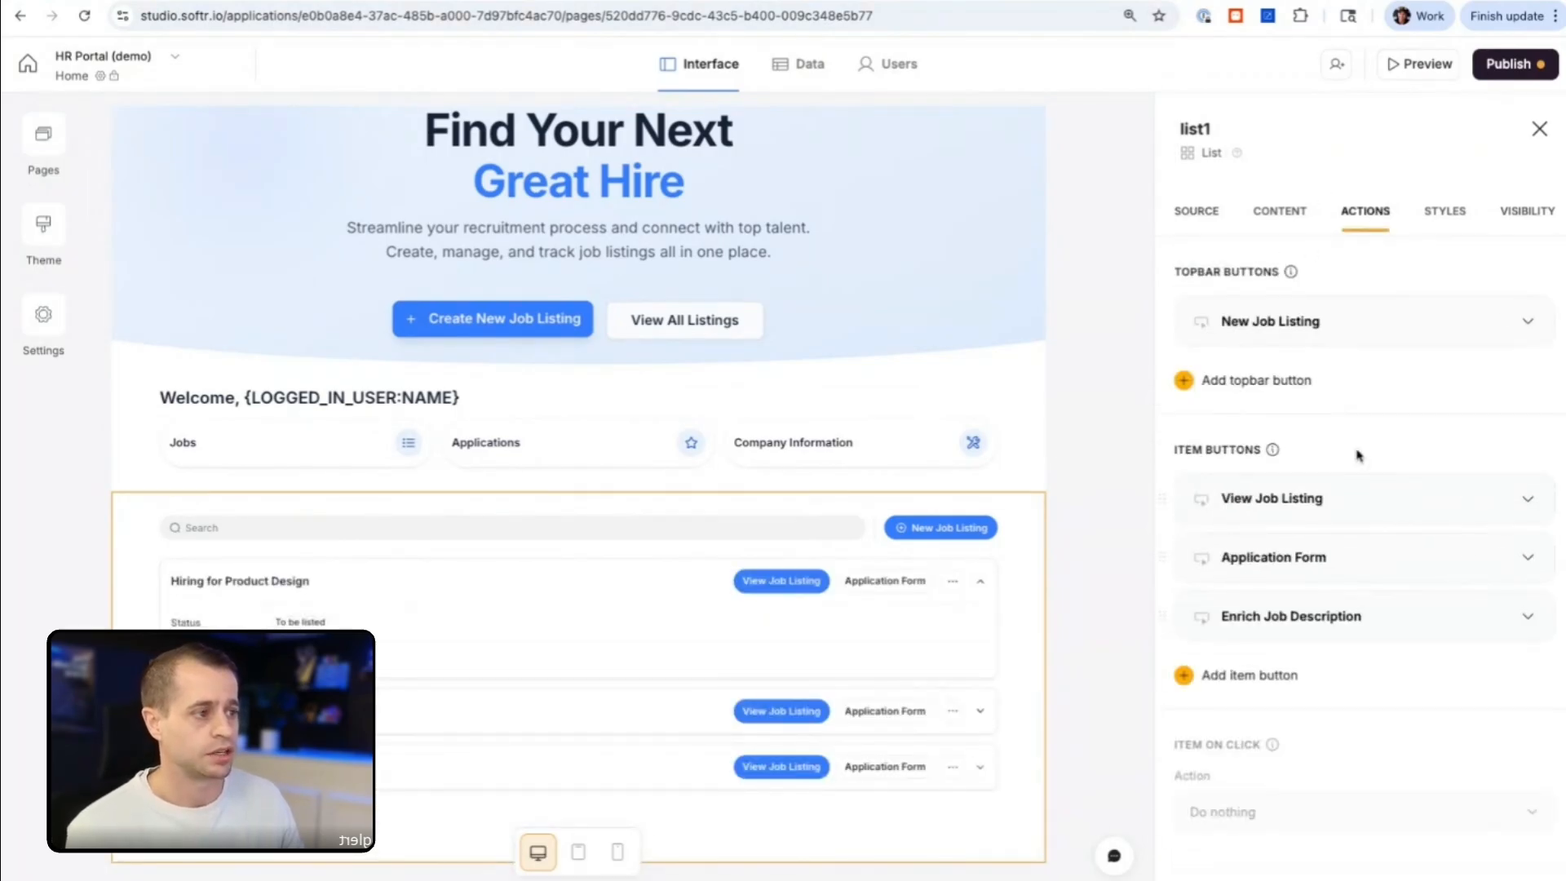
left_click(1354, 620)
scroll(1354, 595, "down", 4)
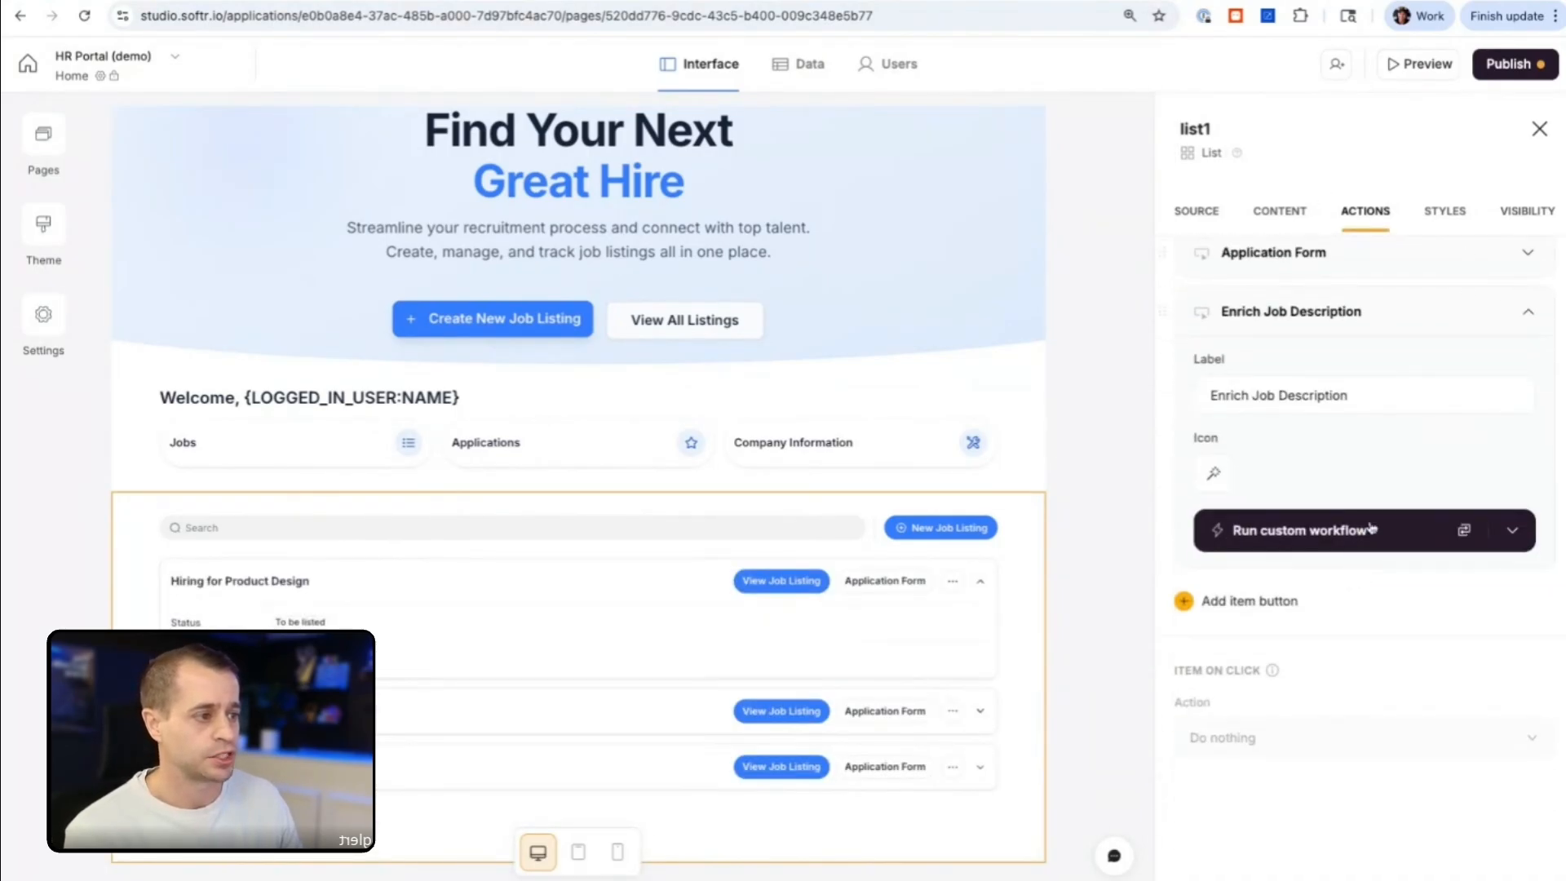
left_click(1459, 531)
scroll(1362, 506, "down", 1)
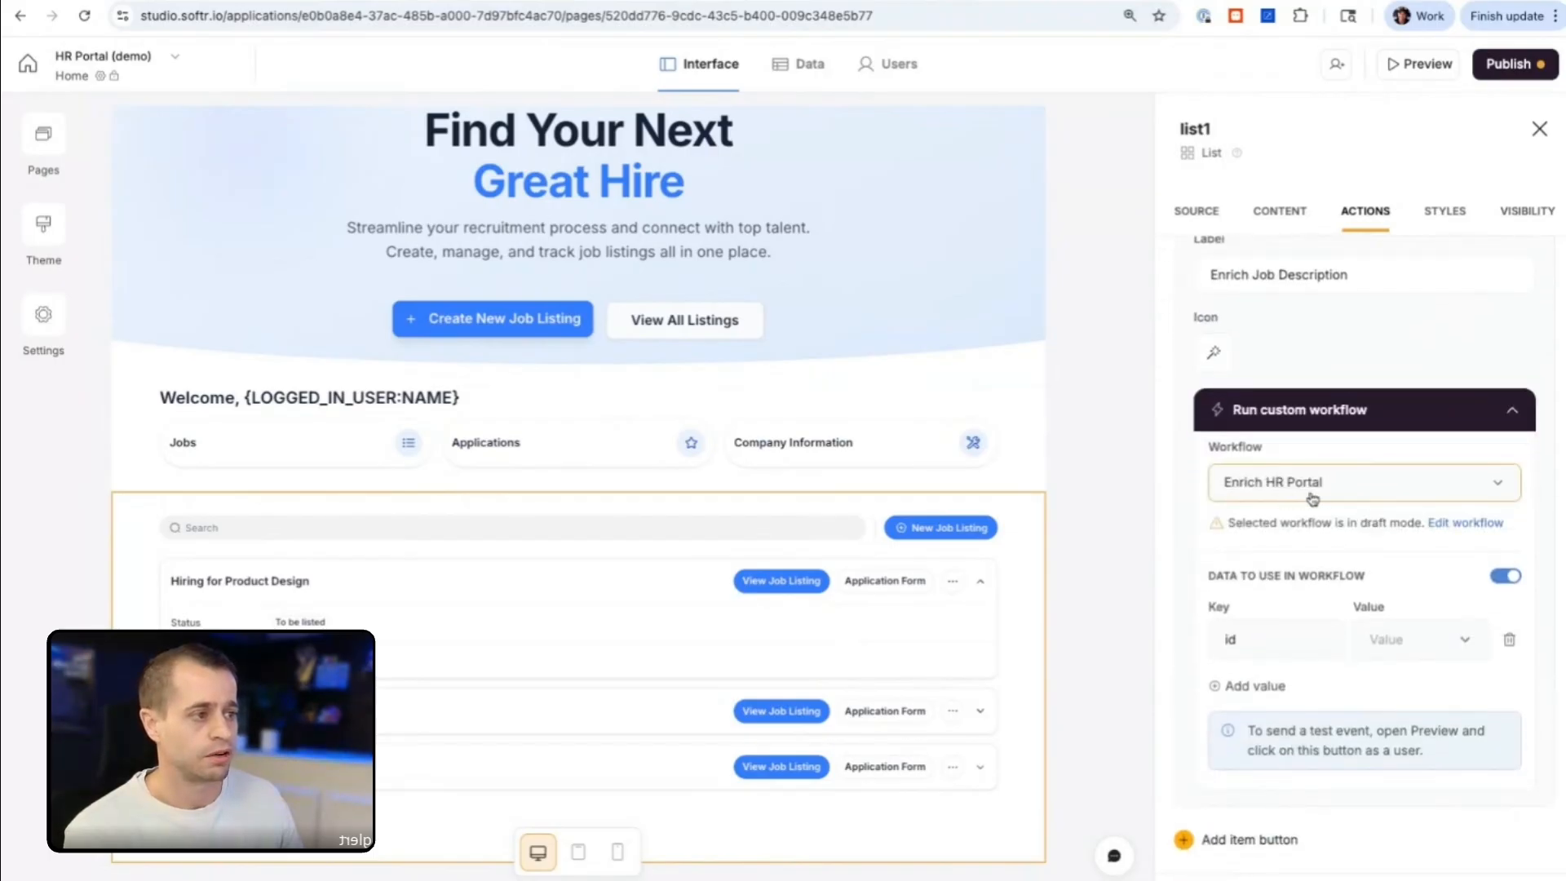
scroll(1353, 509, "down", 2)
left_click(1399, 544)
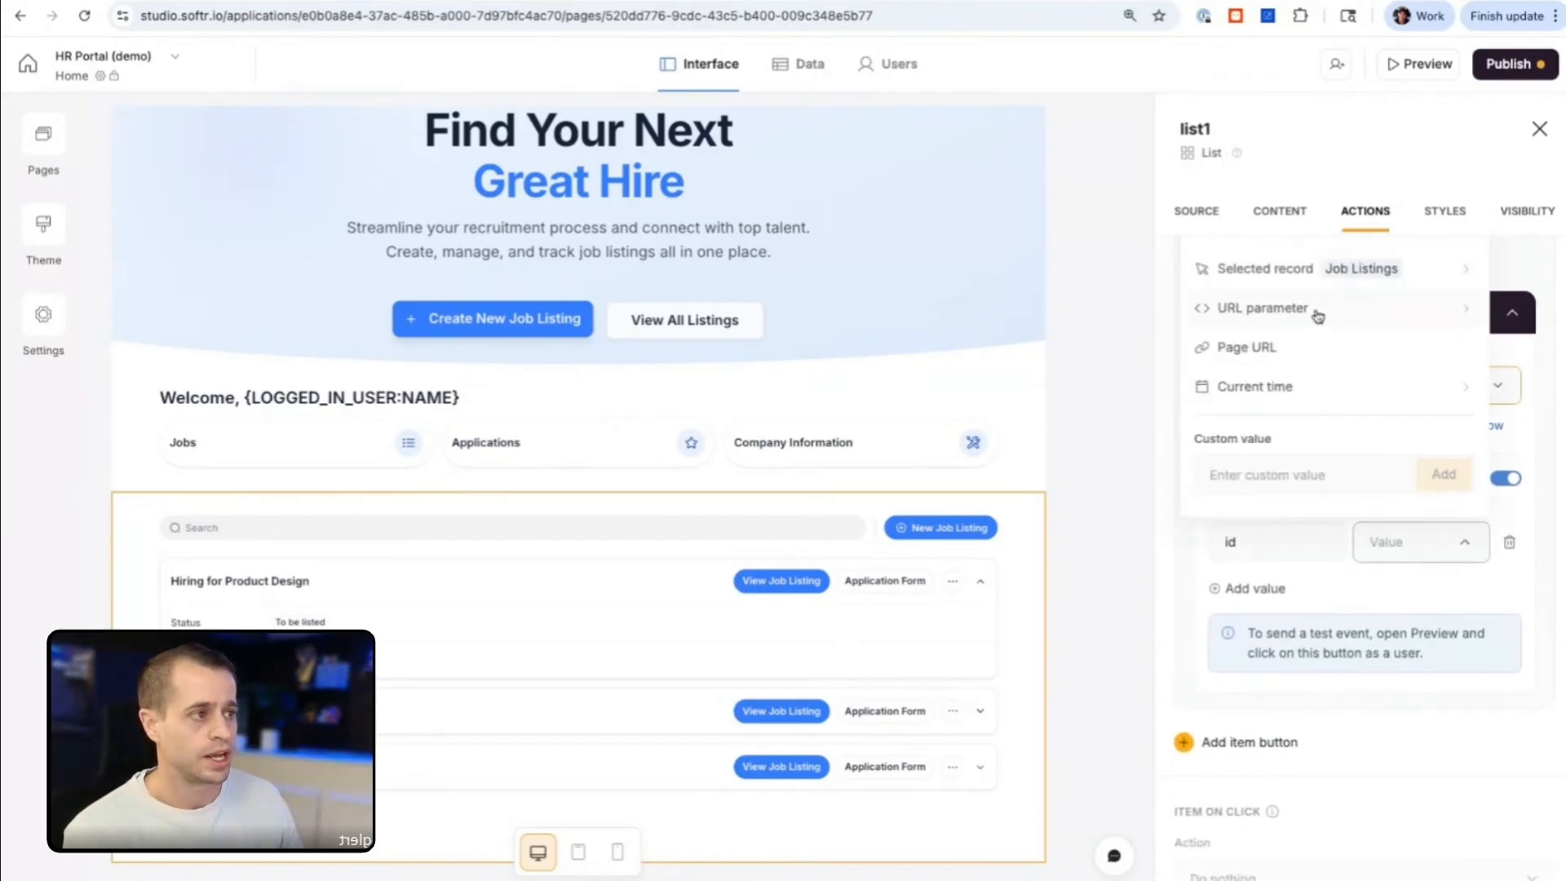
left_click(1315, 276)
left_click(1268, 489)
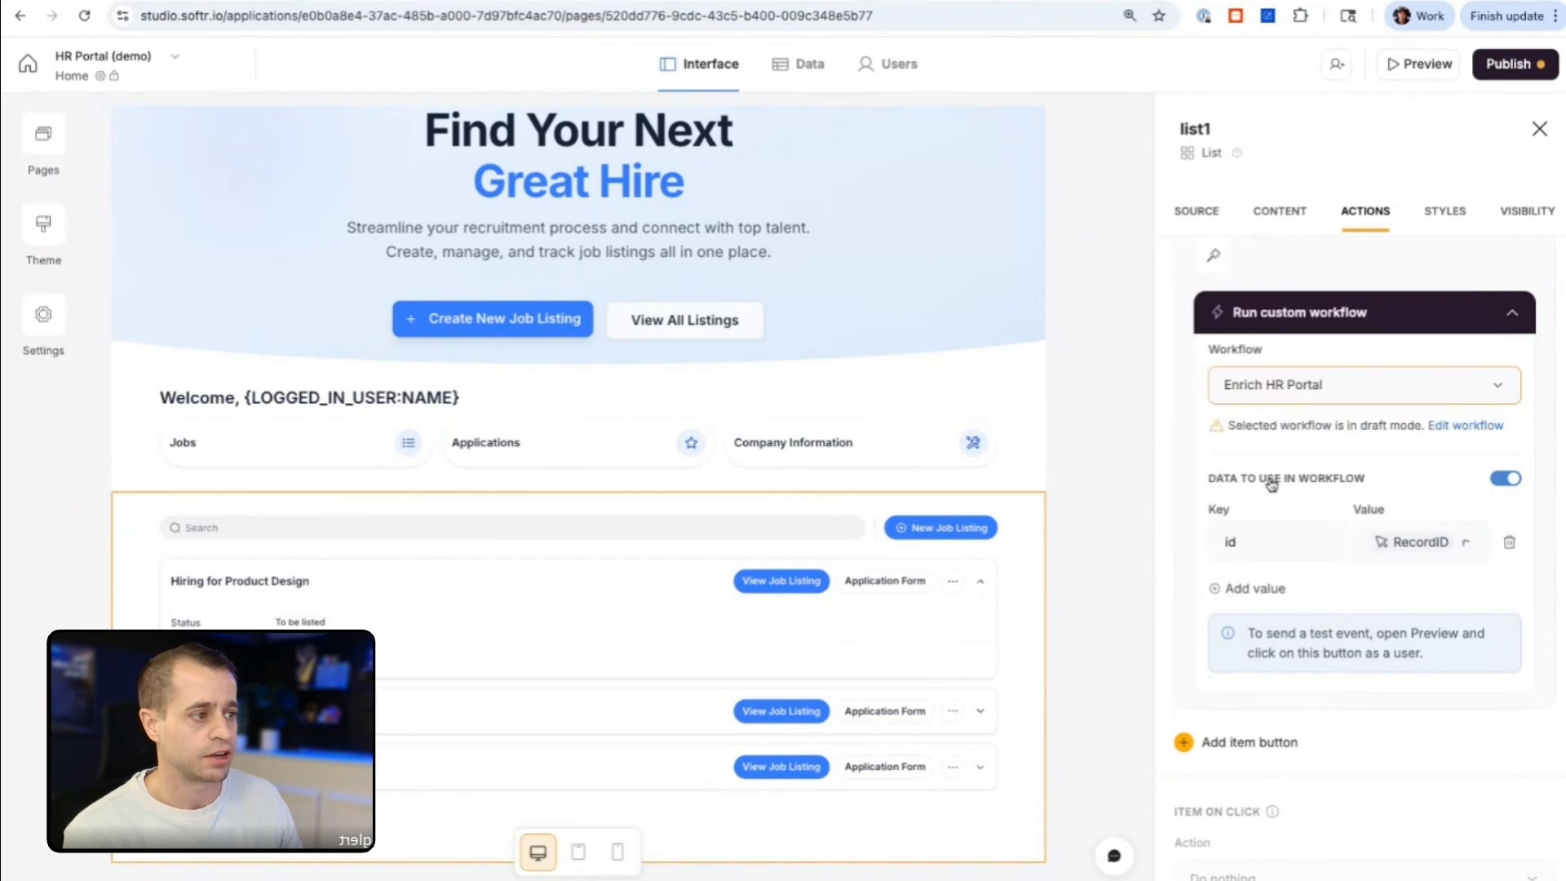
Step: Add a second workflow data key "description" with the selected record's Description as its value
left_click(1270, 588)
type("description")
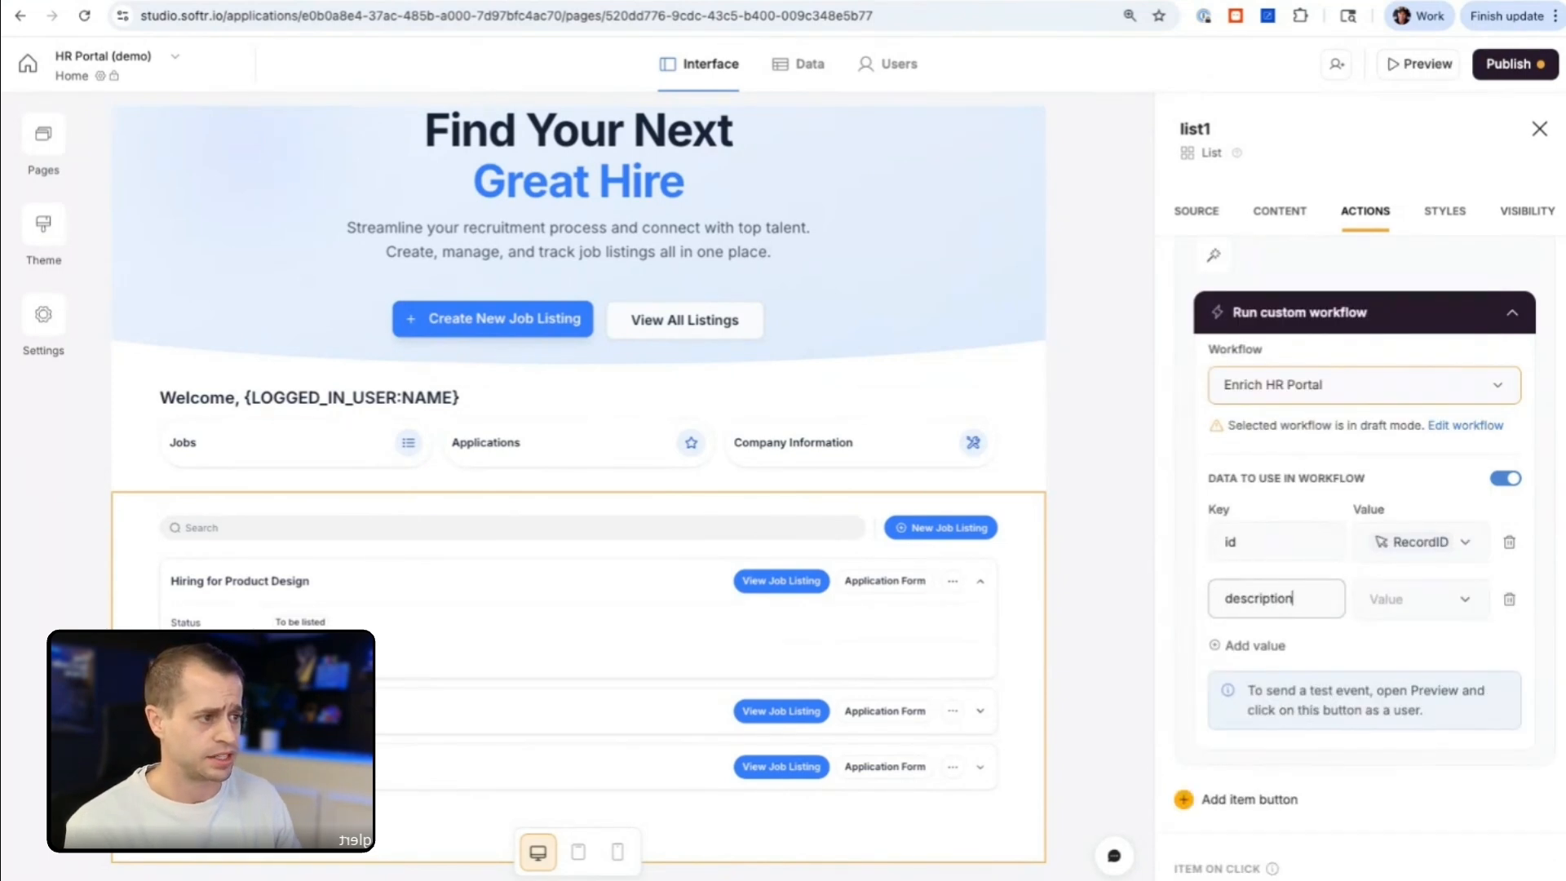
left_click(1419, 599)
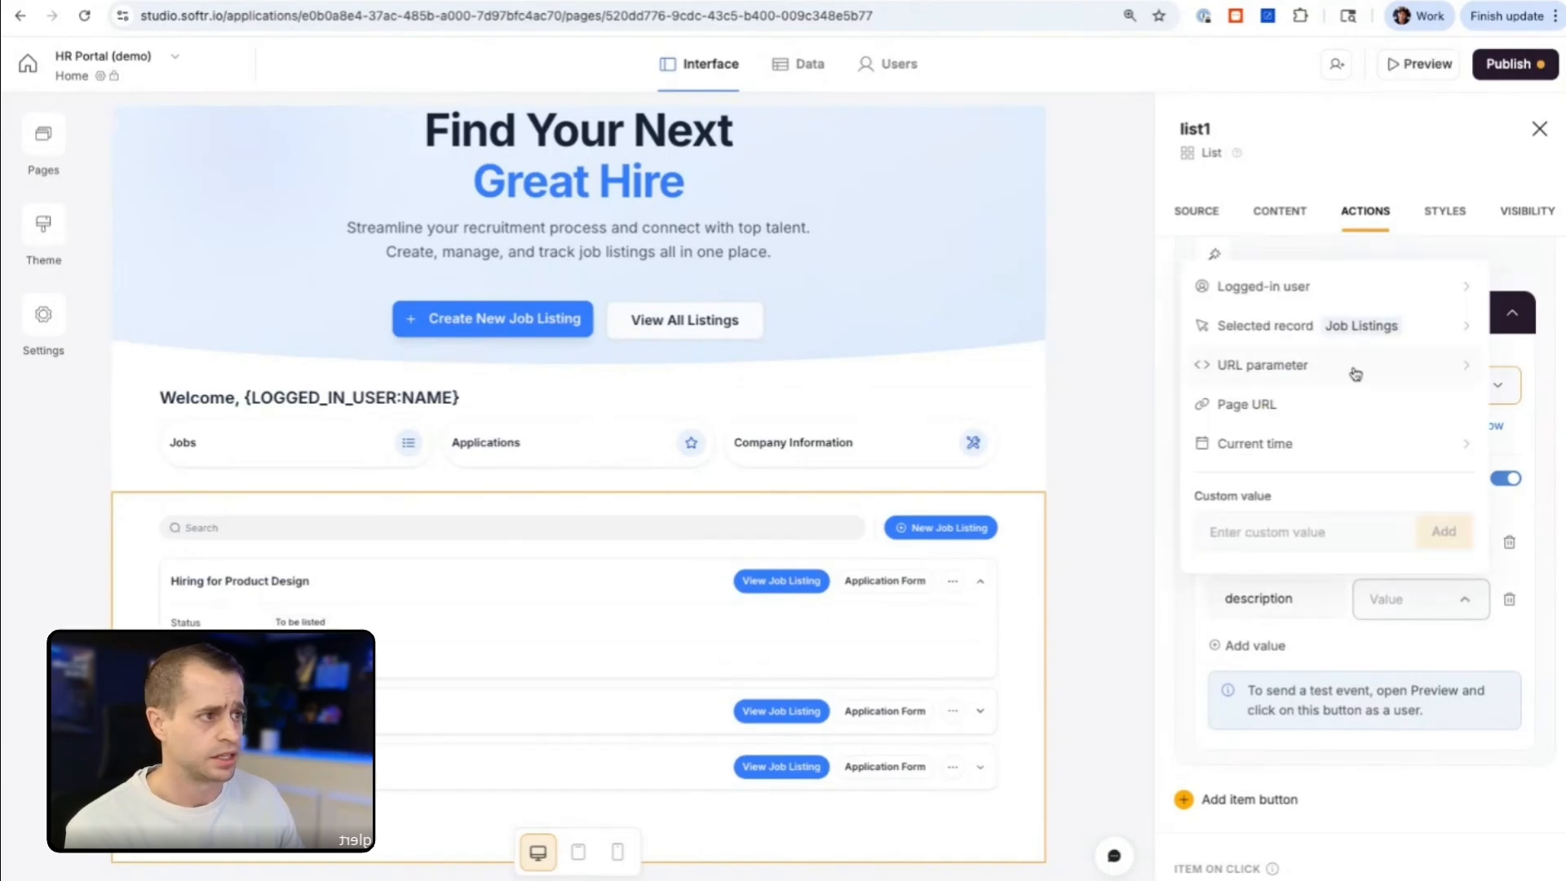
left_click(1311, 325)
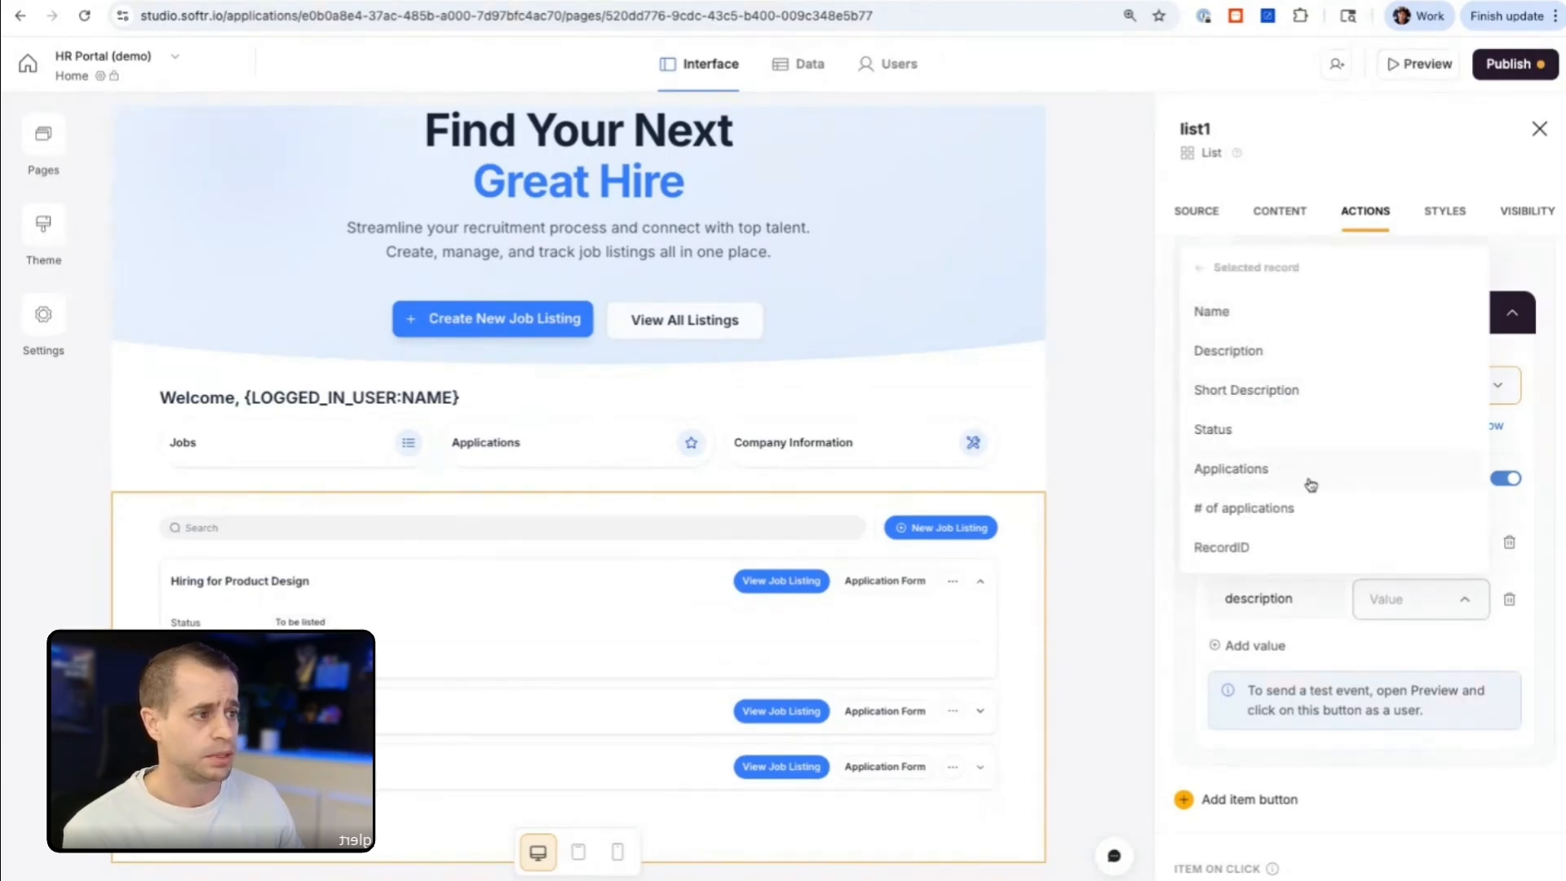
left_click(1280, 363)
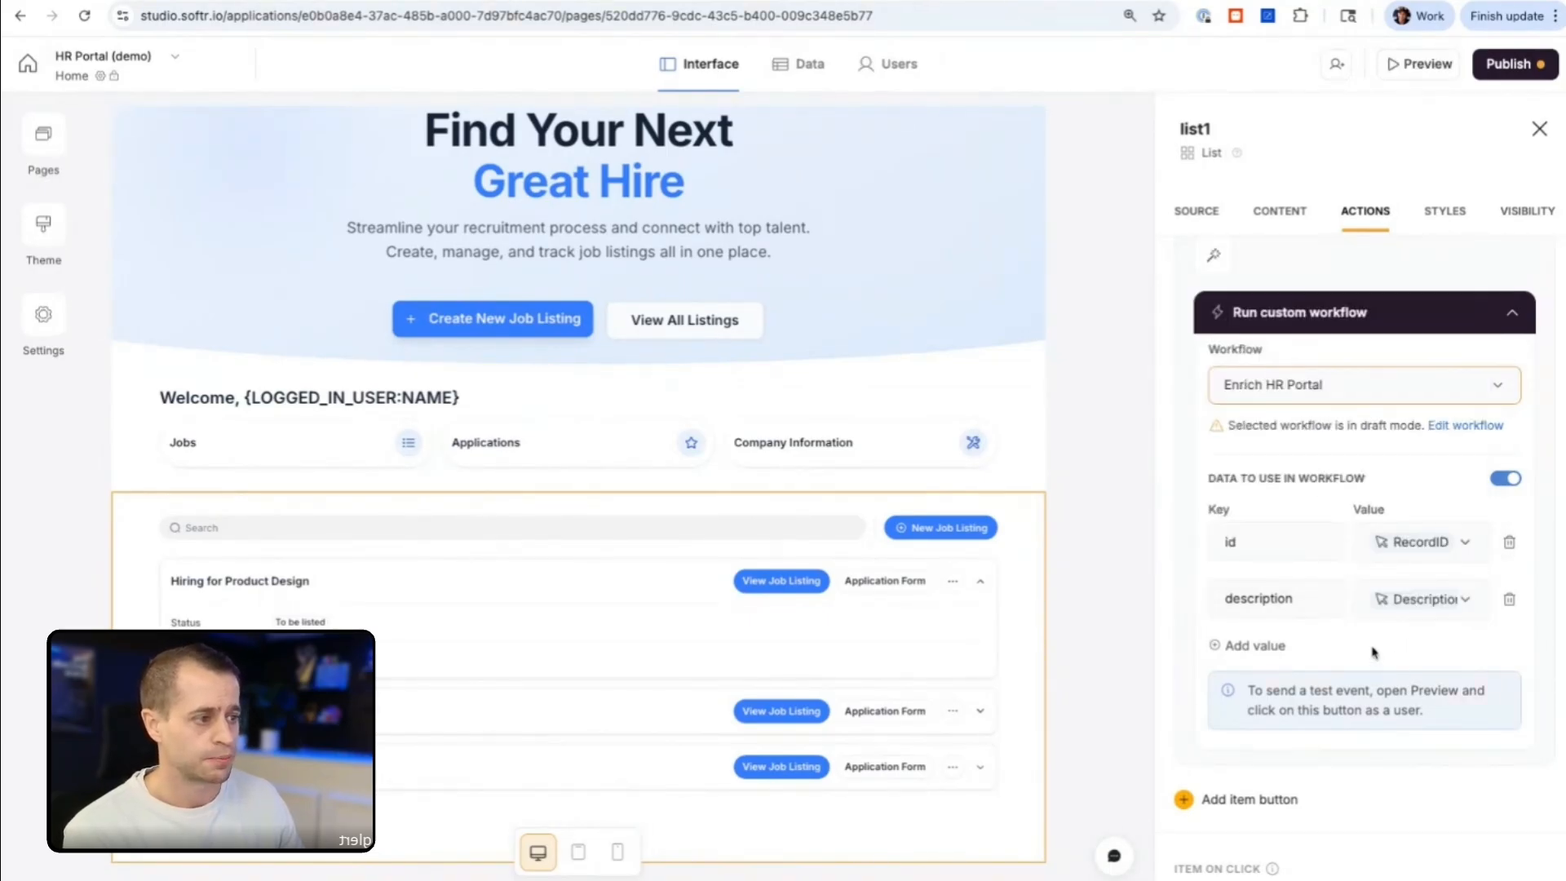
scroll(1373, 644, "up", 1)
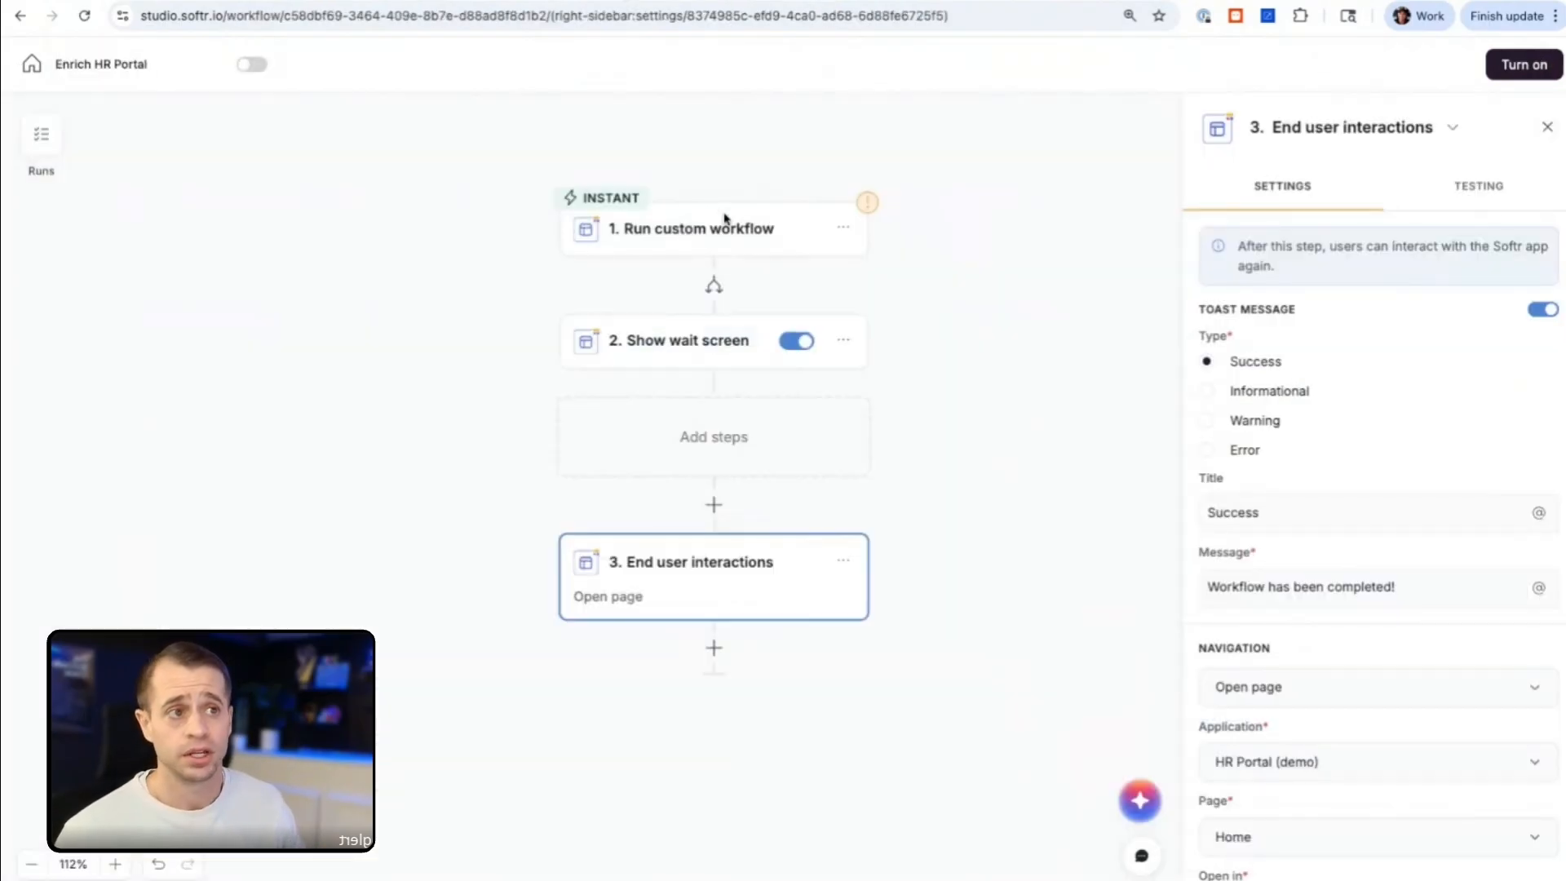
Step: Test the Run custom workflow trigger of the Enrich HR Portal workflow
left_click(710, 236)
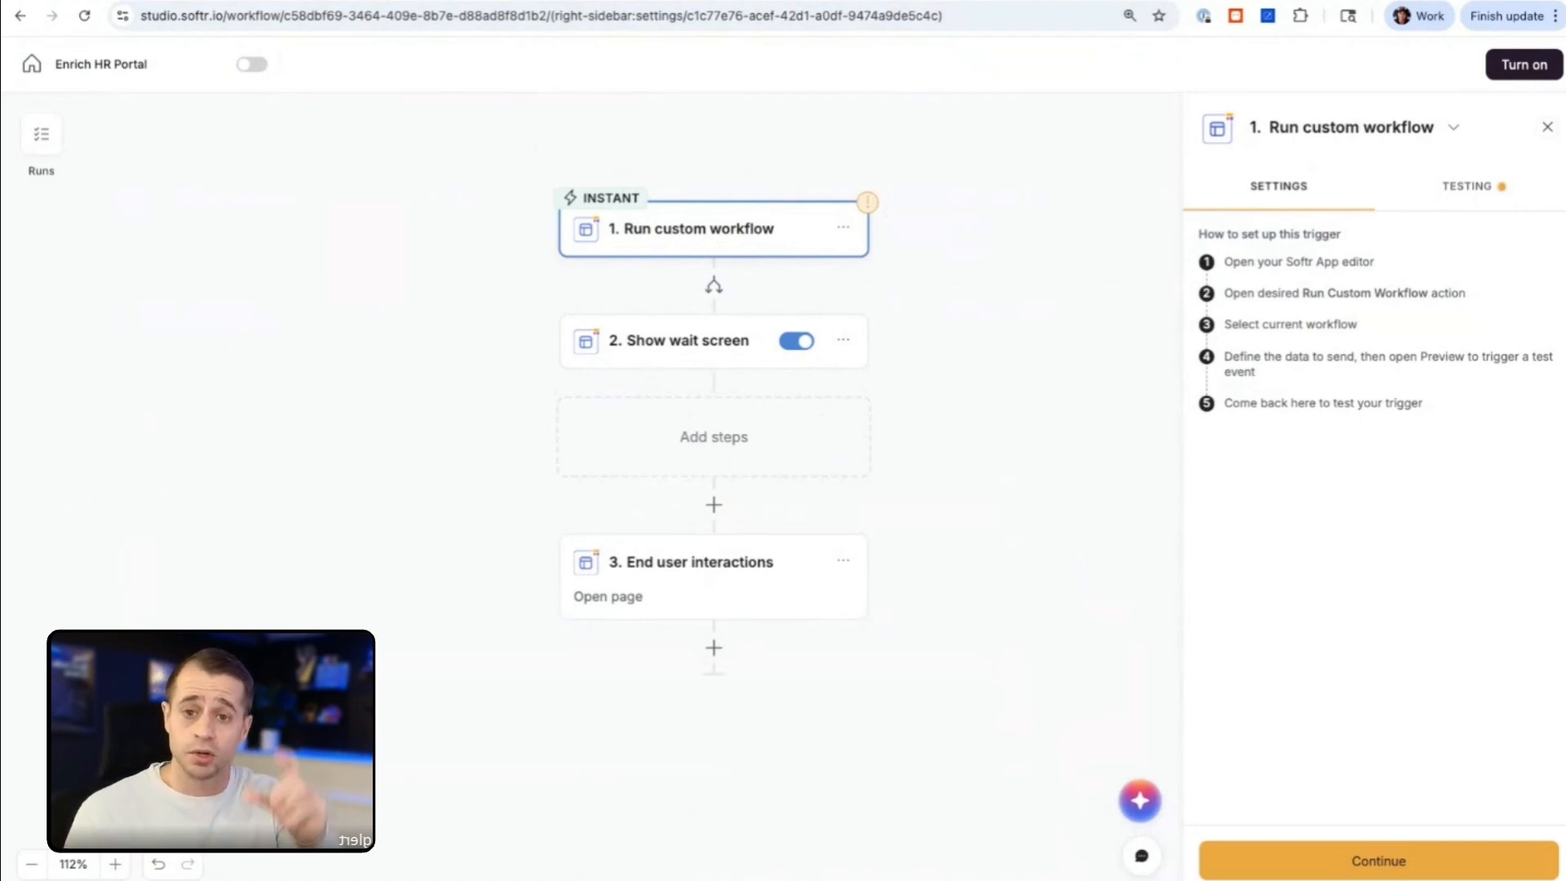
left_click(1437, 202)
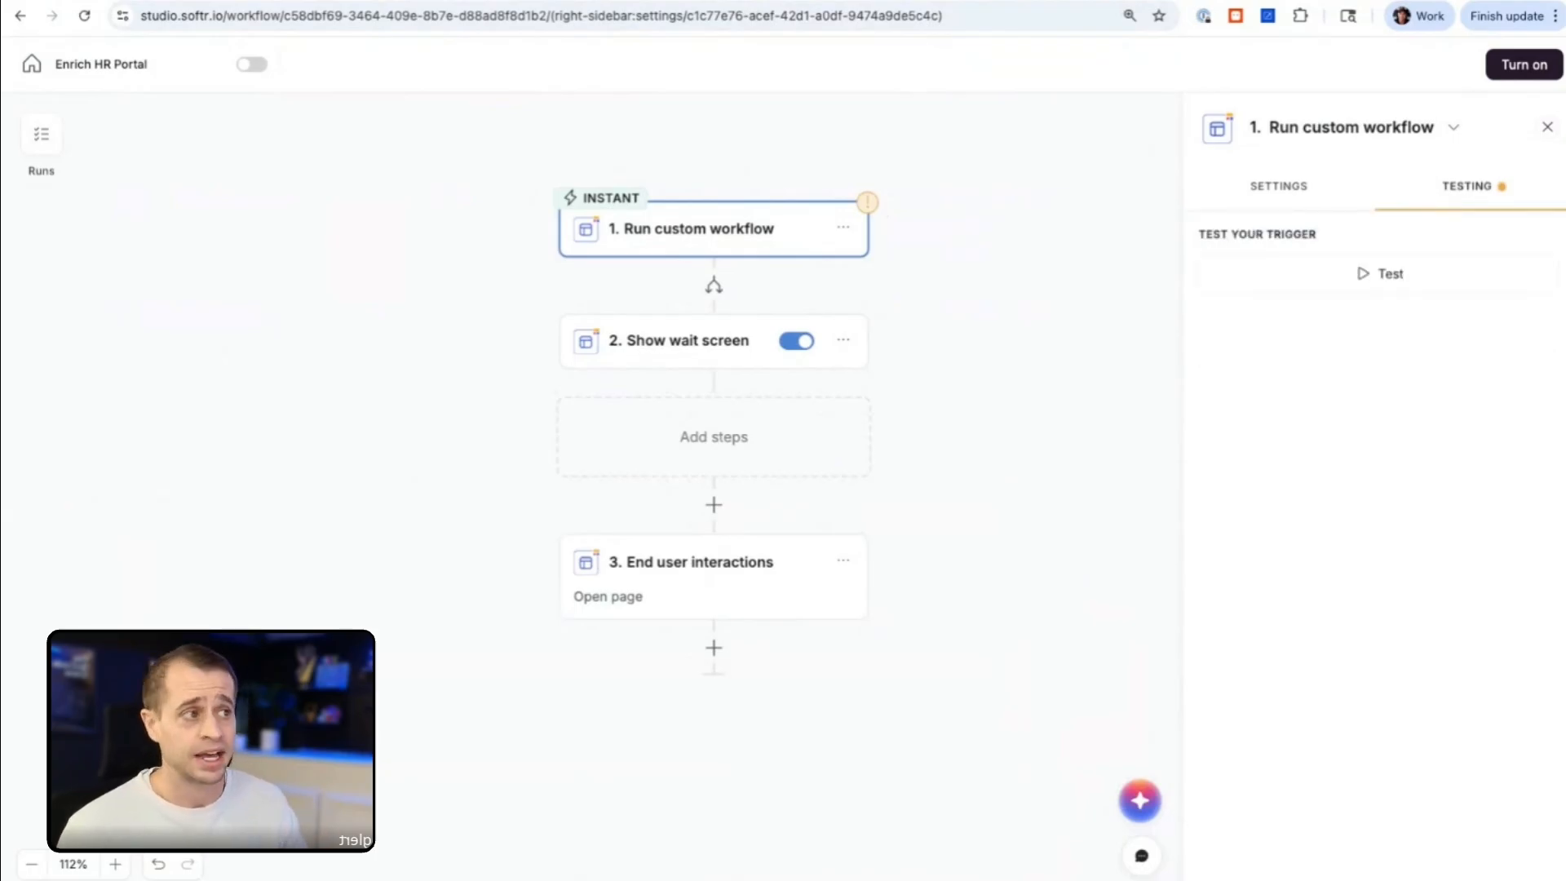
left_click(1403, 273)
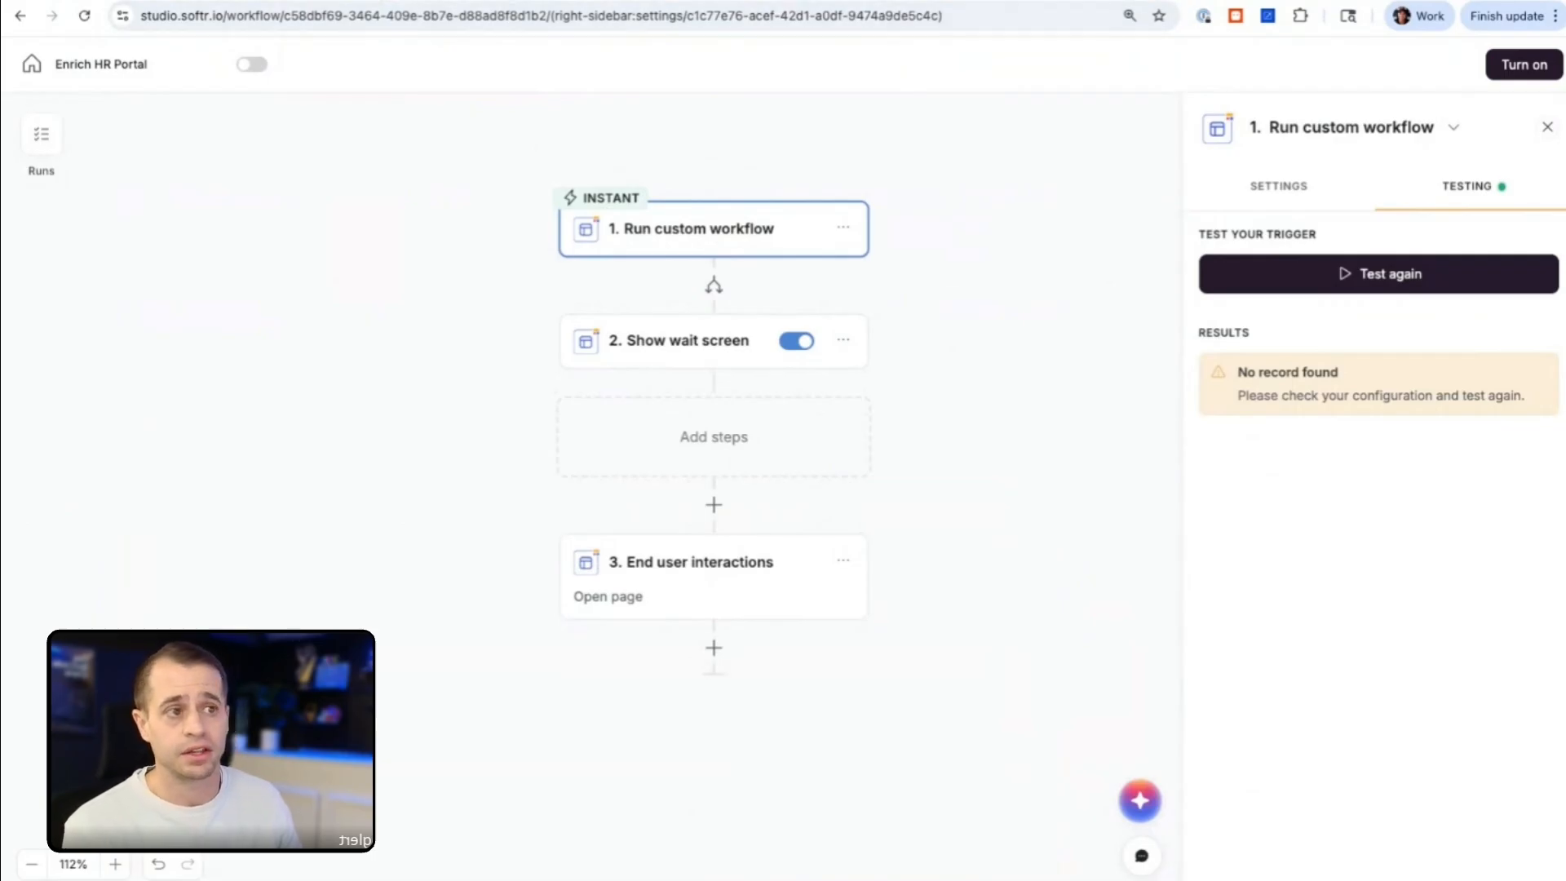
Step: Preview the HR Portal app and try to run Enrich Job Description on the Product Design listing
key("ctrl+Tab")
key("ctrl+Tab")
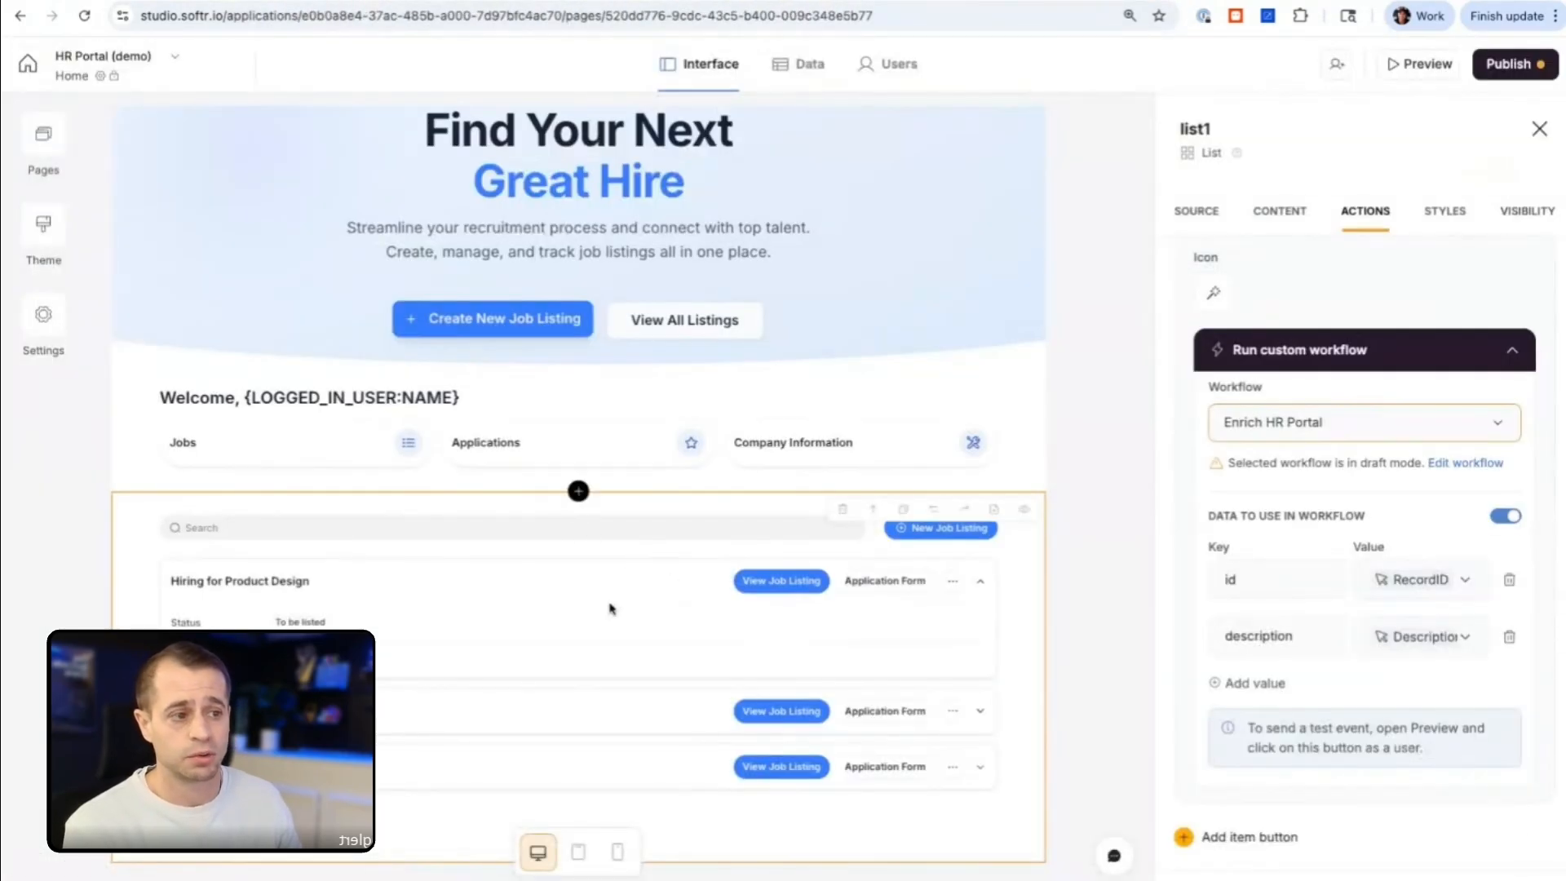
left_click(1428, 72)
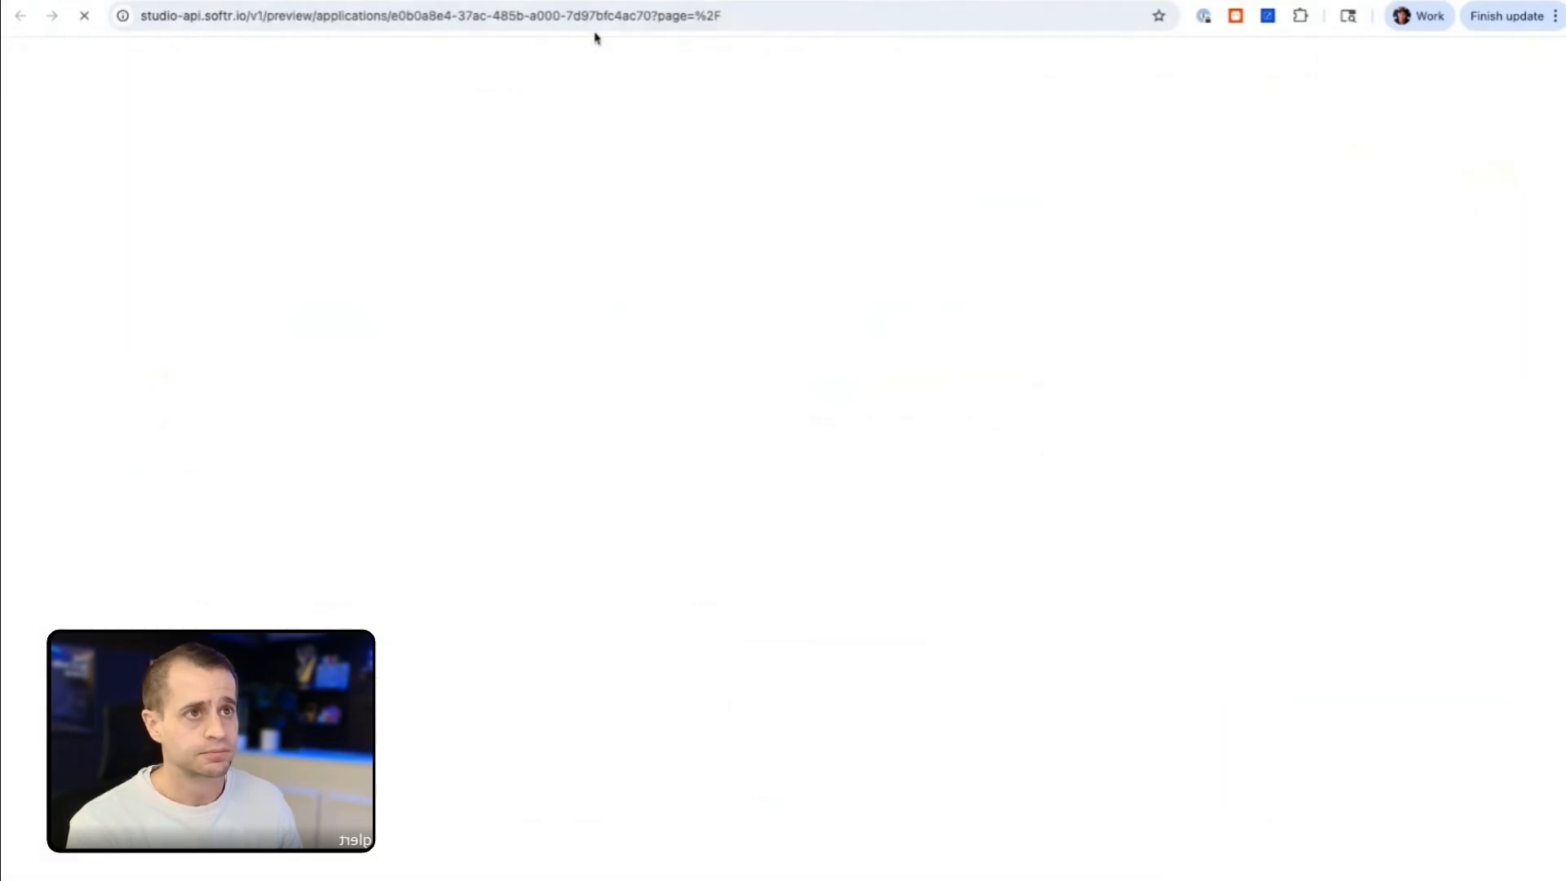
scroll(718, 514, "down", 2)
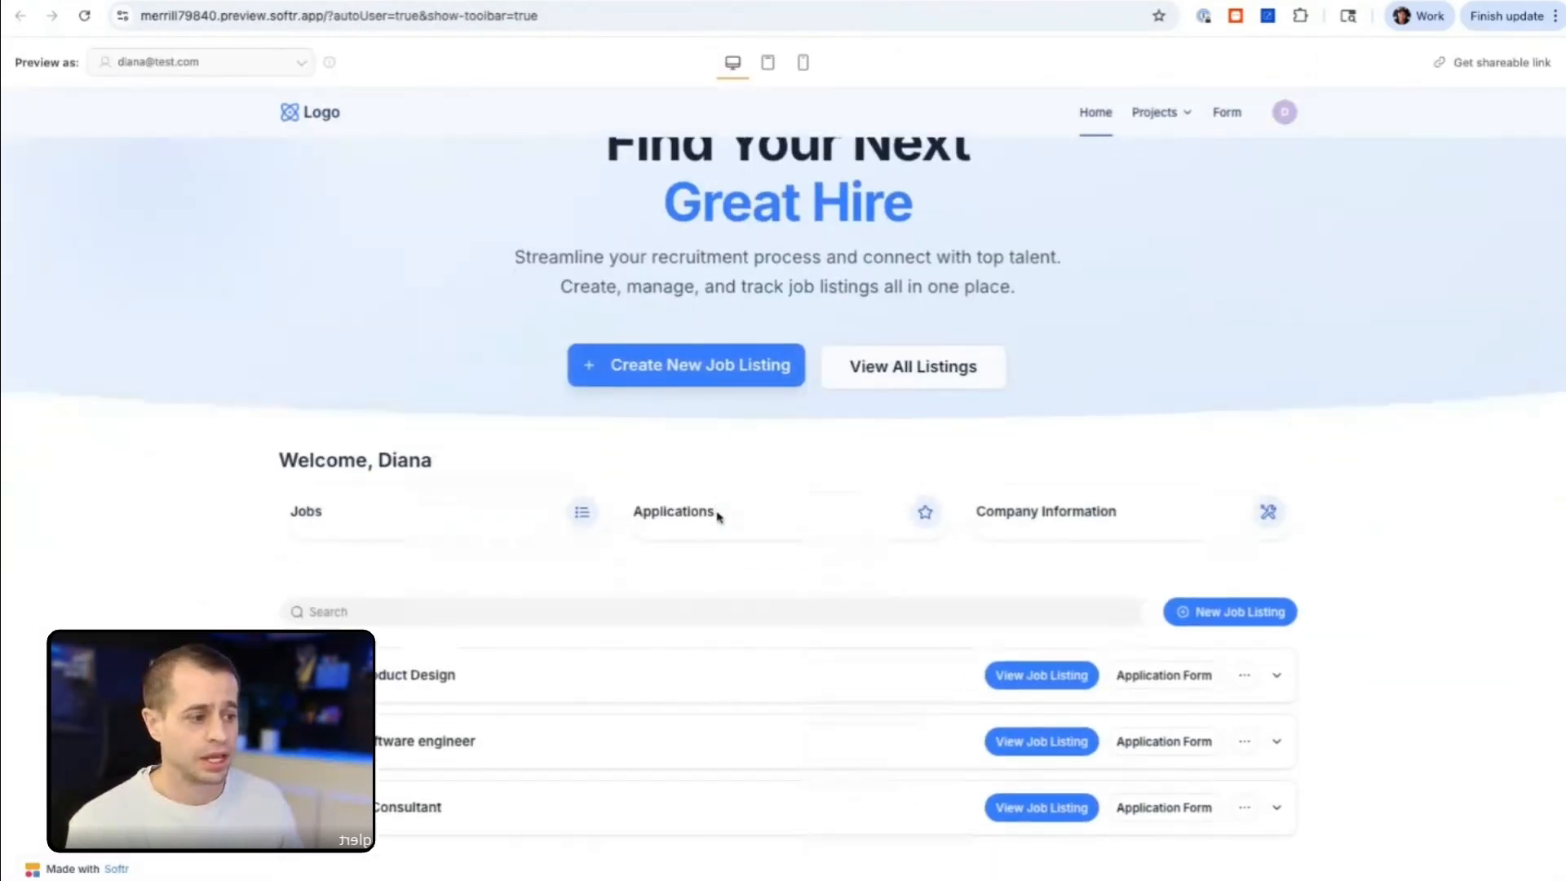
left_click(1243, 649)
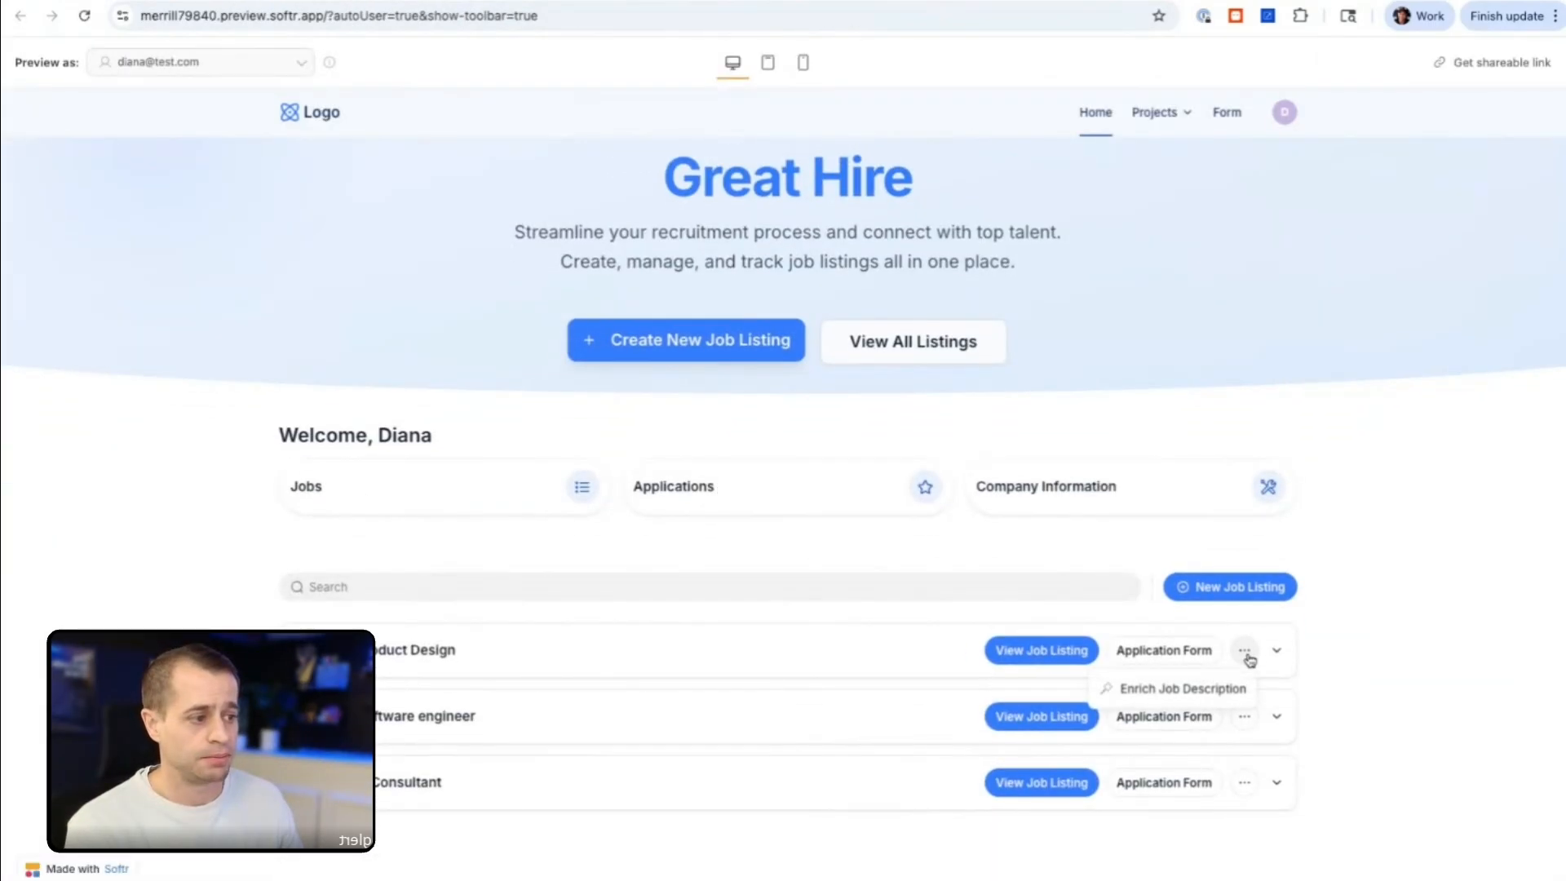
left_click(1216, 690)
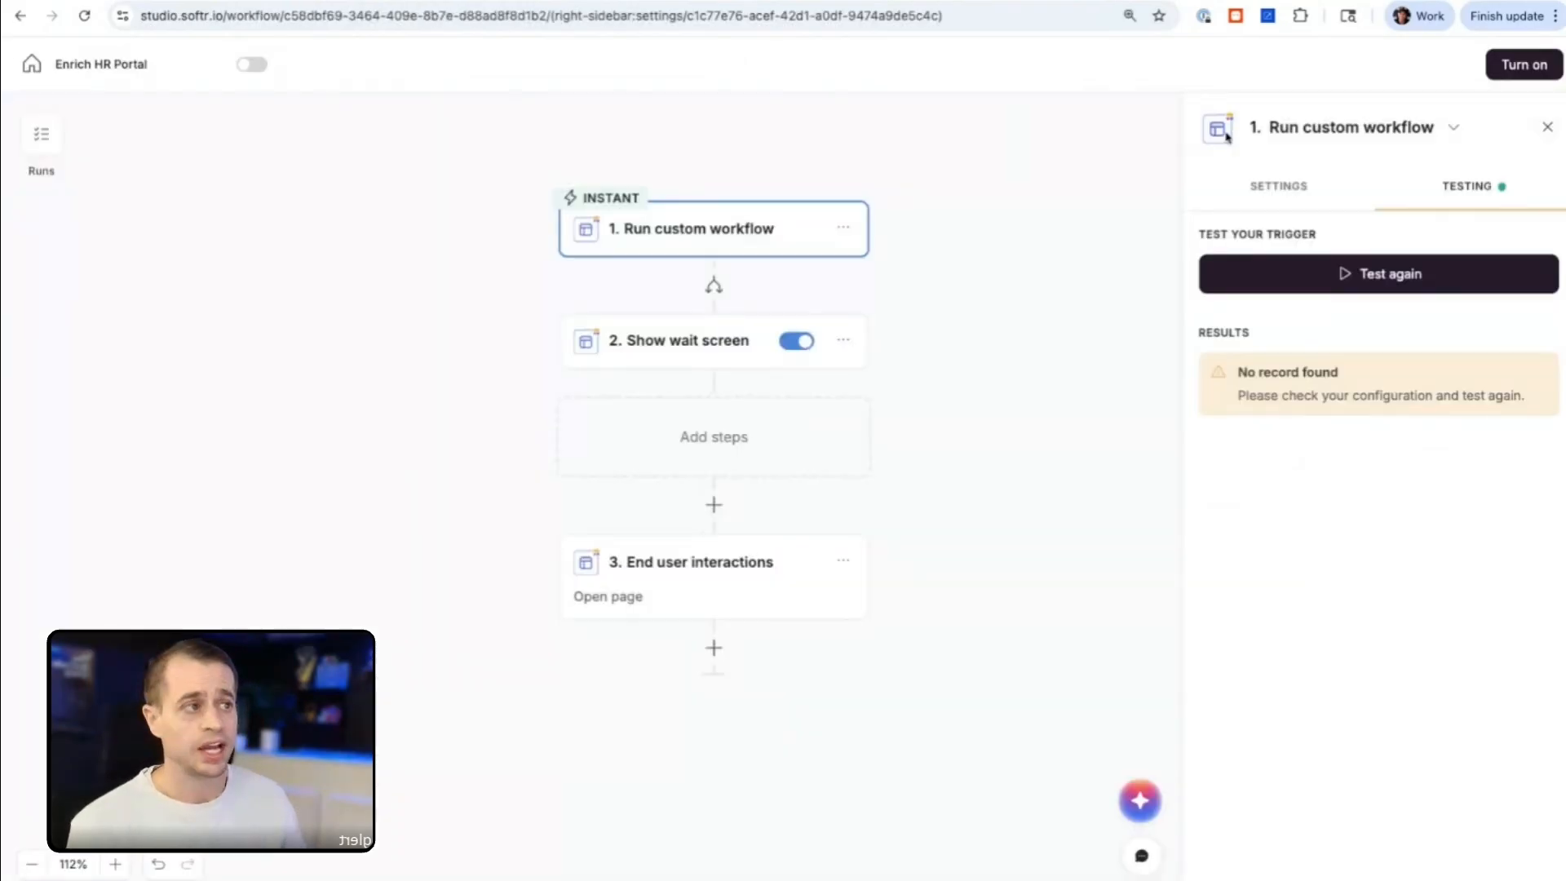
Step: Publish the Enrich HR Portal workflow and run Enrich Job Description on the Product Design listing in the preview
left_click(1525, 68)
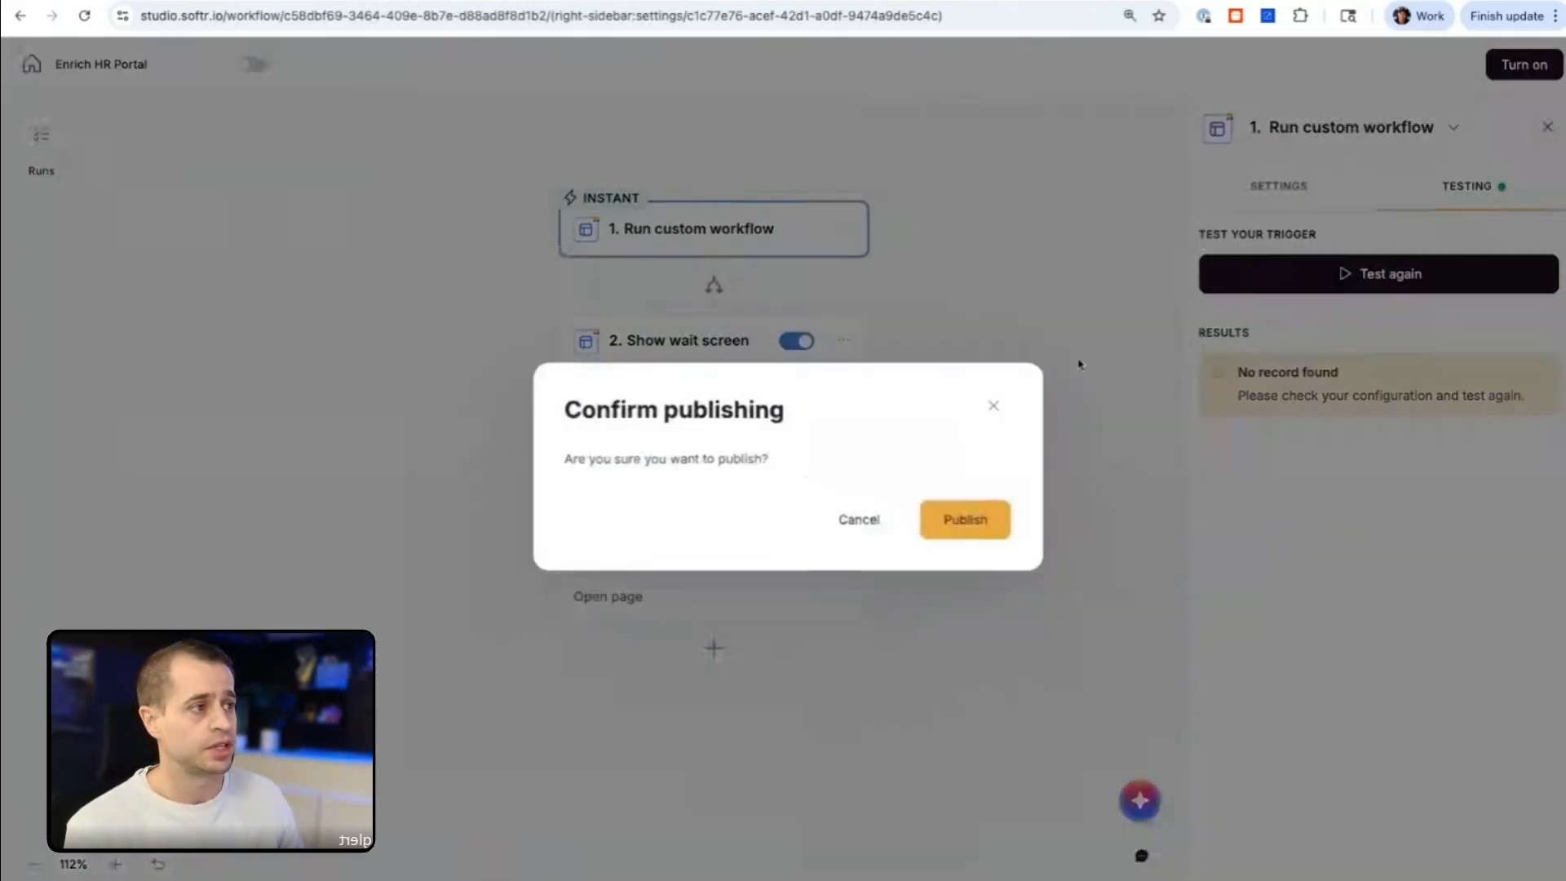
left_click(968, 532)
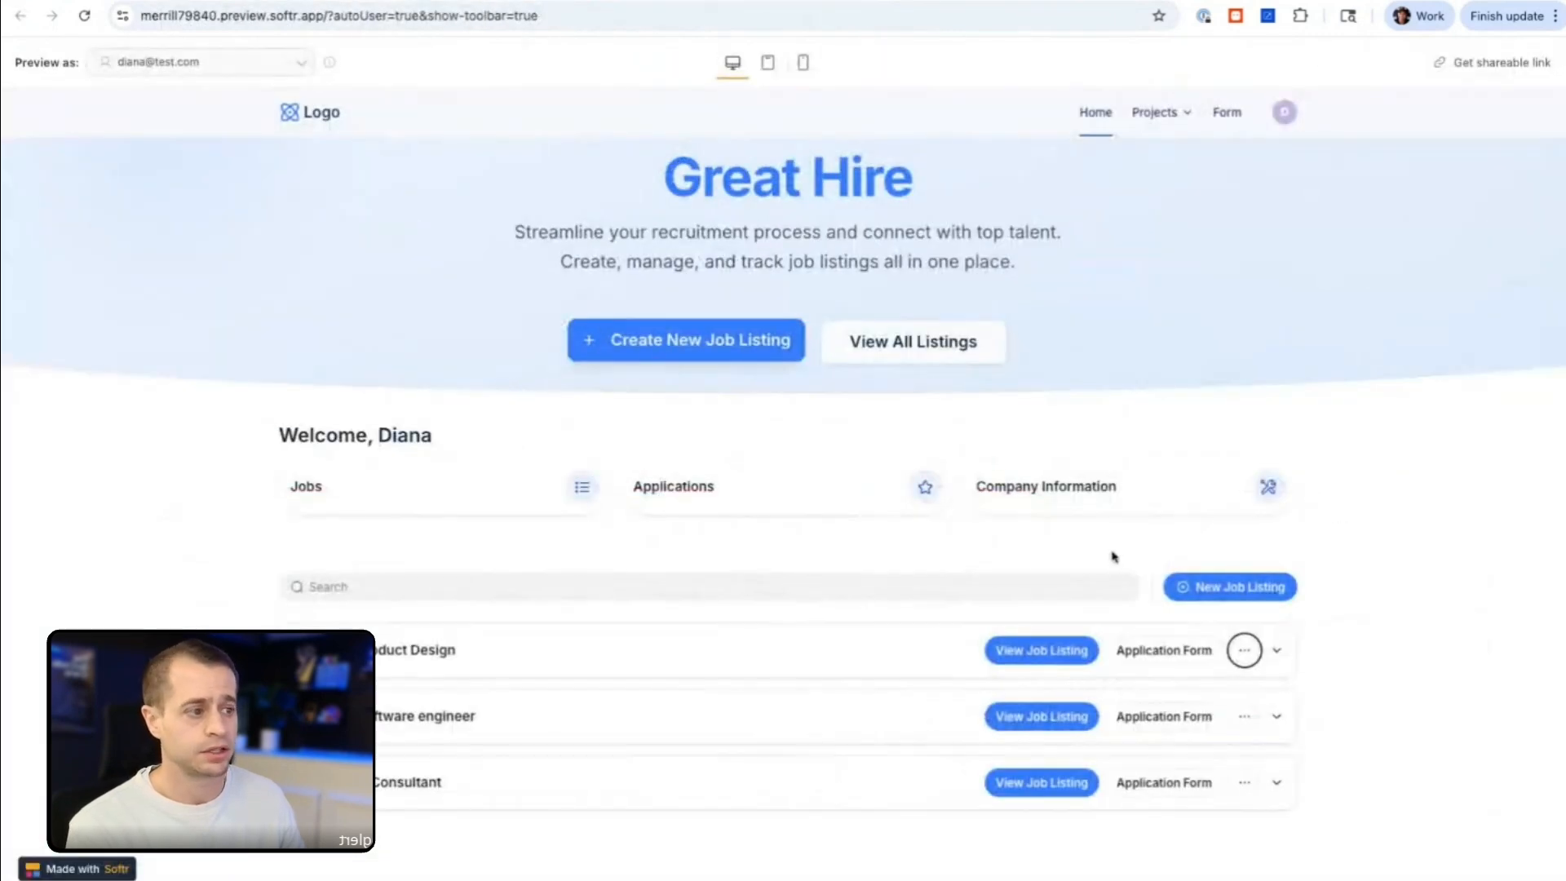
left_click(1244, 652)
left_click(1196, 690)
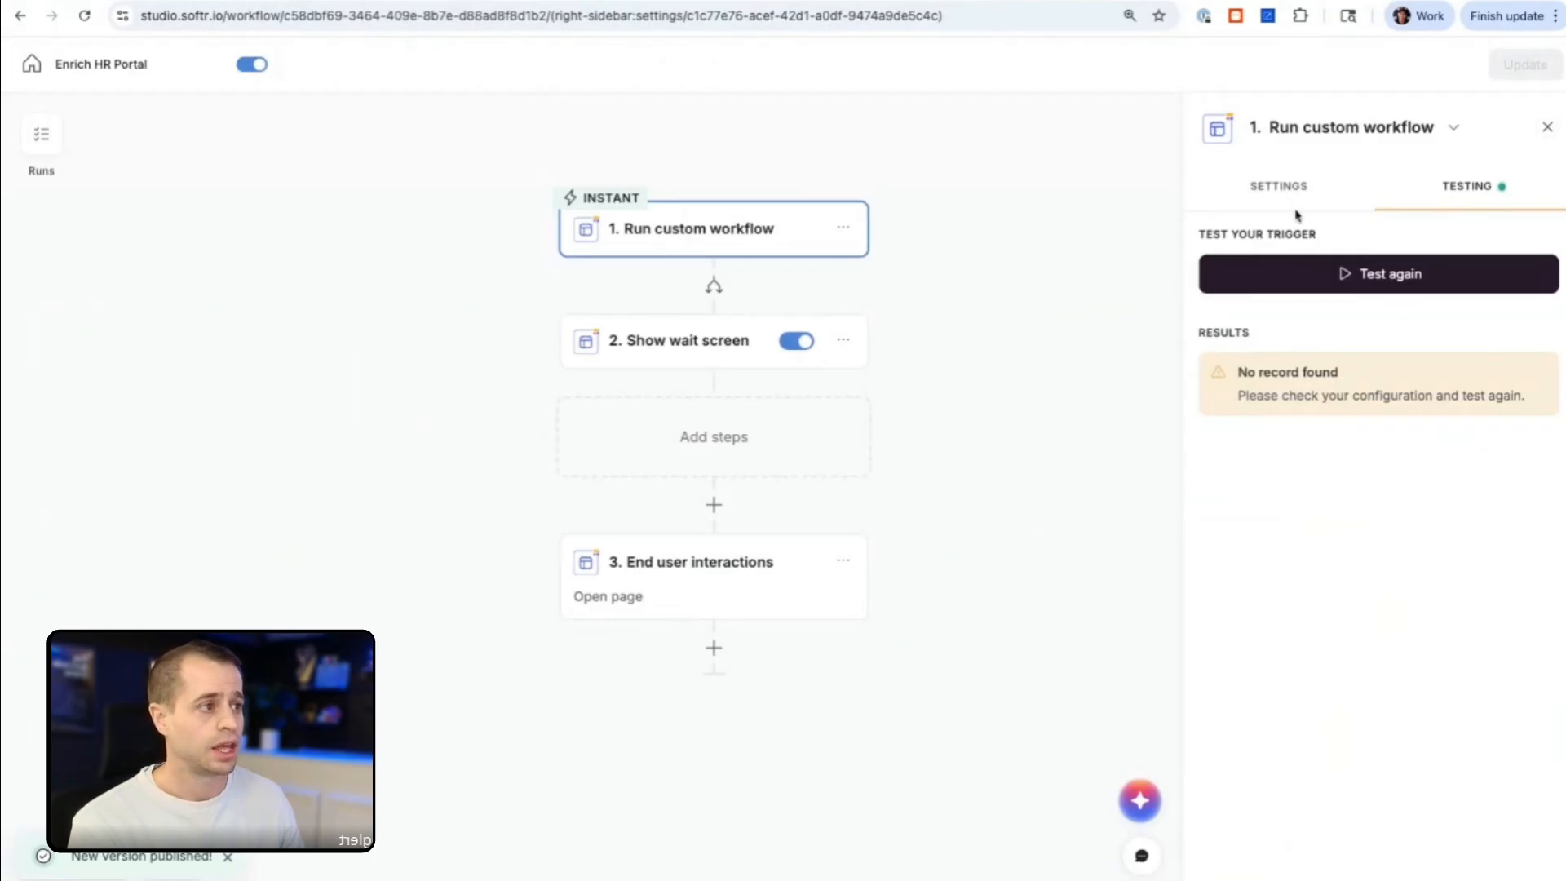
Step: Test the Run custom workflow trigger again and examine the record data it receives
left_click(1279, 188)
left_click(1450, 194)
left_click(1357, 288)
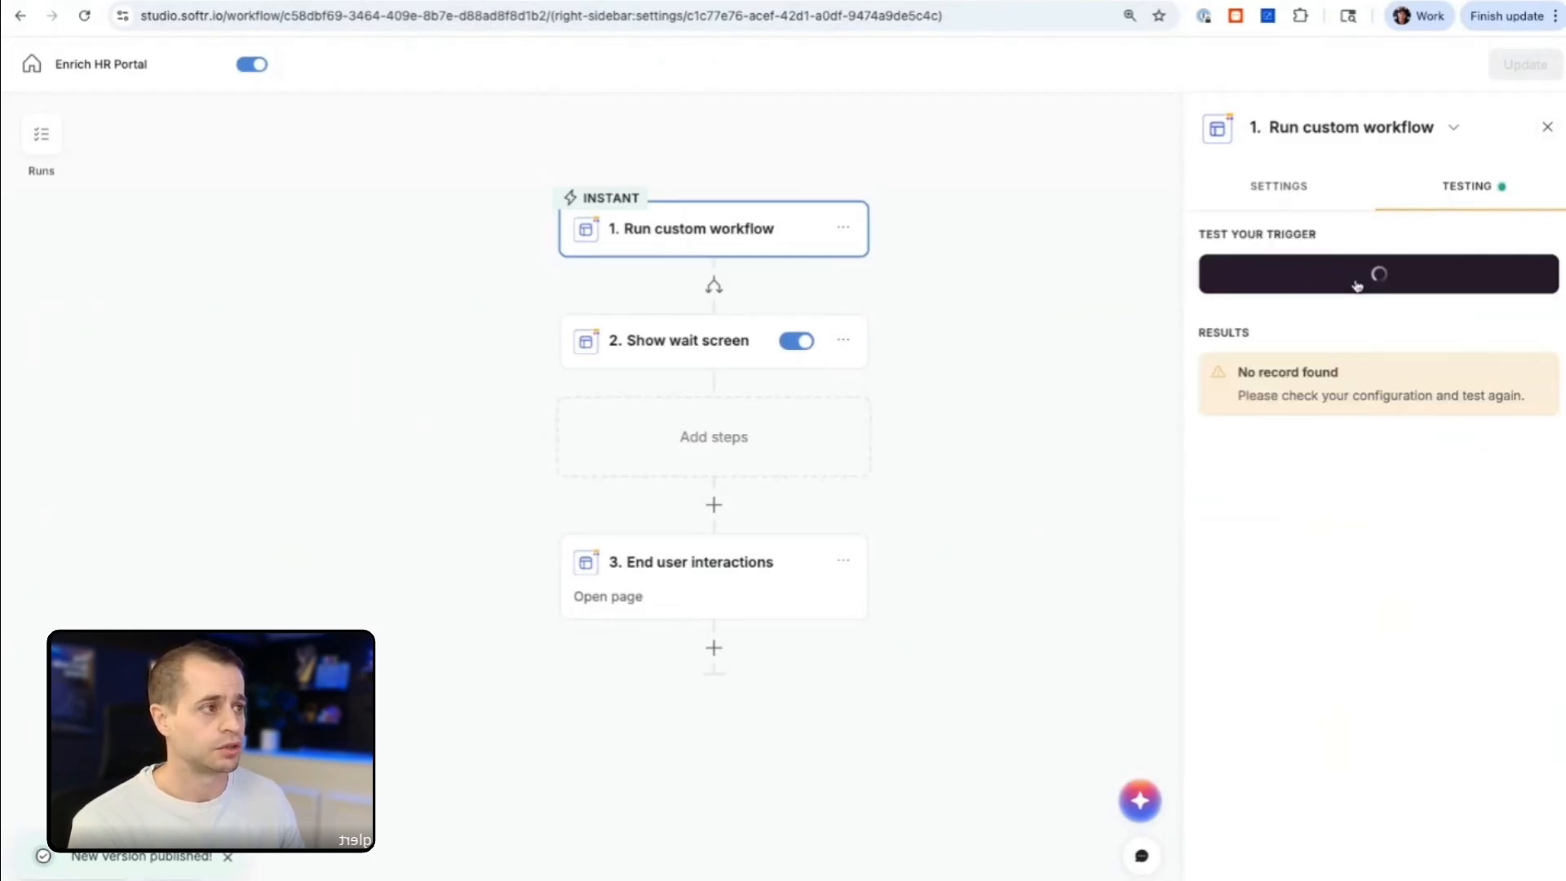
scroll(1395, 573, "down", 1)
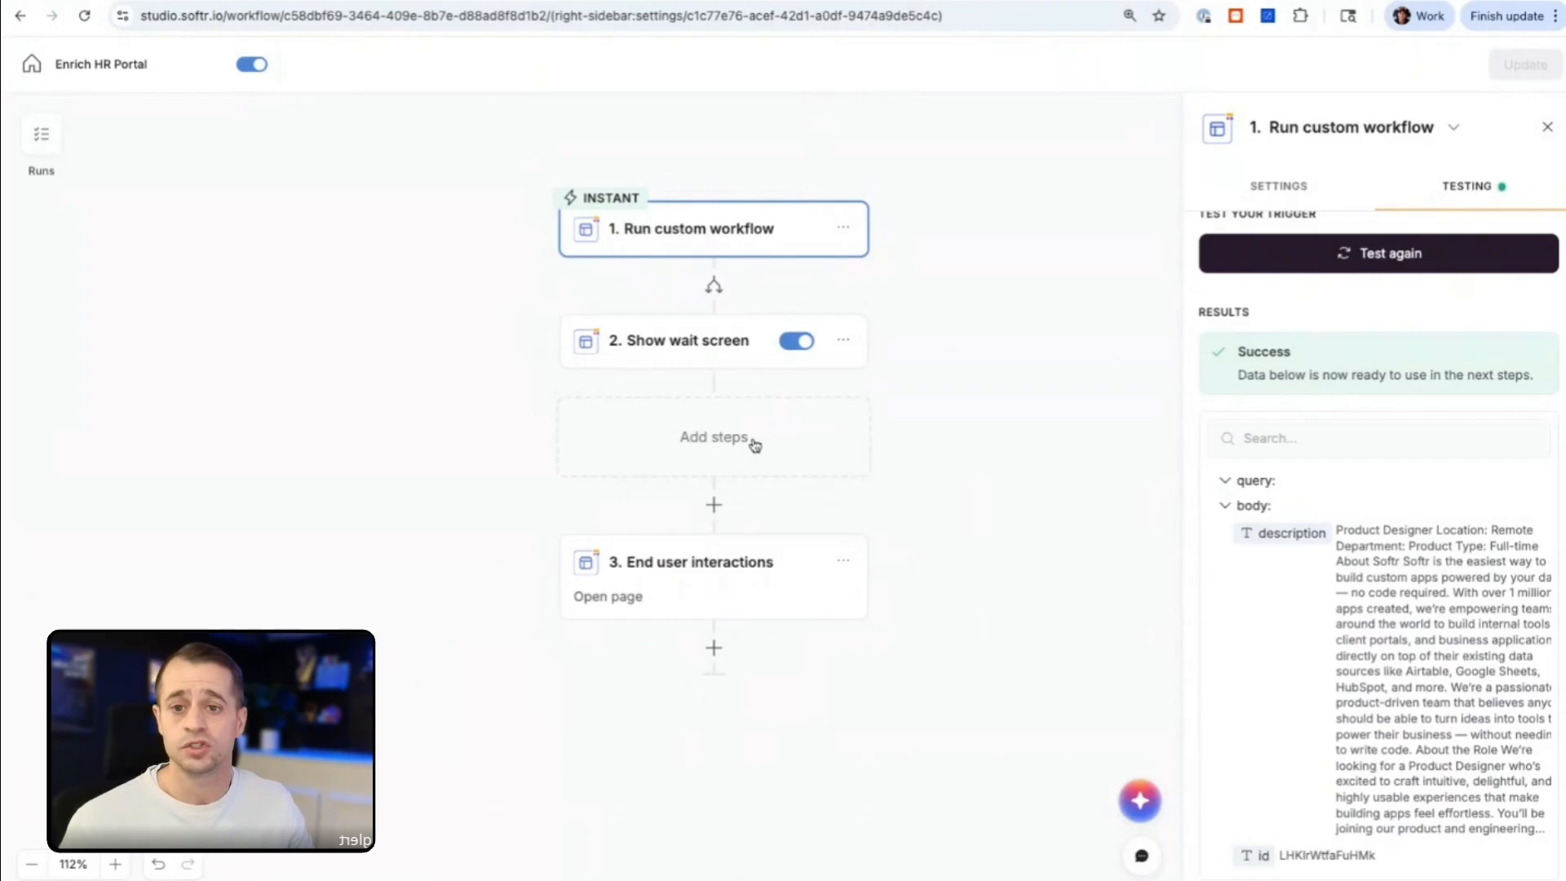
Step: Add a Softr AI Write action after the Show wait screen step
left_click(714, 447)
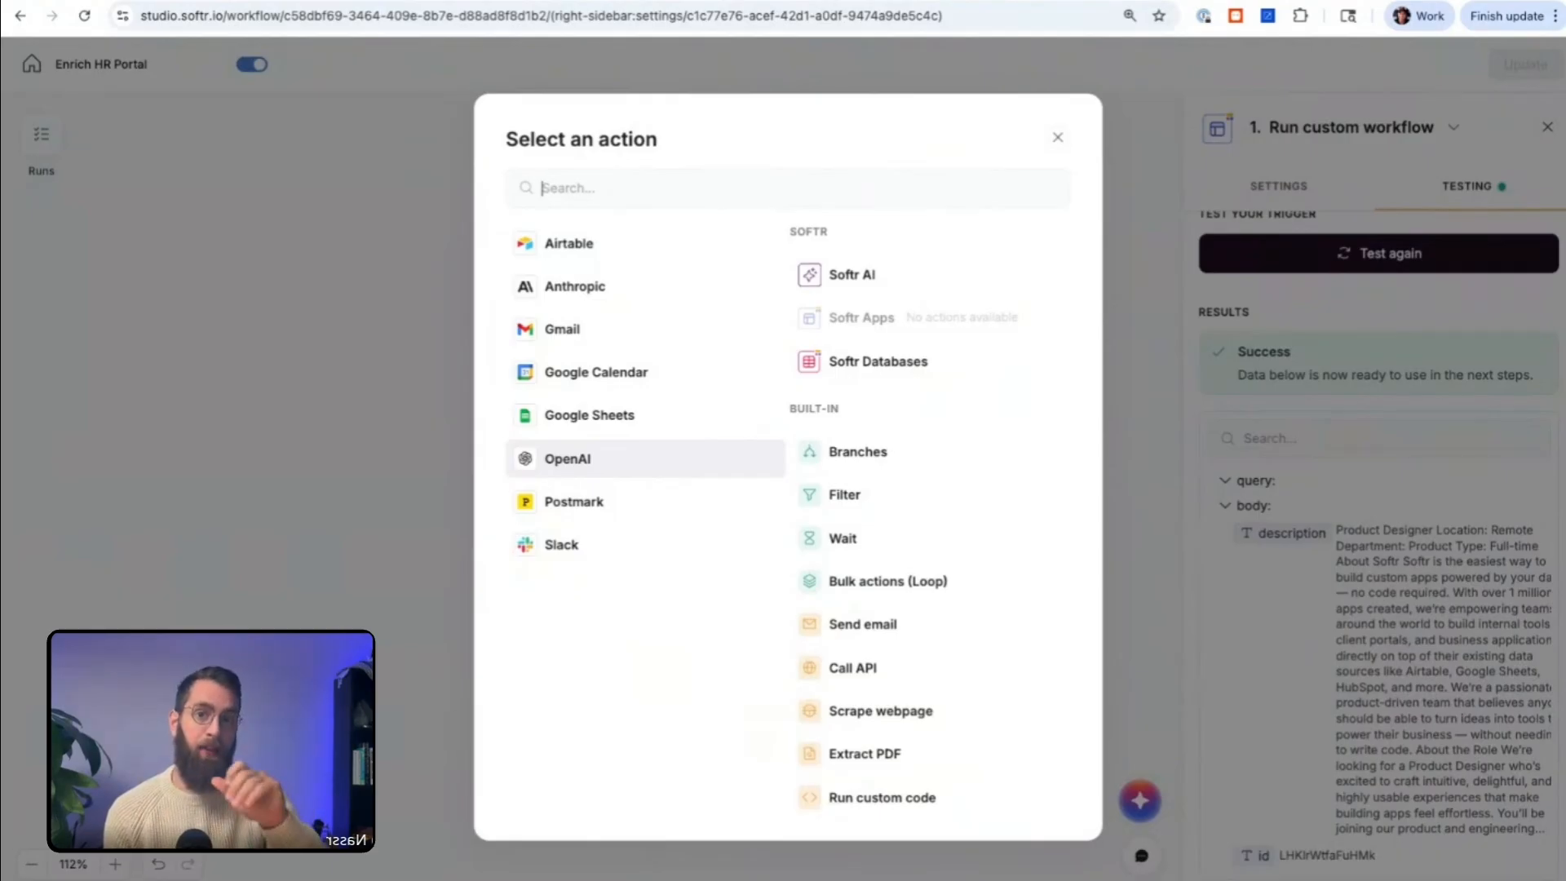
left_click(877, 280)
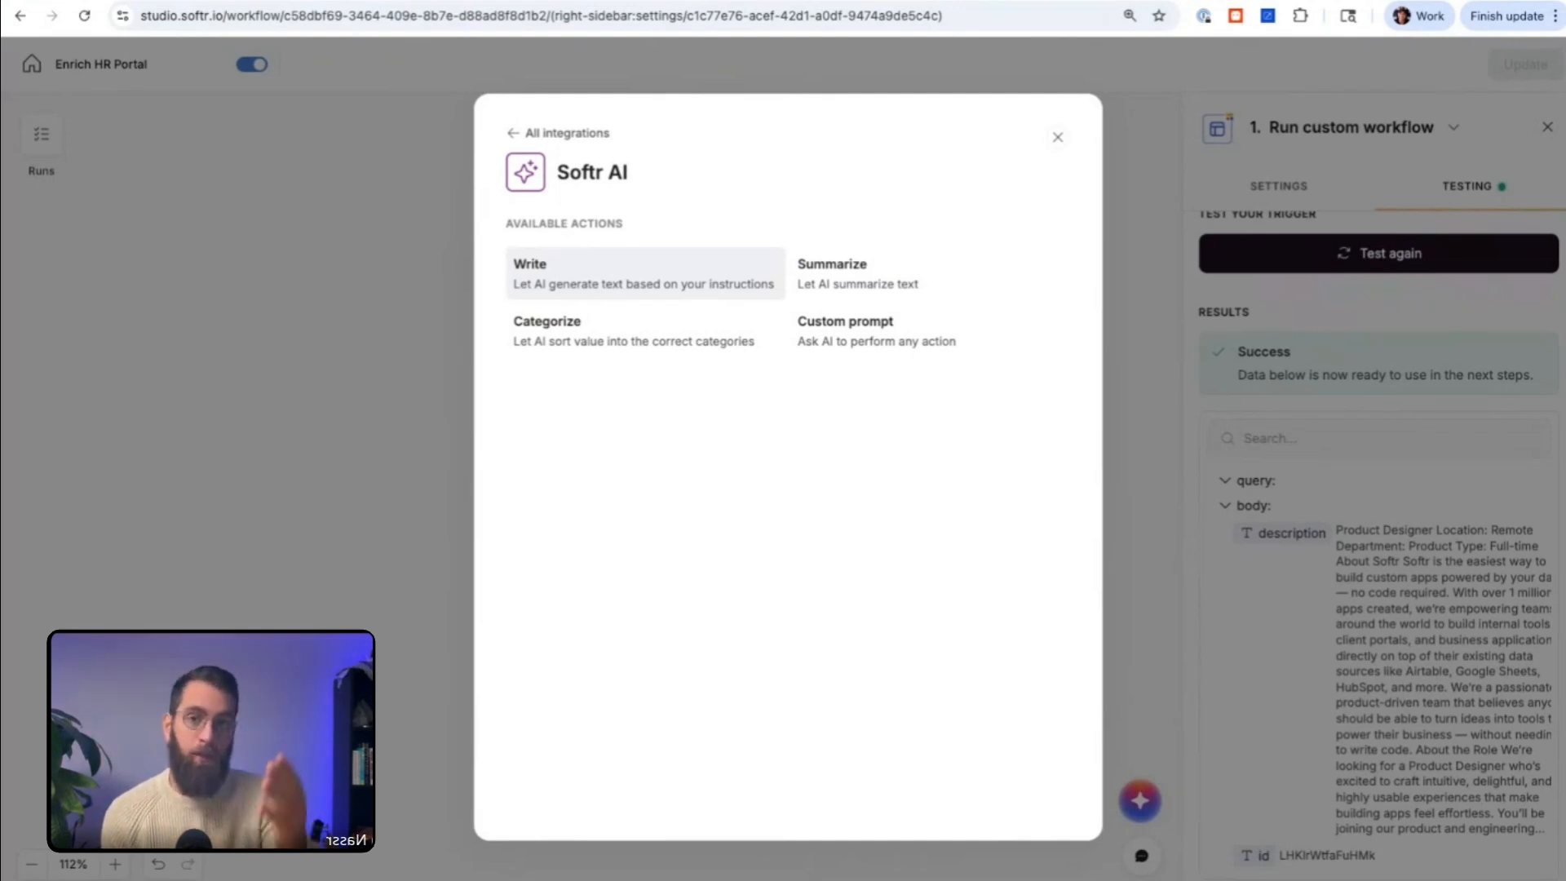
left_click(725, 282)
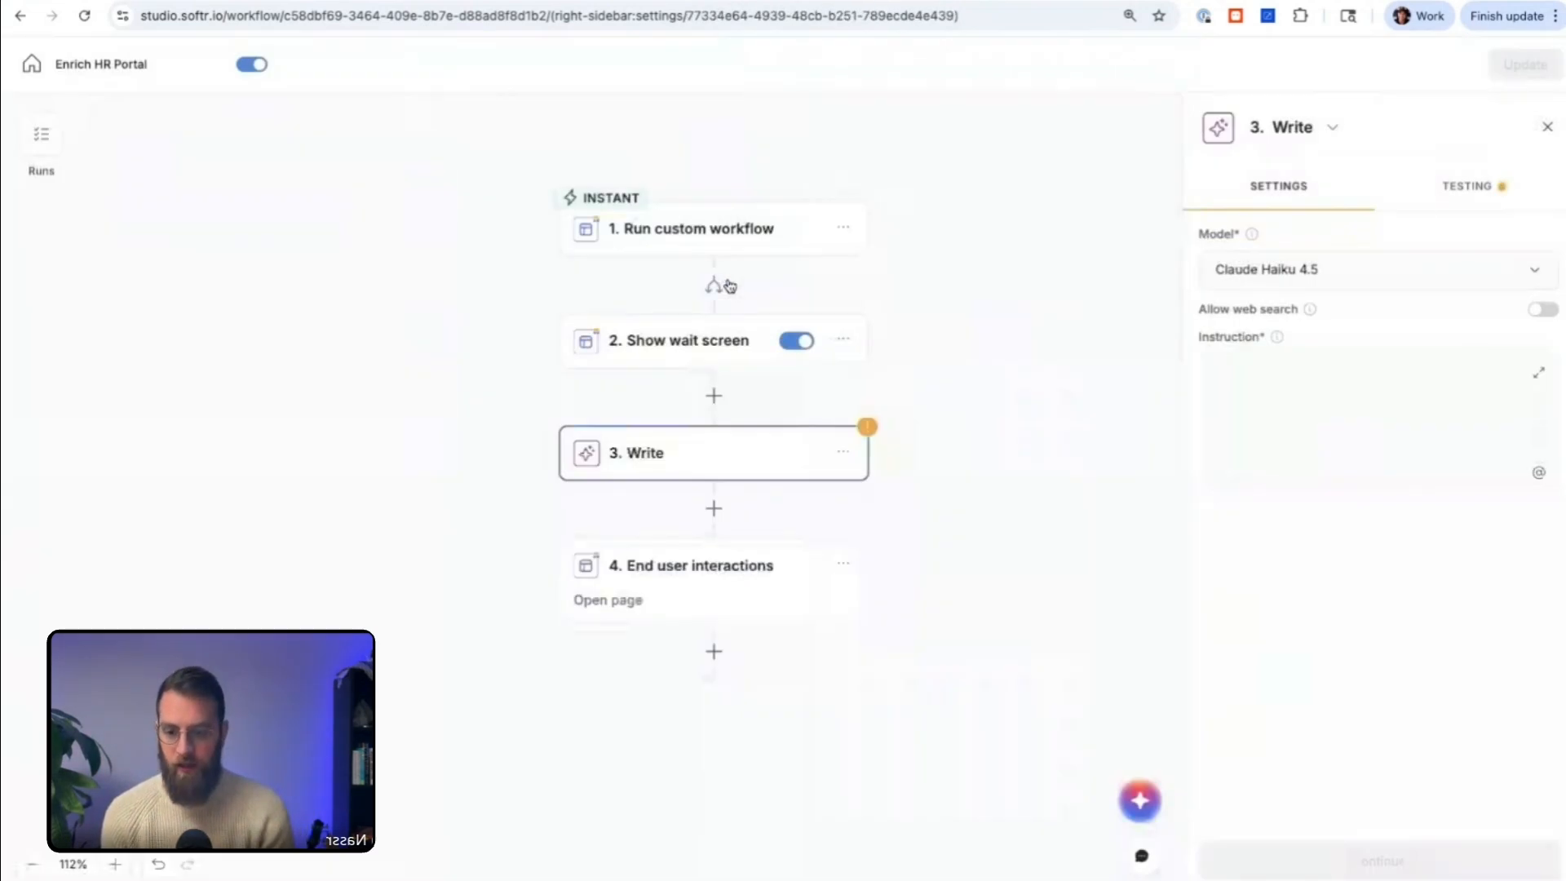
Step: Instruct the Write step: "Shorten this description to be good for a recruiter to quickly see details about this related job."
left_click(1302, 399)
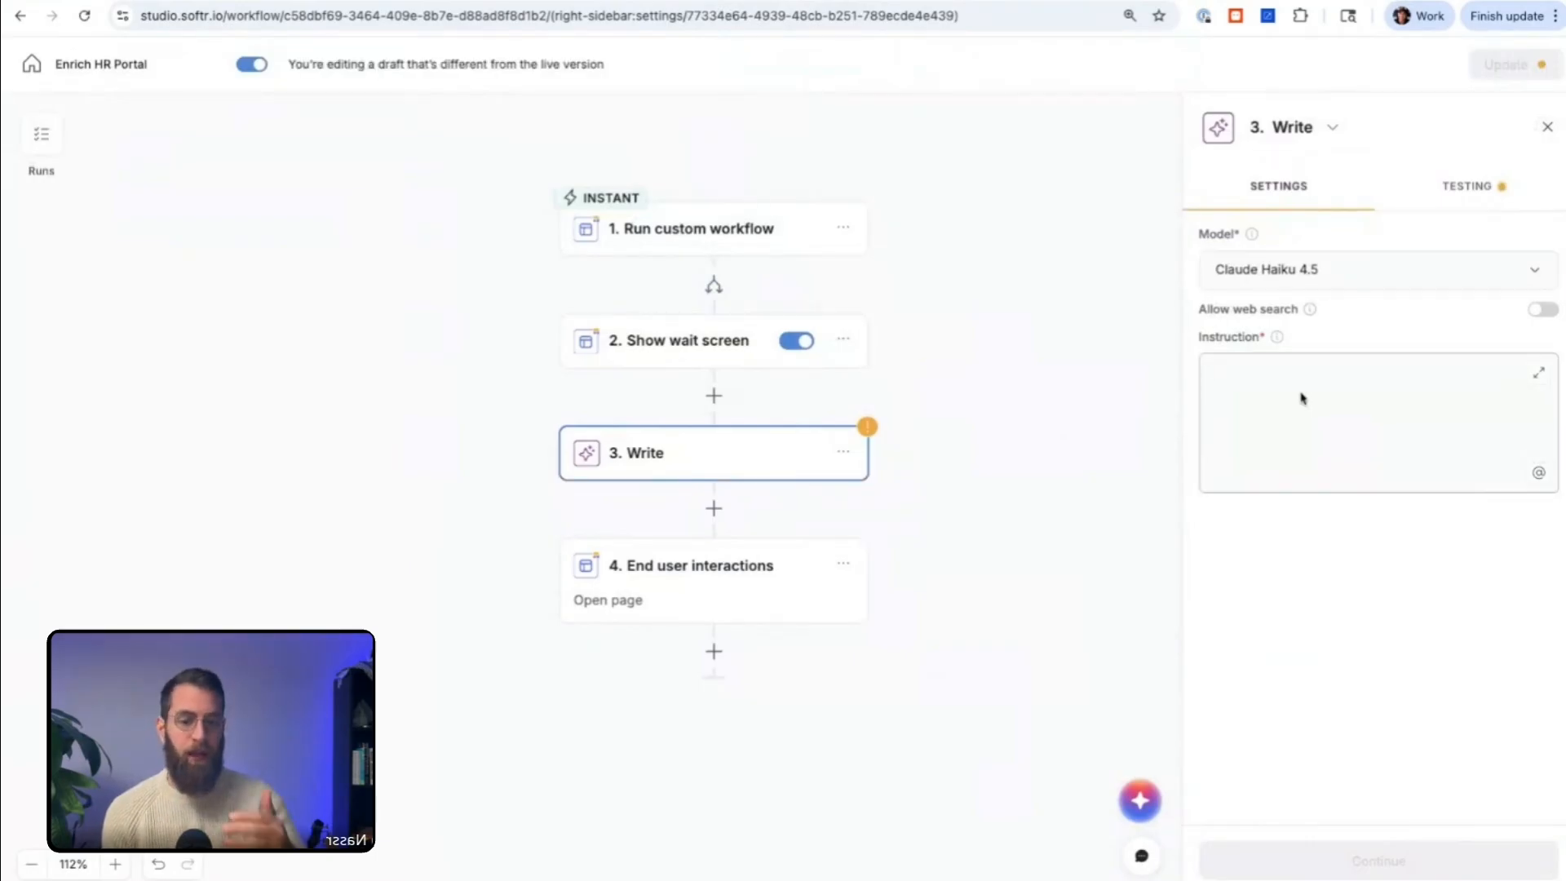
type("Shorten thi")
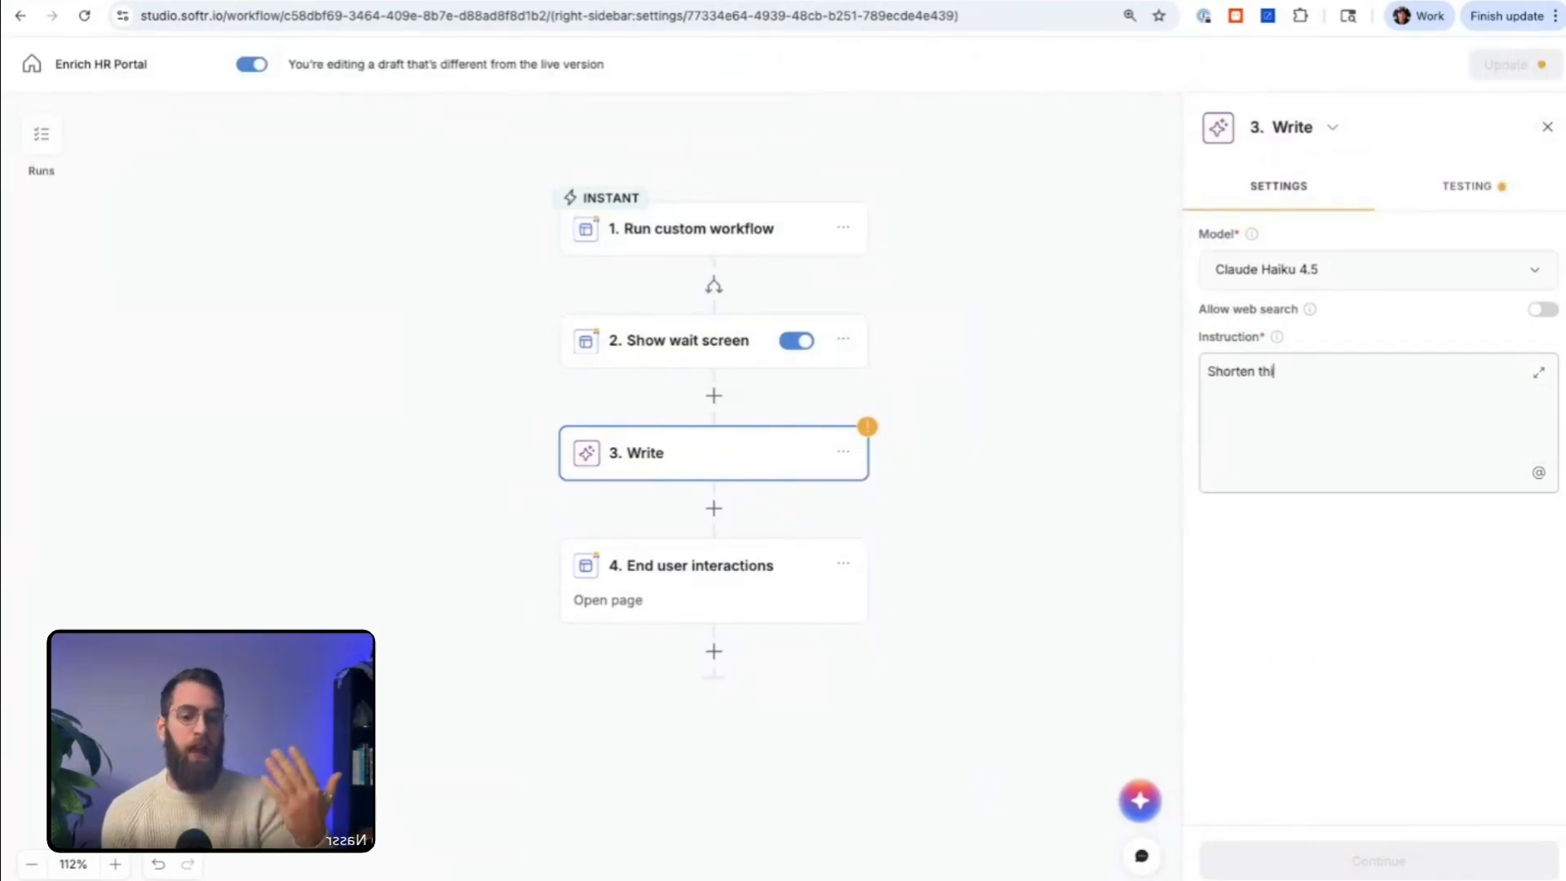
type("s descri")
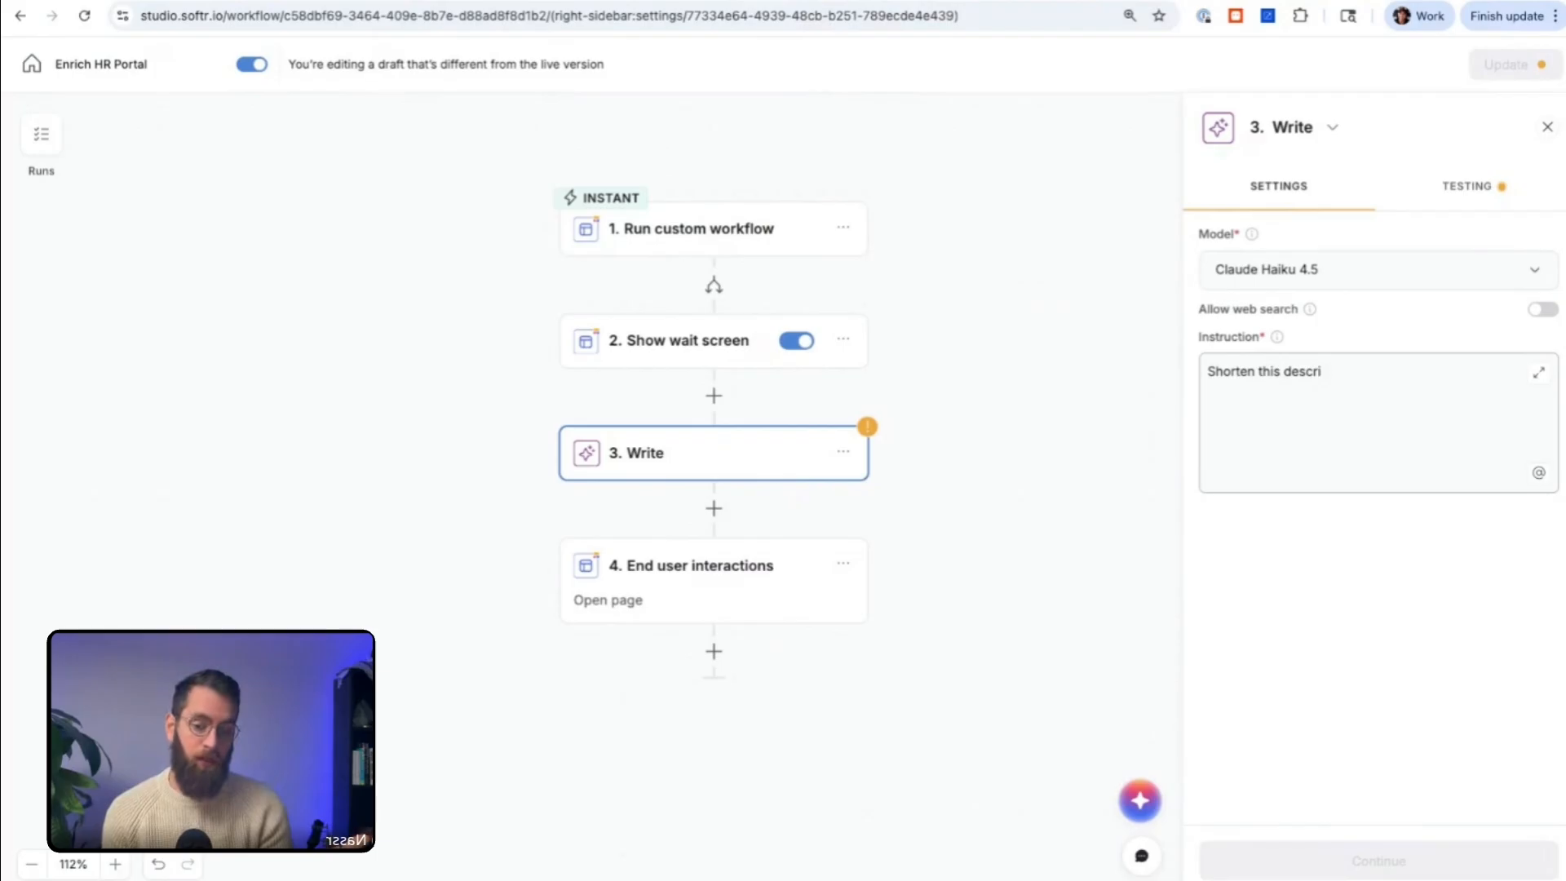
type("ption to be ")
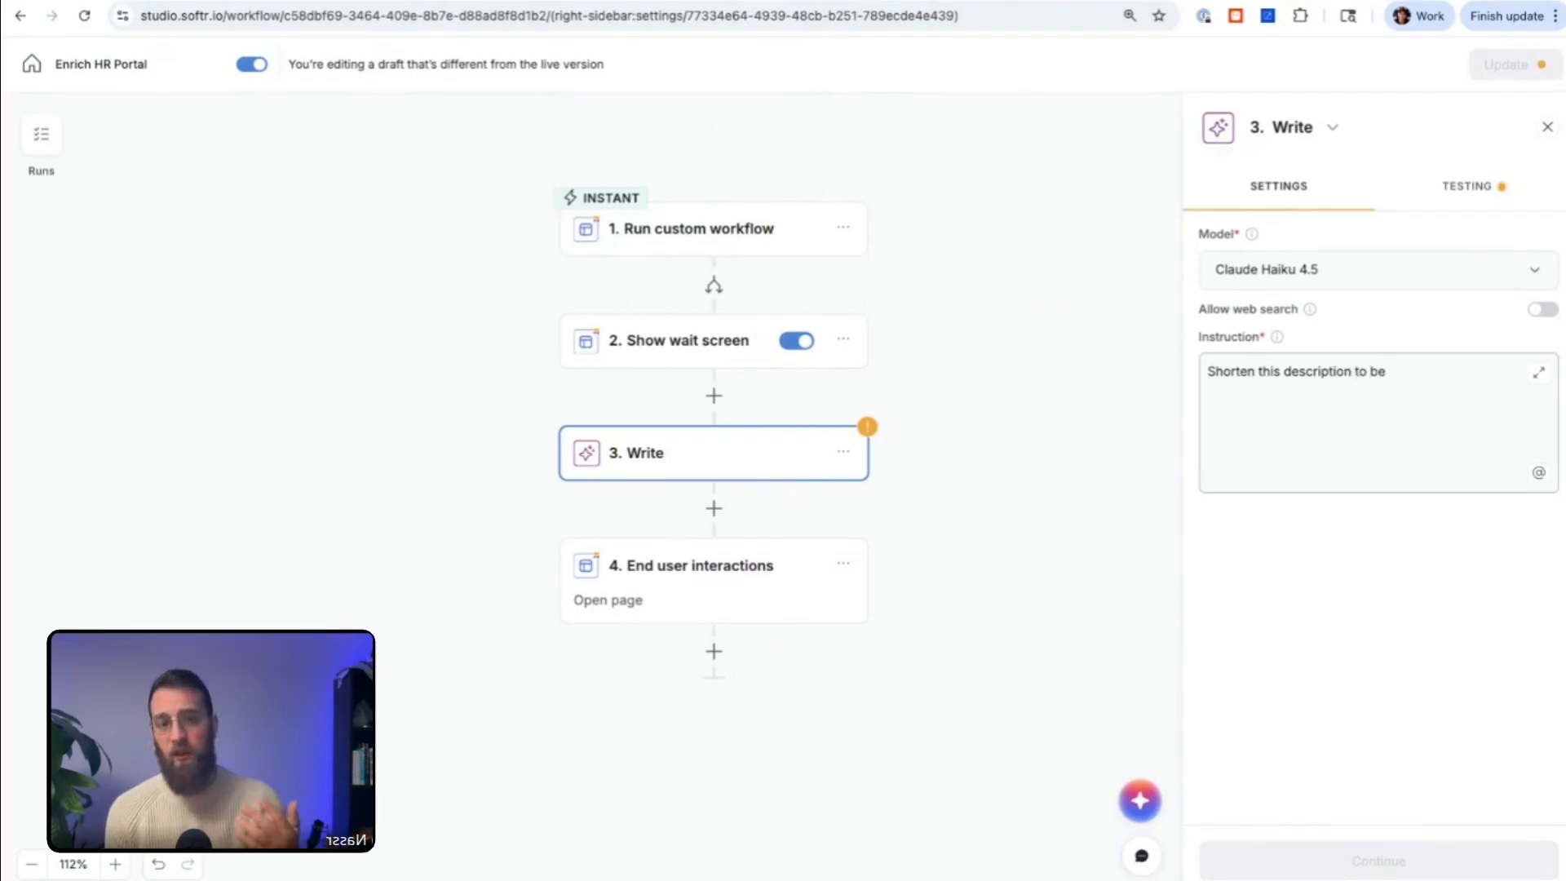
type("good for a recruit")
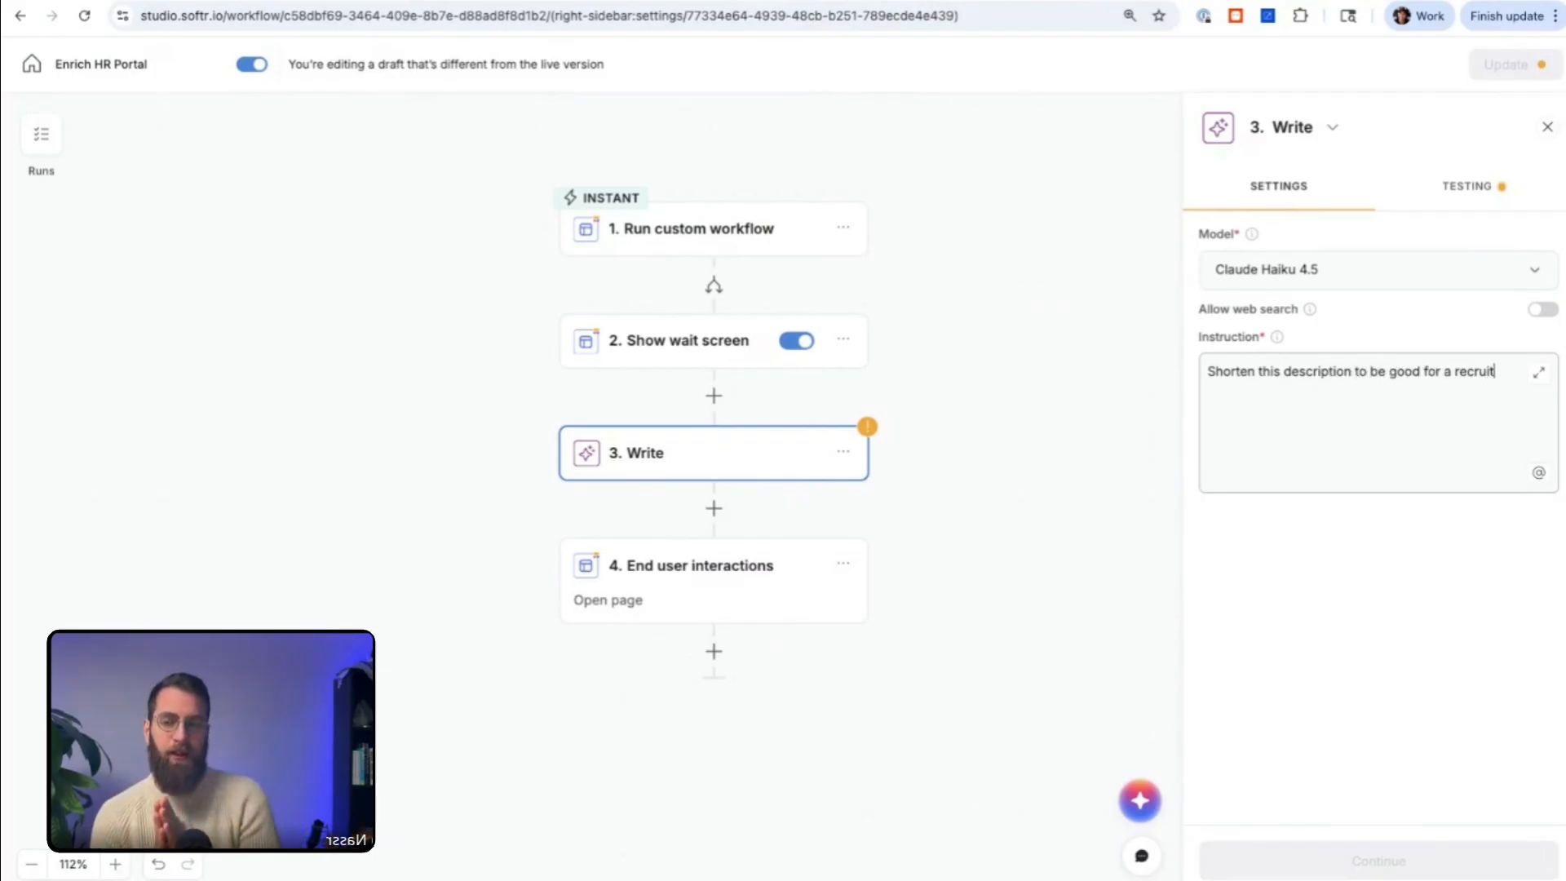
type("er to quickly see det")
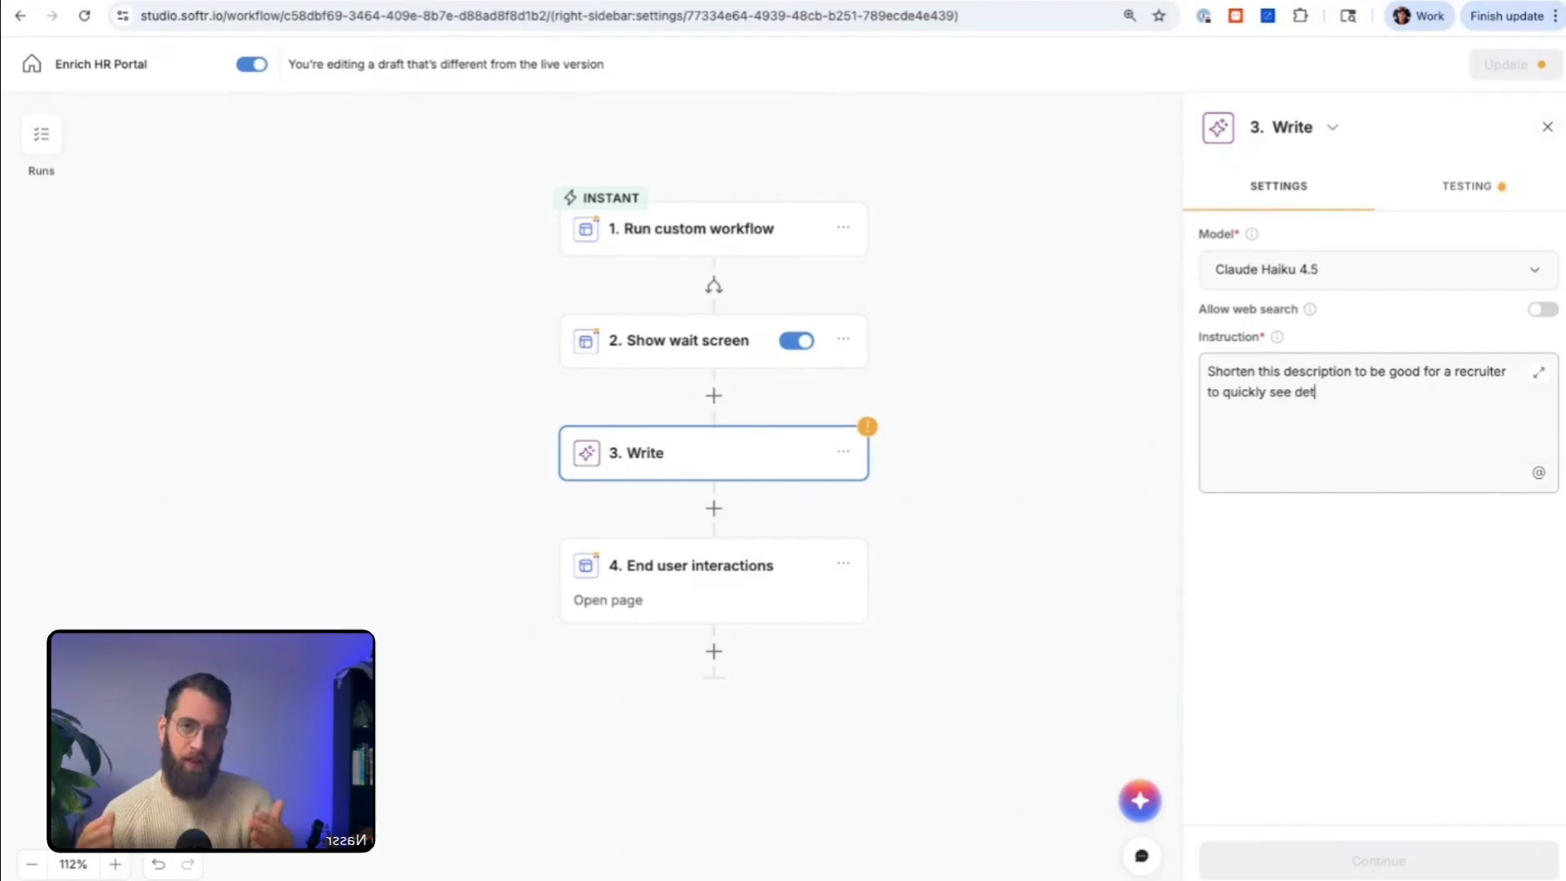
type("ails about this re")
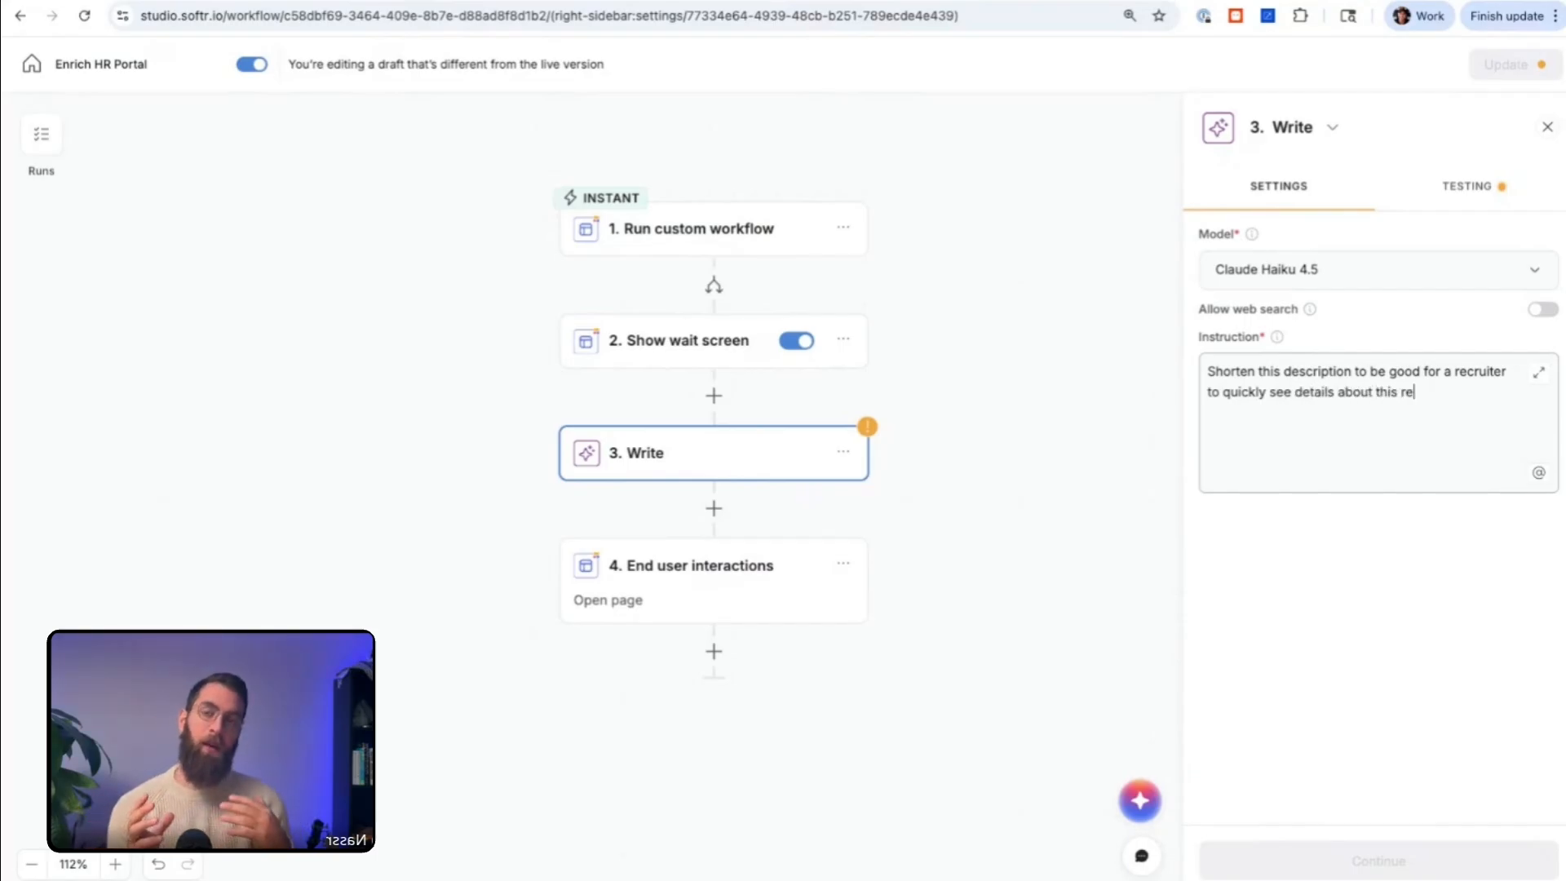
type("lated job.")
Step: Add a "Long description:" line to the instruction, referencing body.description from the Run custom workflow step
key("Return")
key("Return")
type("Long de")
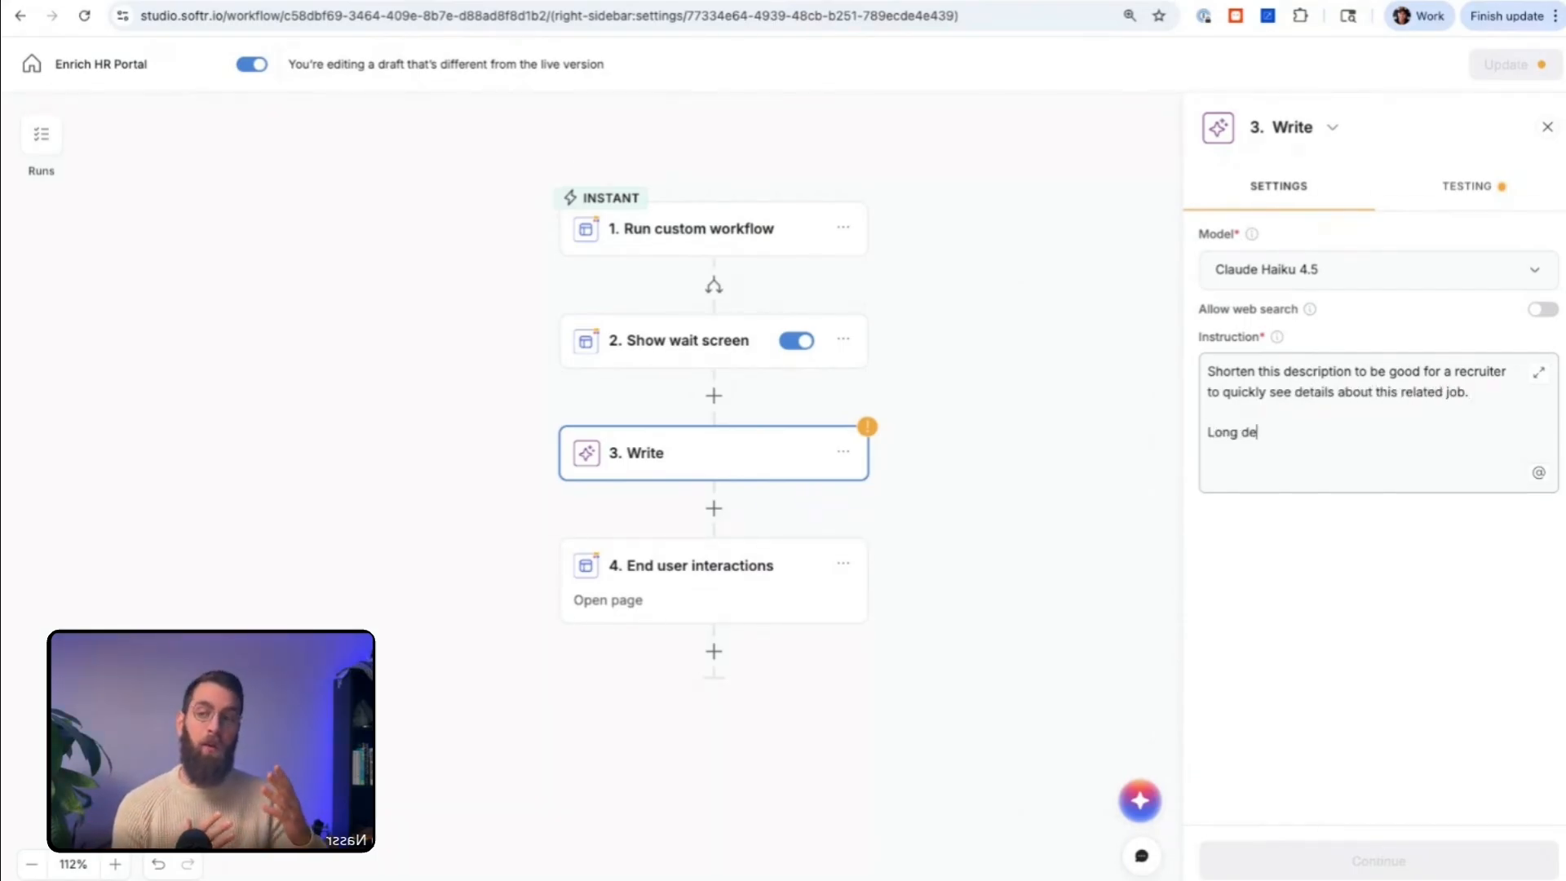
type("scription:")
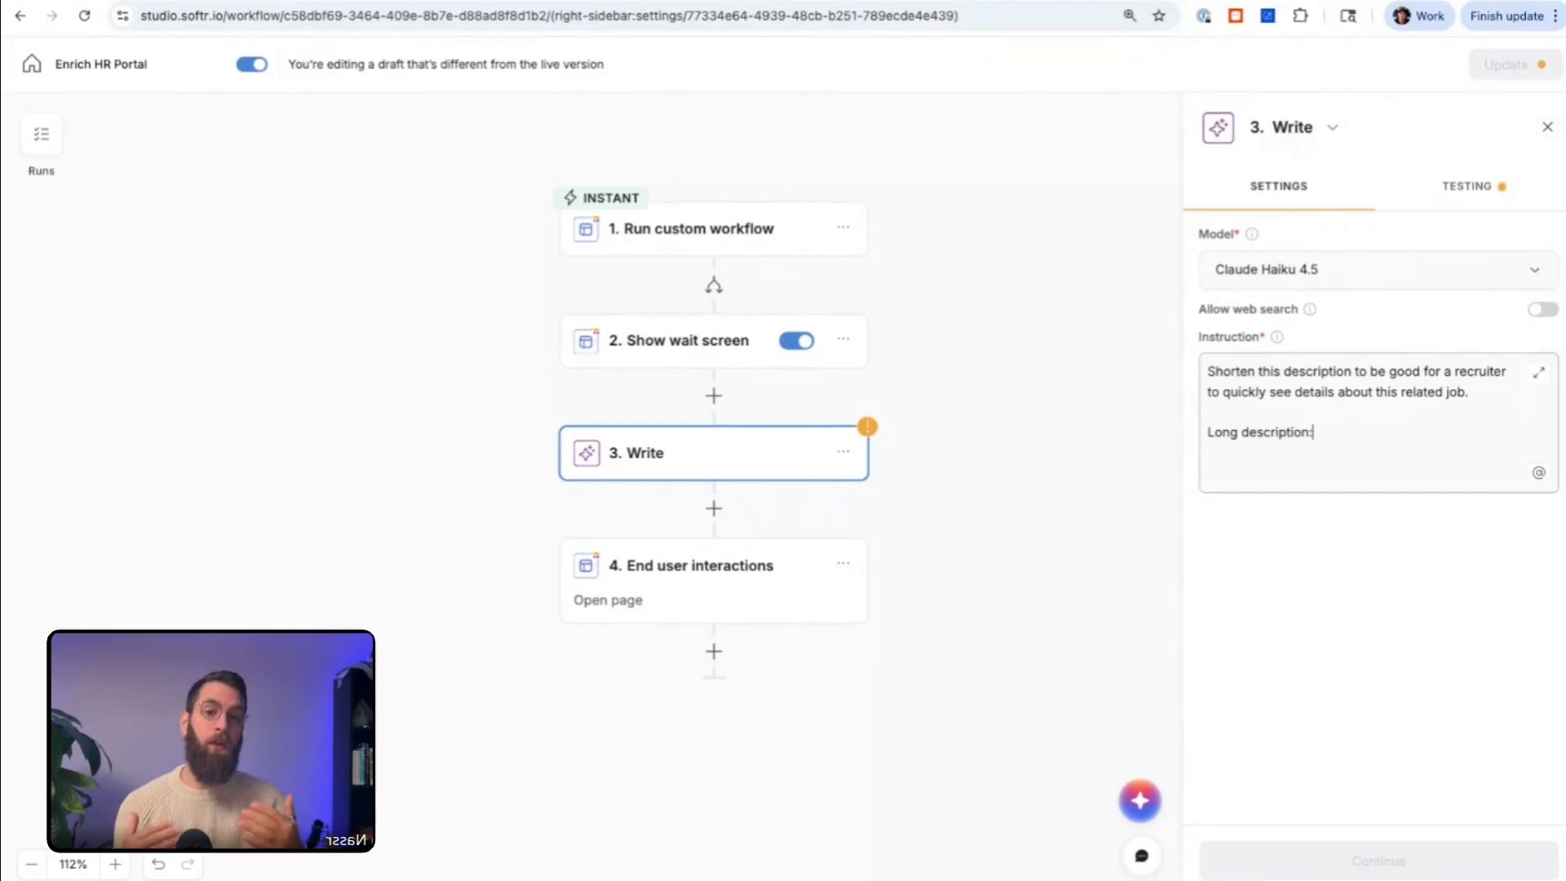
type(" @")
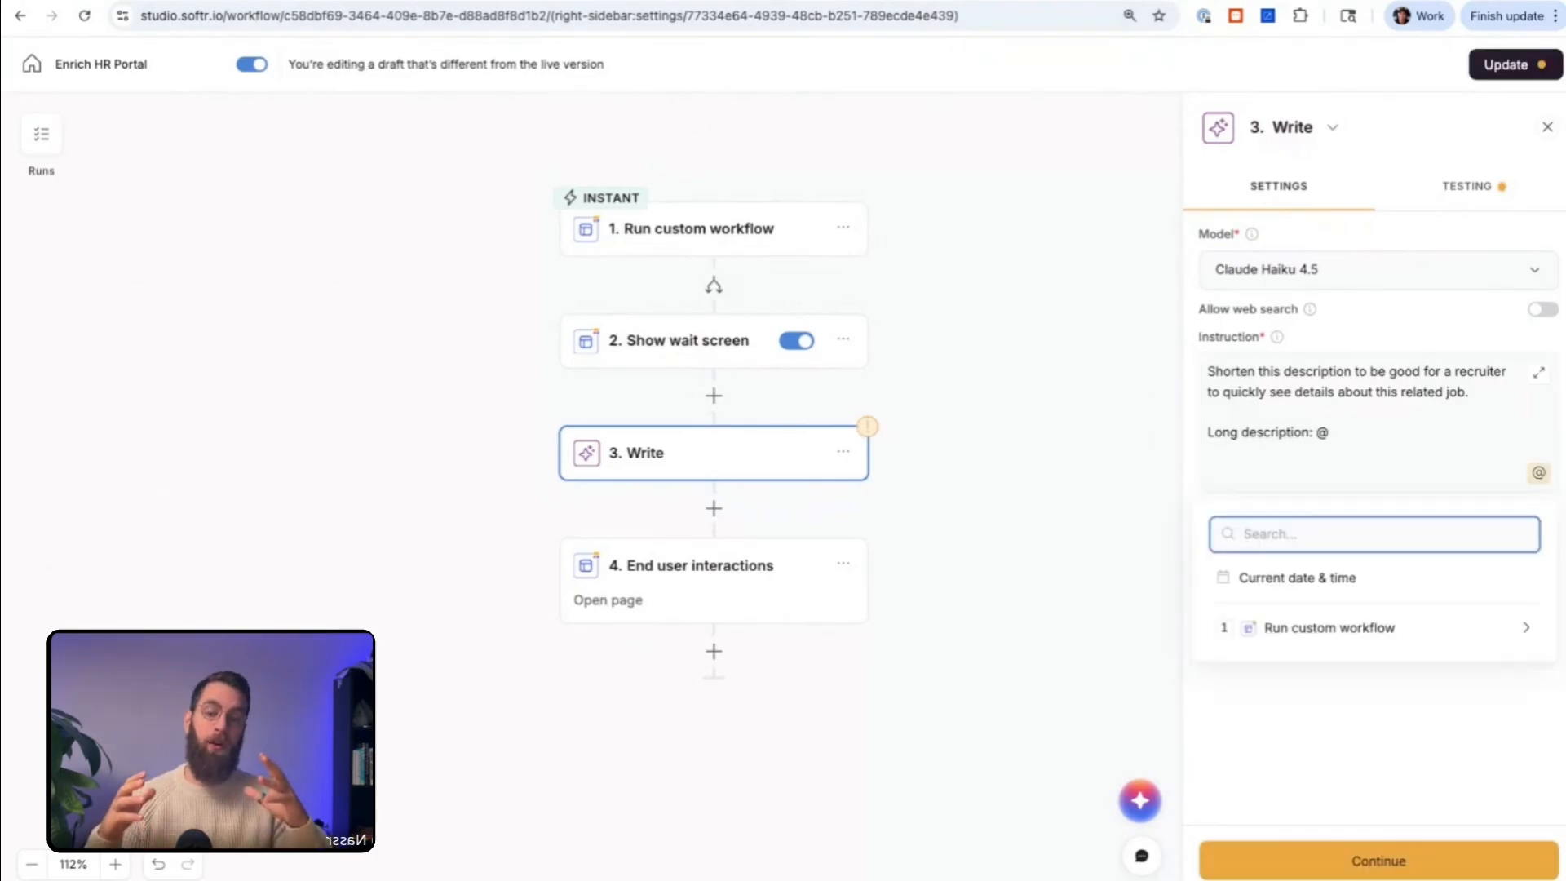
left_click(1358, 630)
left_click(1381, 693)
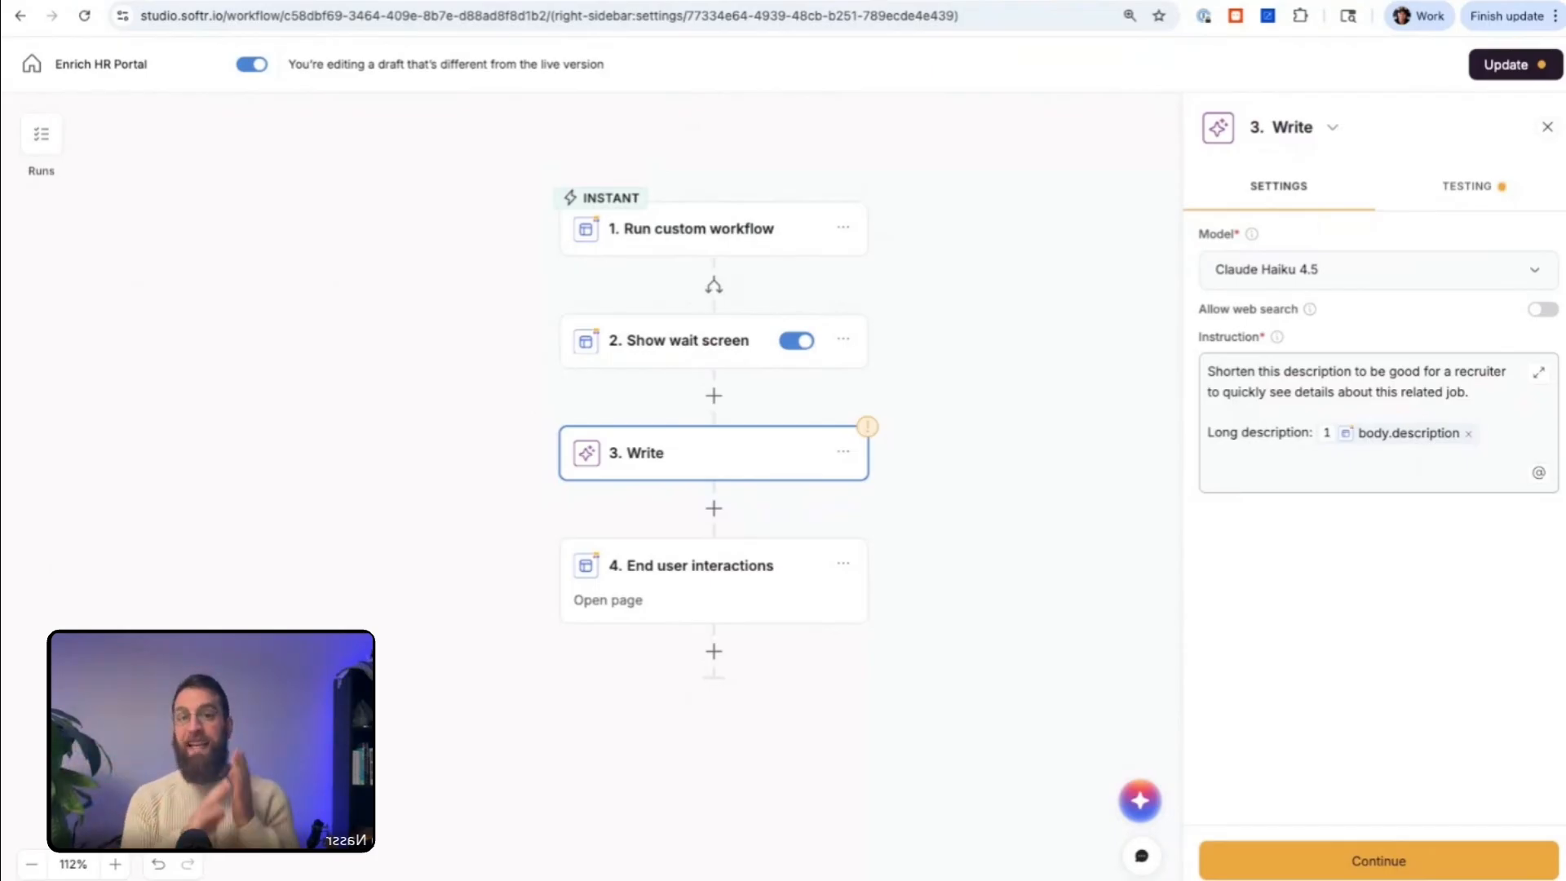
Step: Switch to the HR Portal database and widen the Short Description column of the Job Listings table
left_click(505, 1)
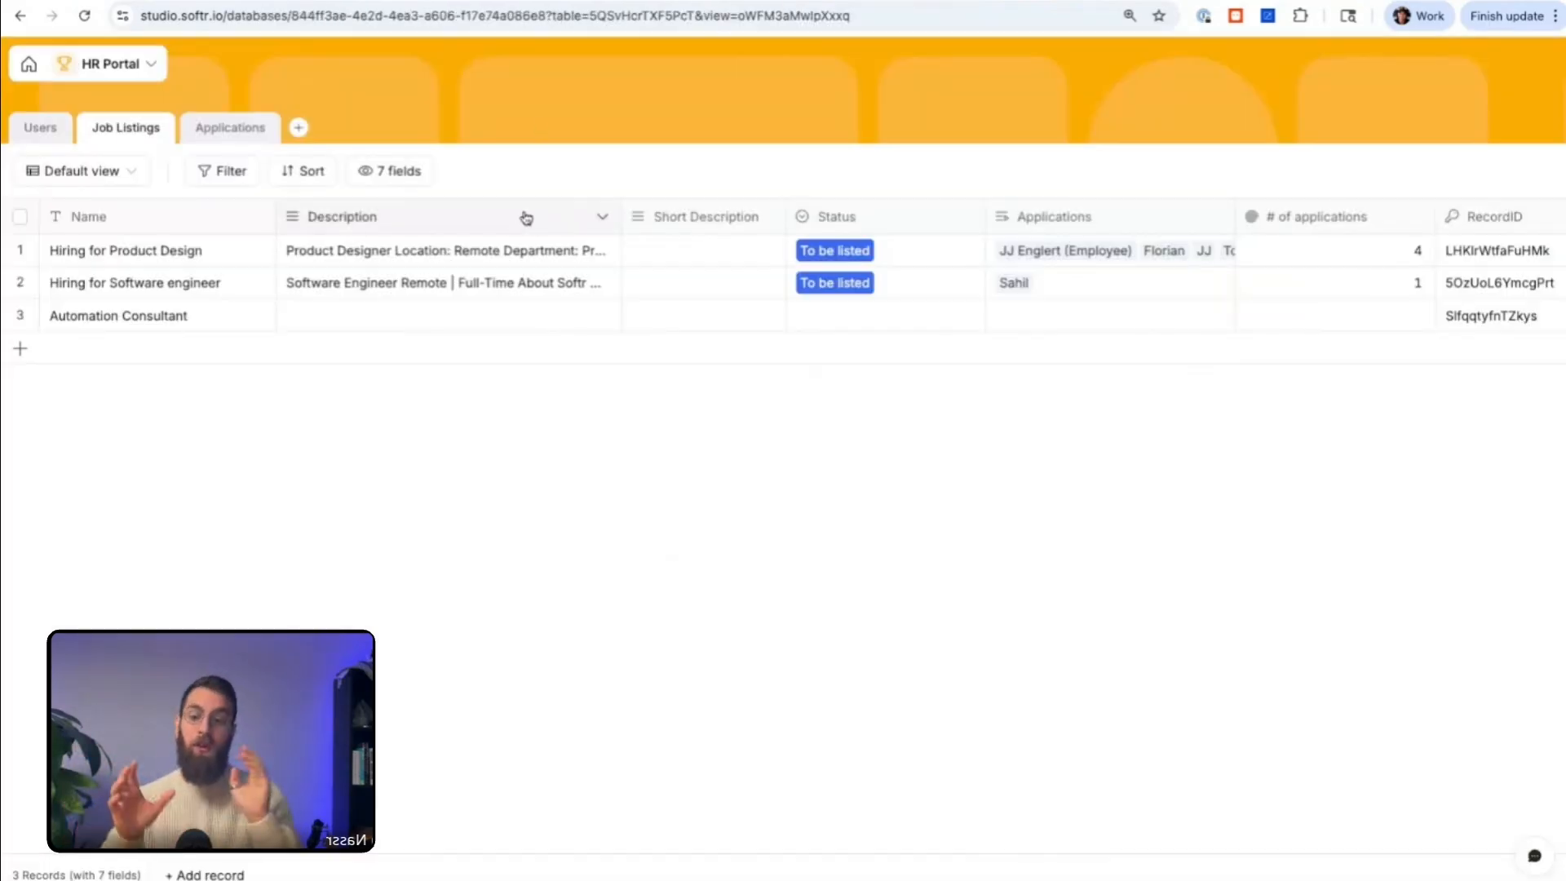
left_click(522, 217)
left_click(695, 217)
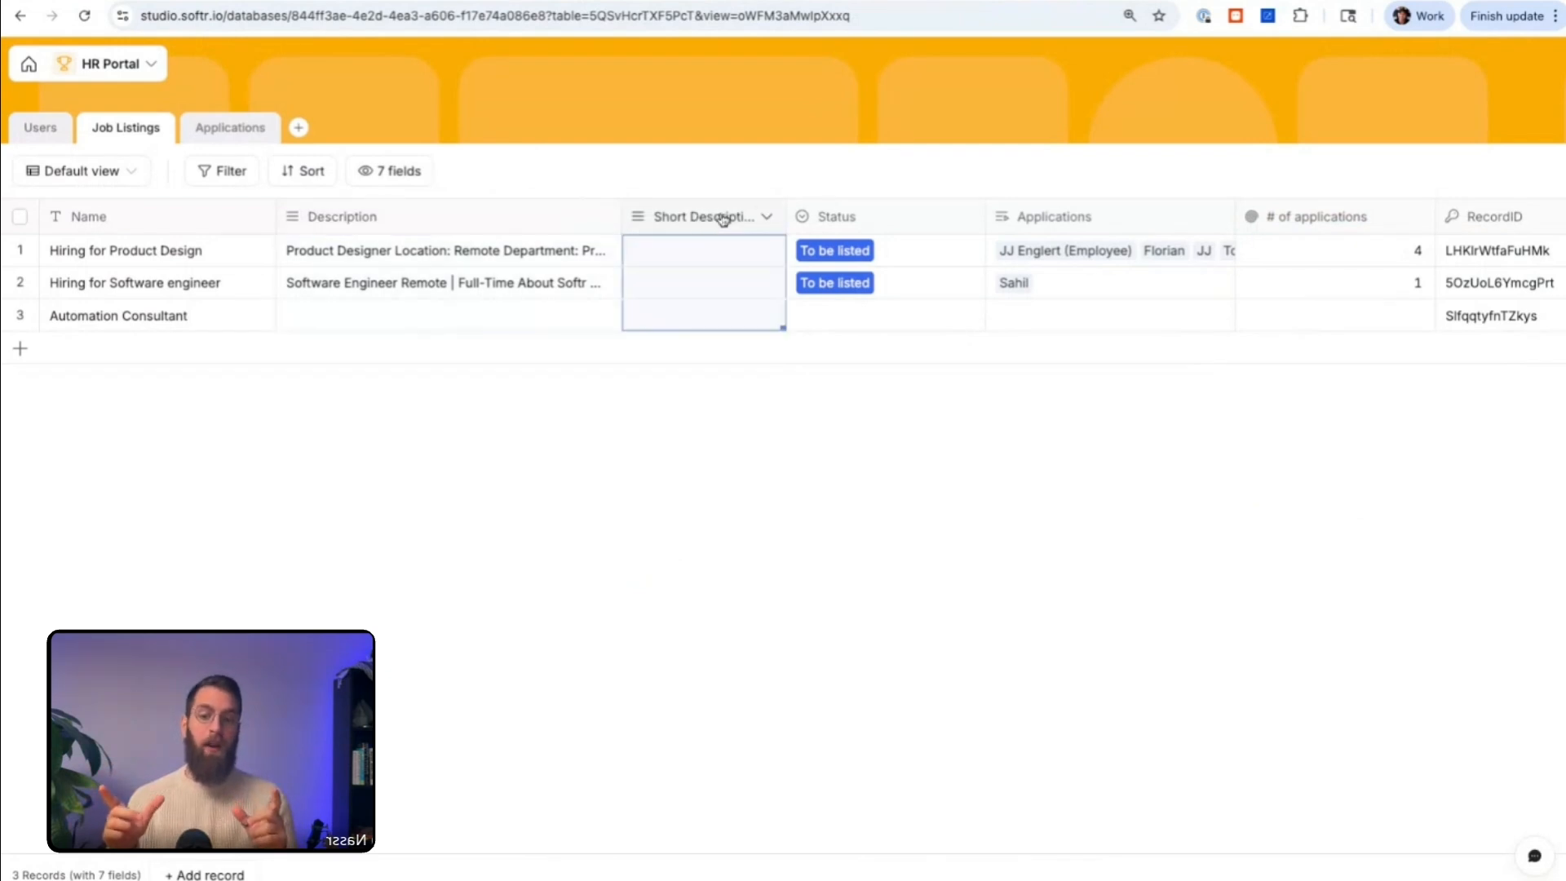
left_click_drag(781, 217, 864, 217)
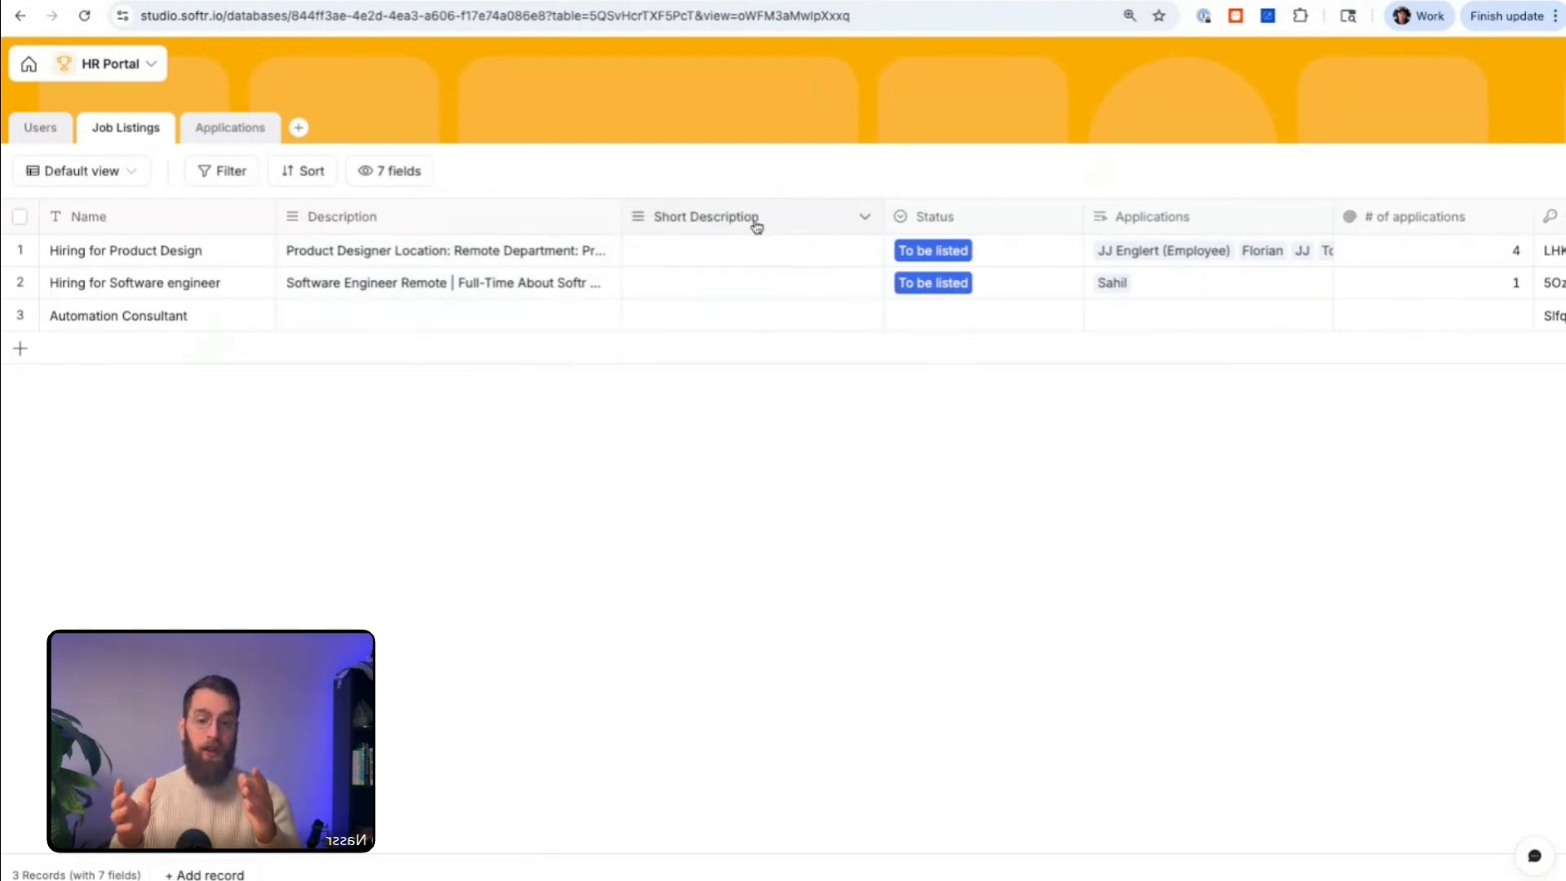
Step: Start a new long text field beside Description with AI auto-fill turned on, and discard it
left_click(537, 219)
right_click(535, 221)
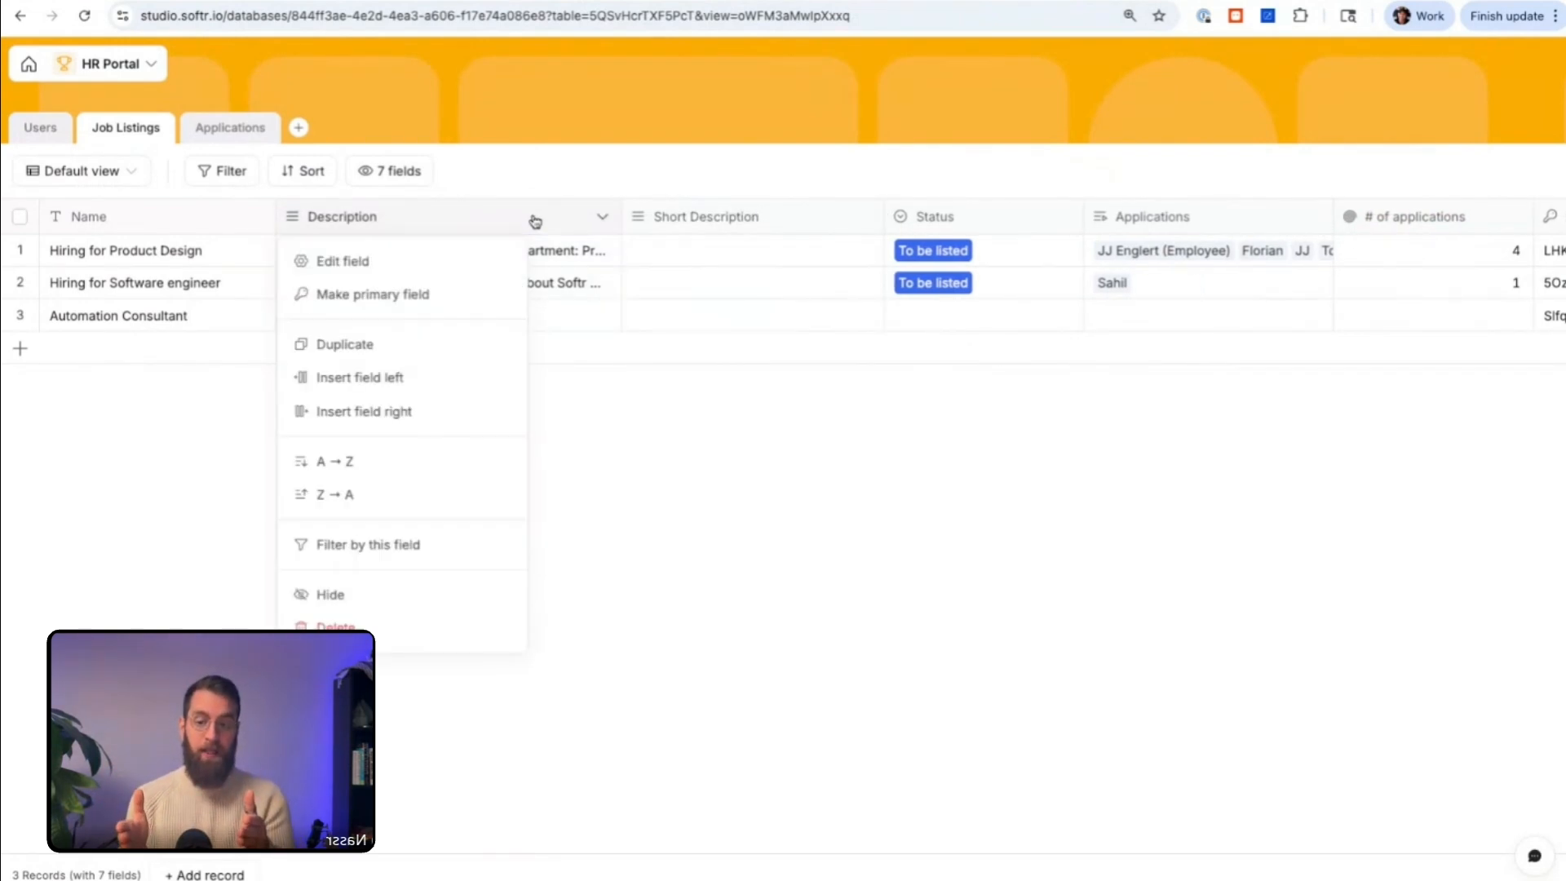
left_click(458, 409)
left_click(457, 359)
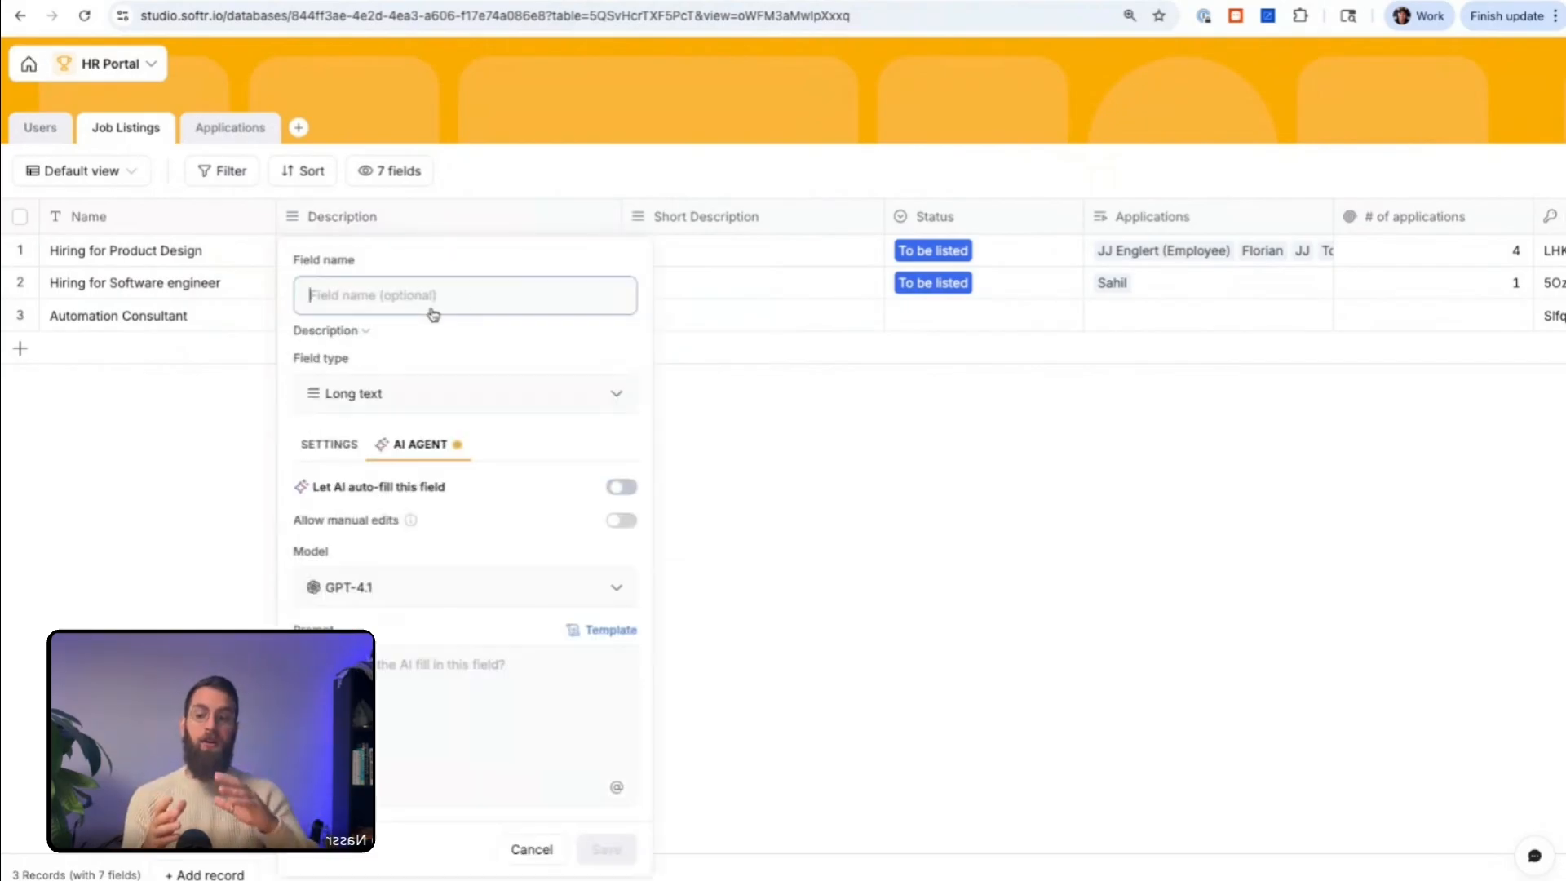
left_click(621, 487)
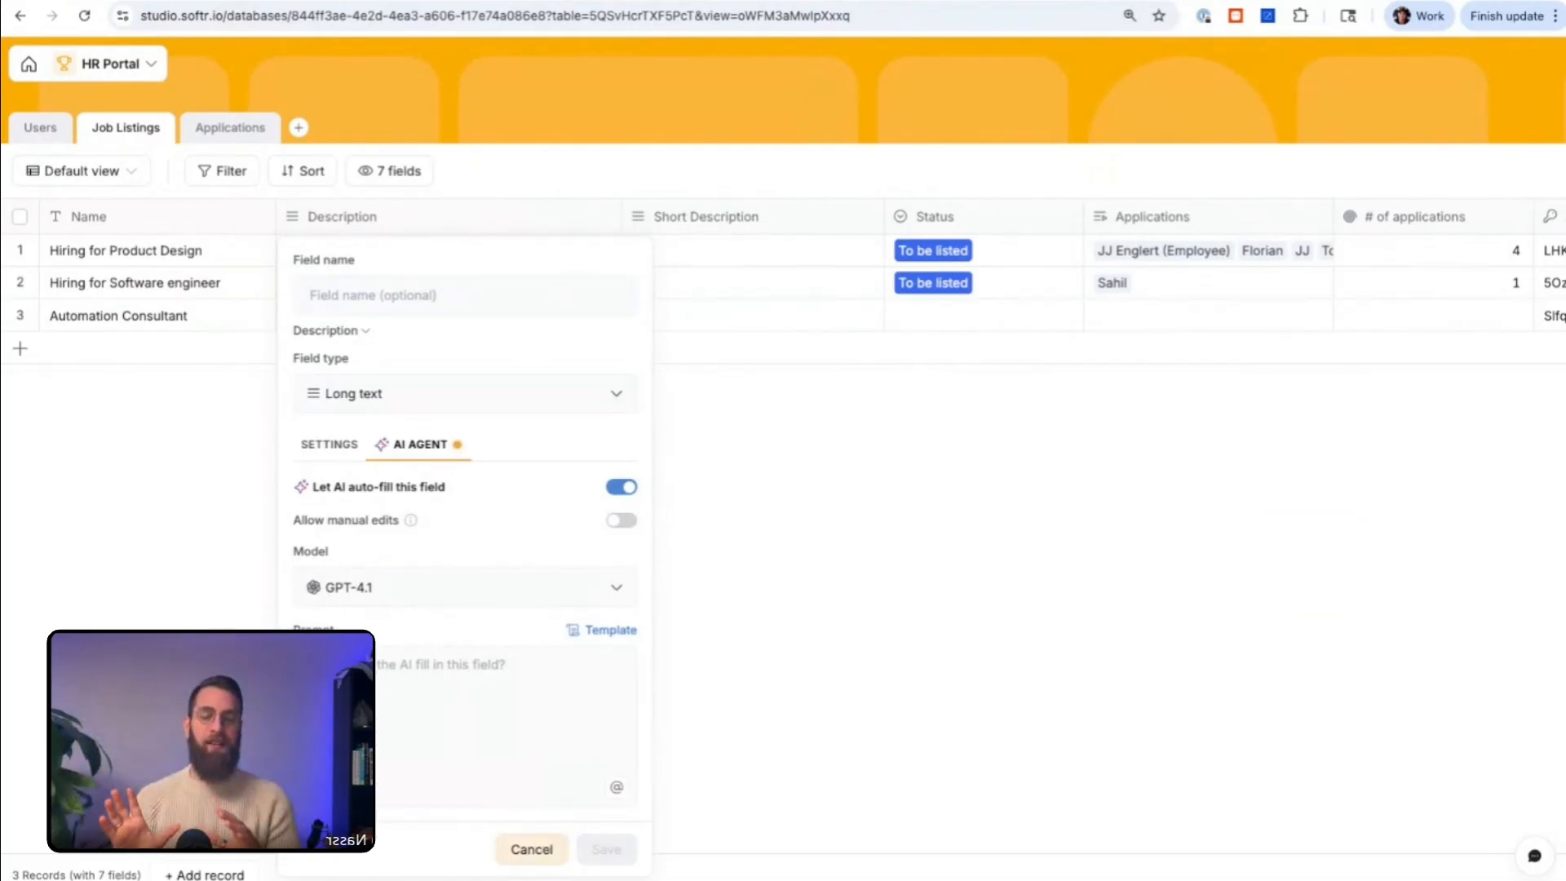
key("Escape")
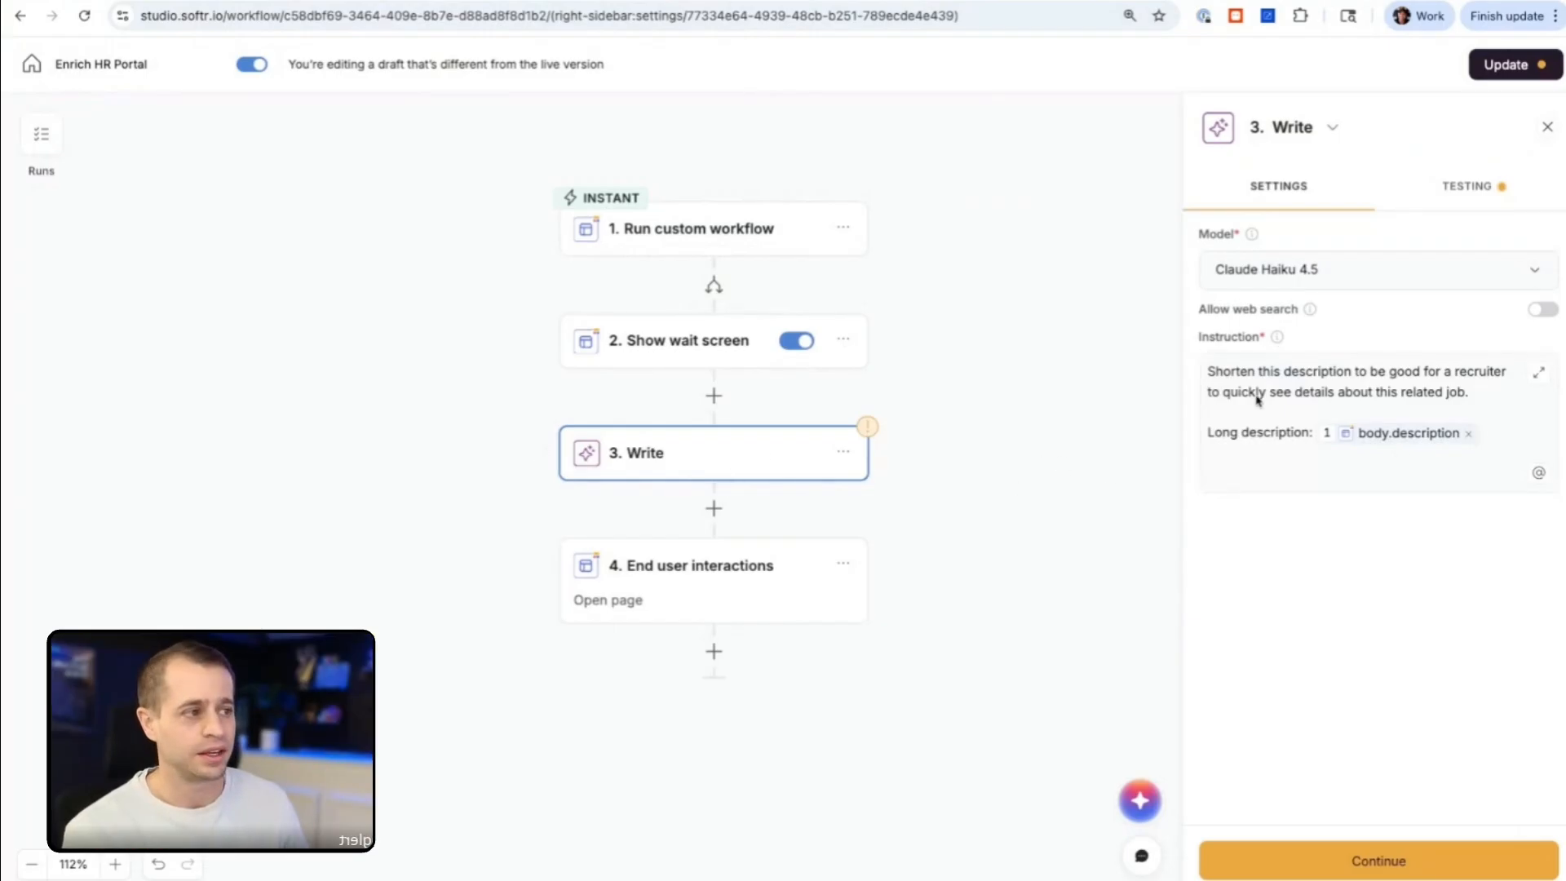
Step: Return to the Enrich HR Portal workflow, review the Write instruction and test the Write step
left_click_drag(1486, 400, 1188, 364)
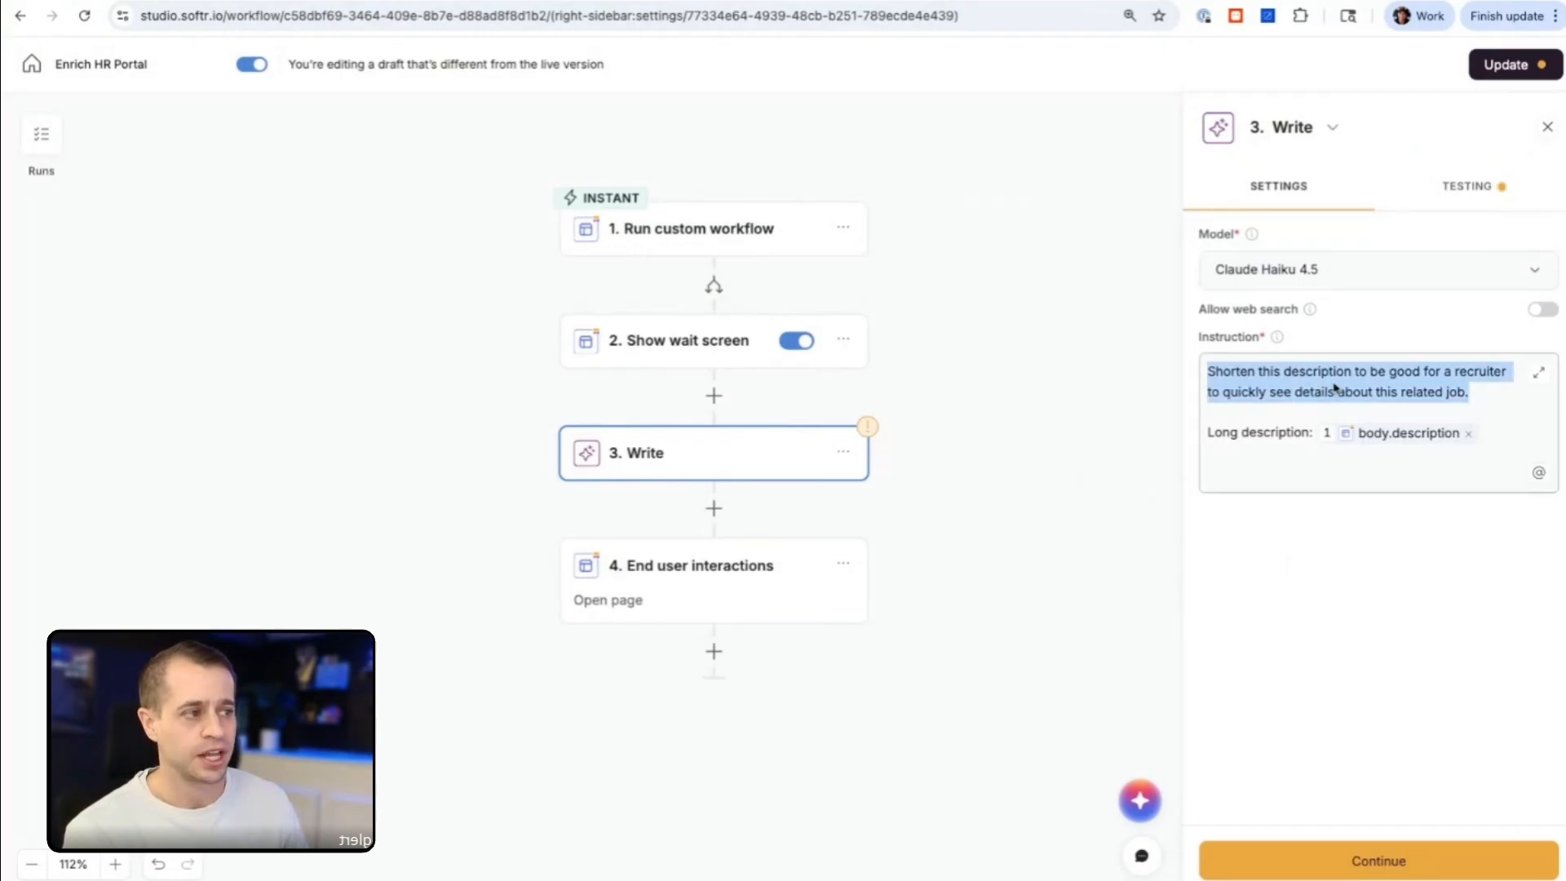
left_click(1329, 378)
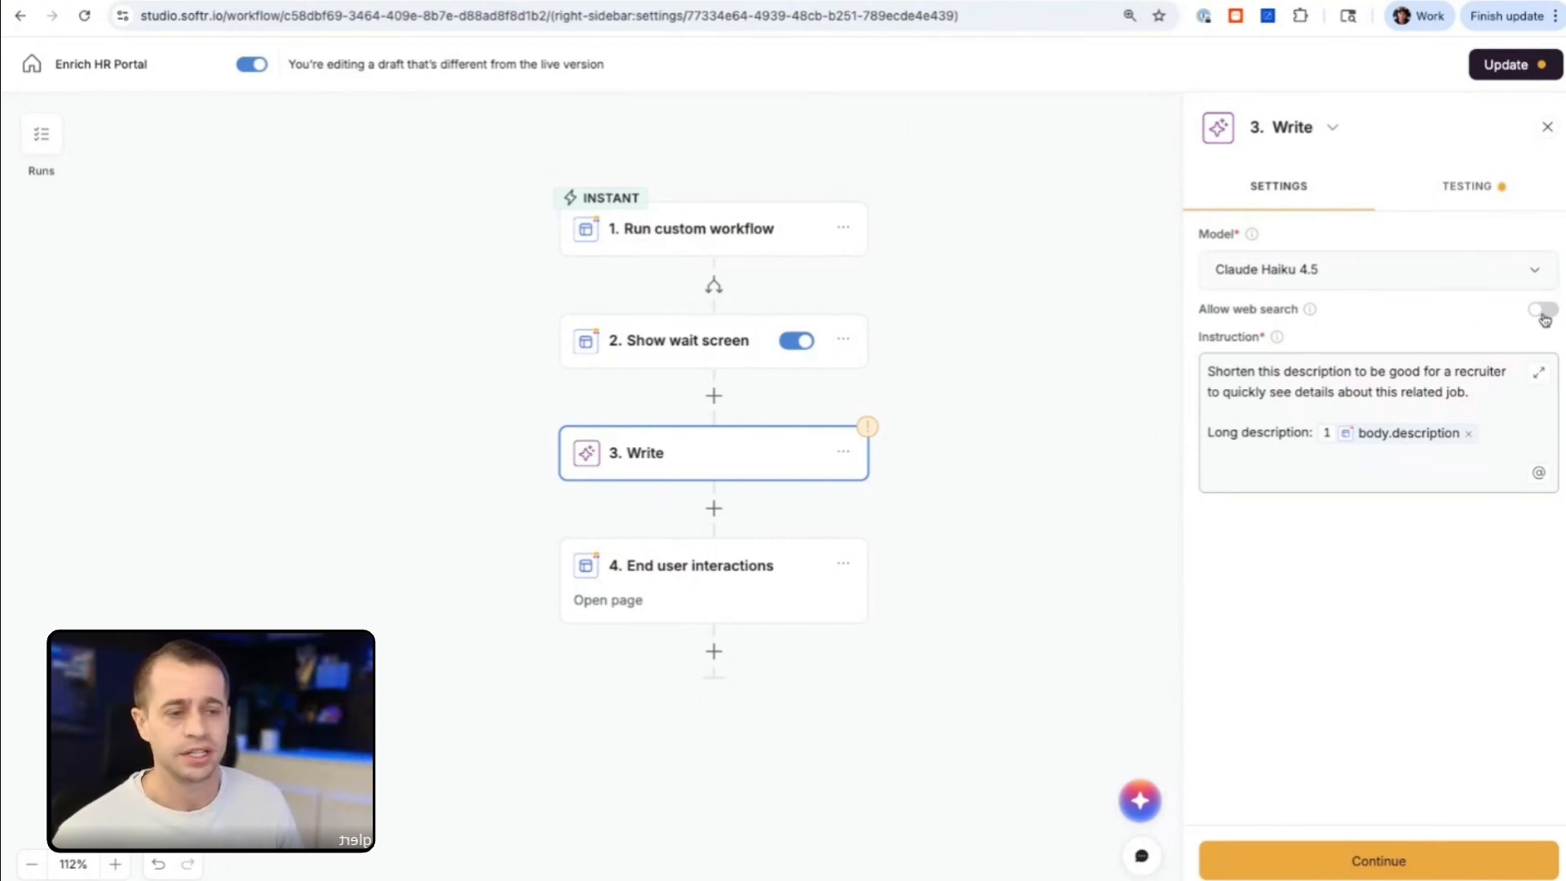
left_click(1480, 196)
left_click(1378, 274)
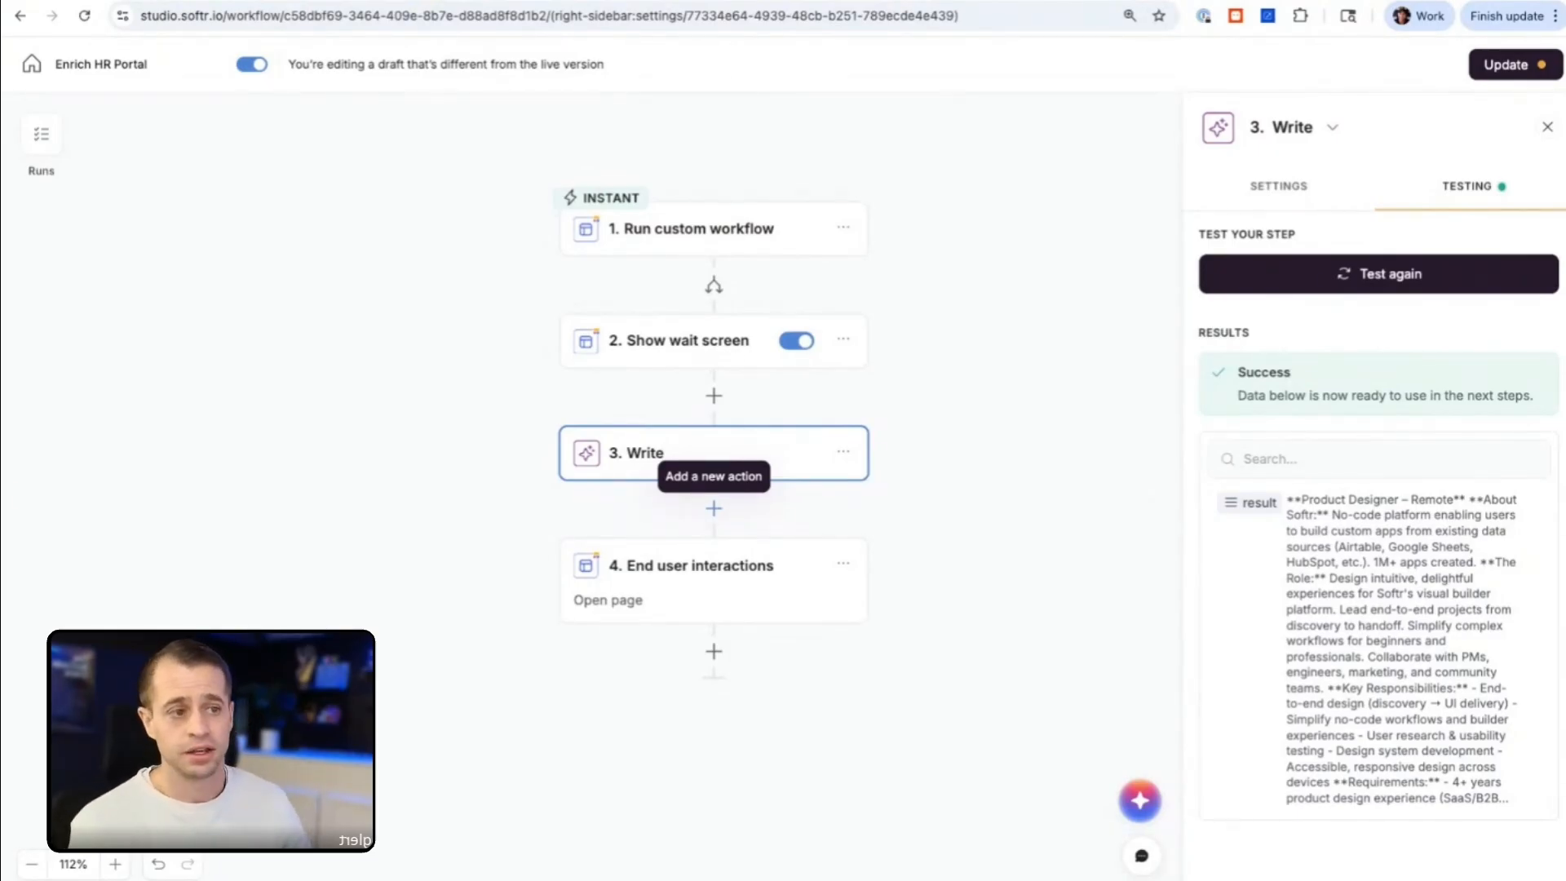
Step: Add a Softr Databases Update record action after Write, targeting the Job Listings table of the HR Portal database
left_click(713, 508)
left_click(866, 380)
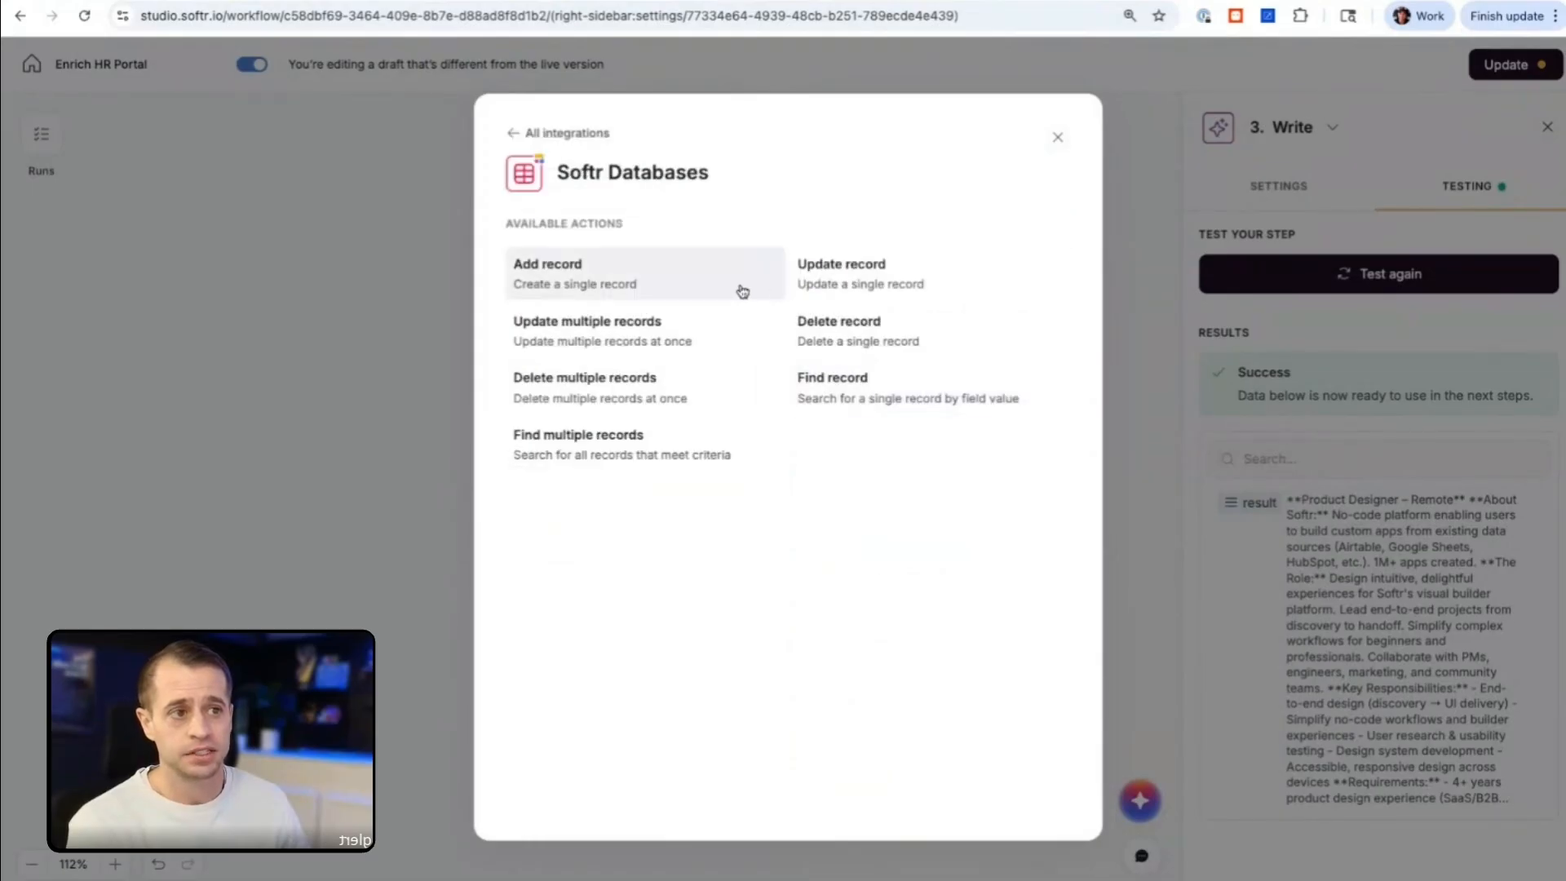
left_click(831, 284)
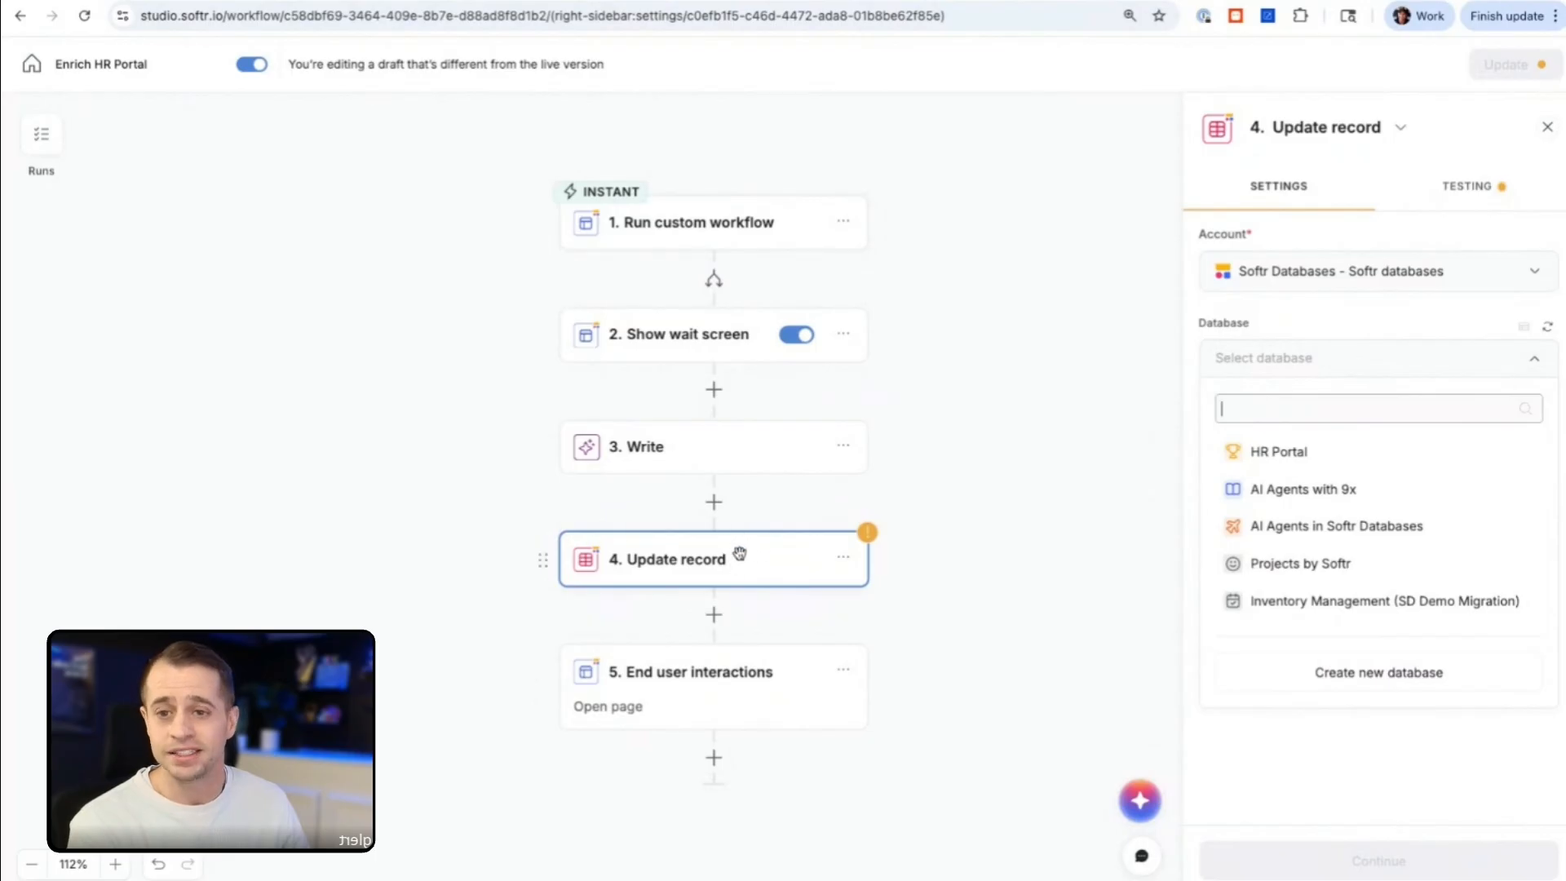
left_click(1305, 451)
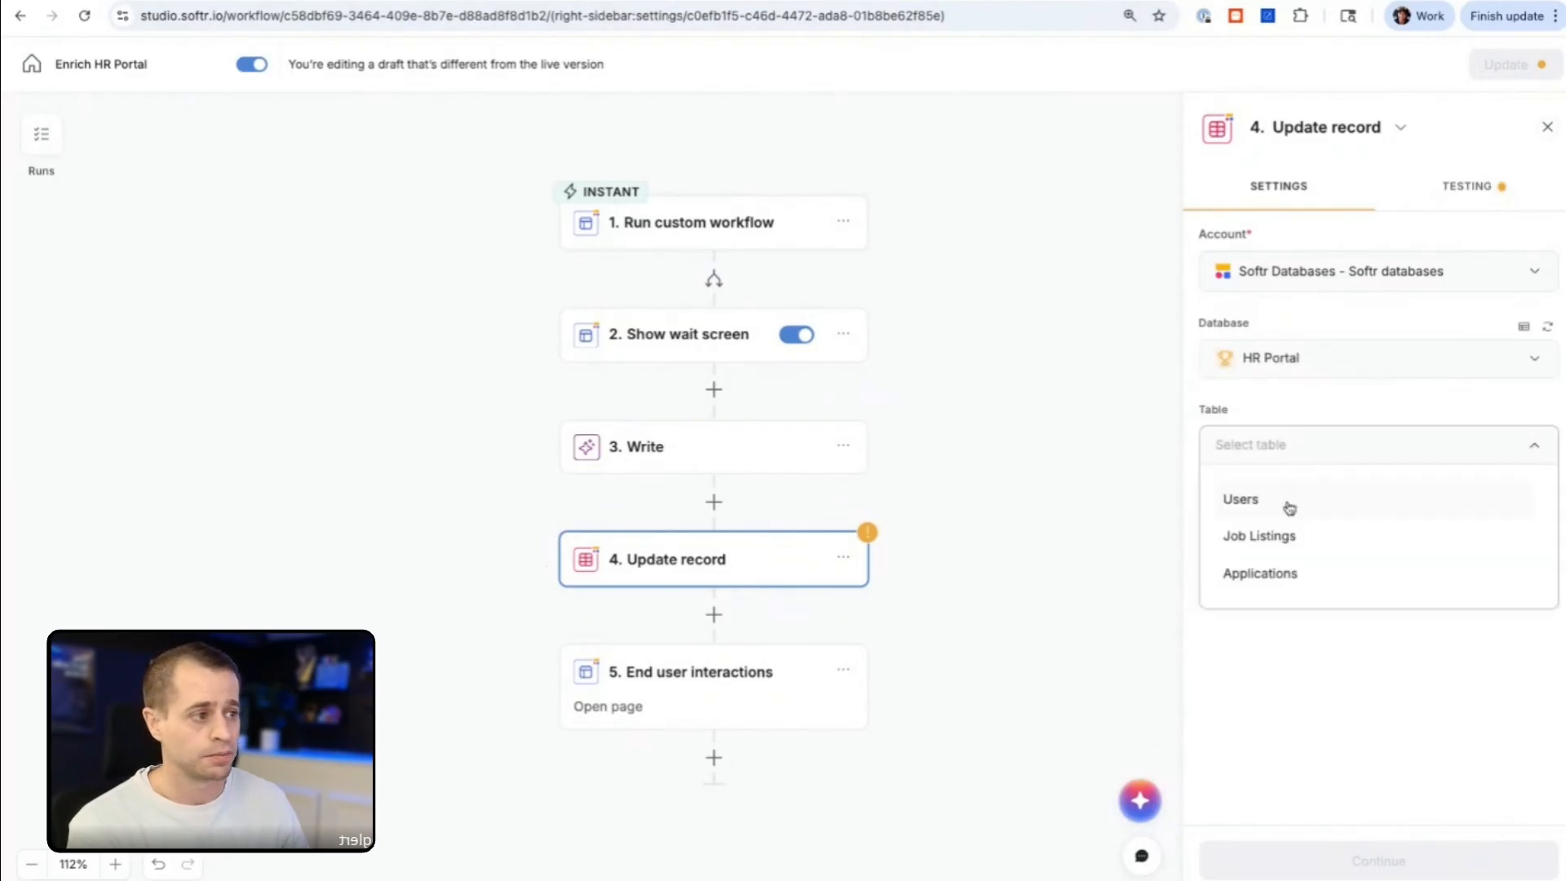
left_click(1284, 541)
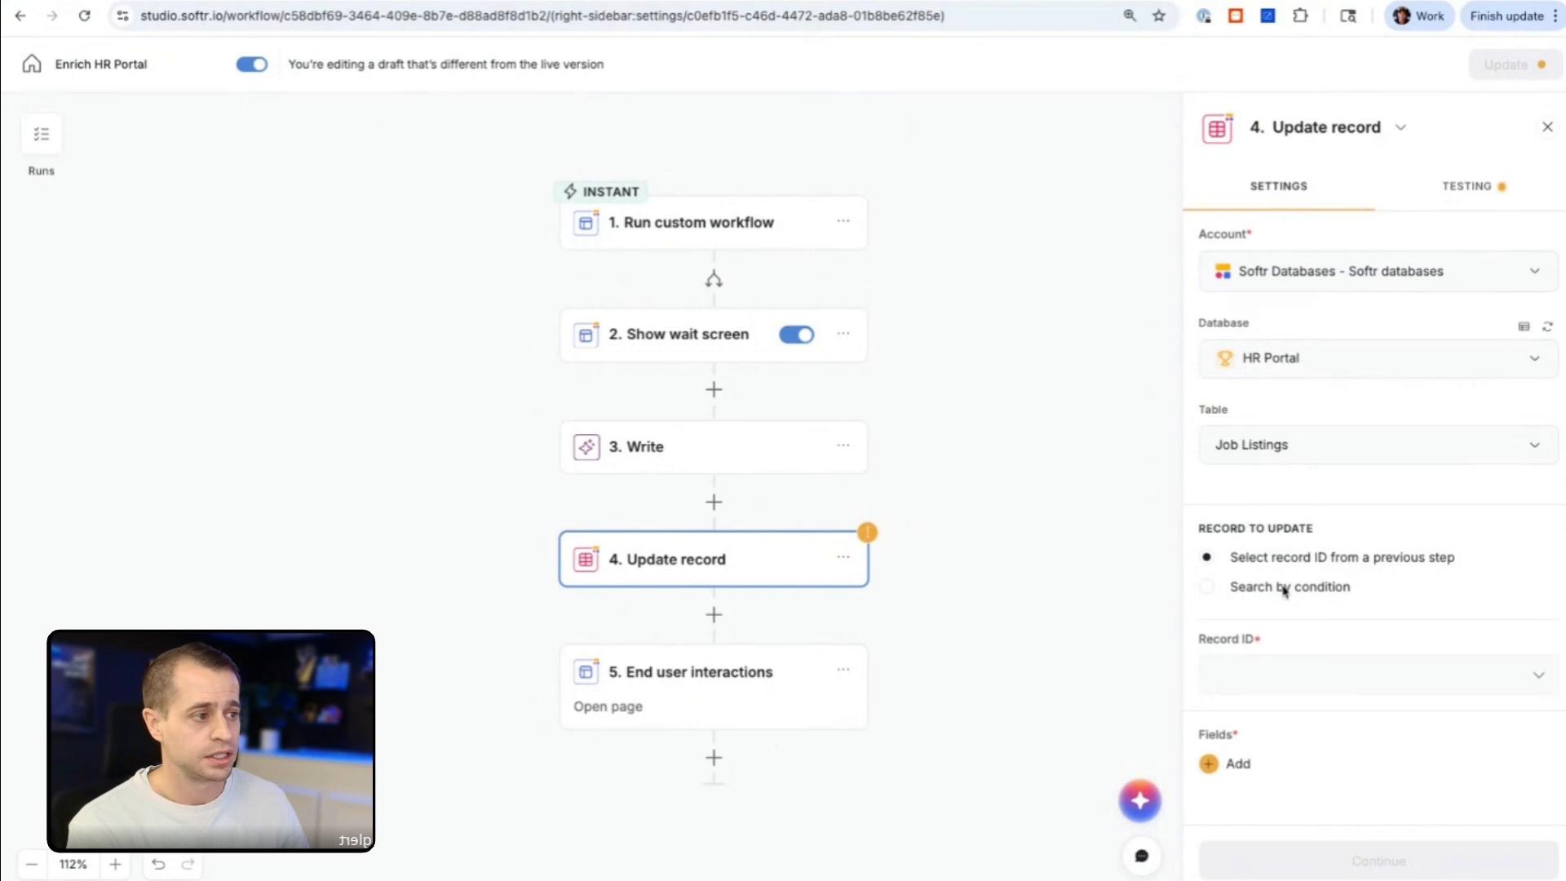
Step: Set the Record ID to update to body.id from the Run custom workflow step
left_click(1304, 690)
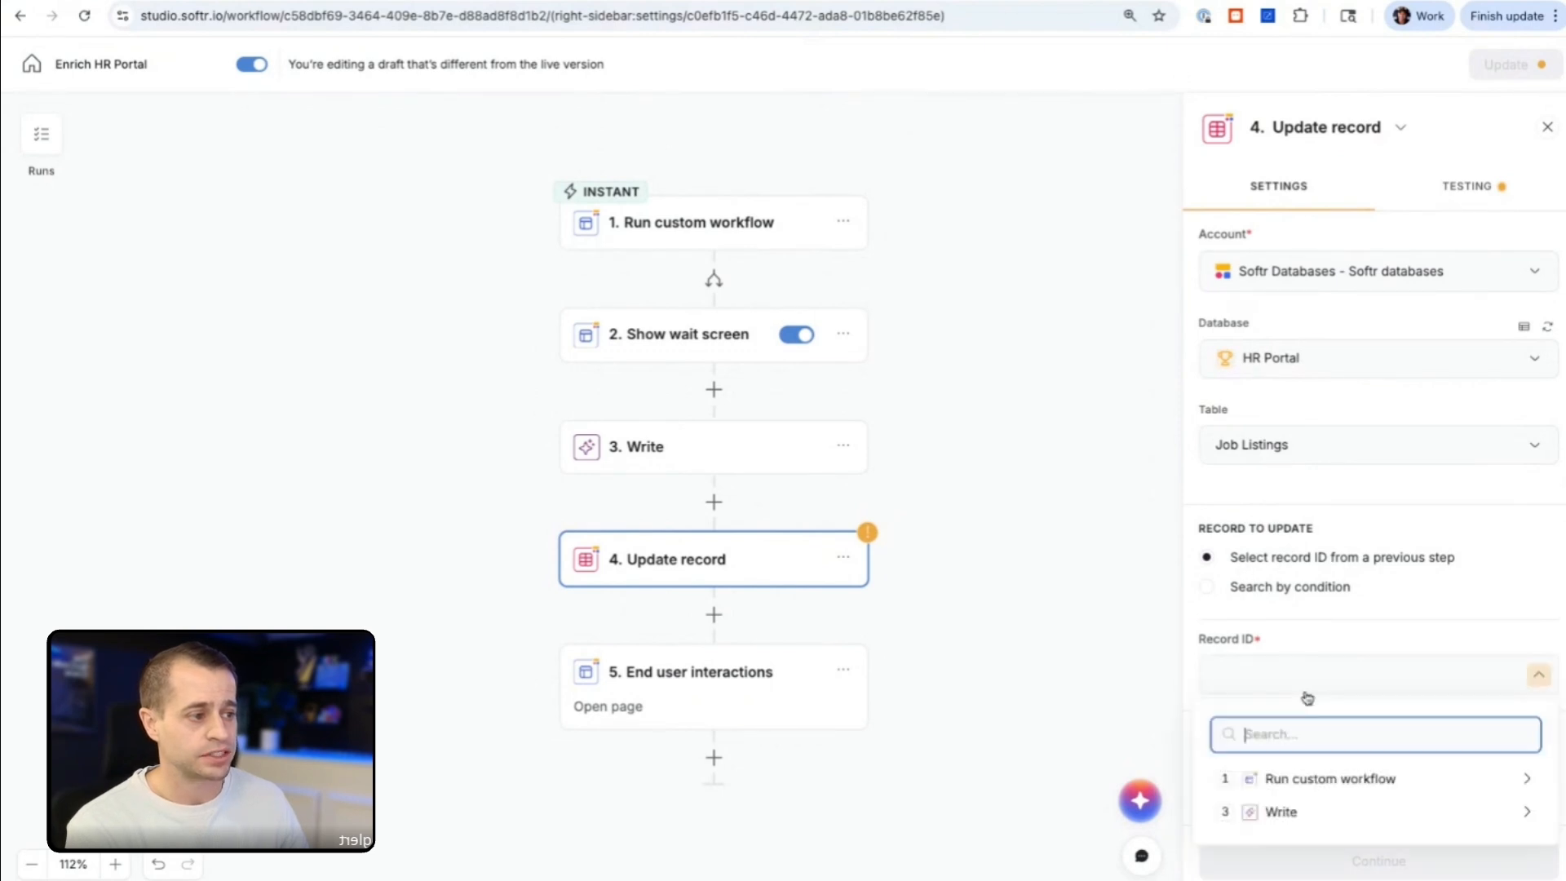
left_click(1313, 777)
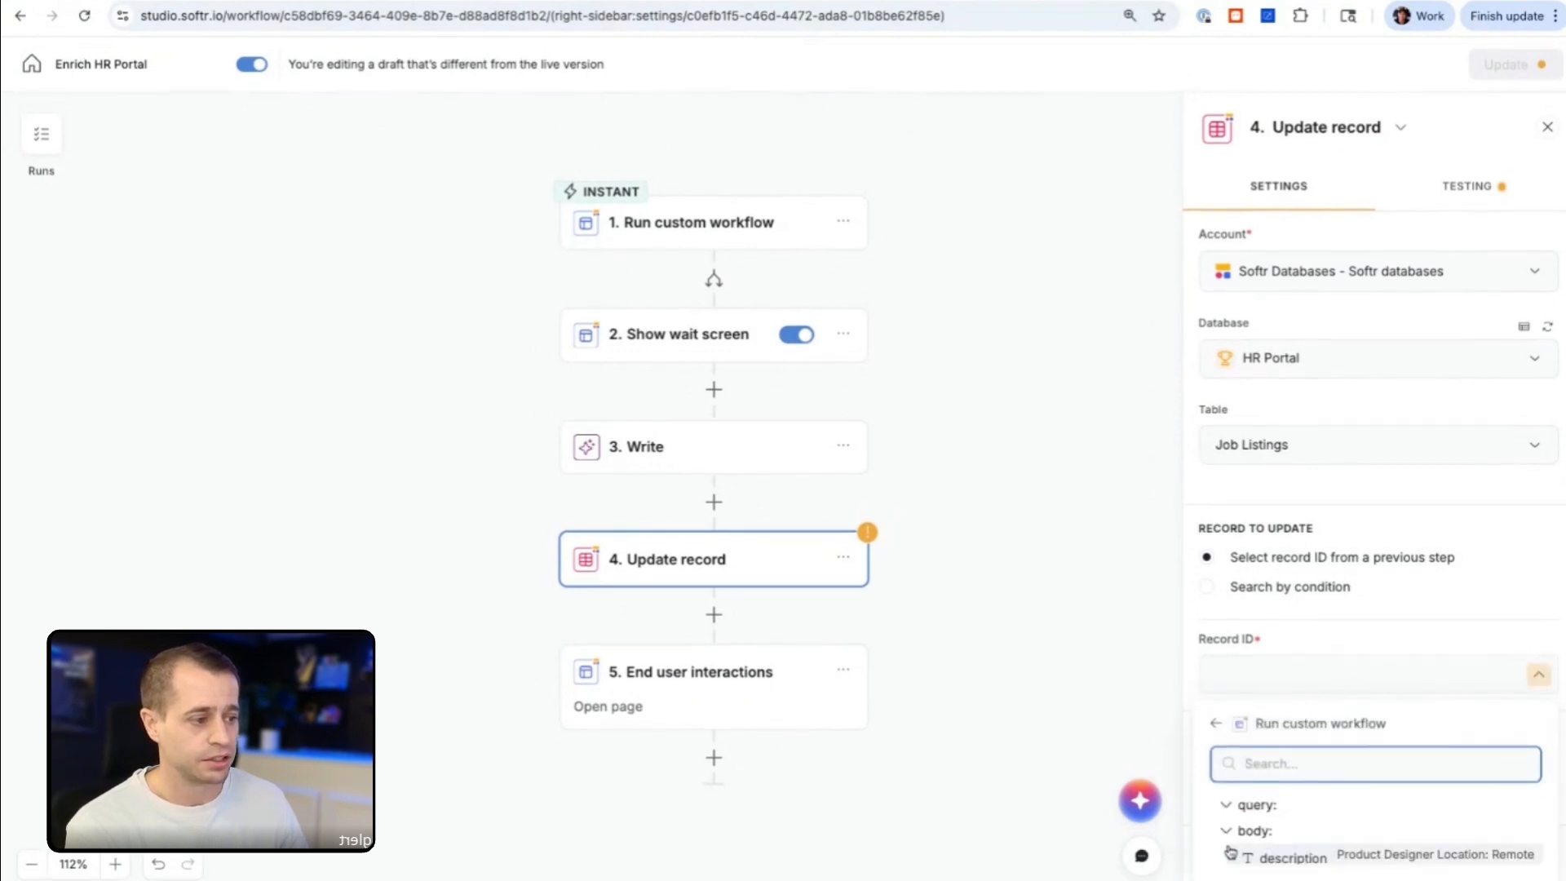
left_click(1297, 847)
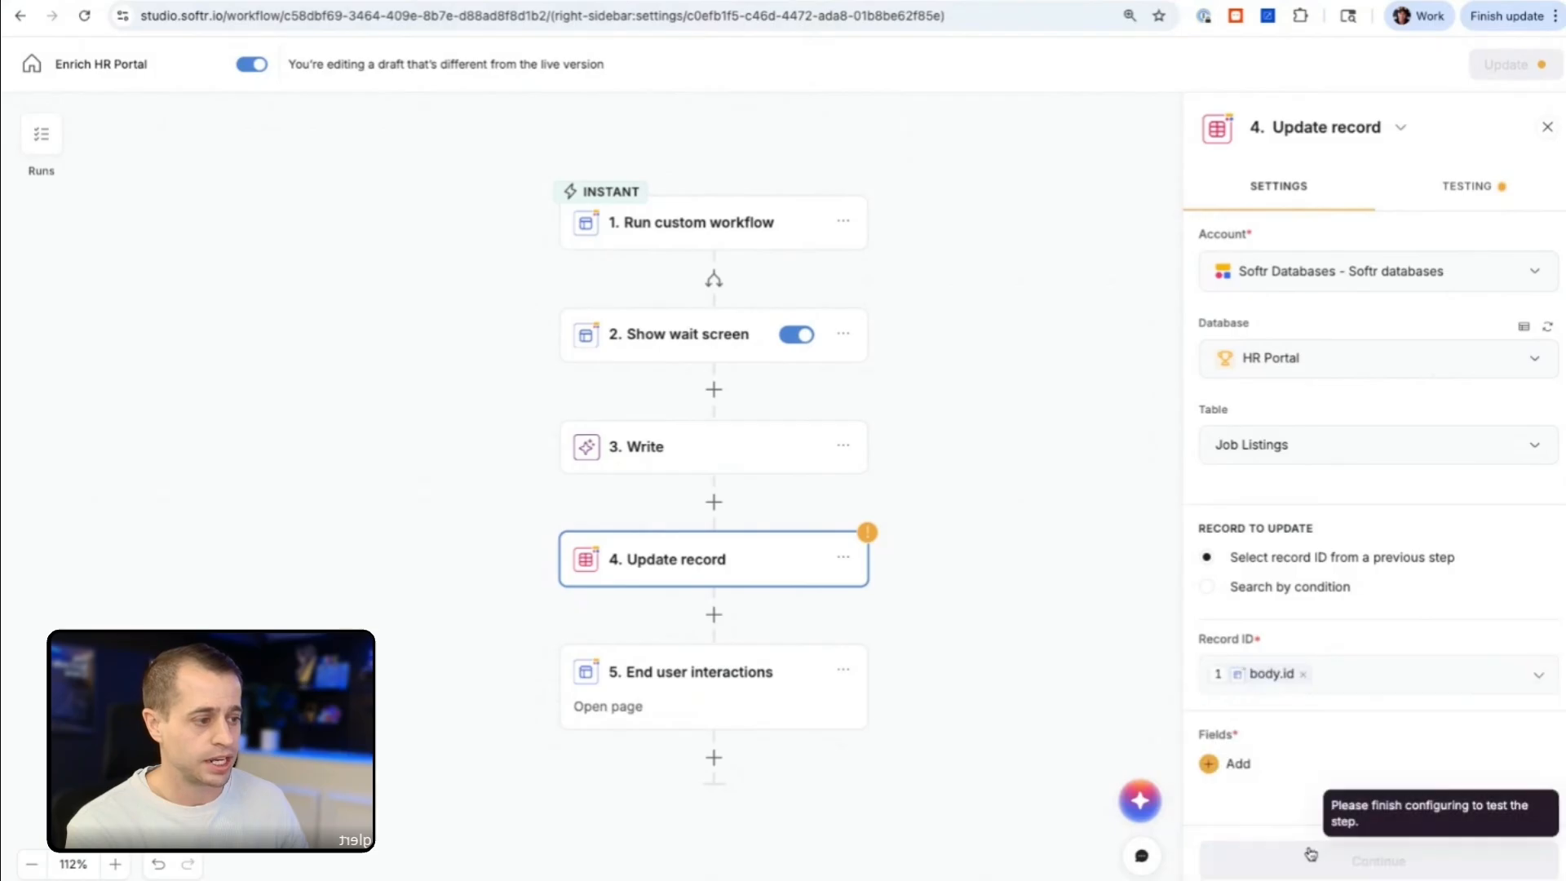
Step: Add the Short Description field to the update and set its value to the Write step's result
left_click(1233, 765)
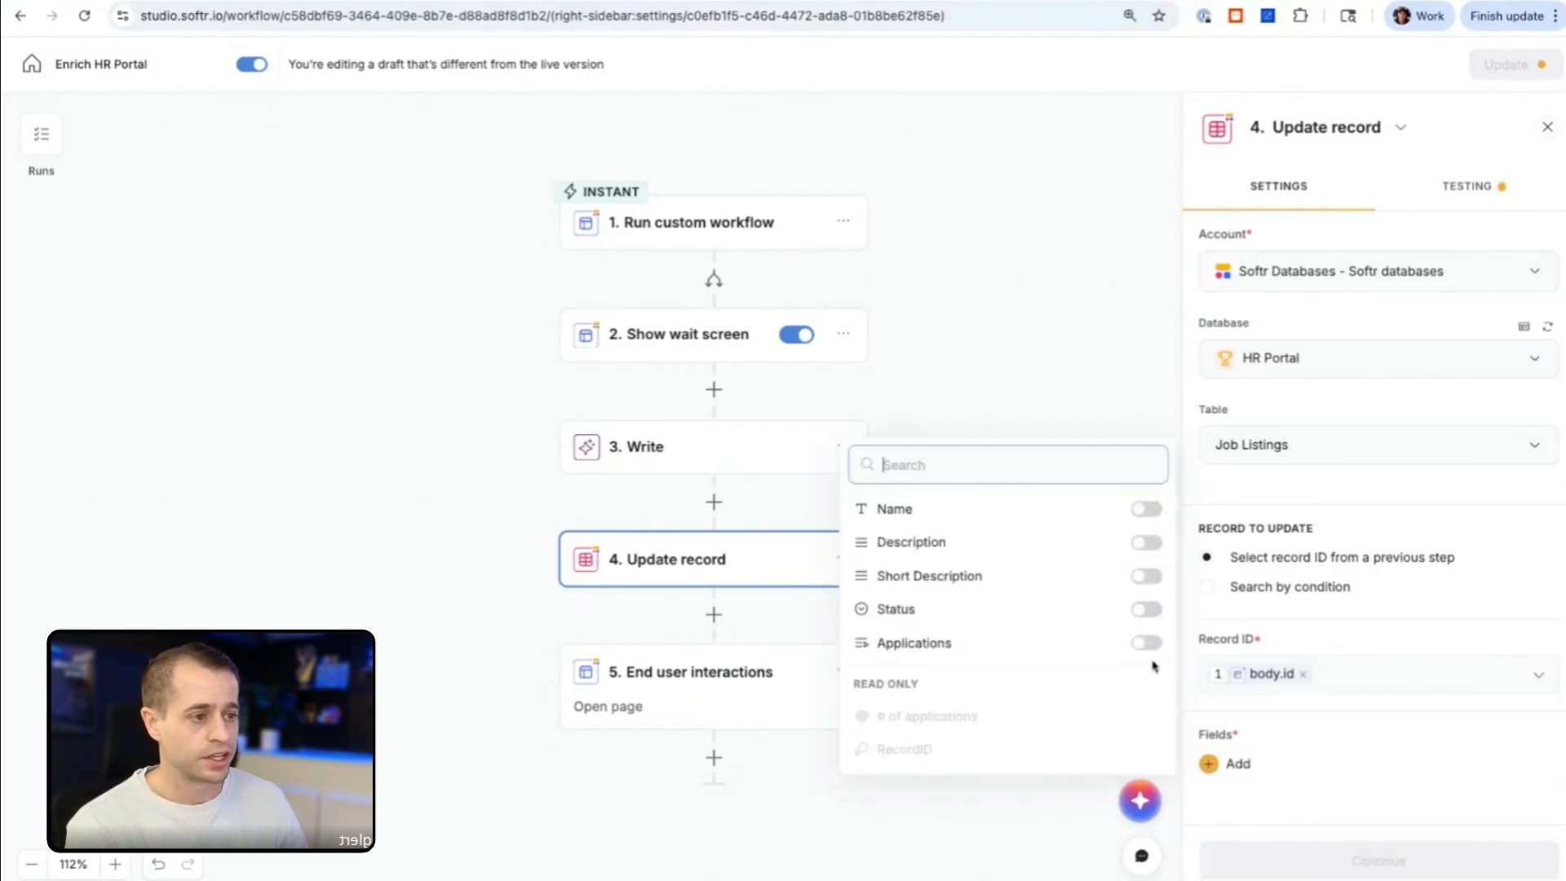
left_click(1147, 575)
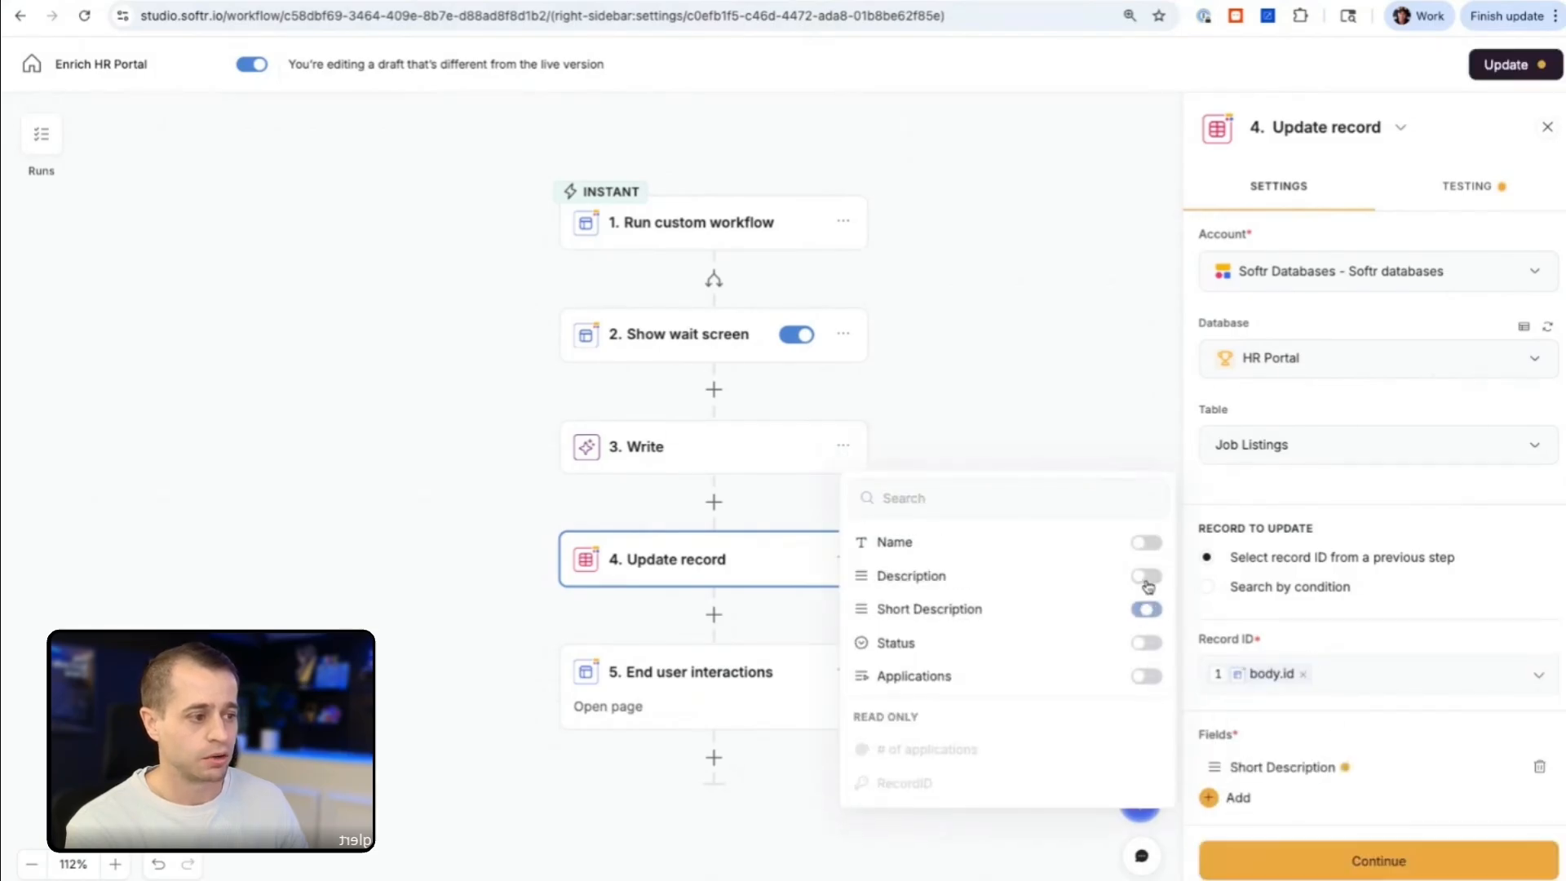
left_click(1293, 765)
left_click(988, 744)
left_click(1144, 747)
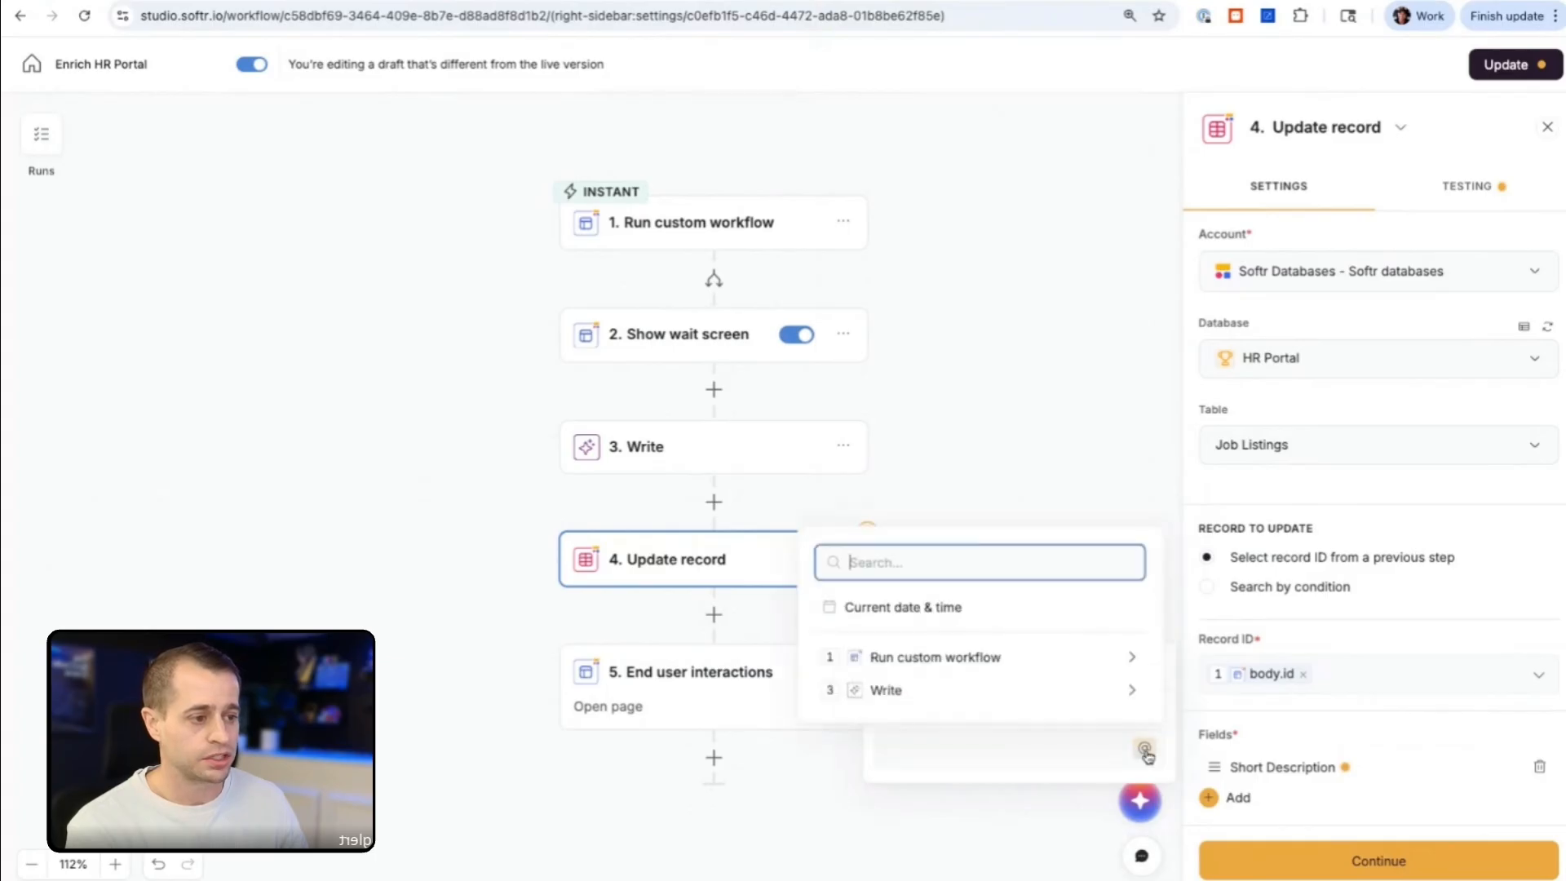
left_click(915, 690)
left_click(933, 440)
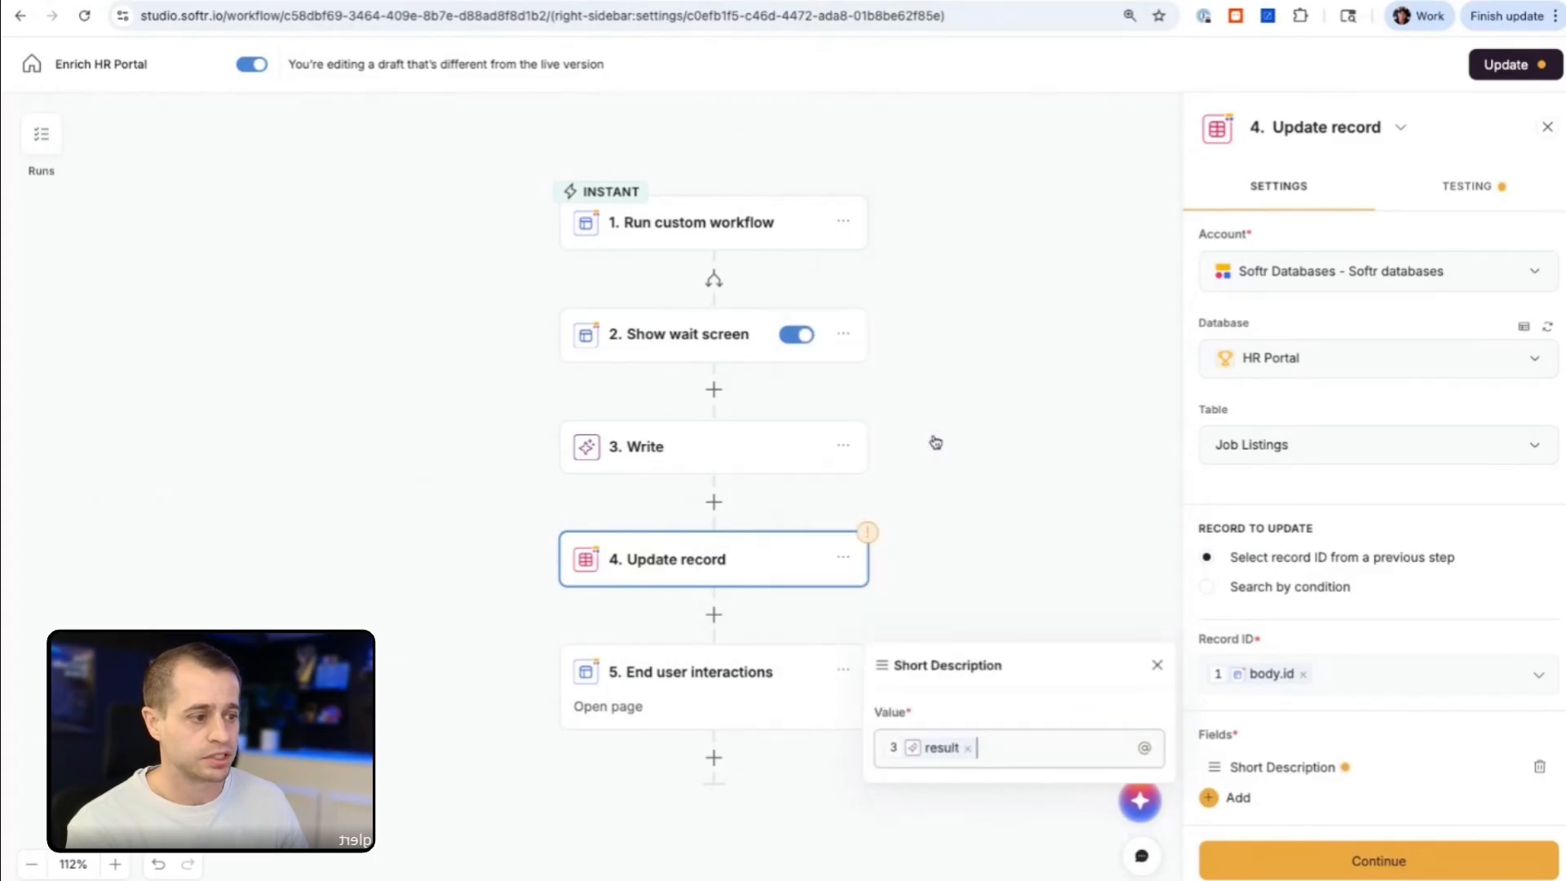
Step: Test the Update record step and open the End user interactions step
left_click(1308, 866)
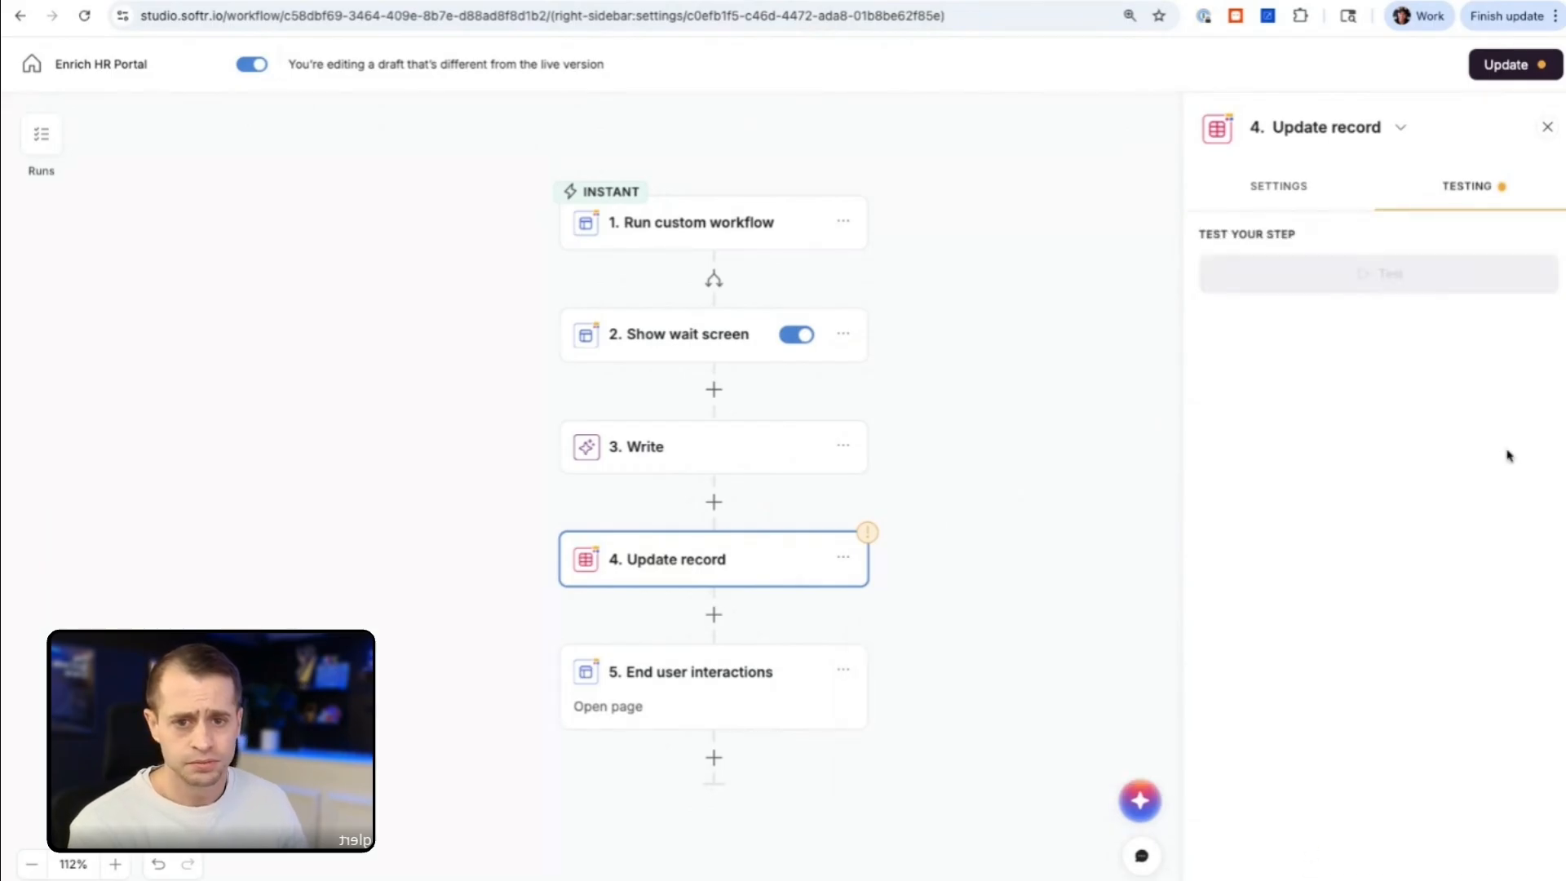
left_click(1378, 274)
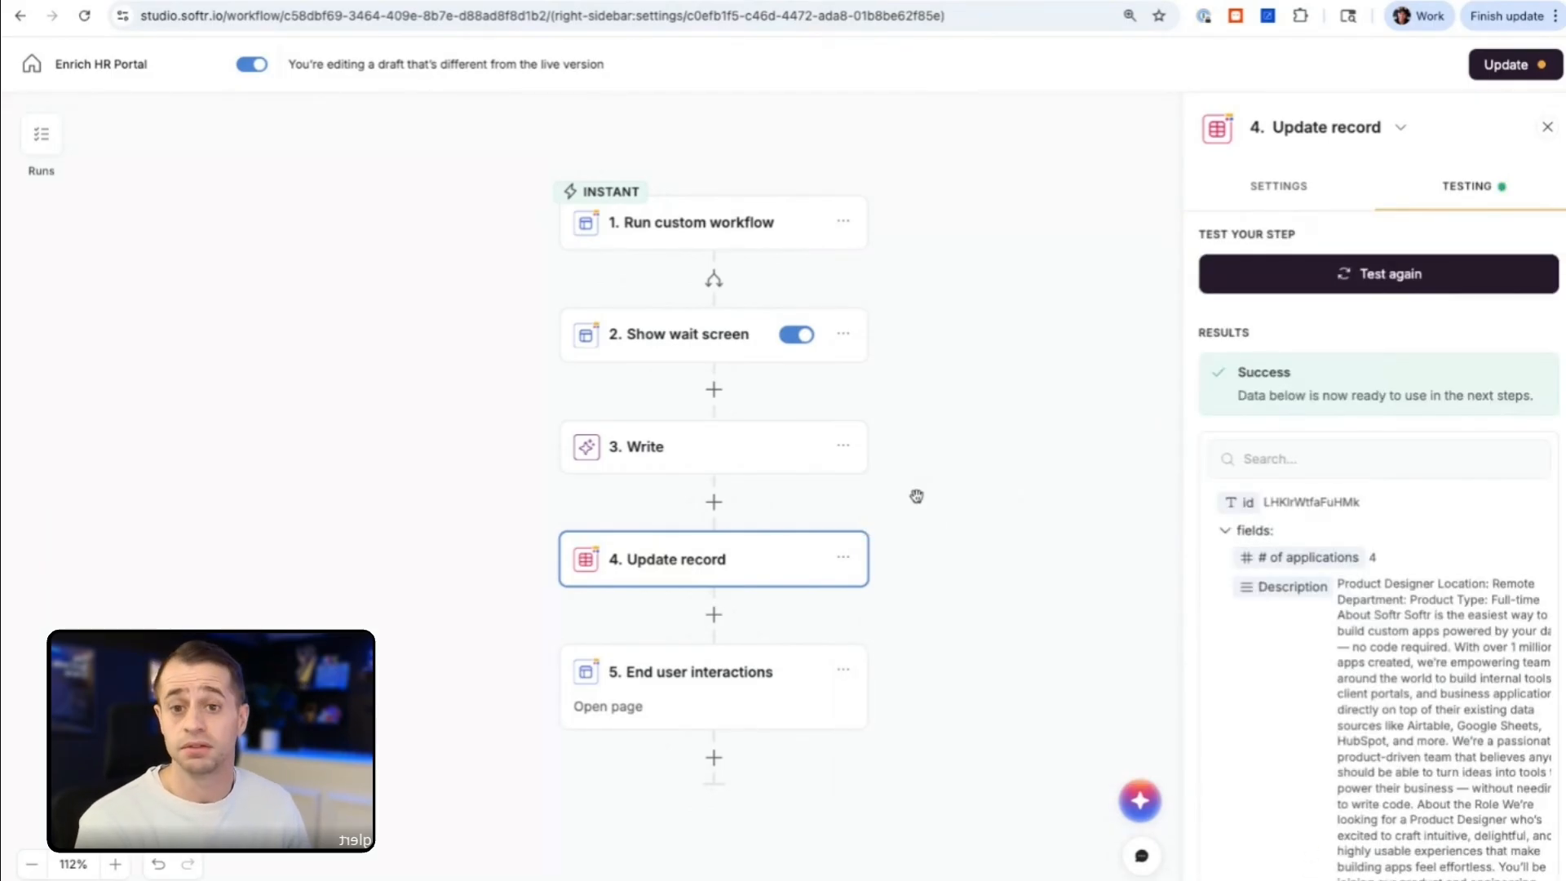
left_click(667, 699)
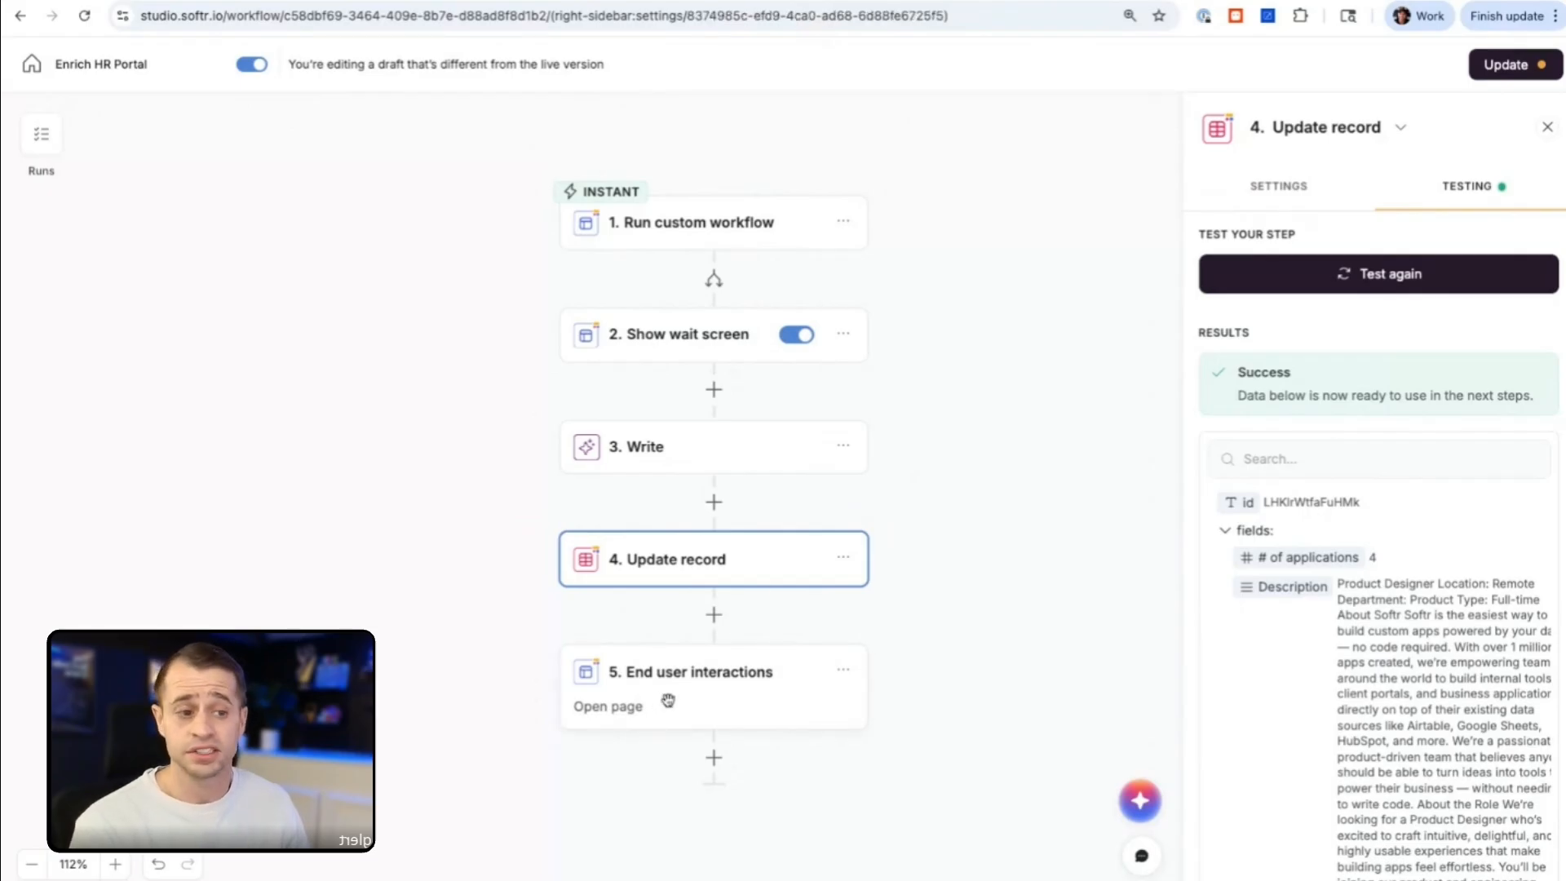
Step: Switch to the HR Portal preview and open the Hiring for Product Design job listing
scroll(1496, 514, "down", 1)
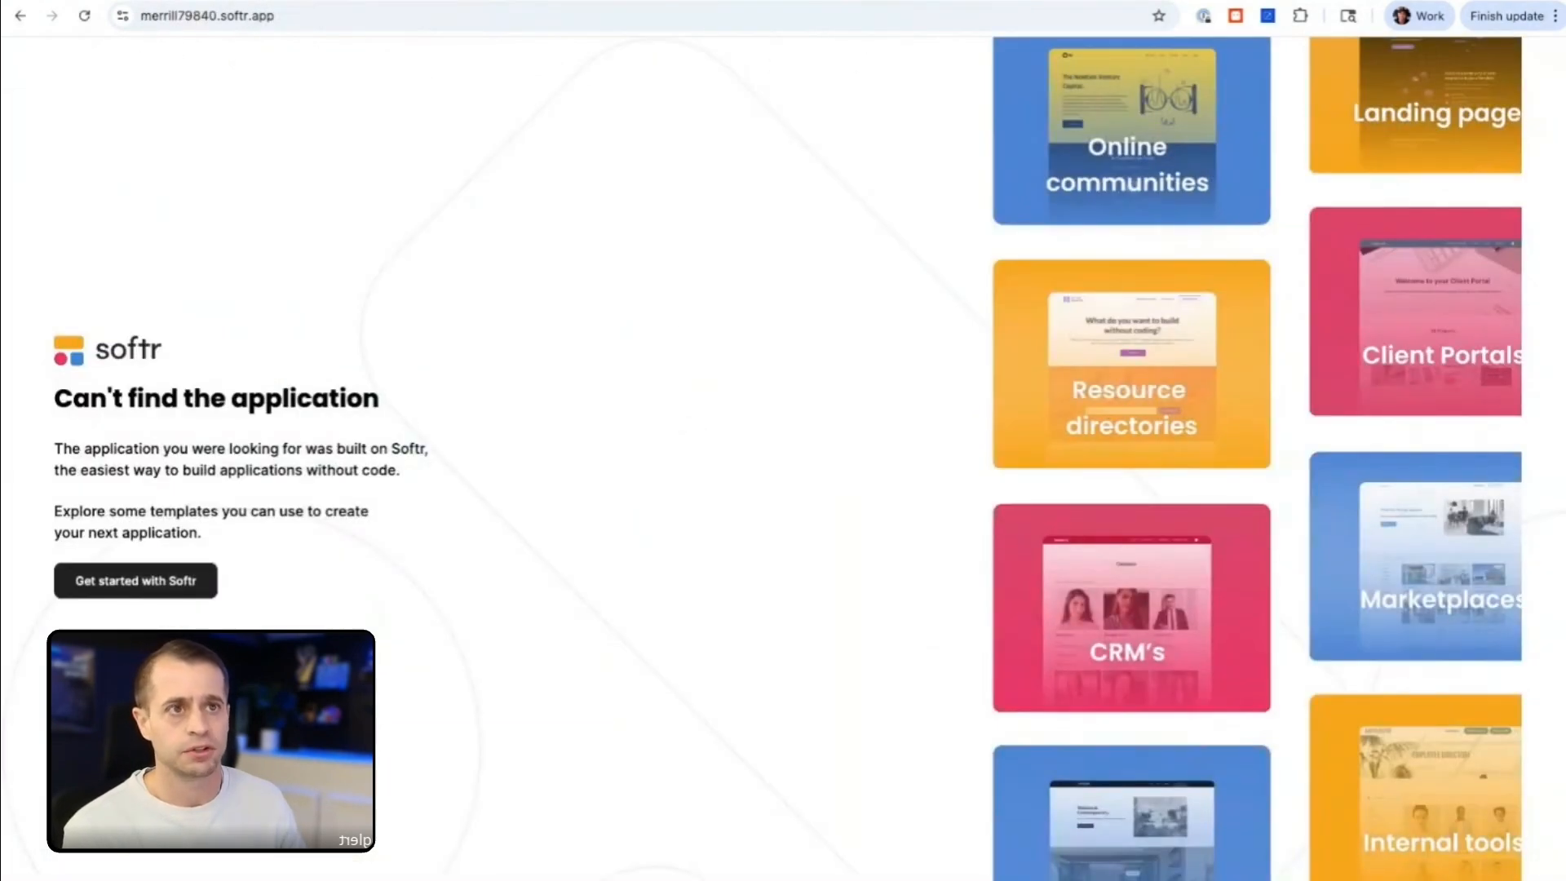
left_click(20, 16)
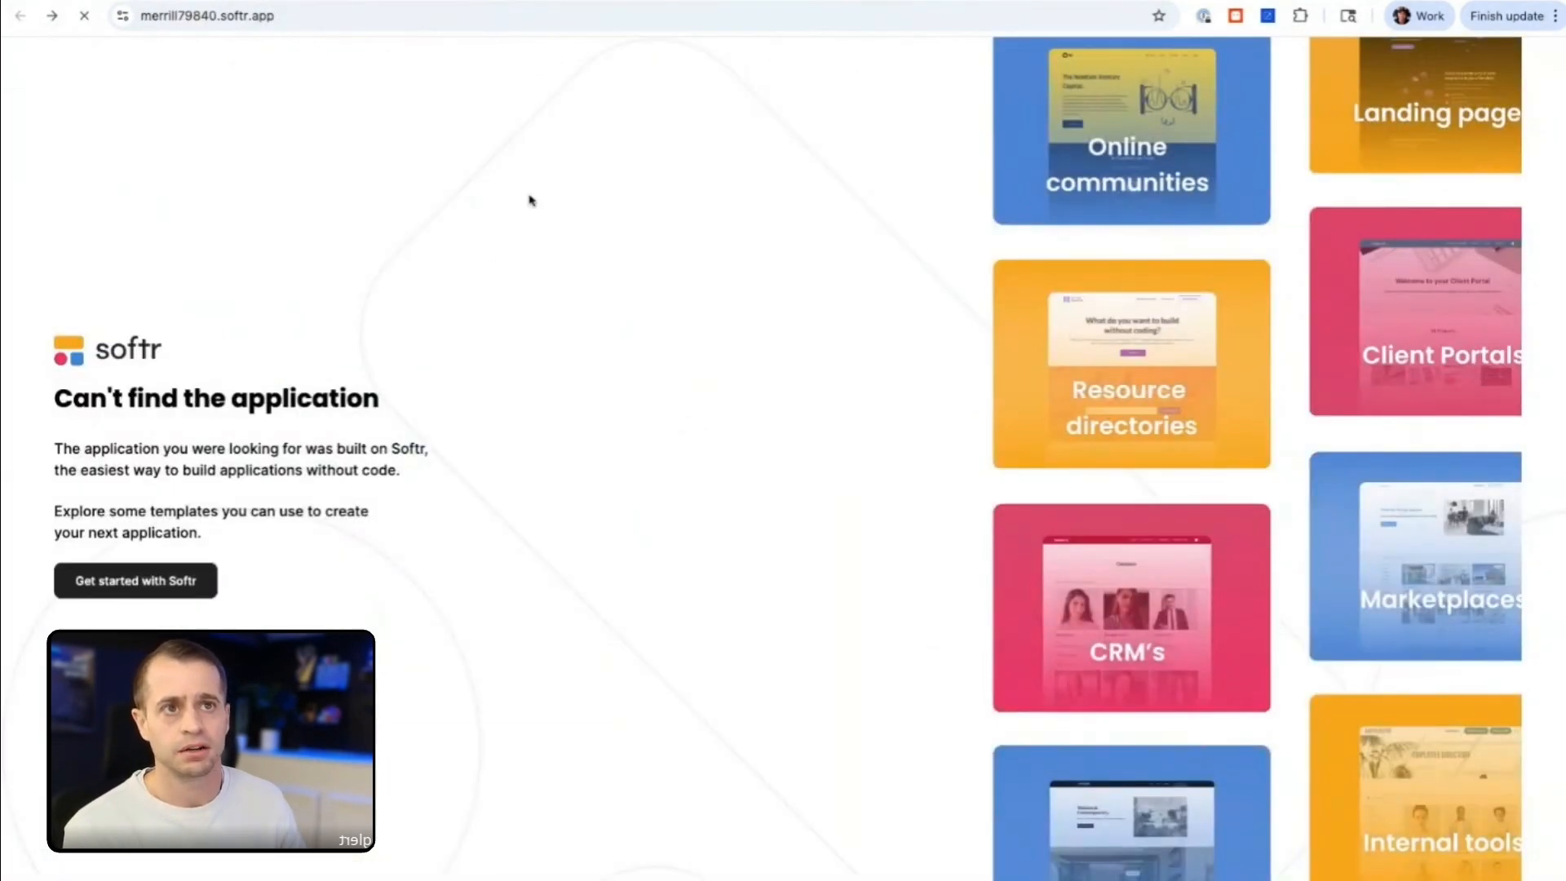
scroll(751, 531, "down", 2)
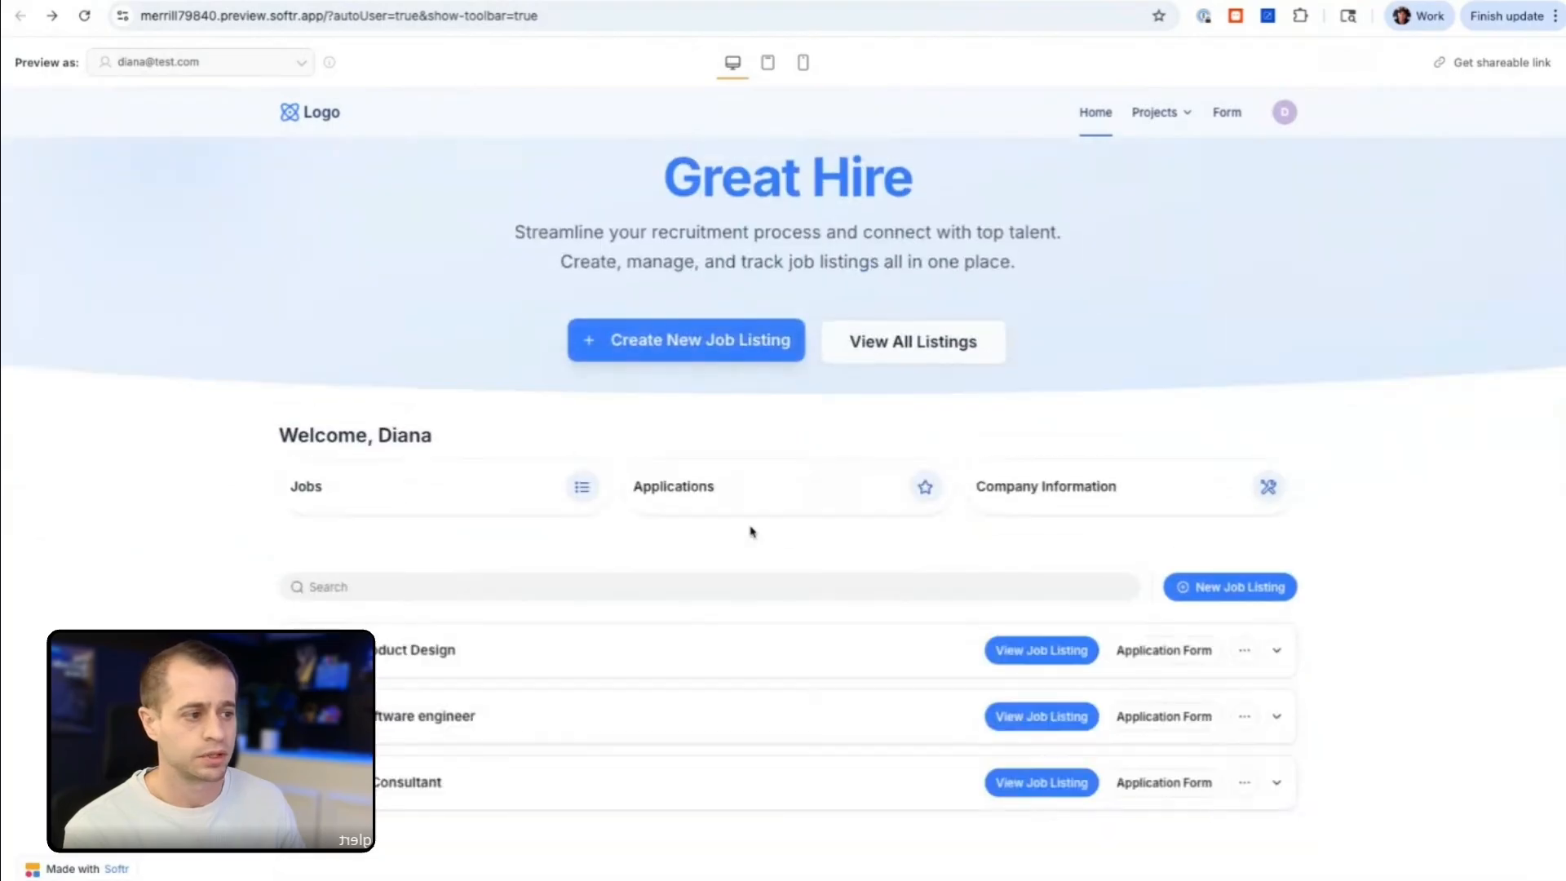
left_click(1050, 657)
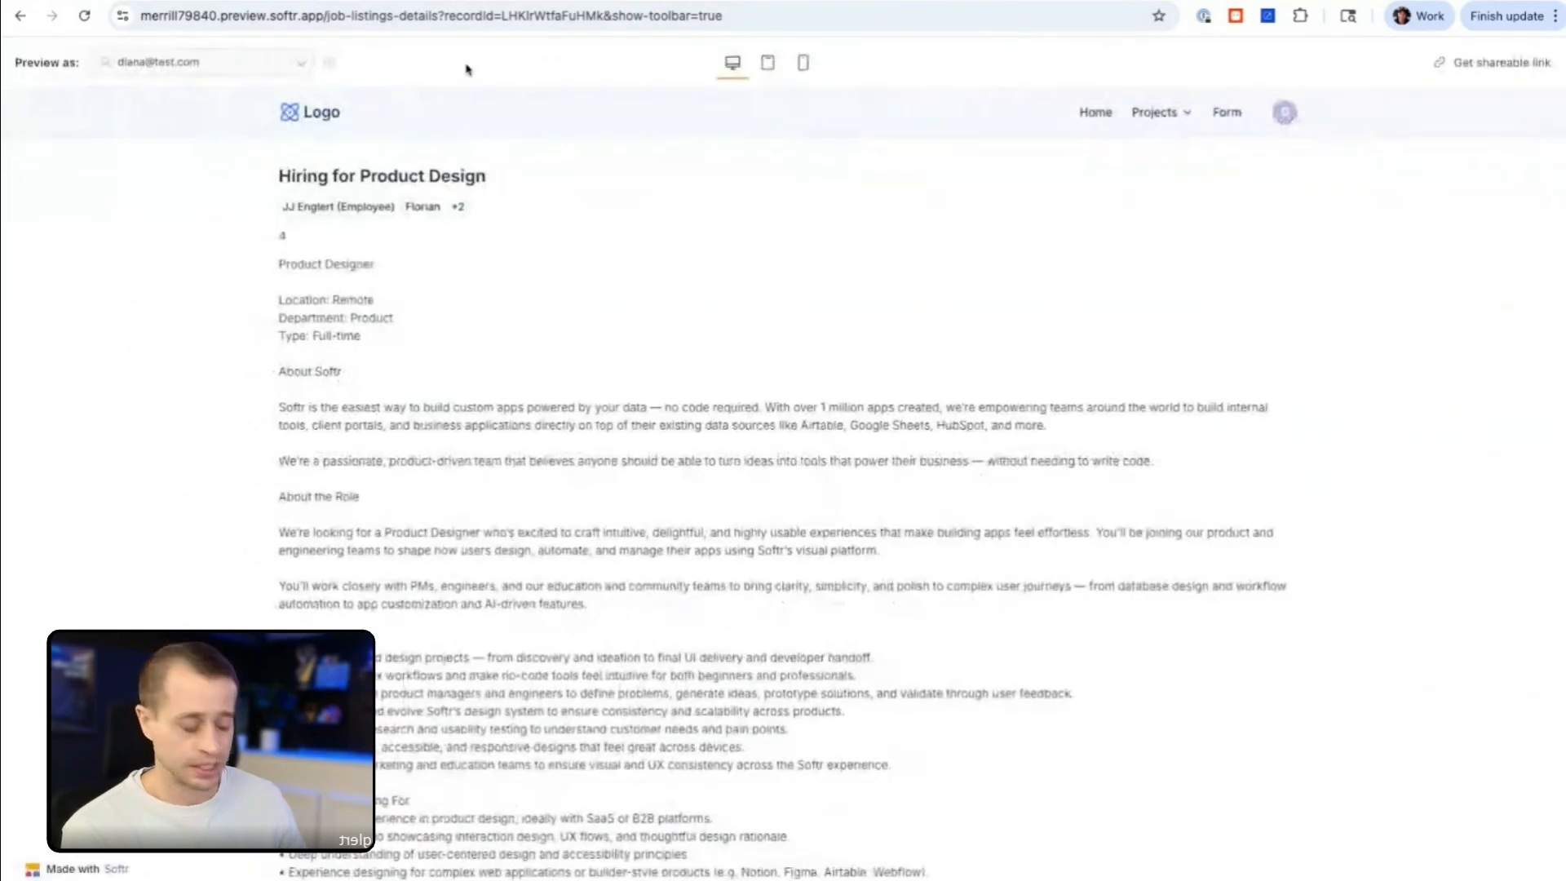
Step: Examine the job listing's URL, including its preview domain, page path and recordId parameter
left_click(448, 17)
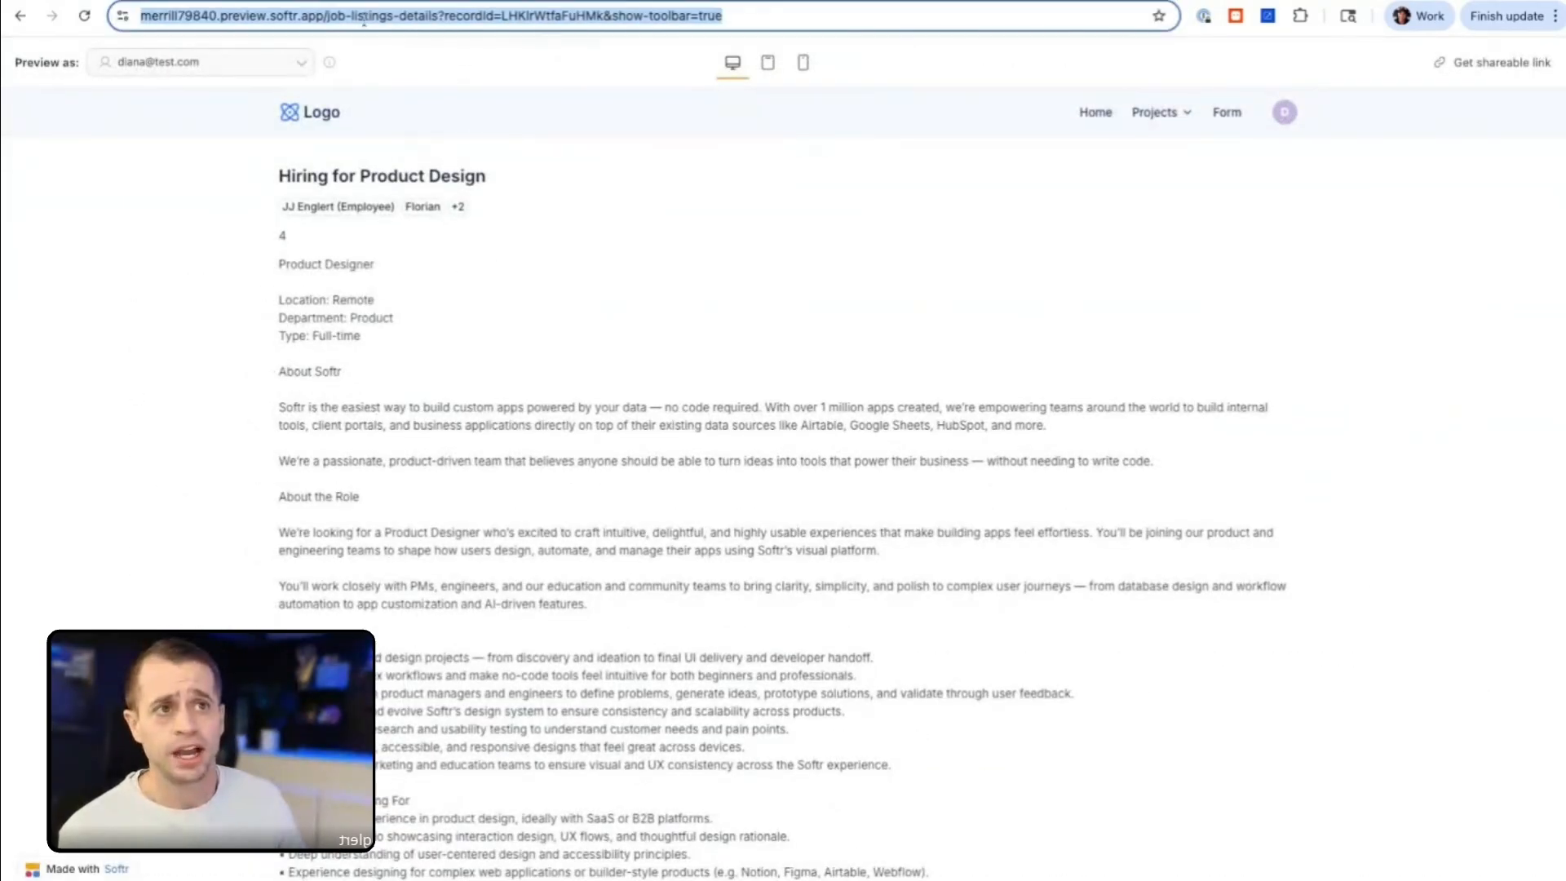
left_click(451, 18)
left_click_drag(478, 15, 141, 15)
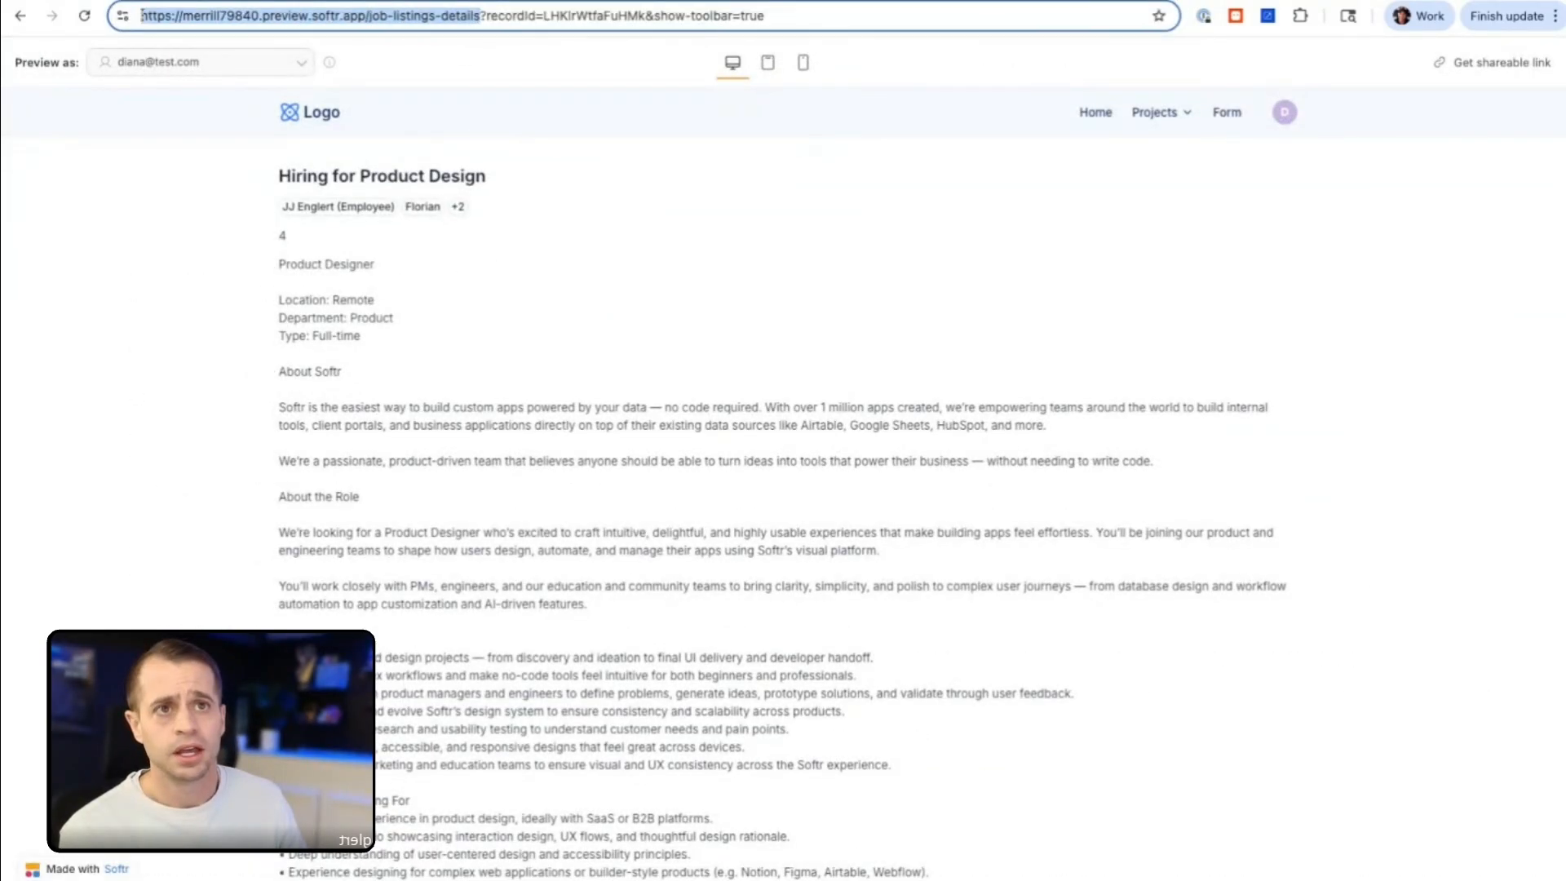
left_click(349, 18)
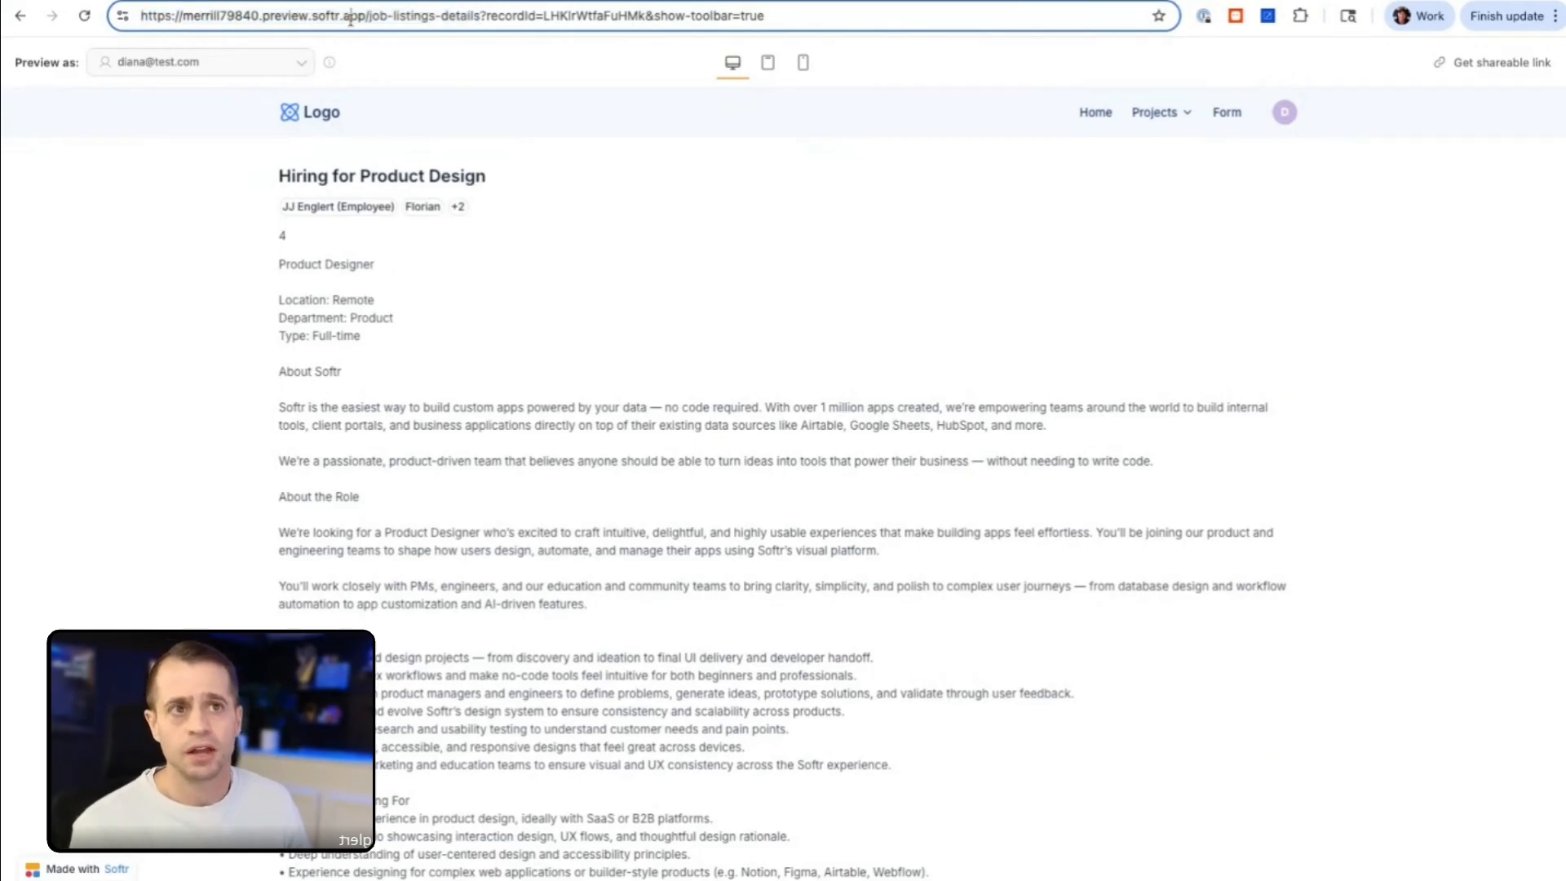
double_click(285, 18)
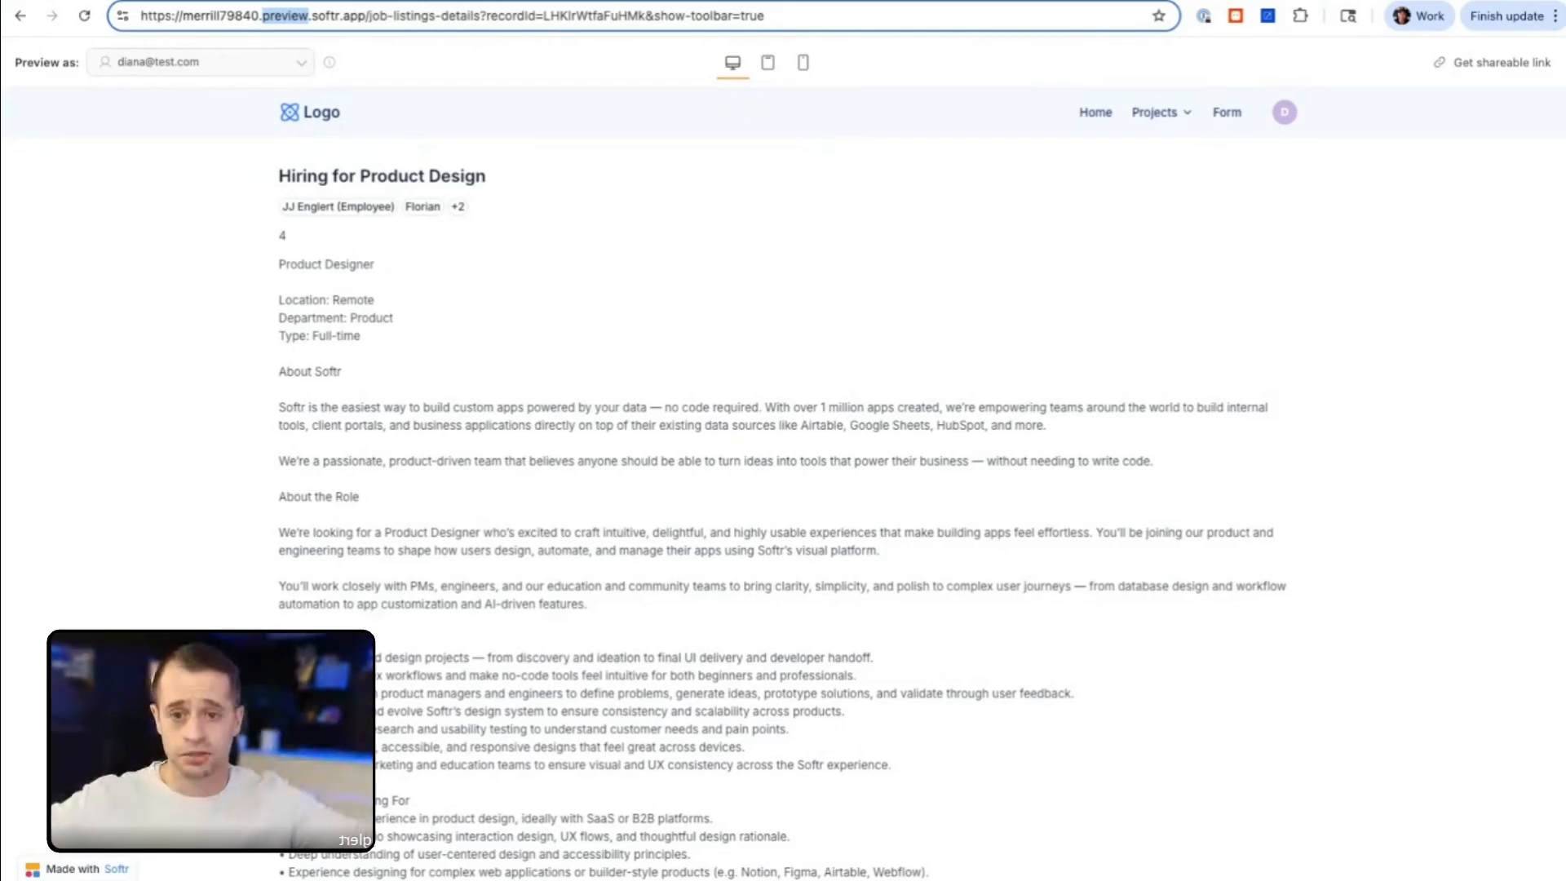
left_click(434, 14)
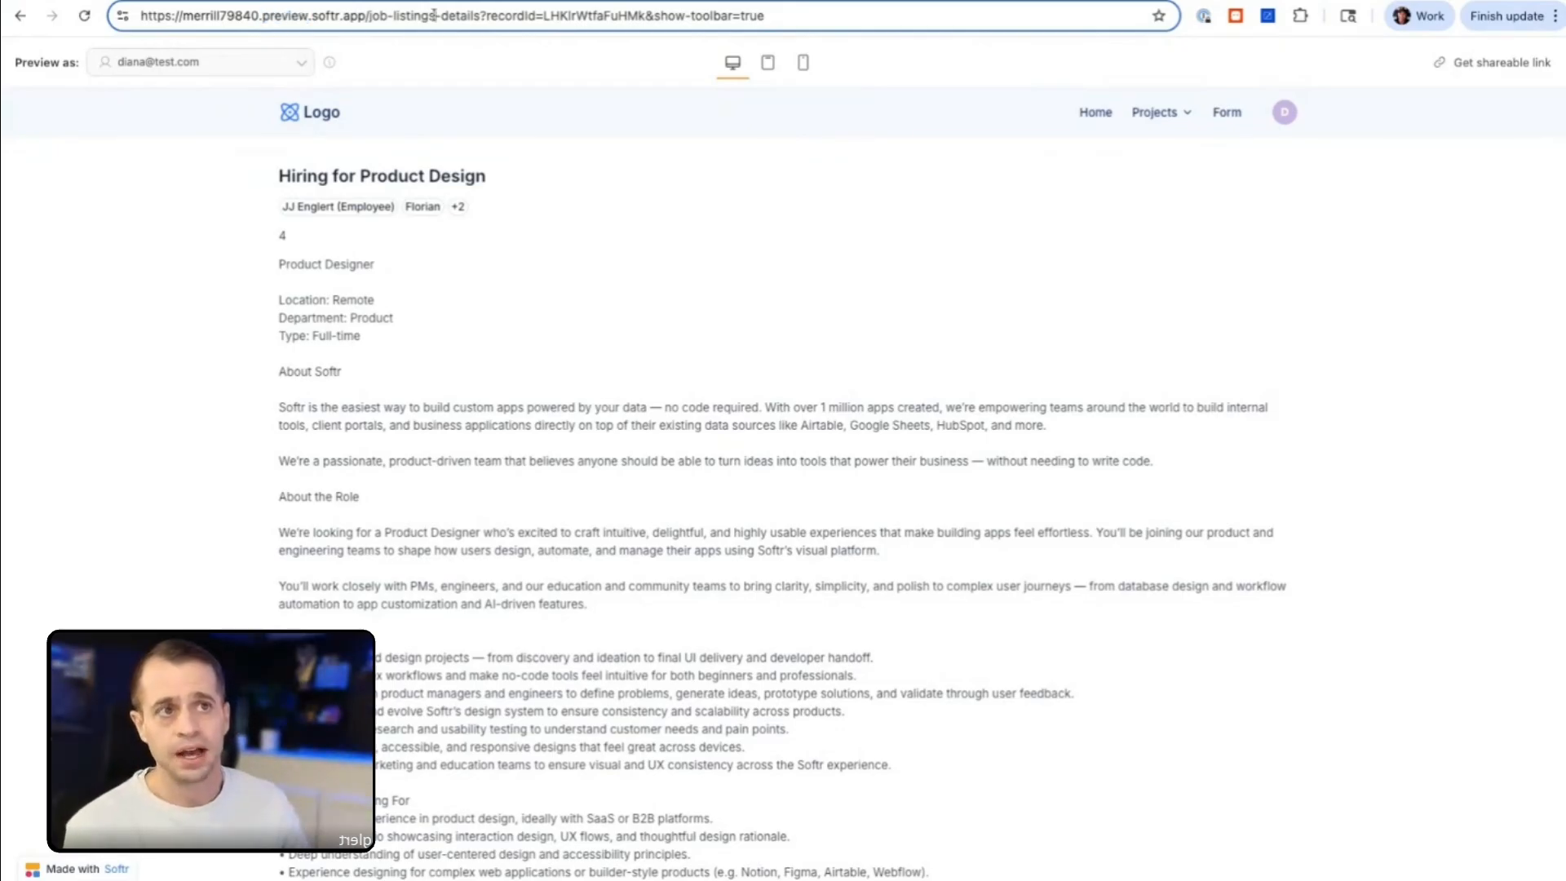
left_click_drag(482, 20, 367, 19)
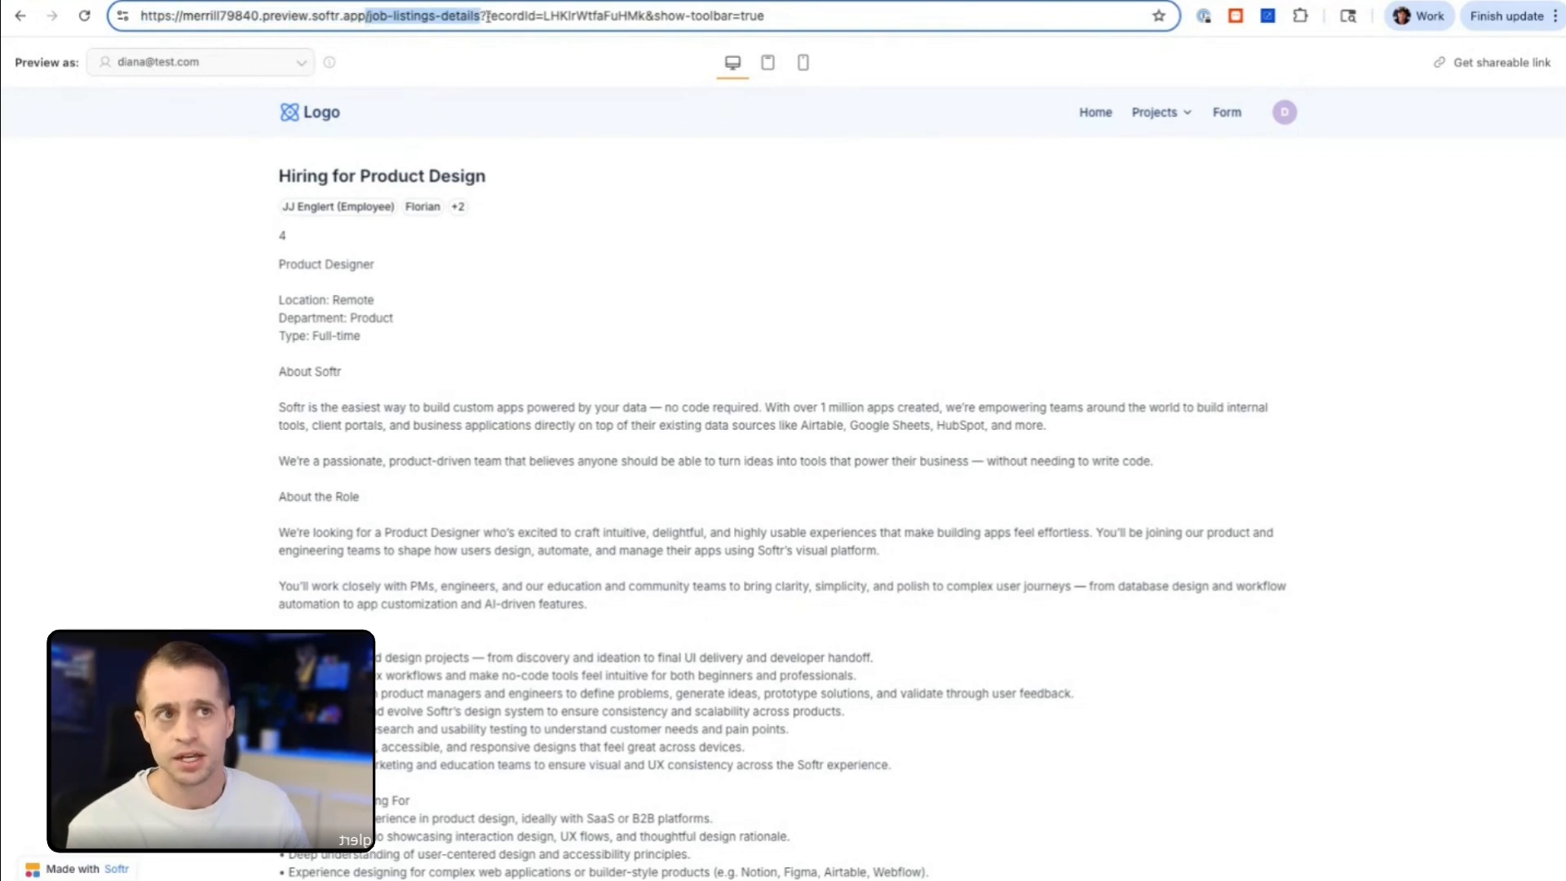
left_click(562, 14)
left_click_drag(485, 18, 647, 22)
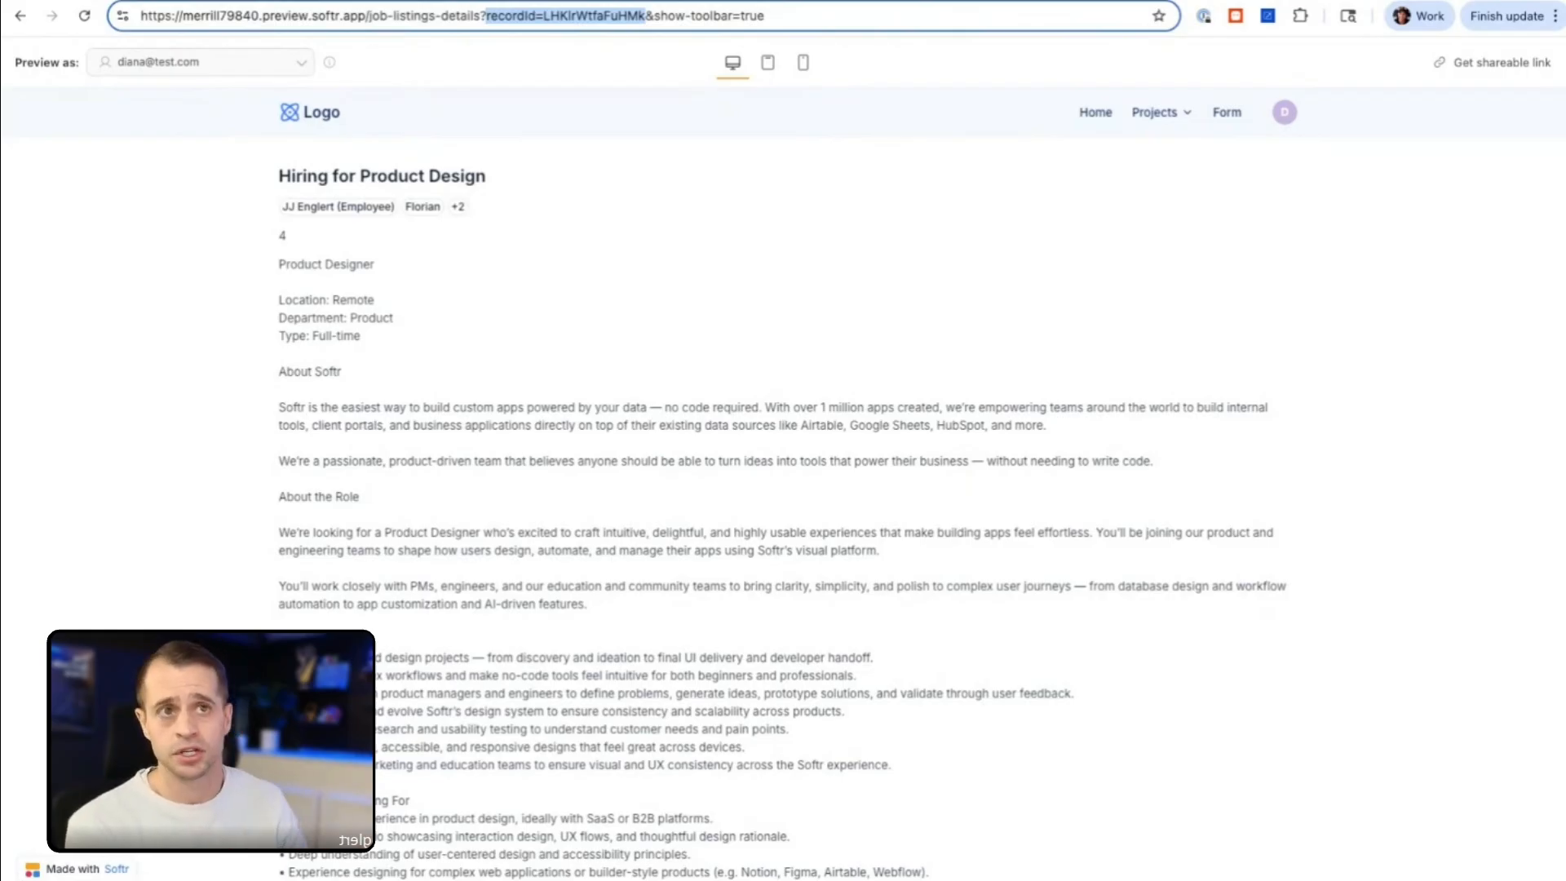
Step: Copy the job listing's URL from its start up to and including "recordId="
left_click(479, 18)
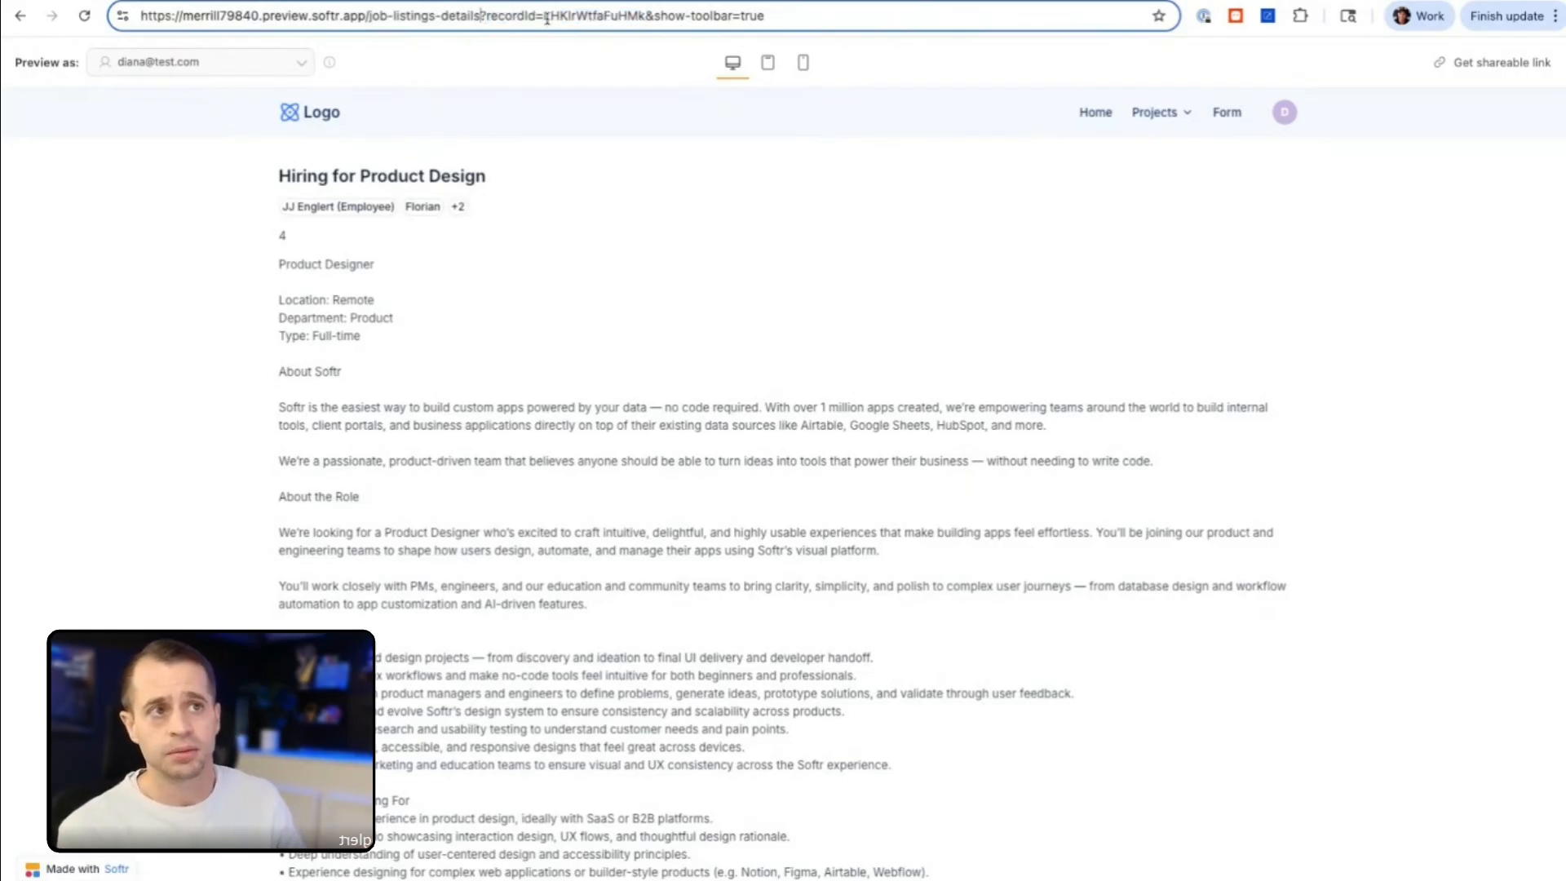
left_click_drag(543, 16, 122, 18)
key("ctrl+c")
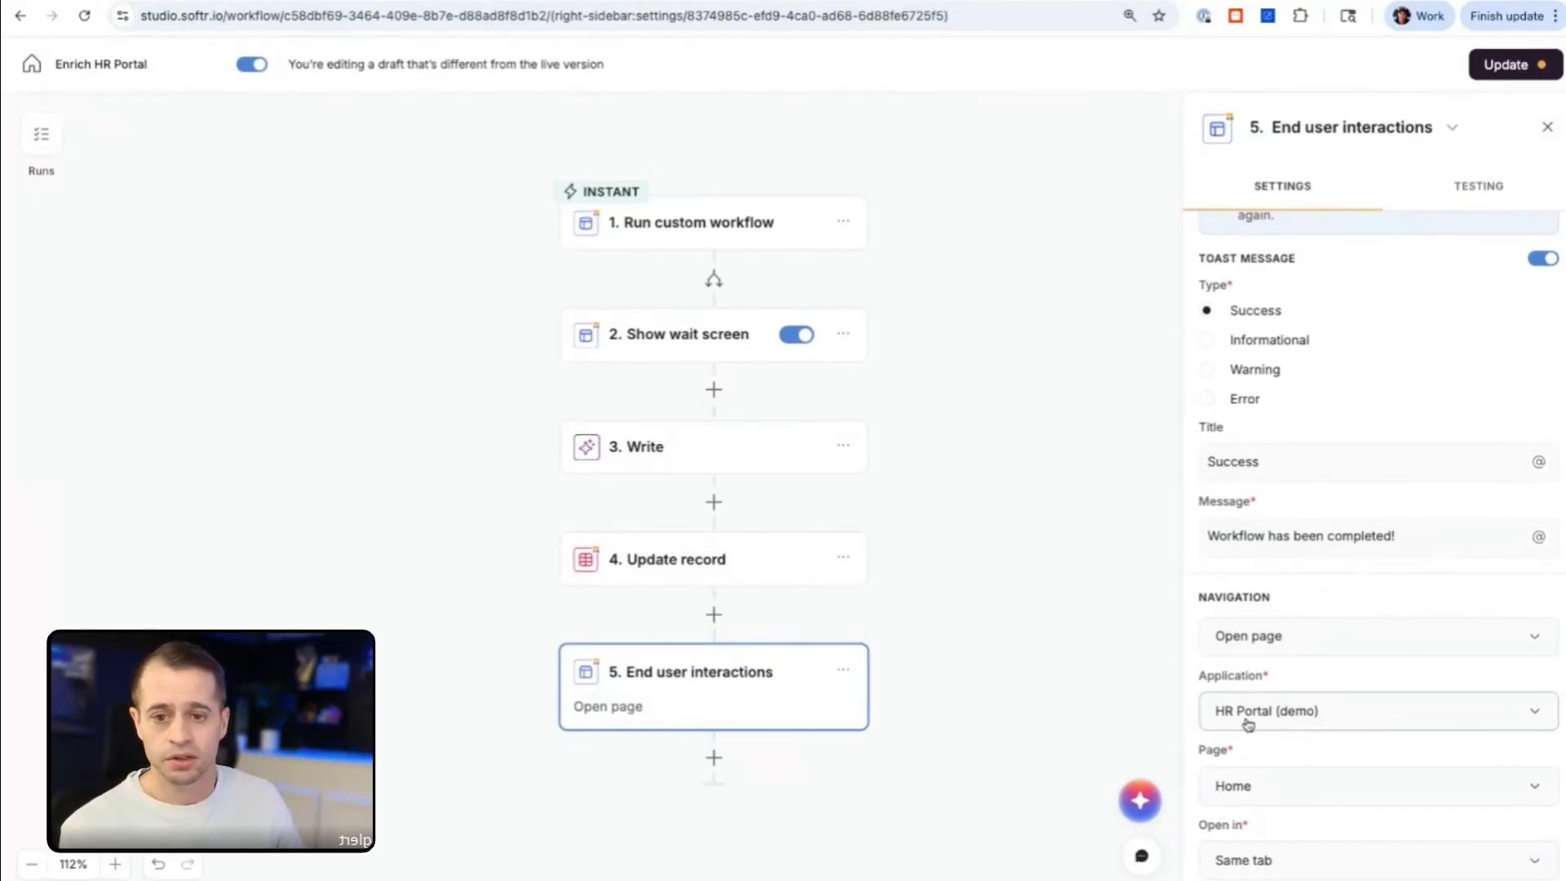
Step: Try the Job Listings details page as the End user interactions destination and view the ways to open it
left_click(1284, 773)
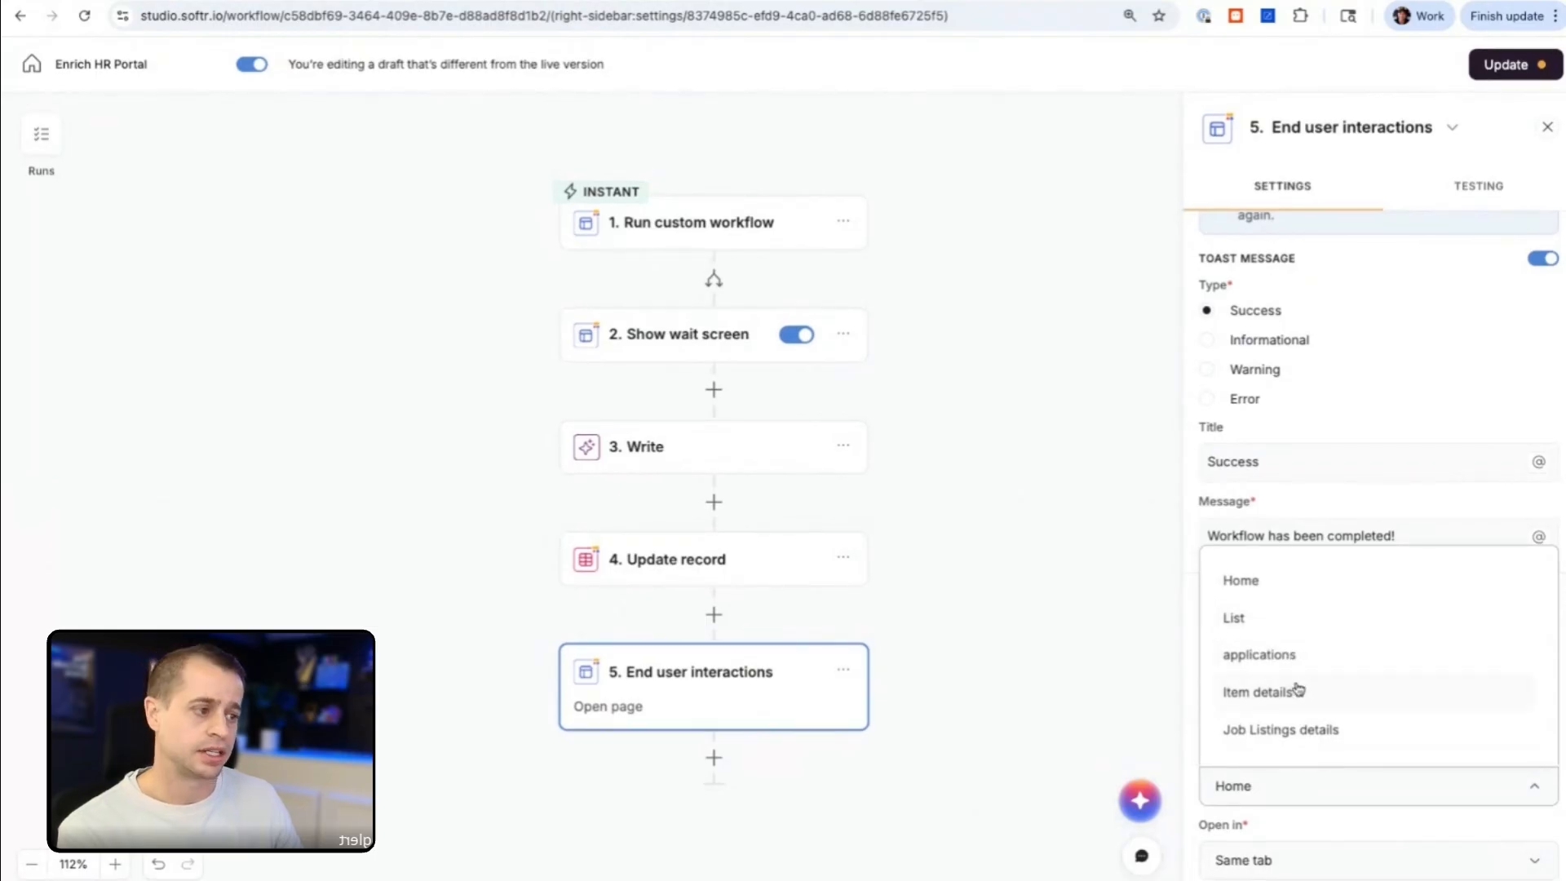
left_click(1305, 740)
left_click(1278, 860)
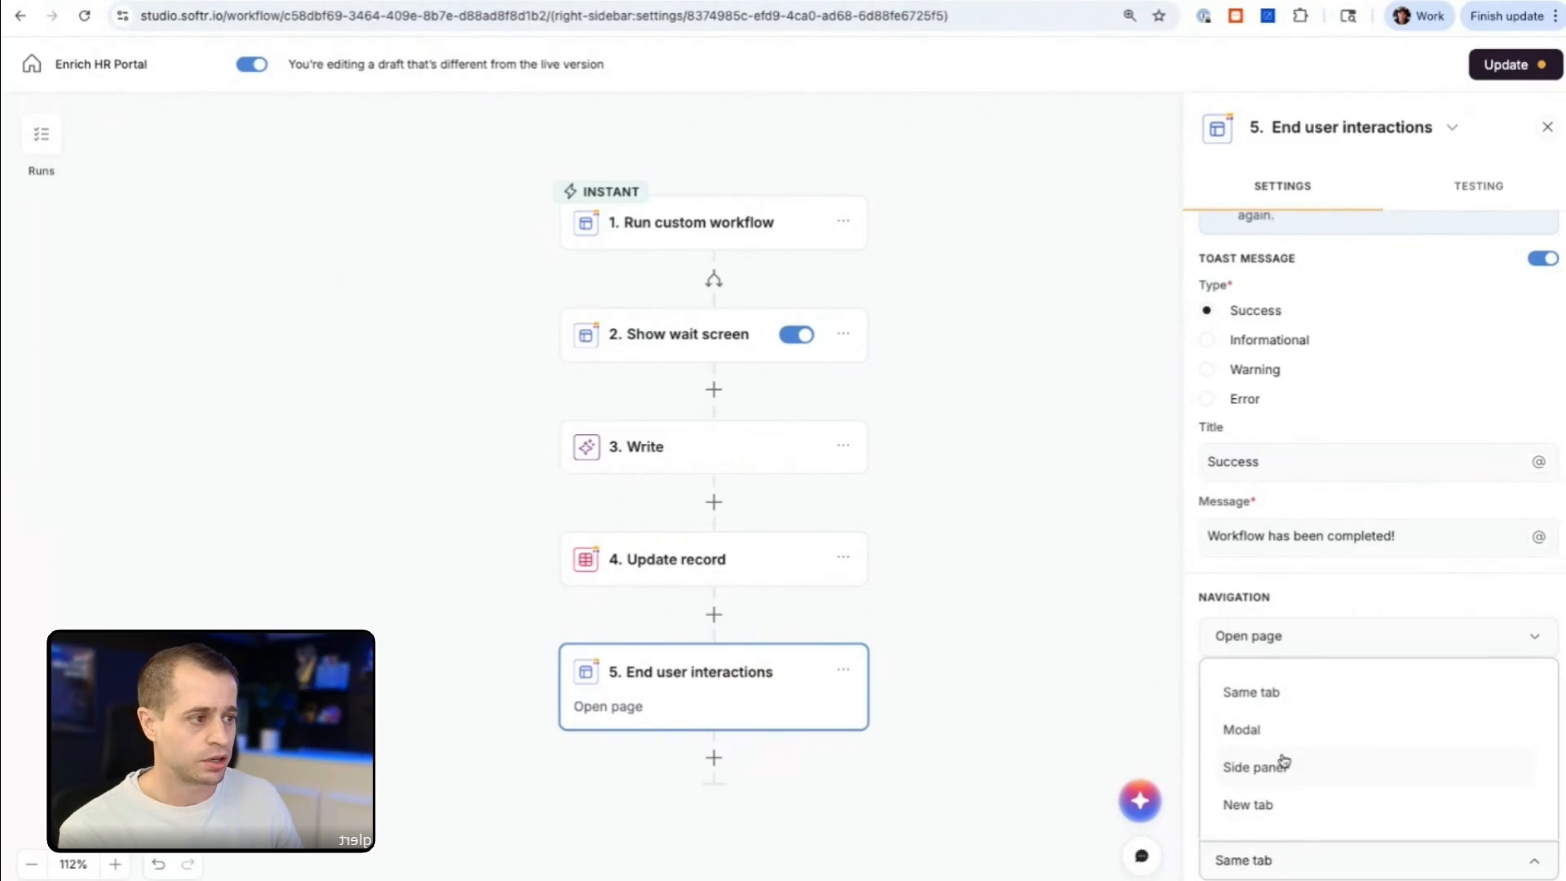
Step: Change the End user interactions navigation to Open URL and paste the copied job-listings-details URL ending in "recordId="
left_click(1302, 639)
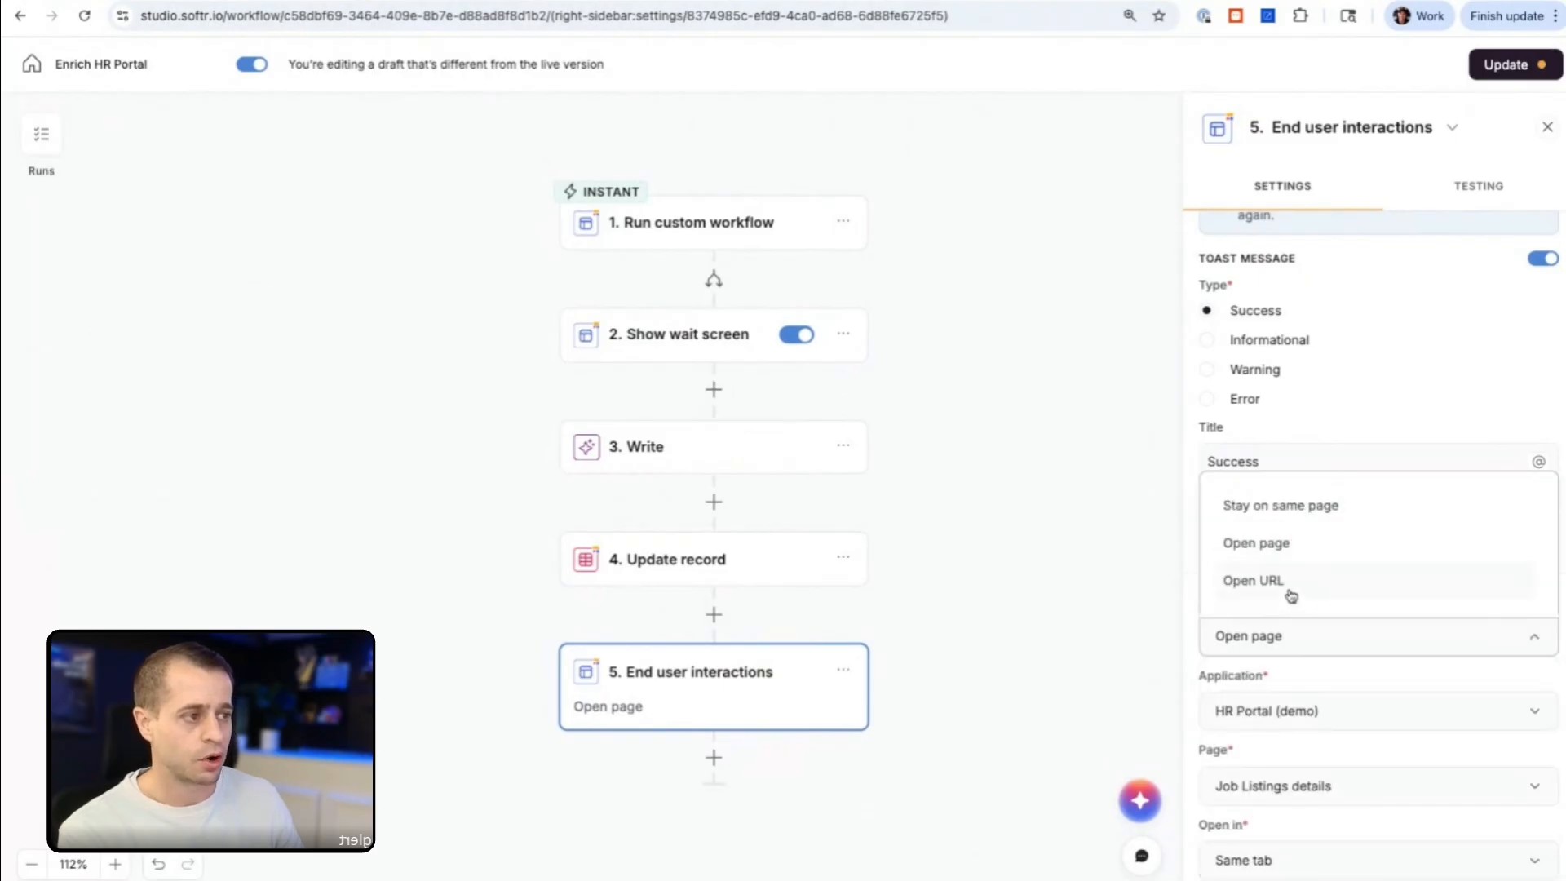
left_click(1289, 595)
left_click(1241, 763)
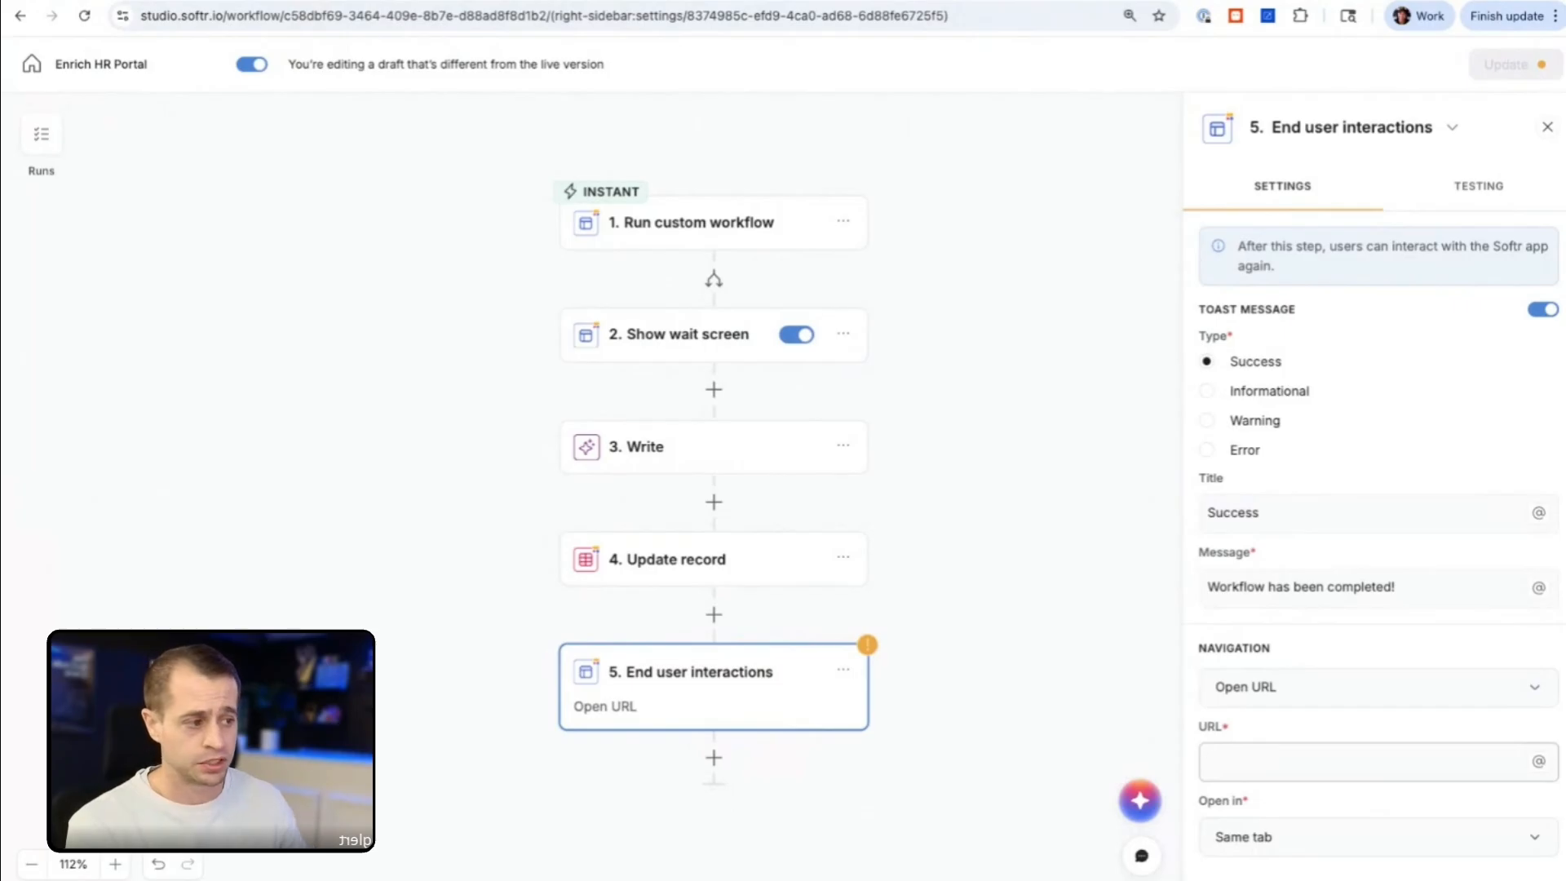
key("ctrl+v")
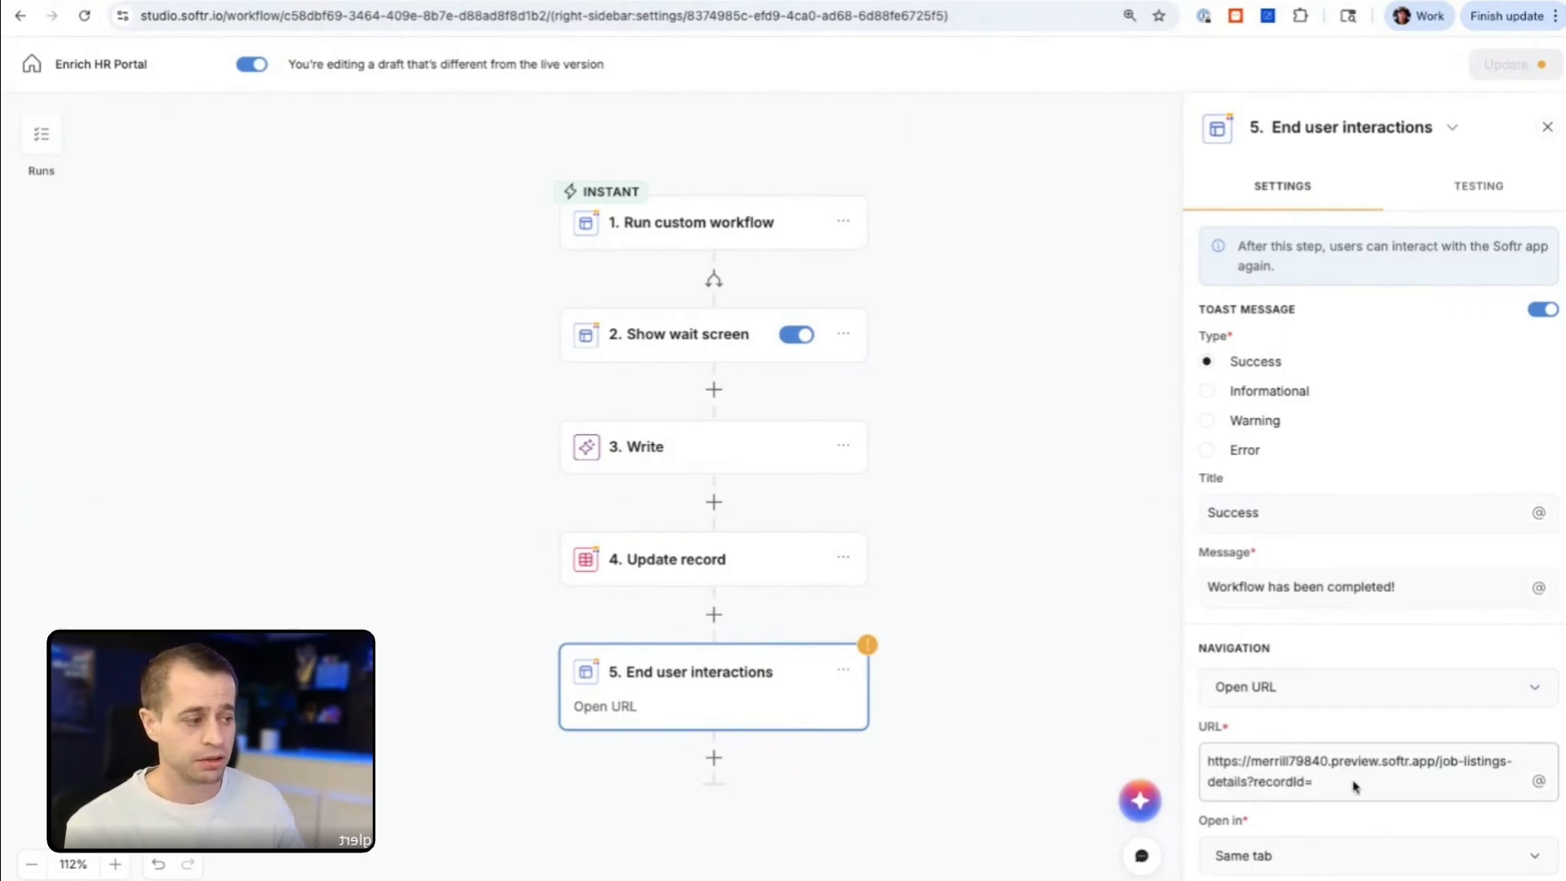
Step: Append body.id from the Run custom workflow step to the end of the navigation URL
left_click(1540, 782)
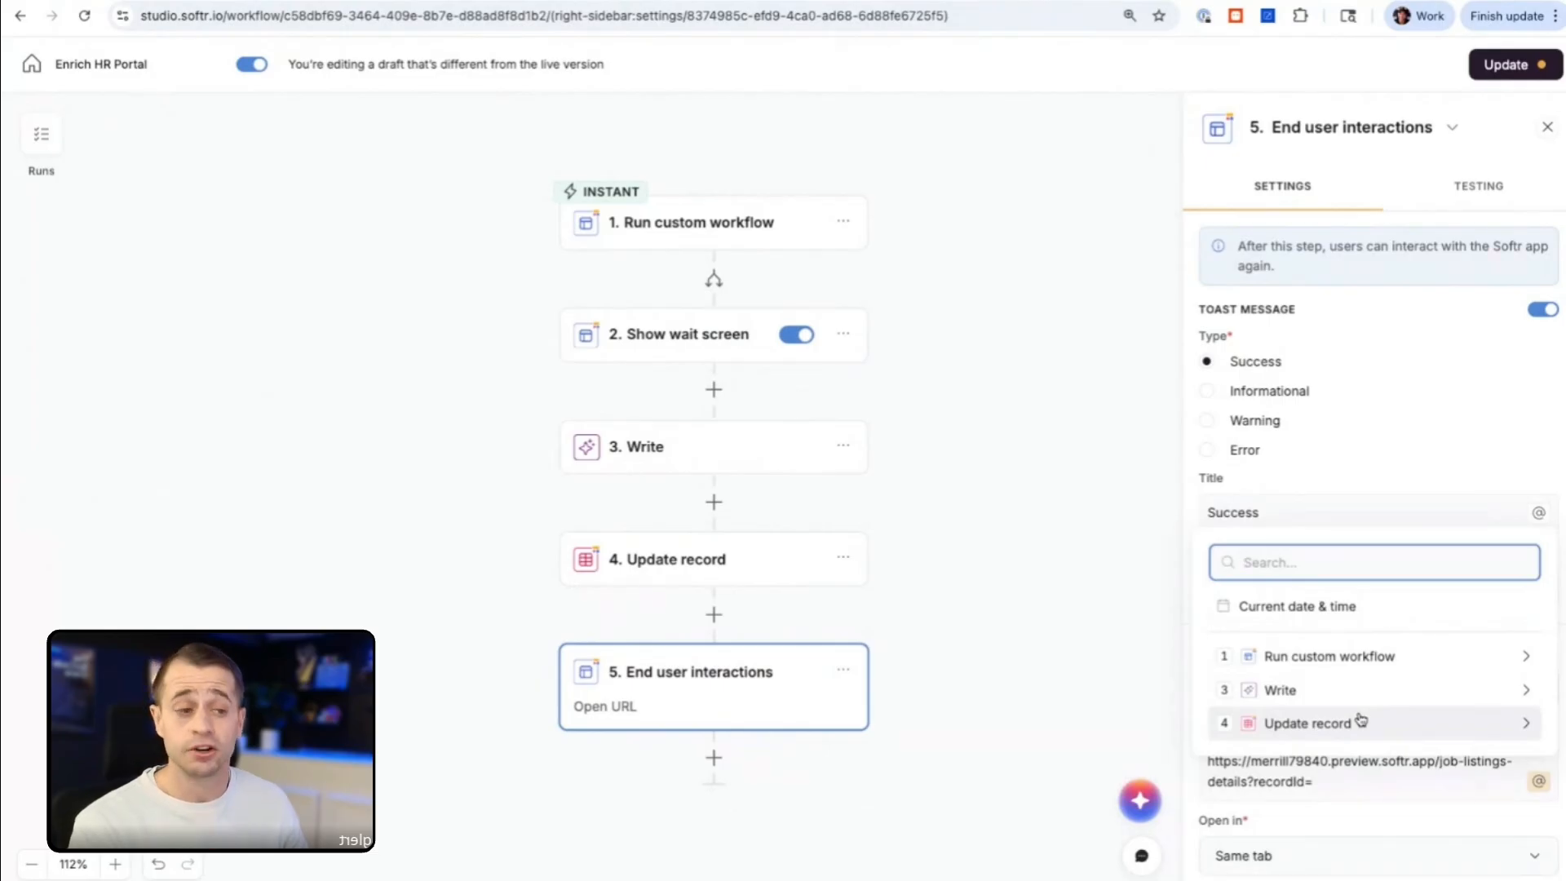
left_click(1352, 658)
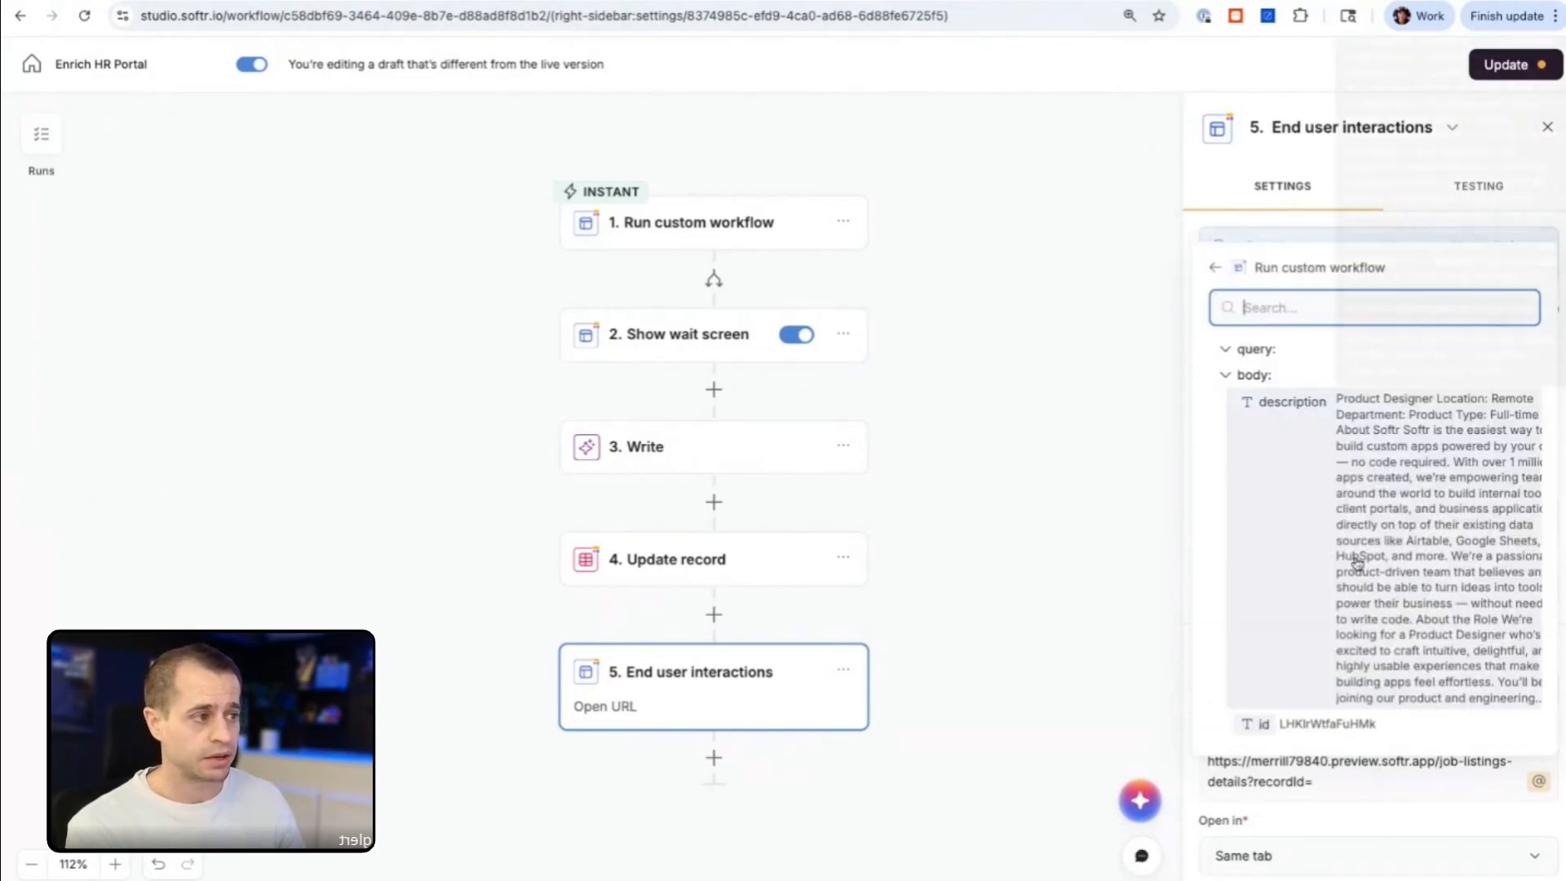
left_click(1322, 723)
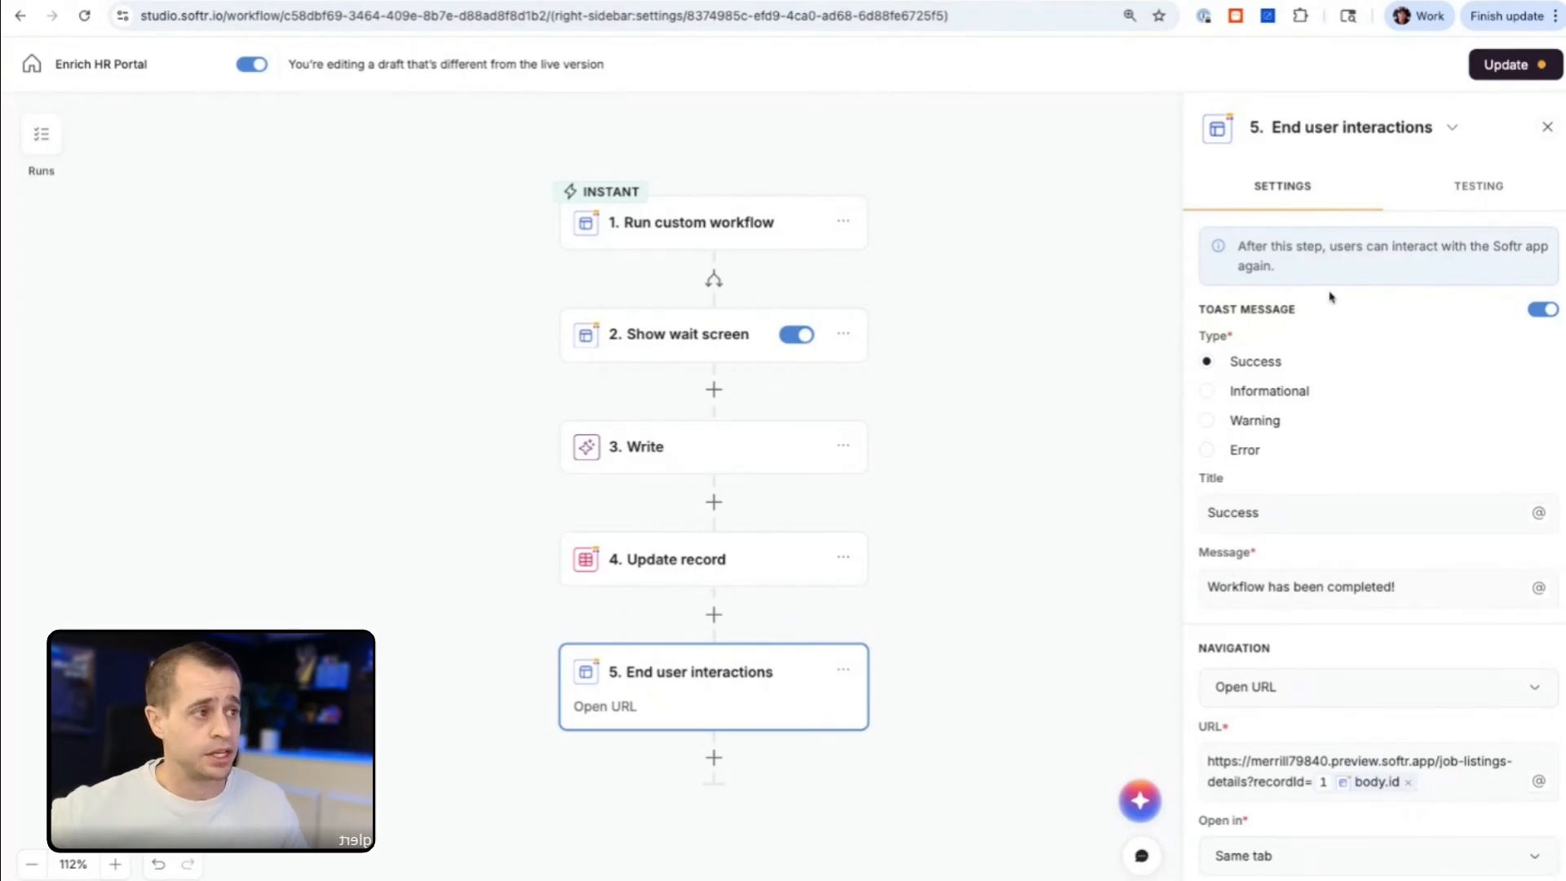
Step: Publish the updated version of the Enrich HR Portal workflow
left_click(1461, 195)
left_click(1332, 194)
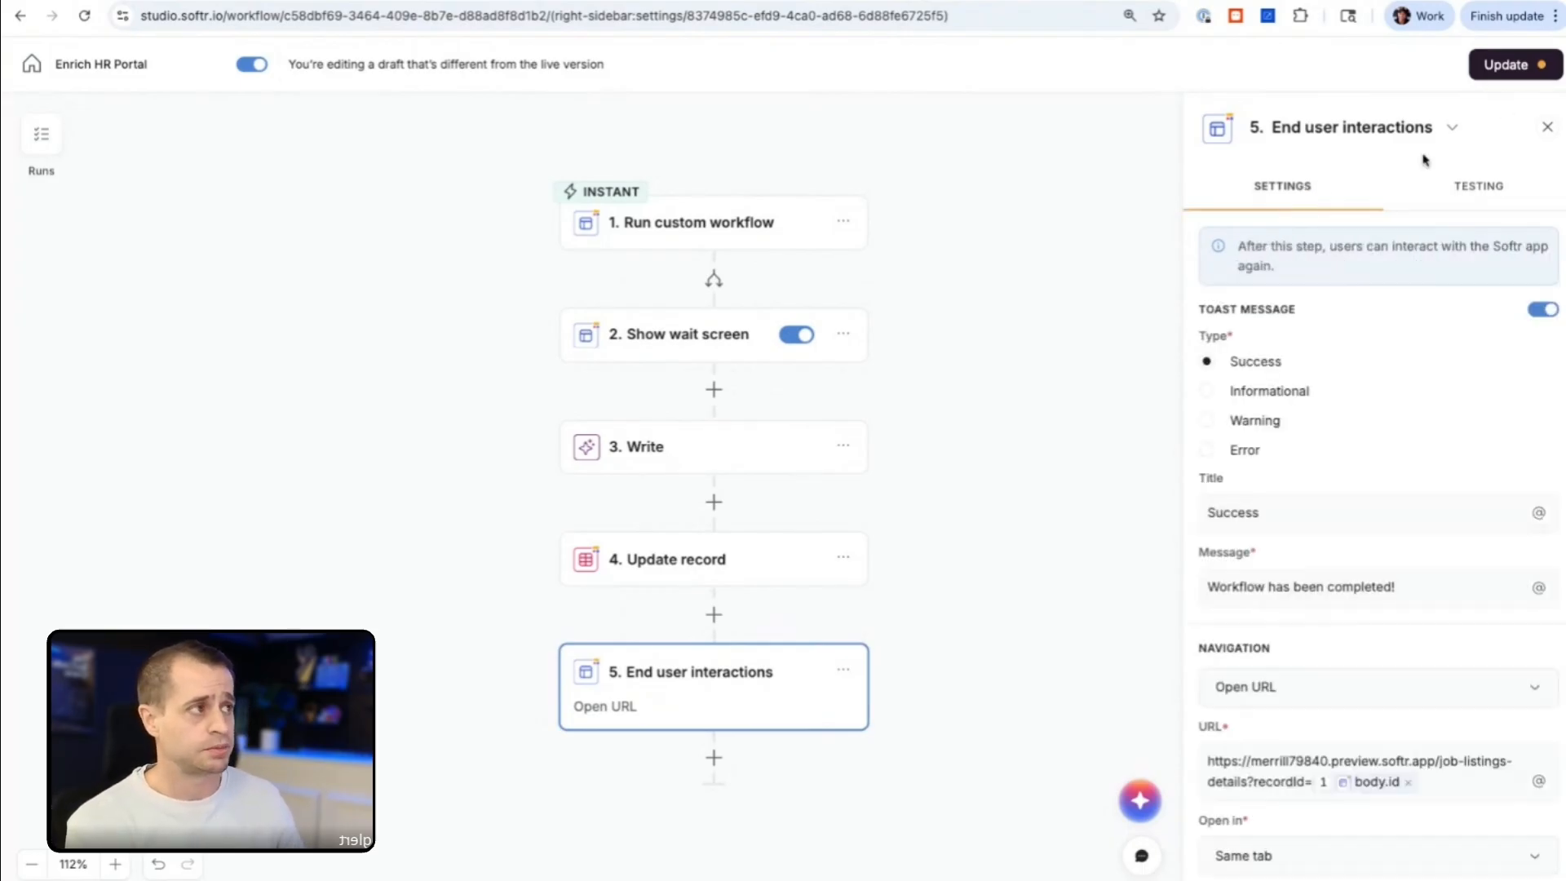
left_click(1515, 74)
left_click(968, 550)
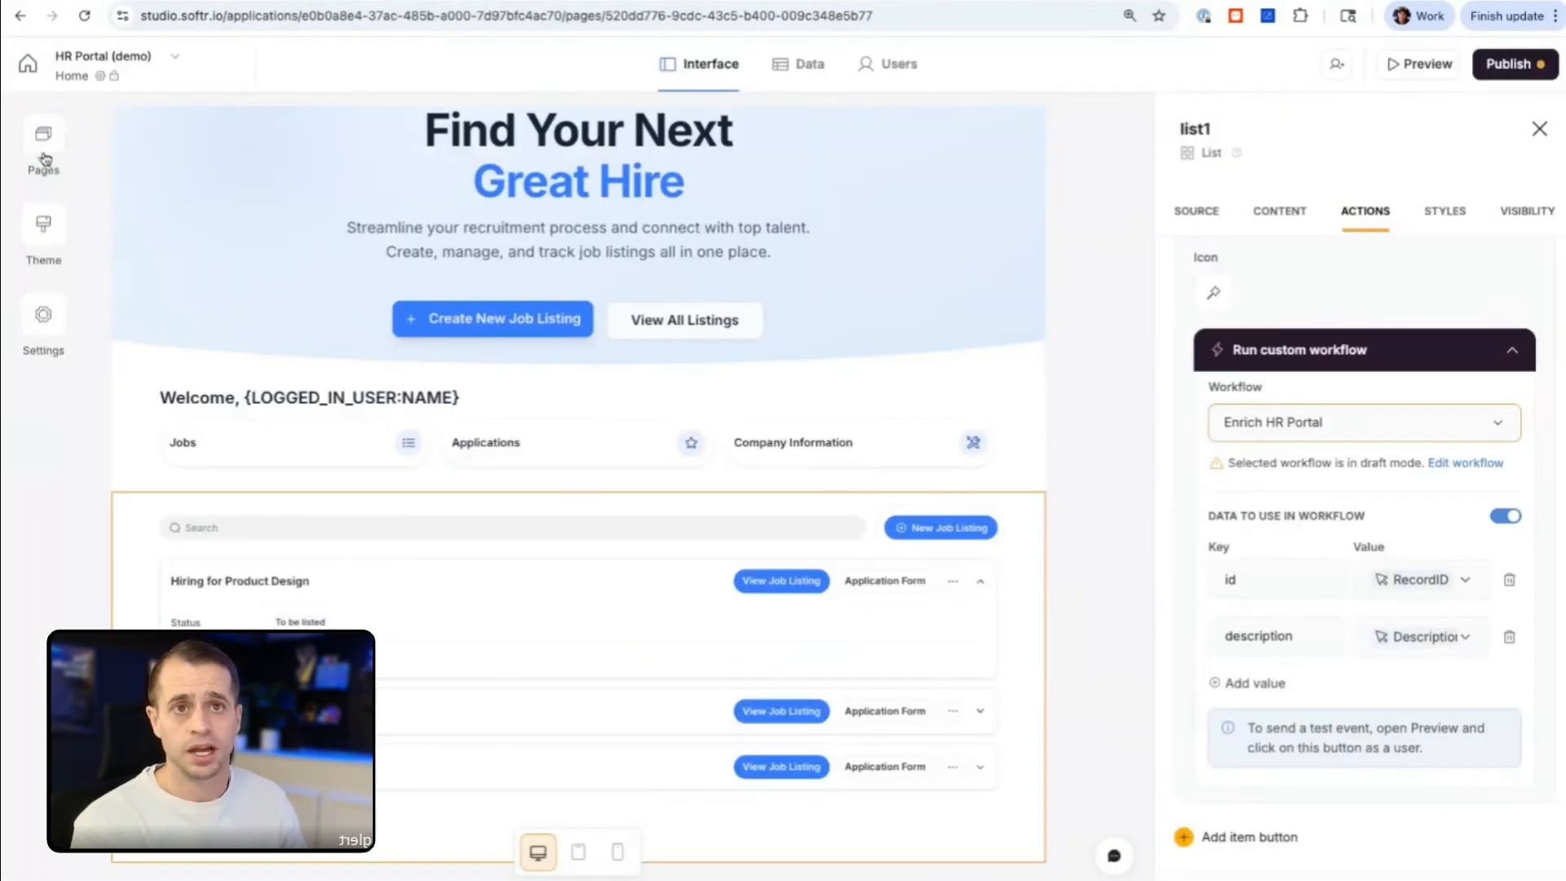
Step: On the Job Listings details page, add the Short Description field to the item details block and place it directly below Name
left_click(45, 136)
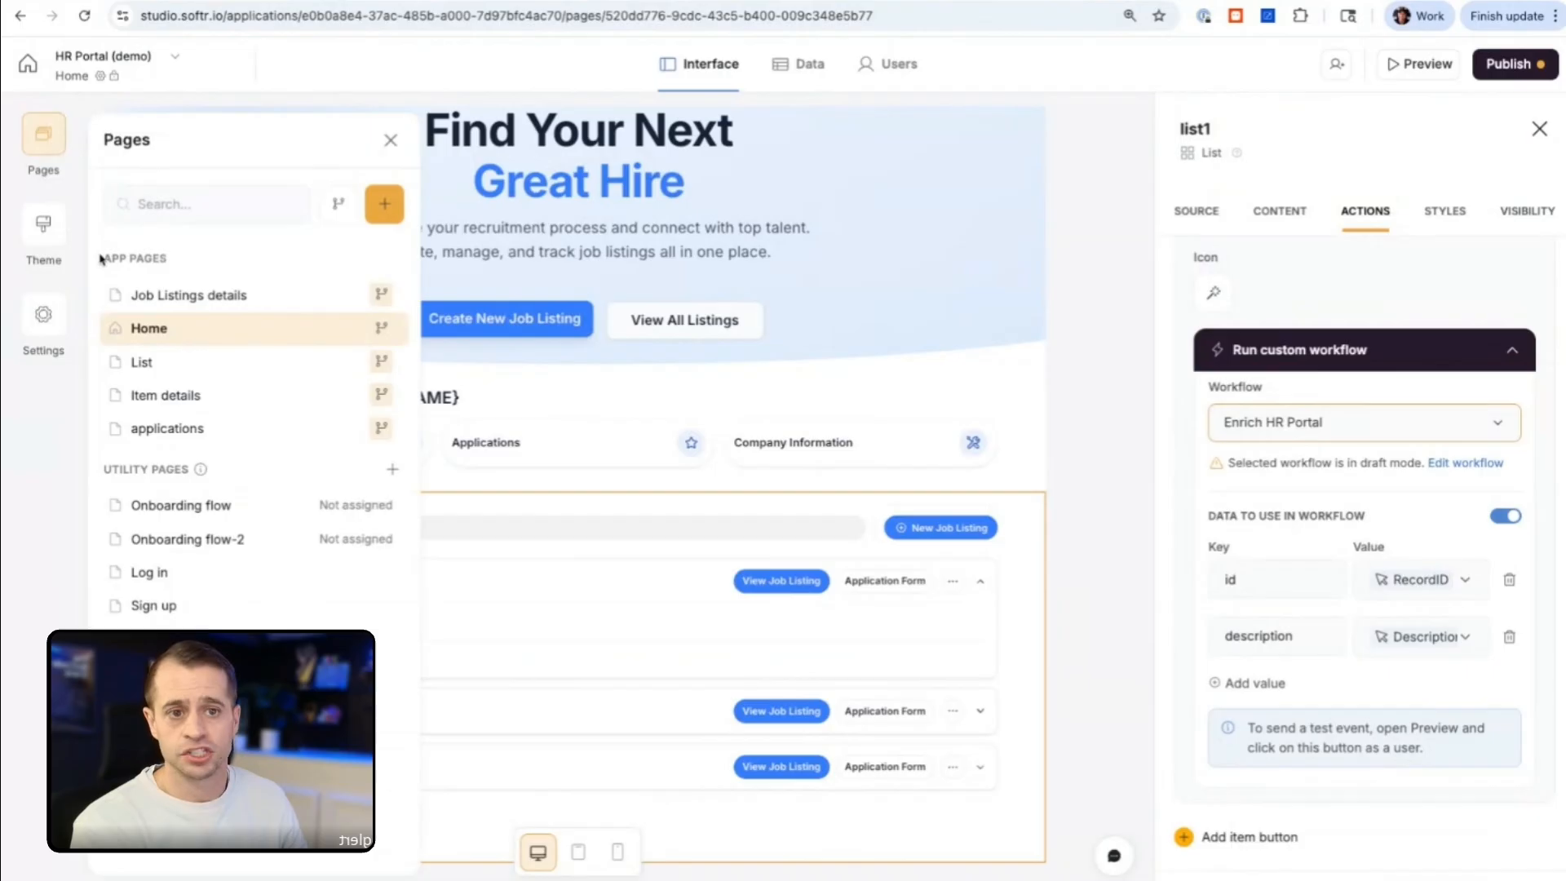
left_click(222, 295)
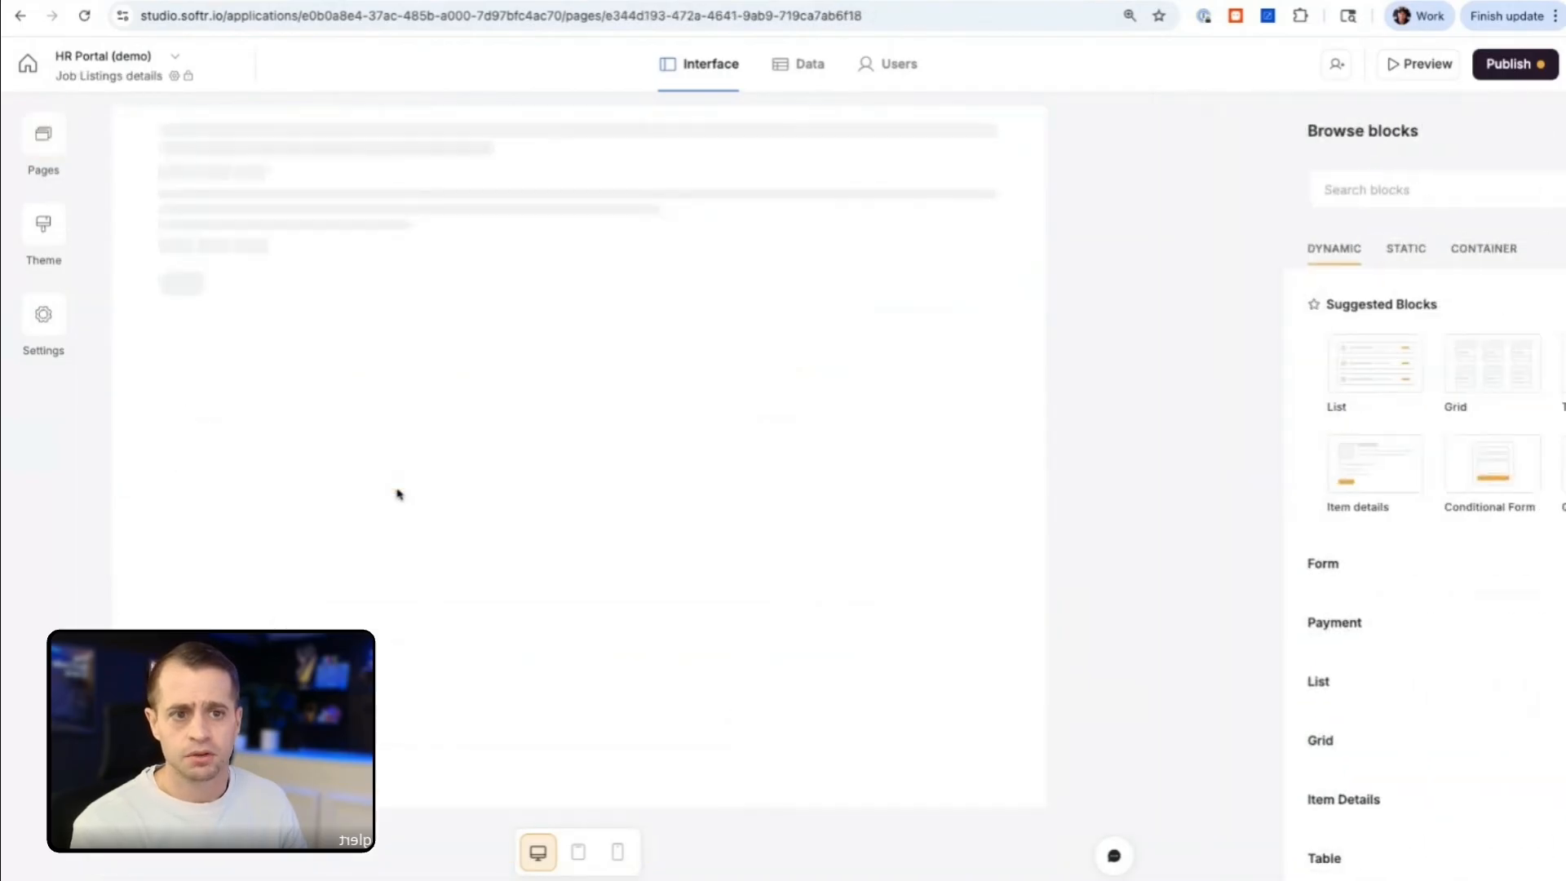
left_click(390, 355)
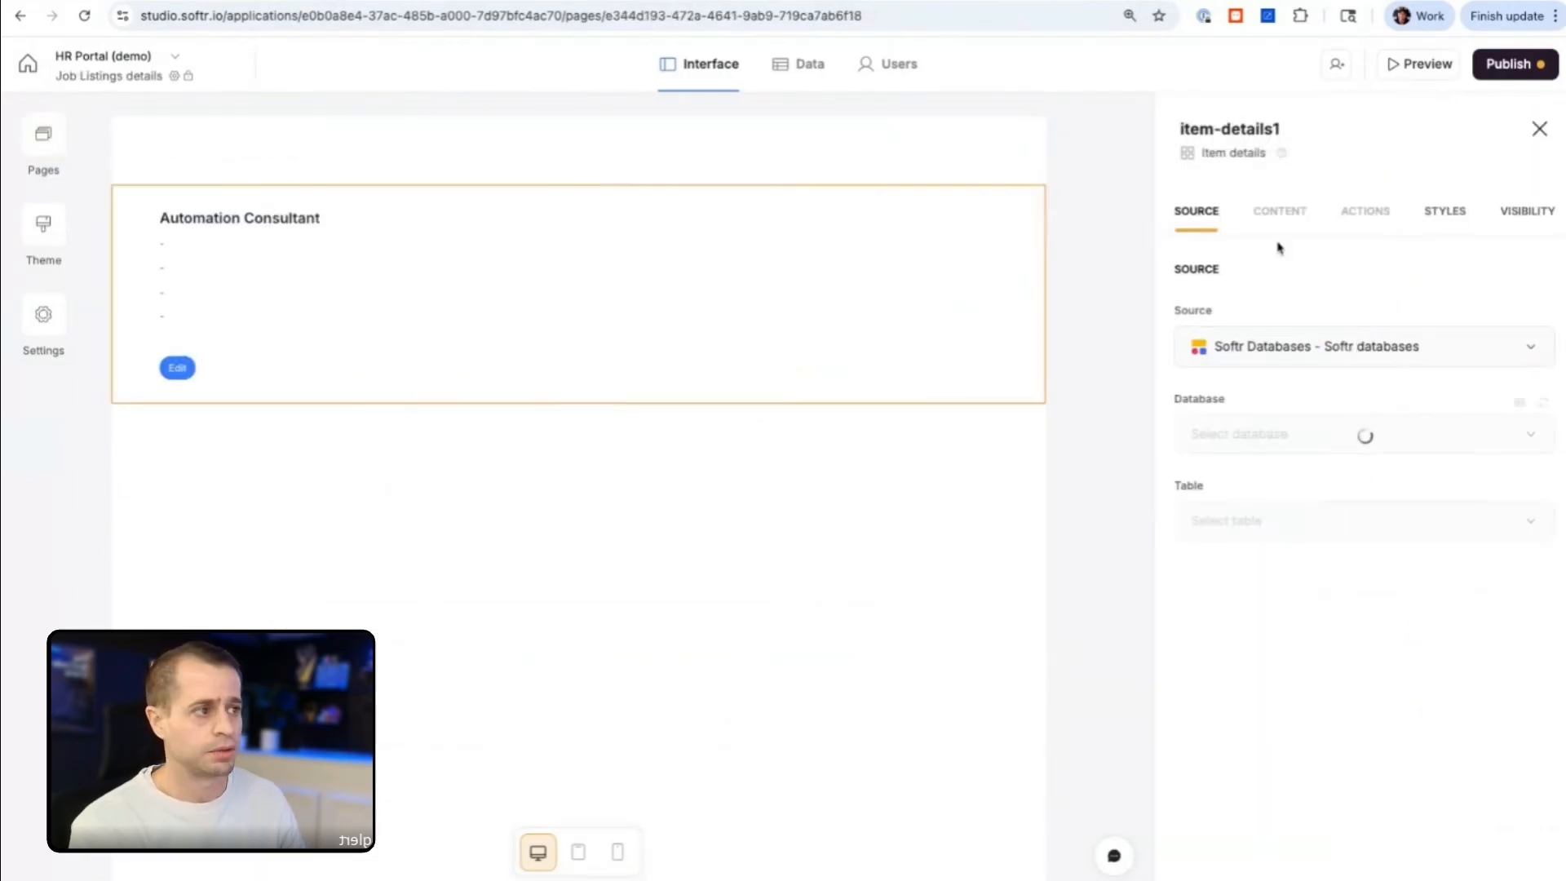
left_click(1297, 205)
scroll(1275, 530, "down", 1)
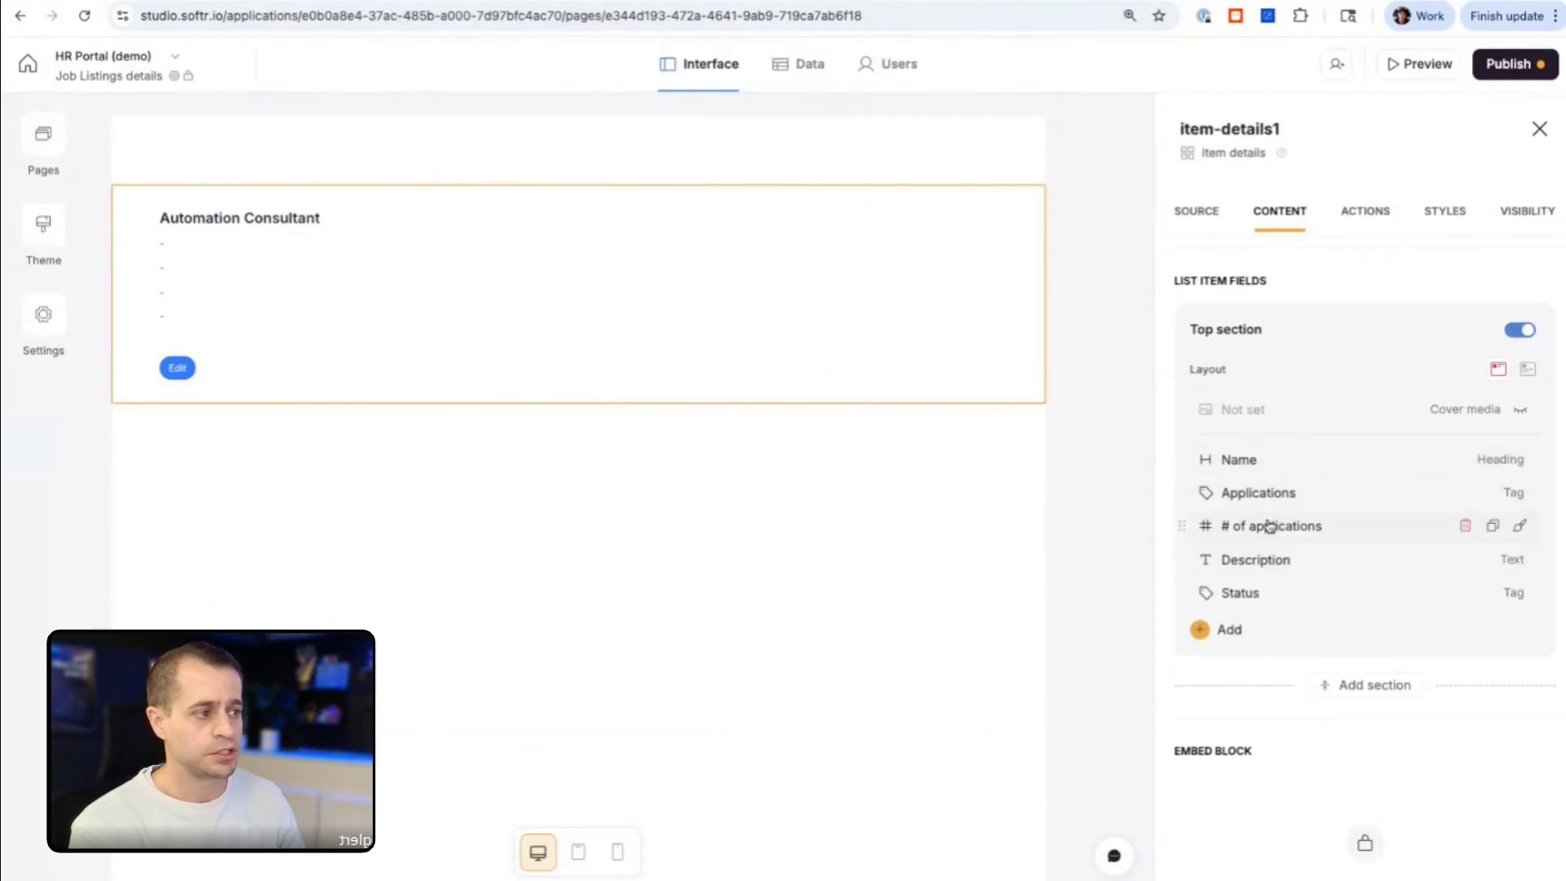
left_click(1215, 628)
left_click(1121, 580)
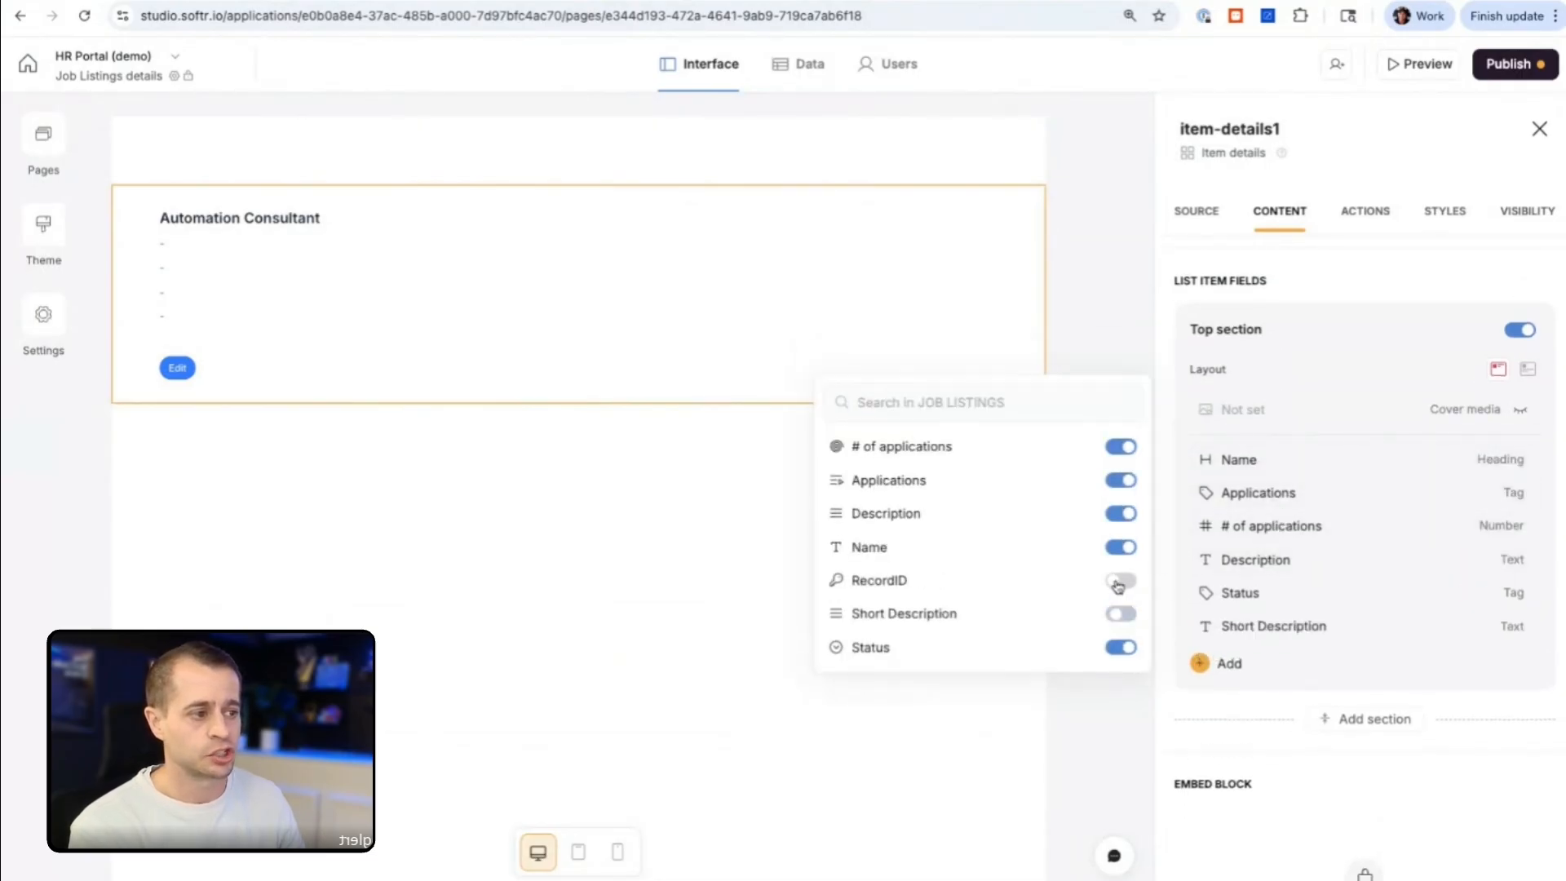
left_click_drag(1184, 627, 1187, 493)
Step: Preview the app, review the short description on the Hiring for Product Design listing, and return to Home
left_click(1431, 68)
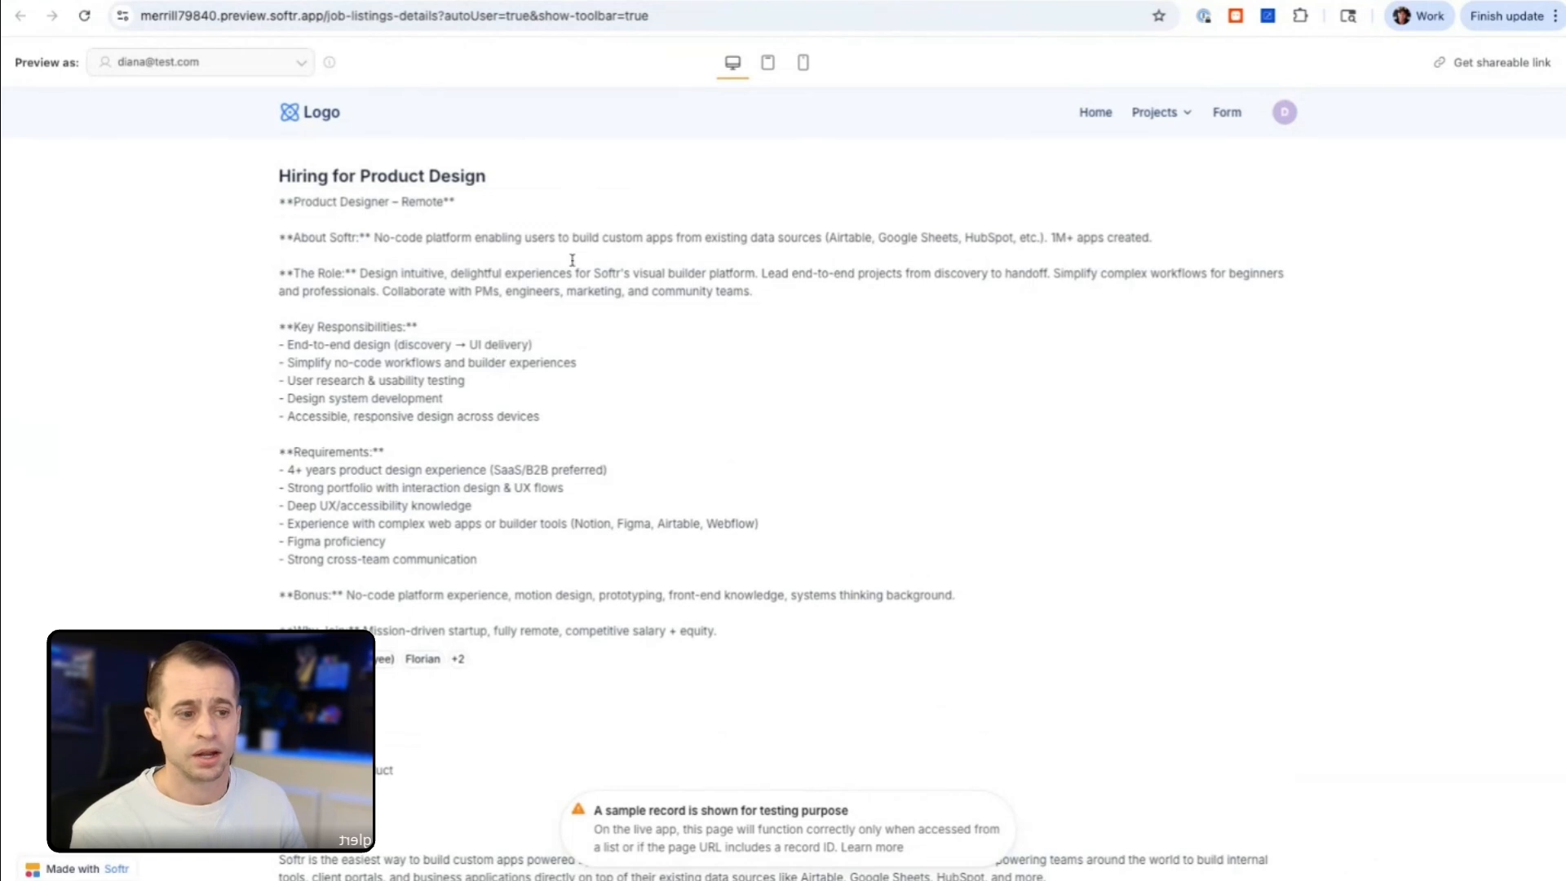
left_click(1096, 121)
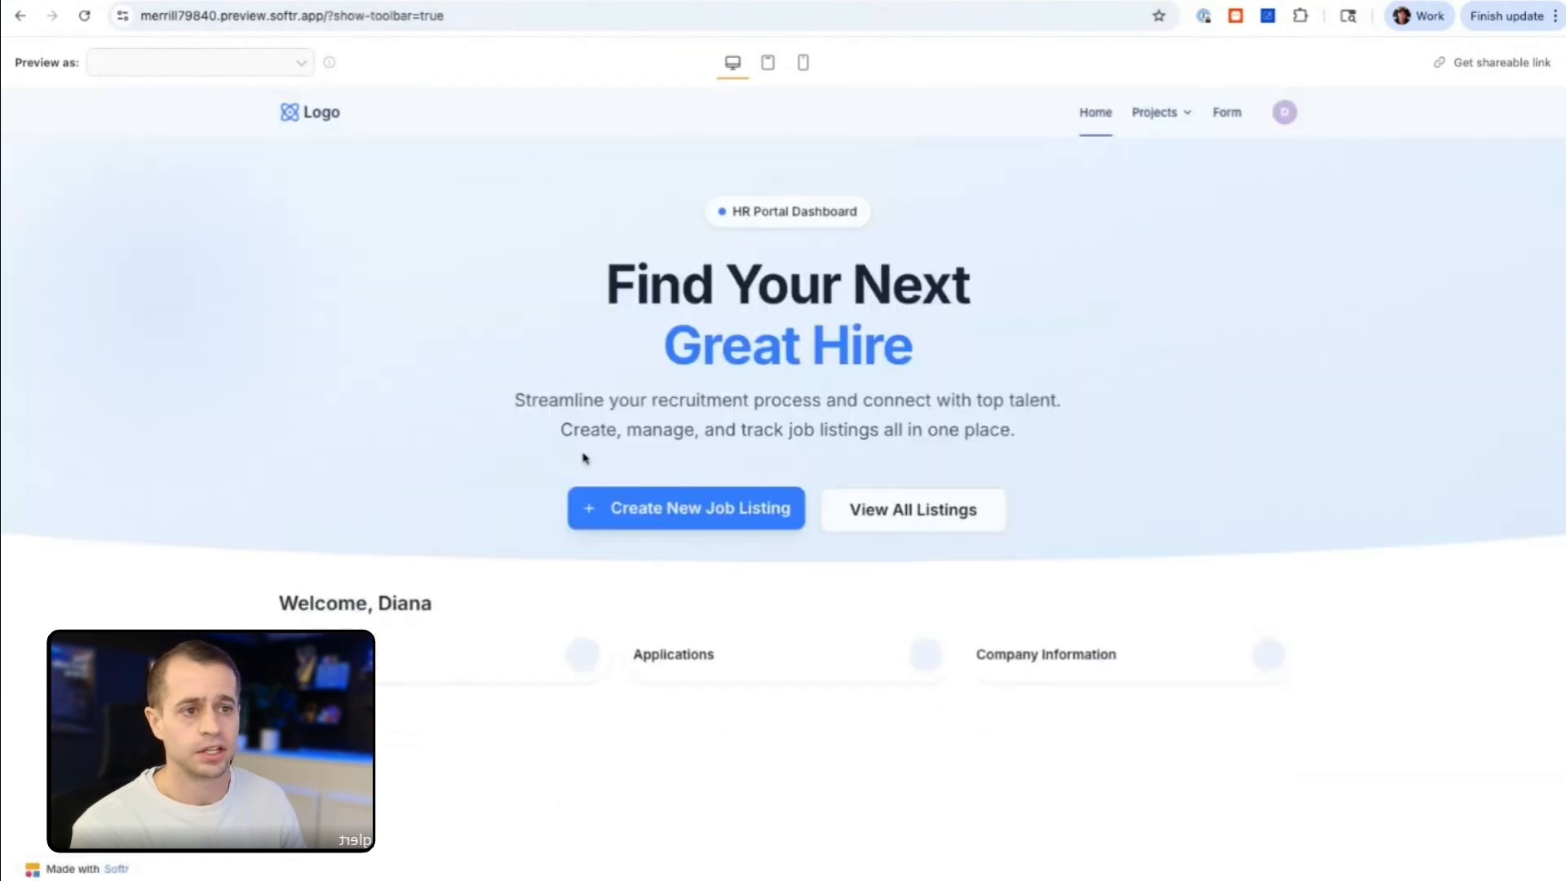
scroll(1220, 654, "down", 2)
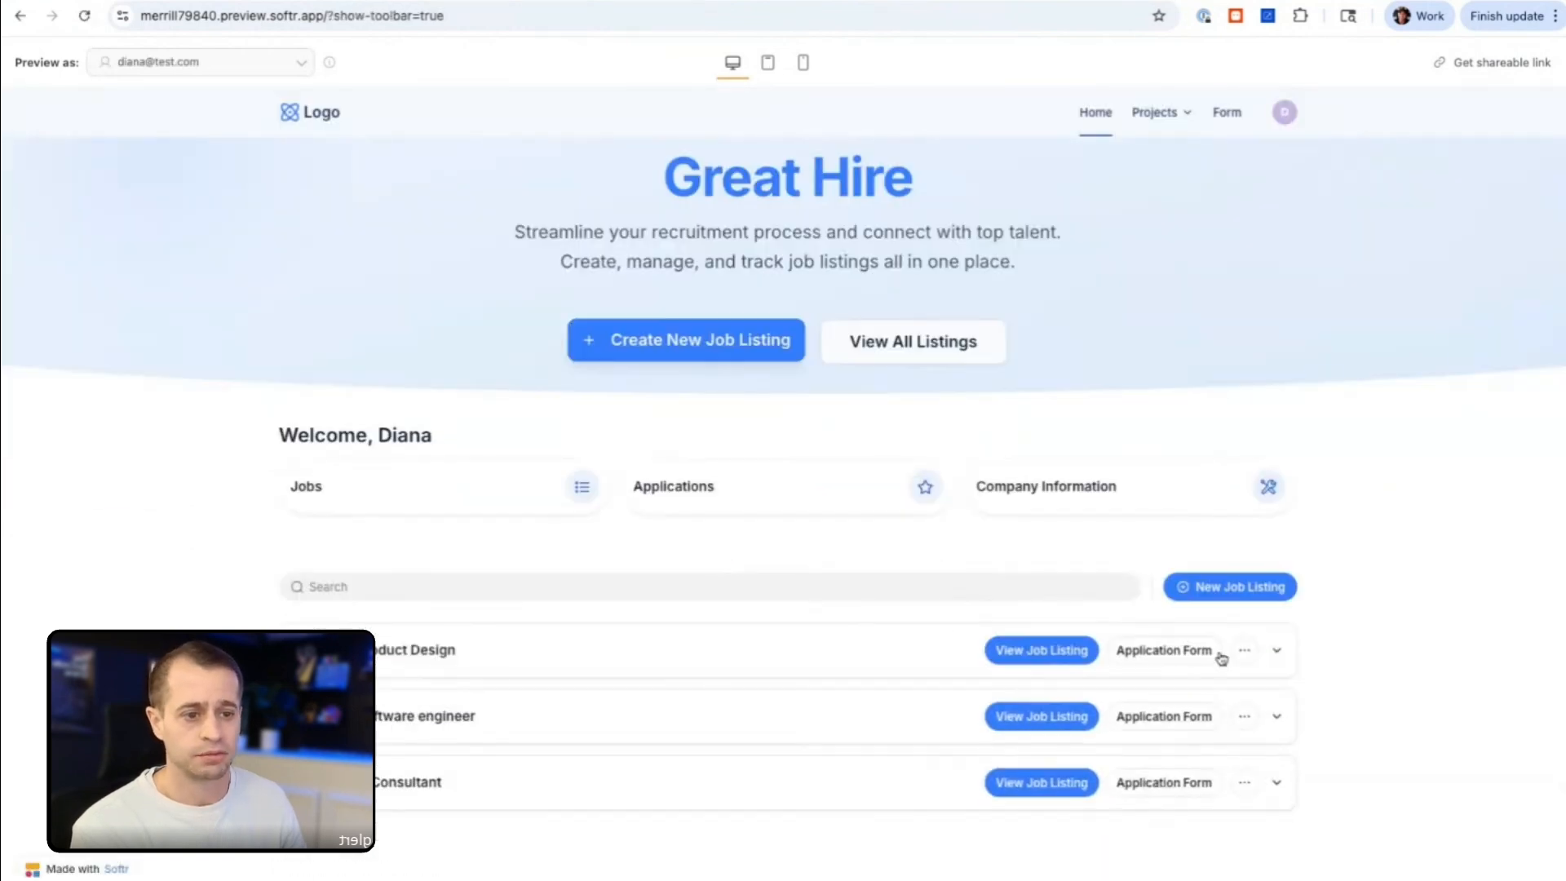
left_click(1061, 653)
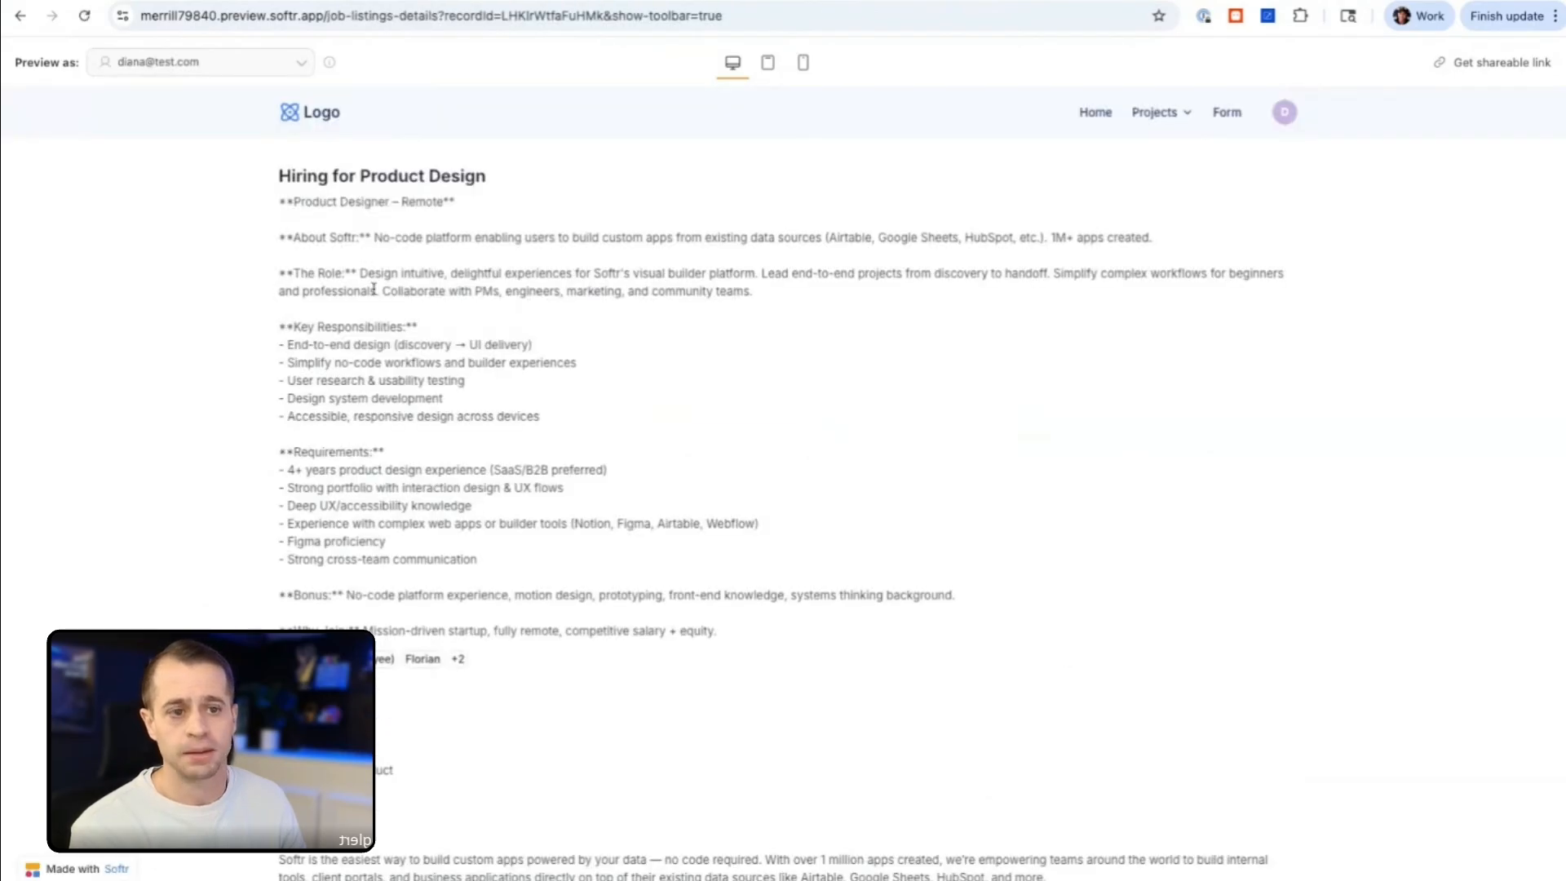
scroll(373, 288, "down", 2)
scroll(376, 471, "up", 2)
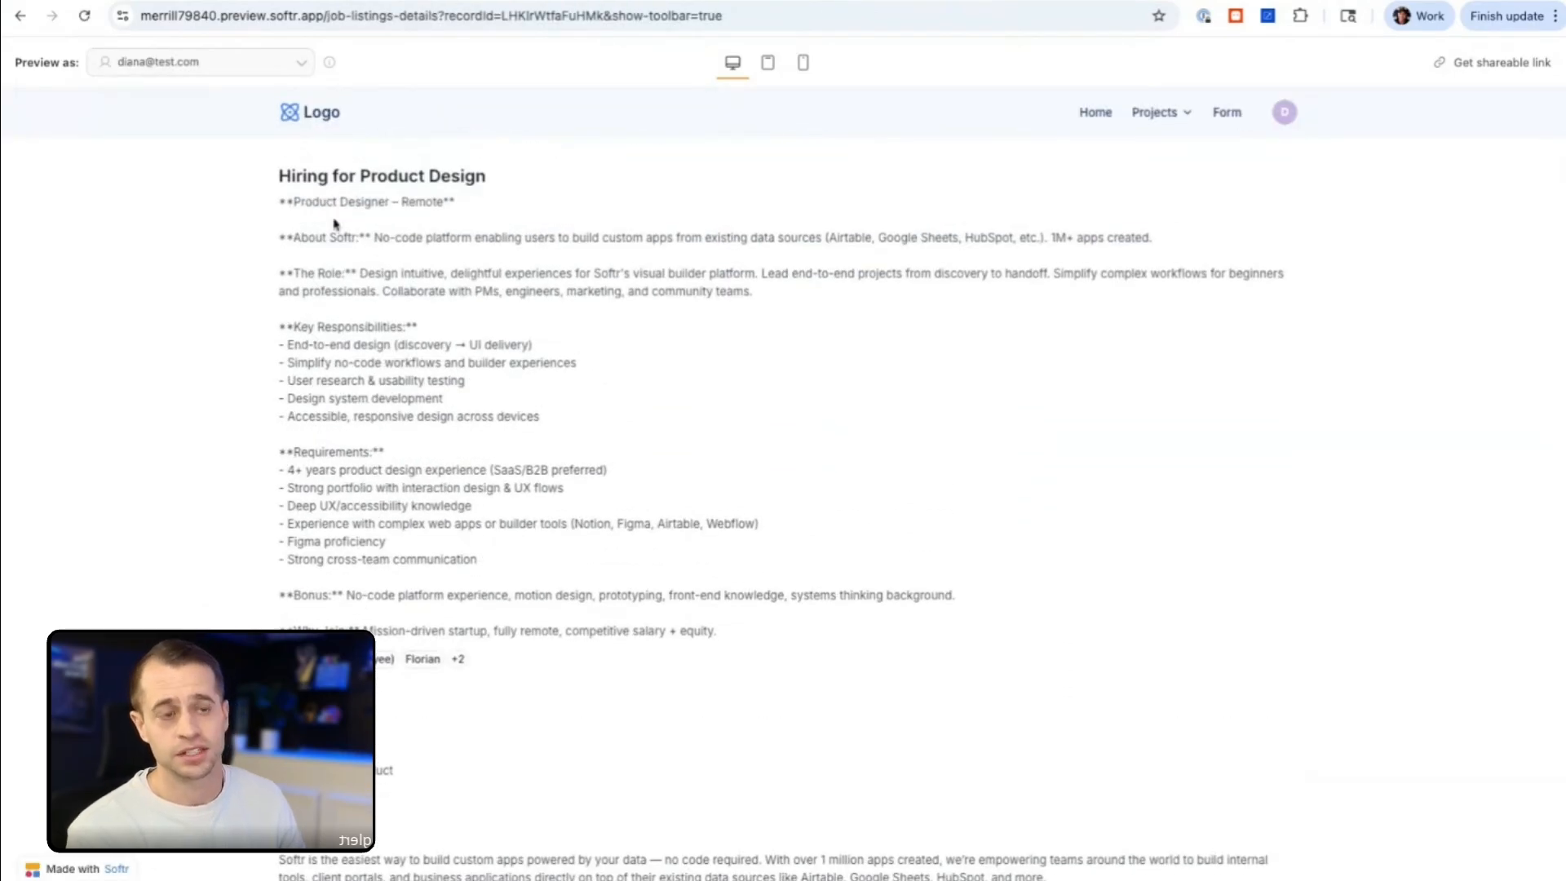
triple_click(281, 202)
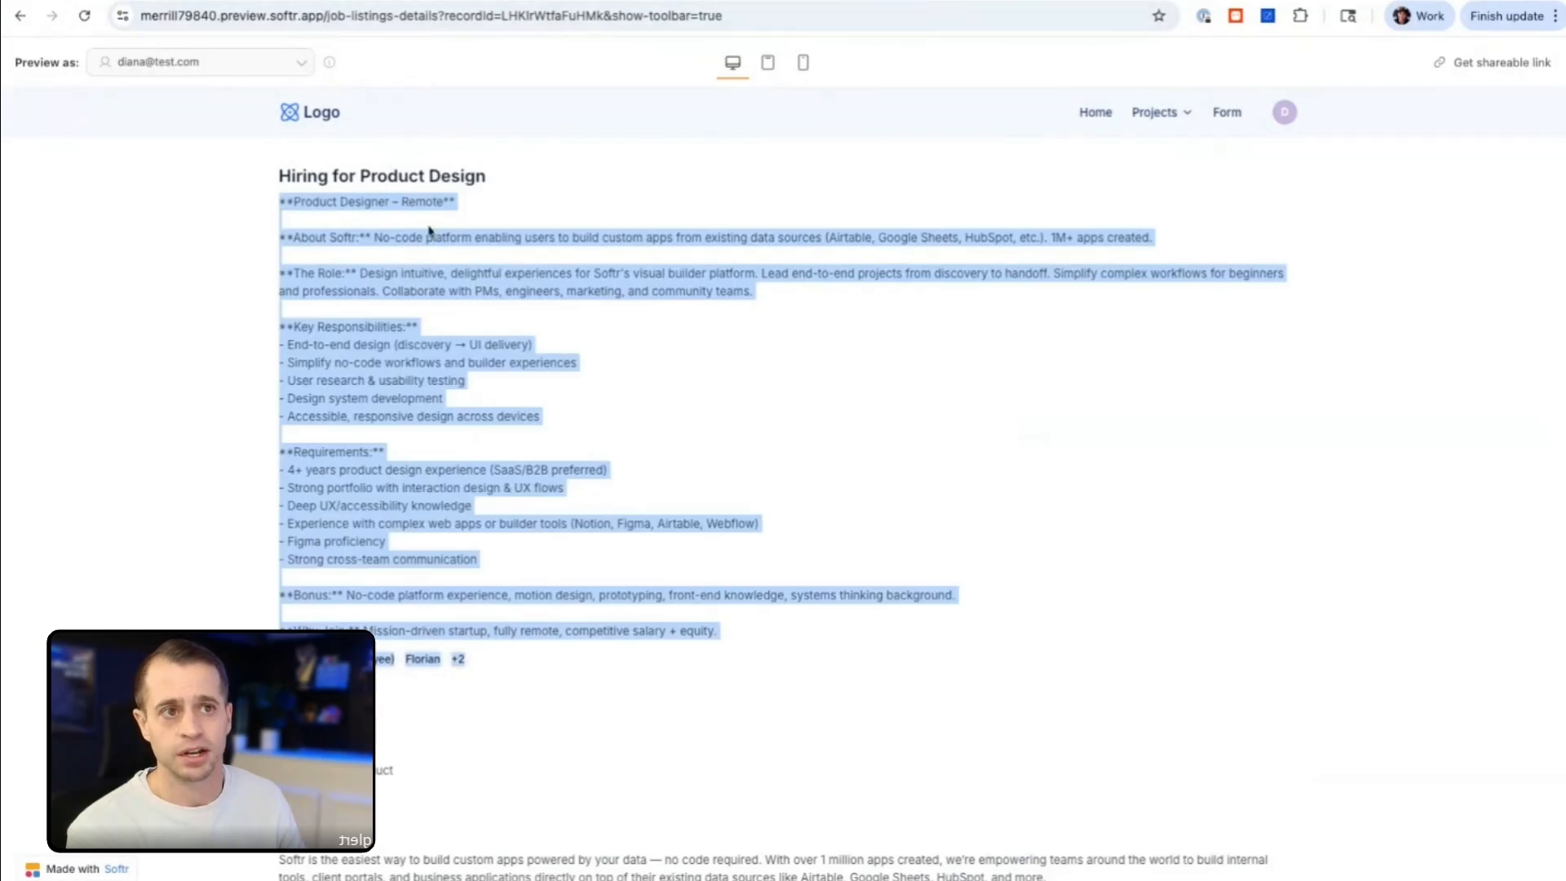
left_click(20, 17)
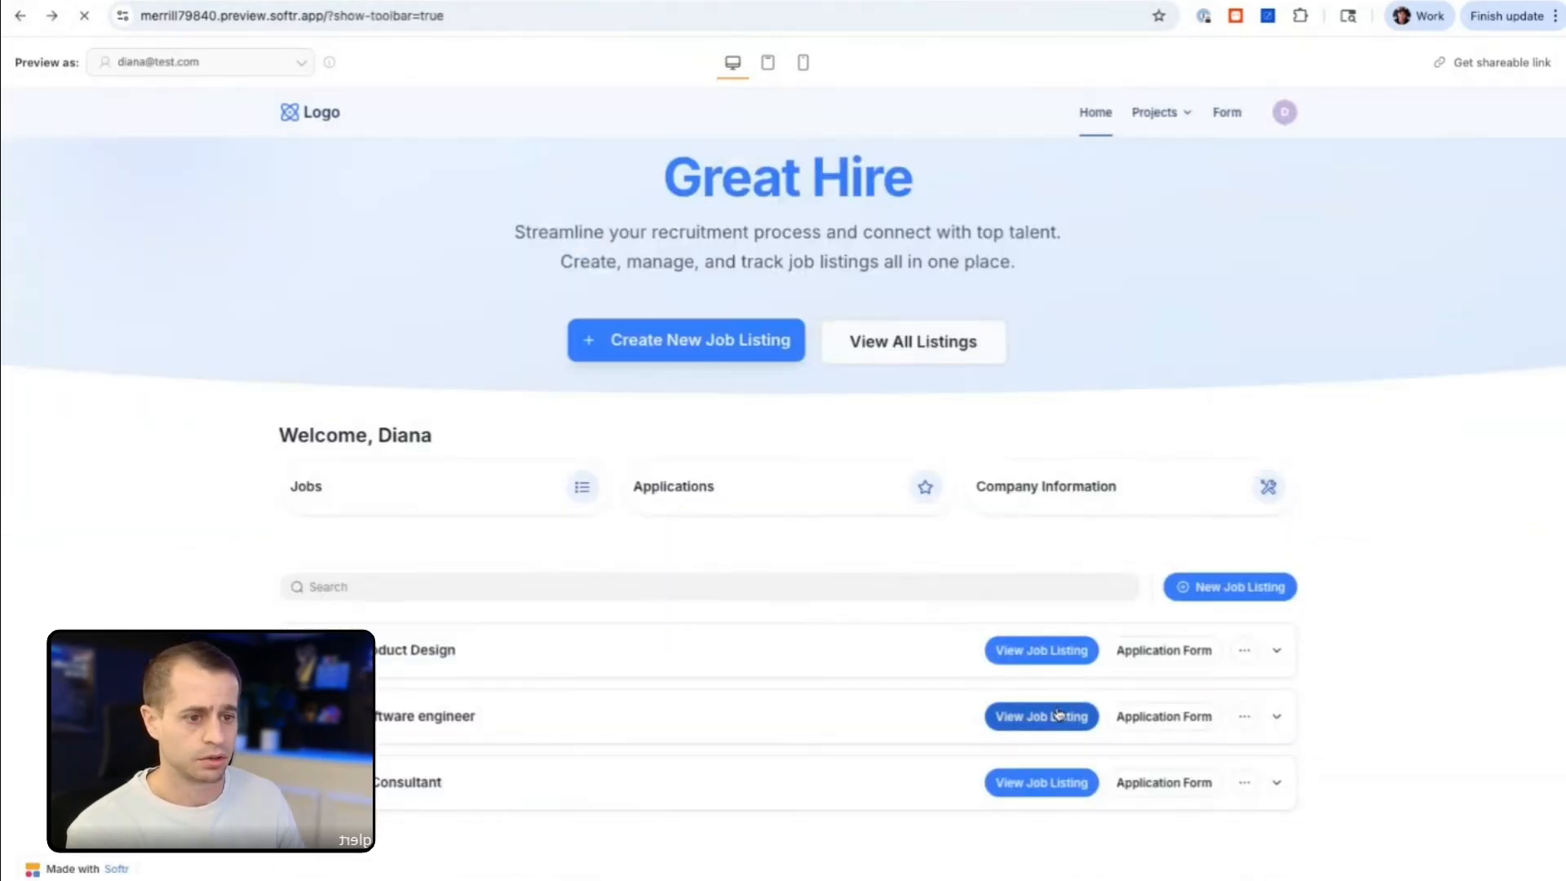
Step: Preview the Hiring for Software engineer listing's short description and inspect the Short Description field's display settings in the item details block
left_click(1060, 714)
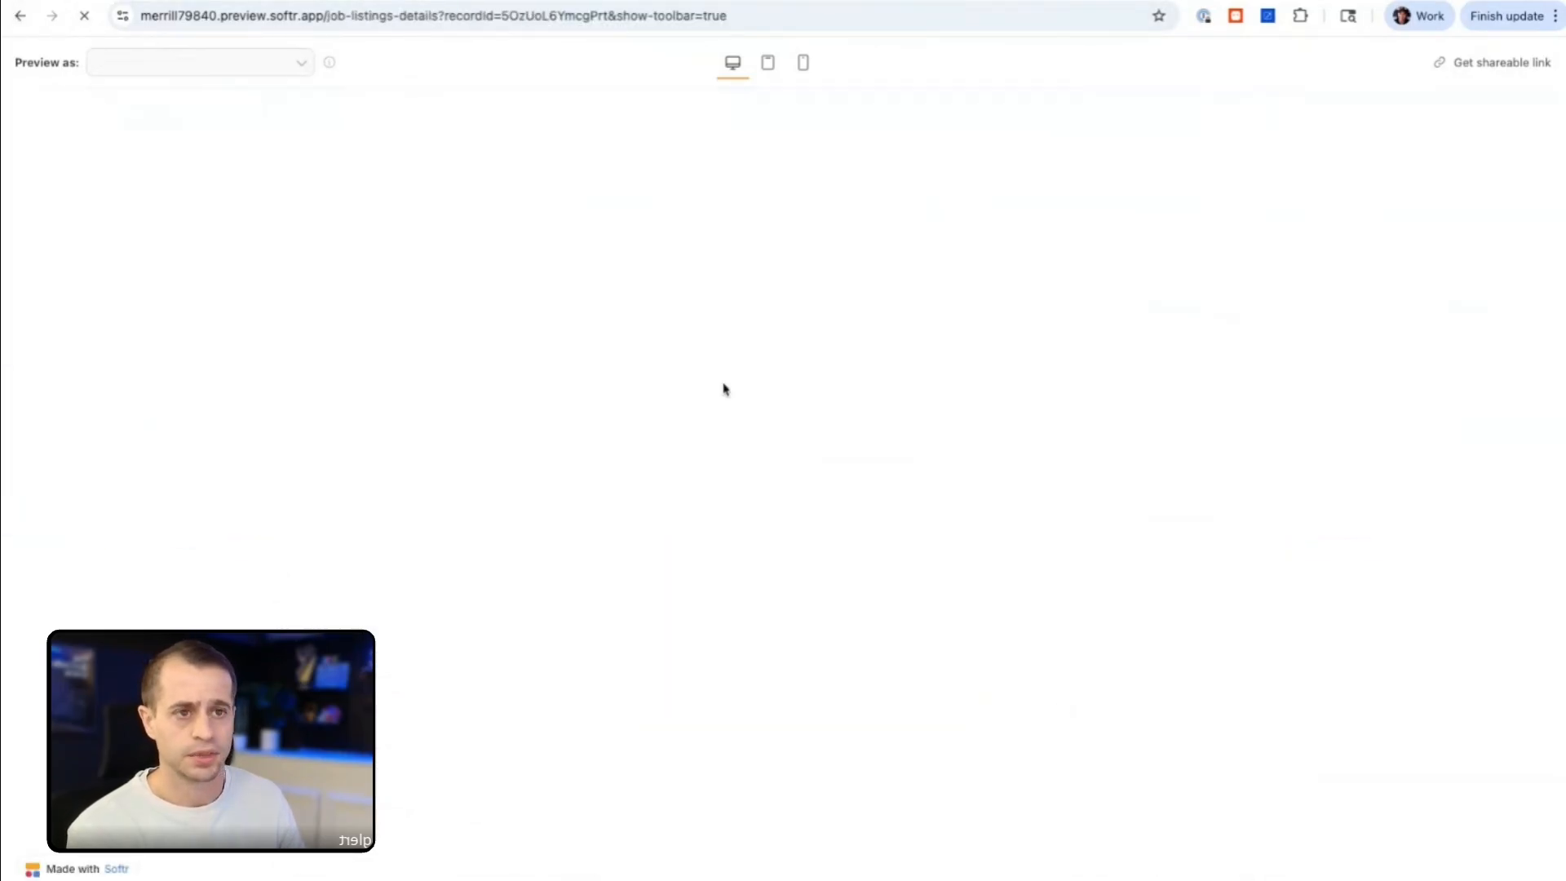
double_click(307, 203)
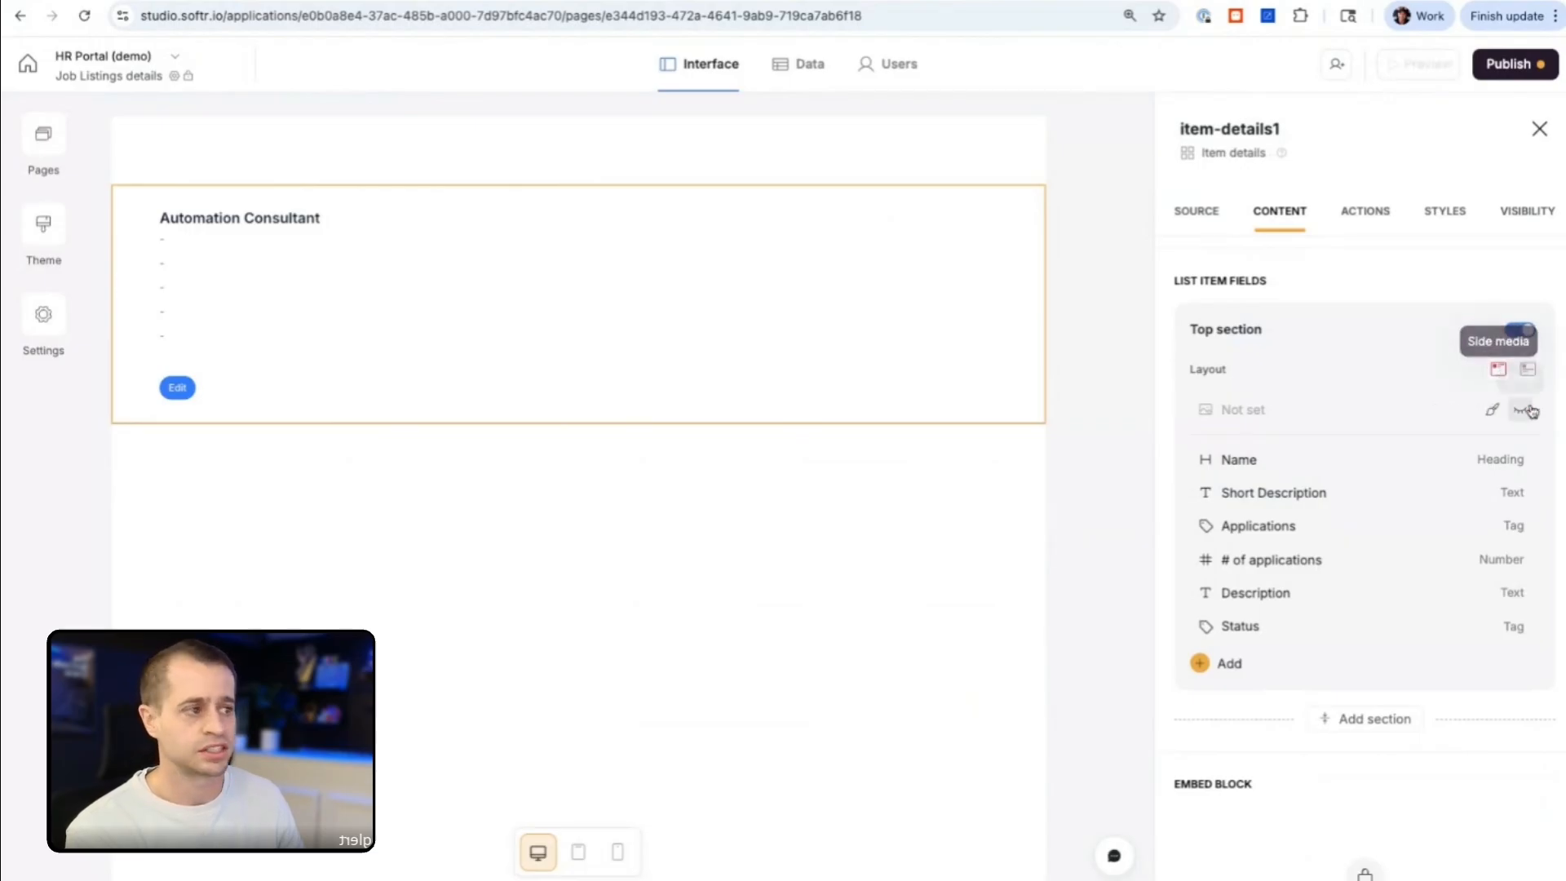
left_click(1292, 495)
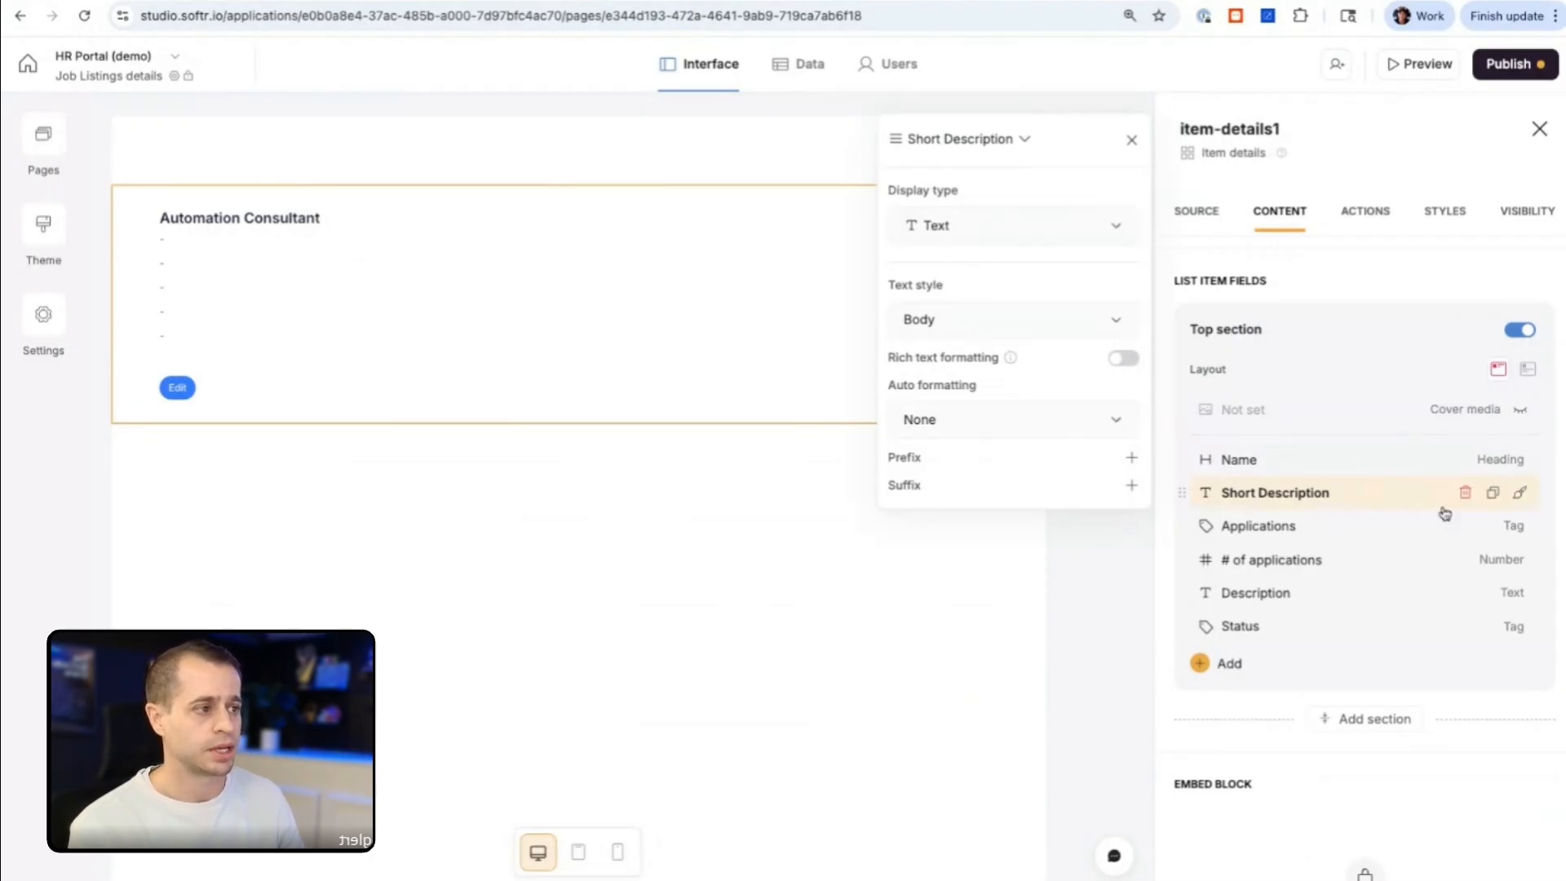
scroll(1373, 639, "down", 1)
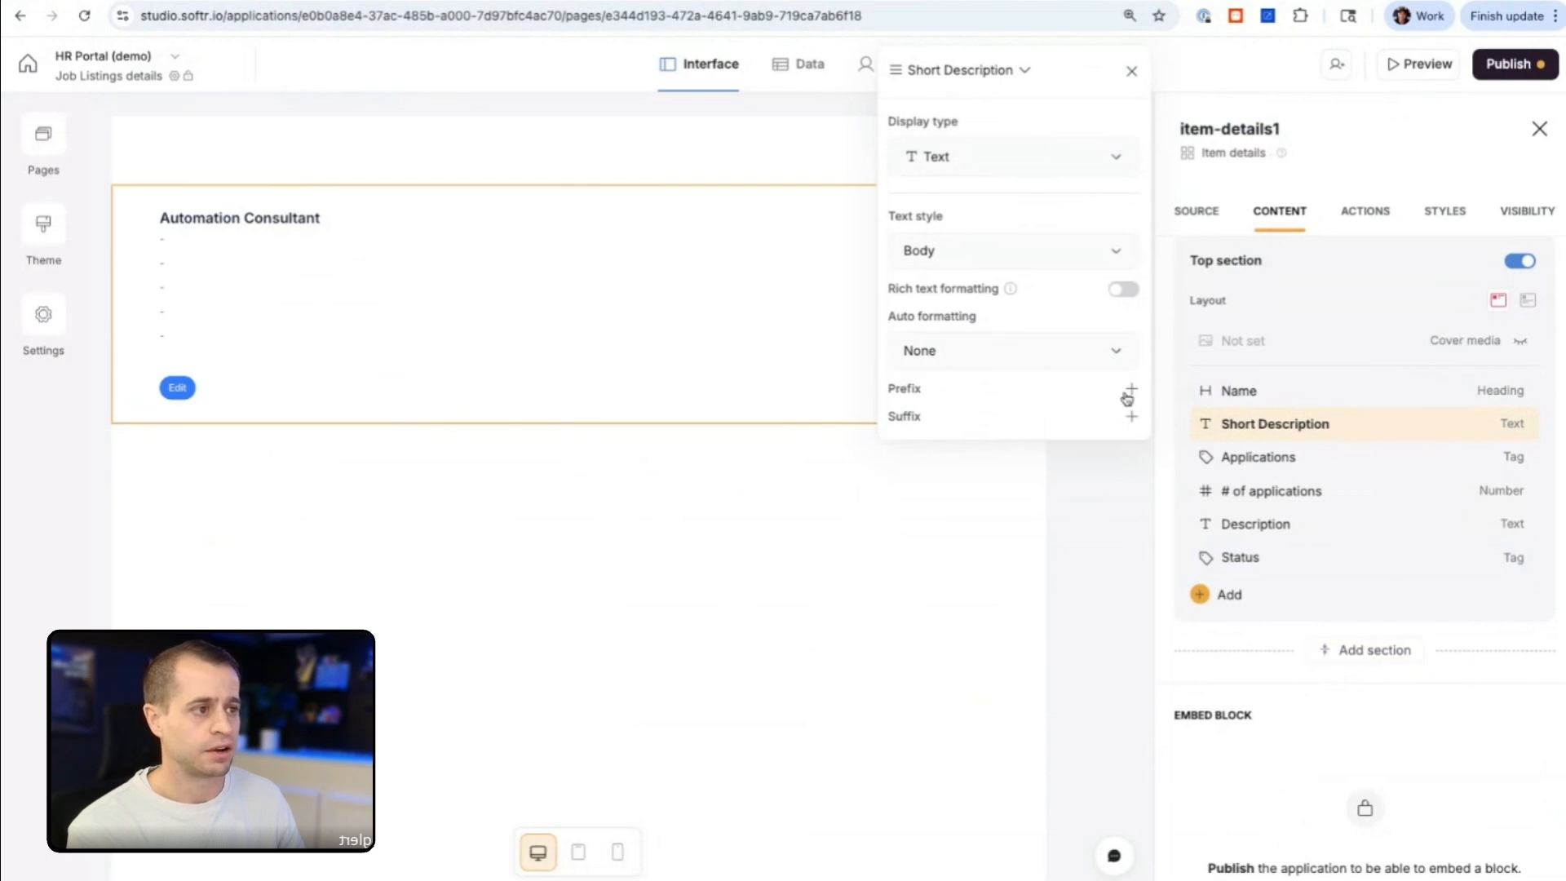
scroll(1297, 645, "up", 2)
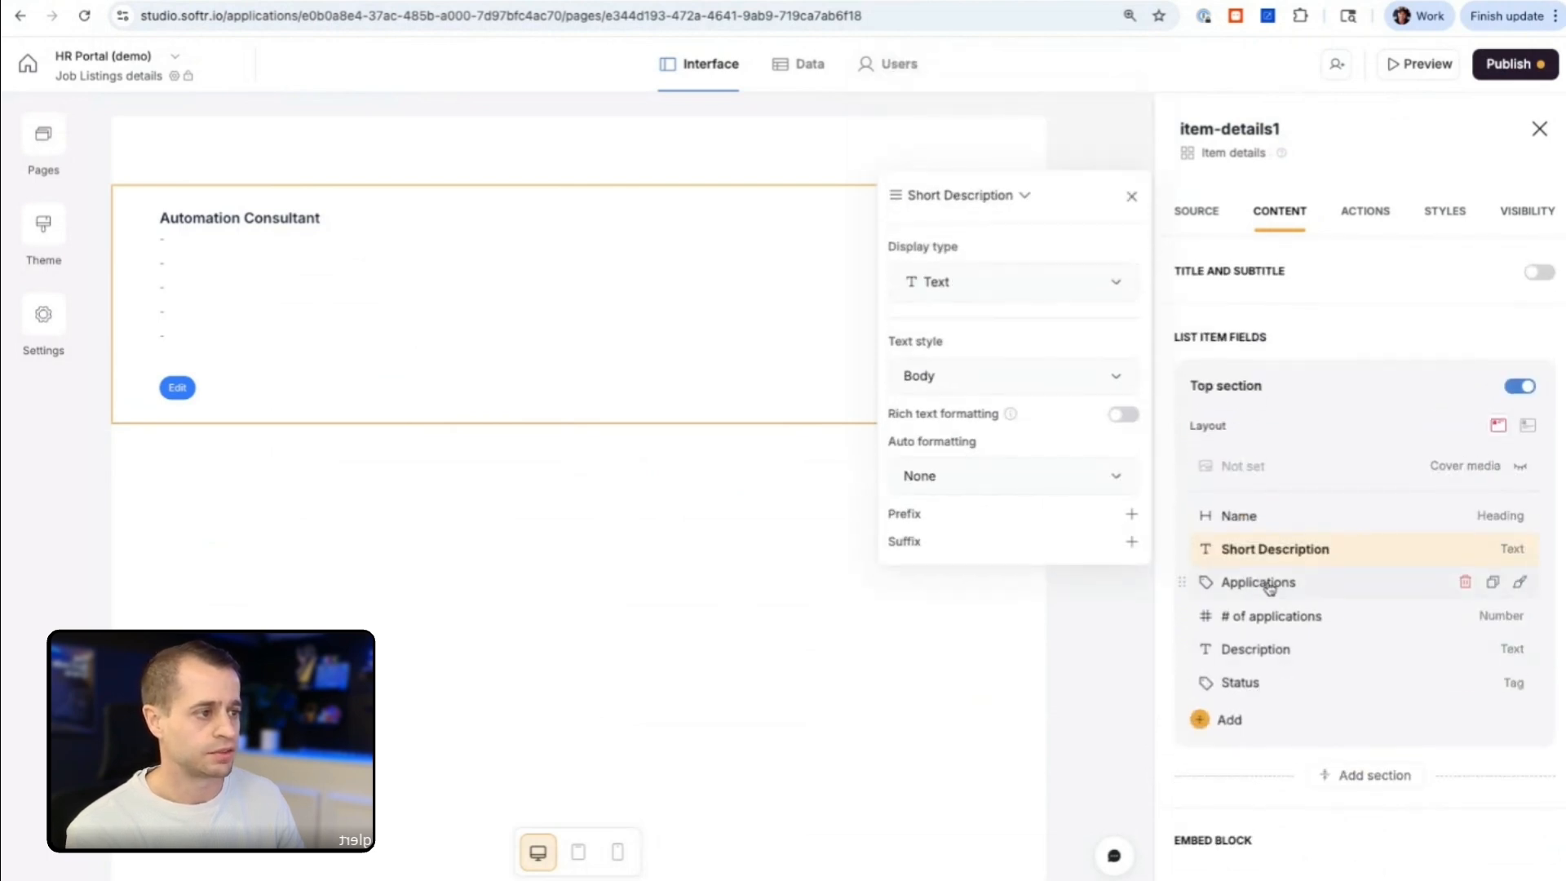
left_click(838, 642)
left_click(766, 0)
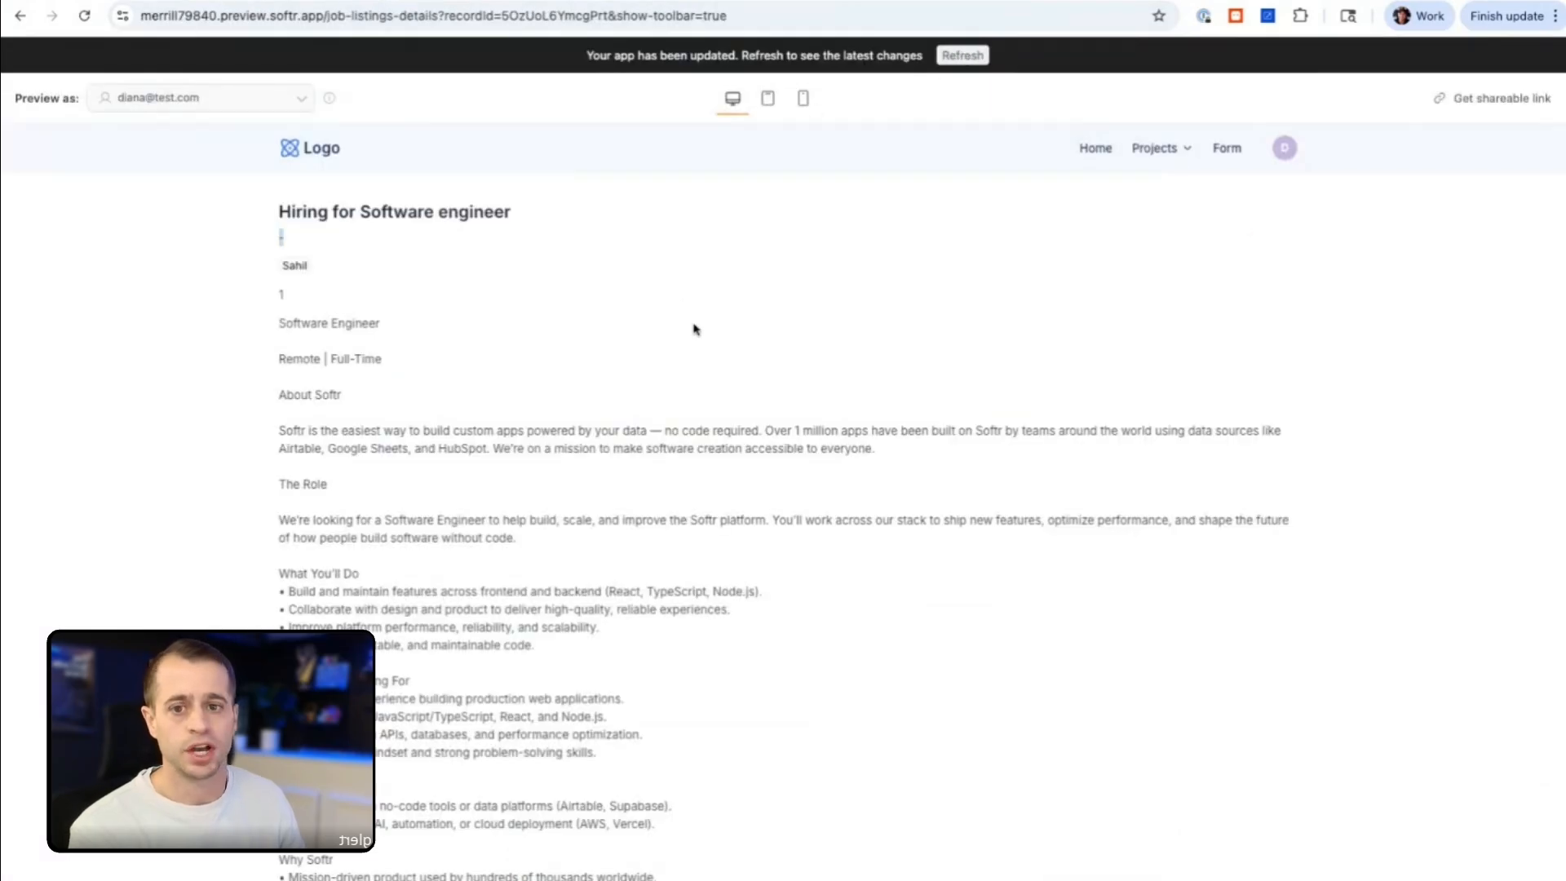
key("super+r")
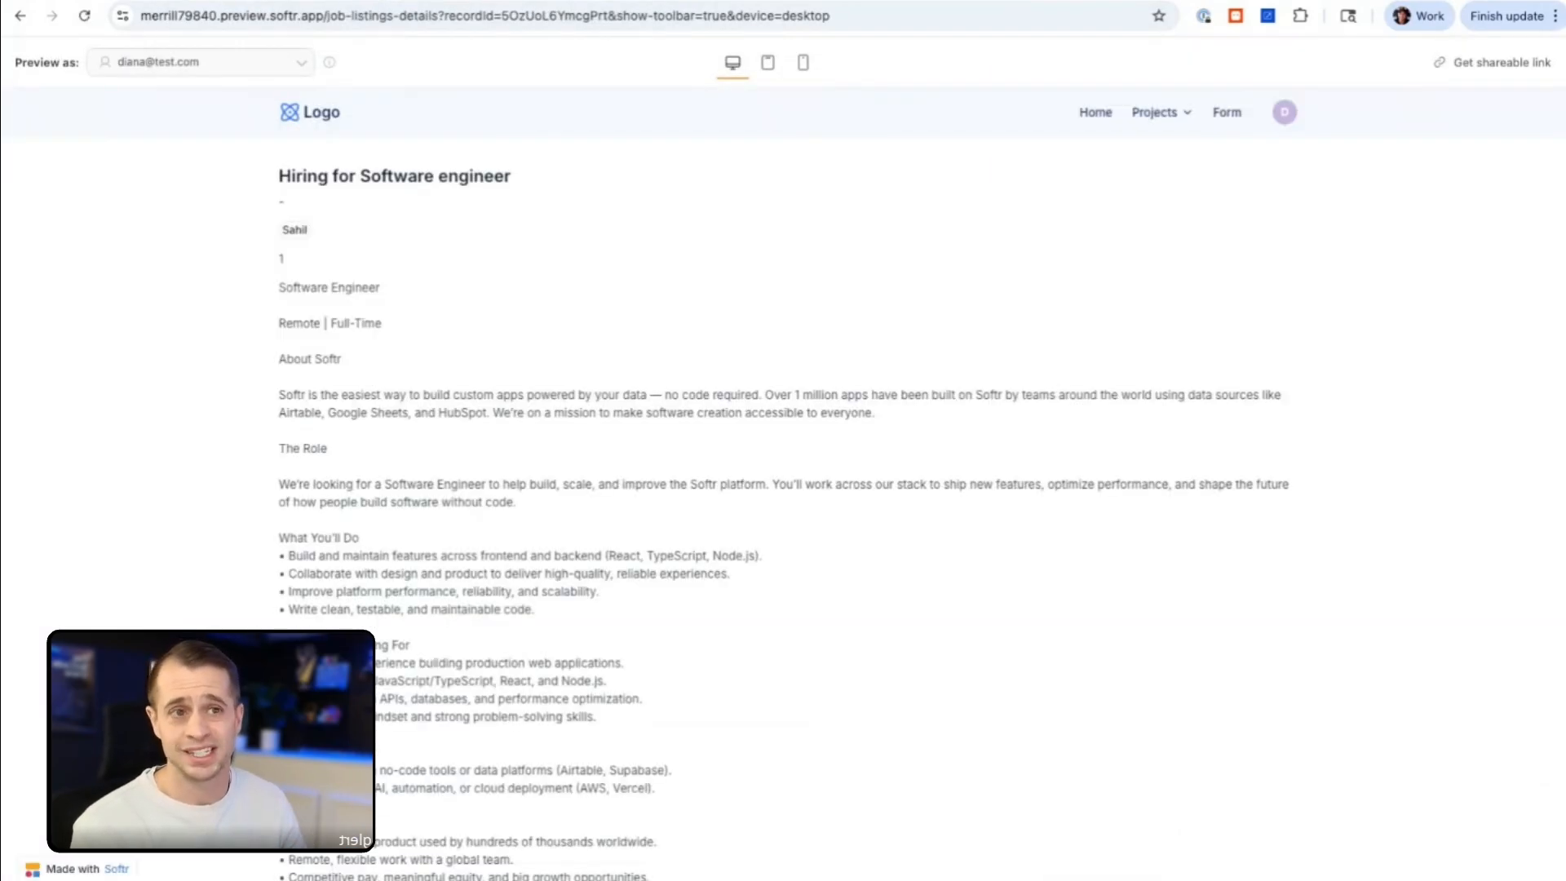
Step: Return to the portal's Home page and run Enrich Job Description on the Hiring for Software engineer listing
left_click(1105, 117)
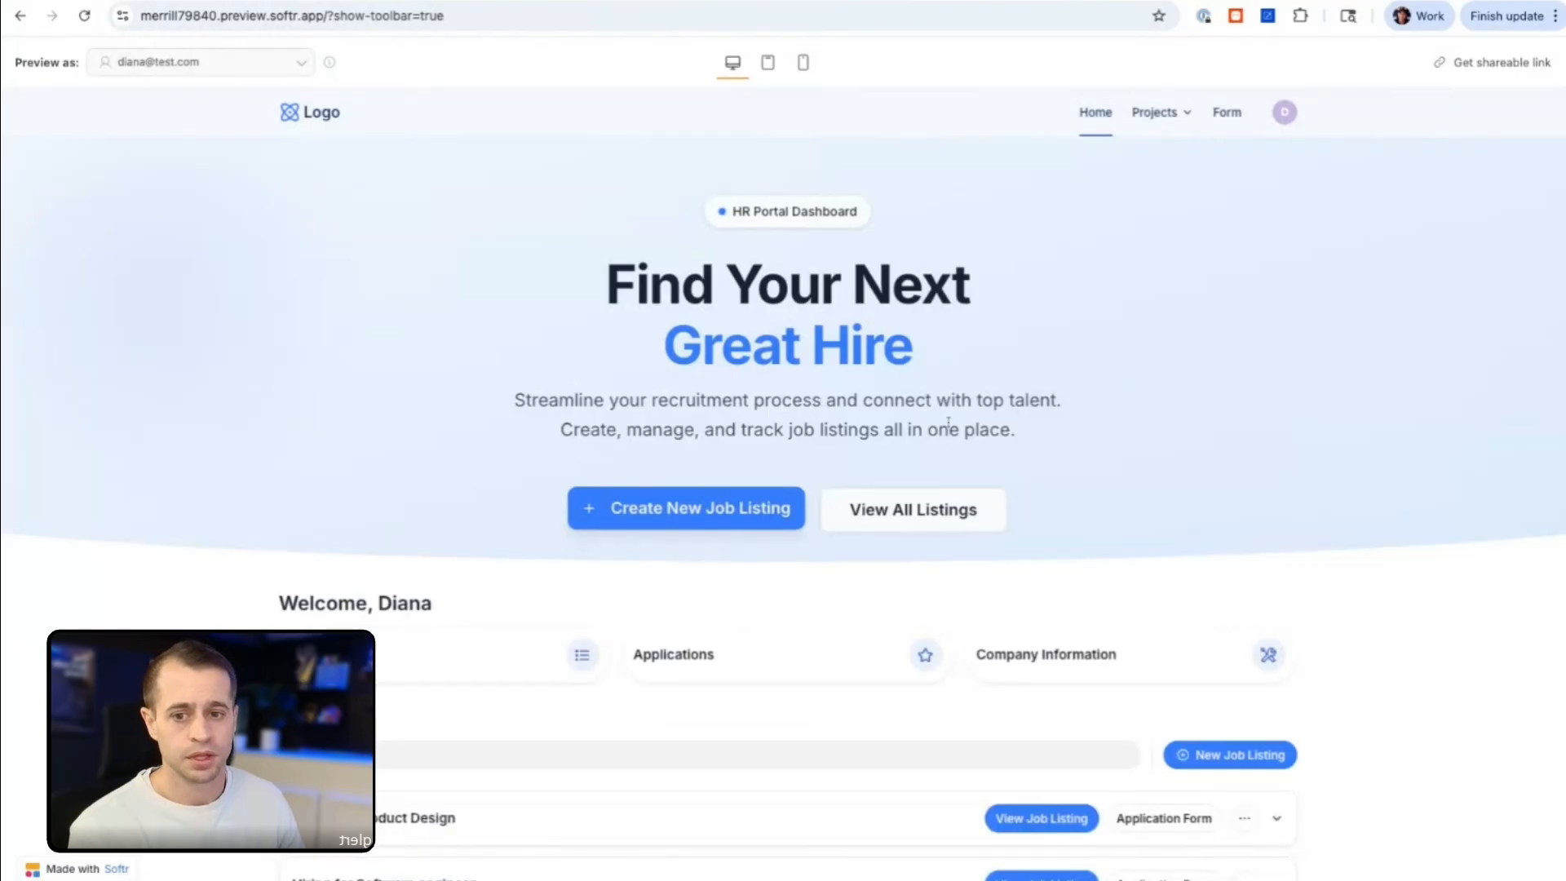
scroll(948, 421, "down", 2)
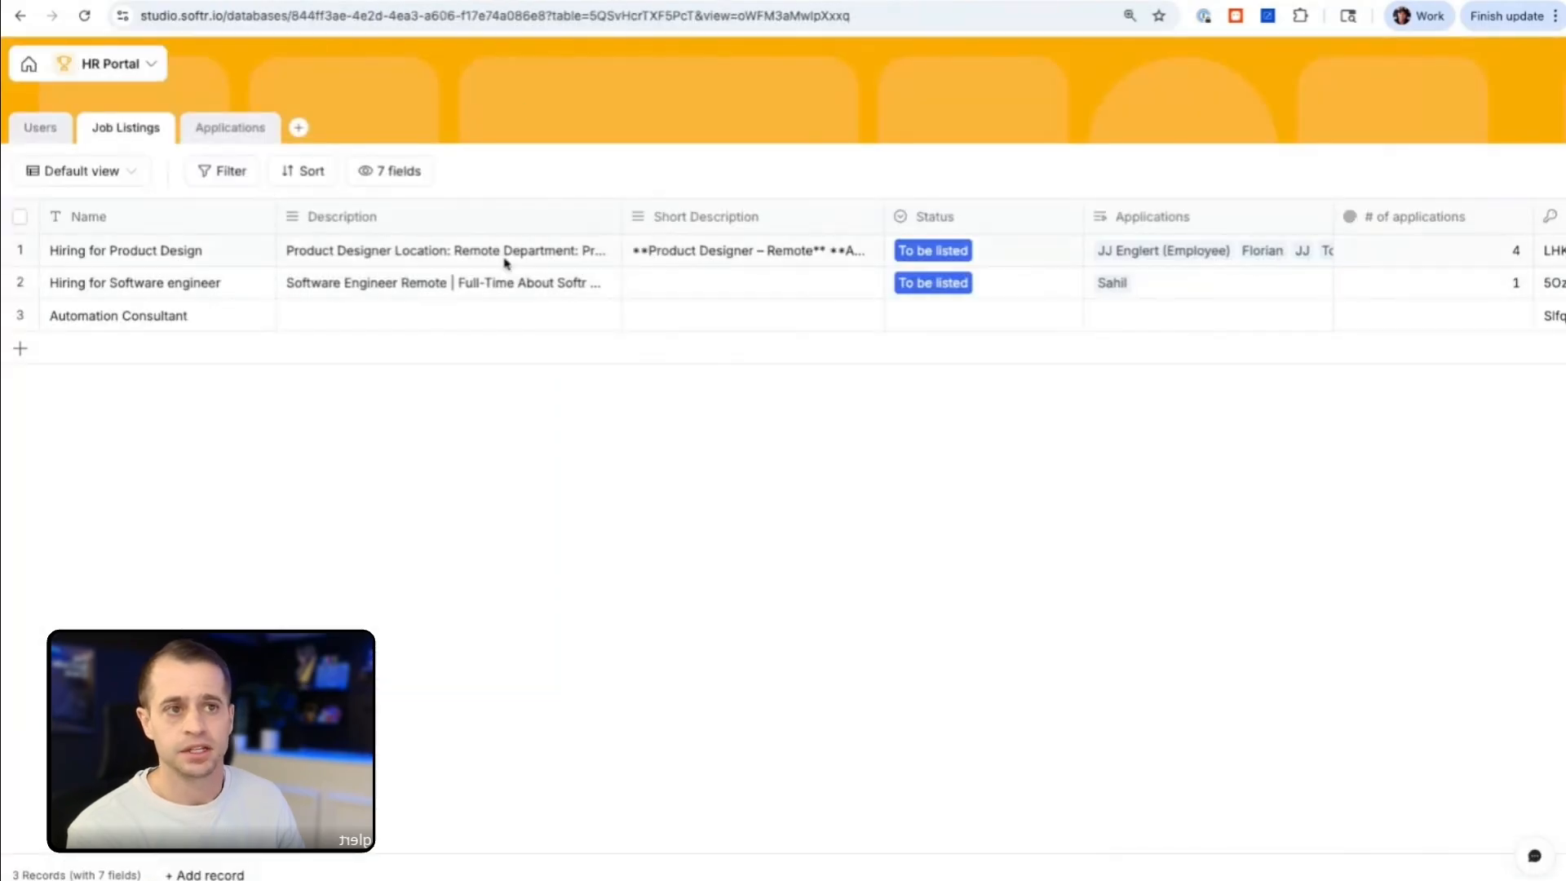
left_click(657, 292)
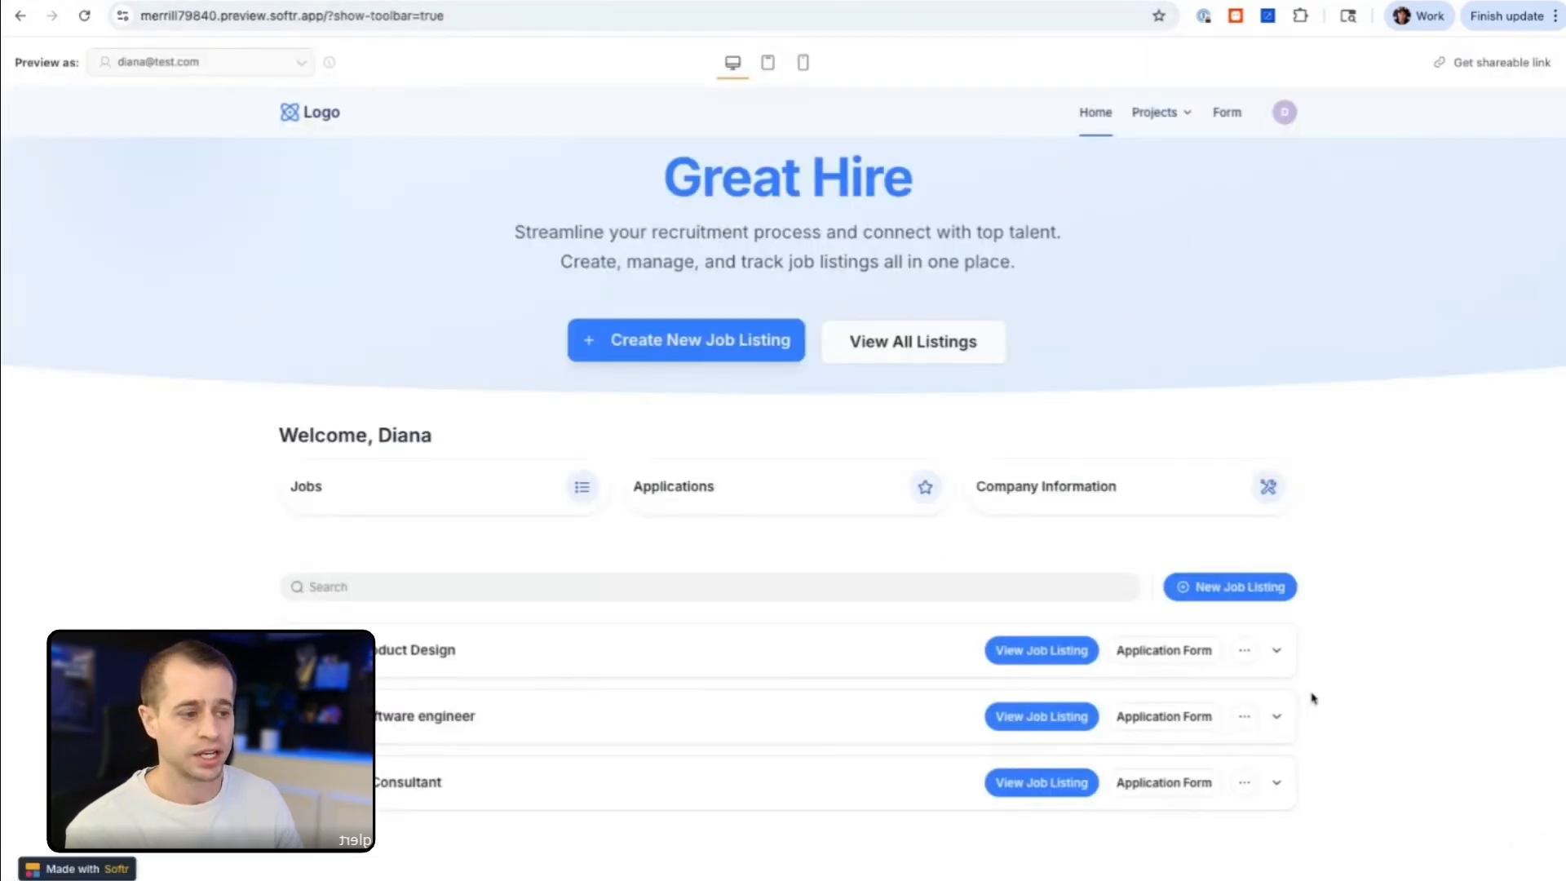
left_click(1244, 716)
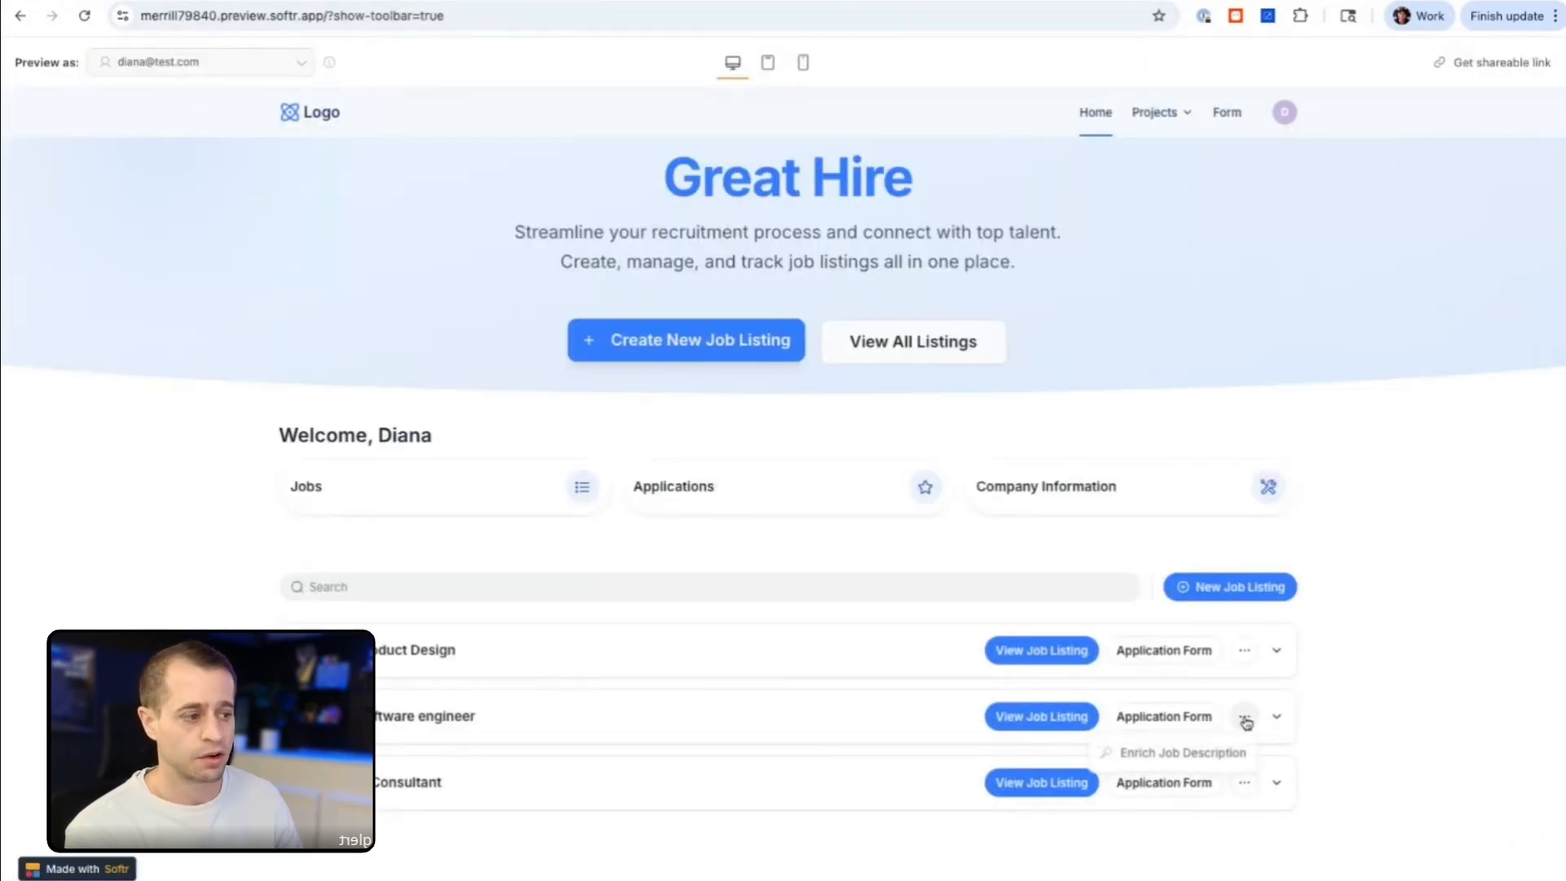
left_click(1189, 754)
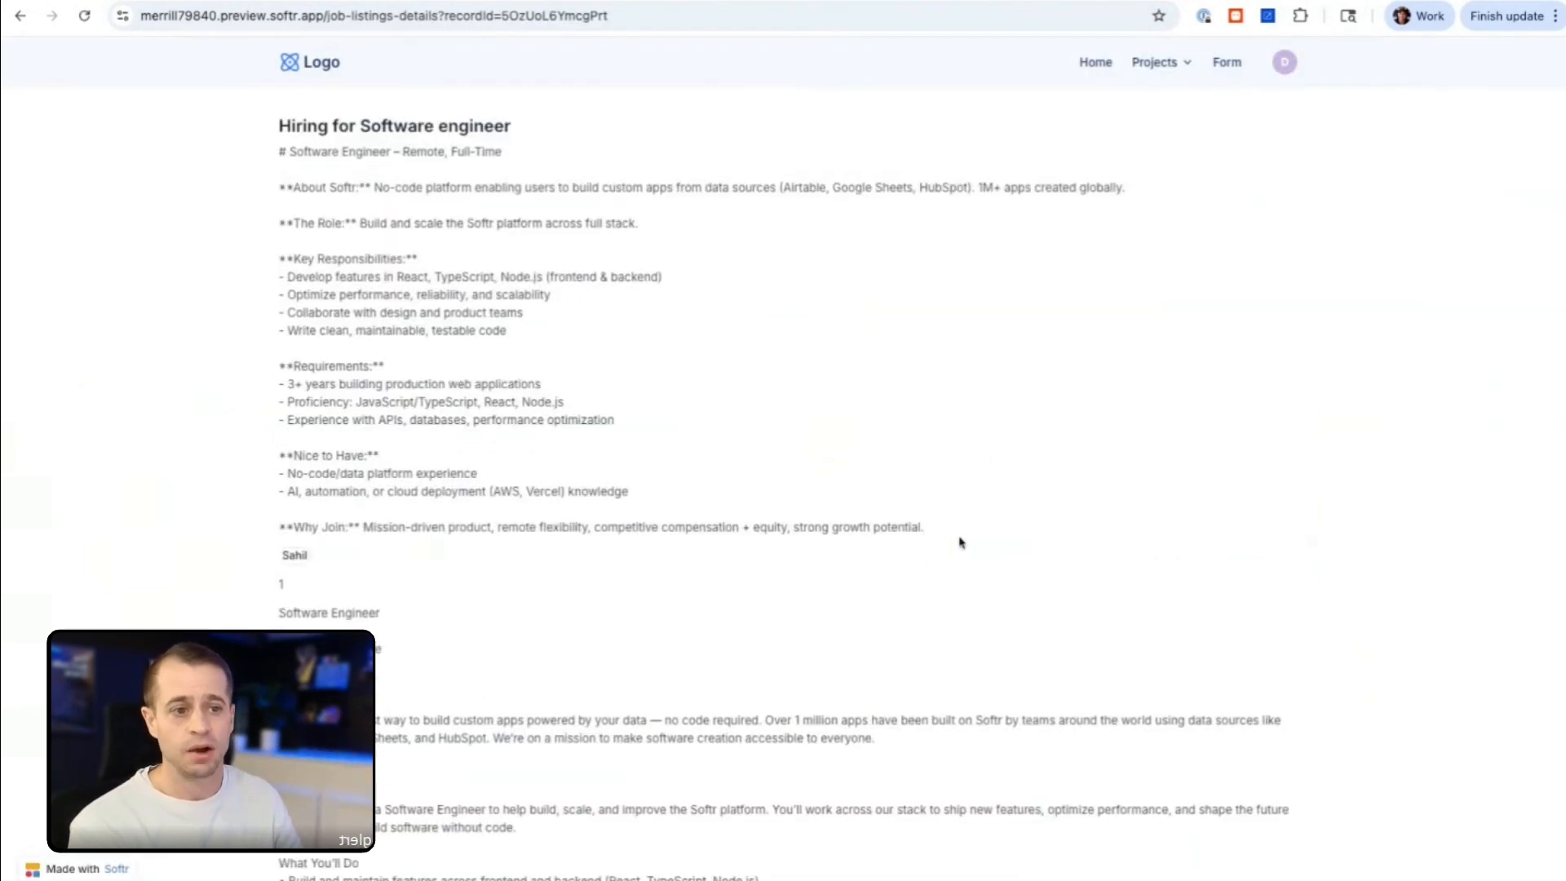
Step: Review the generated short description on the Software engineer details page and in the Job Listings table
triple_click(967, 530)
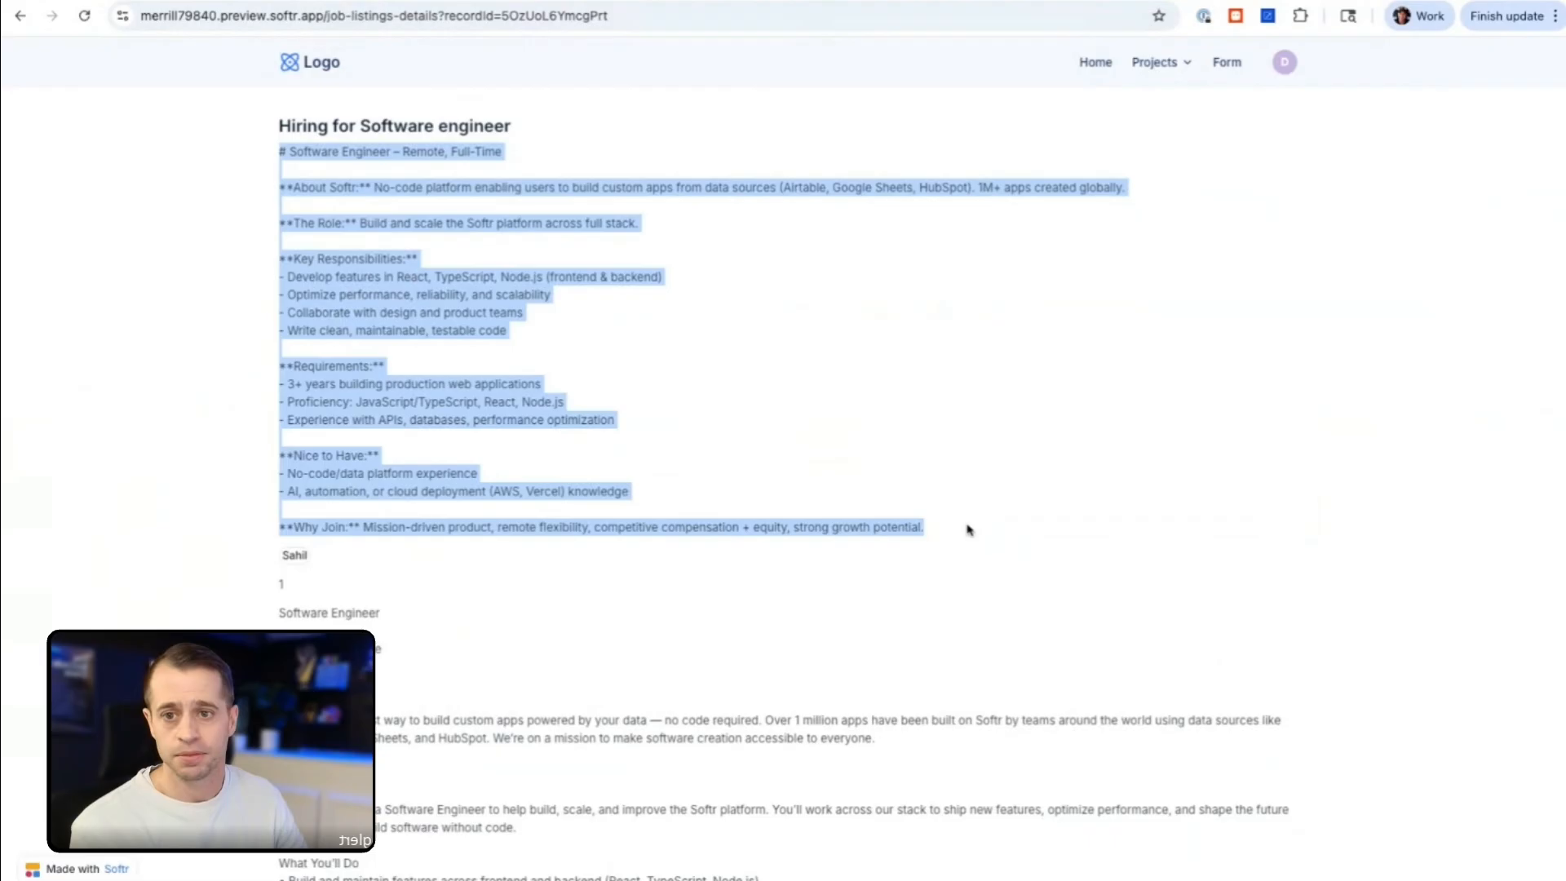
key("ctrl+Tab")
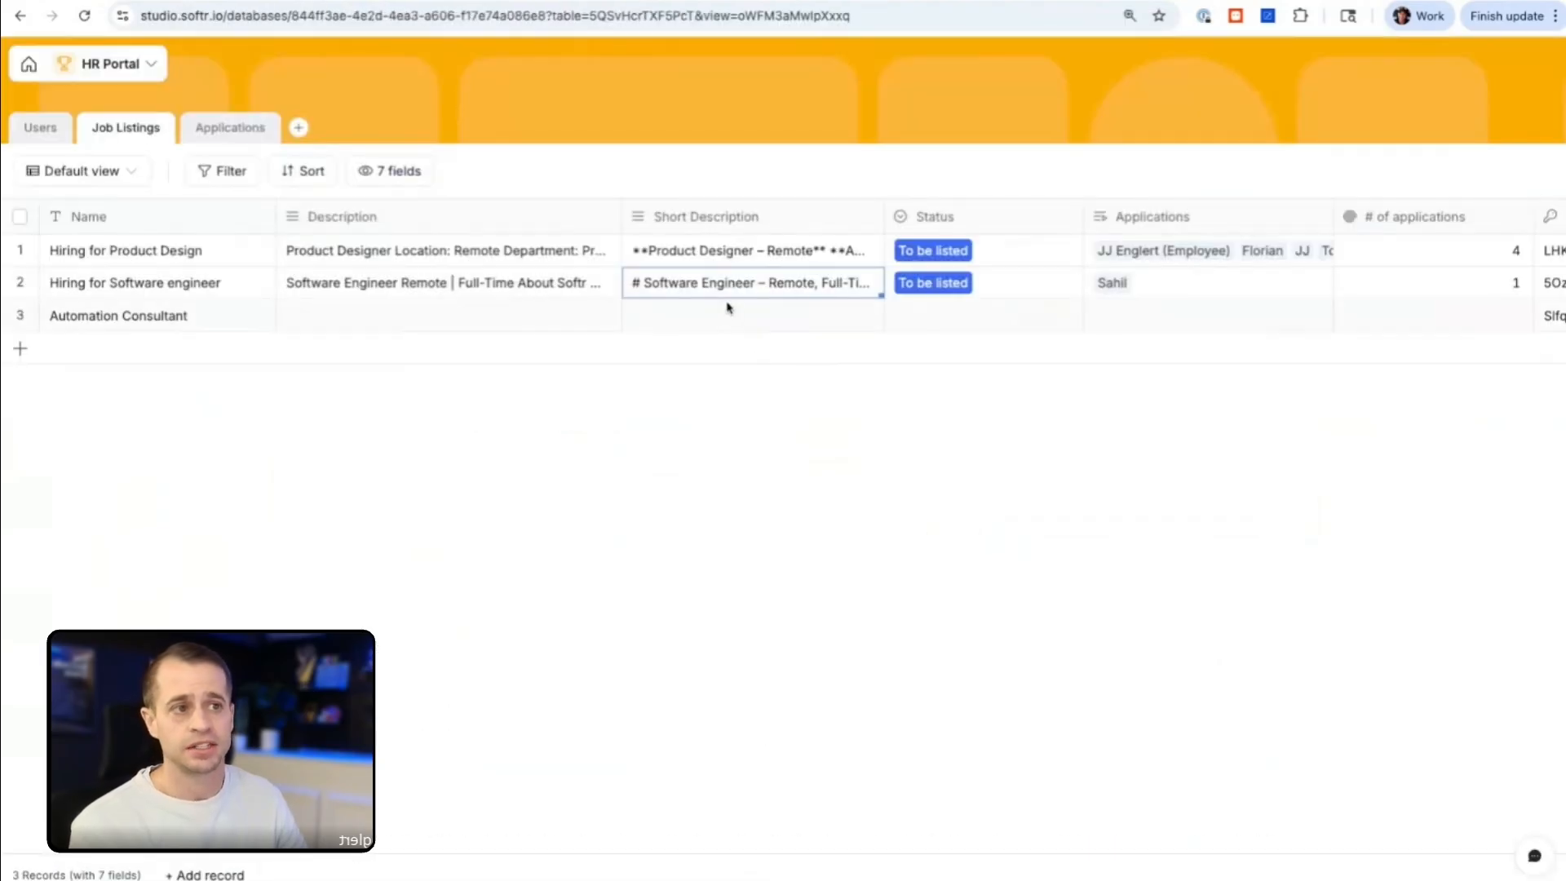
key("ctrl+Tab")
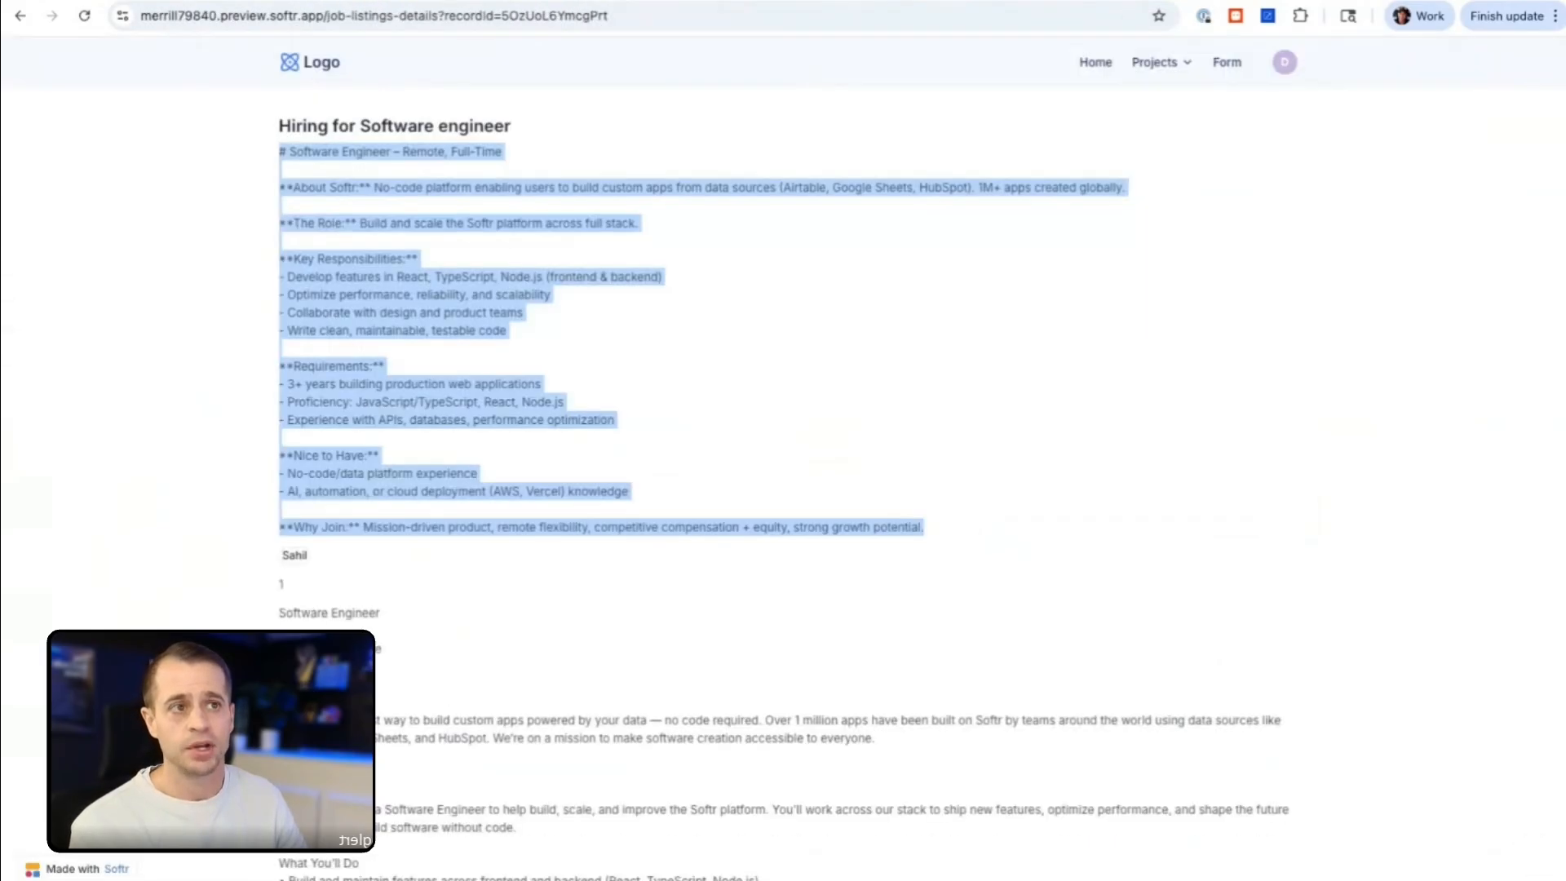
key("ctrl+Tab")
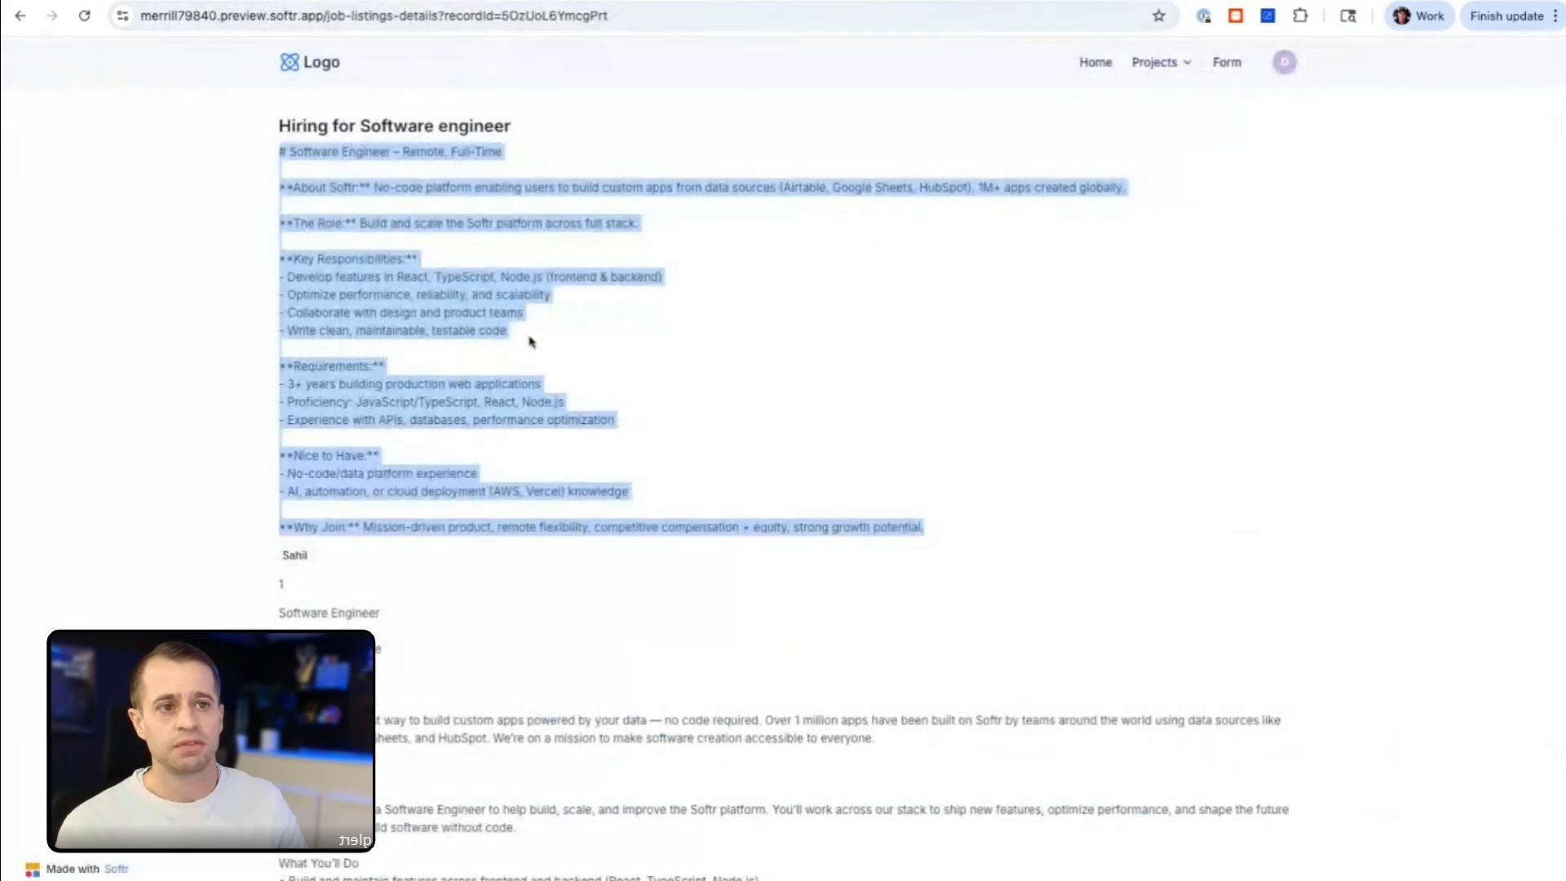
left_click(296, 149)
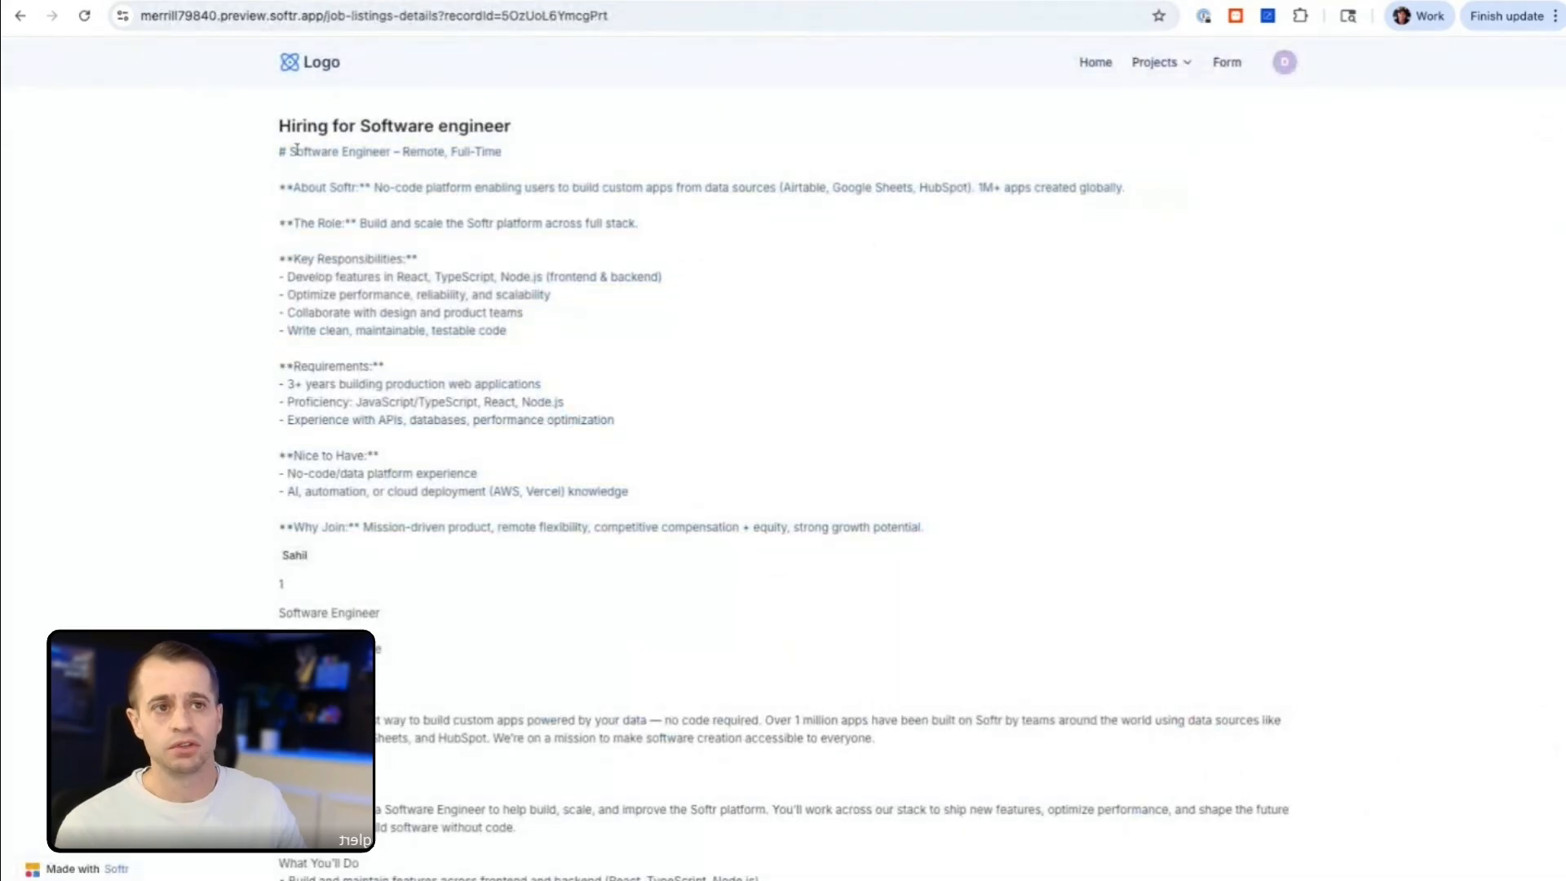
mouse_move(278, 156)
left_mouse_down()
mouse_move(424, 313)
mouse_move(454, 527)
left_mouse_up()
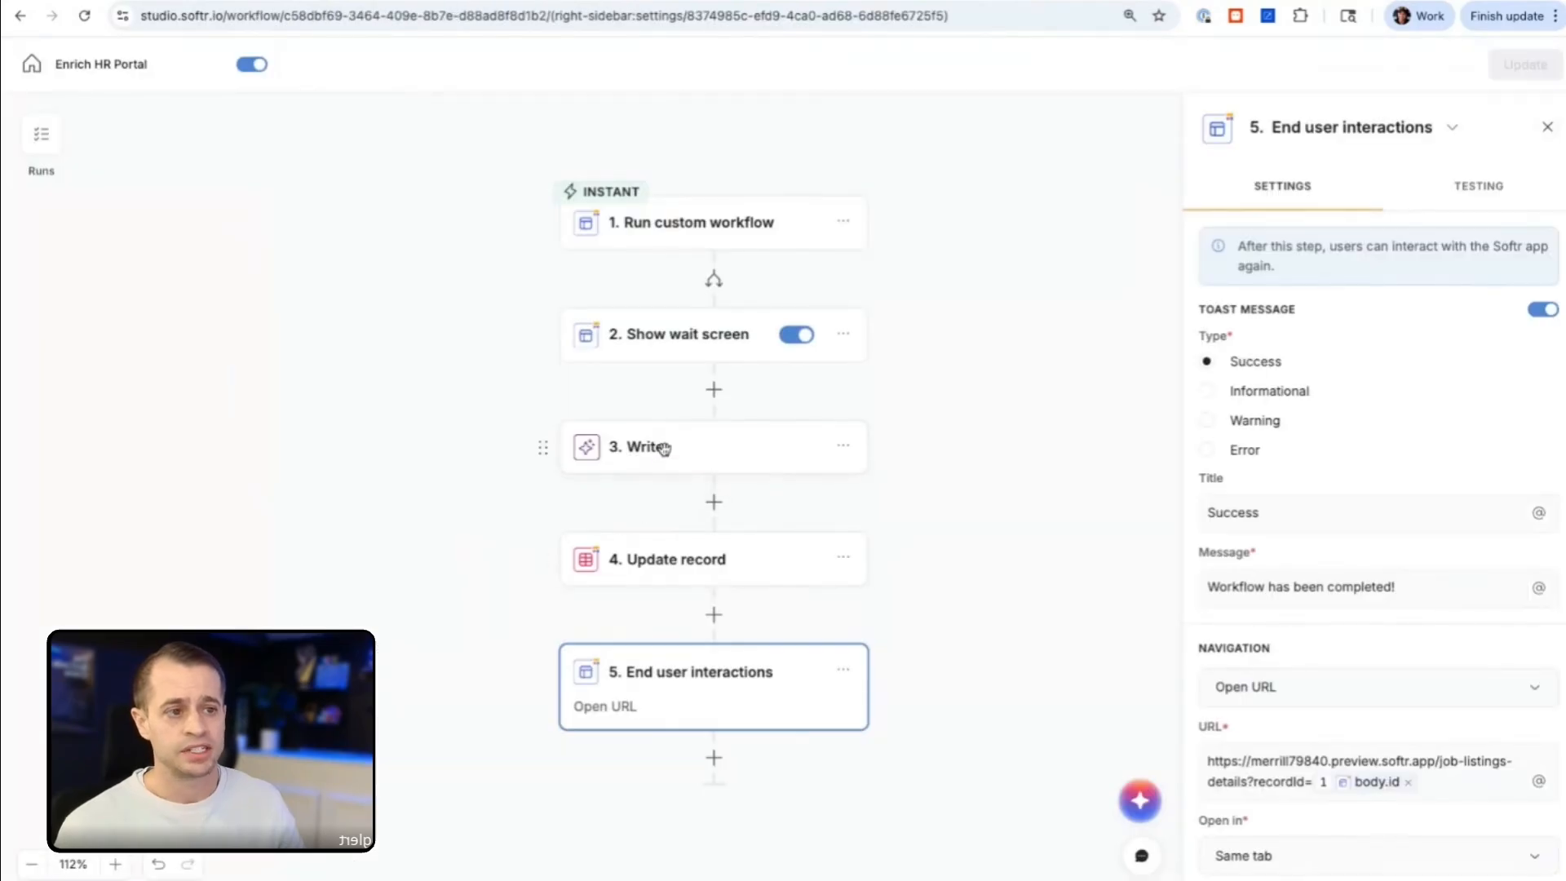
Step: Insert a Branches action between the Show wait screen and Write steps of the Enrich HR Portal workflow
left_click(657, 448)
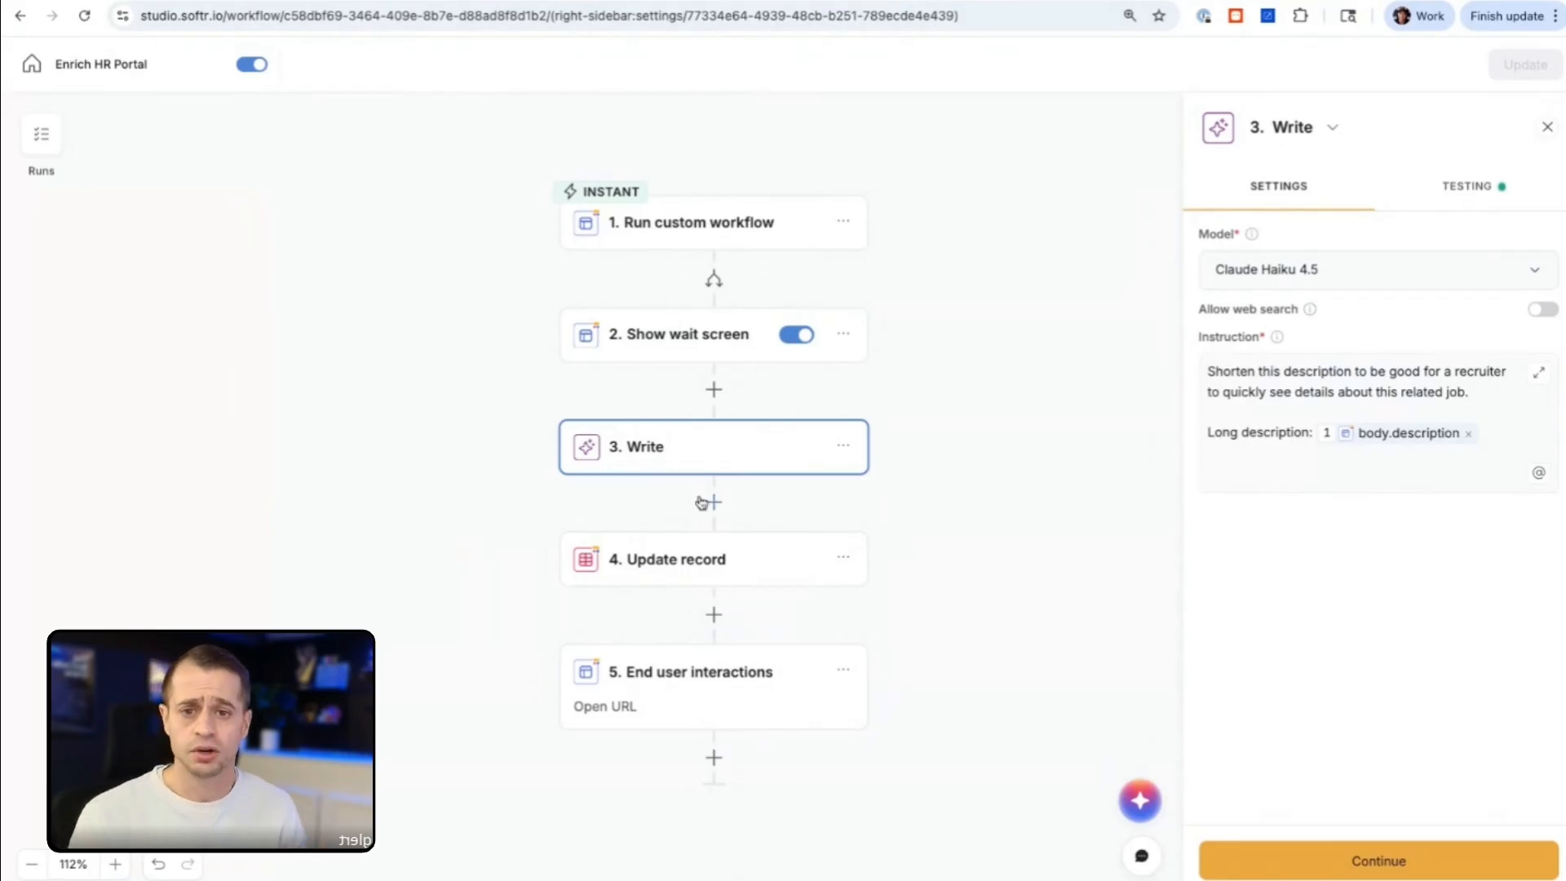
left_click(715, 396)
left_click(856, 453)
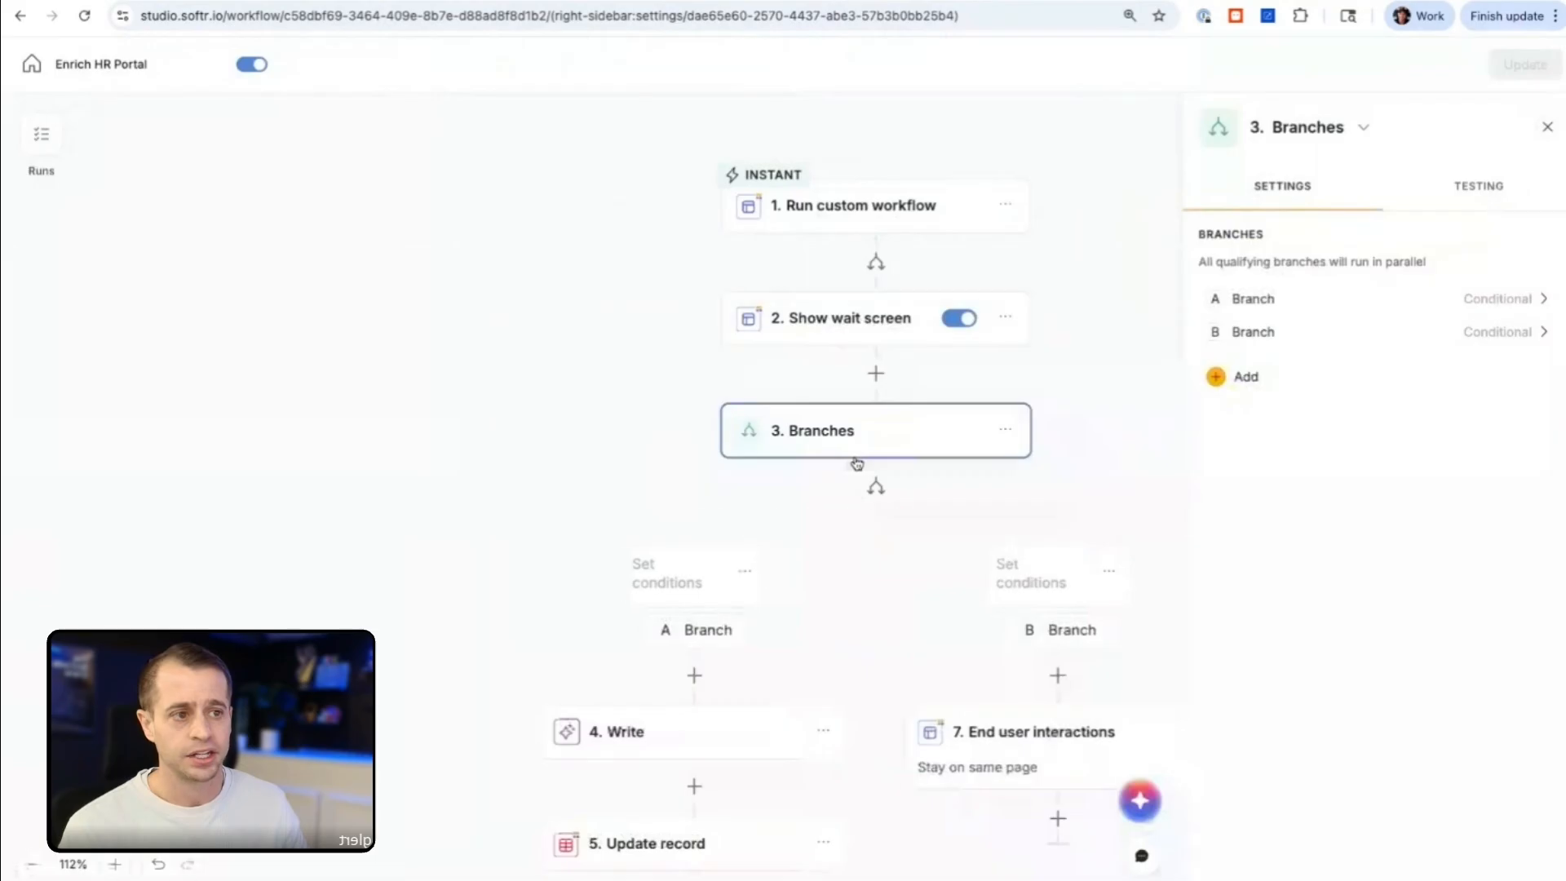
Step: Add a blank condition to Branch A and look through the Run custom workflow fields available for it
scroll(856, 464, "down", 5)
left_click(532, 371)
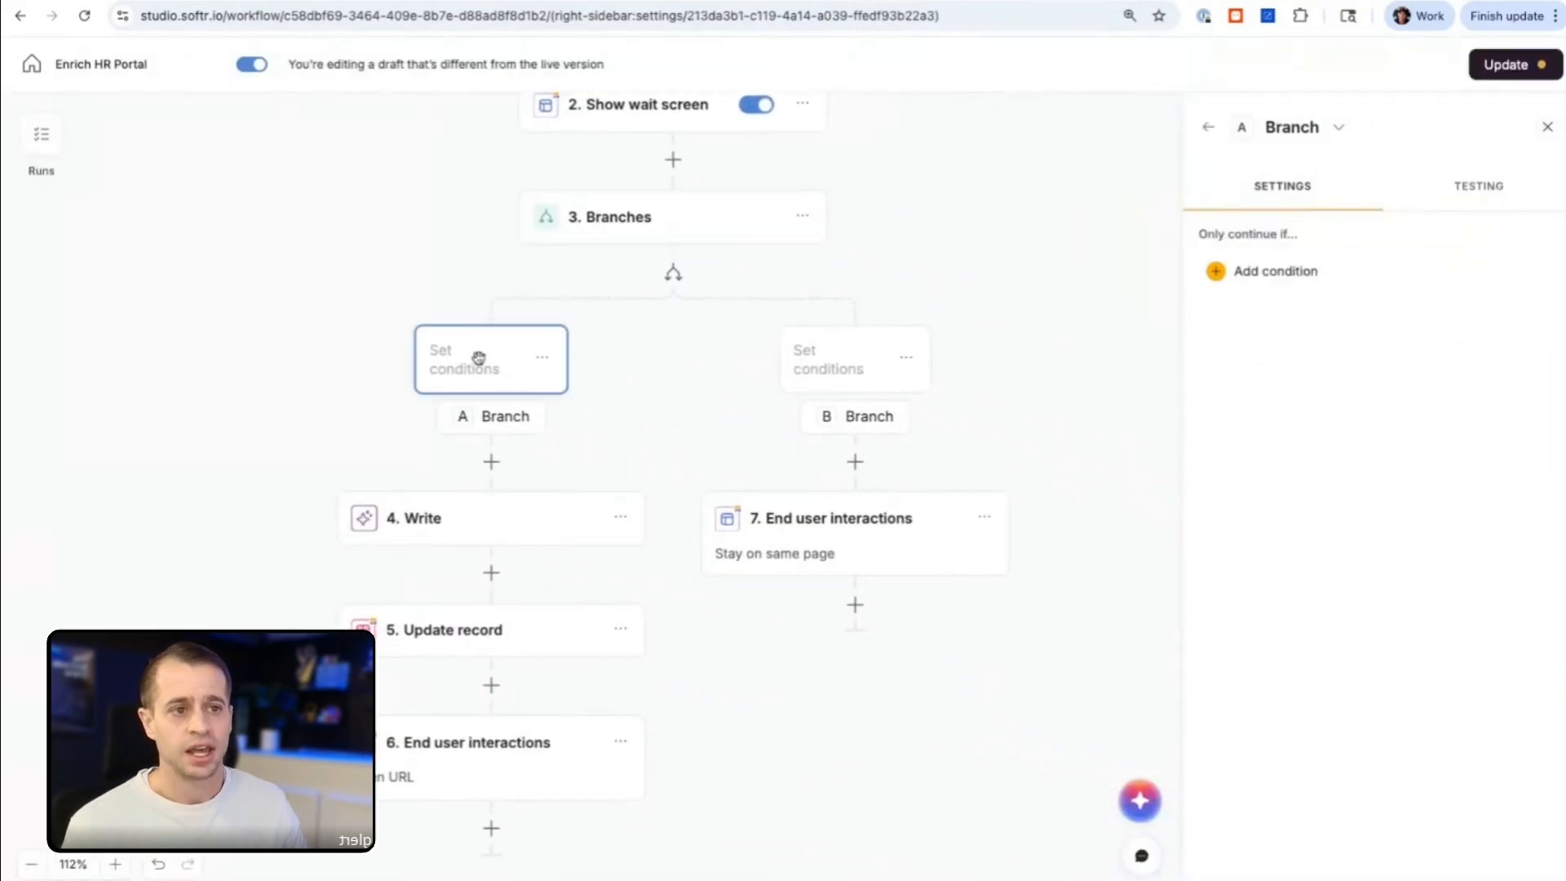
left_click(1240, 271)
left_click(1059, 399)
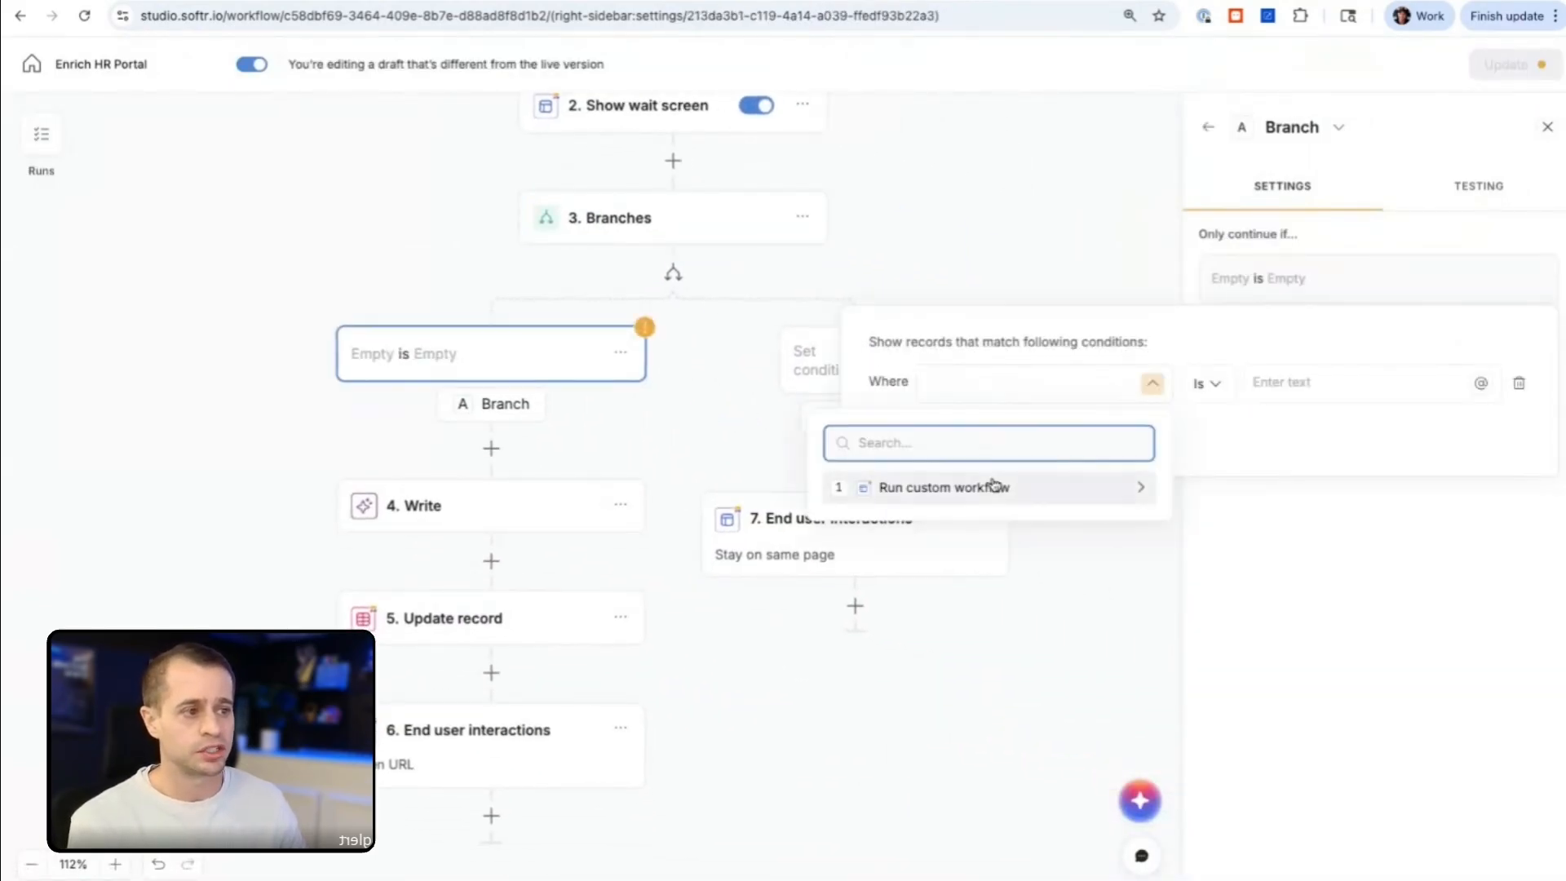
left_click(993, 487)
left_click(981, 430)
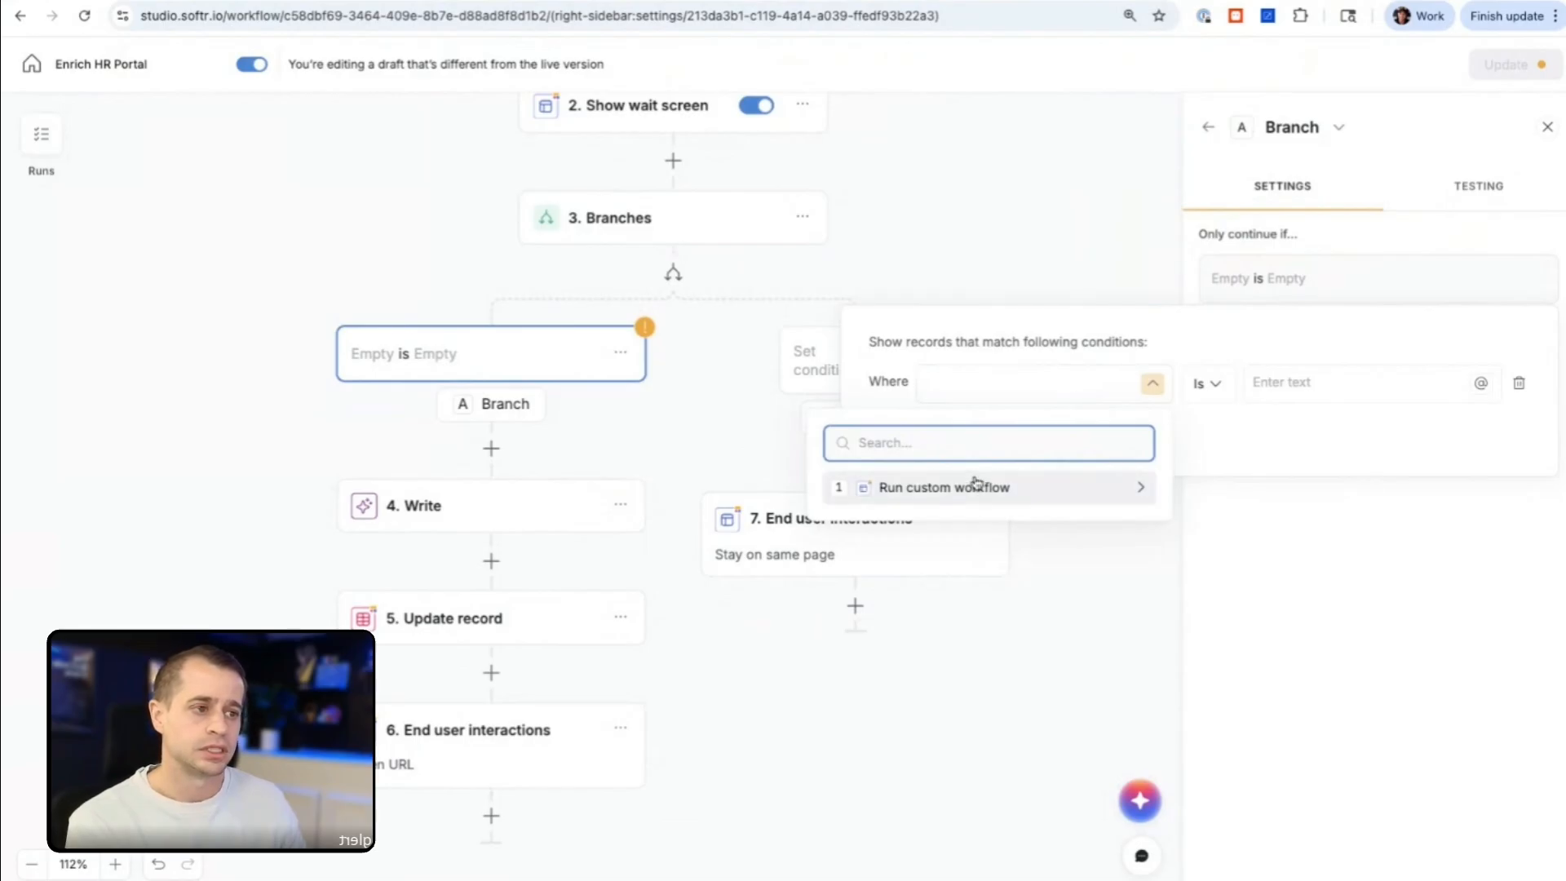
left_click(1038, 297)
Step: Insert a Softr Databases Find record action between the Show wait screen and Branches steps
scroll(882, 223, "up", 3)
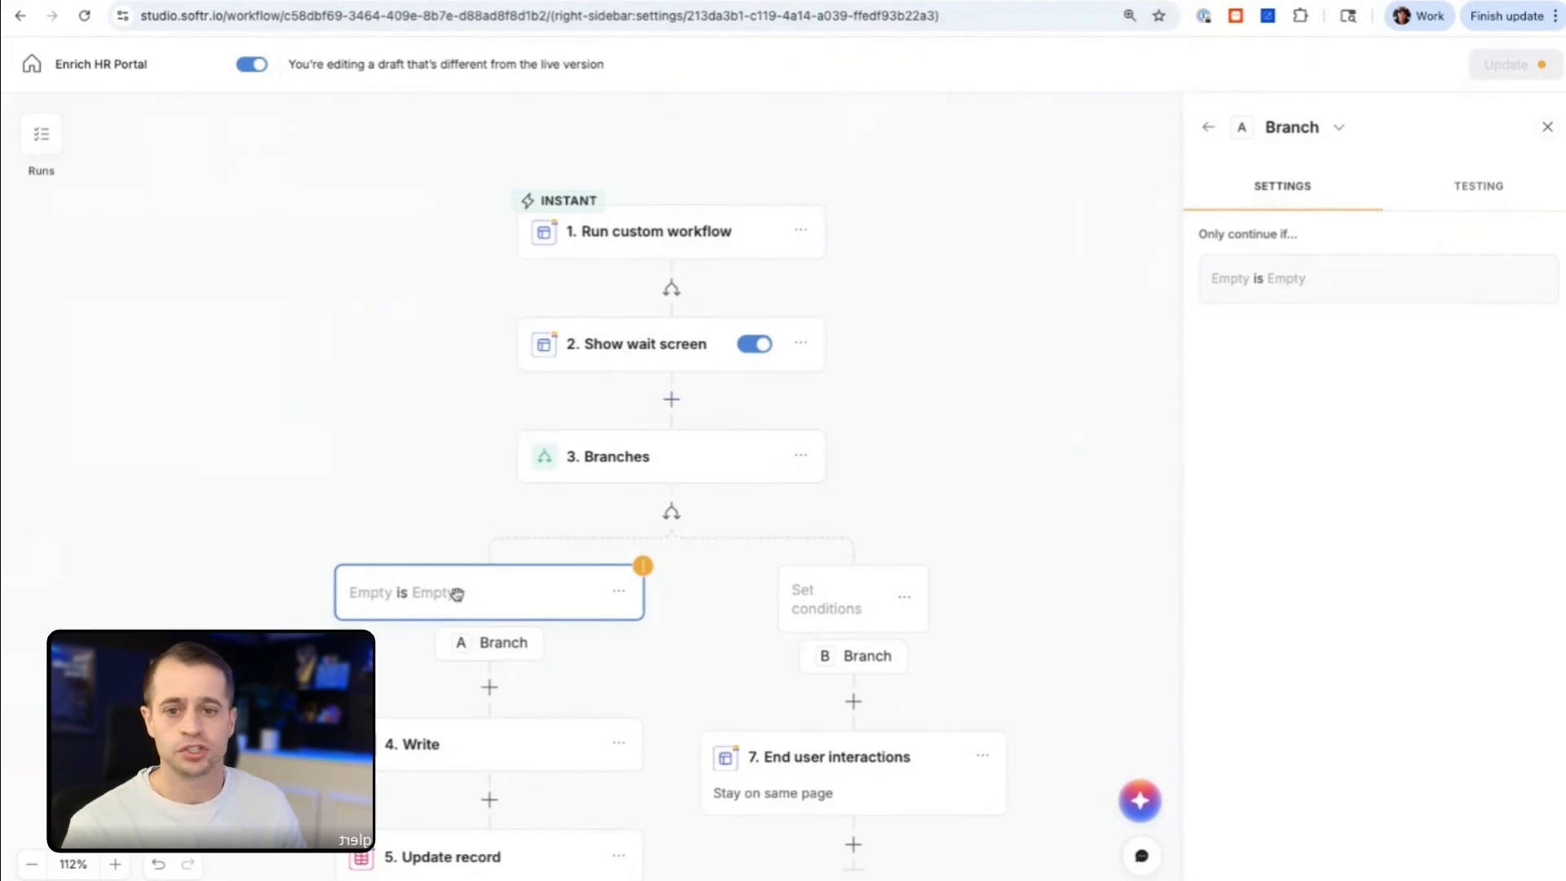
scroll(457, 594, "down", 3)
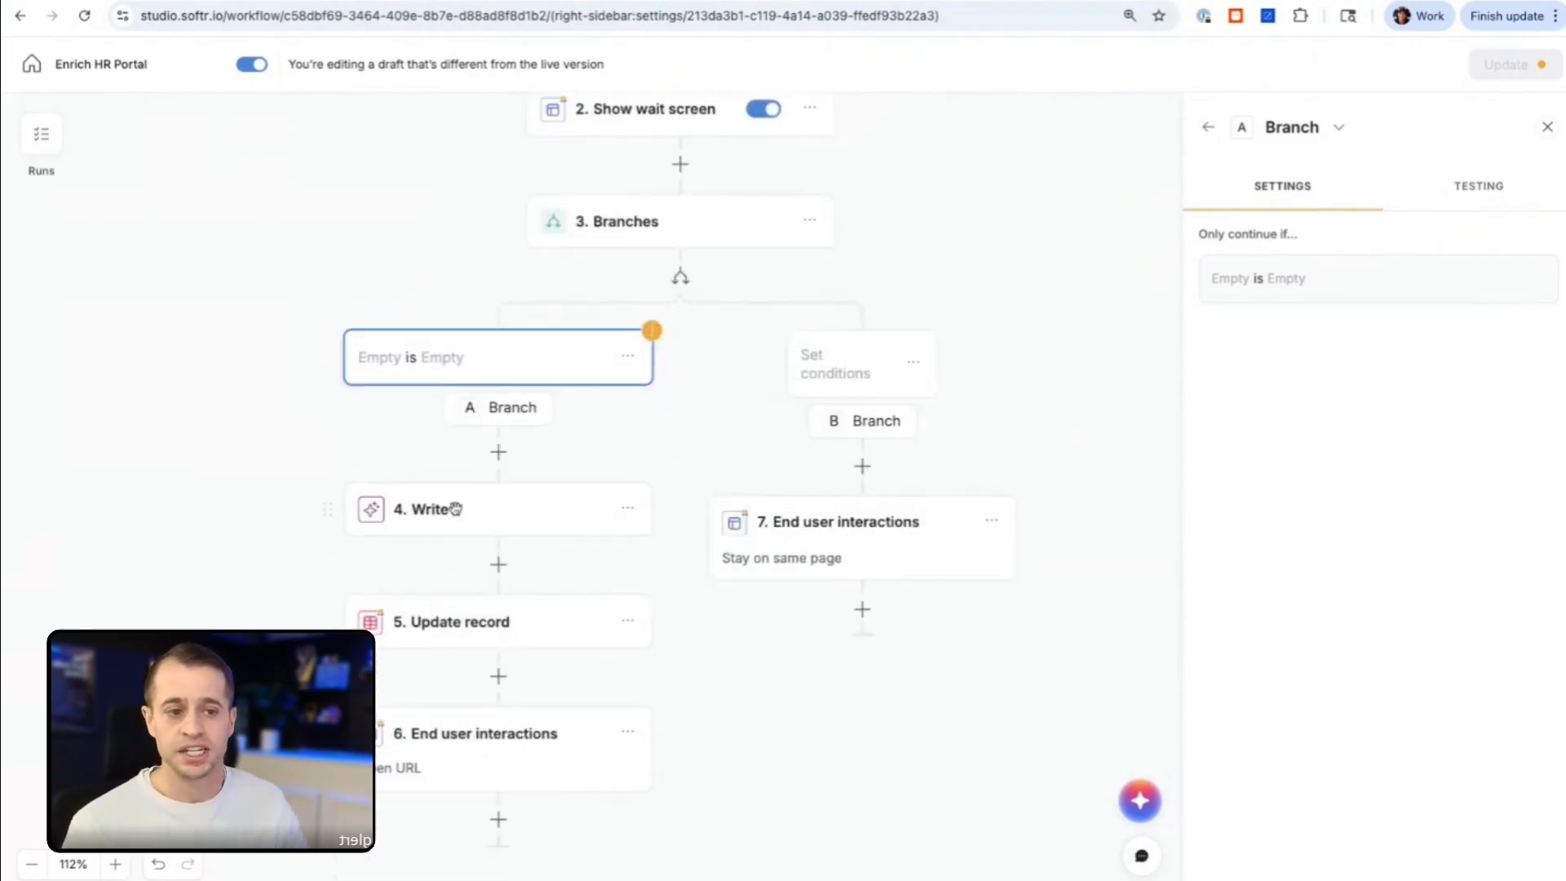
scroll(450, 724, "up", 1)
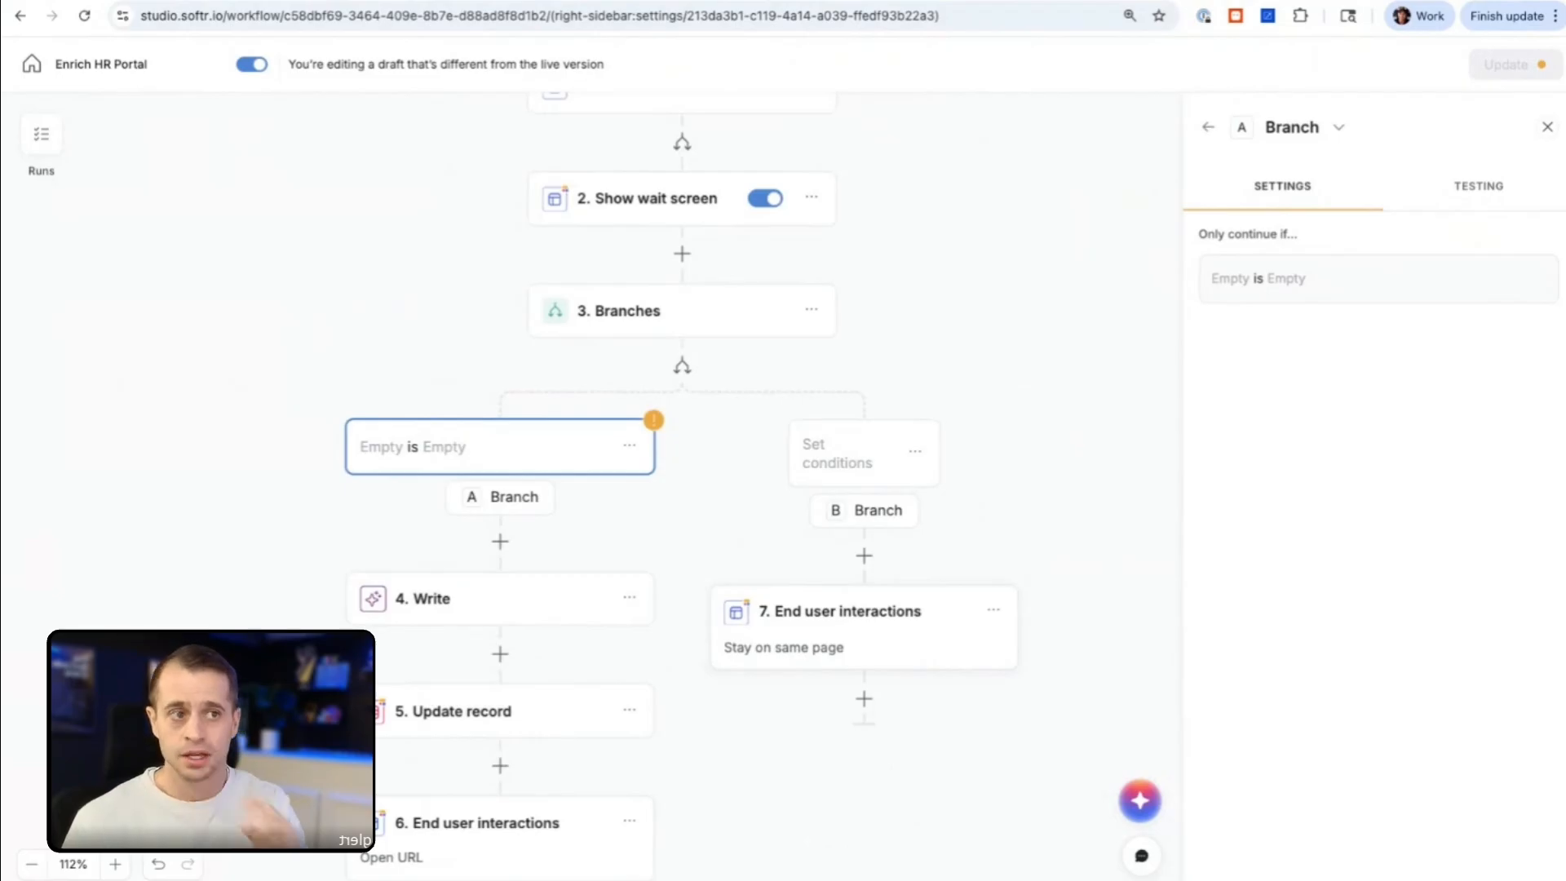
scroll(772, 486, "up", 3)
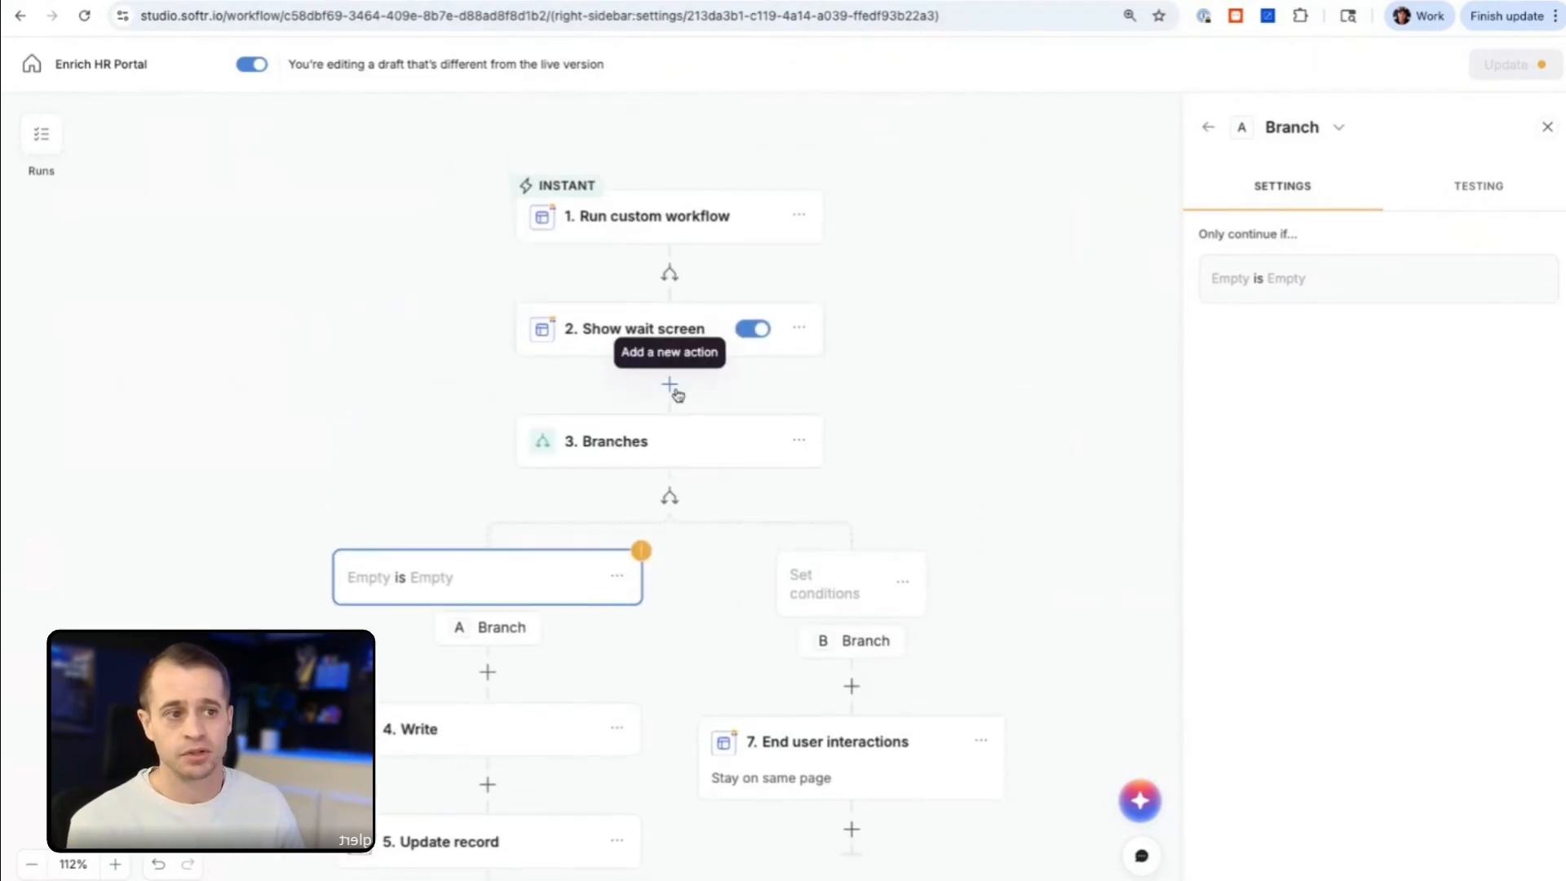
left_click(685, 378)
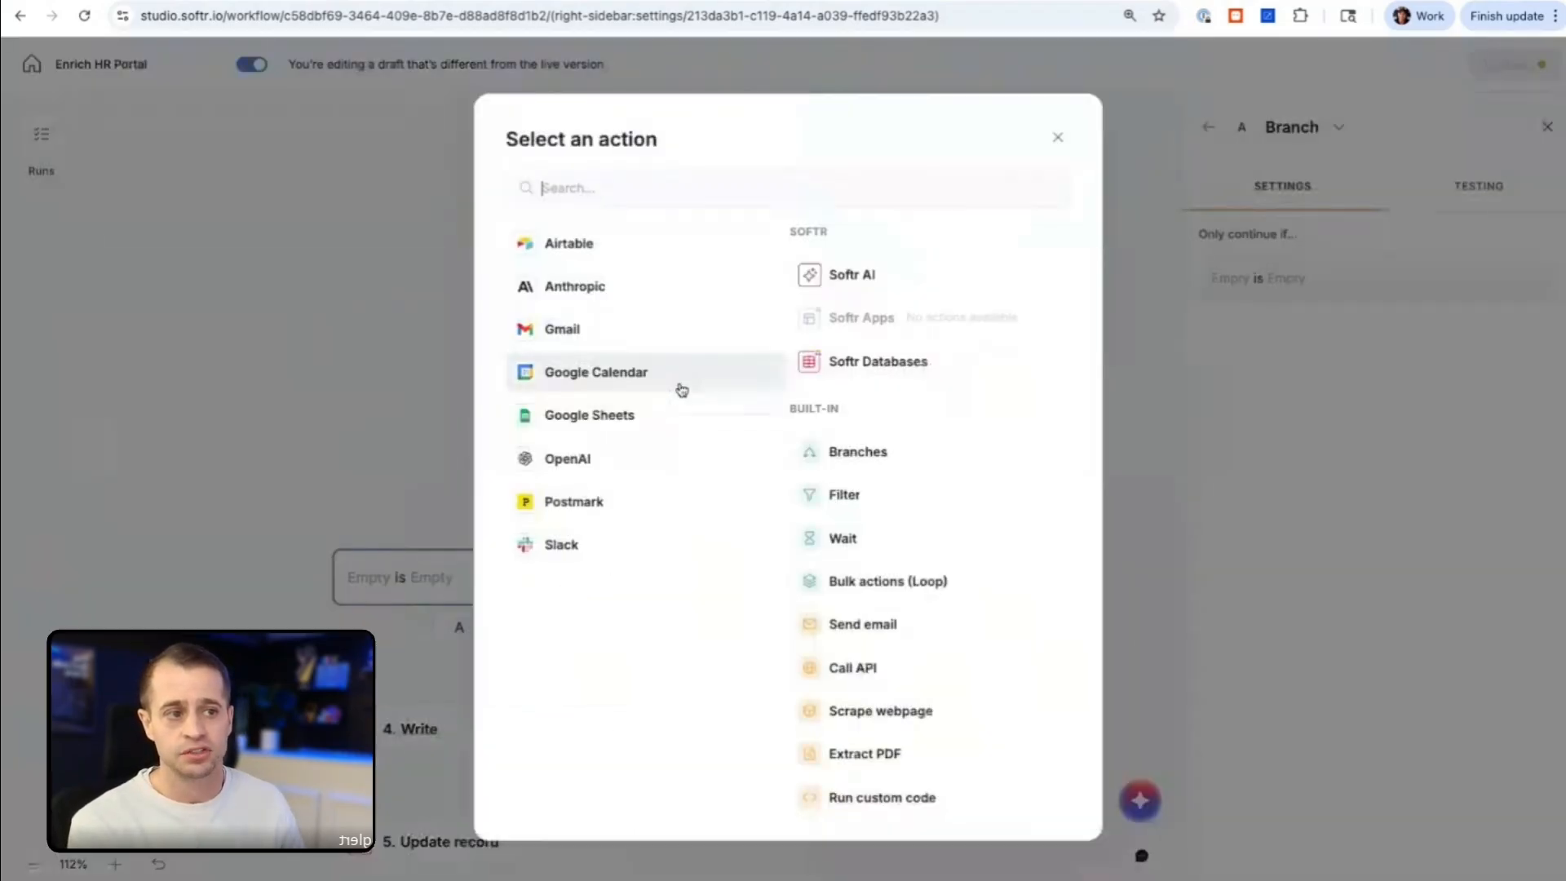
left_click(839, 360)
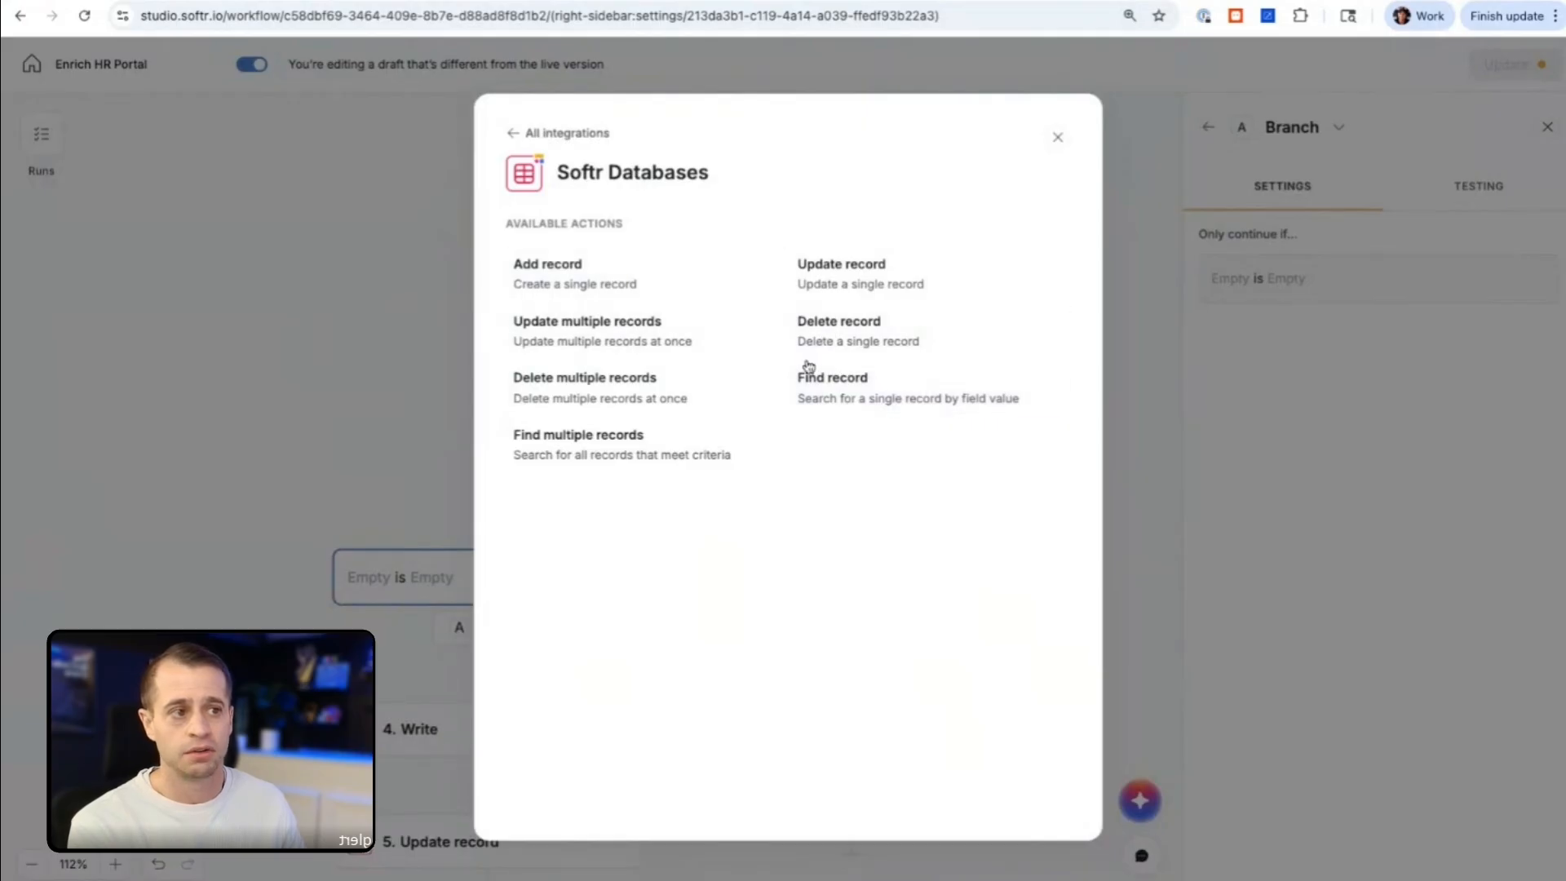
left_click(832, 377)
Step: Point the Find record step at the Job Listings table of the HR Portal database
left_click(1260, 359)
left_click(1303, 461)
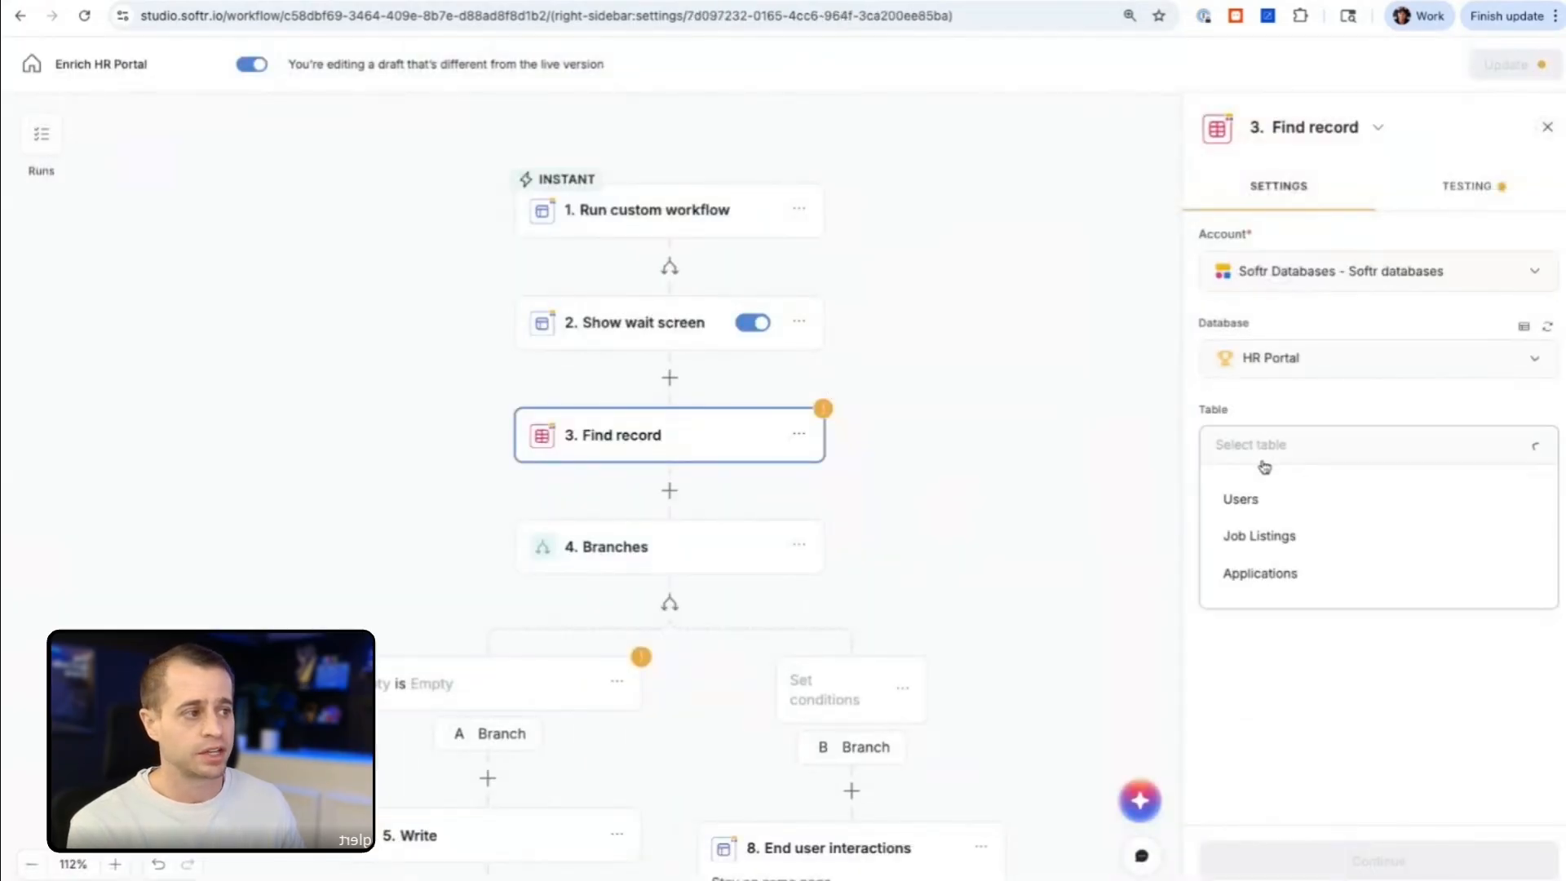
left_click(1260, 539)
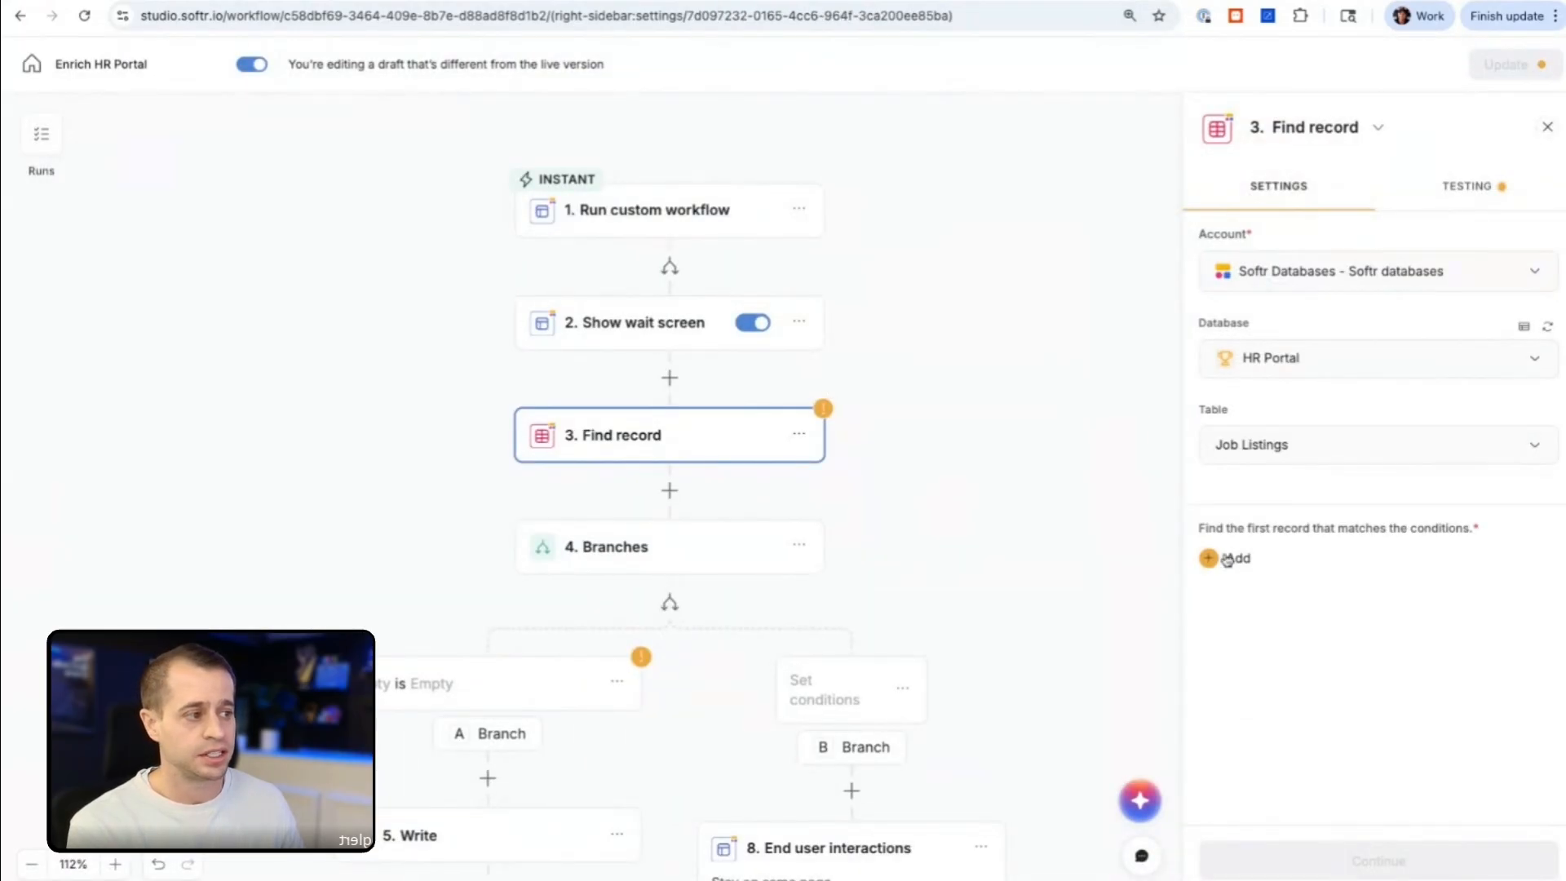
Step: Add a Find record condition requiring RecordID to be body.id from the Run custom workflow step
left_click(1218, 559)
left_click(1031, 659)
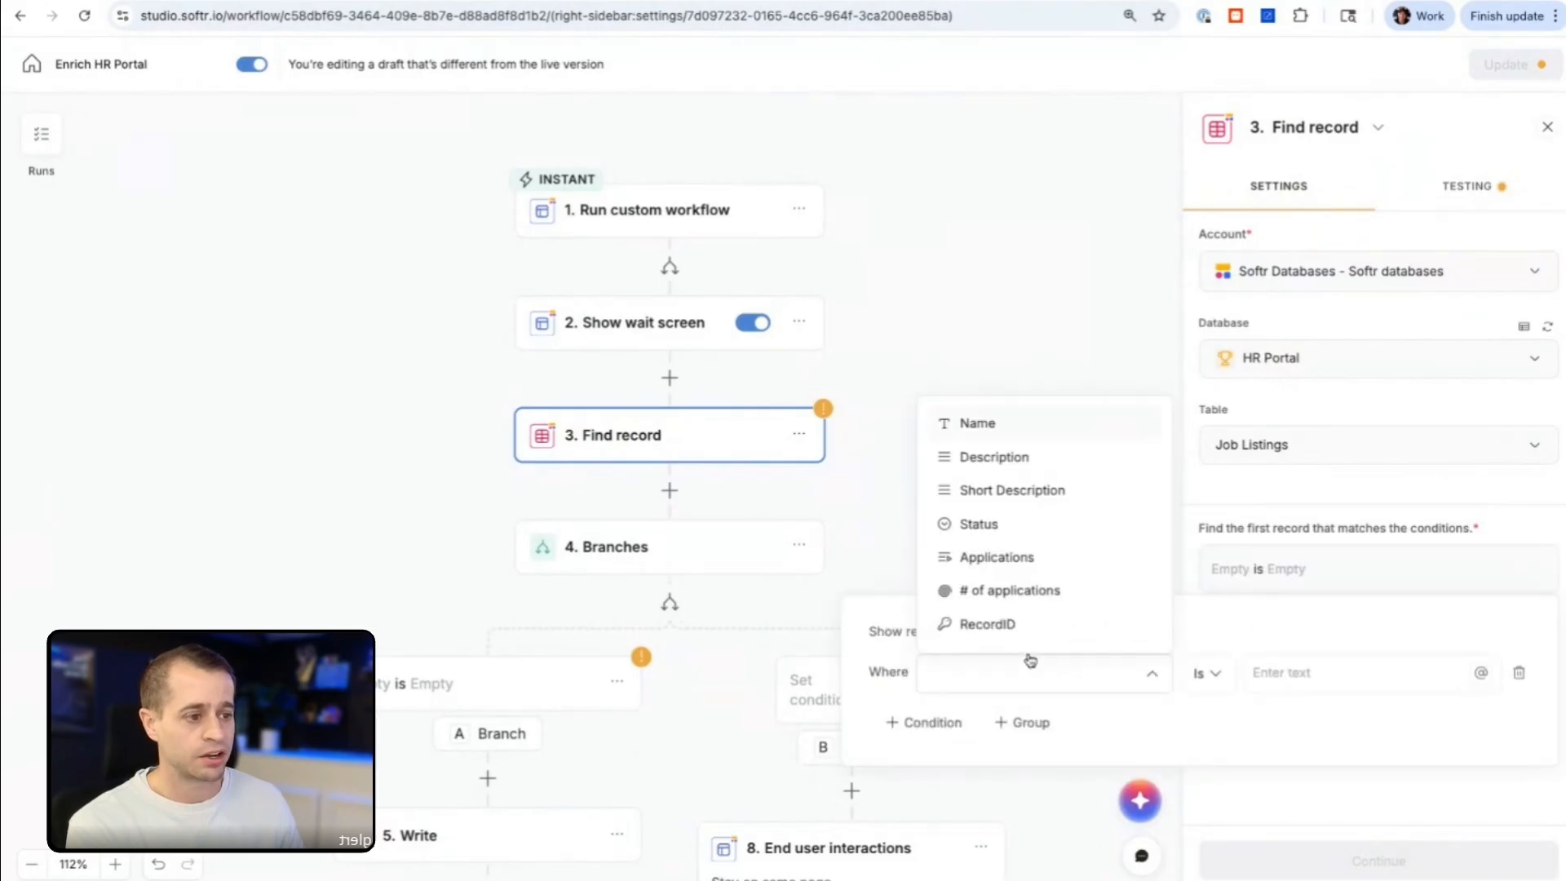
left_click(986, 624)
left_click(1286, 674)
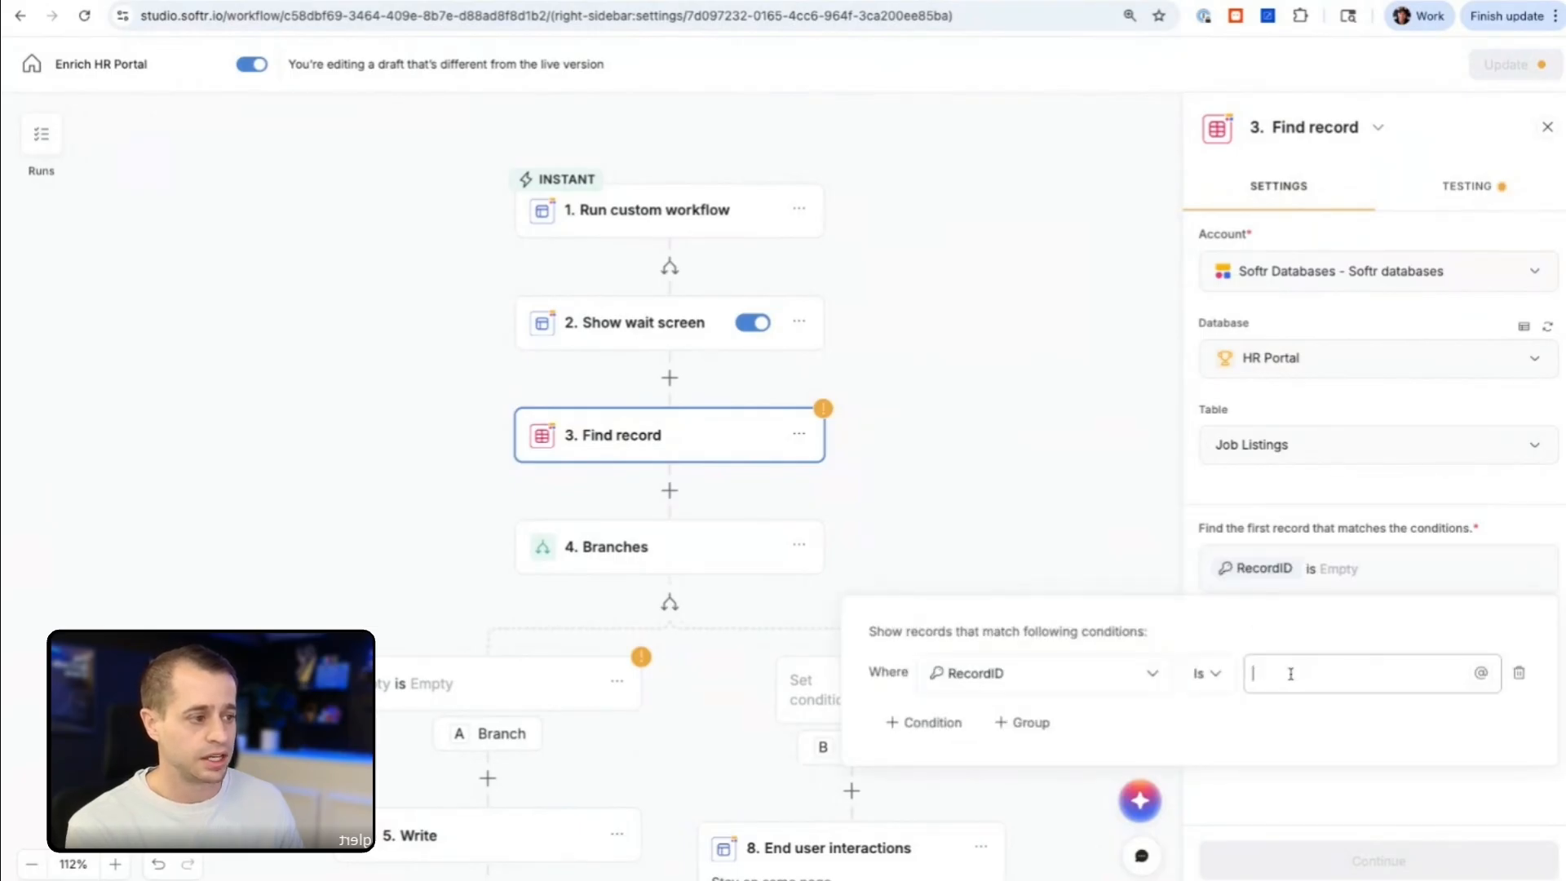
left_click(1480, 673)
left_click(1253, 830)
scroll(1235, 856, "down", 5)
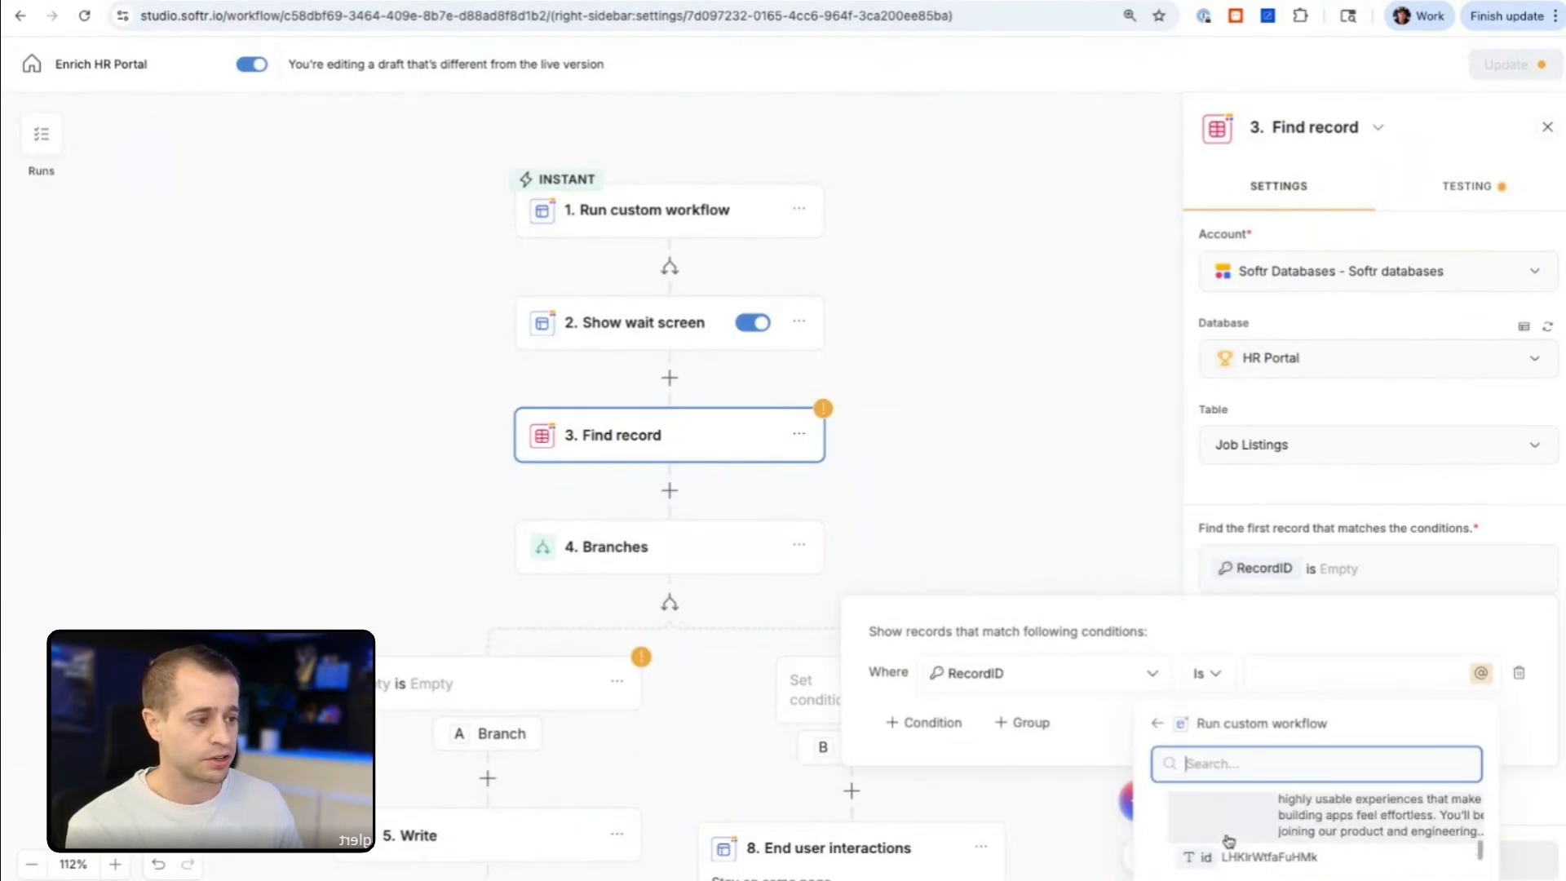
left_click(1235, 856)
left_click(1442, 309)
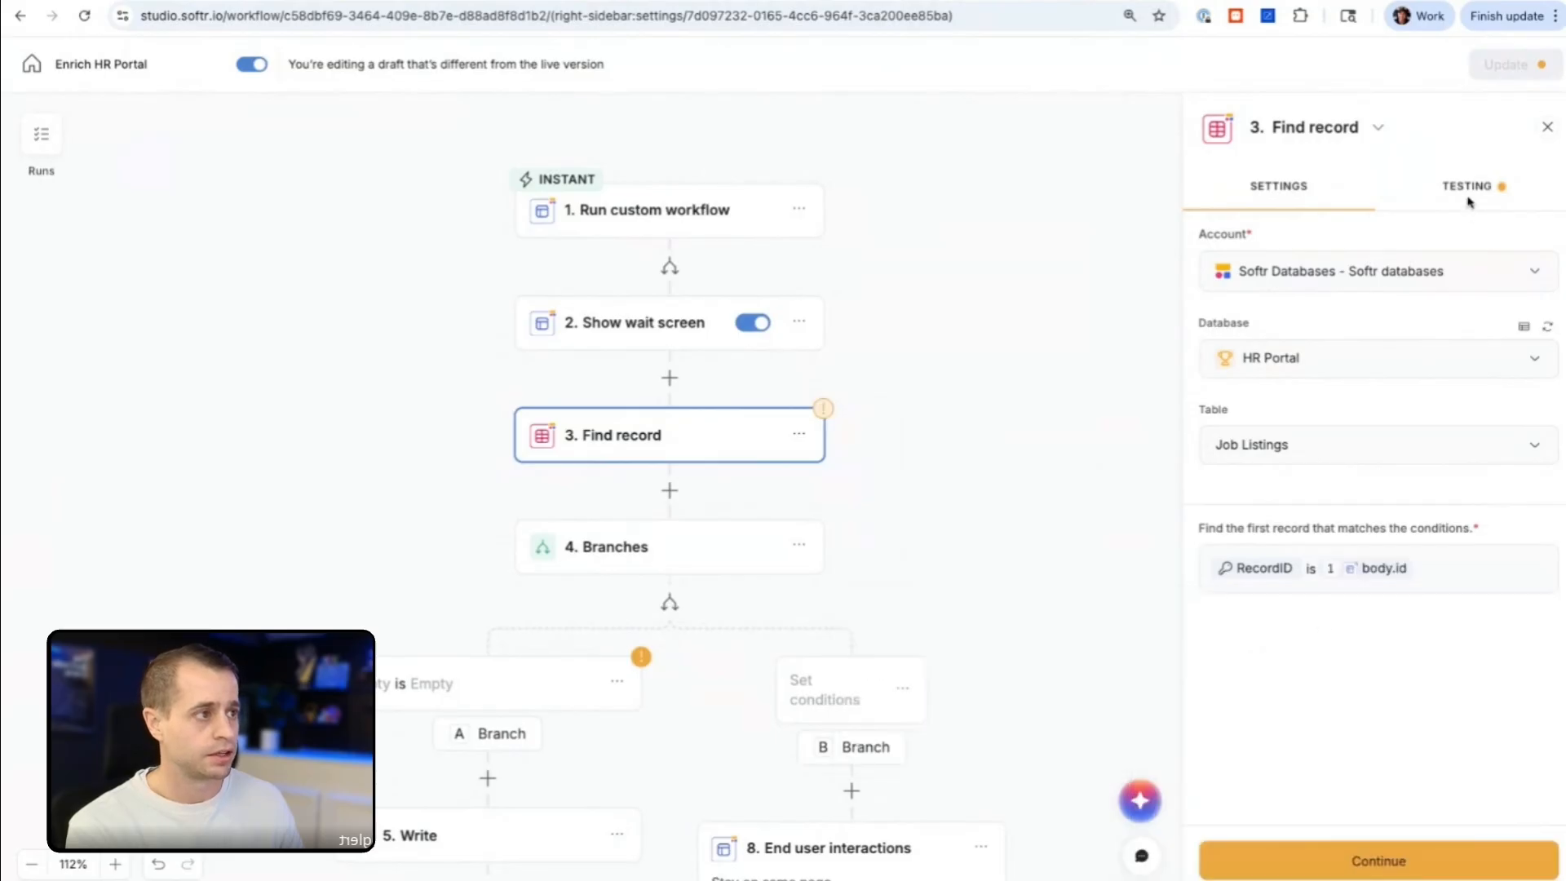
Step: Test the Find record step so its Job Listings record data can be used in the following steps
left_click(1467, 189)
left_click(1362, 278)
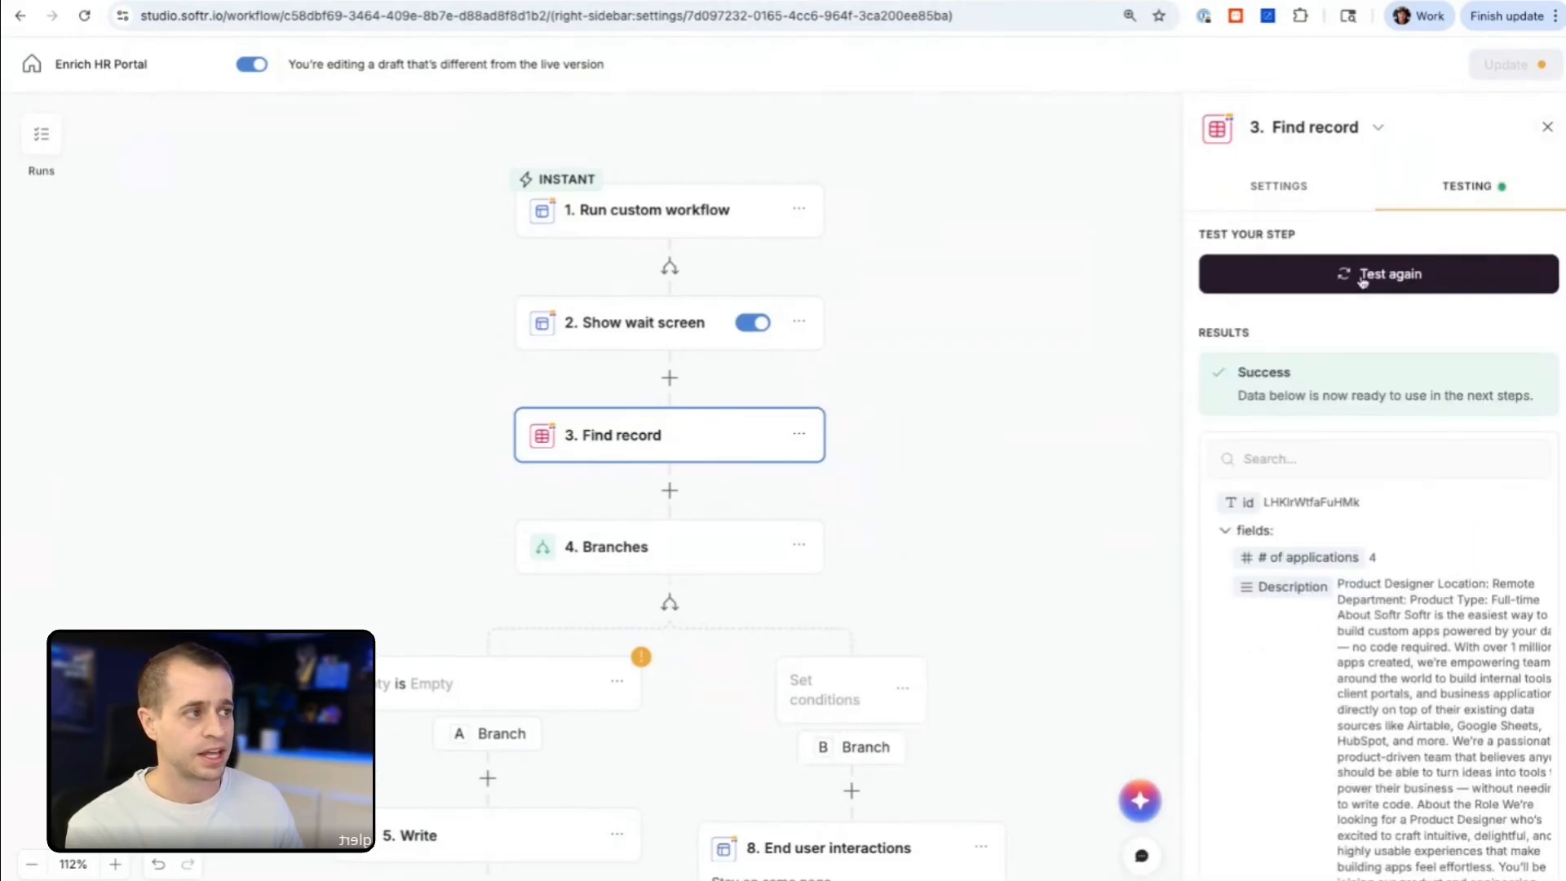
scroll(652, 489, "down", 2)
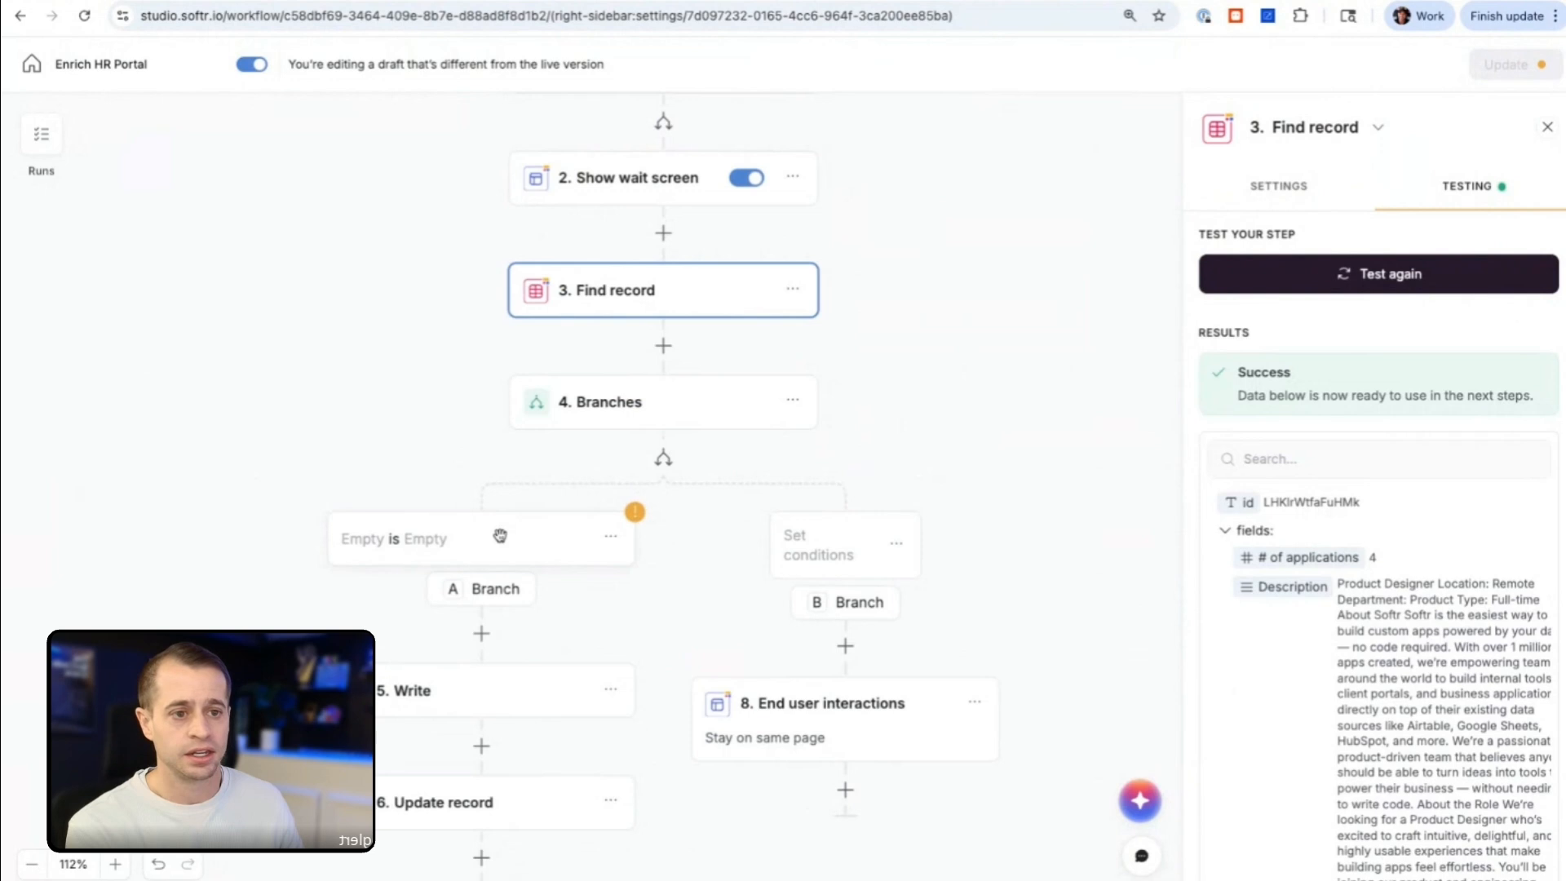
Step: Set Branch A to continue only if fields.Short Description from the Find record step is empty
left_click(453, 534)
left_click(1242, 302)
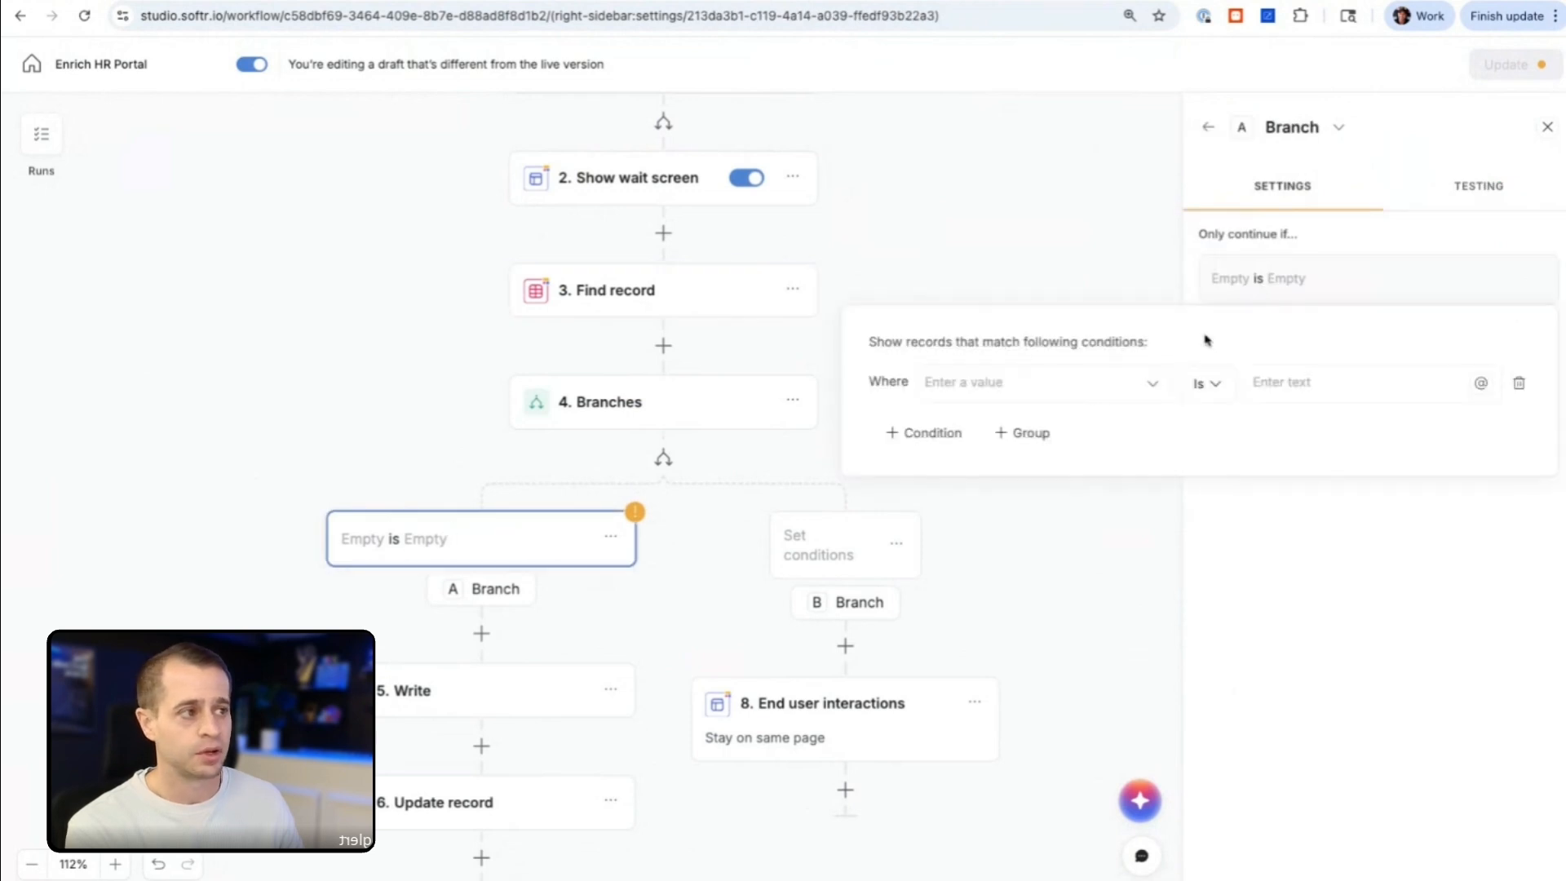
left_click(981, 394)
left_click(927, 519)
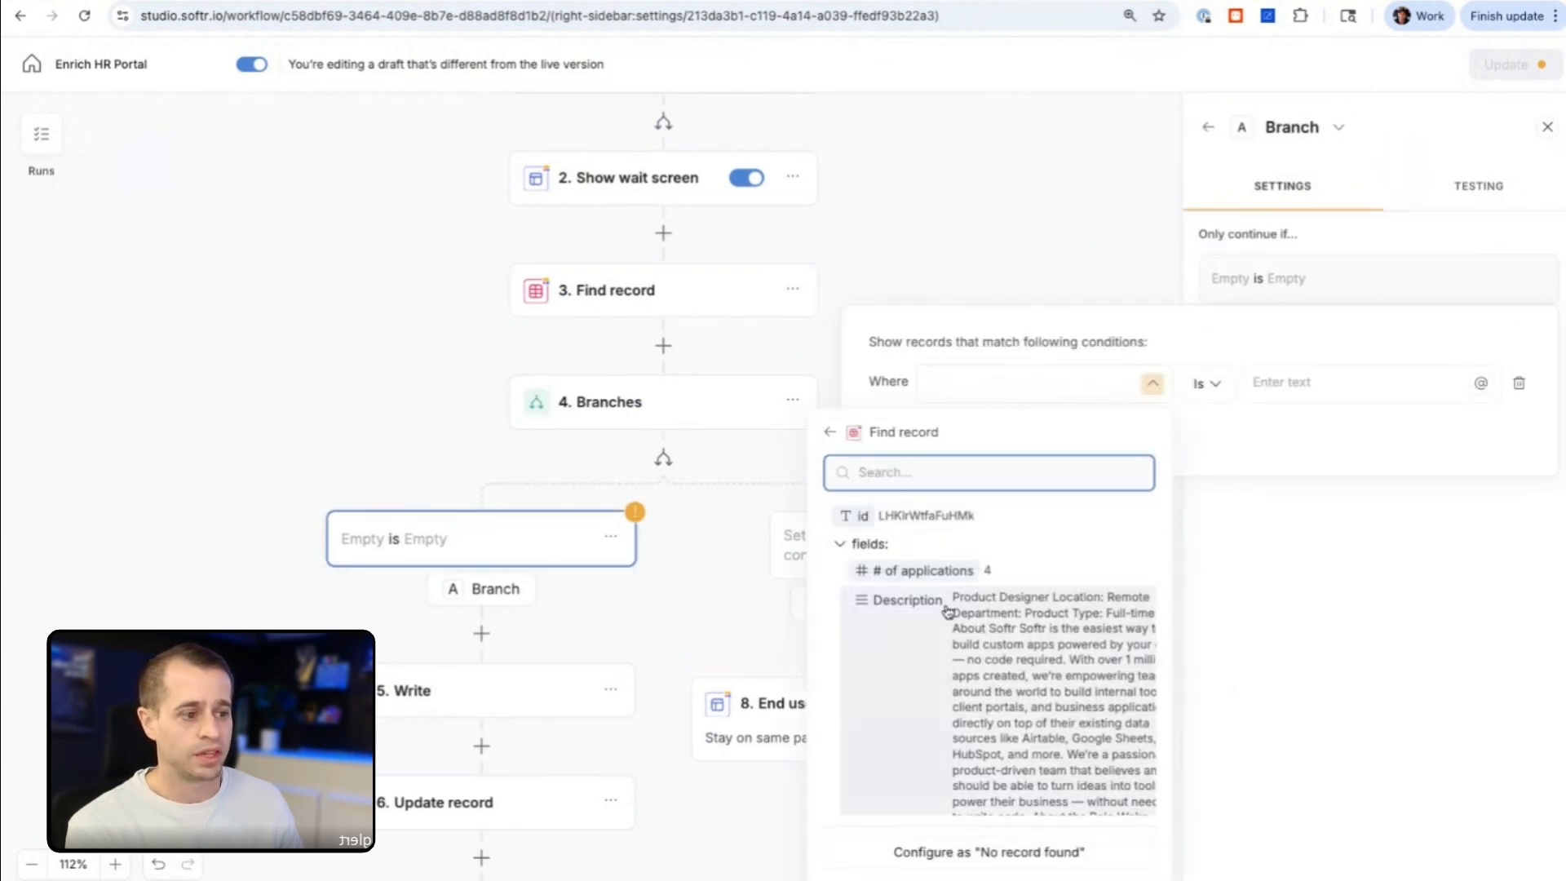
scroll(946, 611, "down", 3)
scroll(947, 612, "down", 2)
left_click(1040, 665)
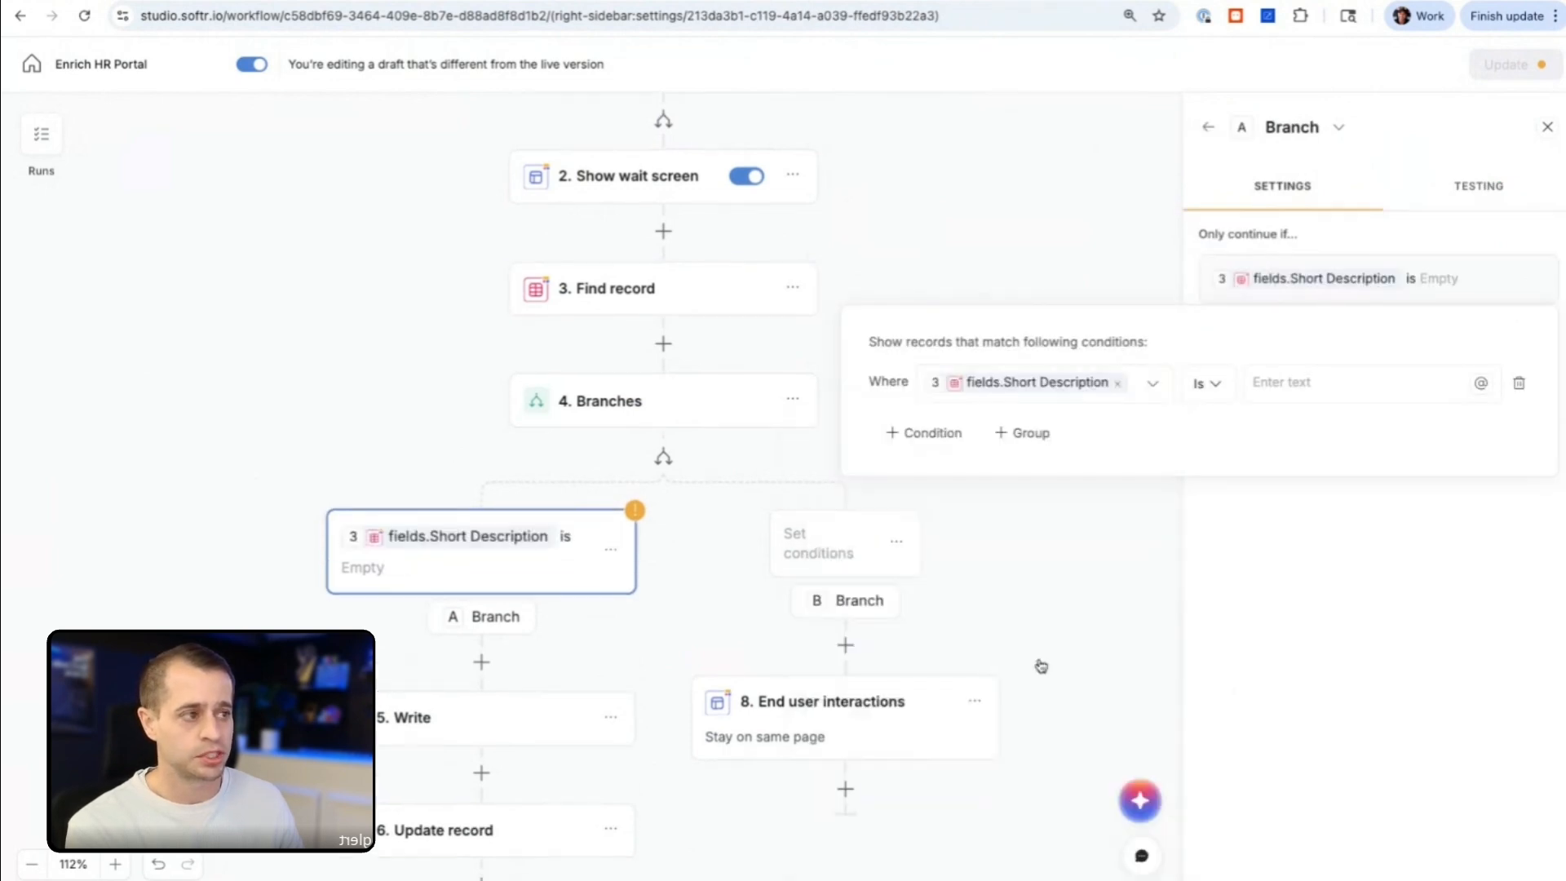
left_click(1210, 383)
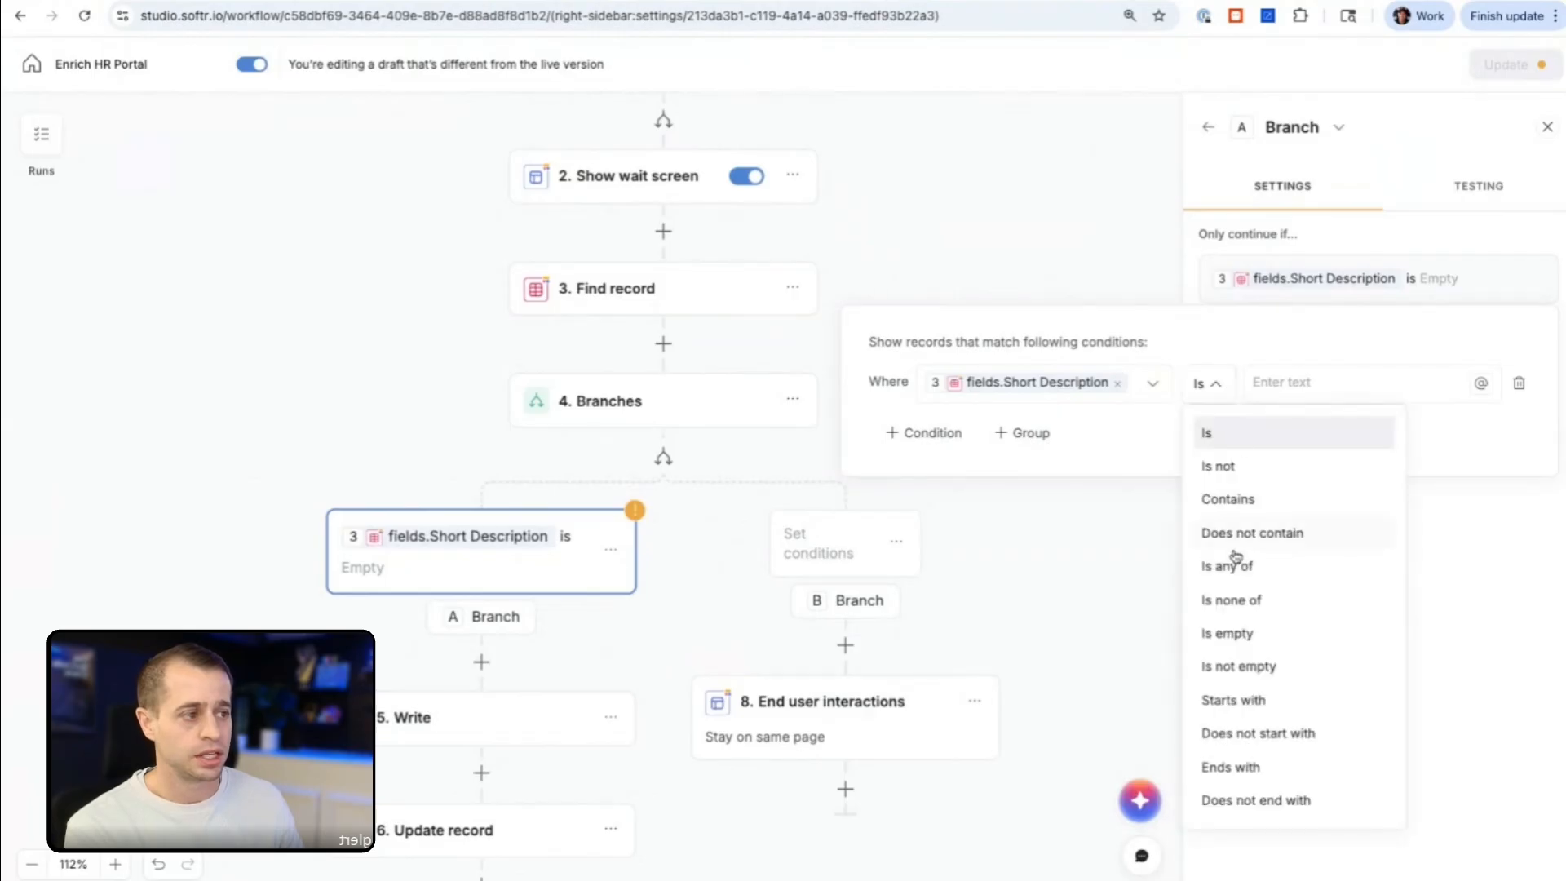
left_click(1227, 634)
Step: Set Branch B to continue only if fields.Short Description from the Find record step is not empty
left_click(817, 549)
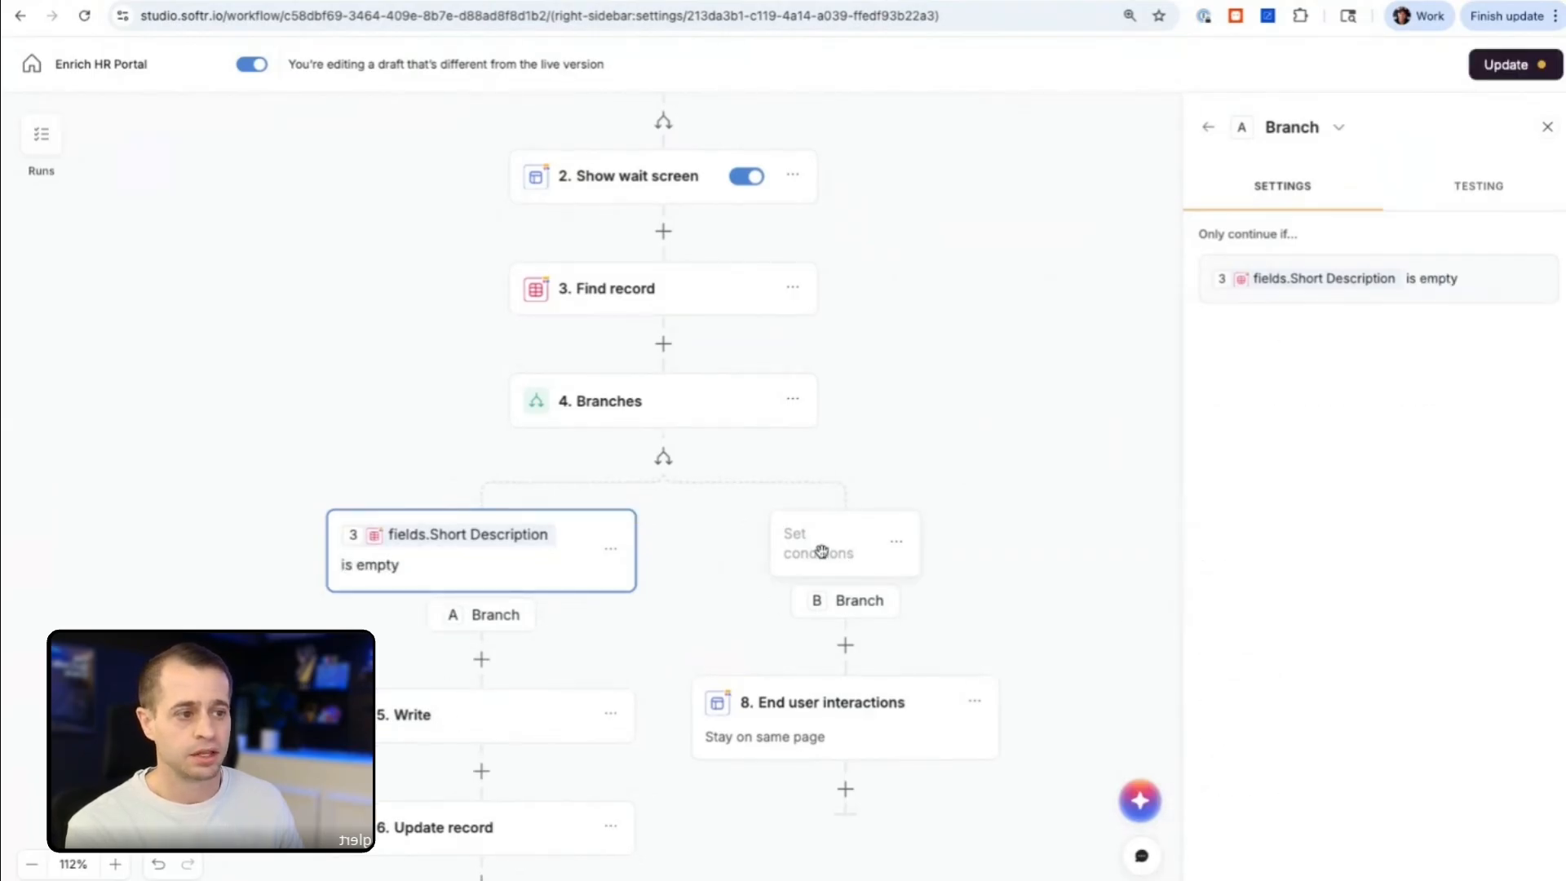
left_click(1276, 270)
left_click(1094, 385)
type("s")
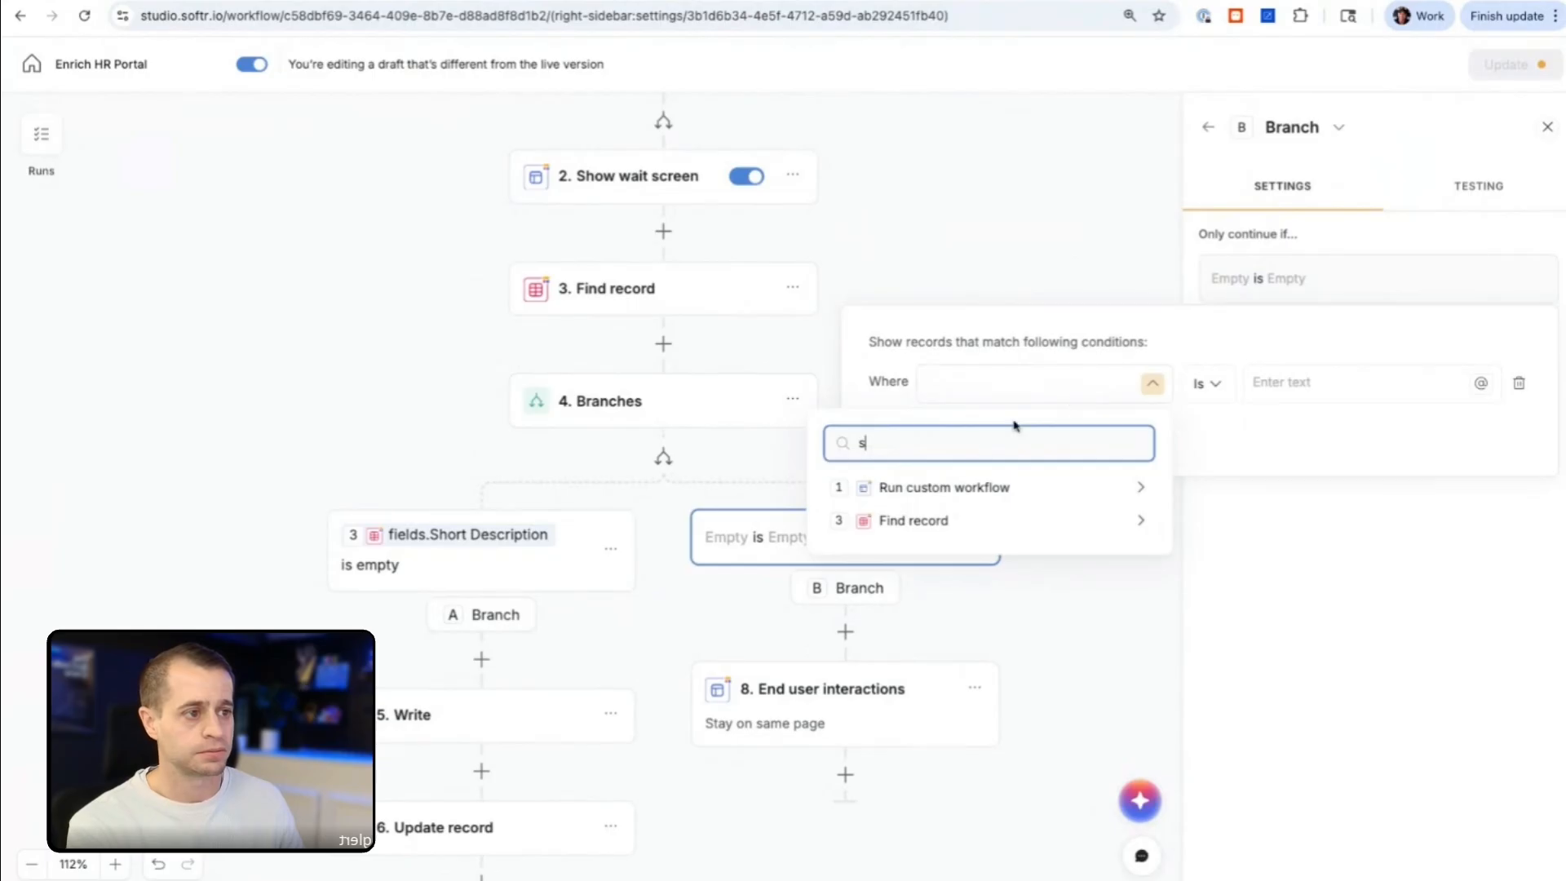
left_click(938, 520)
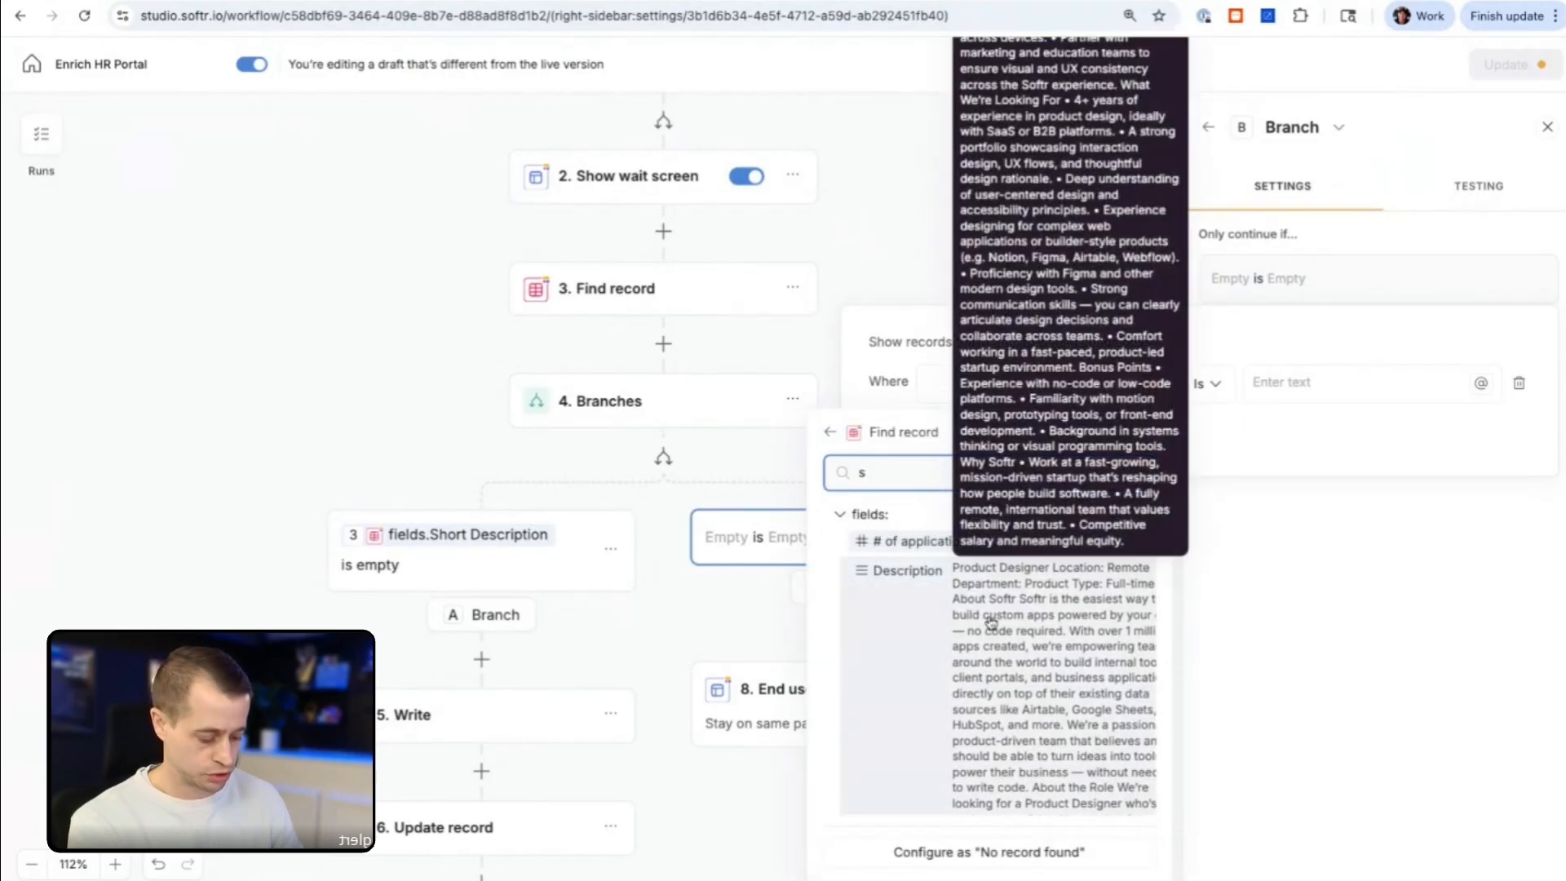
type("hort")
left_click(1052, 650)
left_click(1219, 395)
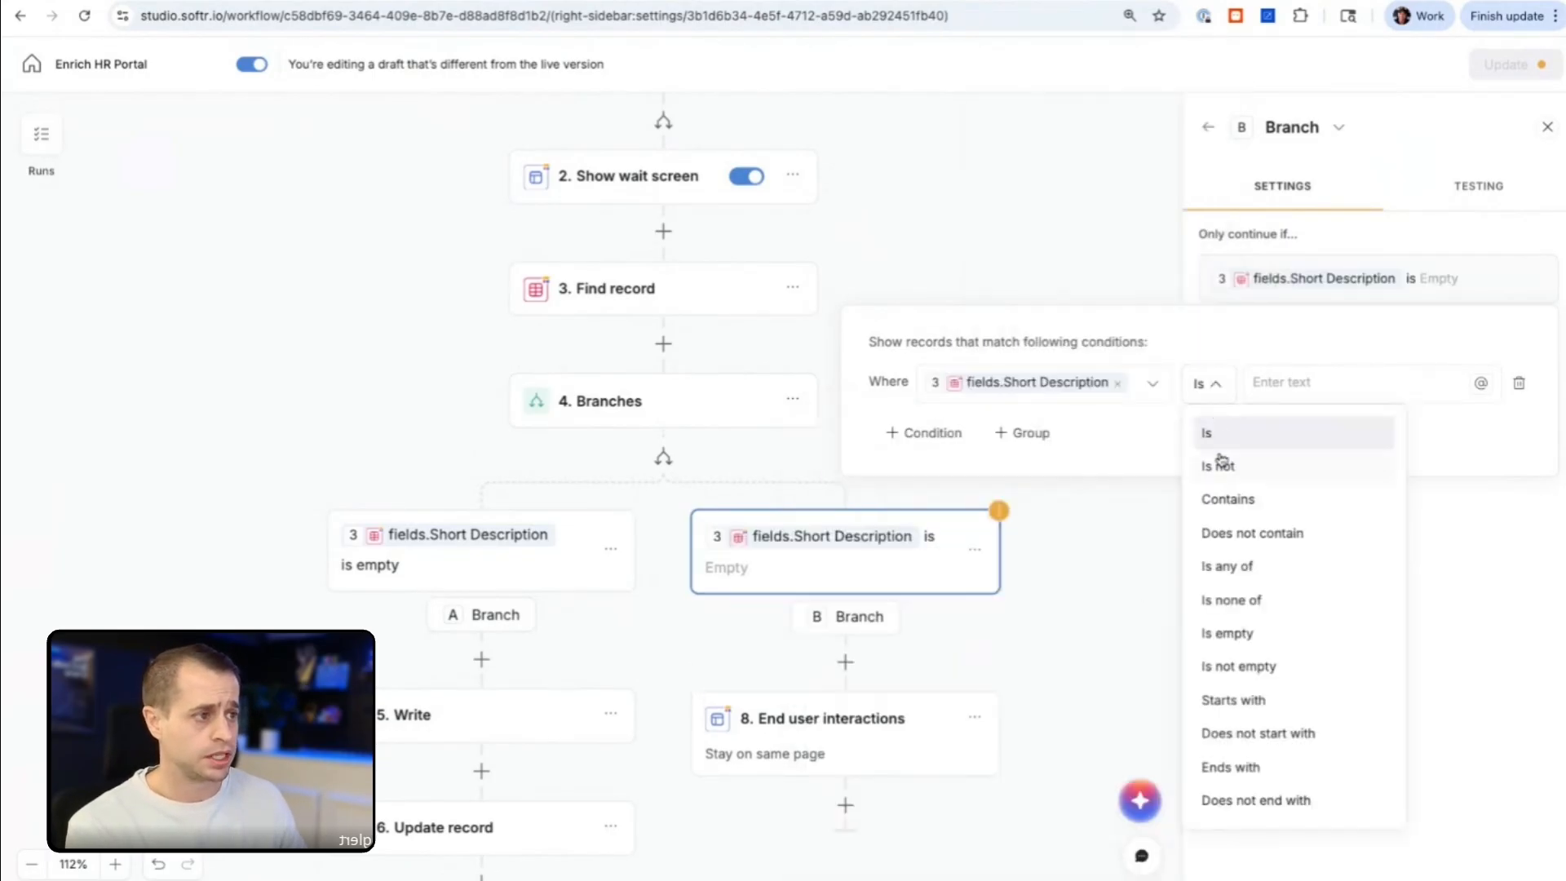
left_click(1258, 659)
left_click(1039, 548)
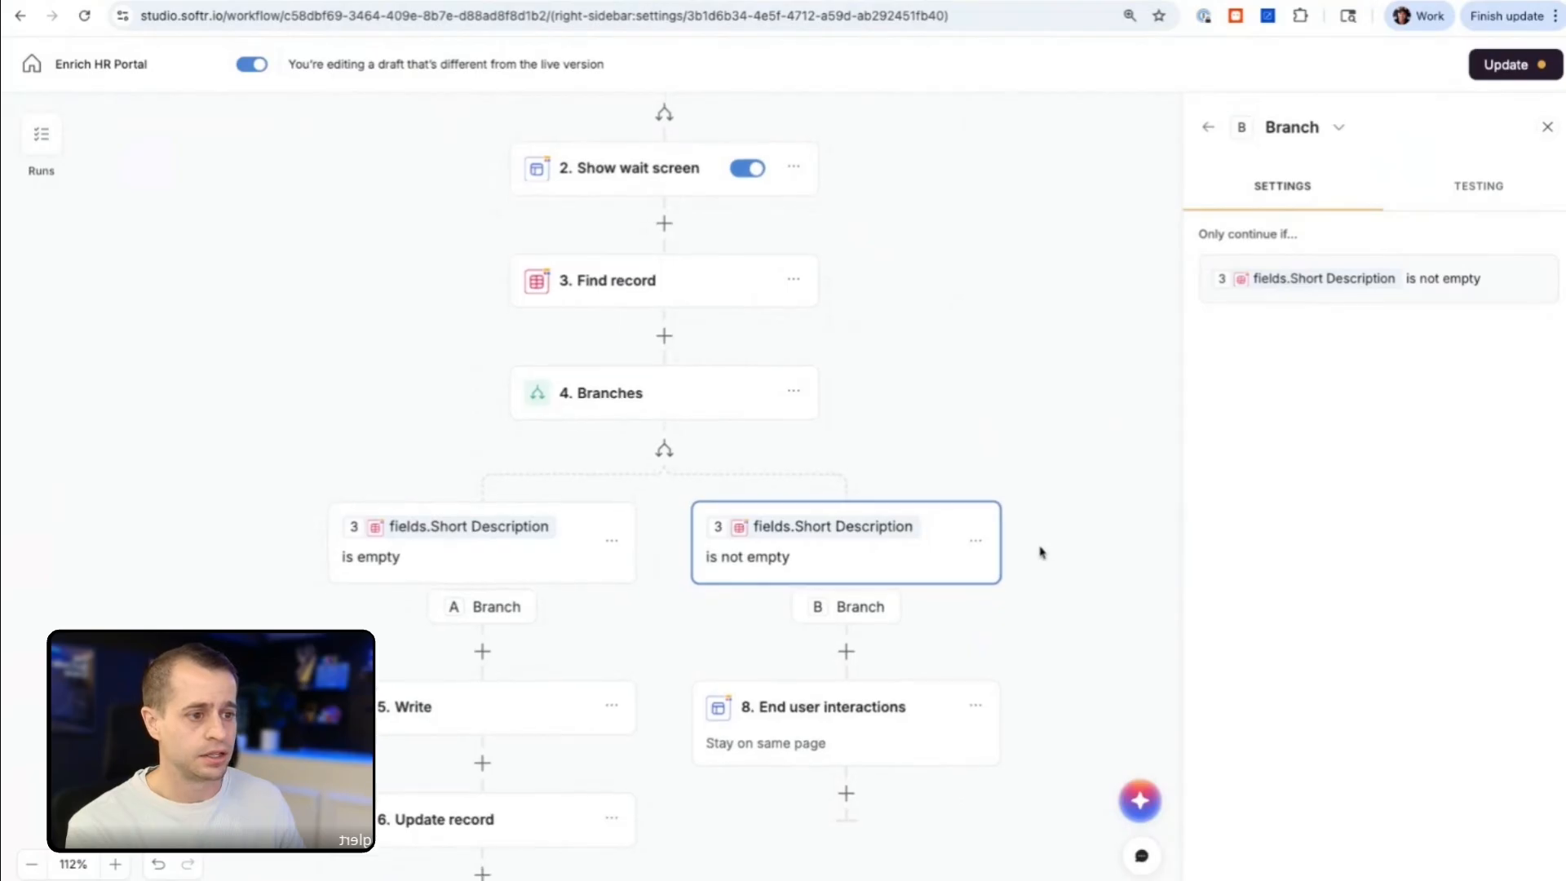
scroll(861, 576, "down", 4)
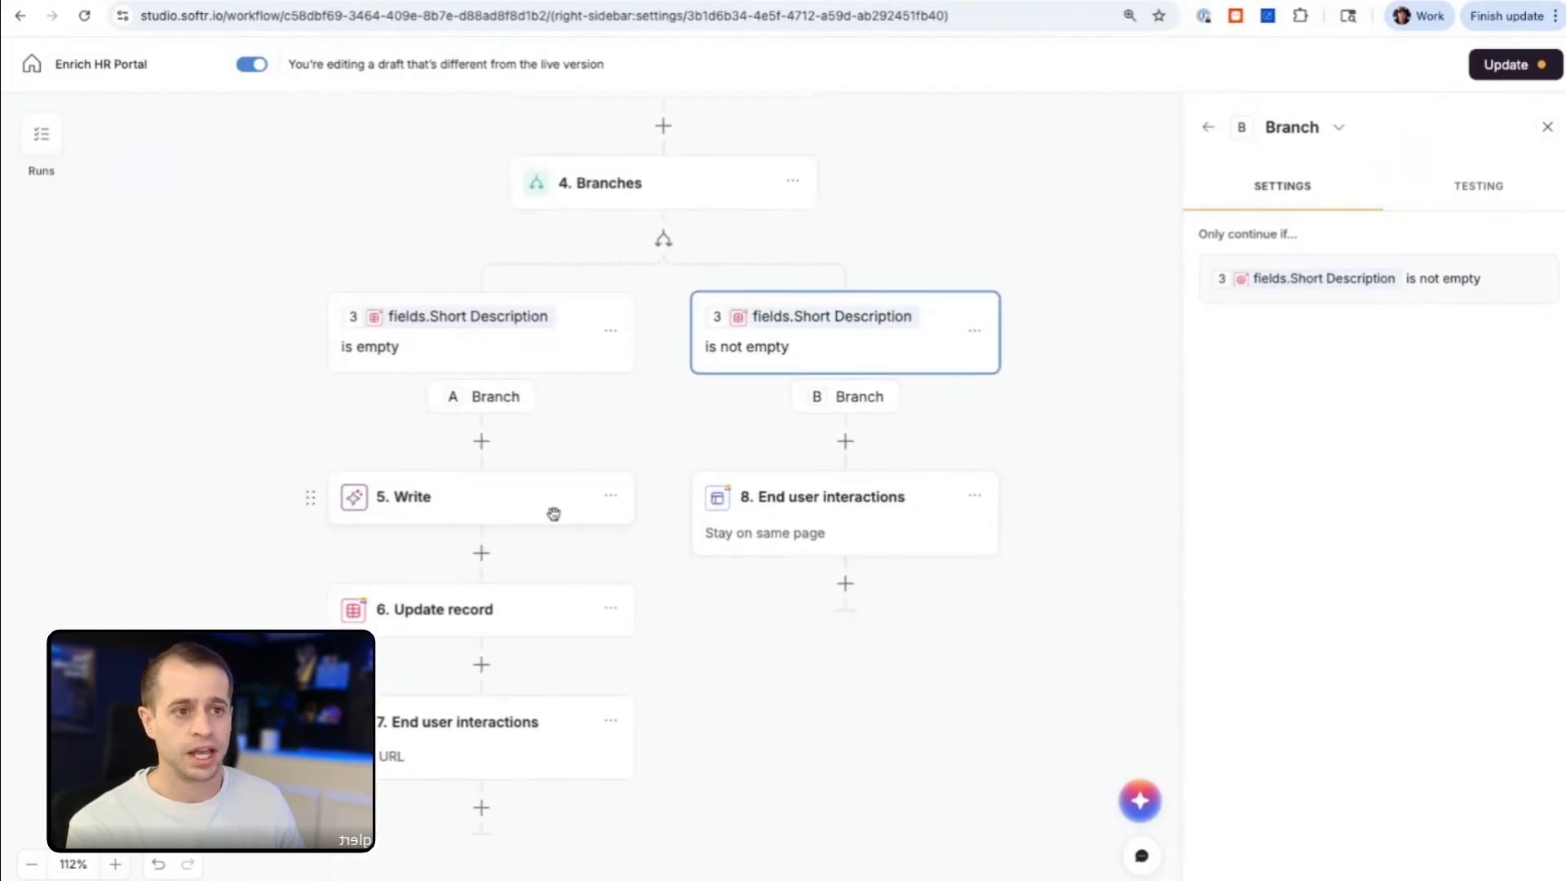
scroll(554, 513, "up", 2)
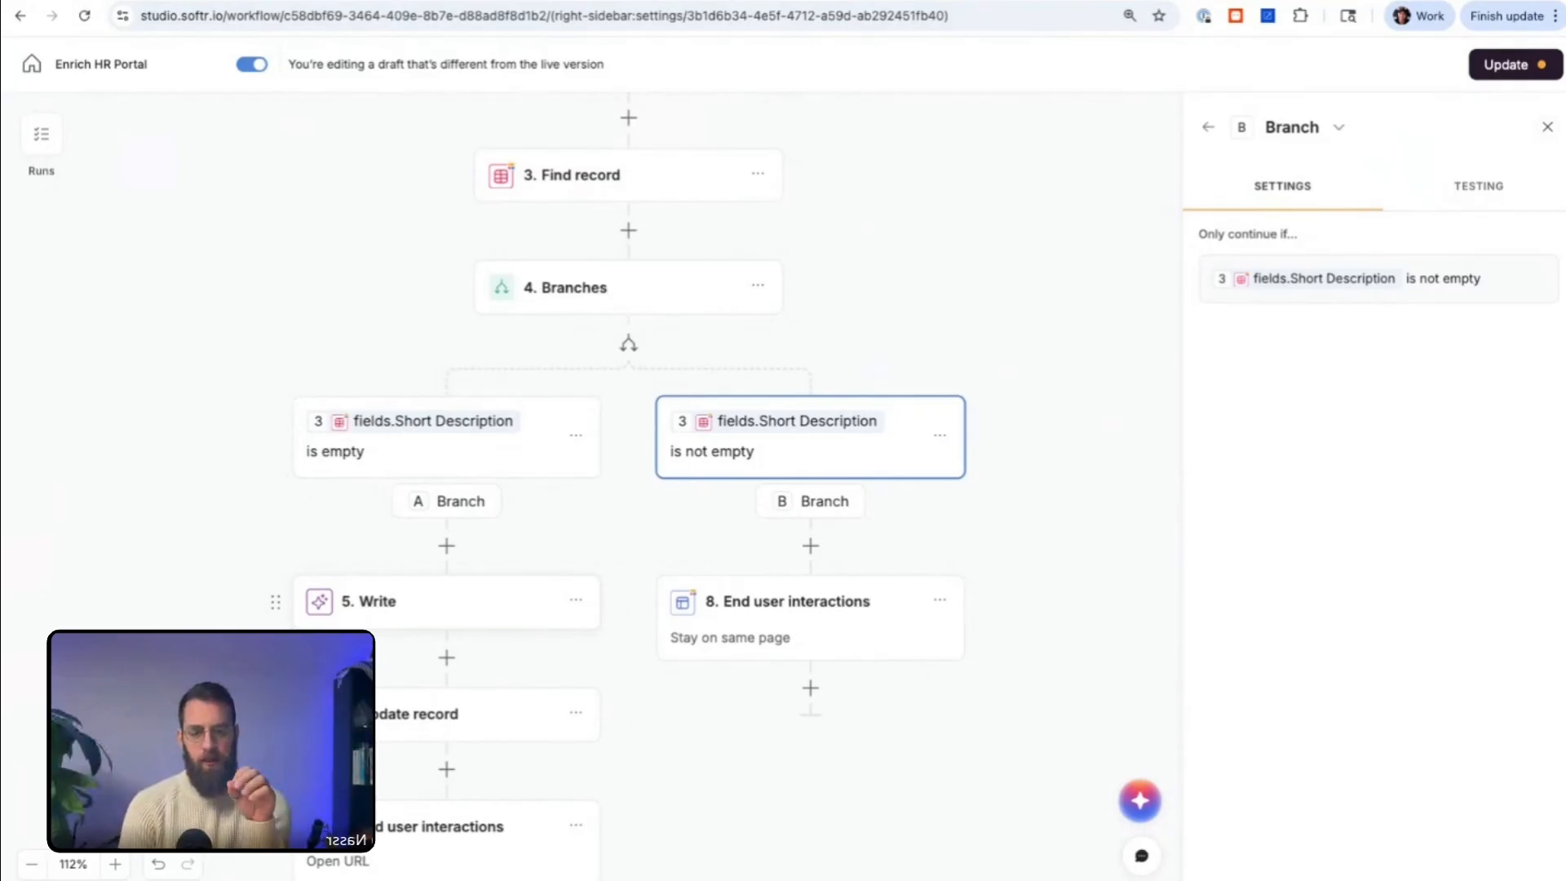
scroll(571, 604, "down", 1)
scroll(625, 653, "down", 3)
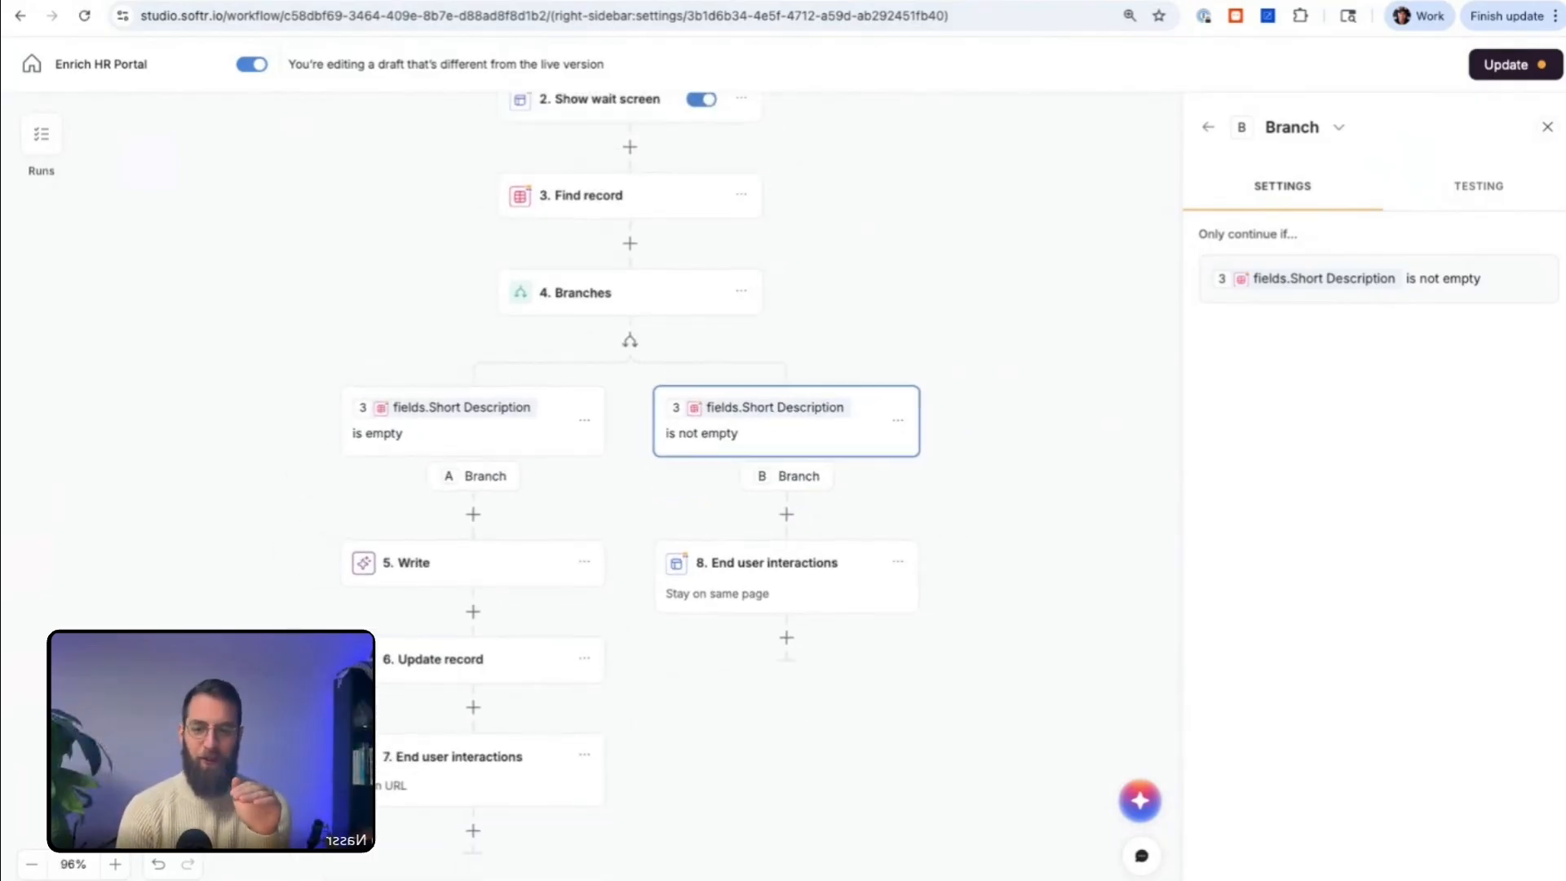
scroll(636, 481, "up", 1)
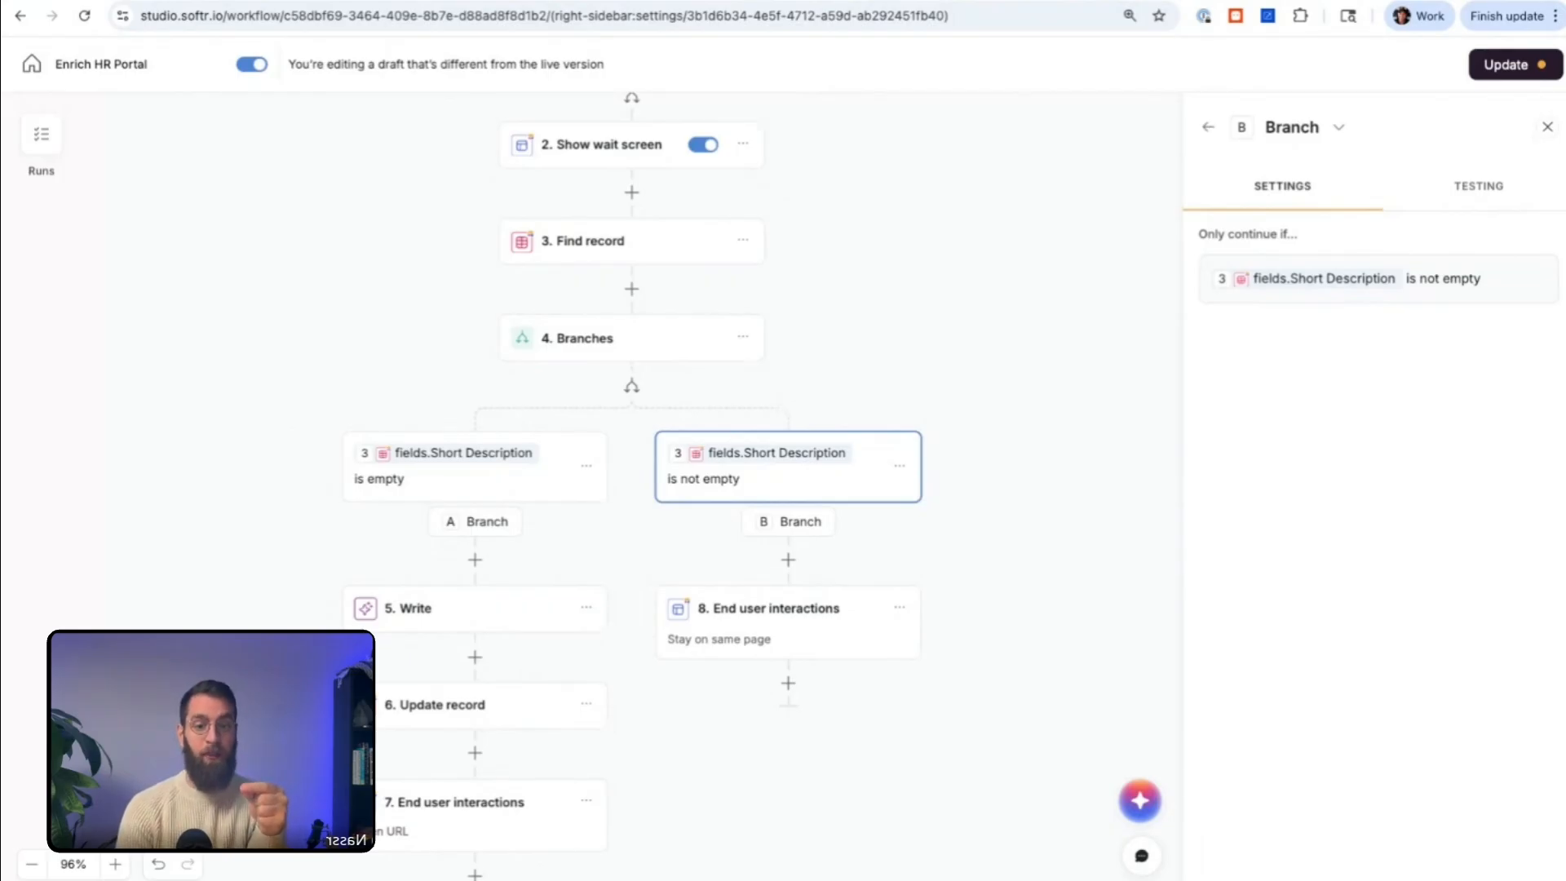
Step: Review the Show wait screen's settings and style options, and examine the Run custom workflow trigger's test data
left_click(603, 155)
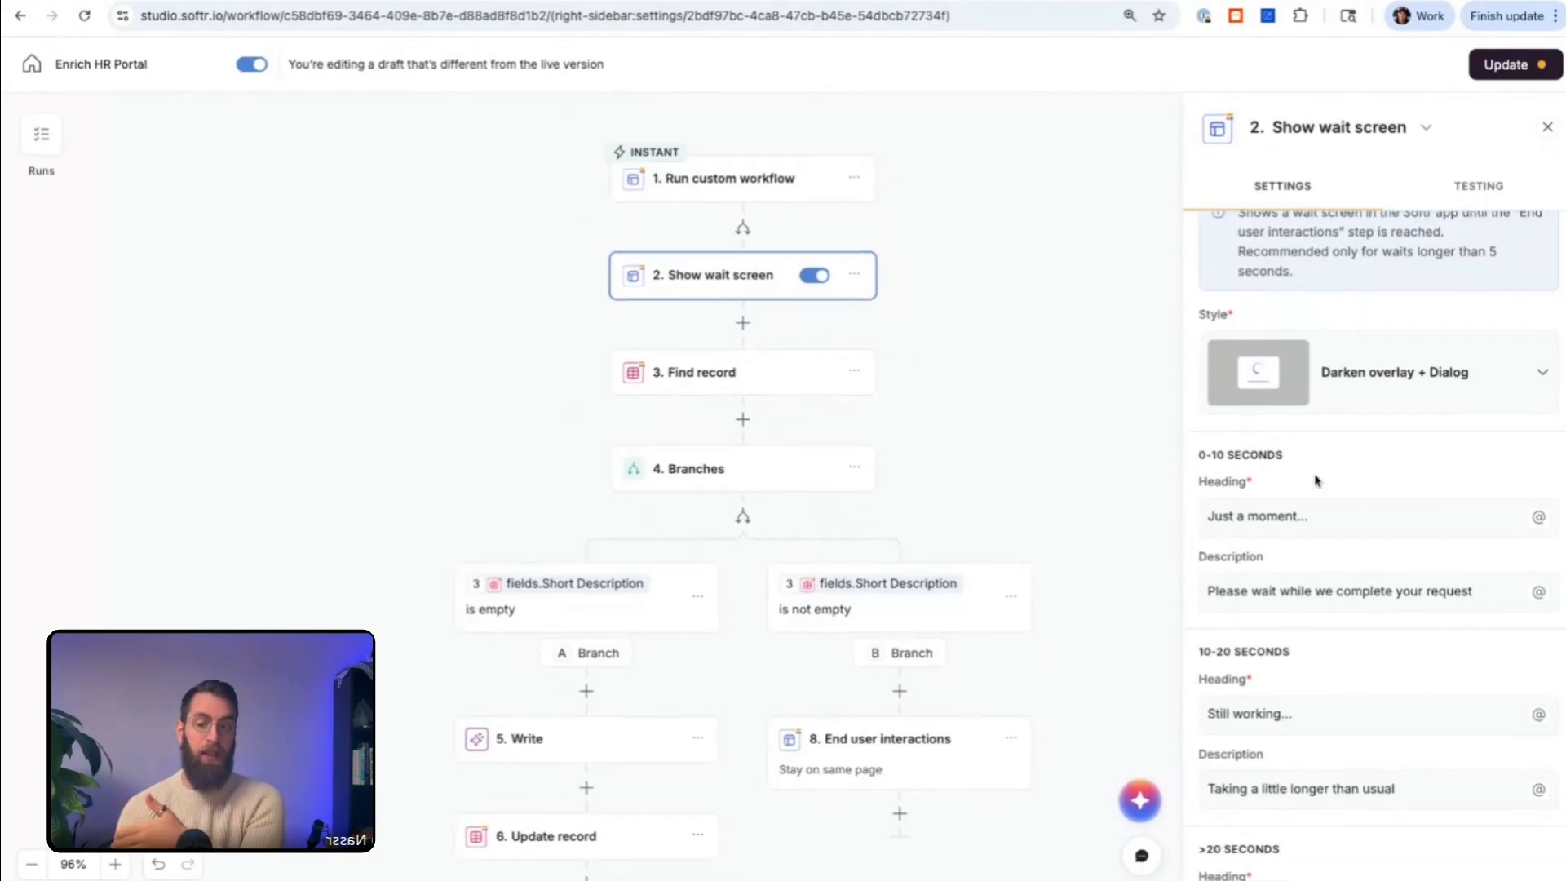
left_click(1373, 420)
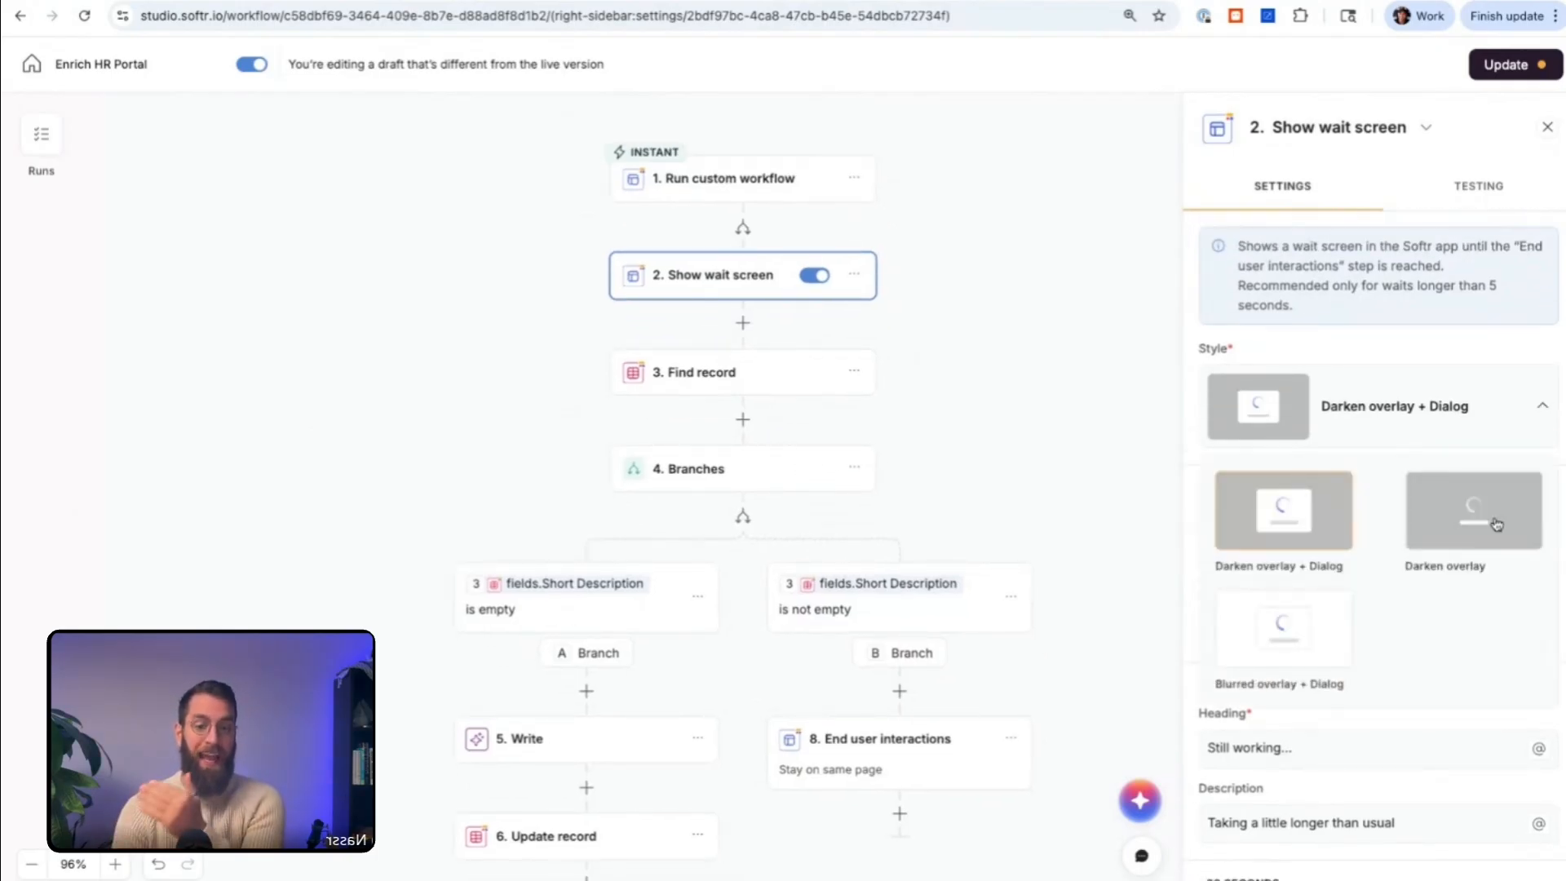
left_click(1396, 421)
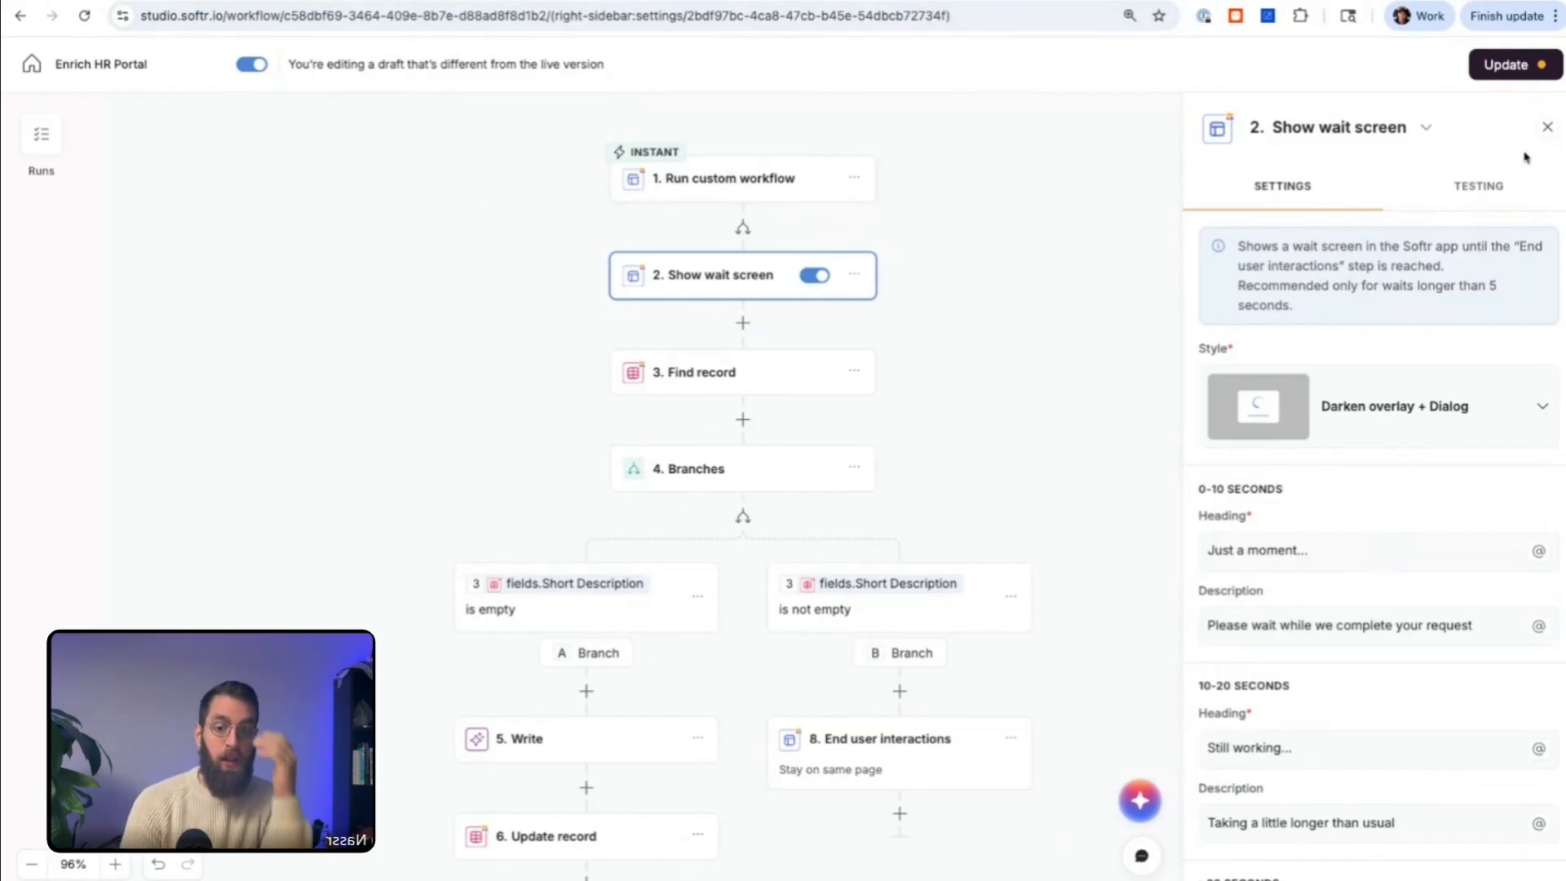
left_click(1481, 189)
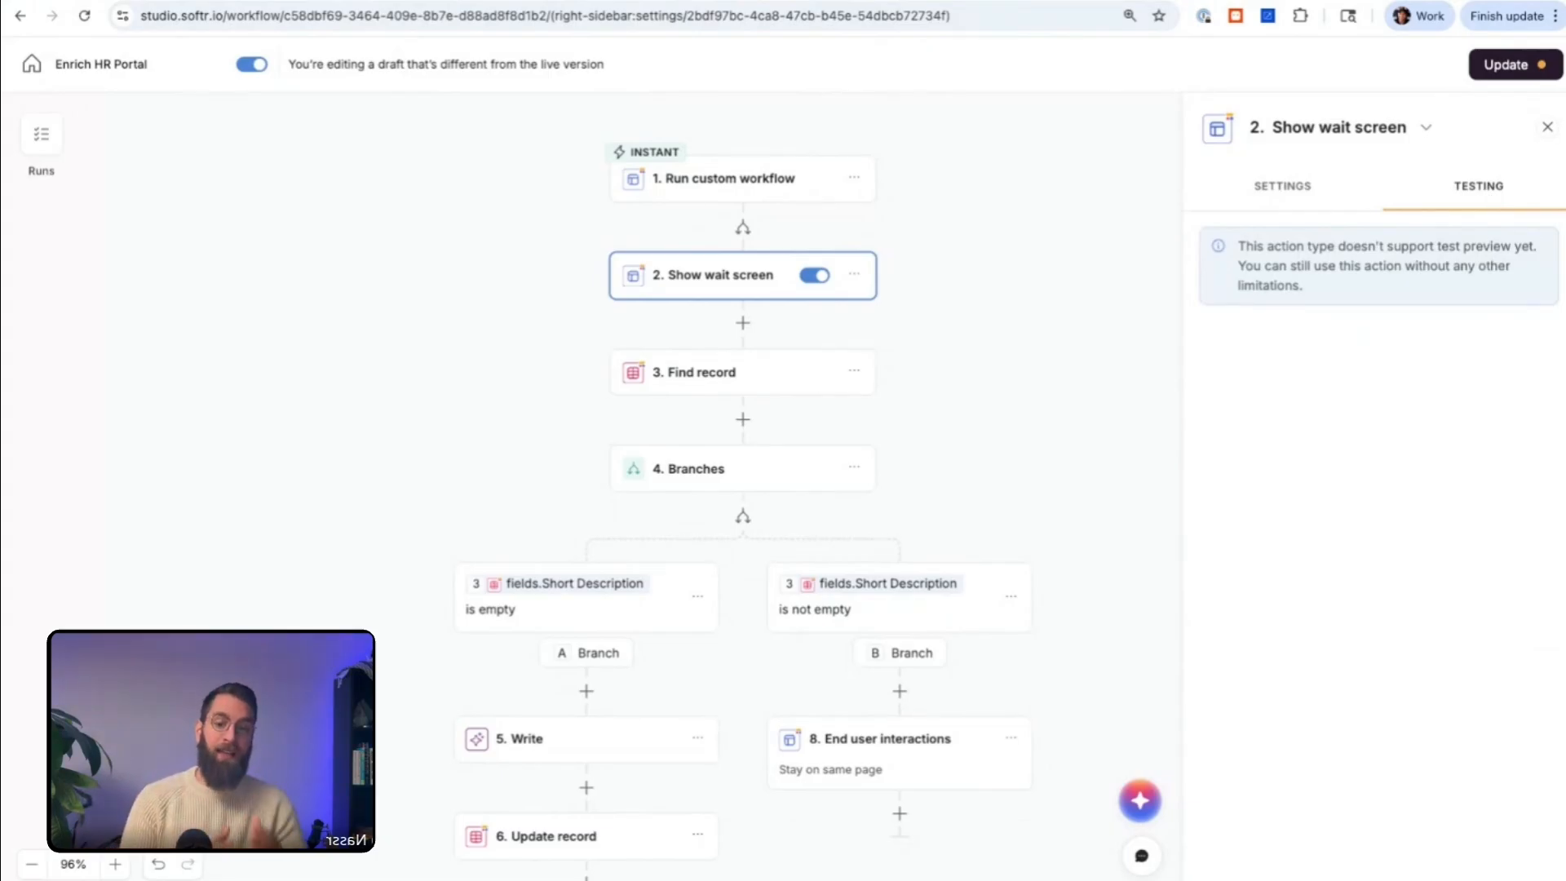
left_click(727, 180)
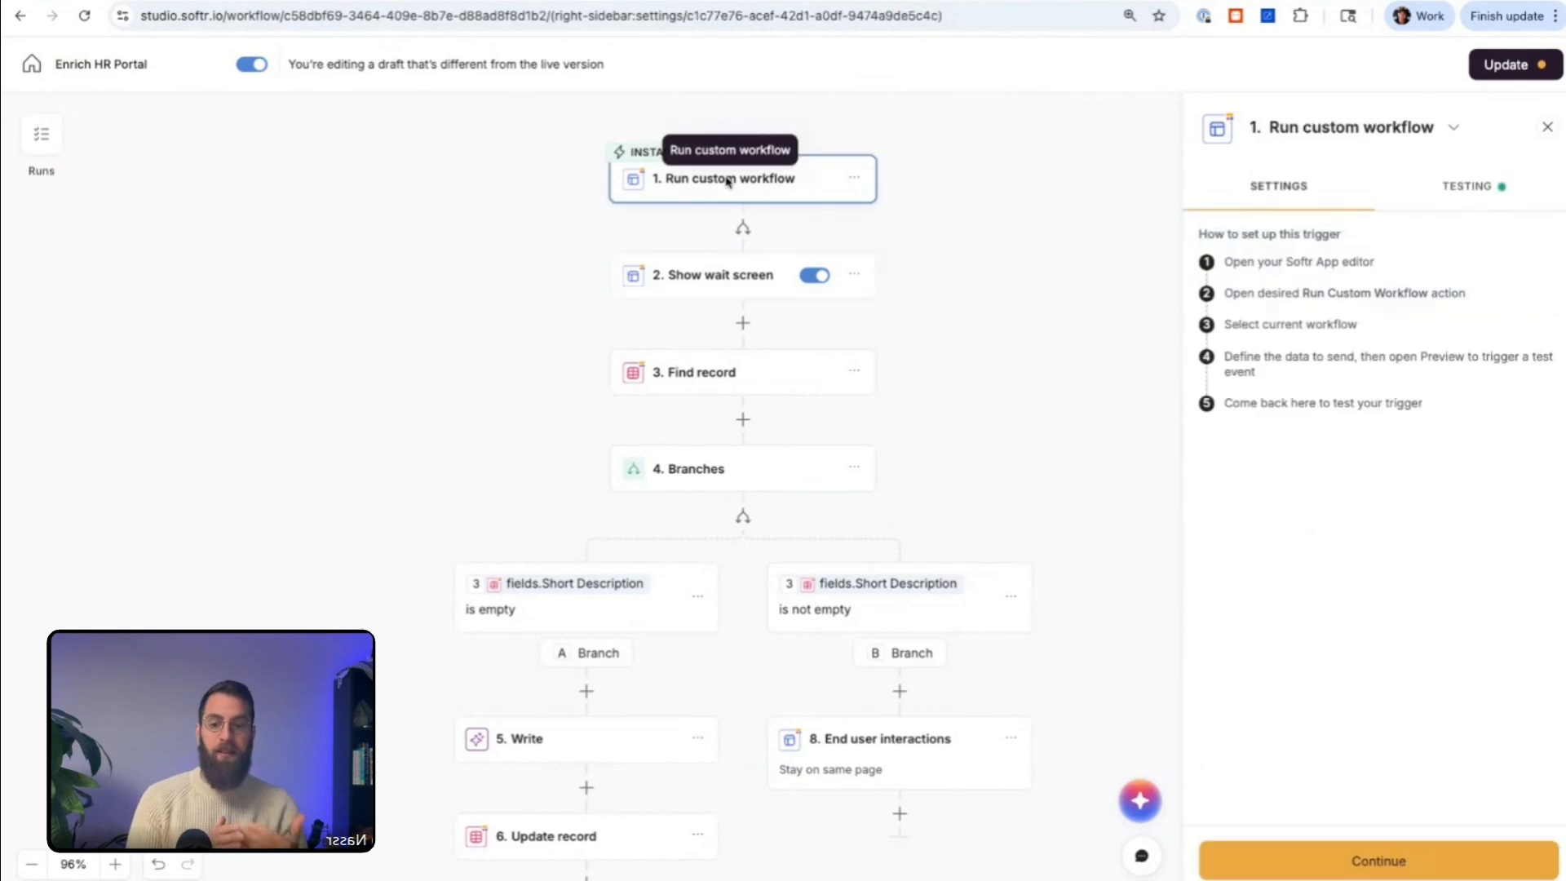
left_click(1490, 196)
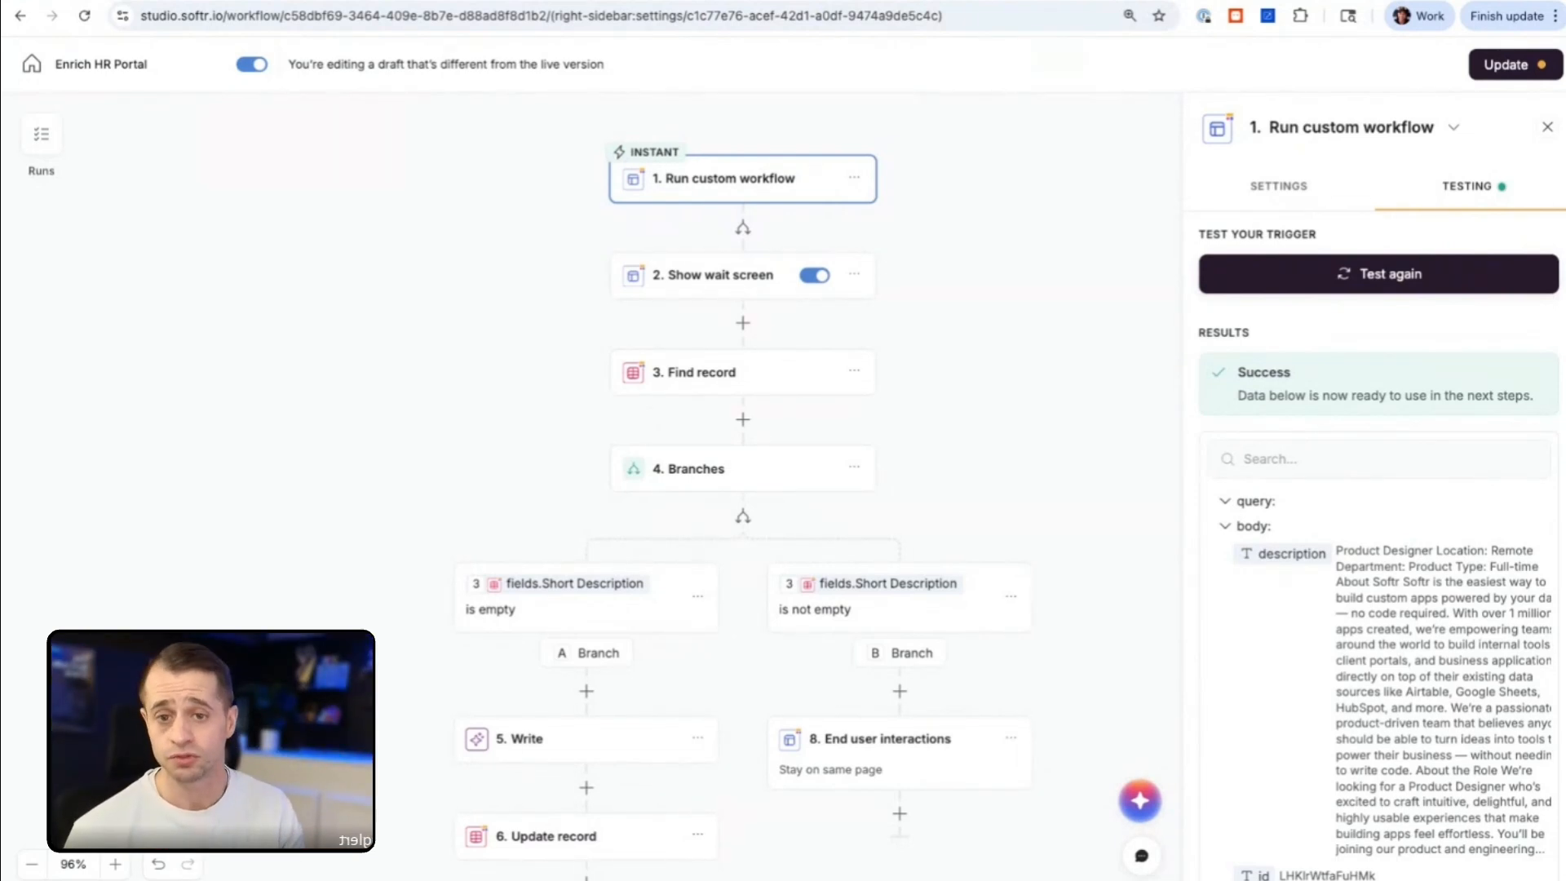
scroll(740, 280, "up", 1)
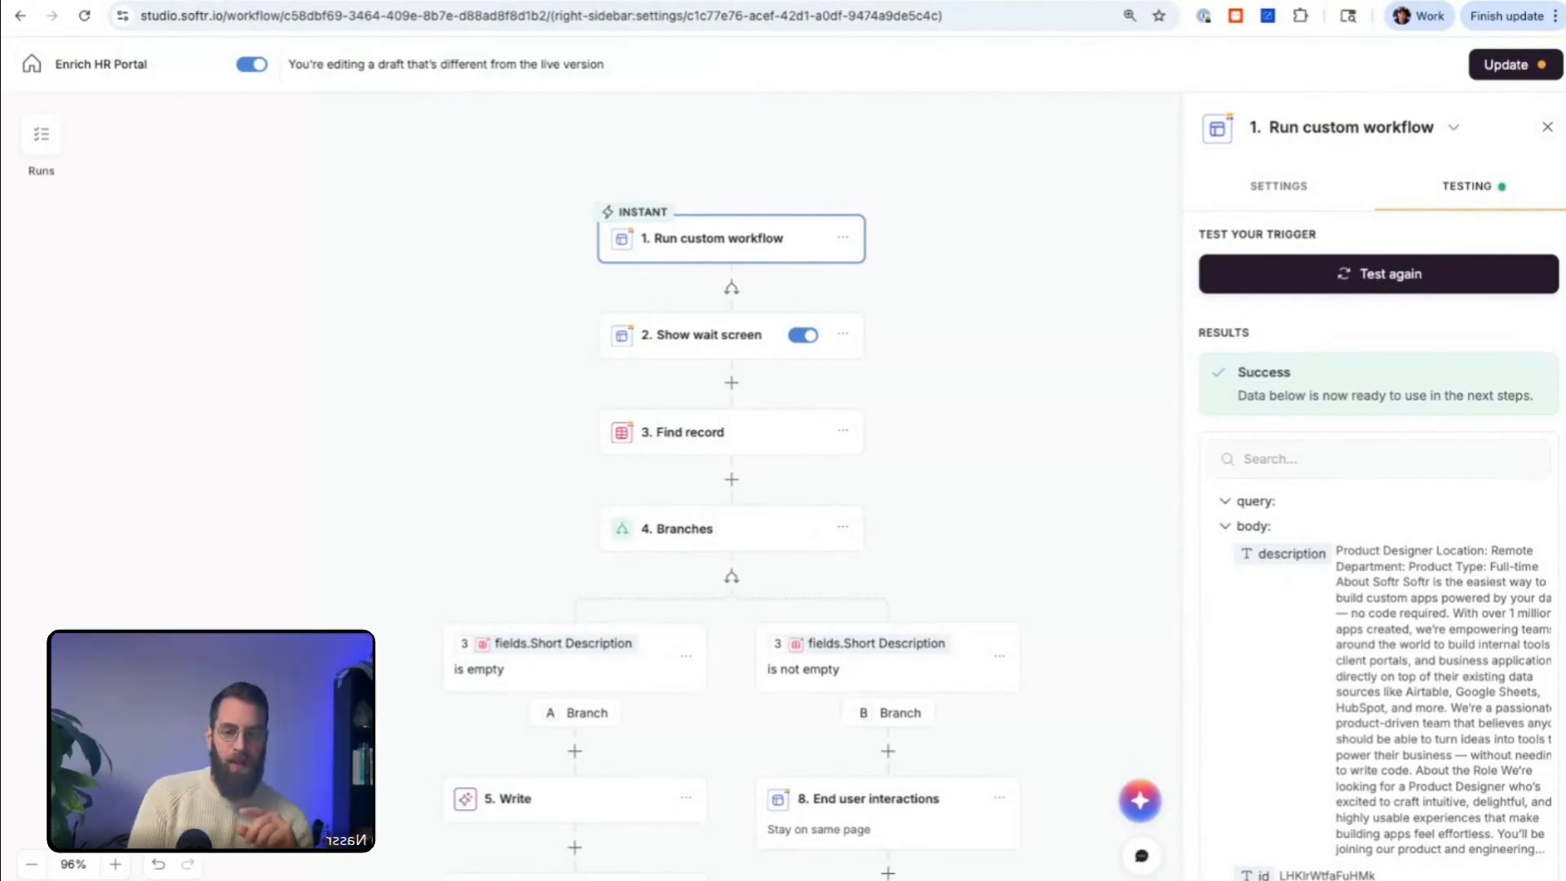
scroll(863, 349, "down", 2)
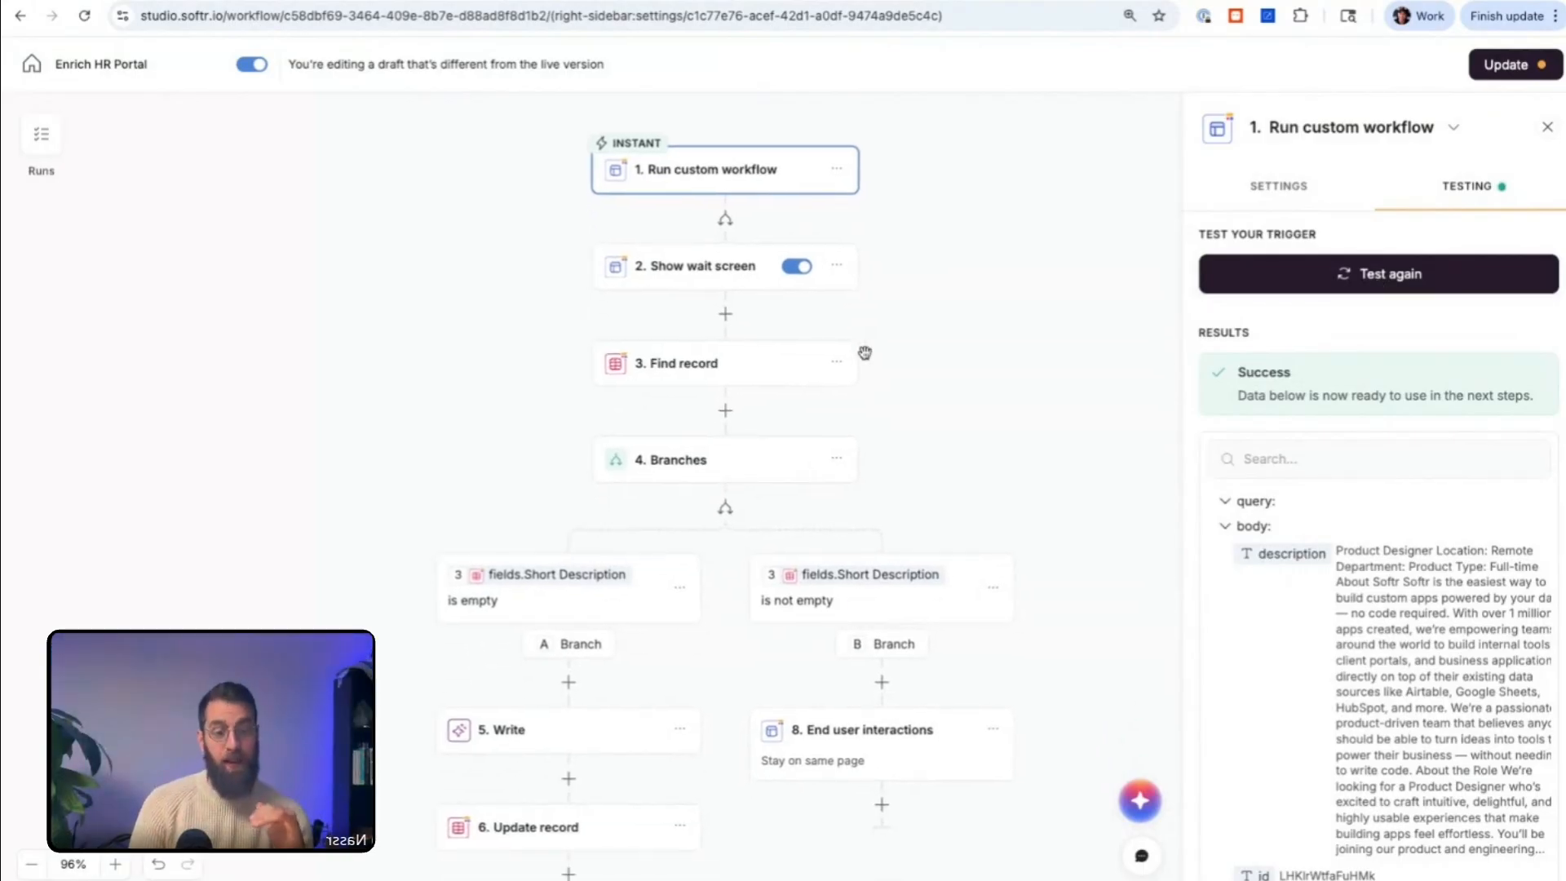
scroll(865, 353, "up", 1)
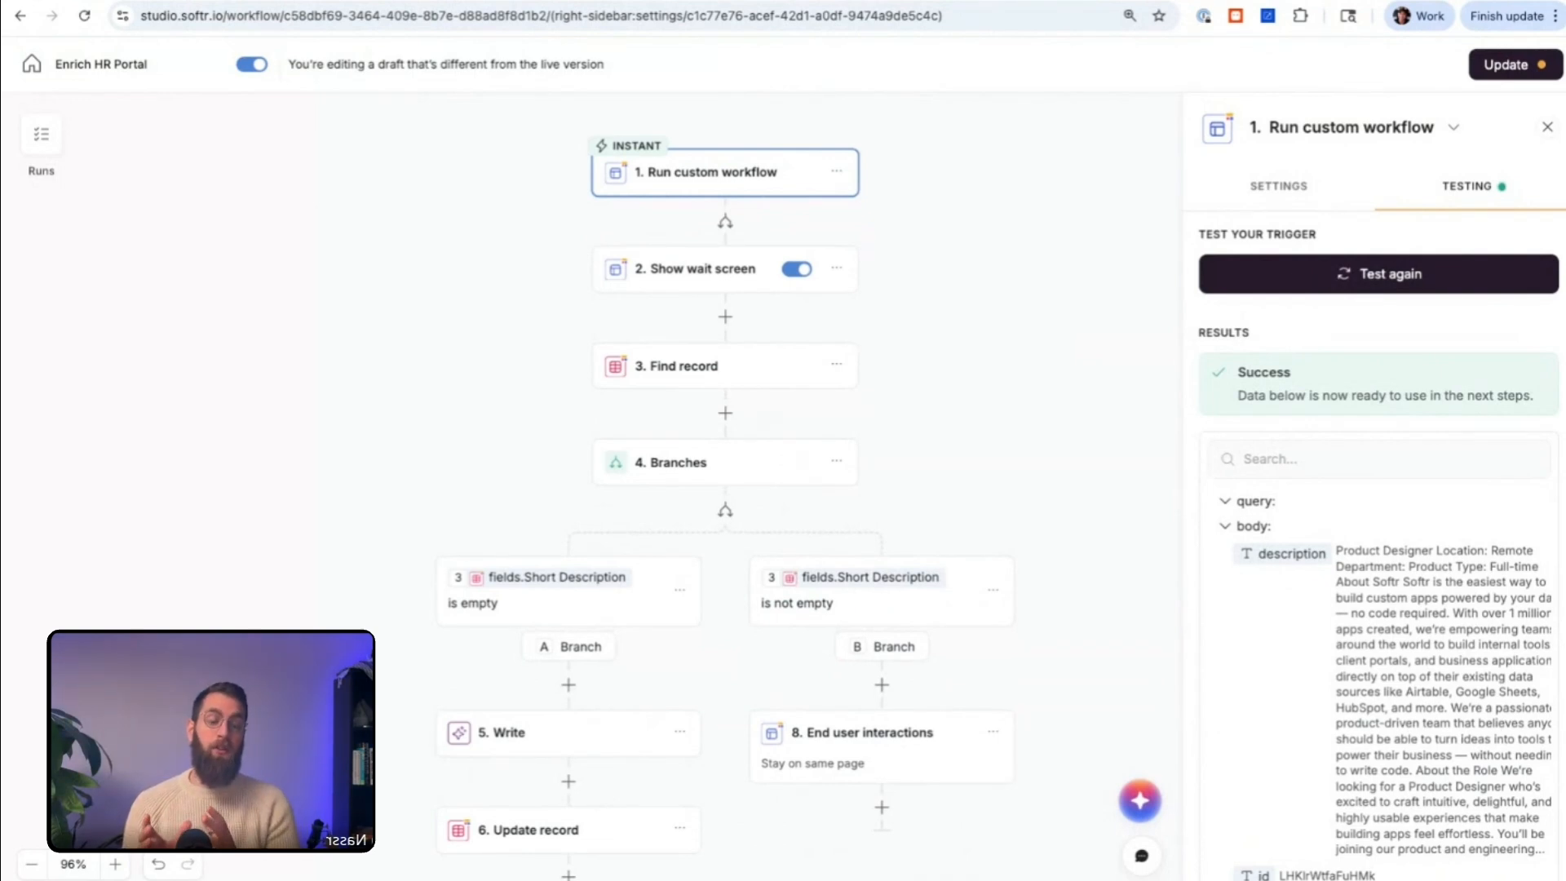
scroll(832, 463, "down", 1)
scroll(832, 464, "up", 2)
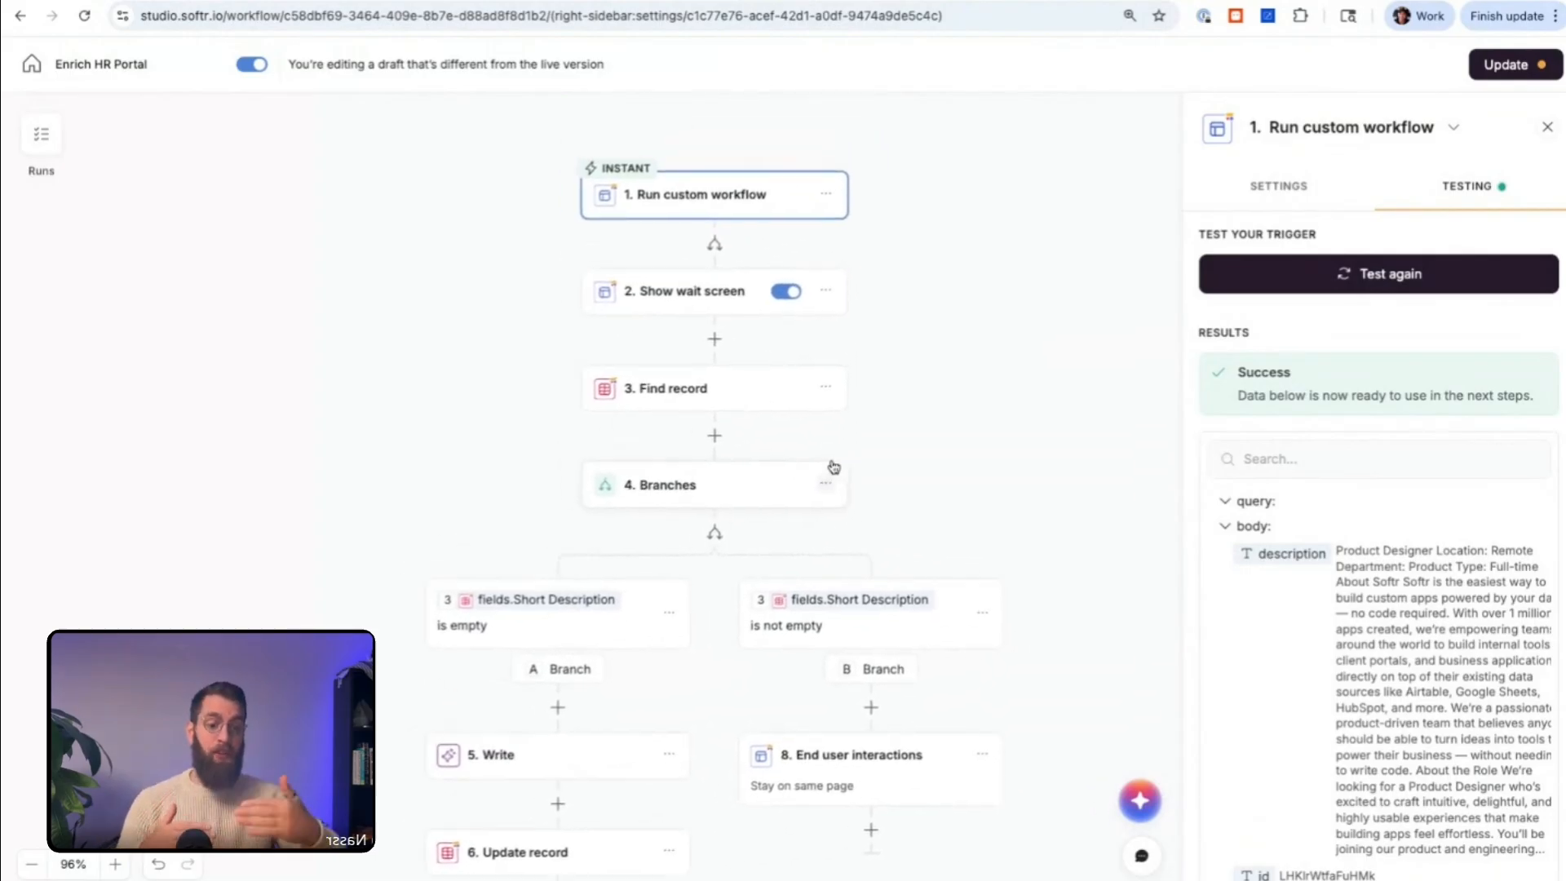
scroll(833, 467, "down", 1)
scroll(833, 466, "down", 1)
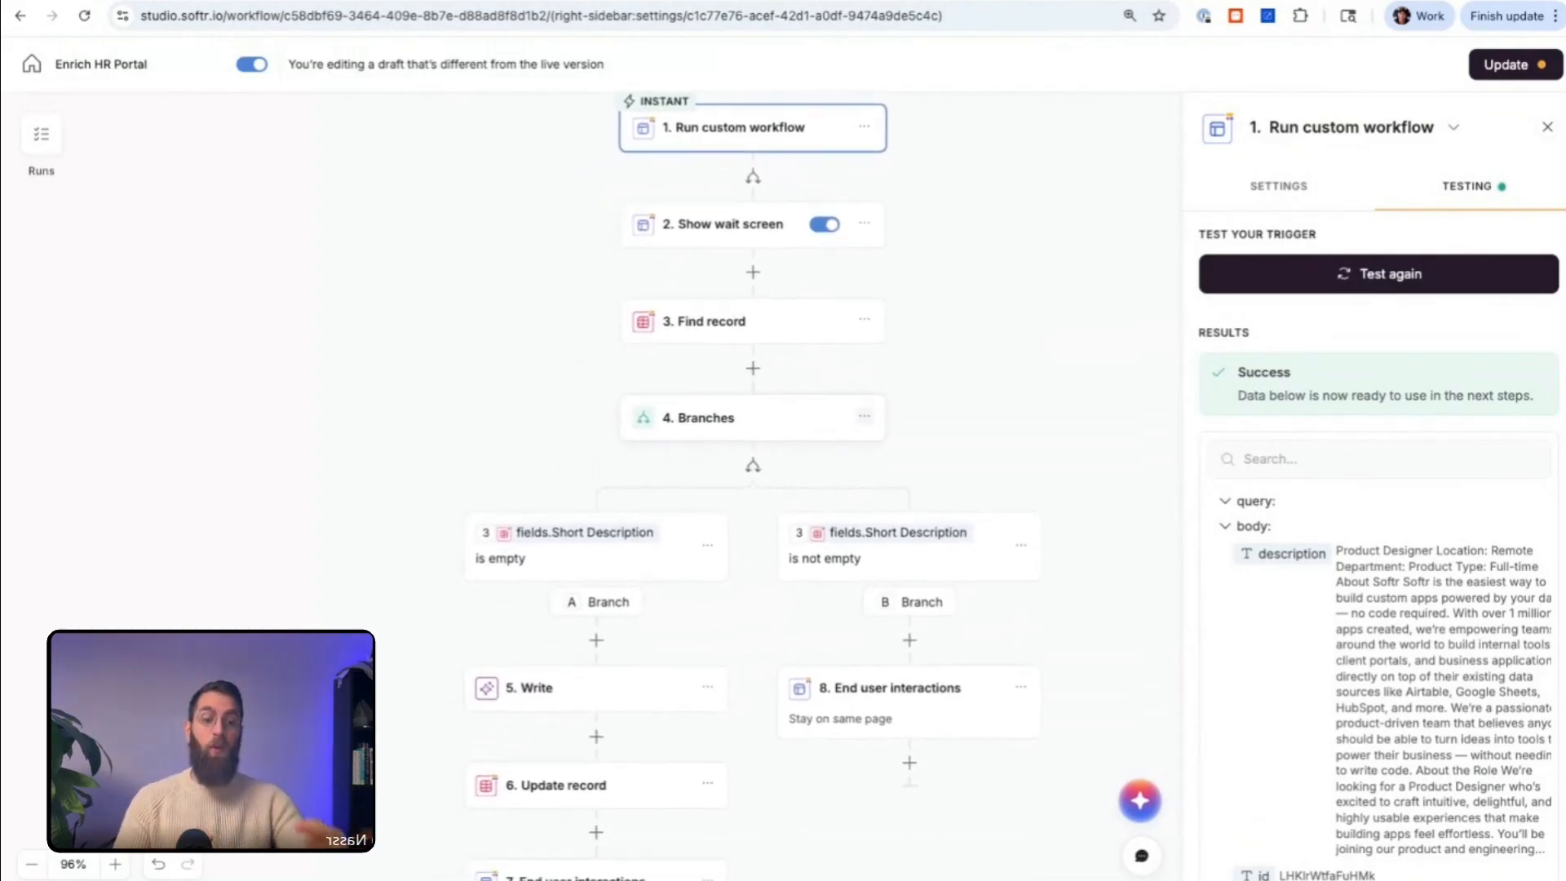
Step: Examine the redirect URL in Branch A's End user interactions step against the recordId in the job listing preview page's address
scroll(626, 717, "down", 3)
left_click(595, 730)
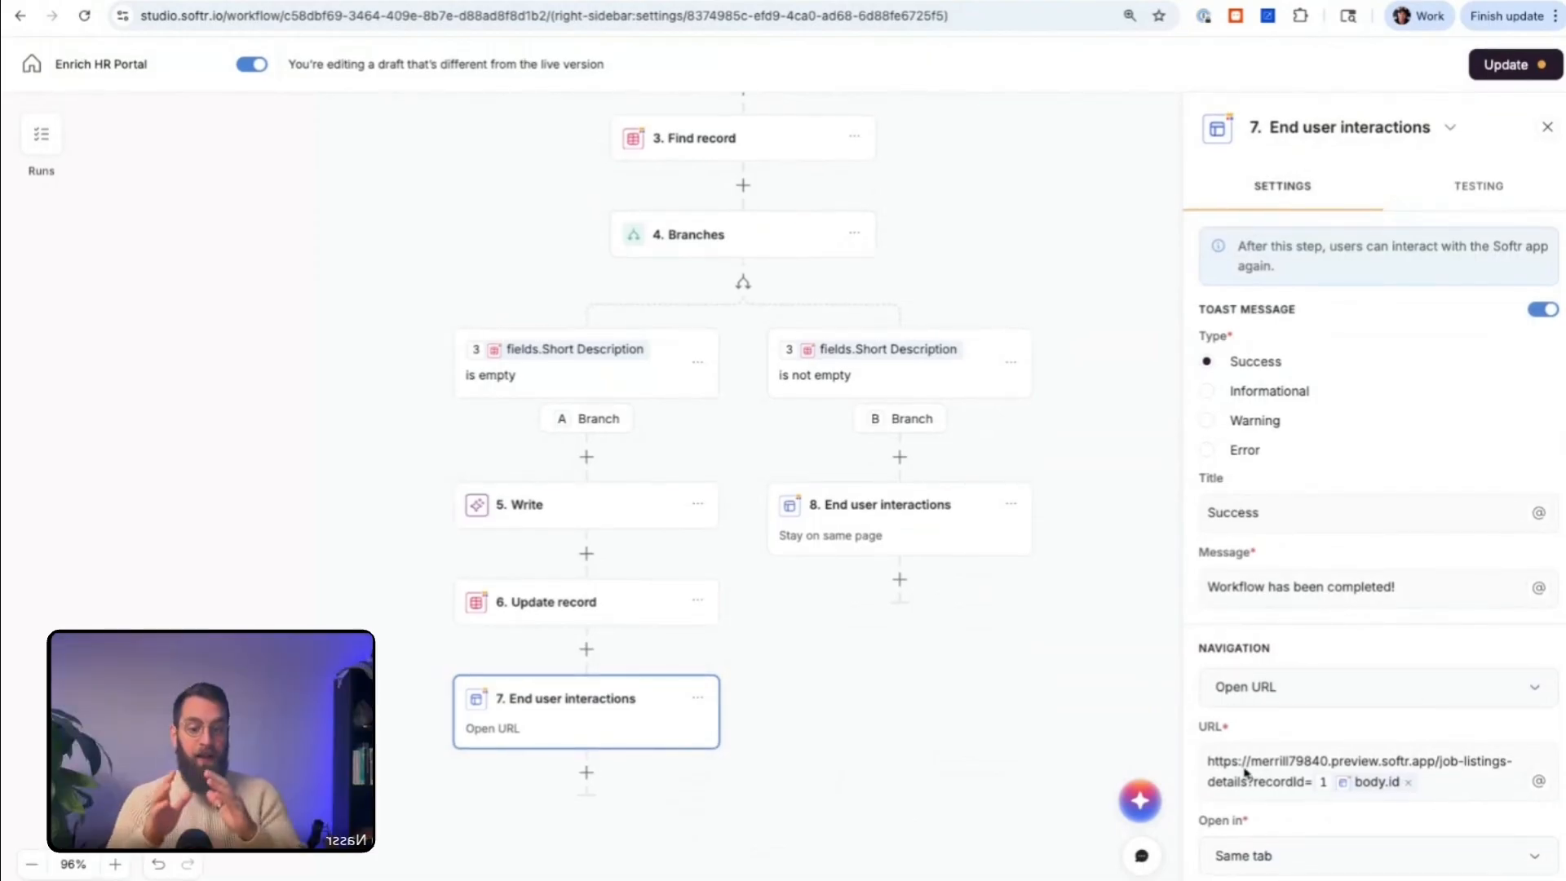
left_click(1210, 762)
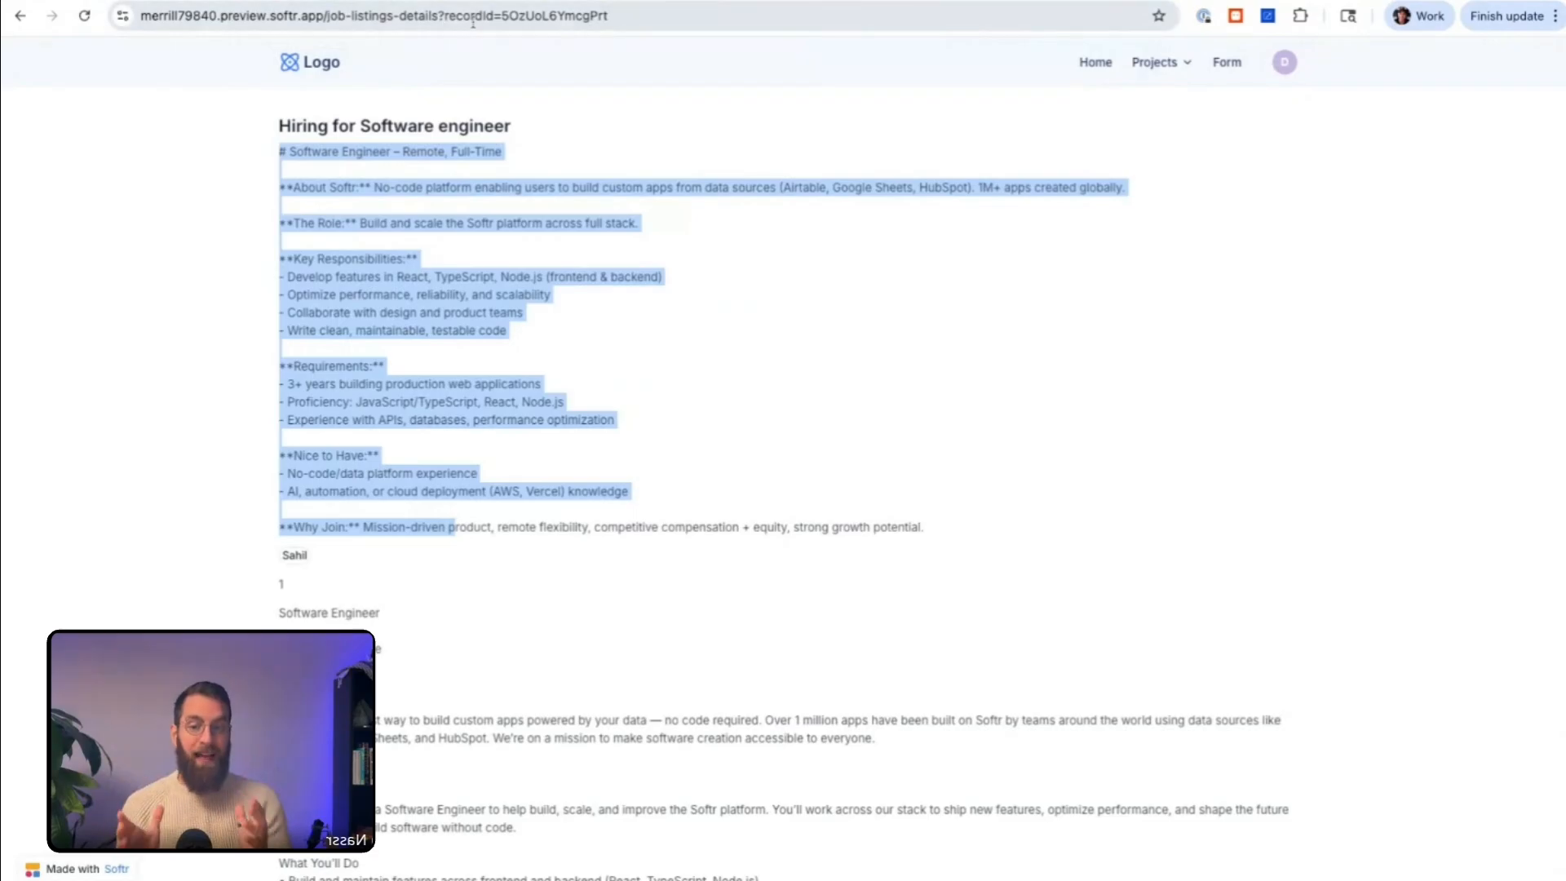
left_click(494, 18)
left_click(641, 18)
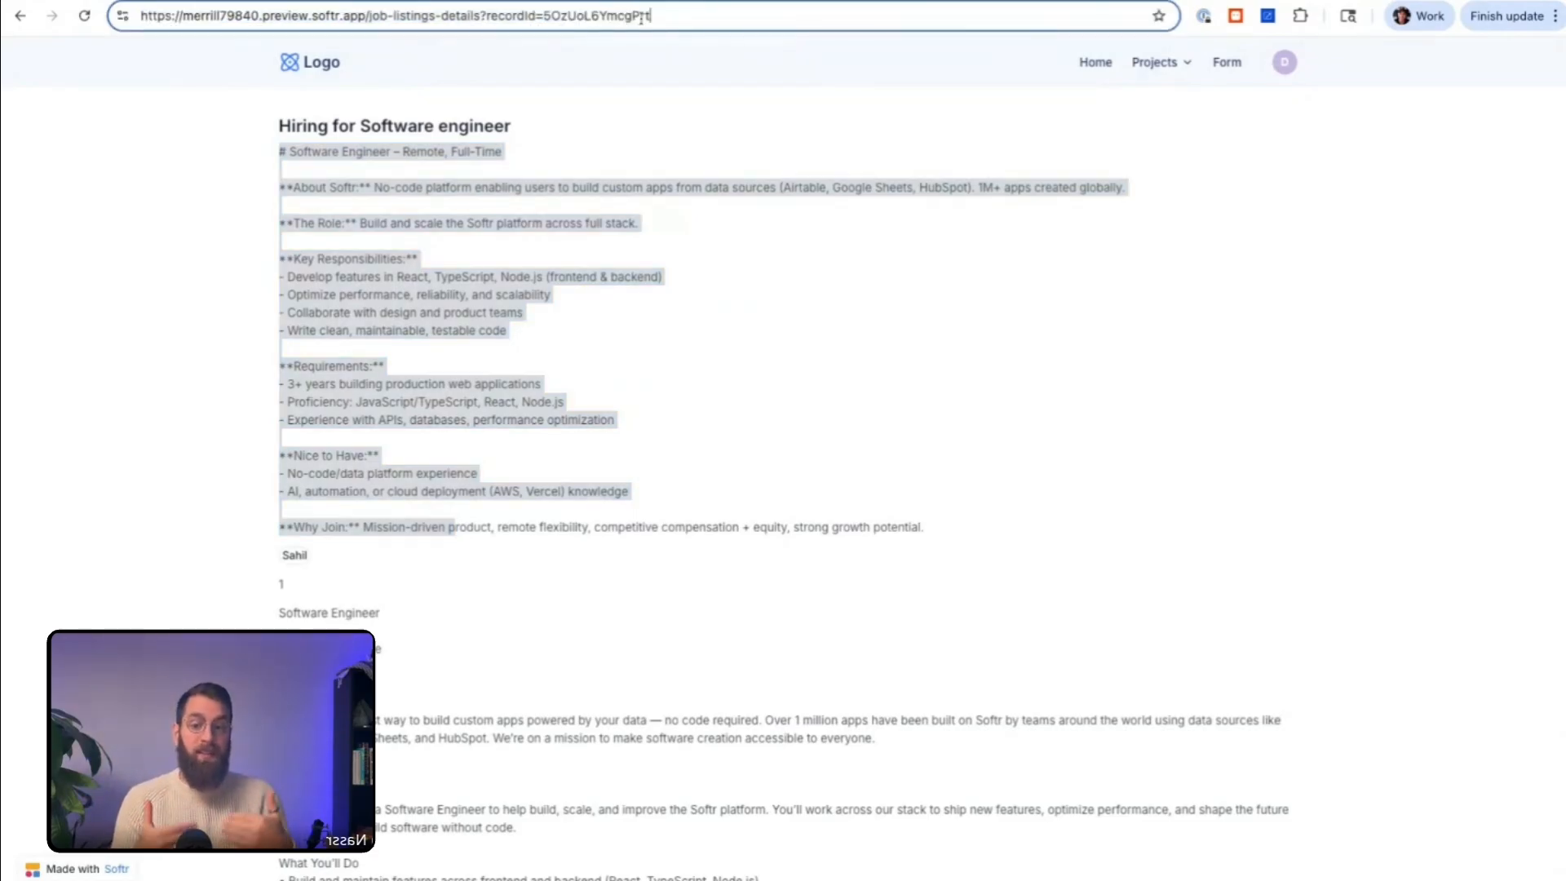
left_click_drag(662, 17, 545, 17)
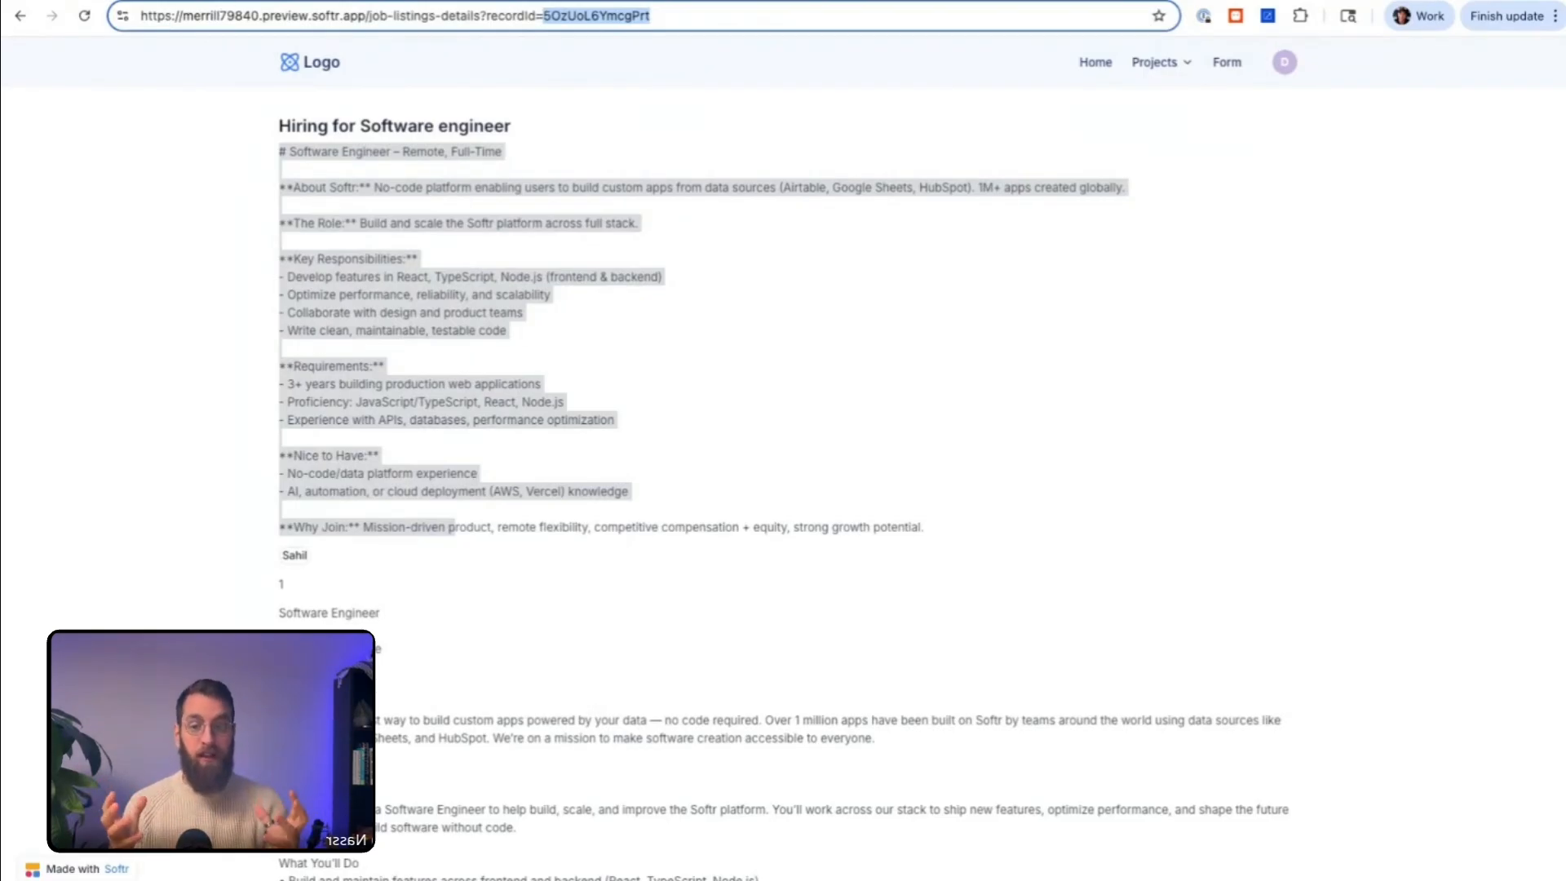
key("super+Tab")
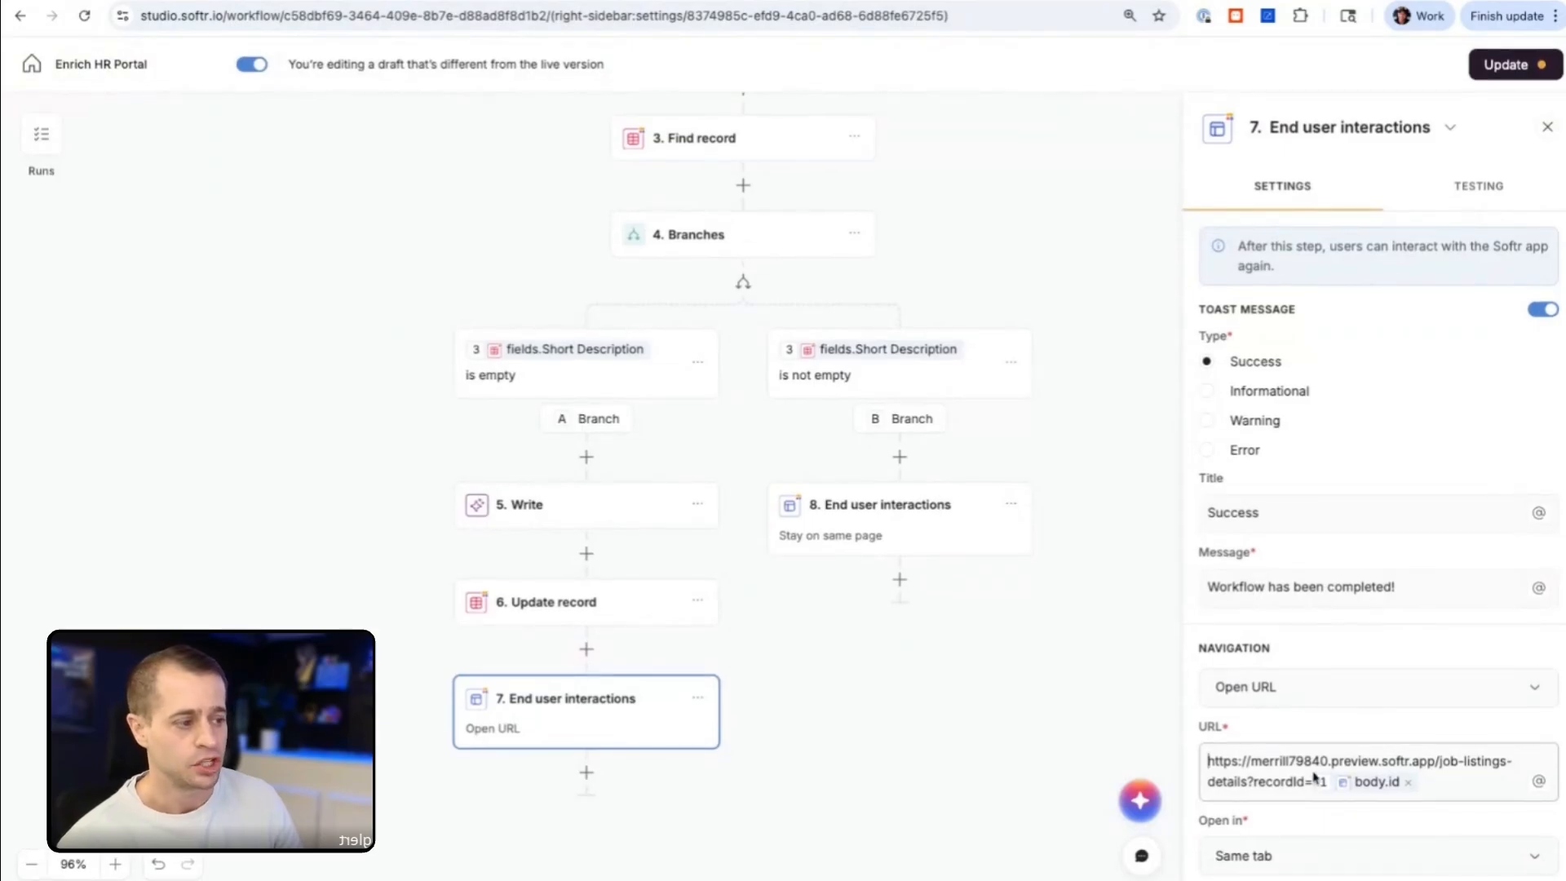
Step: Remove the preview subdomain from the redirect URL in Branch A's End user interactions step
double_click(1363, 763)
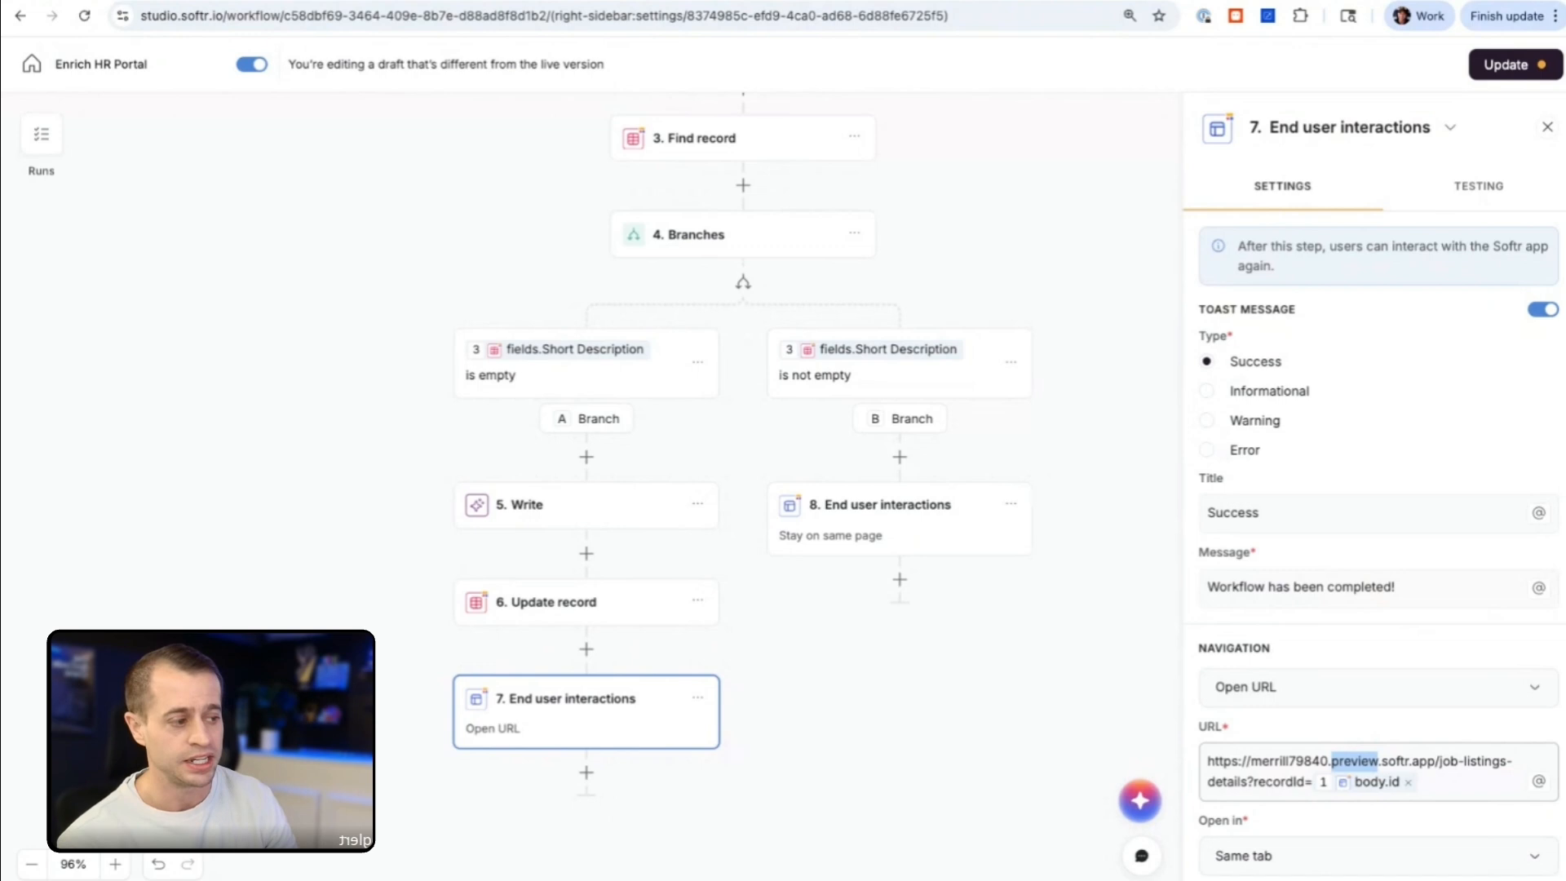
key("BackSpace")
key("BackSpace")
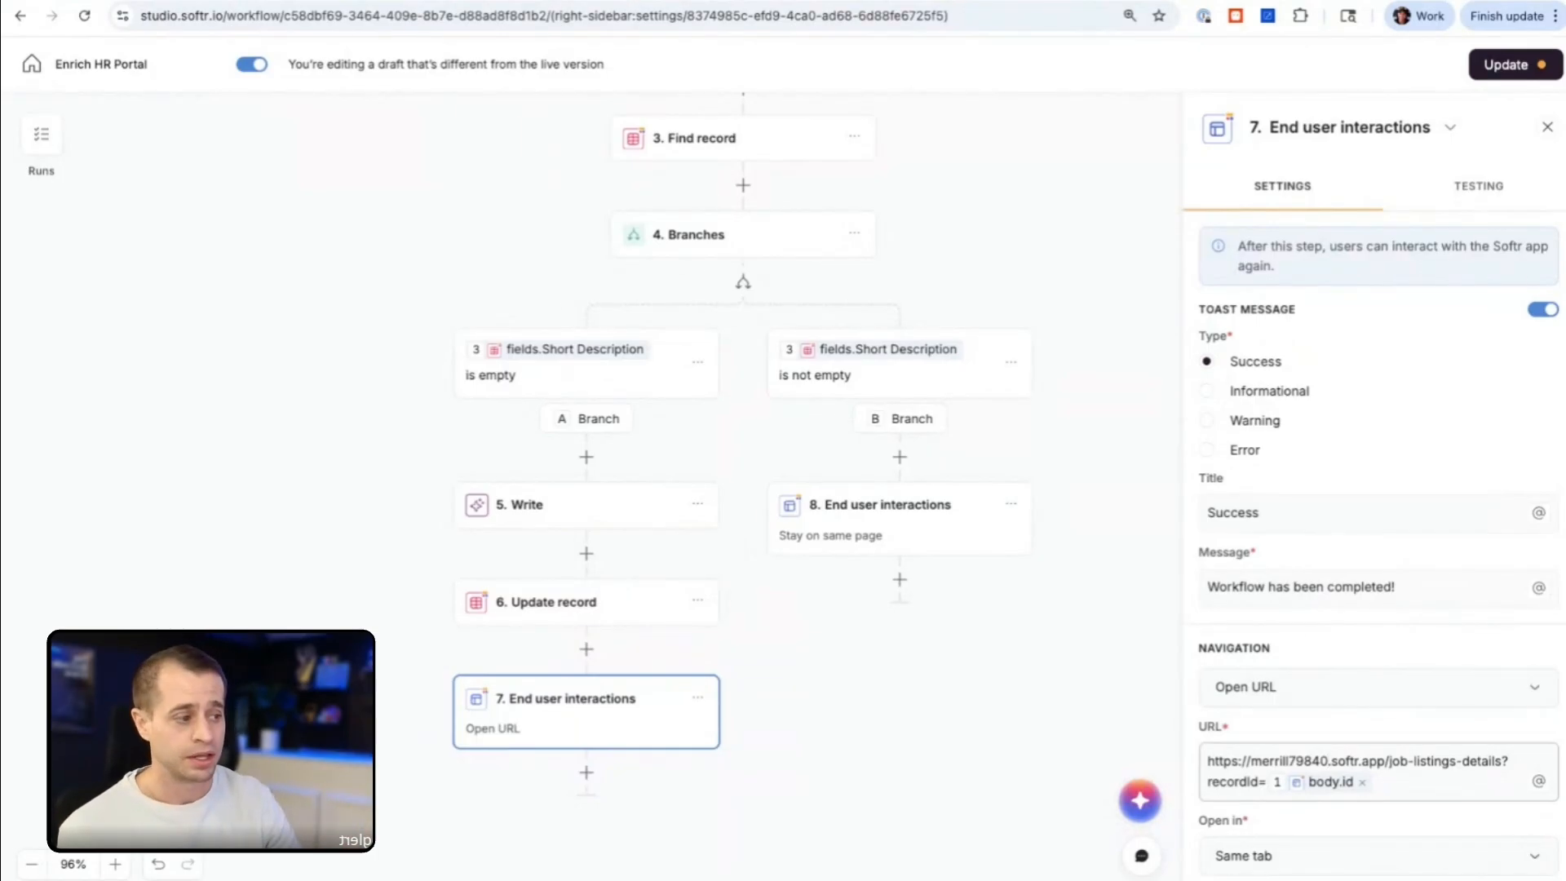
Step: Replace the domain in the redirect URL of Branch A's End user interactions step with jjenglert.com, keeping the job-listings-details path and recordId
left_click(1385, 763)
key("super+shift+Right")
double_click(1386, 763)
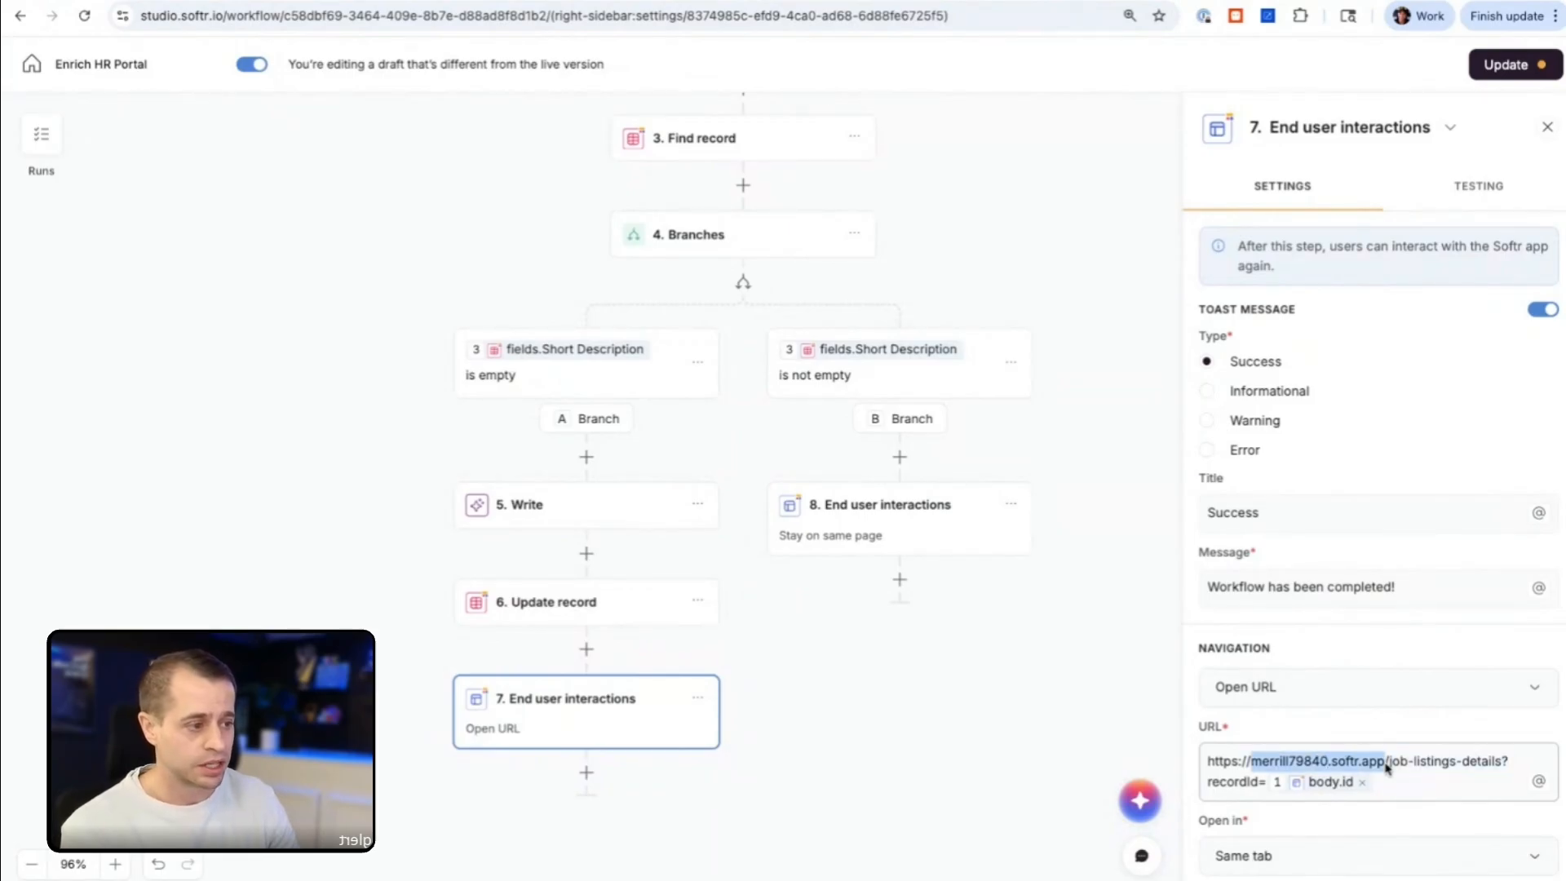
type("jjenglert.c")
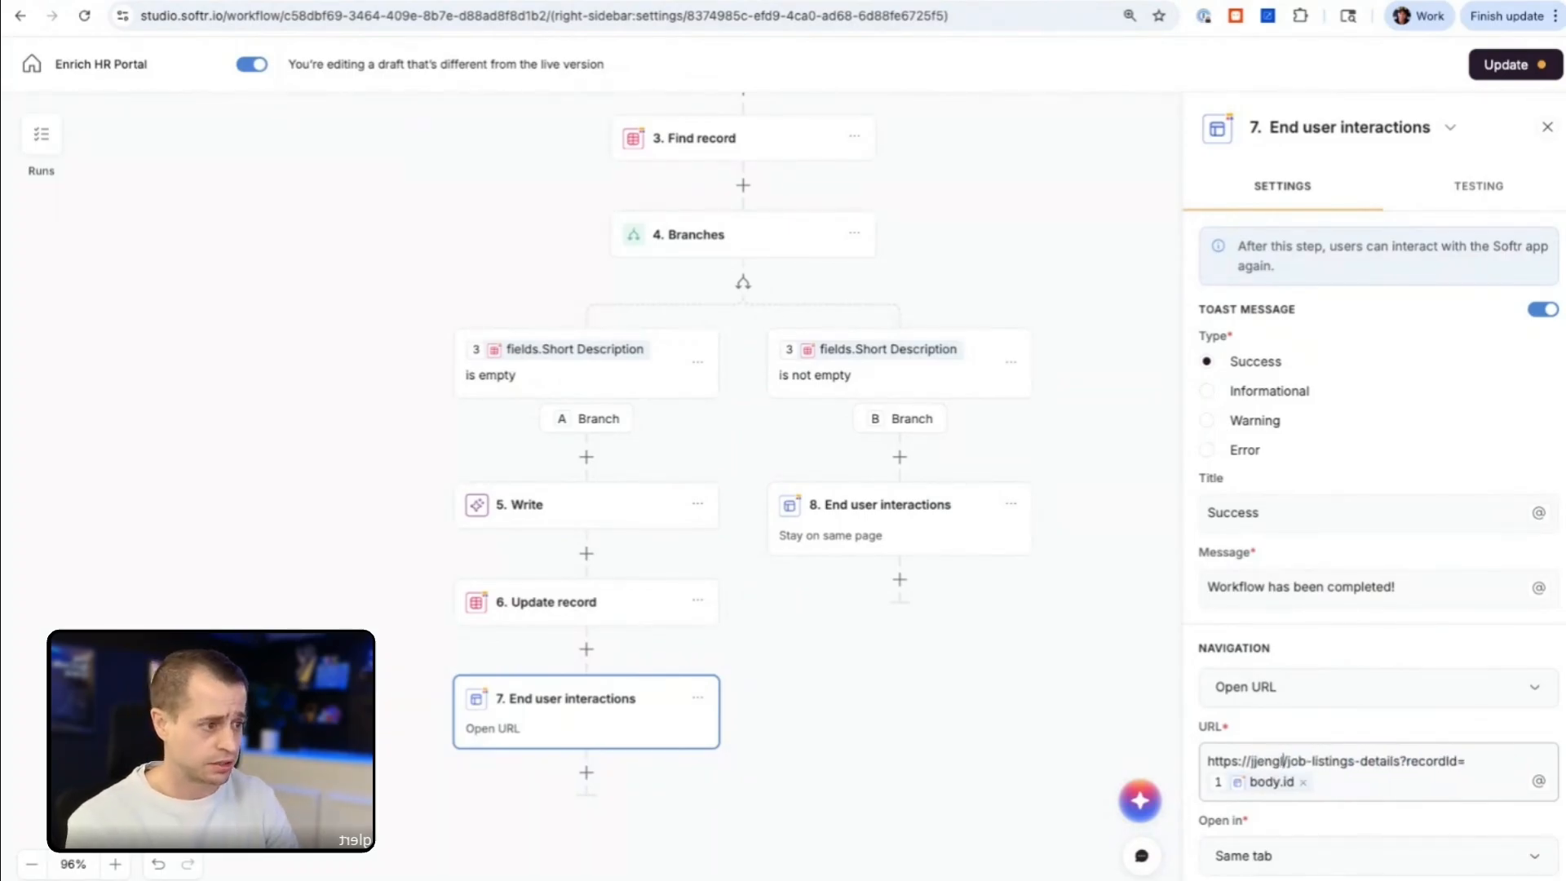
type("om")
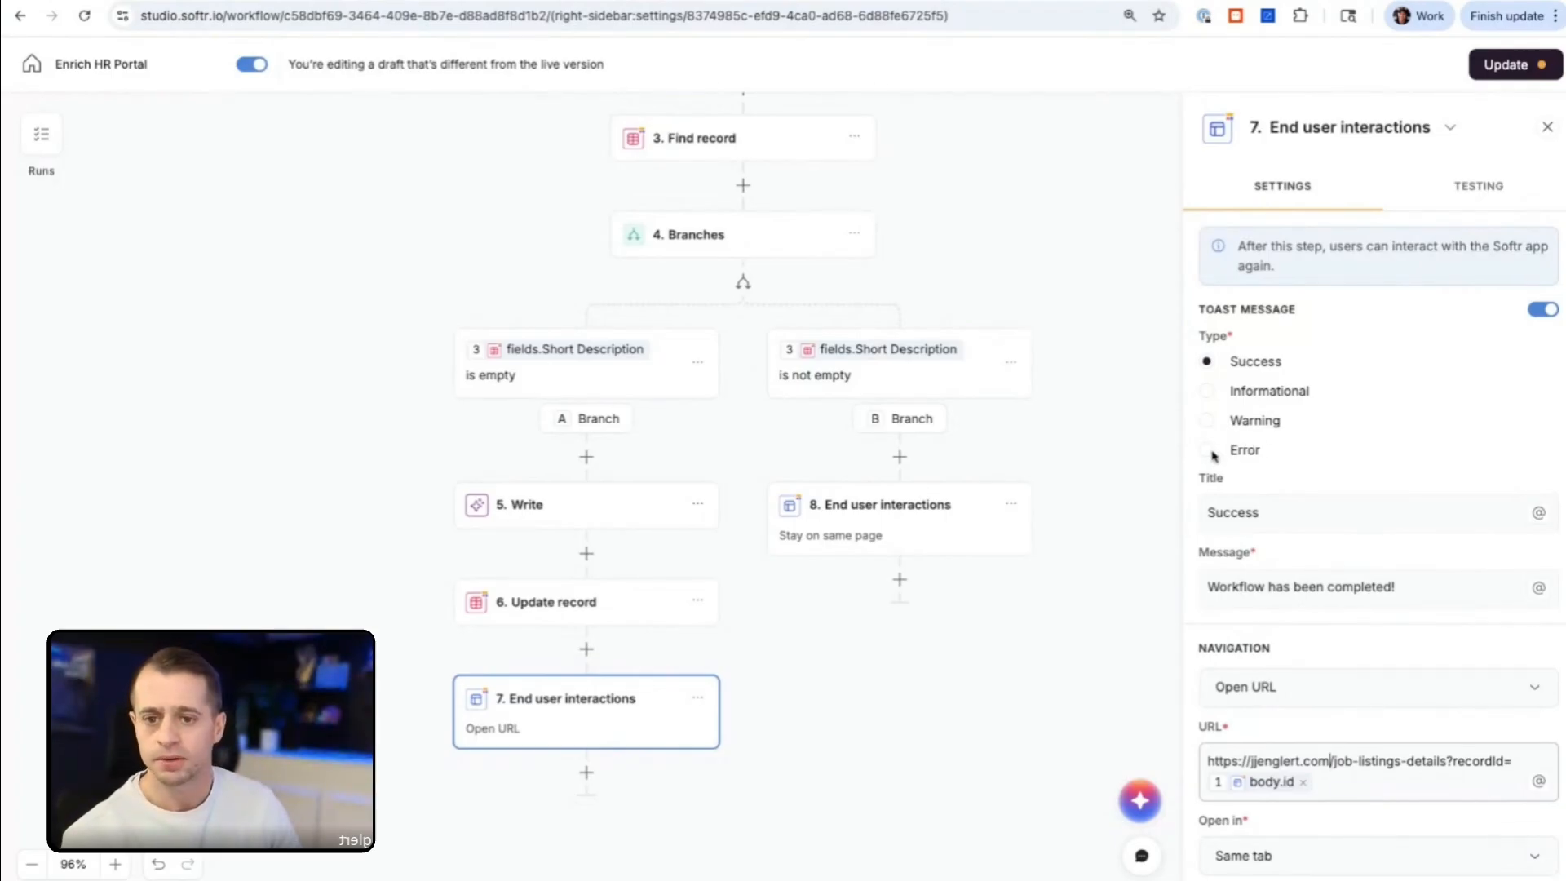
Step: Examine the run history, checking the Run custom workflow and Write outputs in the Oct 29, 2025 10:17:33 AM run
left_click(47, 143)
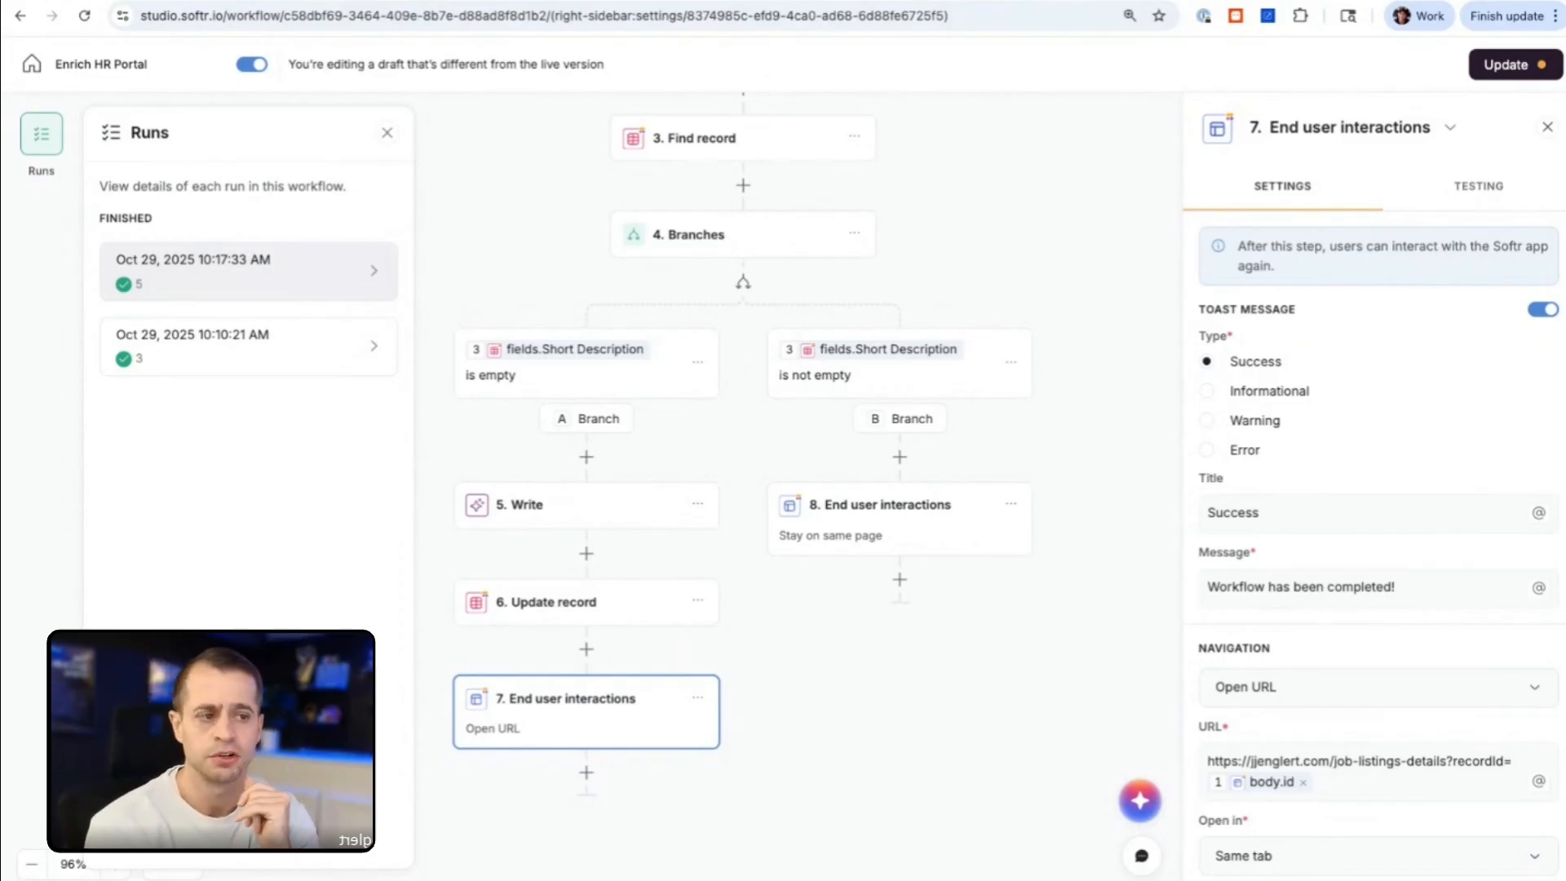
left_click(618, 607)
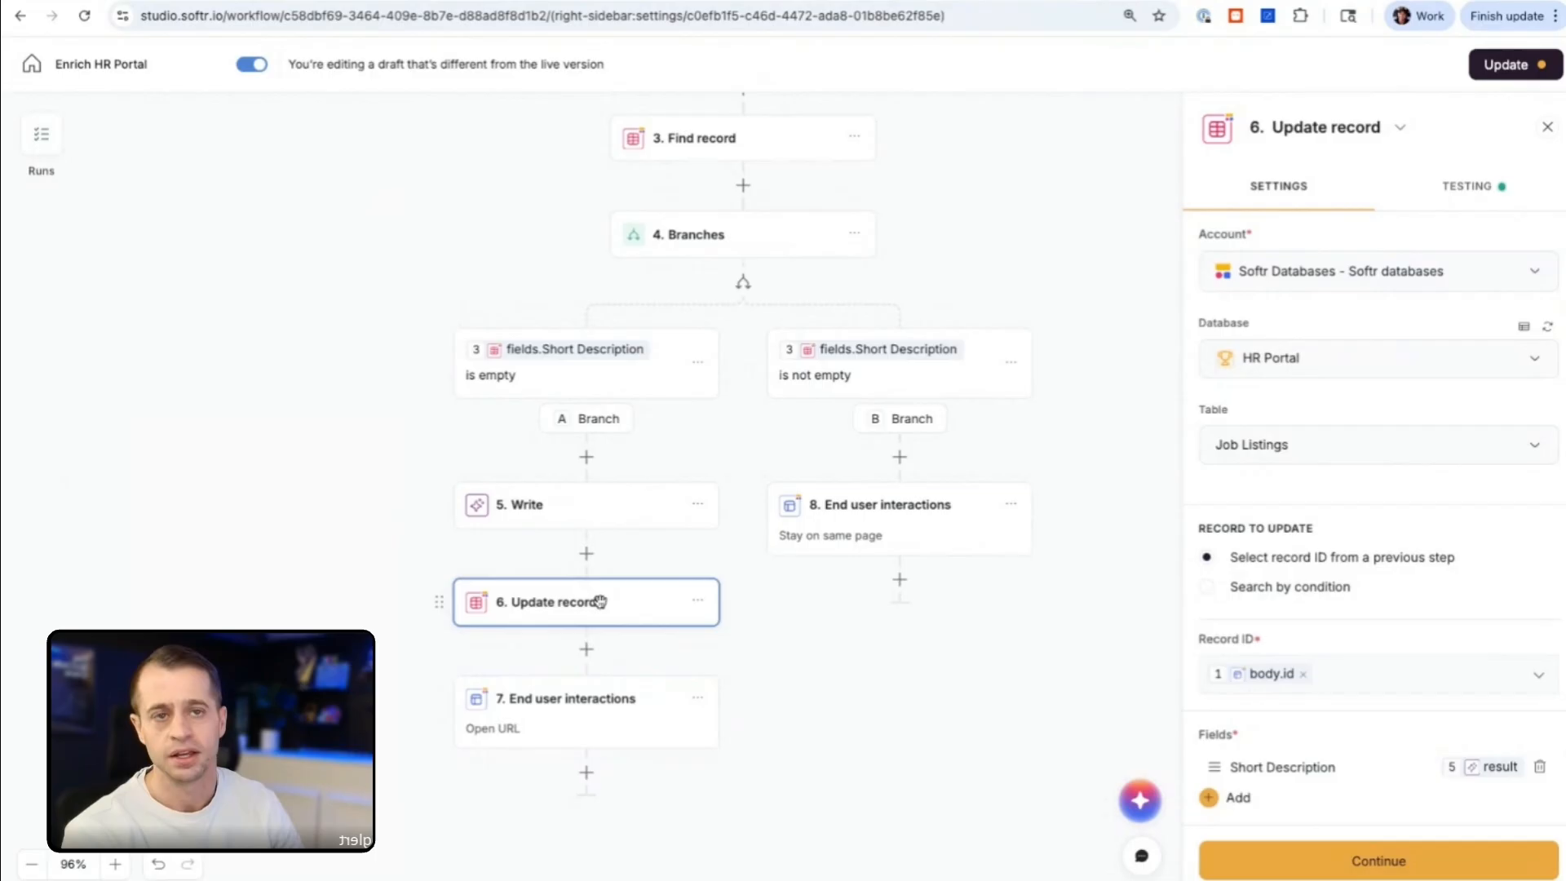
left_click(40, 135)
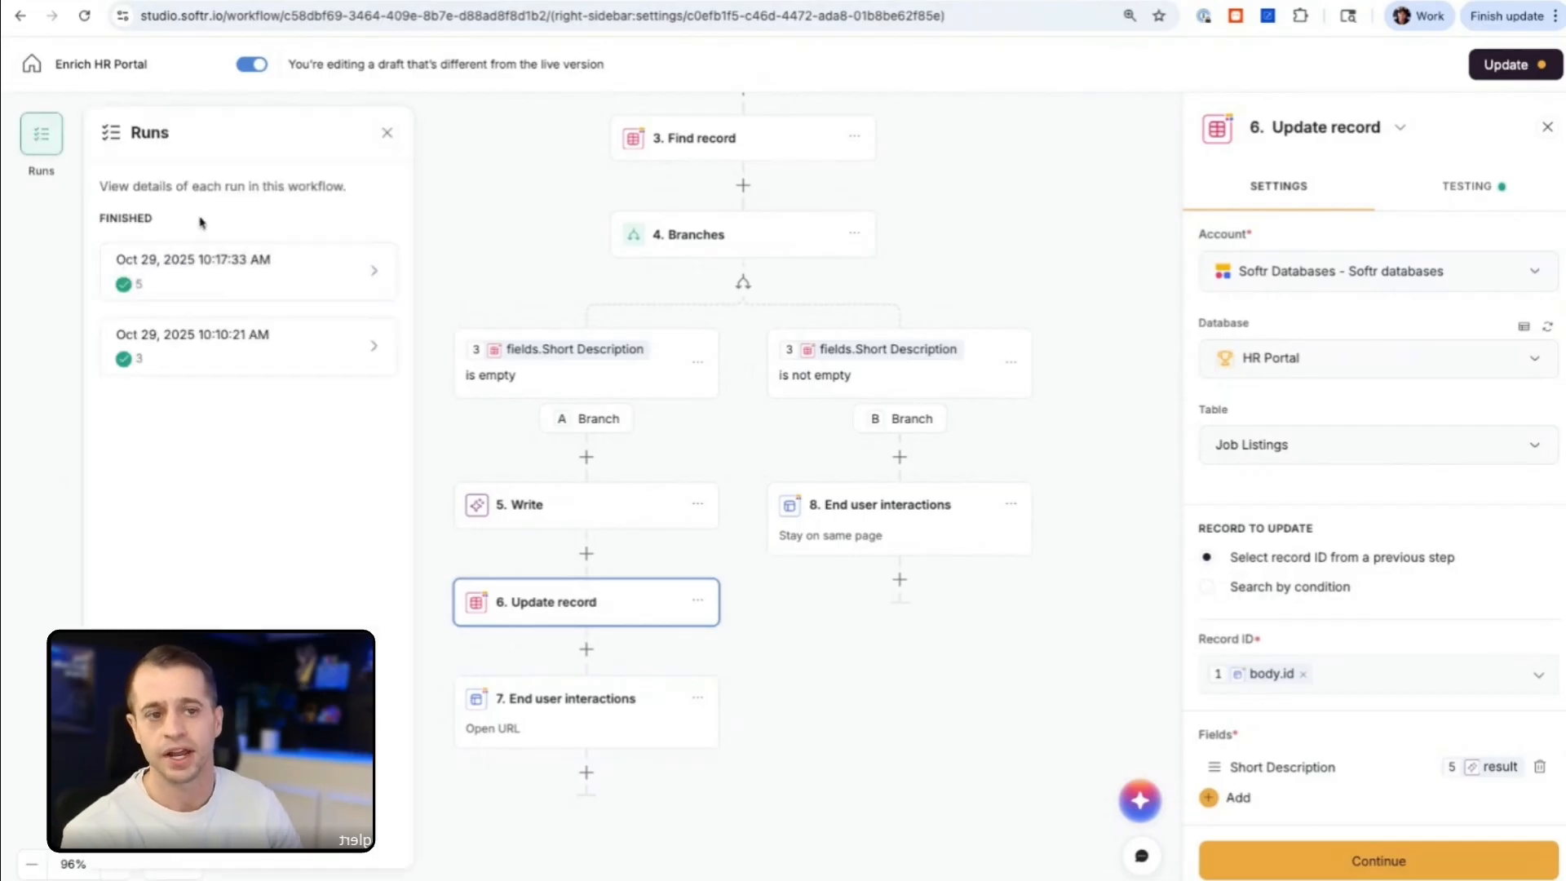
left_click(199, 285)
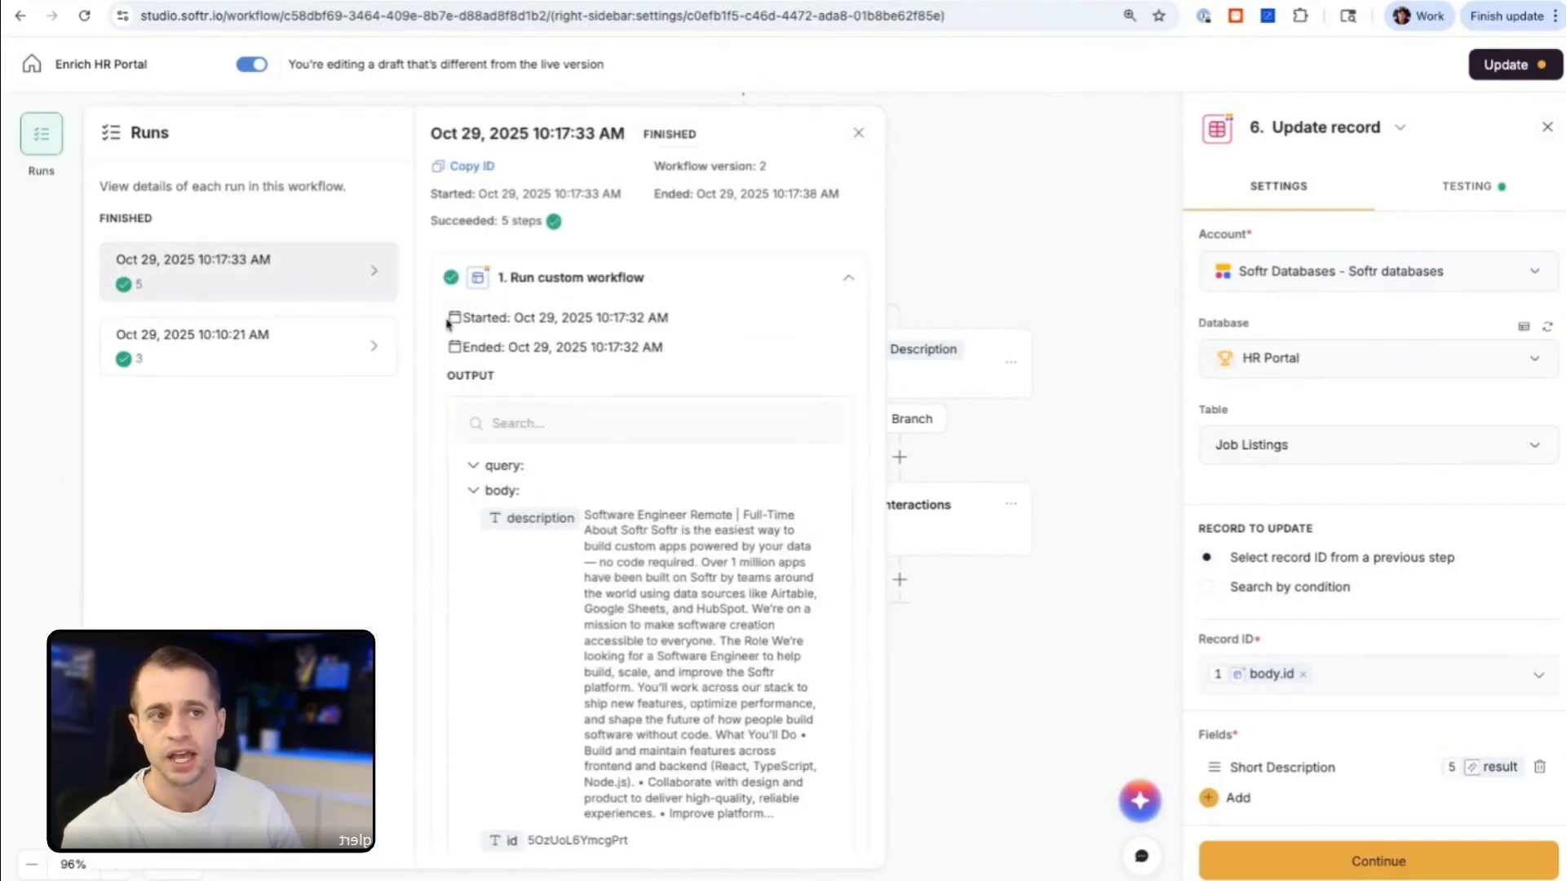
left_click(603, 278)
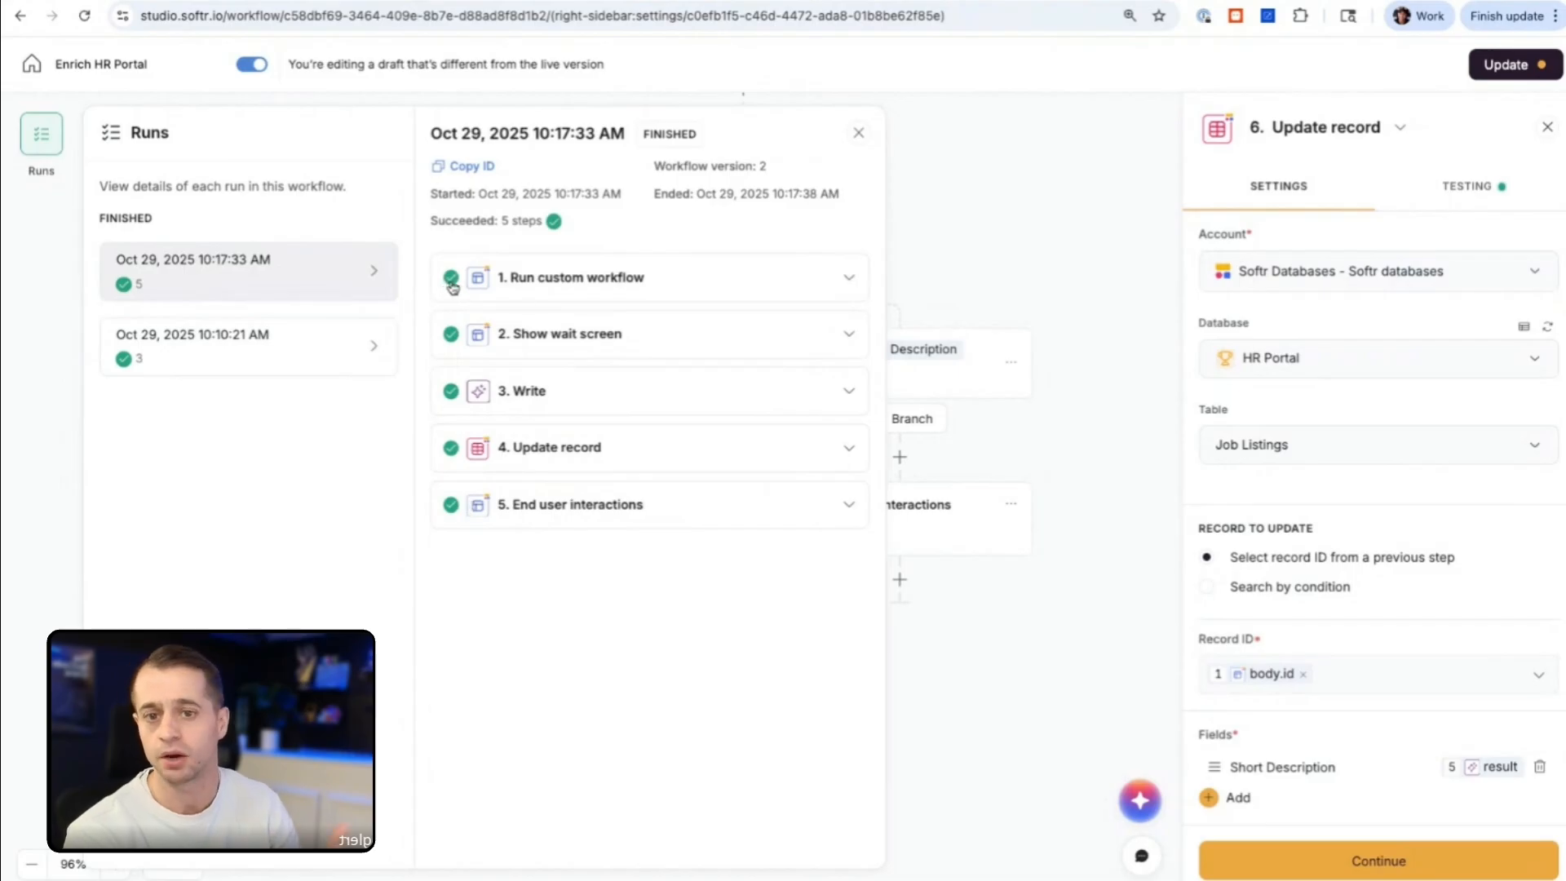
left_click(555, 289)
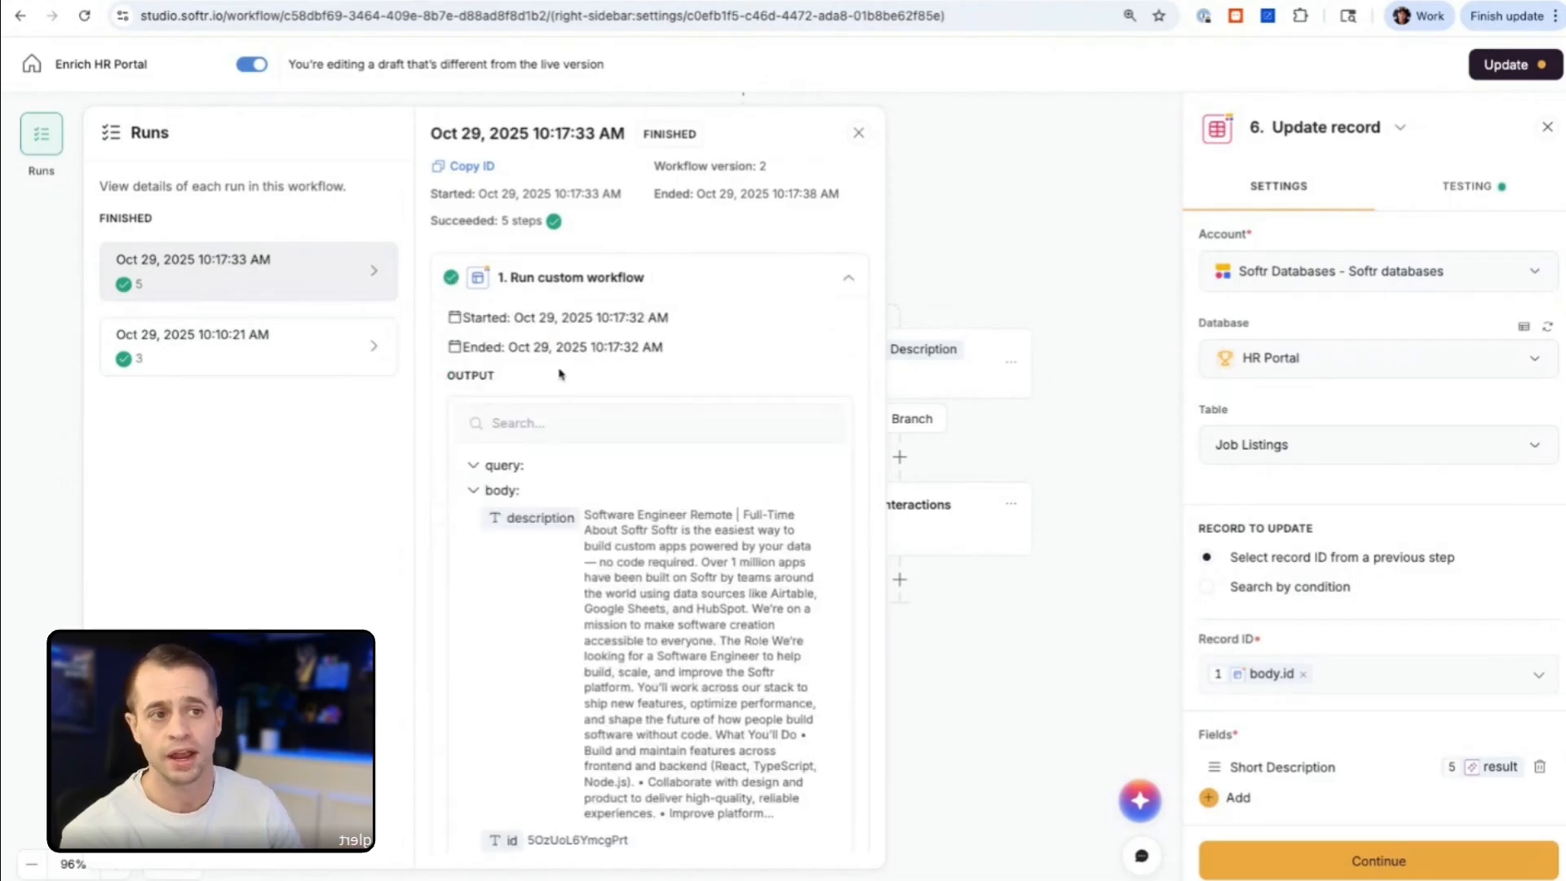
left_click(608, 278)
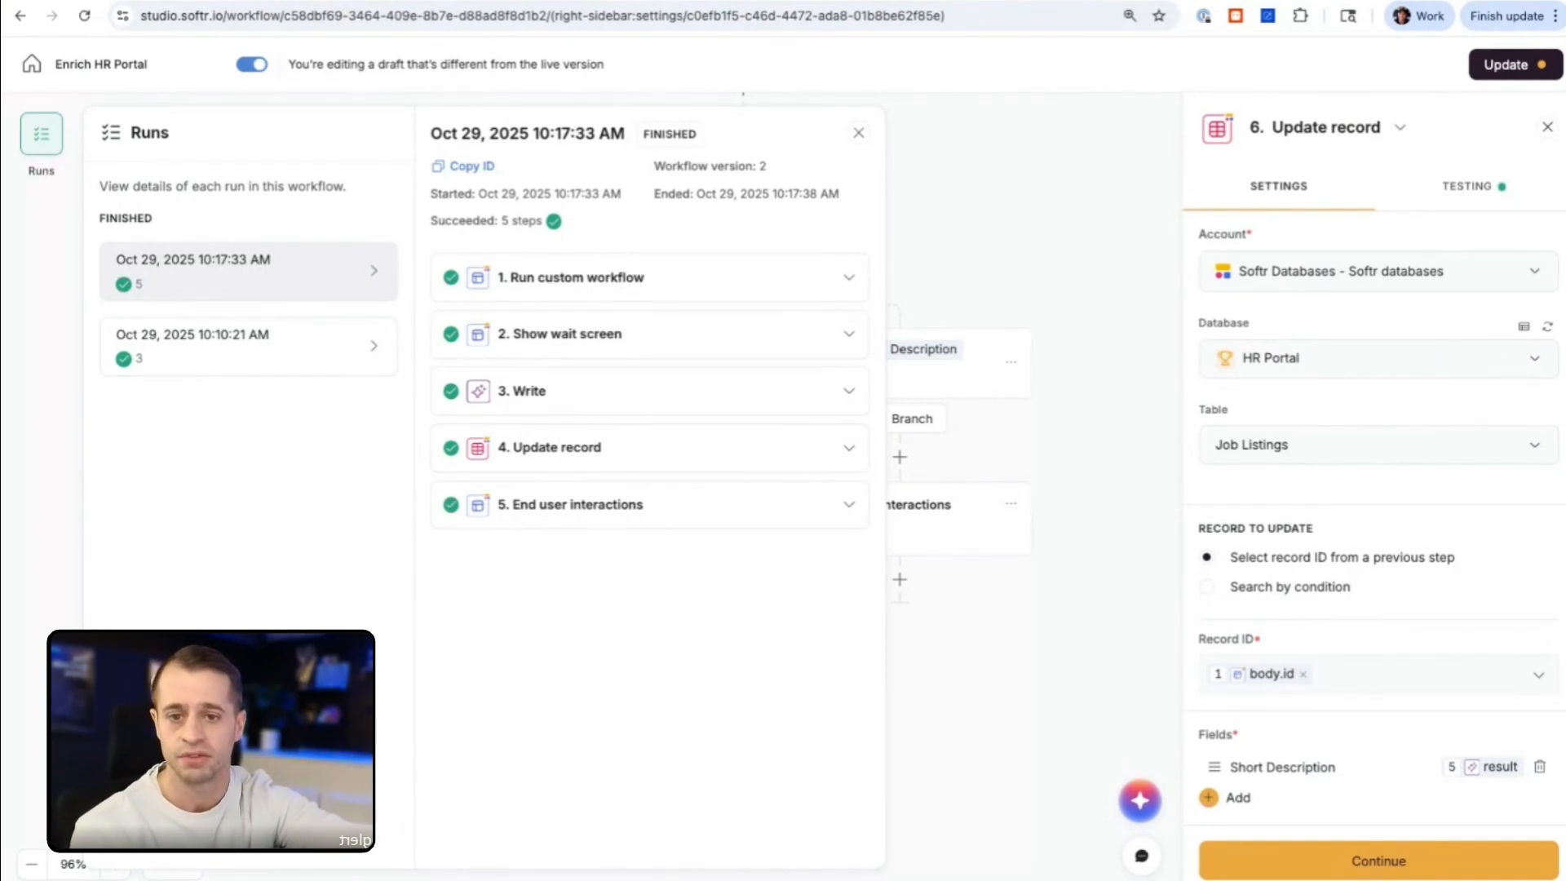
left_click(562, 405)
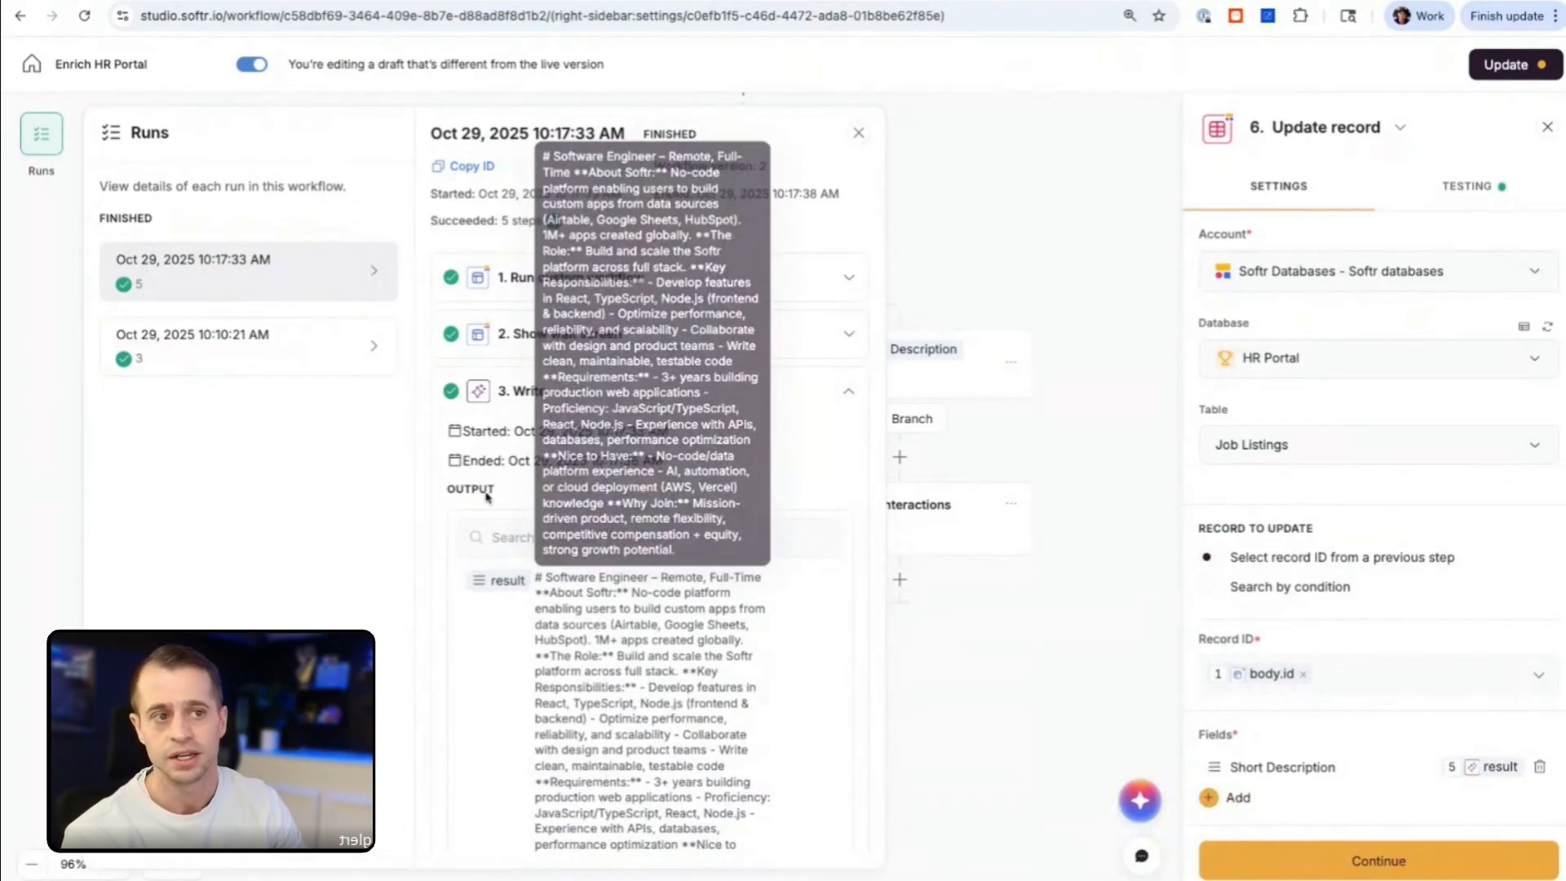
left_click(648, 404)
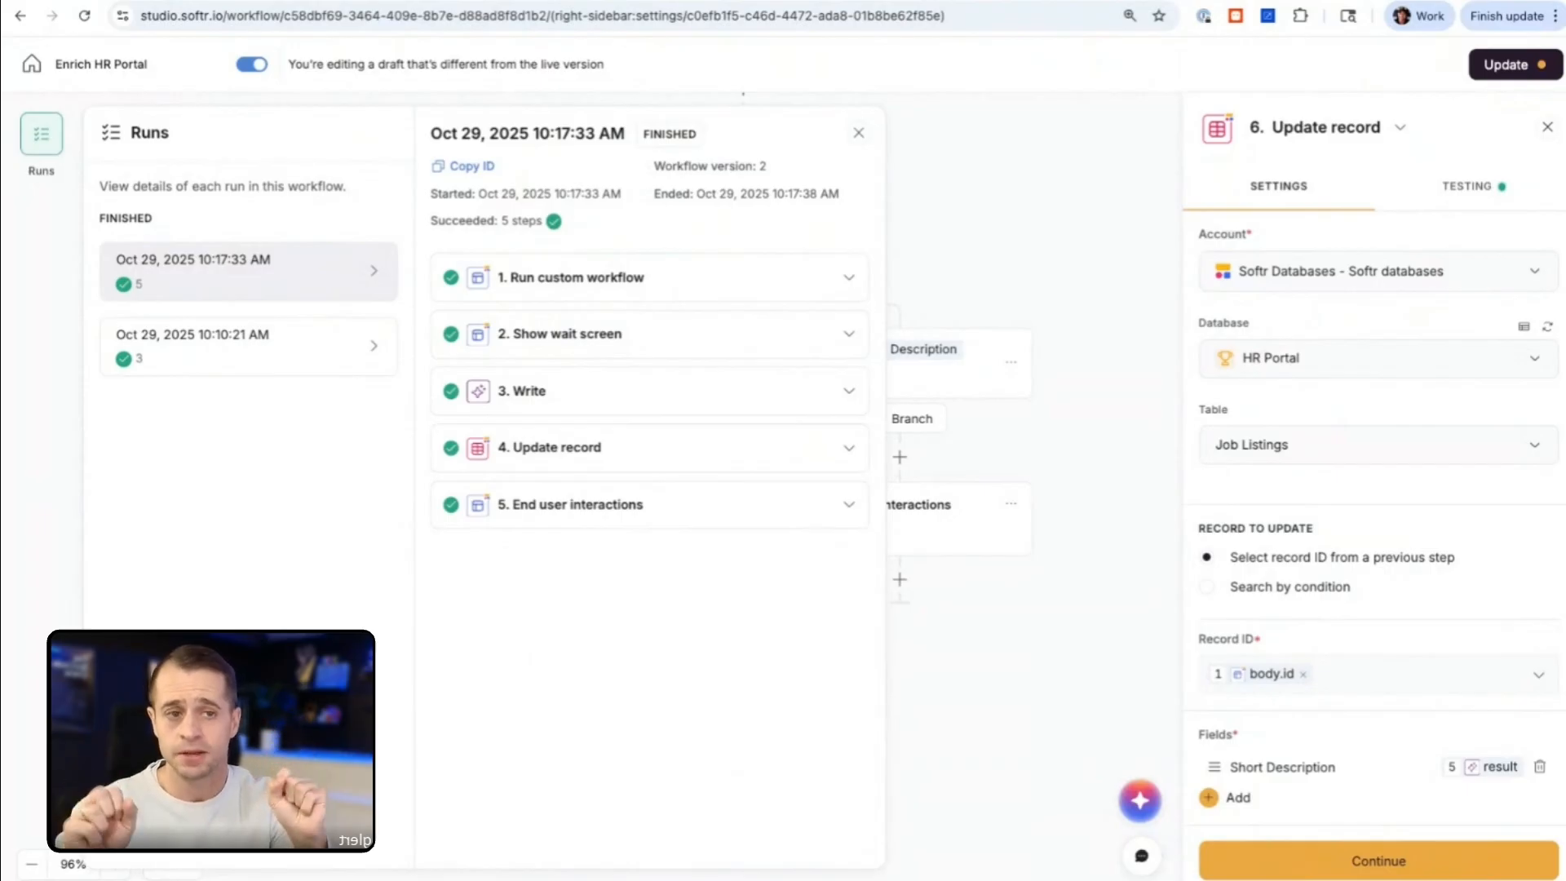
left_click(859, 134)
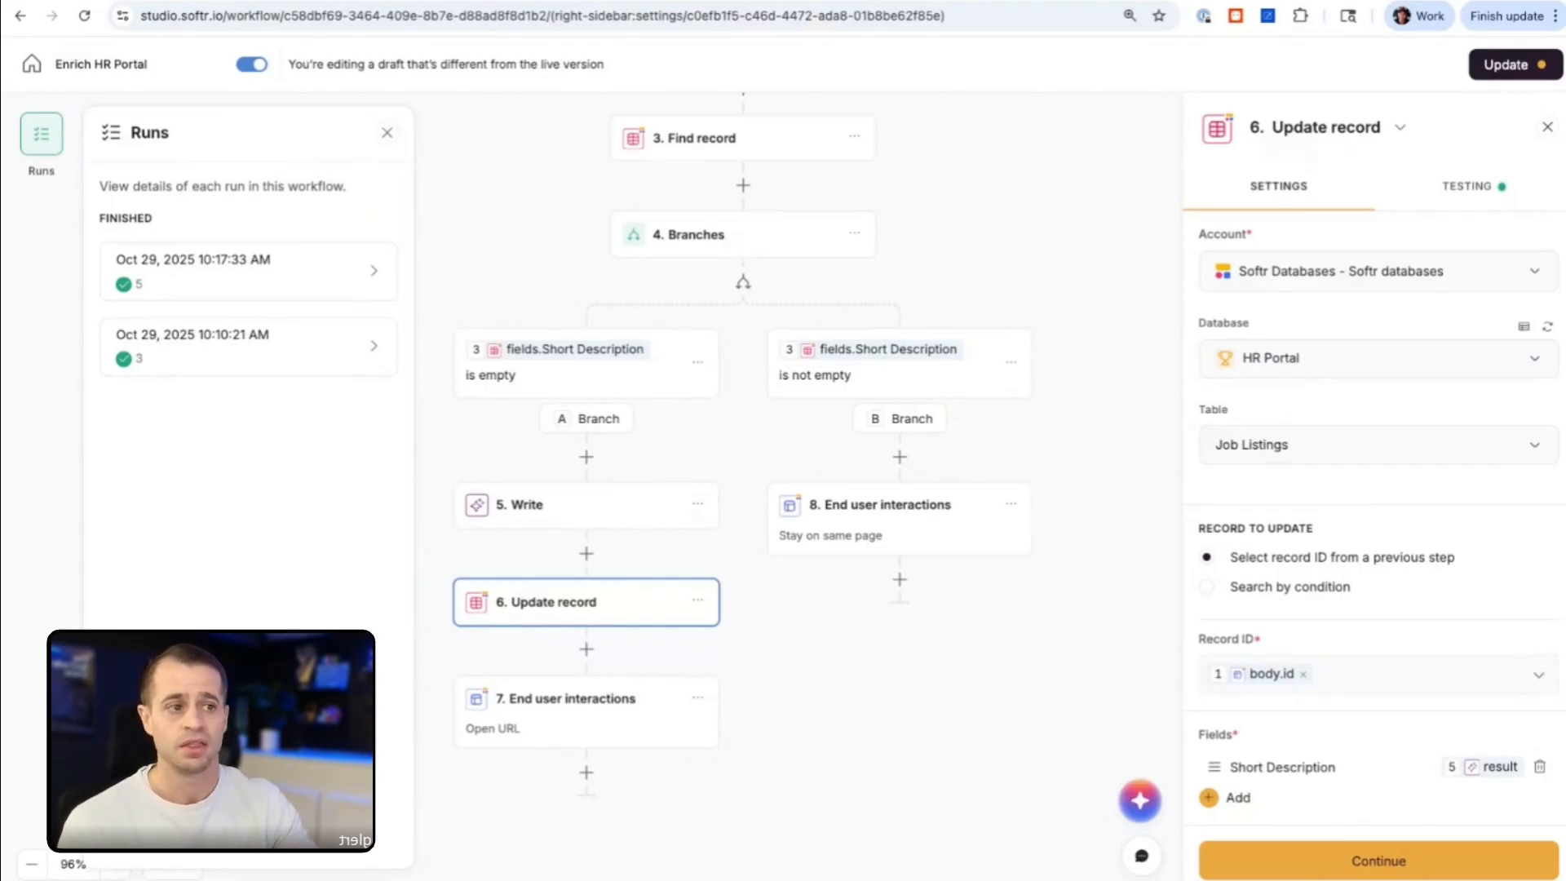
scroll(547, 318, "up", 3)
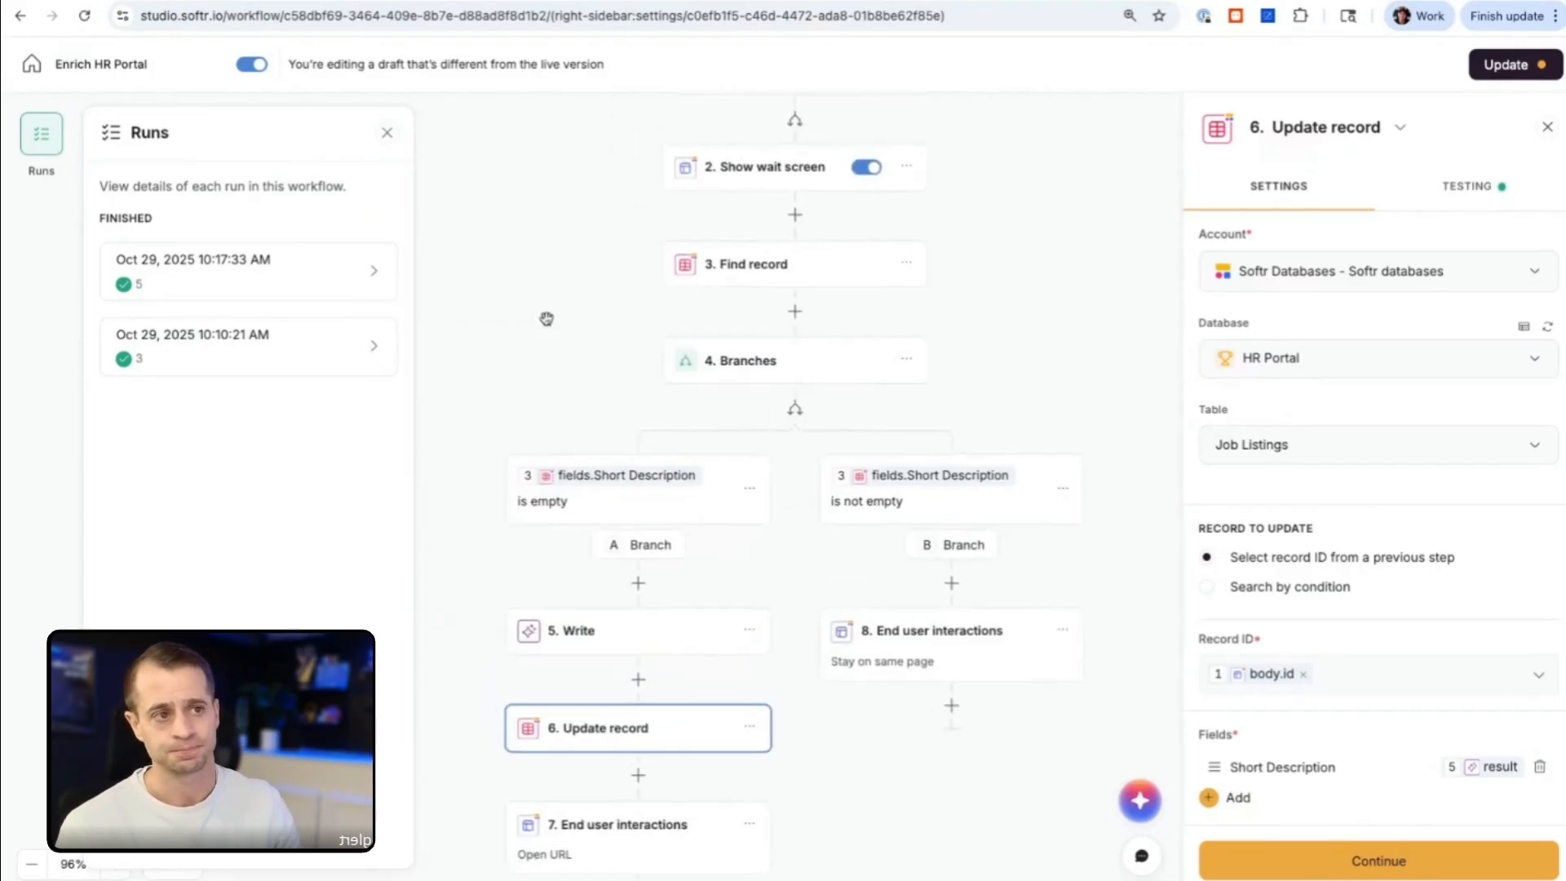
scroll(547, 318, "up", 3)
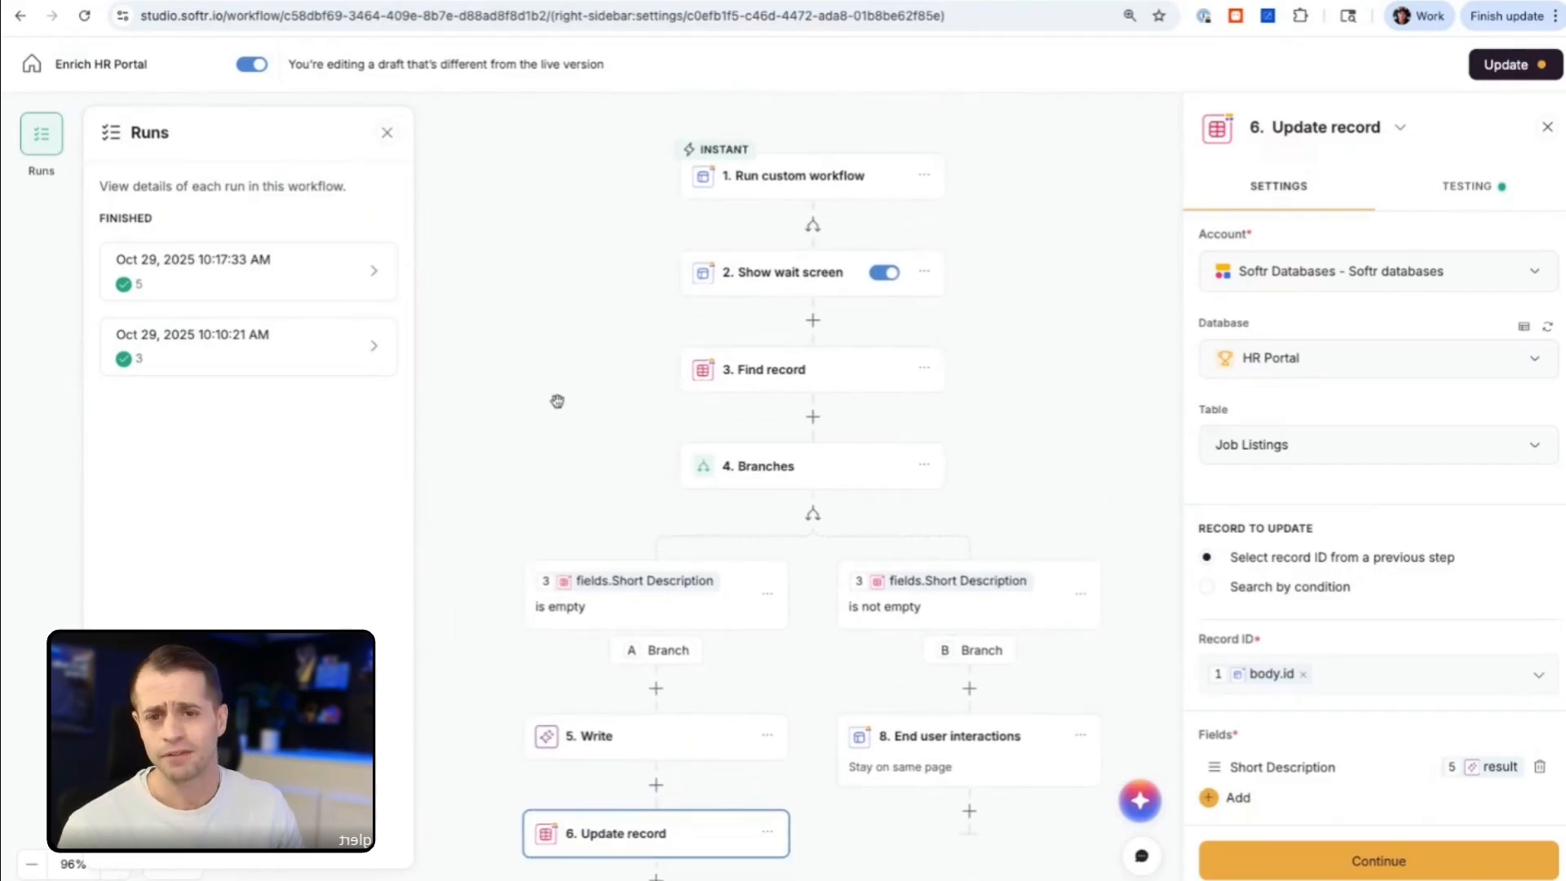